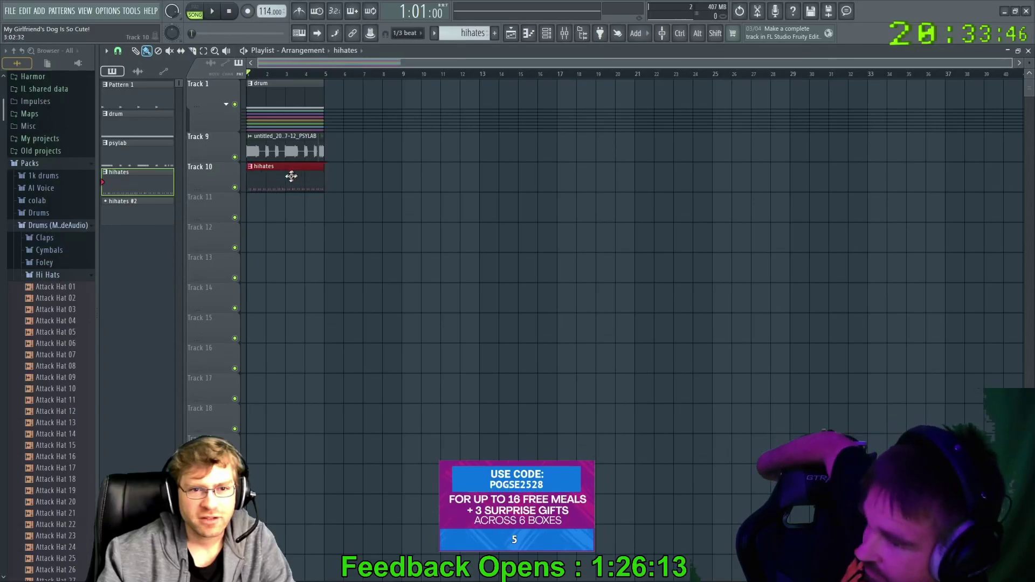
Move the hihates clip on Track 10 to bar 5 and place a hihates #2 clip at bar 1 of that track
left_click(212, 11)
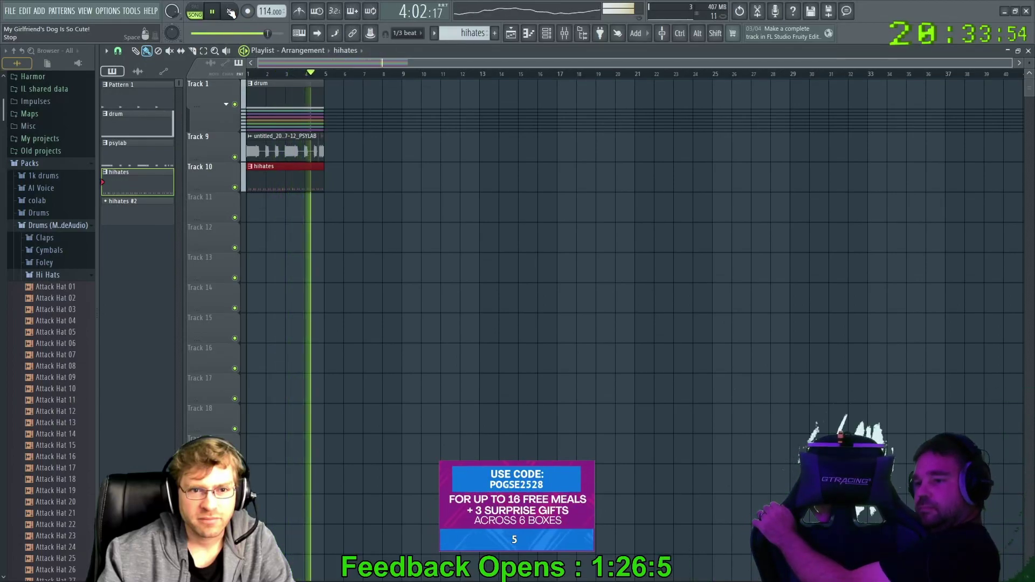
left_click(229, 11)
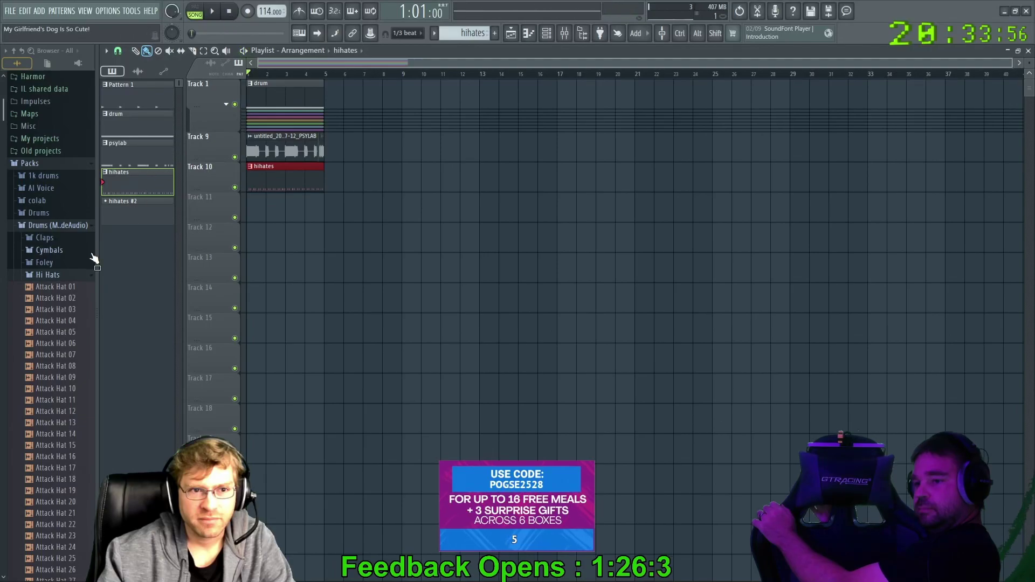
left_click_drag(269, 177, 346, 179)
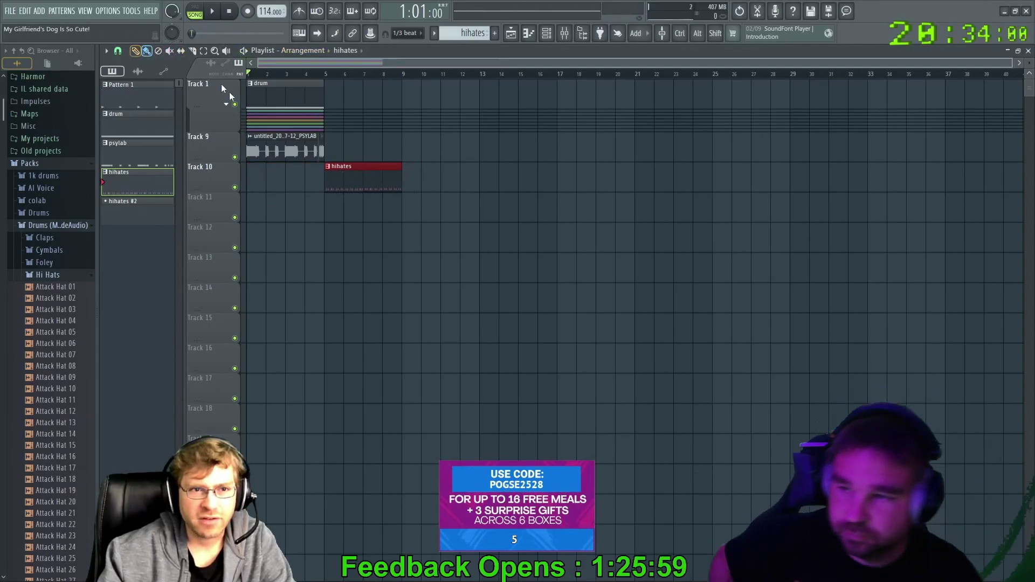
left_click(121, 211)
left_click(252, 182)
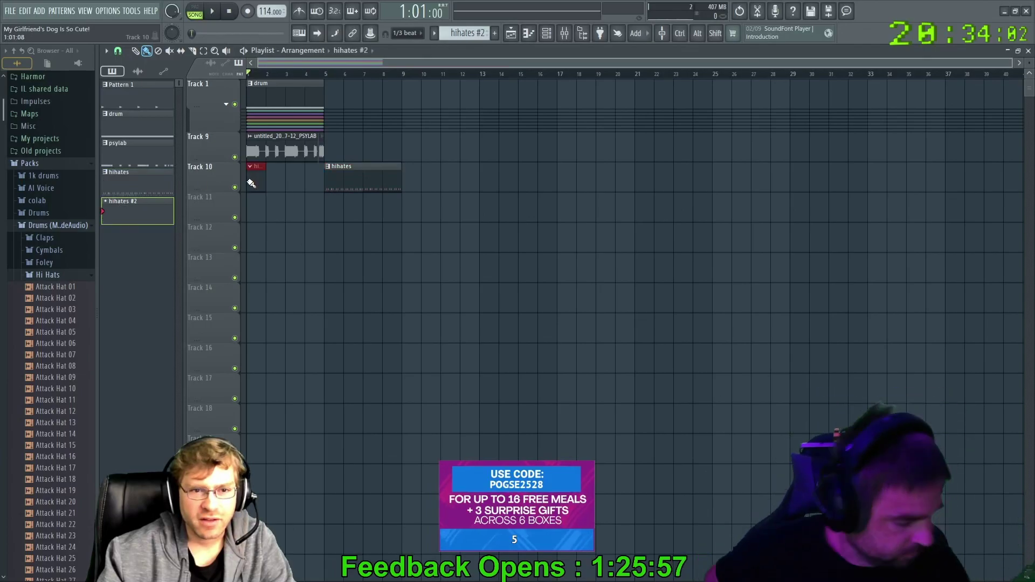
Sequence Collider Reverso OHat 01 hits on steps 1, 3, 5, 7, 8, 9 and 11 of the hihates #2 pattern
left_click(546, 33)
right_click(433, 333)
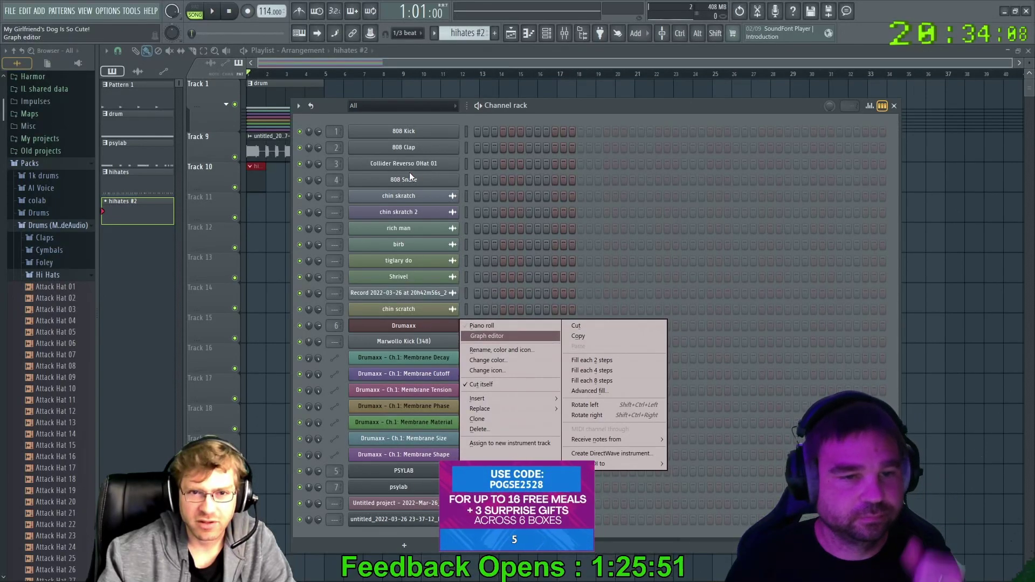
right_click(443, 163)
left_click(506, 166)
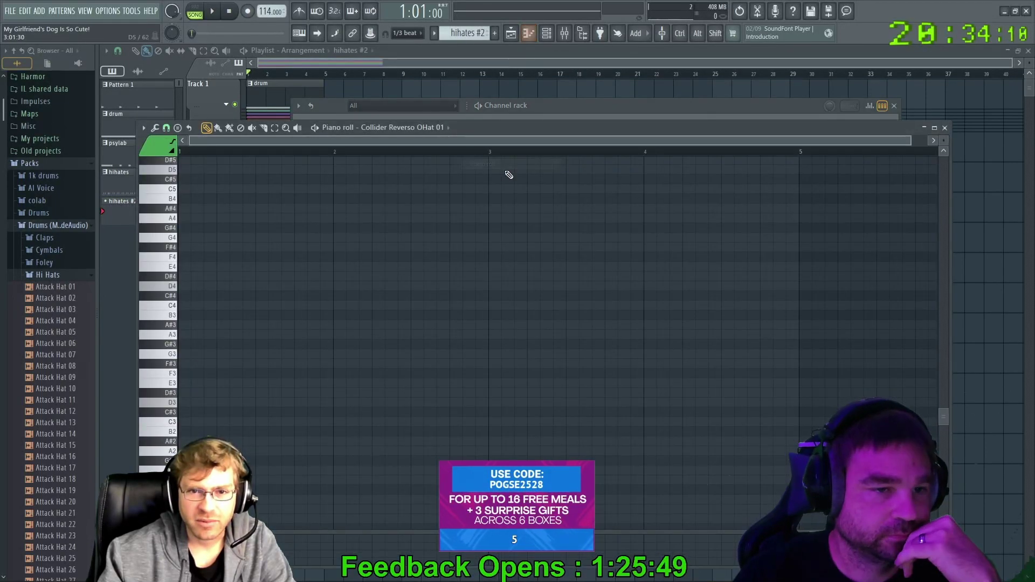
left_click(944, 127)
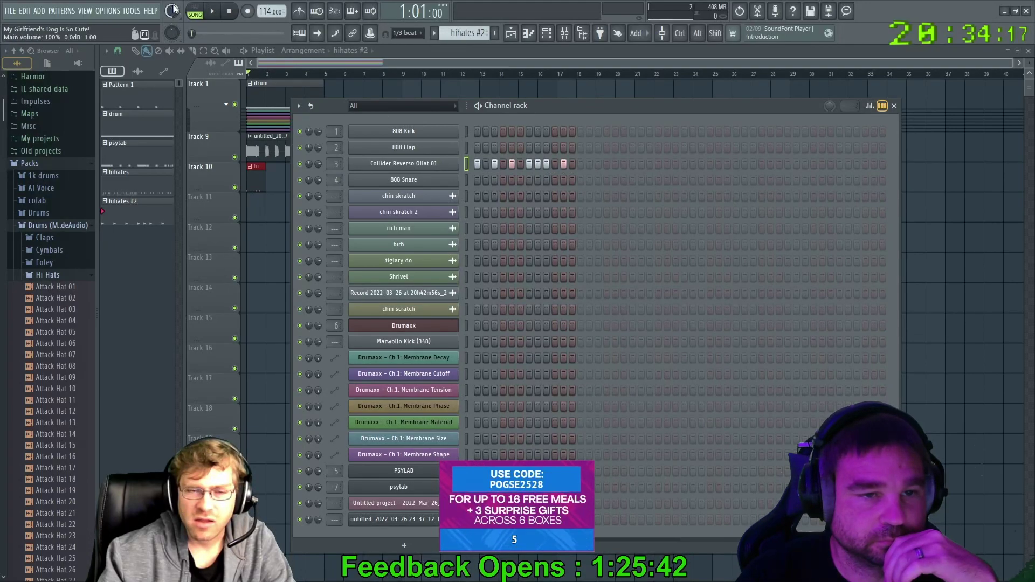
Play the hihates #2 pattern on its own and switch playback to the full song arrangement
left_click(195, 7)
key("space")
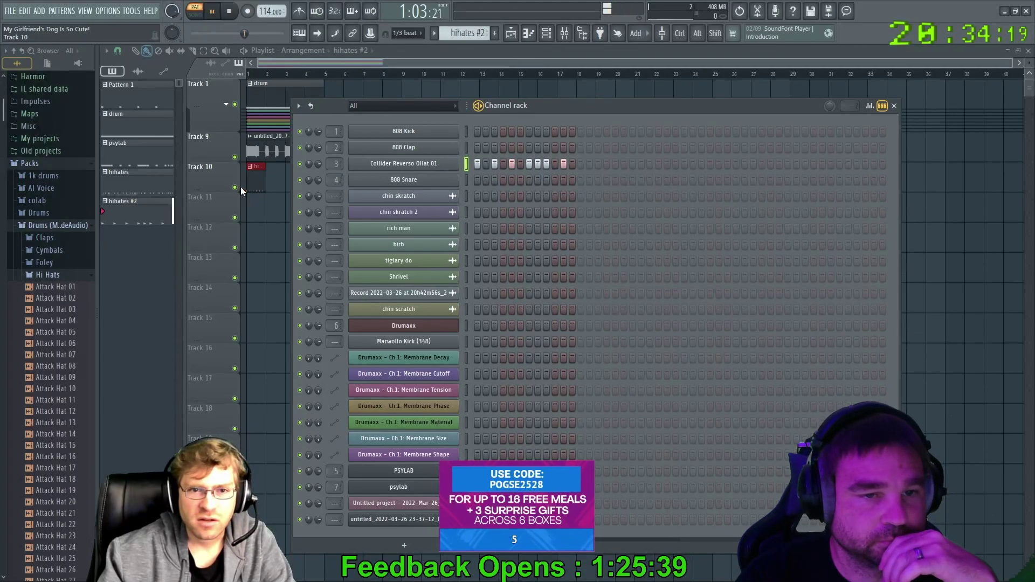
left_click(195, 14)
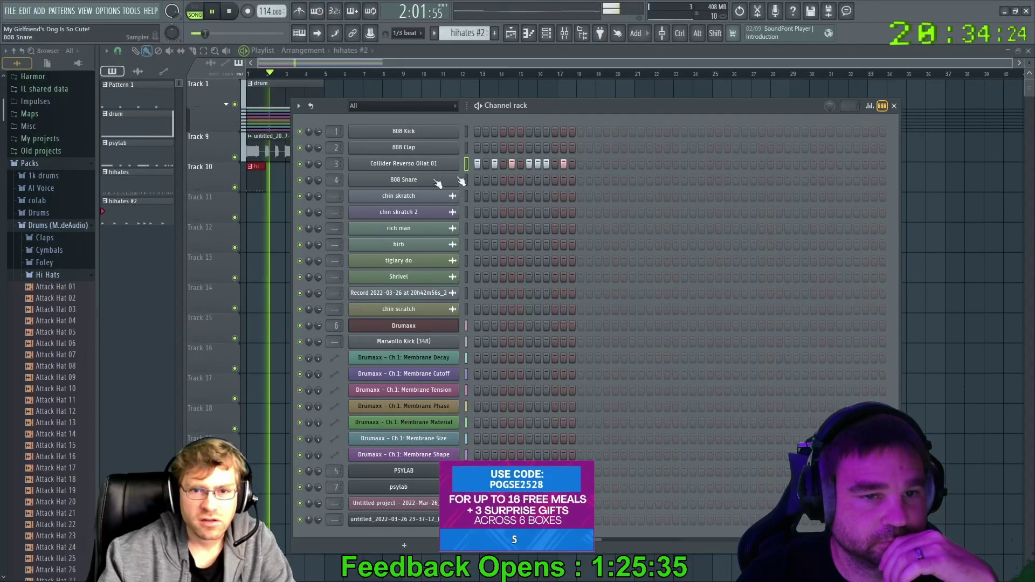
Check the piano roll of Collider Reverso OHat 01 for the hihates #2 pattern and stop playback
right_click(395, 164)
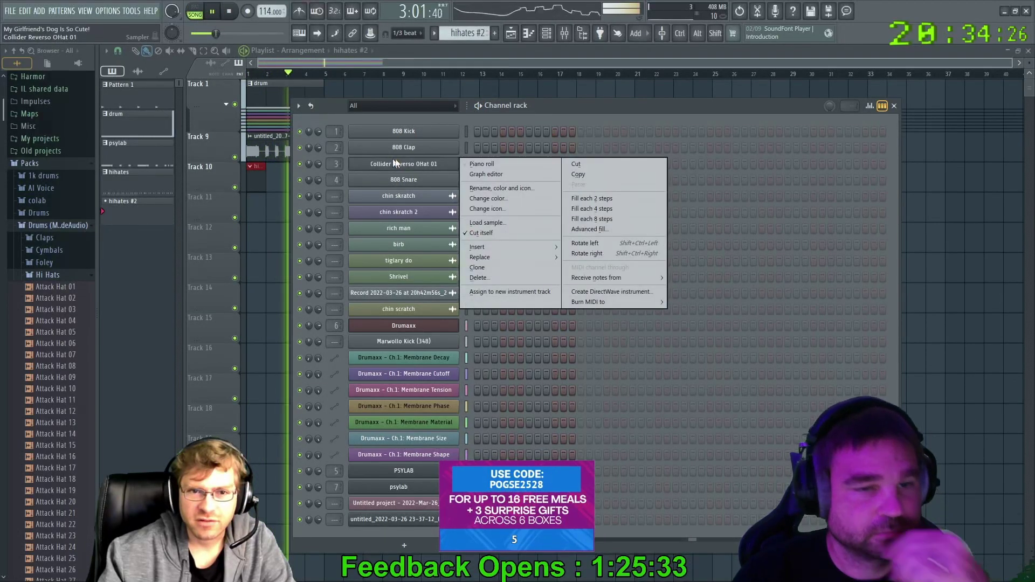
left_click(471, 164)
key("space")
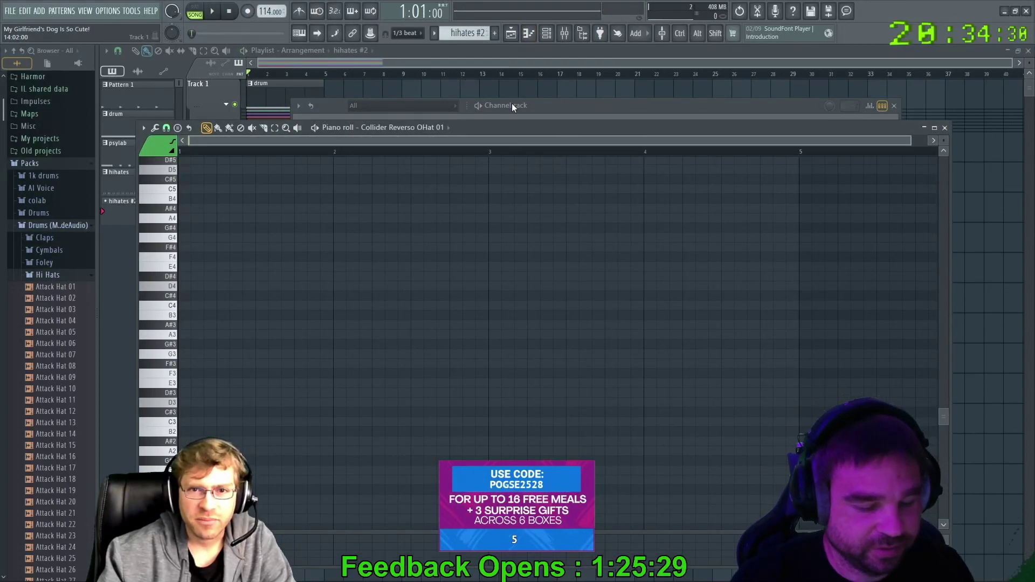
left_click(554, 105)
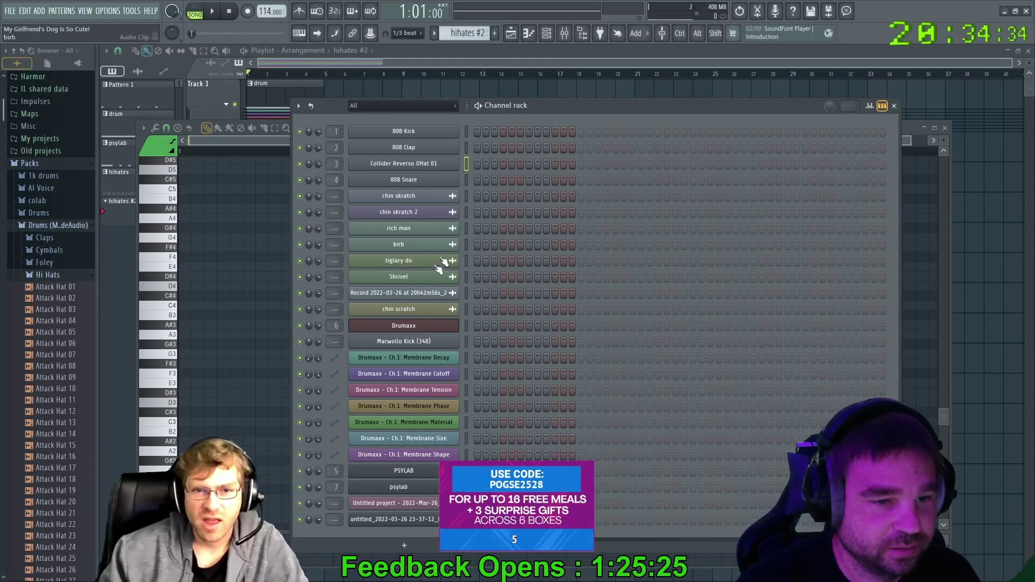
View the Drumaxx instrument's settings and close its window along with the channel rack
left_click(410, 326)
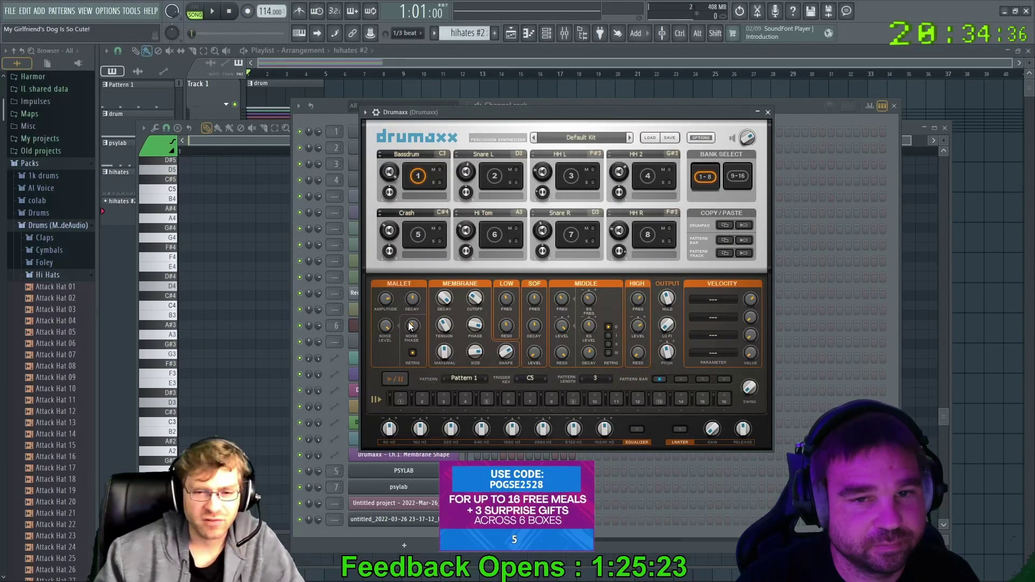
left_click_drag(499, 113, 530, 128)
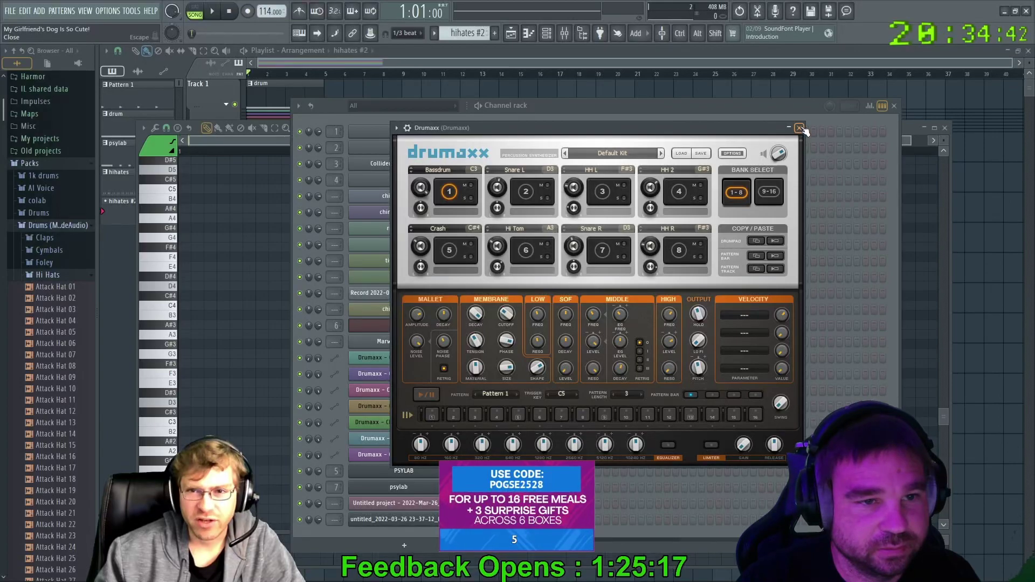
left_click(800, 128)
left_click_drag(585, 107, 645, 127)
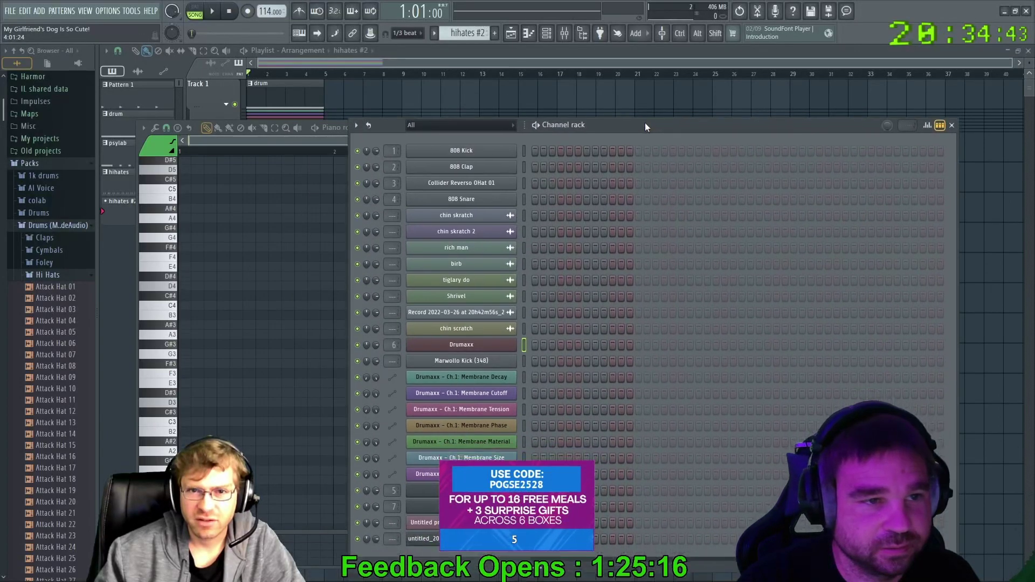
left_click(951, 125)
Delete the drum clip from Track 1 and move the hihates clip to bar 1 of Track 1
right_click(334, 96)
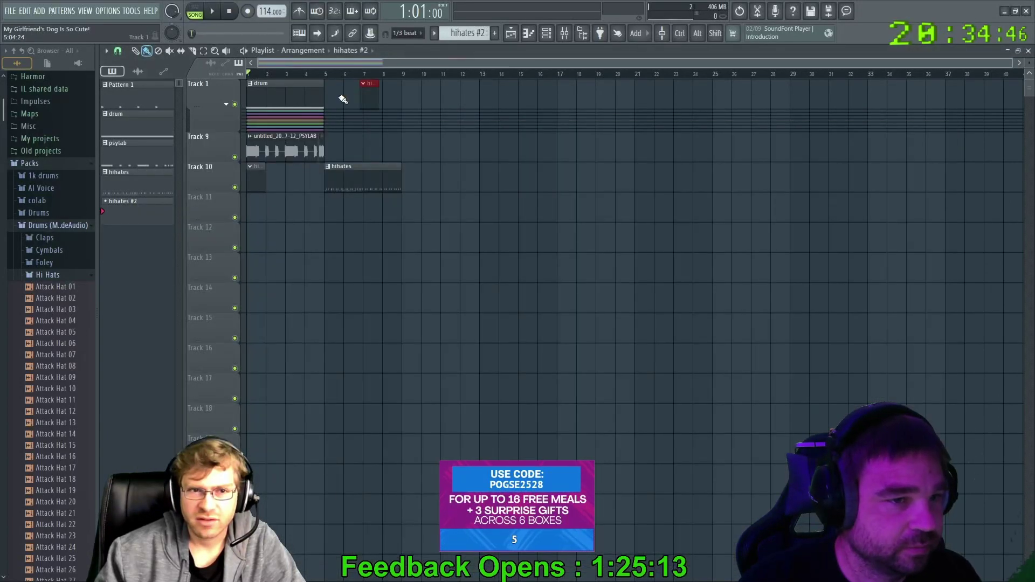
right_click(280, 94)
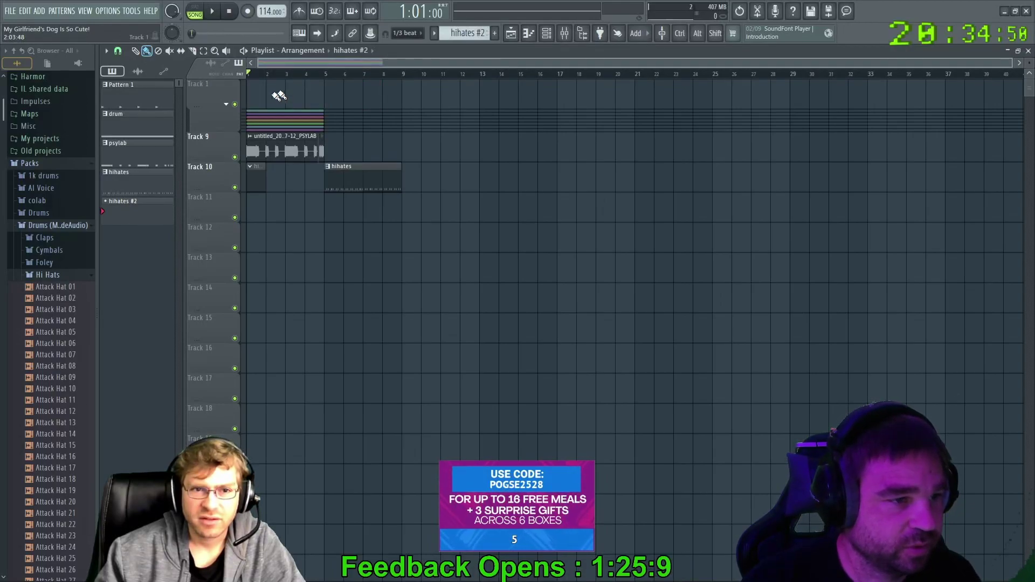
left_click_drag(376, 170, 298, 87)
key("space")
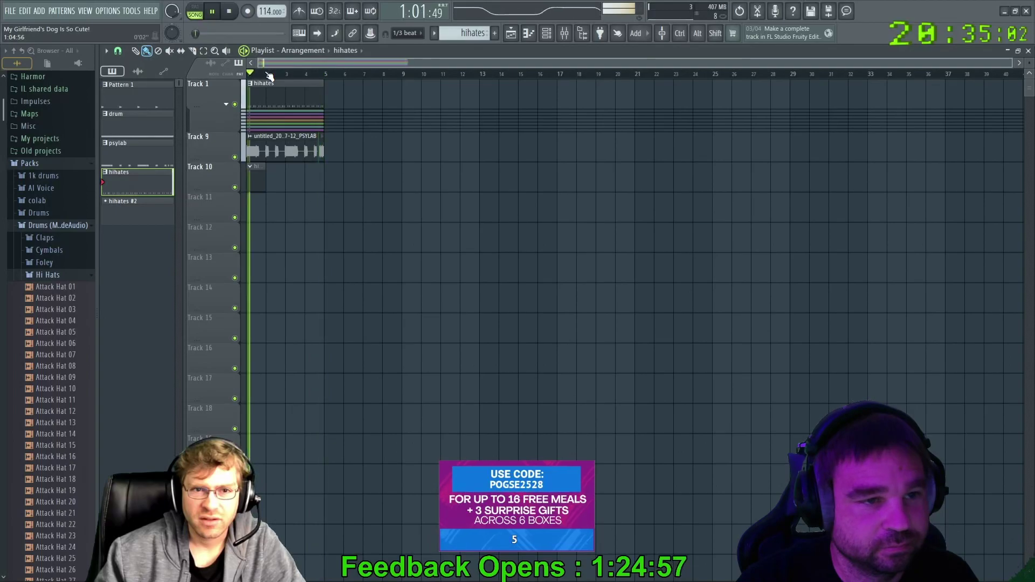
key("space")
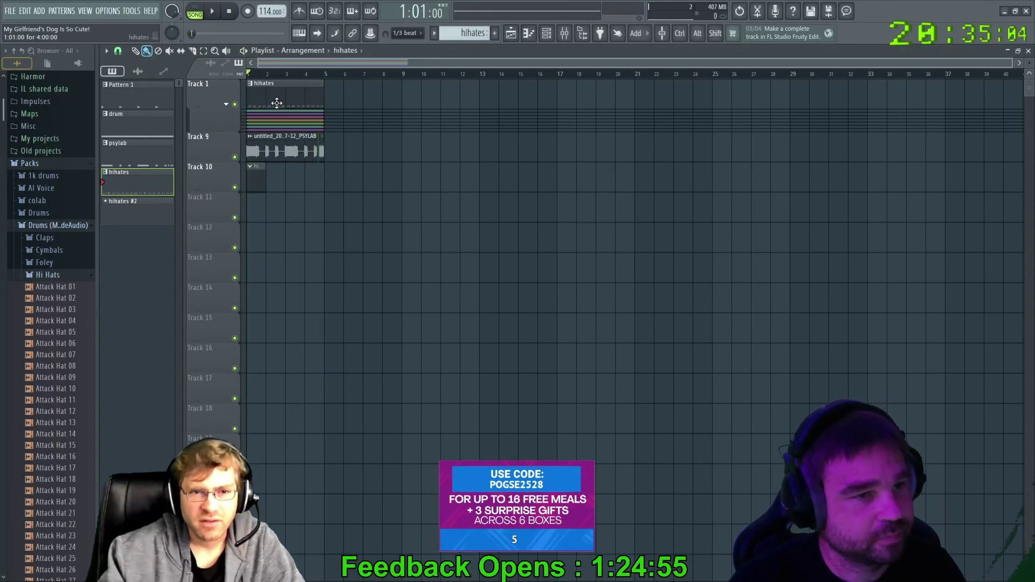
Show the channel rack and audition the bottle cap, bottle rattle and bottle strike samples in the Foley pack folder
key("F6")
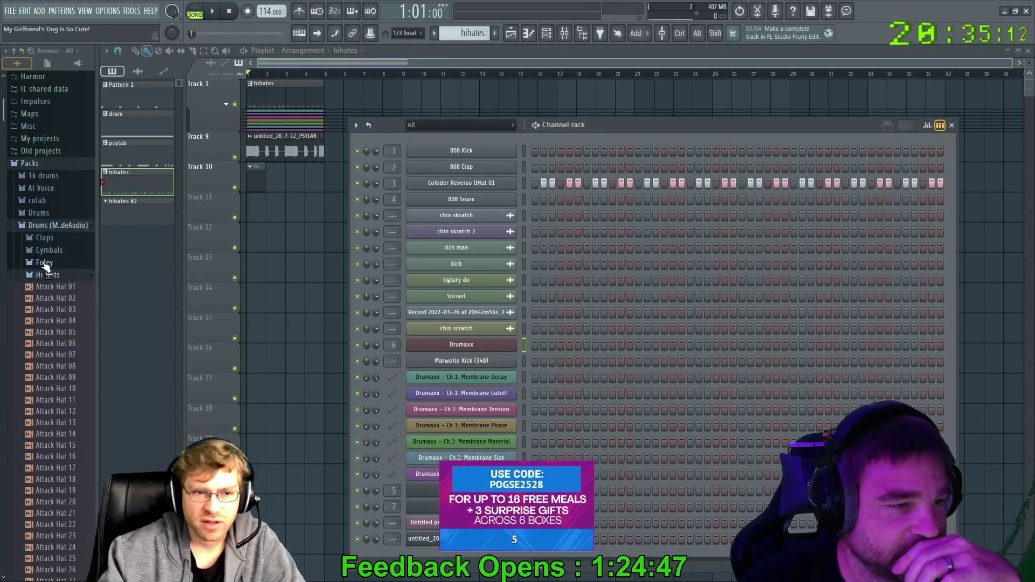
left_click(45, 263)
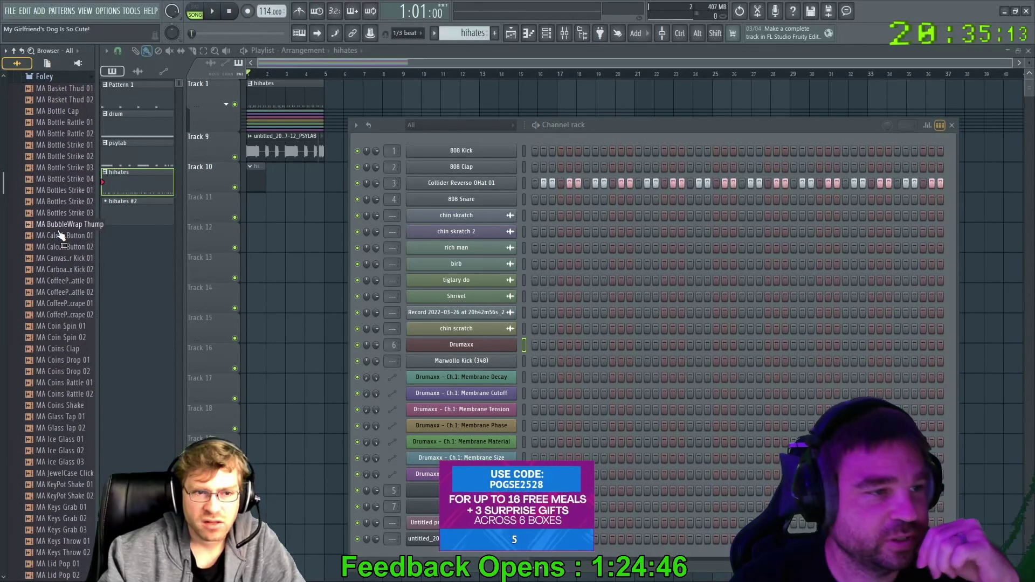
scroll(47, 276, "down", 3)
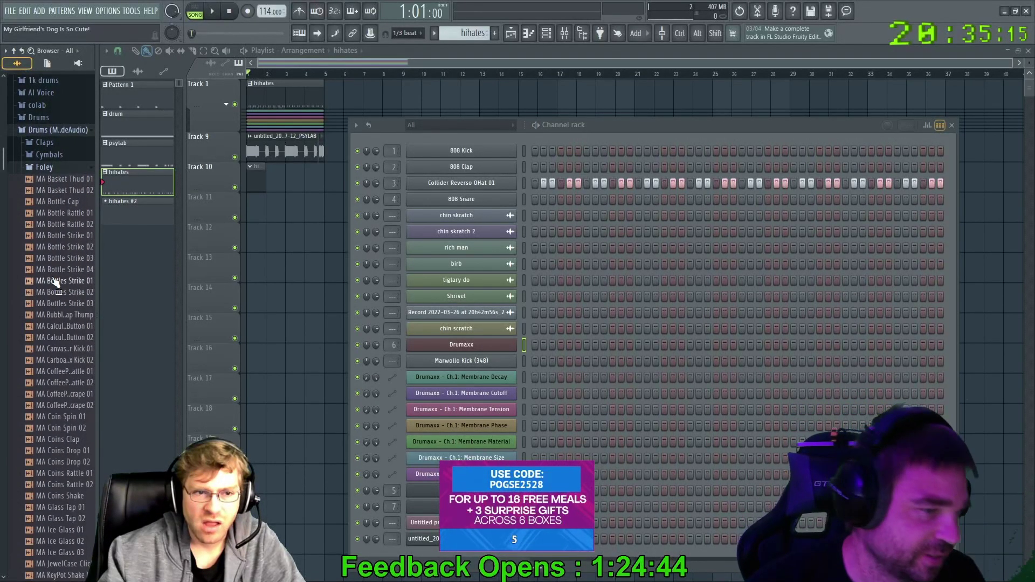
left_click_drag(59, 201, 64, 215)
left_click(65, 213)
left_click(66, 224)
left_click(66, 236)
Audition further Foley samples such as MA BubbleWrap Thump and replace the 808 Kick sample with MA CanvasChair Kick 01
left_click(69, 326)
left_click(67, 318)
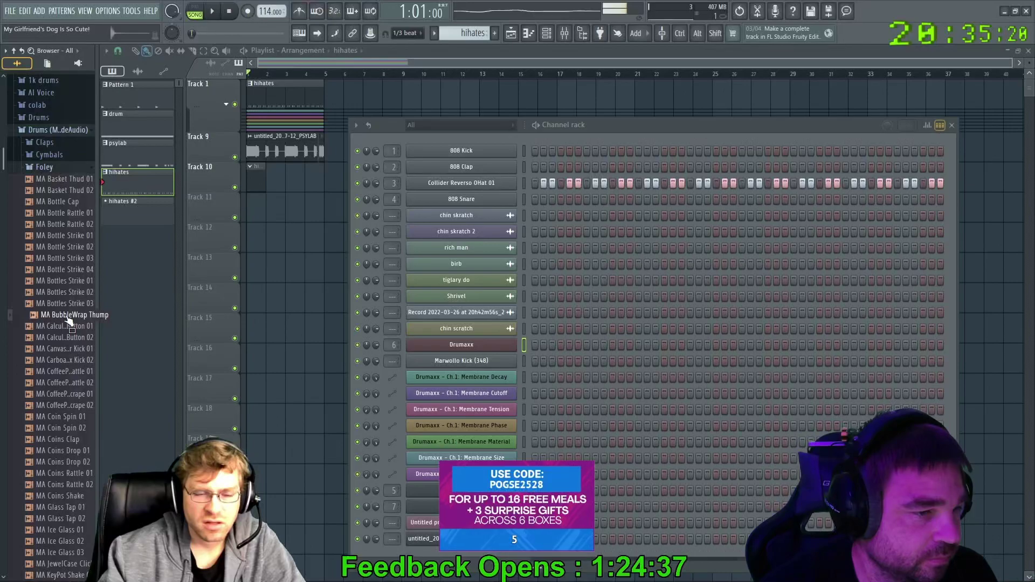
left_click(63, 303)
left_click(59, 350)
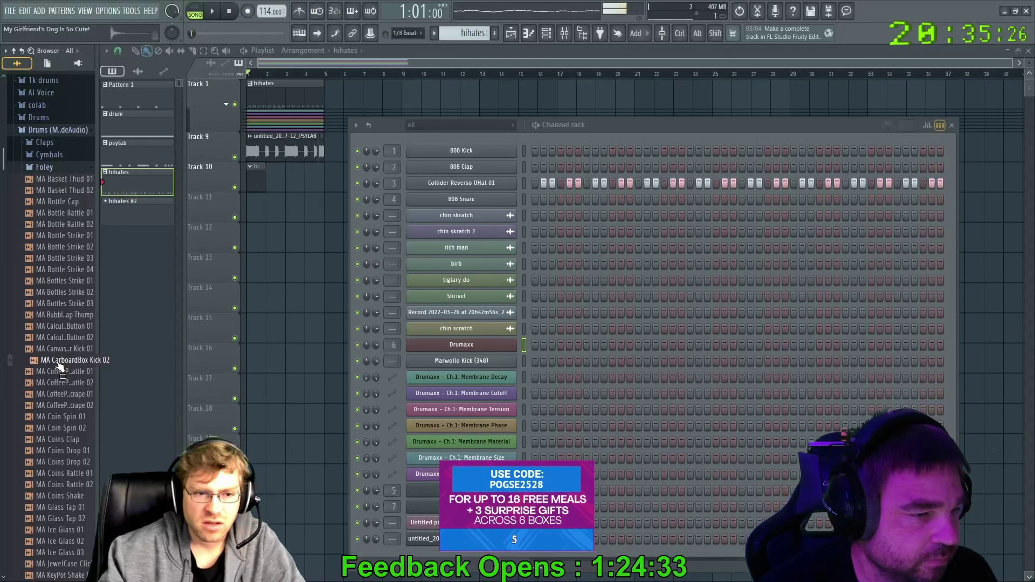
left_click_drag(69, 352, 457, 149)
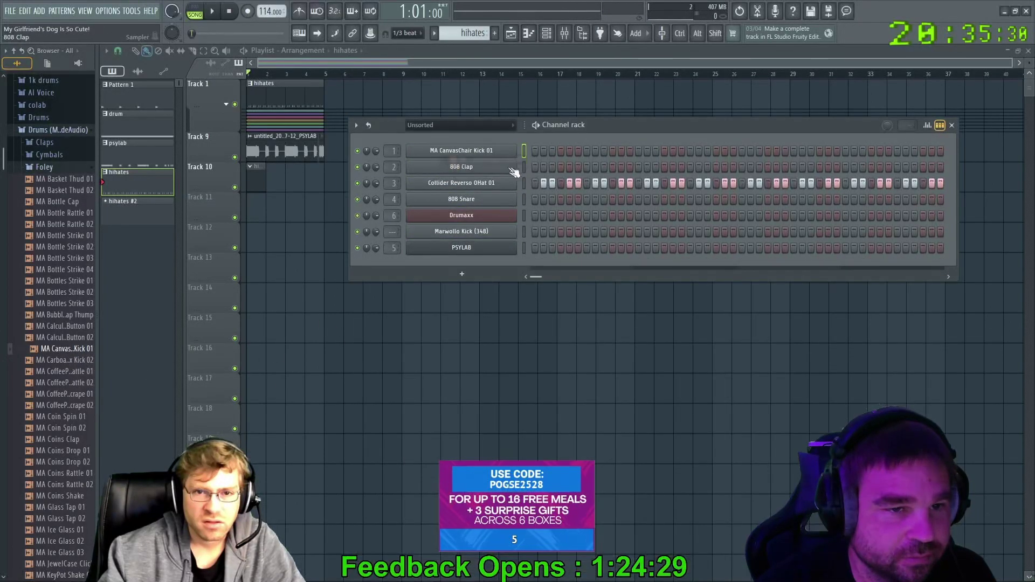
Sequence MA CanvasChair Kick 01 hits on steps 1, 7, 13, 19, 22 and 25 of the hihates pattern during playback
left_click(536, 151)
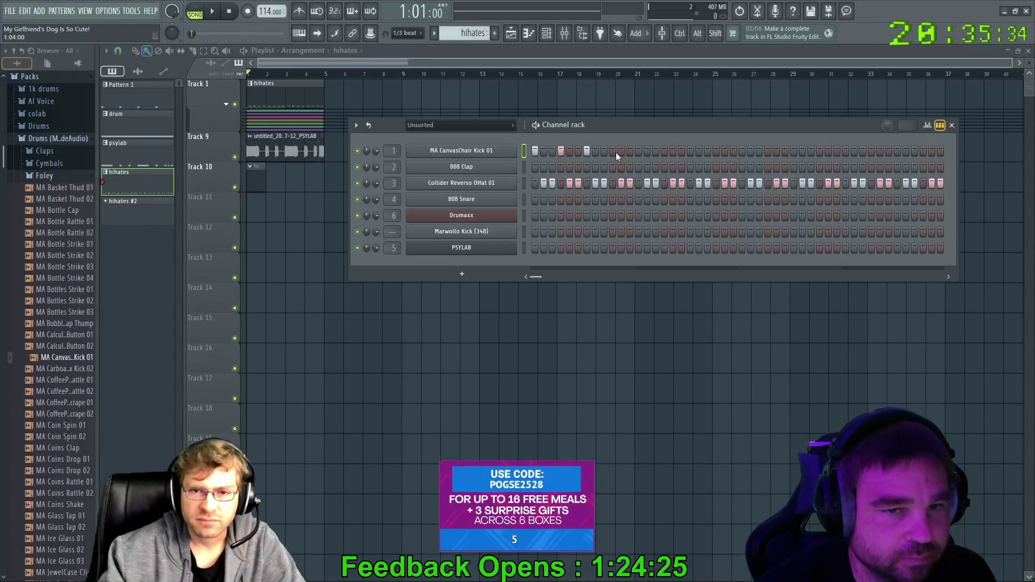
left_click(614, 153)
key("space")
left_click(586, 151)
left_click(560, 151)
left_click(586, 151)
left_click(612, 151)
left_click(638, 151)
left_click(690, 151)
left_click(742, 152)
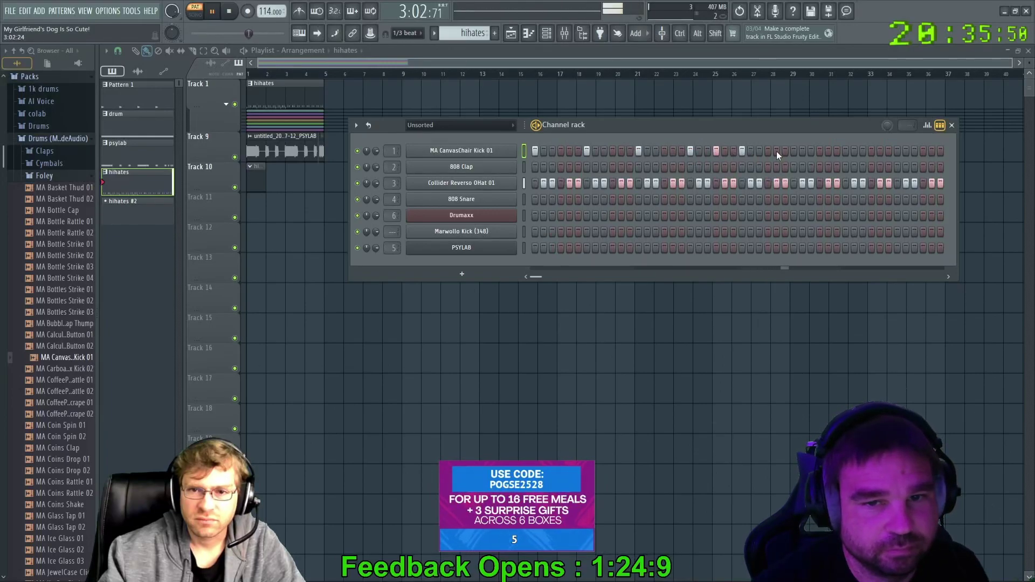
Add MA CanvasChair Kick 01 hits on steps 31, 37, 43, 46, 47 and 48 and play the pattern
left_click(792, 152)
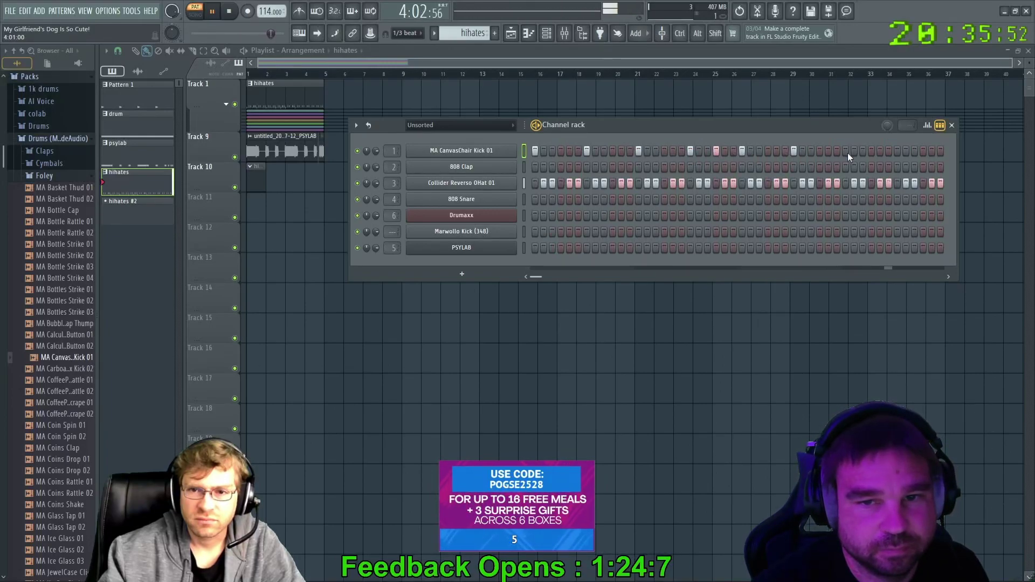
left_click(897, 152)
left_click(914, 151)
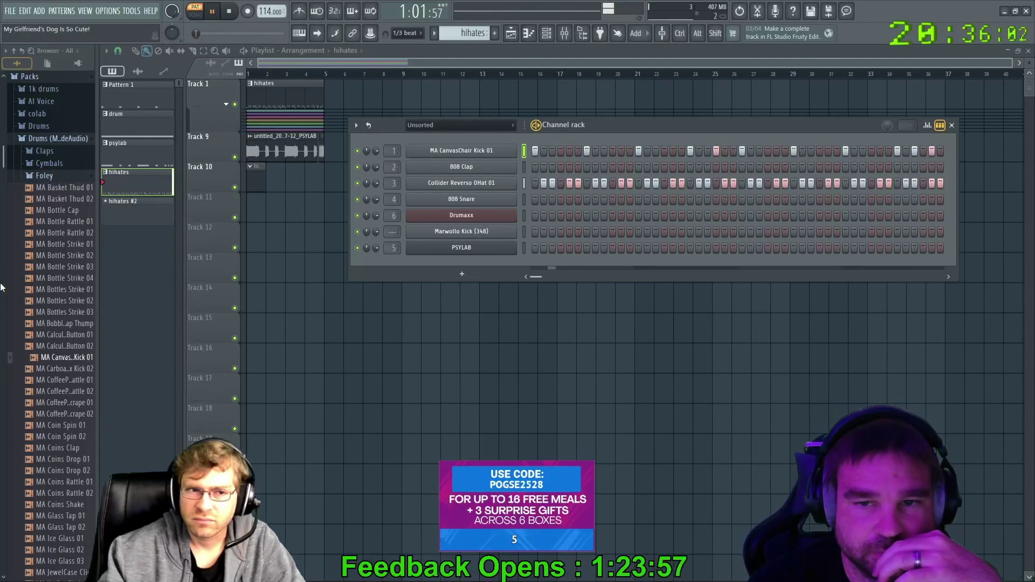
key("space")
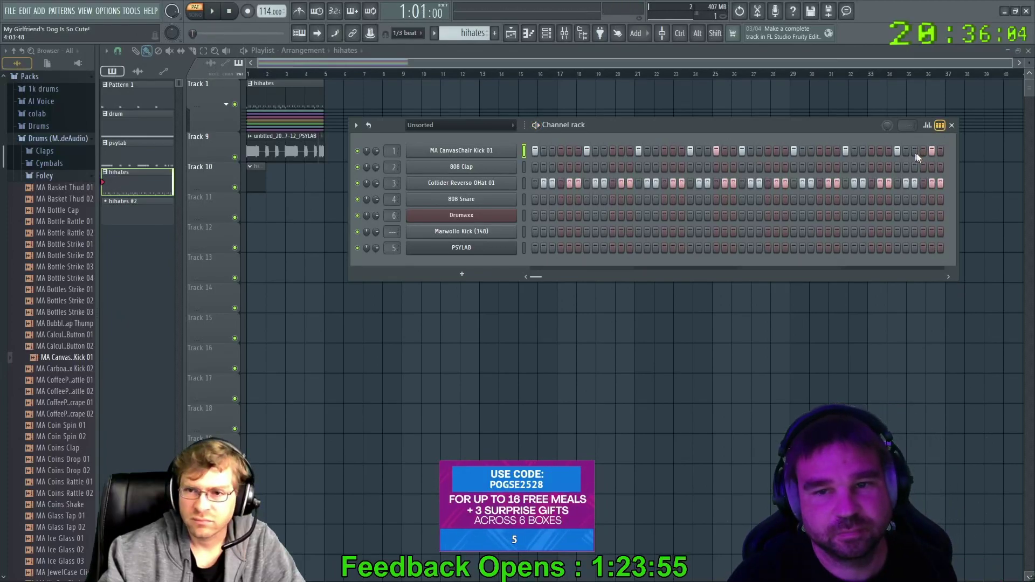
left_click(920, 153)
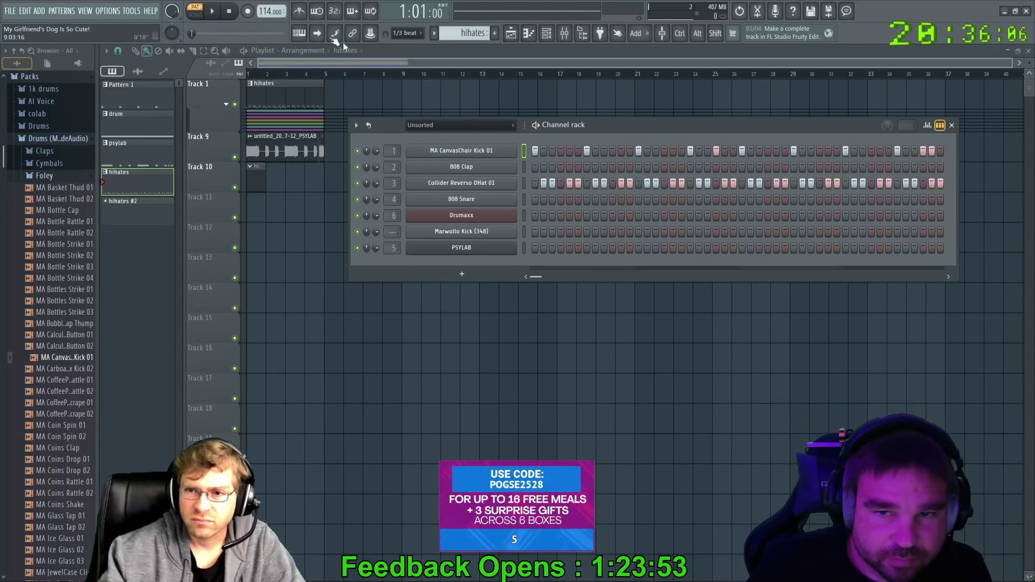
left_click(214, 12)
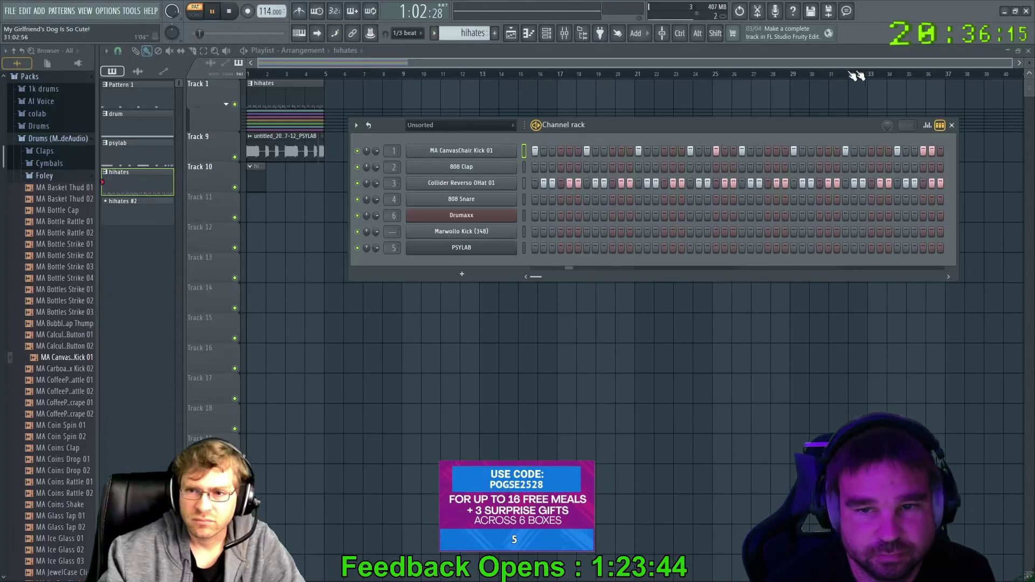
left_click(940, 151)
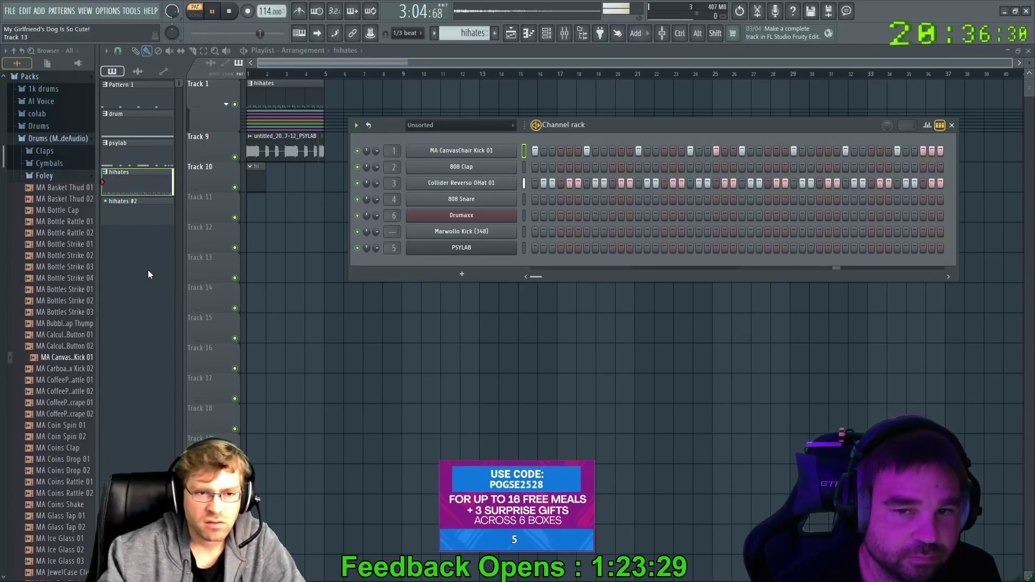
Audition MA Coins Shake in the Foley folder and open the drum pack's Snares folder to browse its samples
left_click(59, 290)
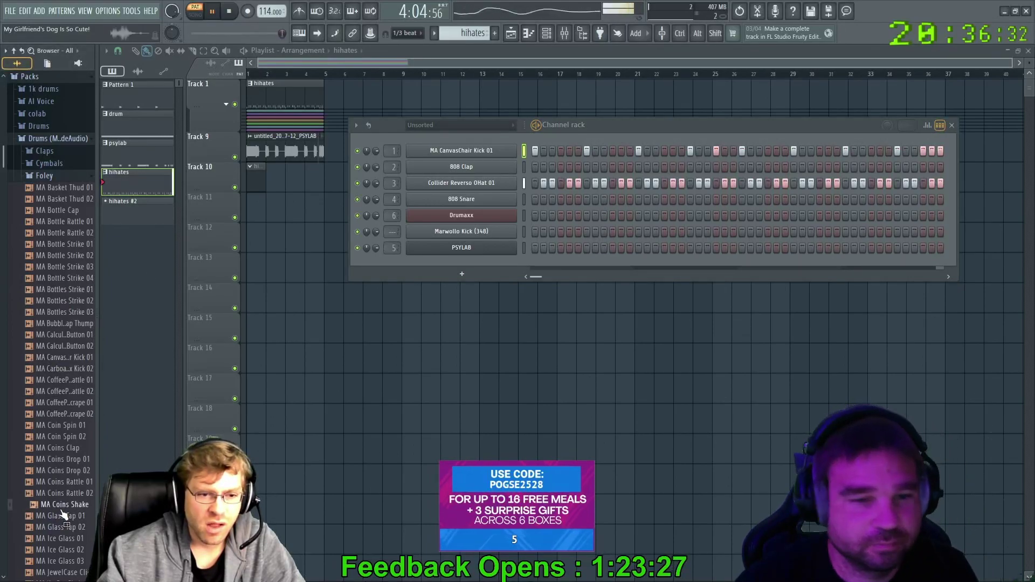
left_click(52, 178)
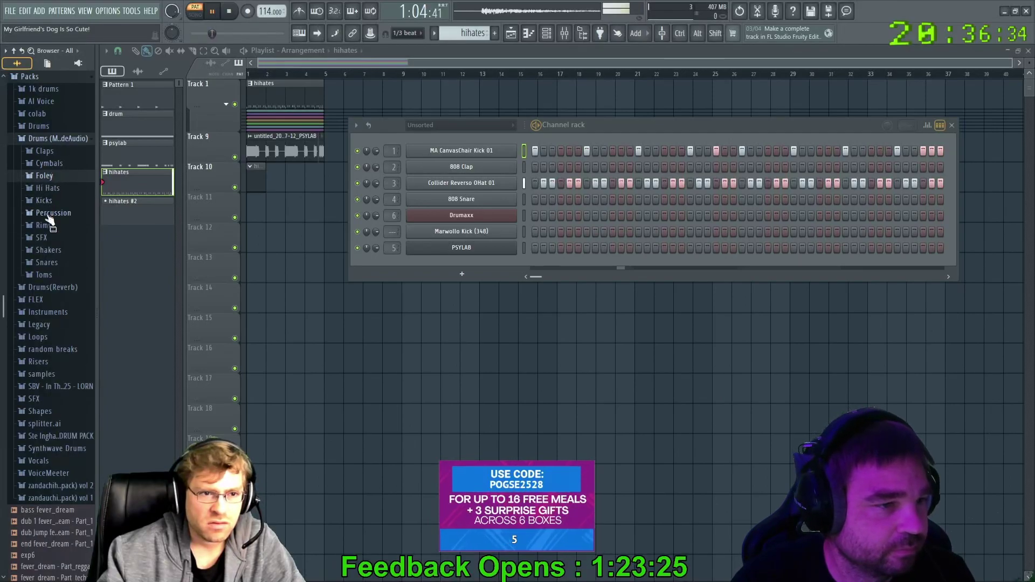
left_click(47, 263)
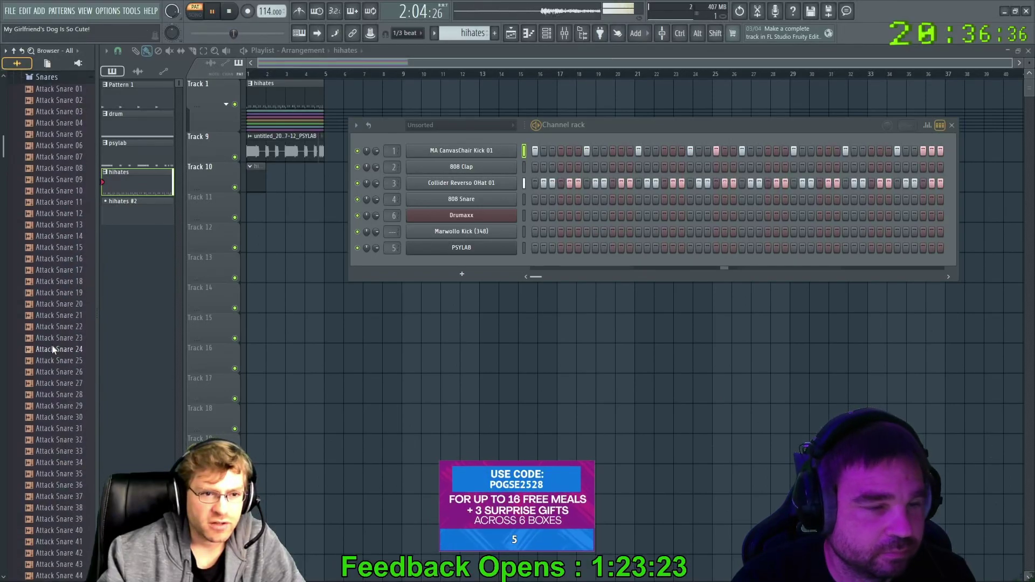
left_click(53, 347)
scroll(37, 409, "down", 15)
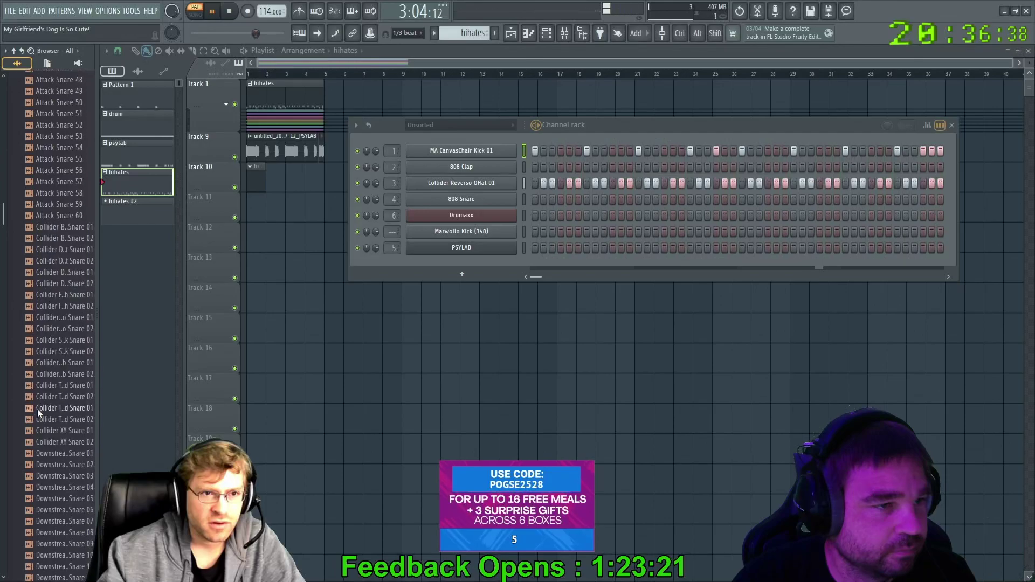
Audition snare samples with playback stopped and replace the 808 Snare sample with HouseGen Snare 24
left_click(60, 444)
key("space")
left_click(69, 440)
left_click_drag(79, 442, 458, 200)
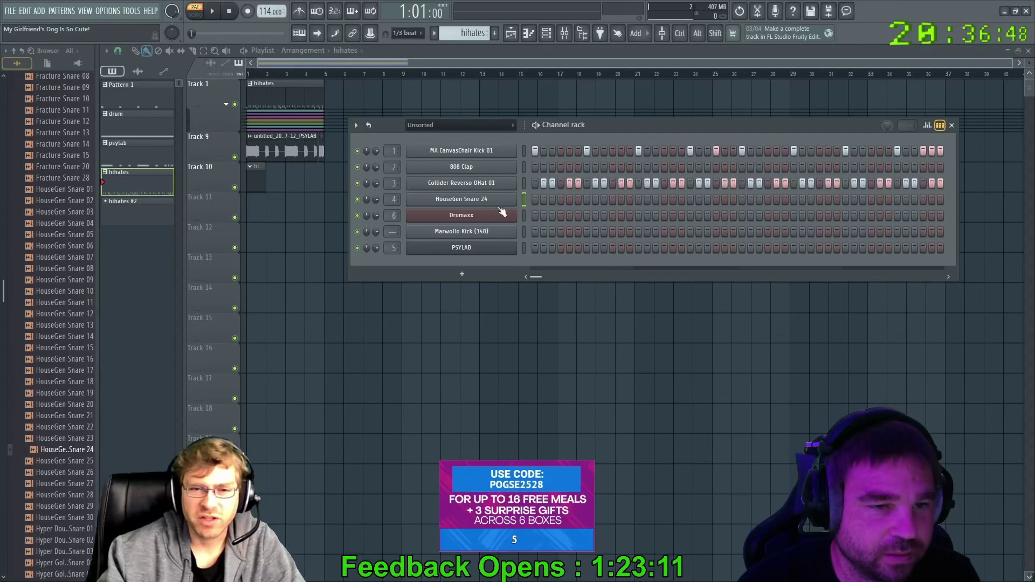
Place HouseGen Snare 24 hits on steps 10, 22 and 34 of the hihates pattern and play it
mouse_move(602, 125)
left_mouse_down()
mouse_move(619, 115)
mouse_move(612, 123)
left_mouse_up()
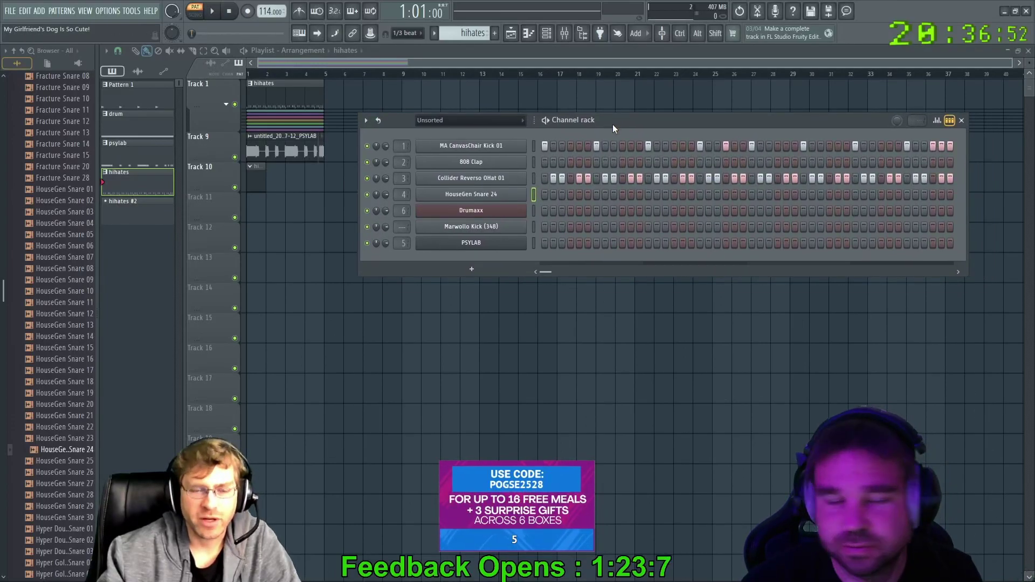
key("space")
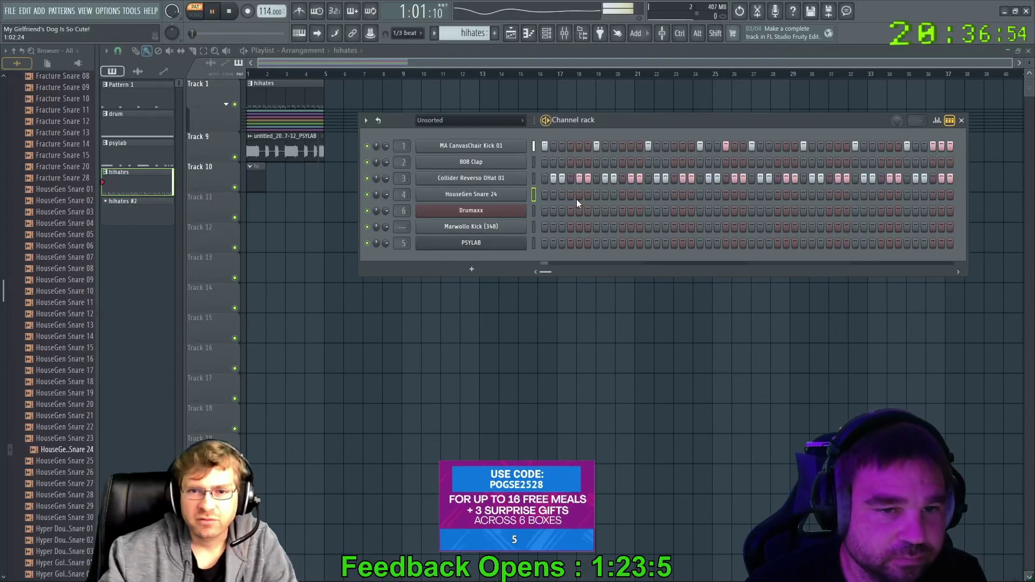
key("space")
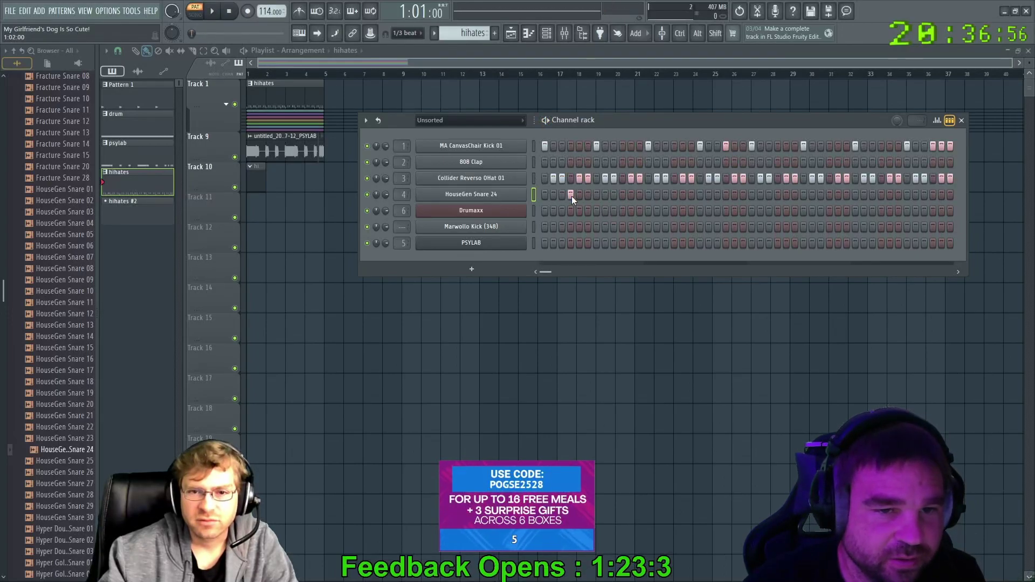
left_click(673, 194)
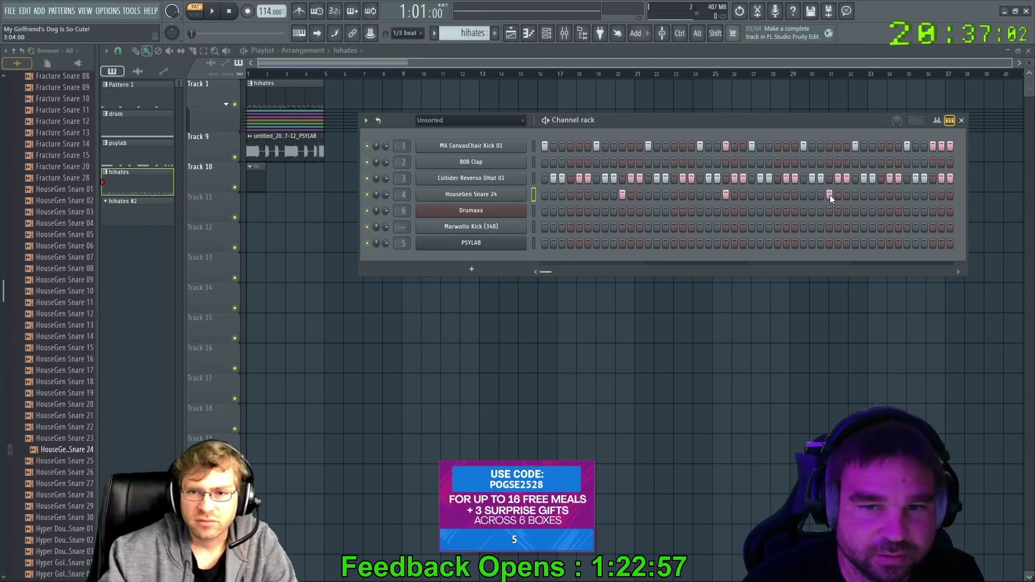
key("space")
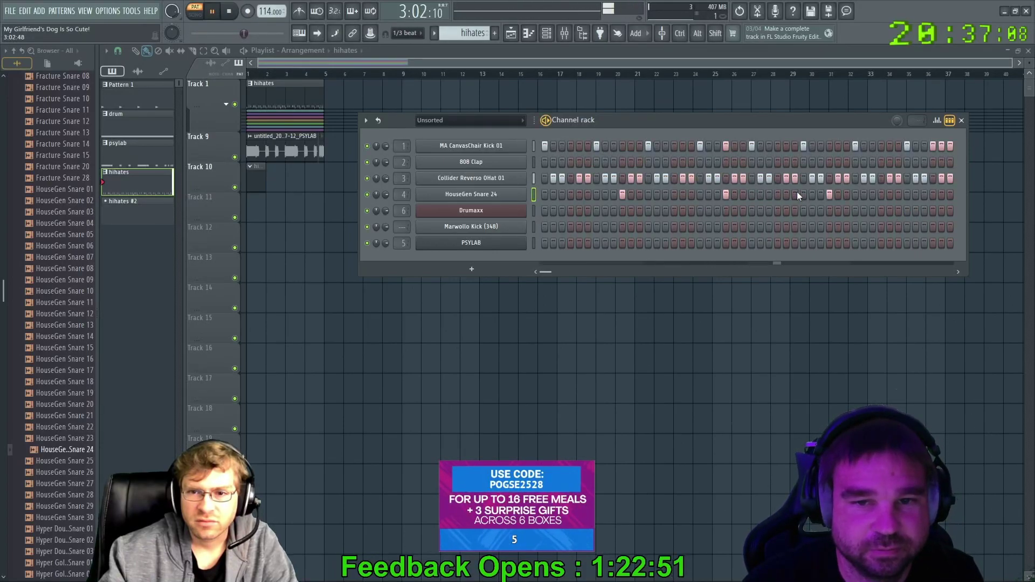
Try a HouseGen Snare 24 hit on step 43 during playback and place it on step 46 instead
left_click(906, 194)
left_click(906, 194)
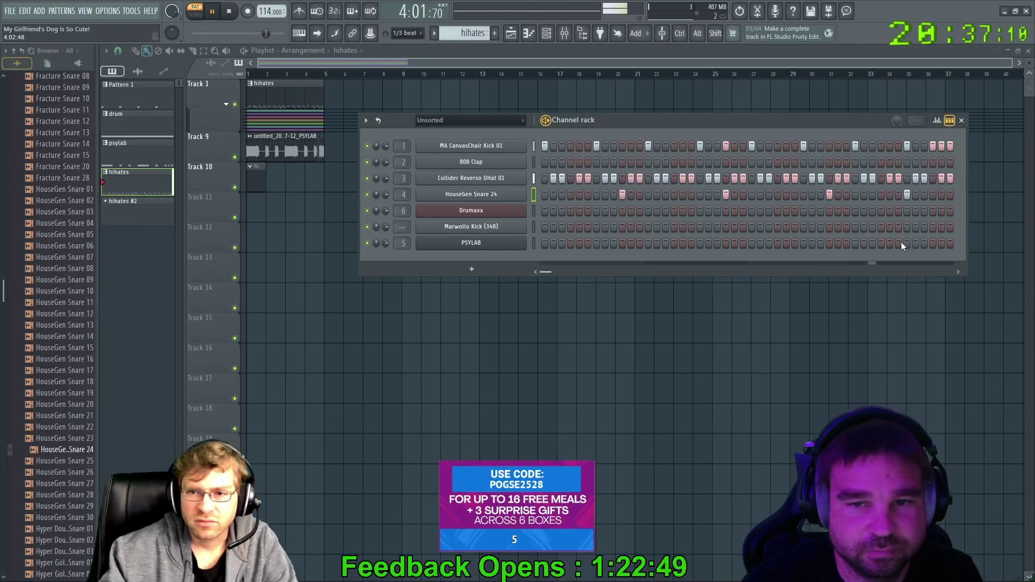
left_click(925, 195)
left_click(949, 194)
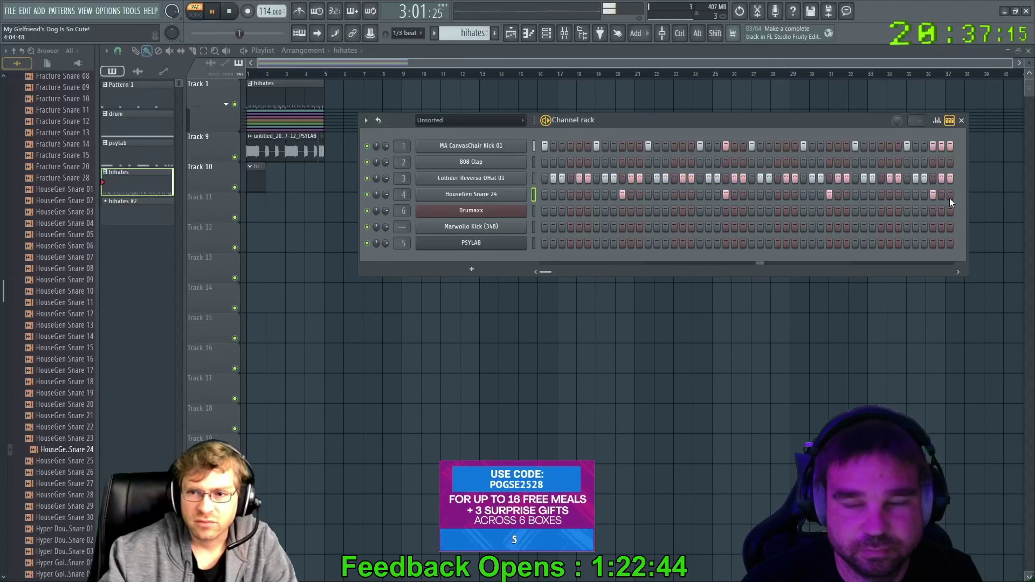
left_click(949, 197)
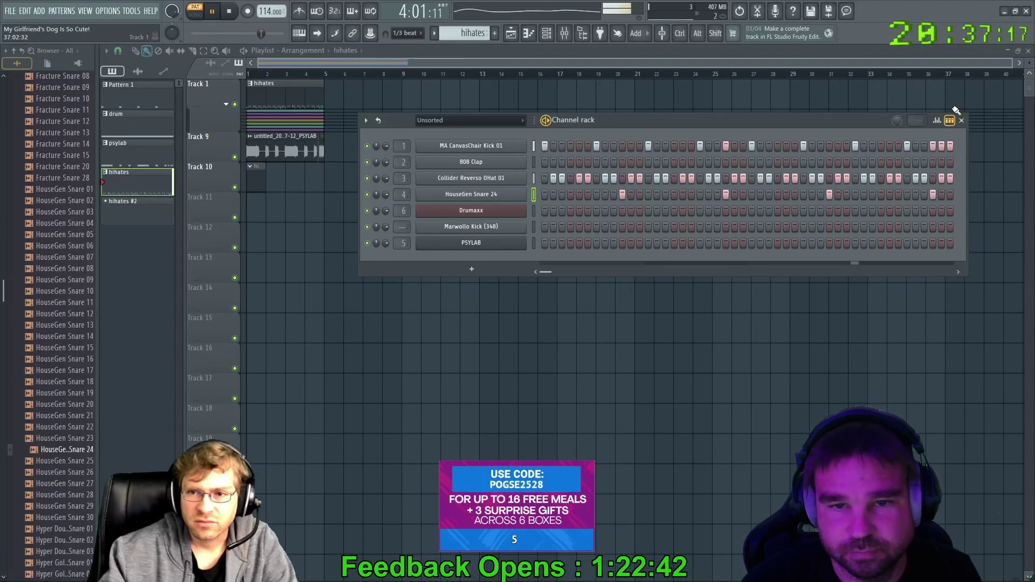
Remove the MA CanvasChair Kick 01 hit on step 46, add HouseGen Snare 24 hits on steps 4 and 40, and stop playback
left_click(932, 146)
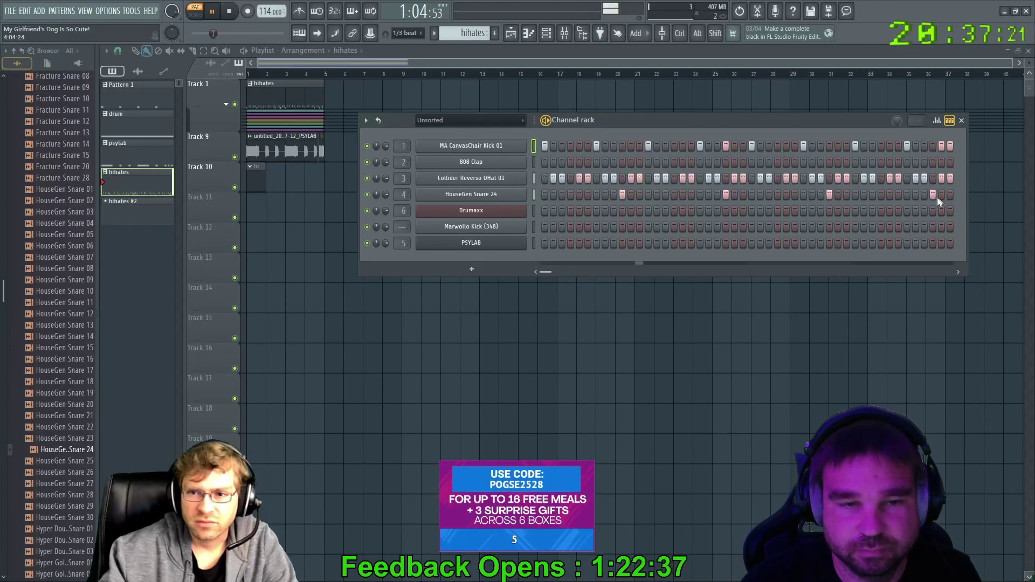
left_click(882, 194)
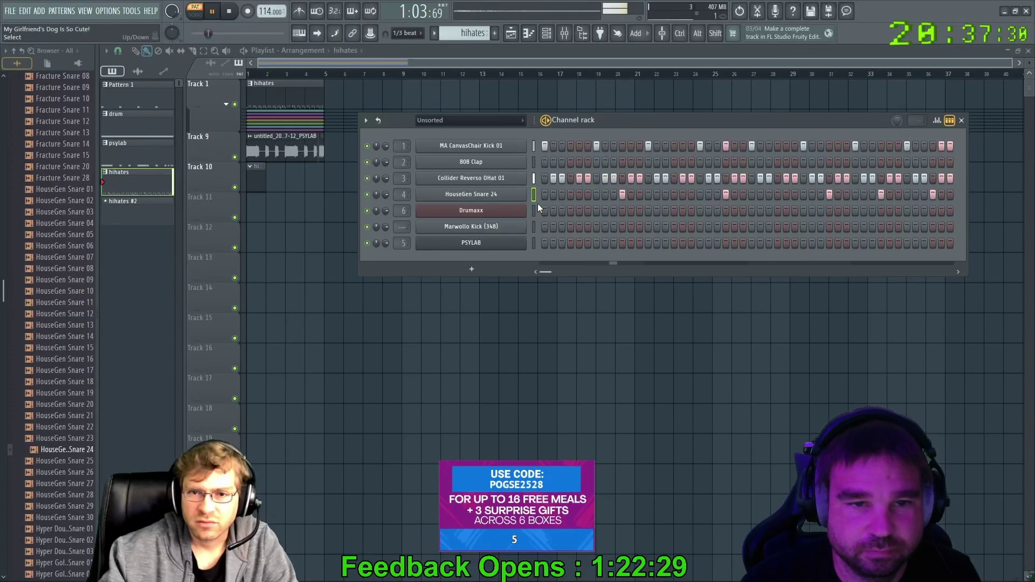
key("space")
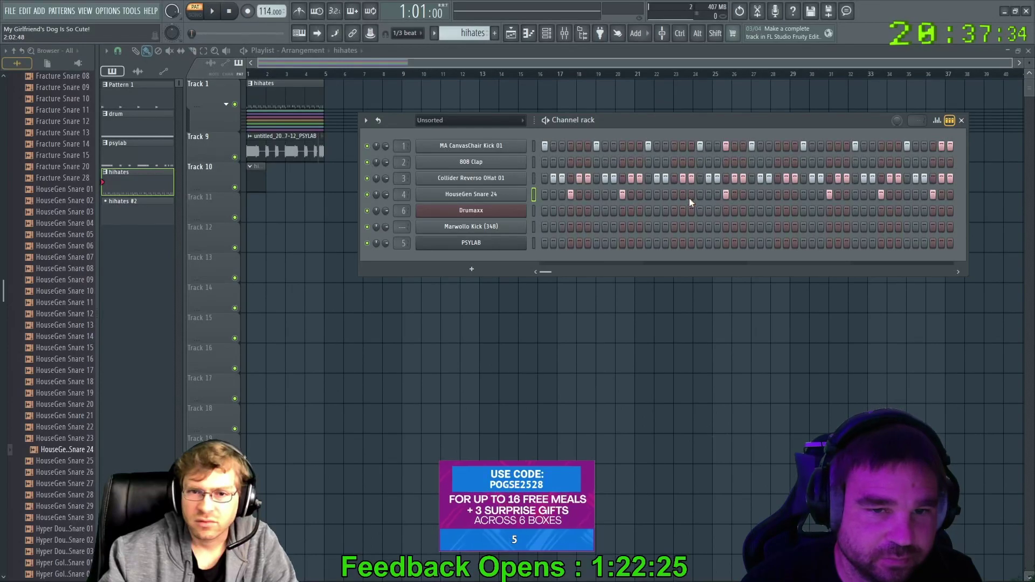
Add HouseGen Snare 24 hits on steps 16 and 28, comparing the pattern without and with the hits on steps 10 and 22
left_click(623, 195)
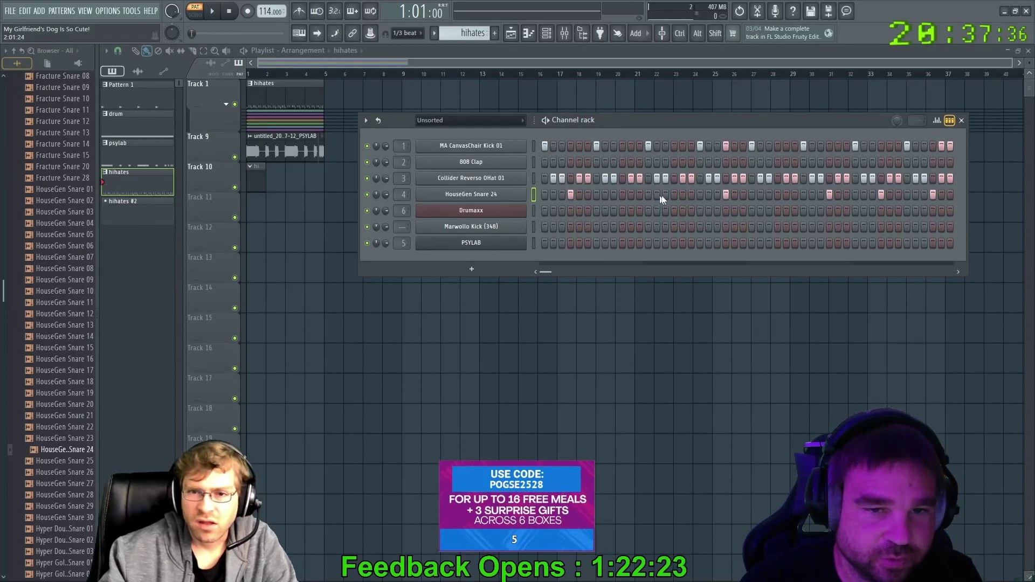
left_click(665, 195)
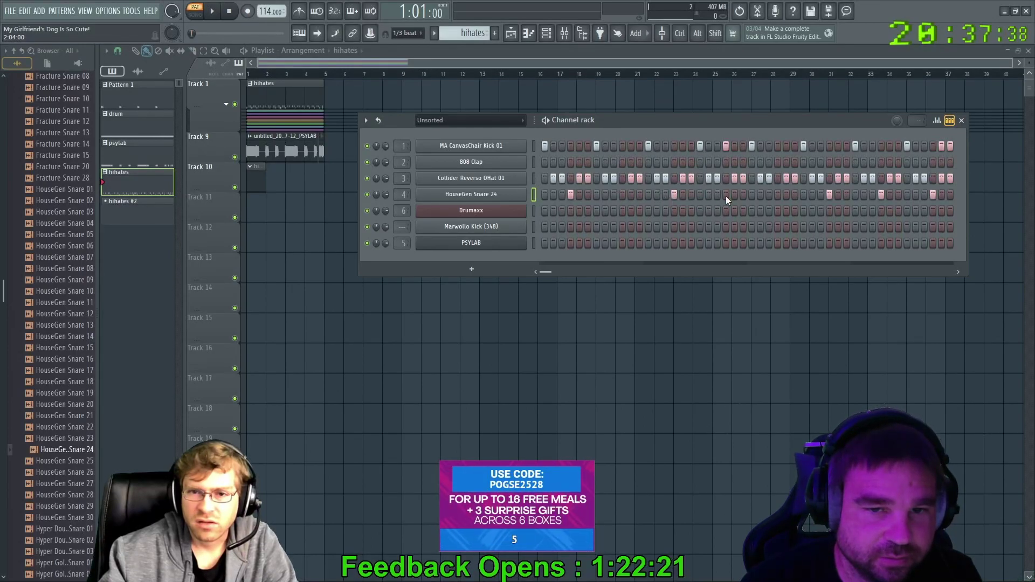
key("space")
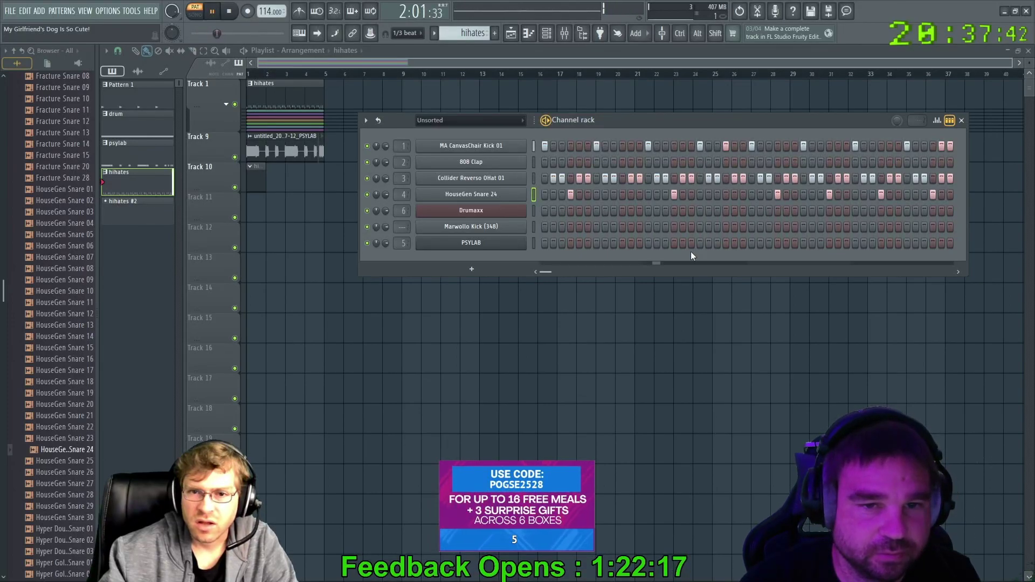
left_click(622, 194)
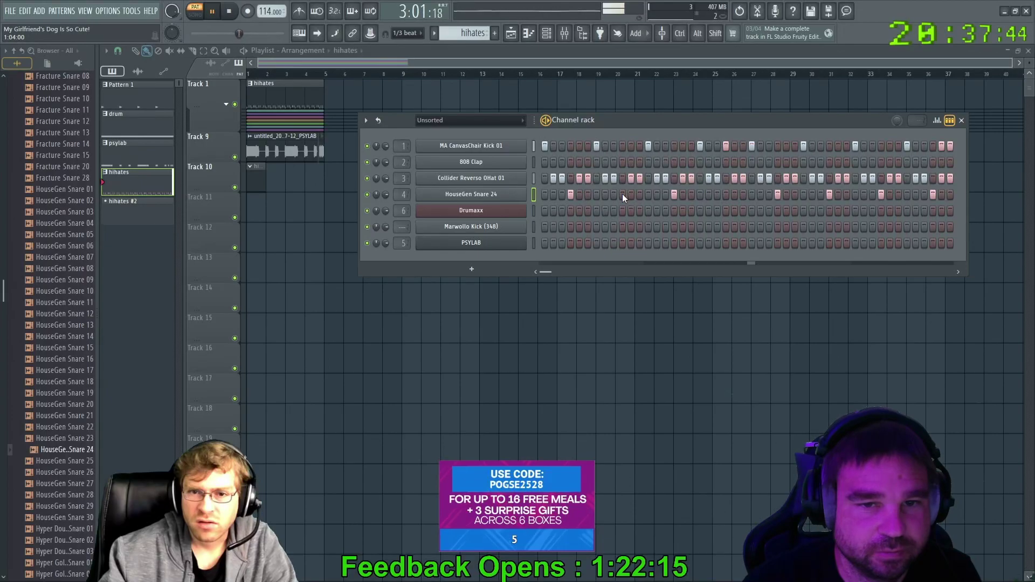
left_click(723, 195)
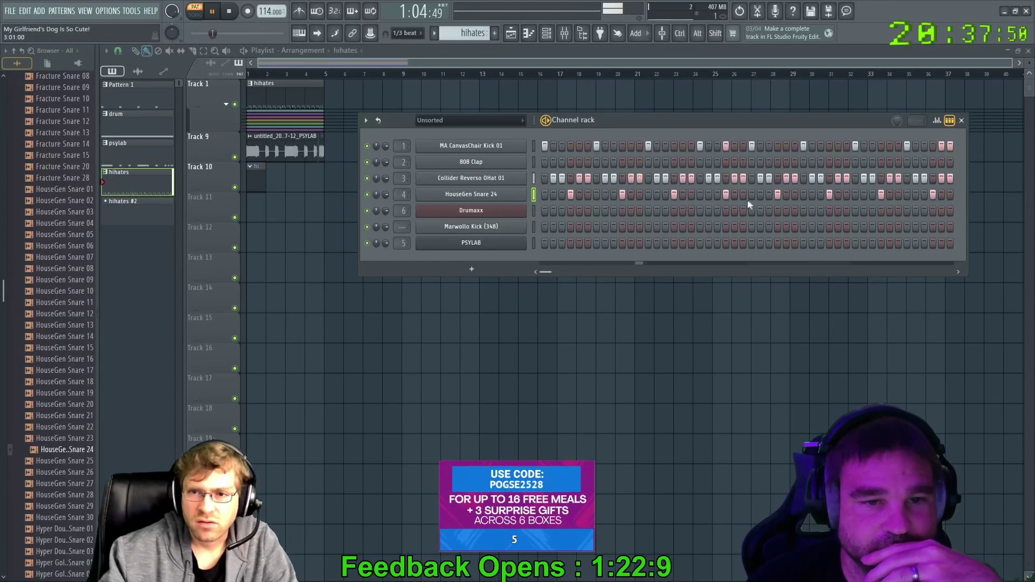
Try moving the HouseGen Snare 24 hit from step 10 to step 13 in place of the kick there
left_click(622, 196)
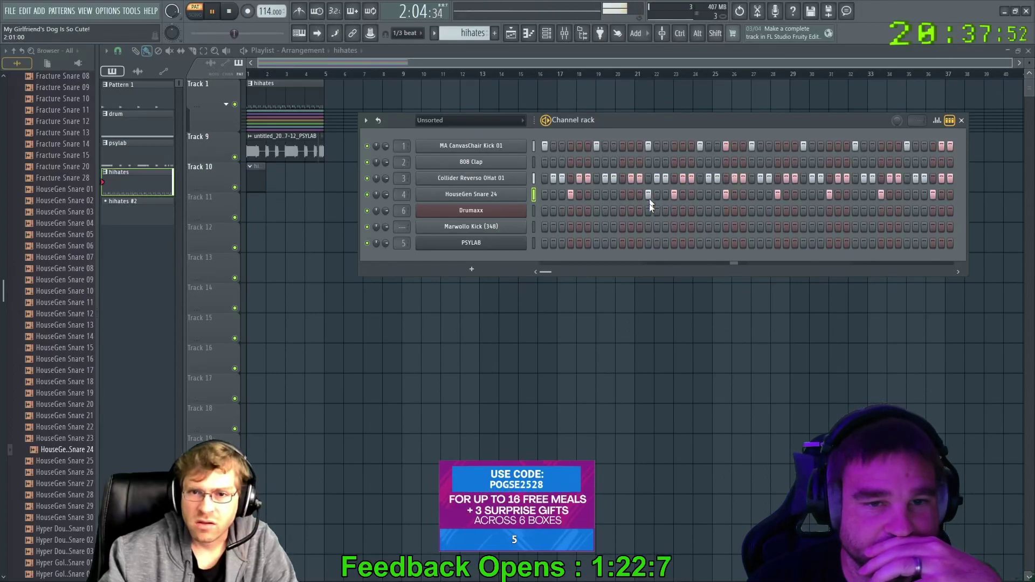
left_click(647, 144)
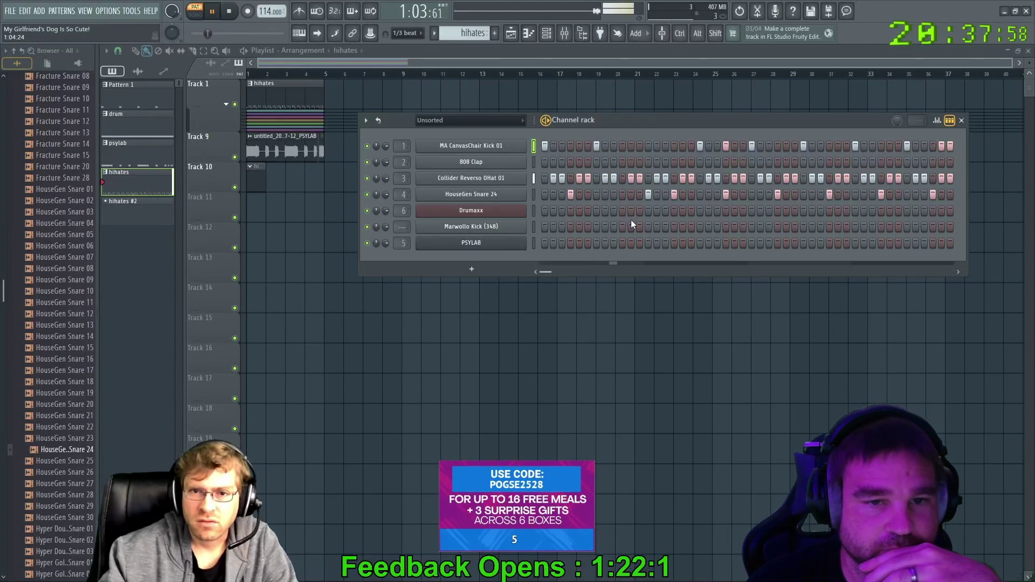
left_click(648, 195)
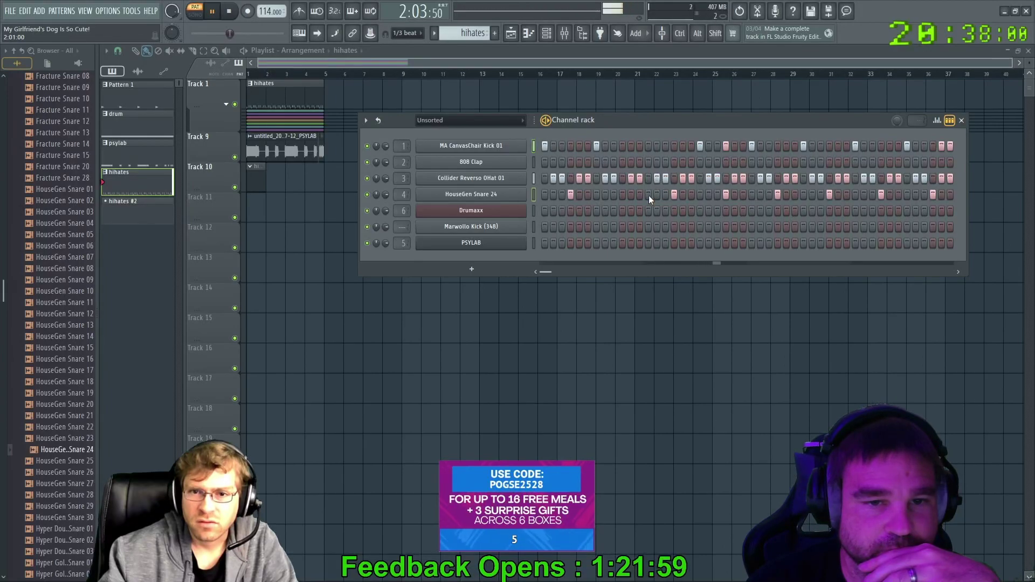
left_click(648, 146)
left_click(622, 194)
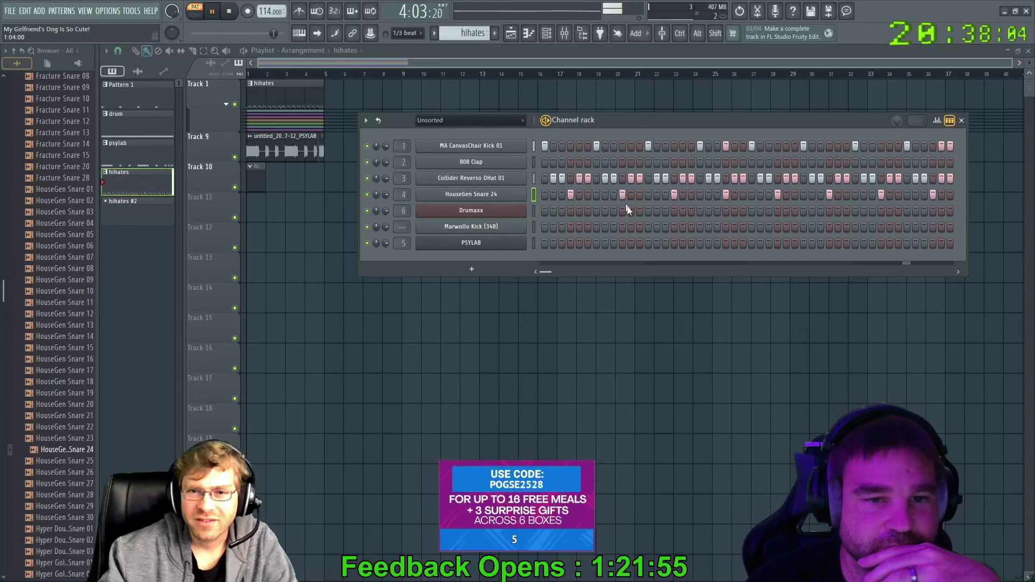
Remove the HouseGen Snare 24 hit from step 10 and try it on steps 9, 8 and 11 during playback
left_click(621, 195)
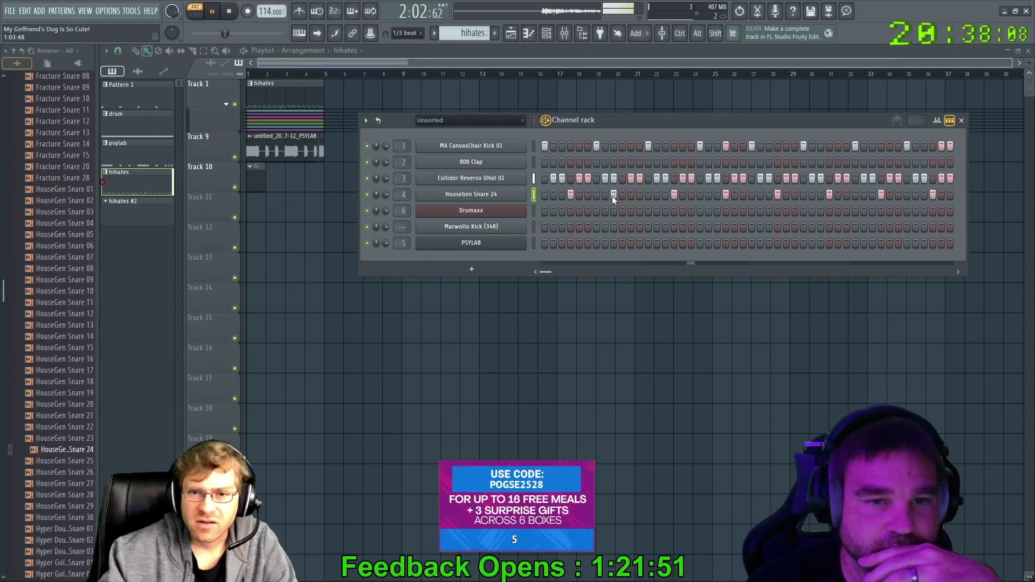
left_click(605, 194)
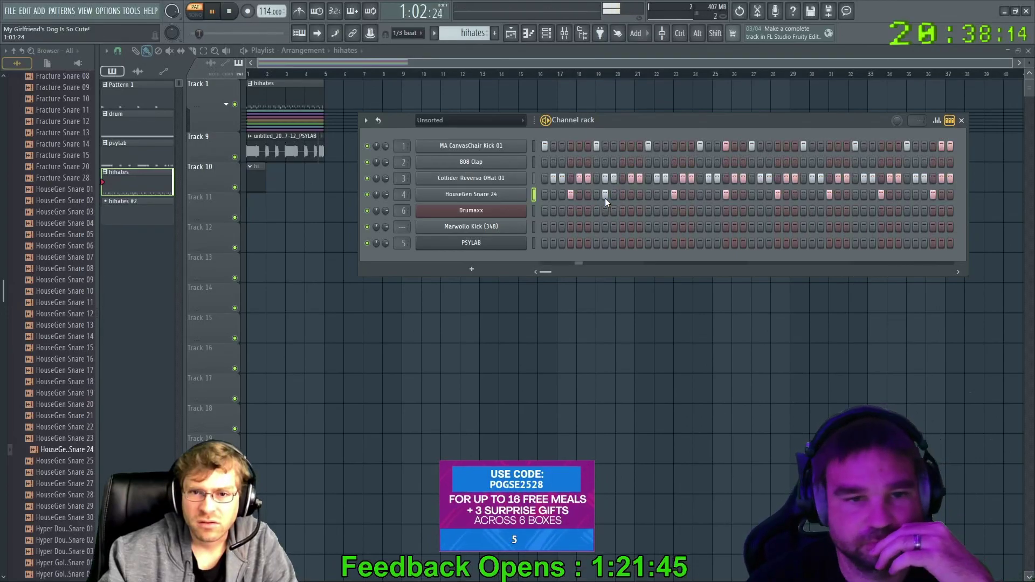
left_click(605, 195)
left_click(614, 195)
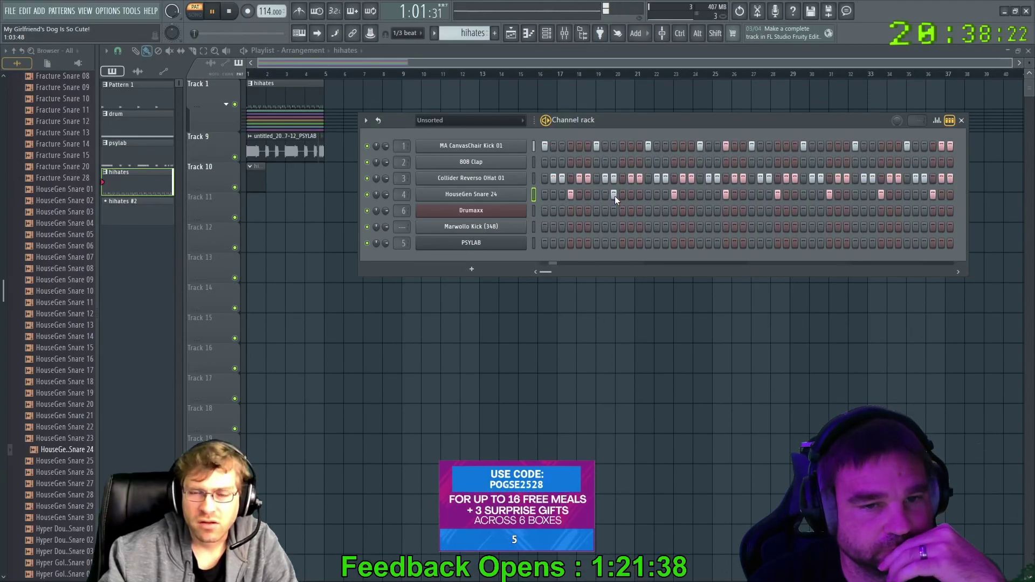
left_click(614, 195)
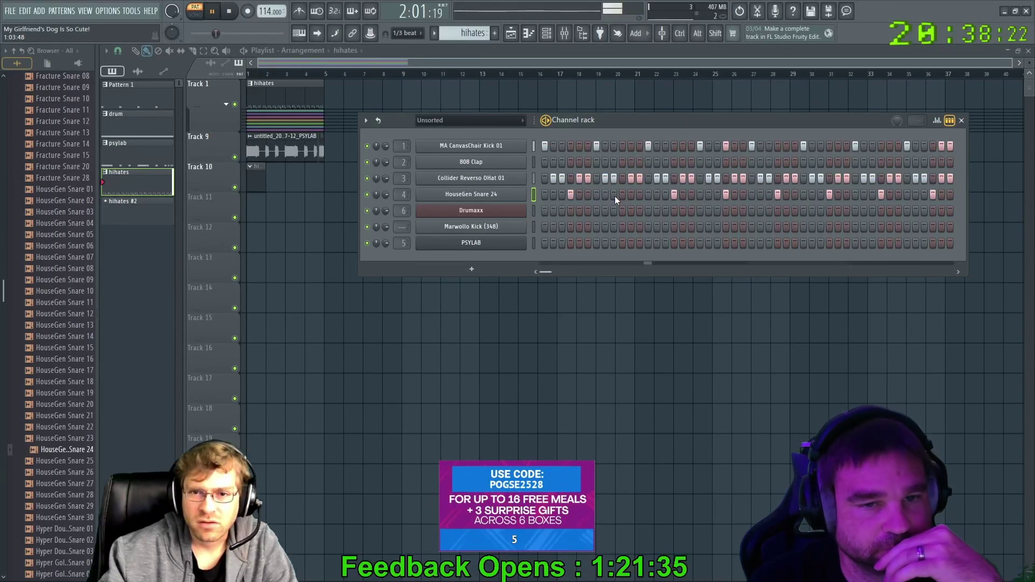
left_click(631, 194)
key("space")
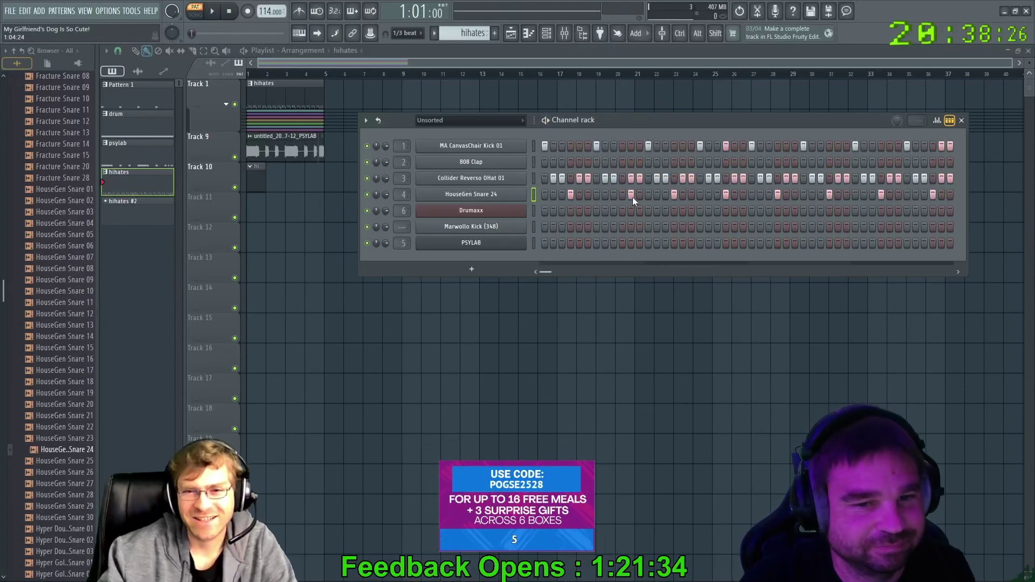
Remove the Collider Reverso OHat 01 hits on steps 8 and 9 and try the snare on steps 8 and 10 instead of 11
left_click(606, 179)
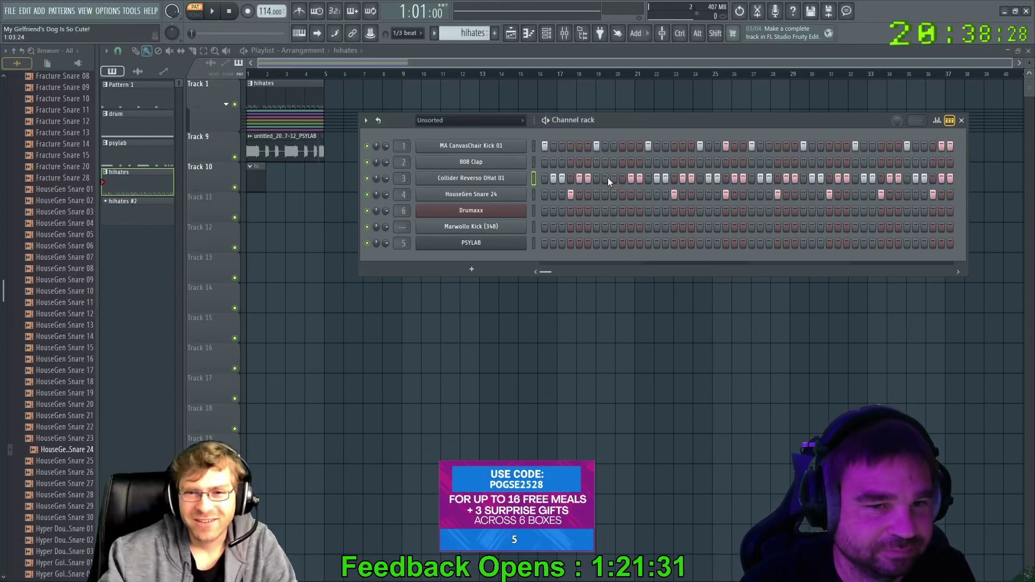
left_click(604, 195)
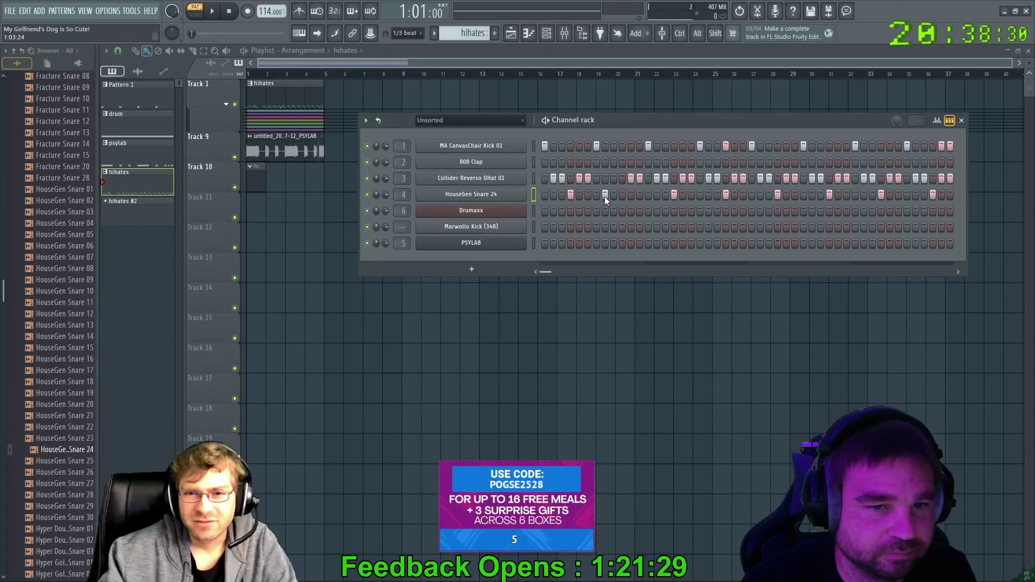
key("space")
left_click(621, 194)
key("space")
left_click(621, 194)
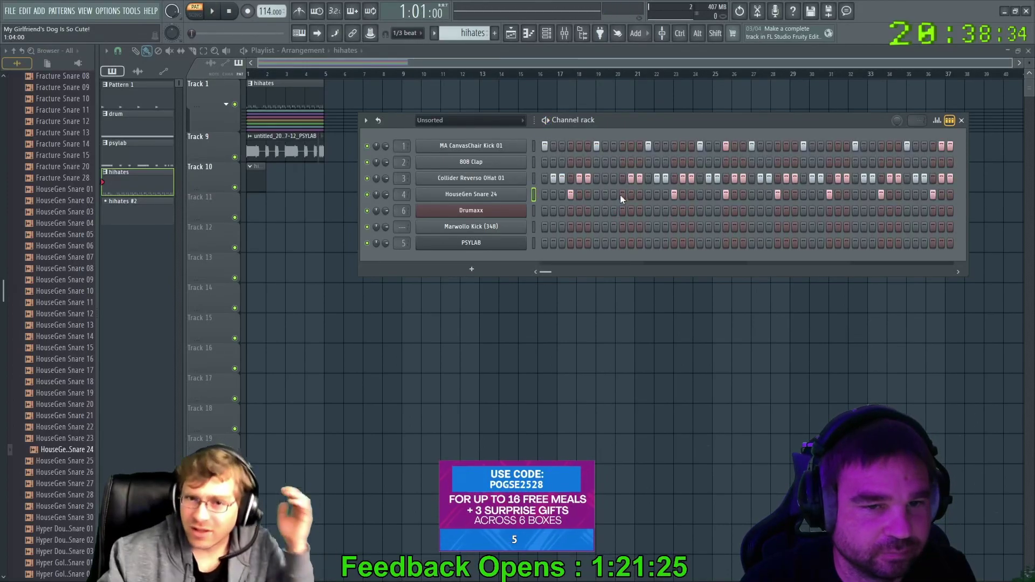
Place a HouseGen Snare 24 hit on step 9 and play the pattern briefly to check it
left_click(614, 194)
key("space")
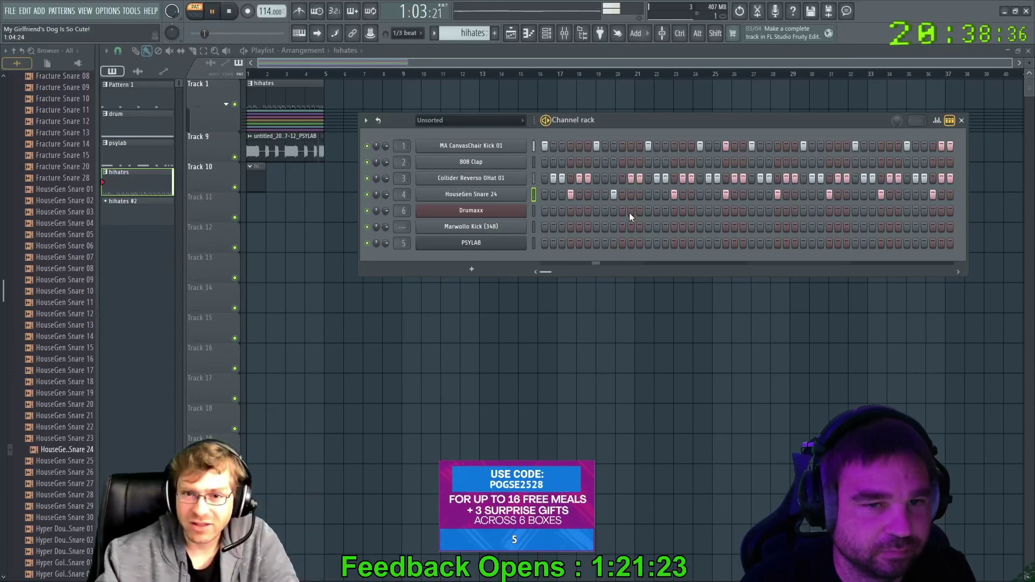
key("space")
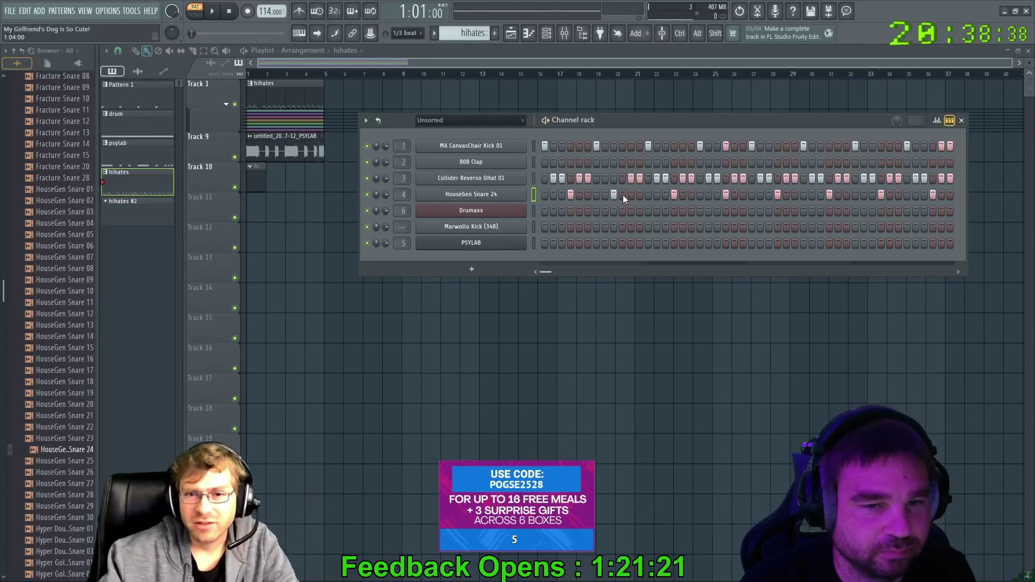
Replace the HouseGen Snare 24 hit on step 9 with hits on steps 8 and 10, and add a Collider Reverso OHat 01 hit on step 9
key("space")
left_click(605, 194)
key("space")
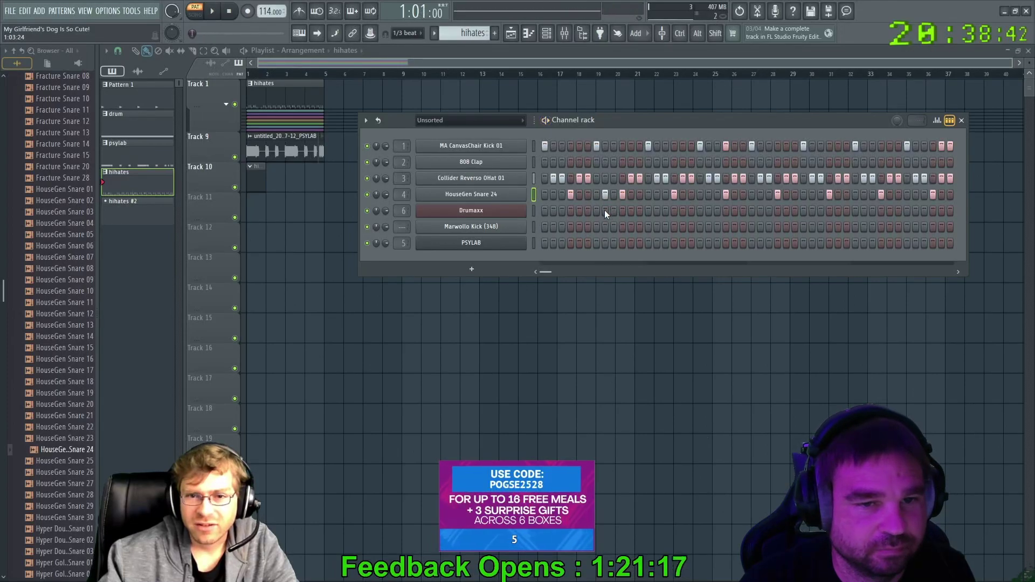
left_click(613, 178)
key("space")
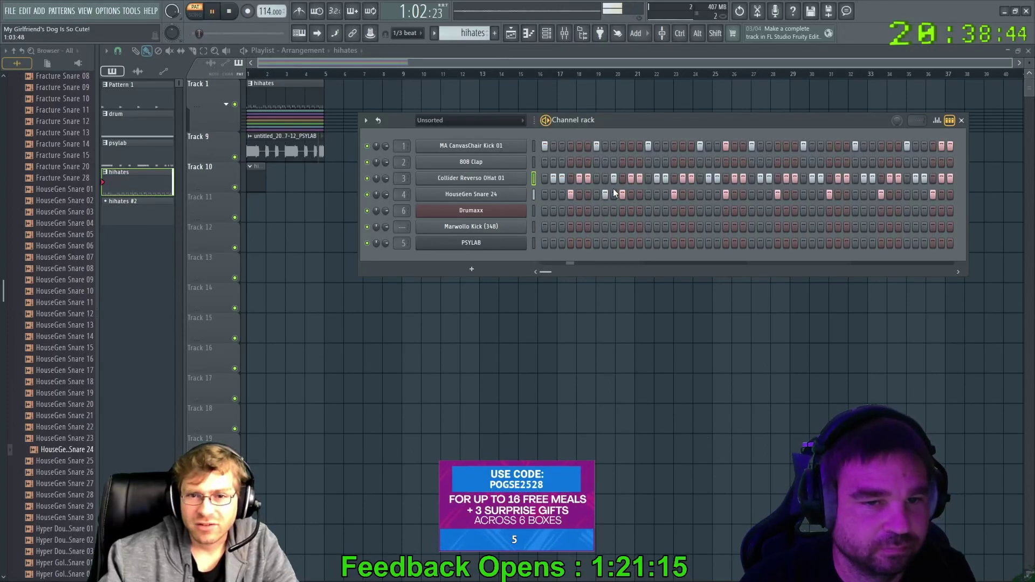
Remove the HouseGen Snare 24 hit from step 8 and try it on step 7 during playback
left_click(605, 194)
left_click(596, 194)
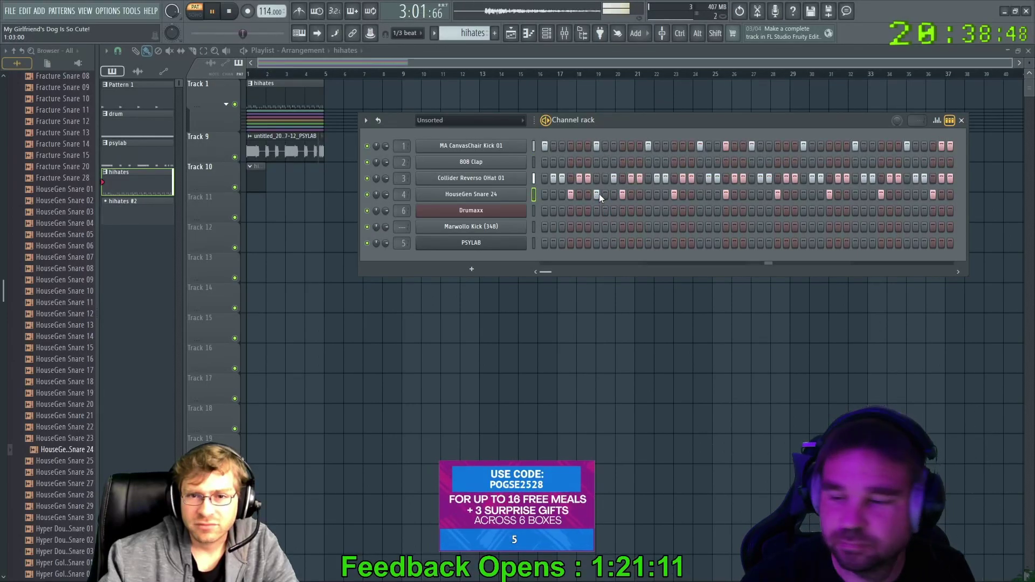
left_click(597, 194)
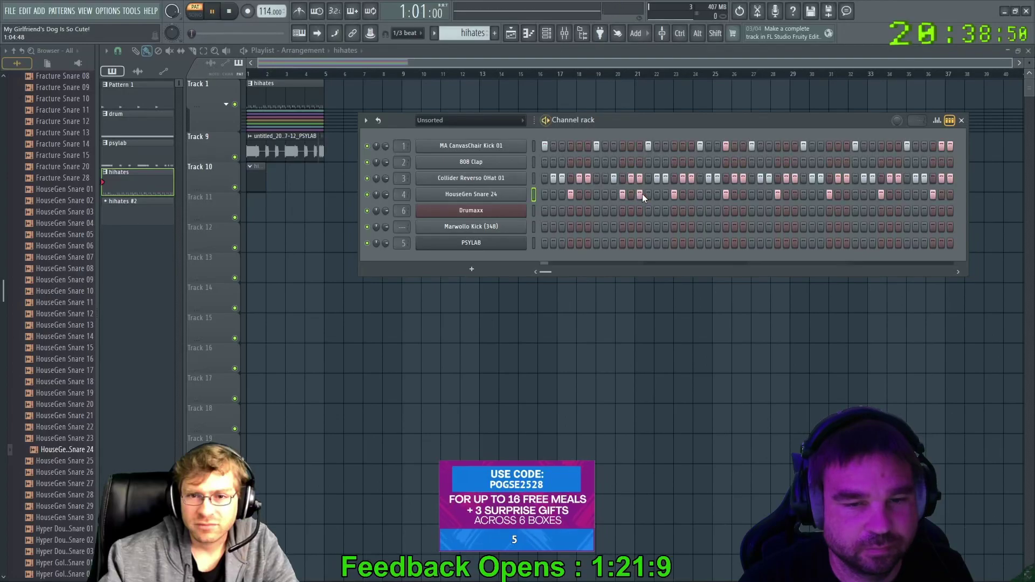
Try an extra HouseGen Snare 24 hit on steps 13, 12 and 11 in turn while the pattern plays
left_click(647, 195)
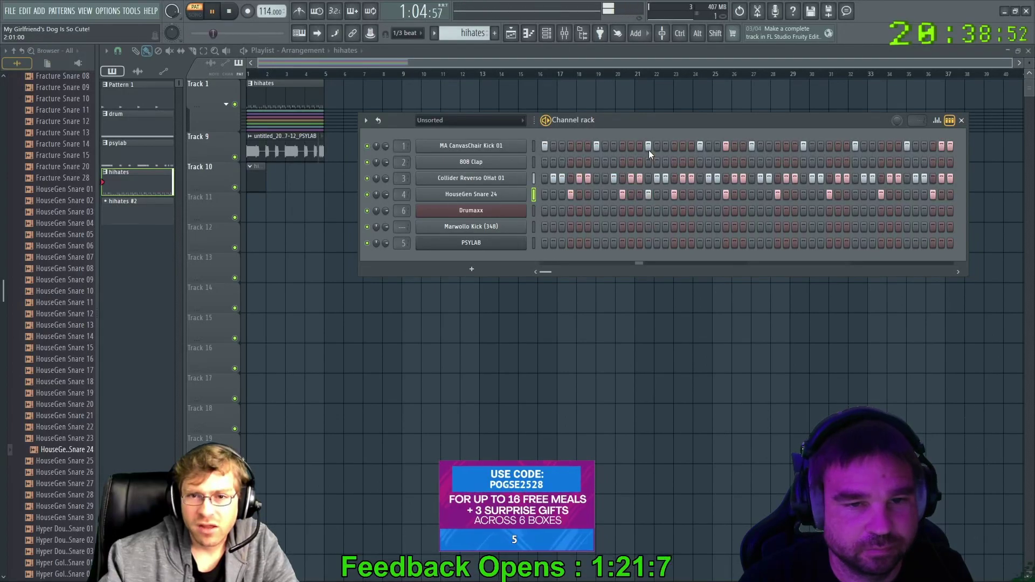
left_click(648, 195)
left_click(639, 194)
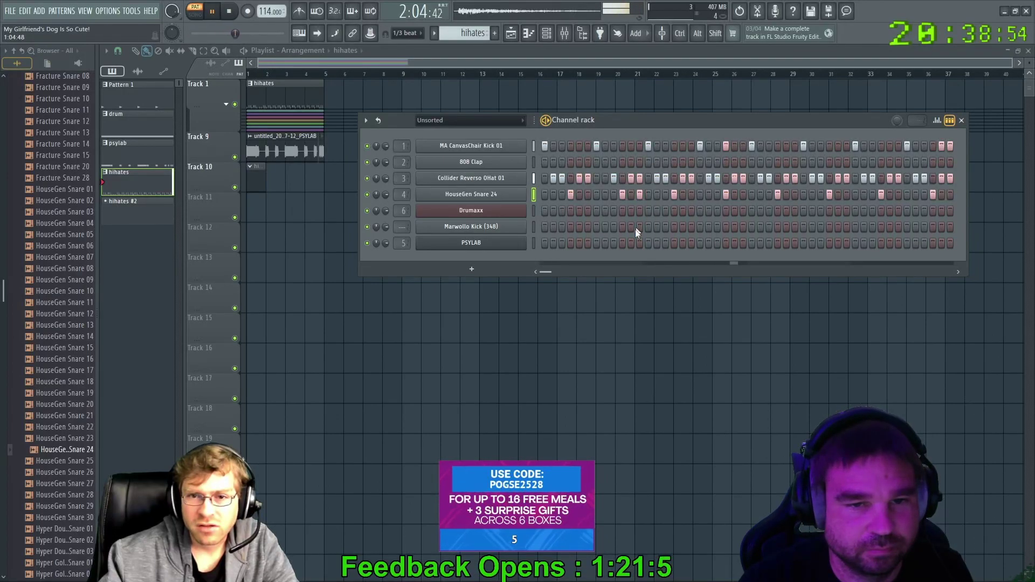
left_click(631, 195)
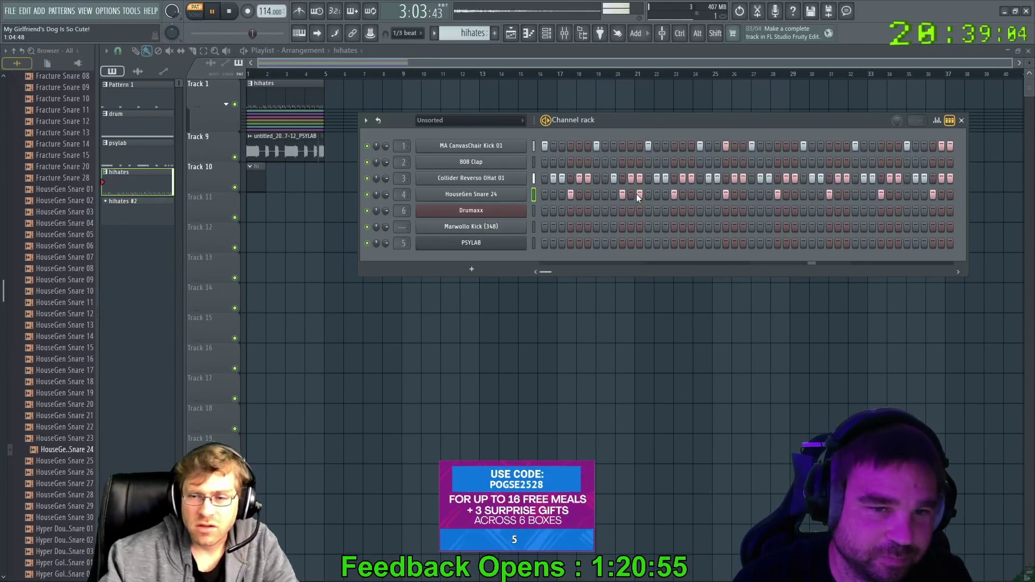
left_click(639, 194)
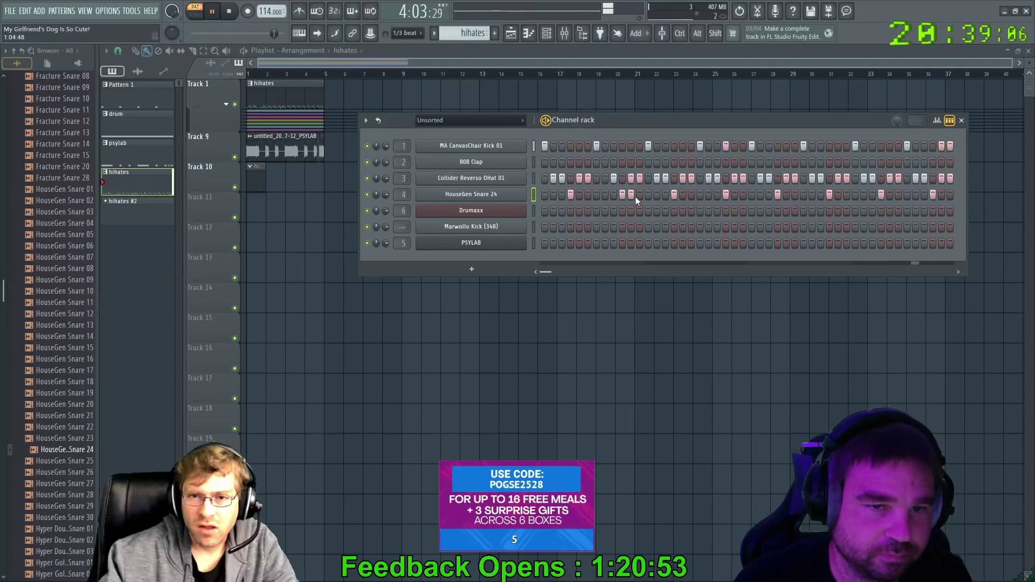
Add an MA CanvasChair Kick 01 hit on step 8 and remove the HouseGen Snare 24 hit from step 11
left_click(606, 146)
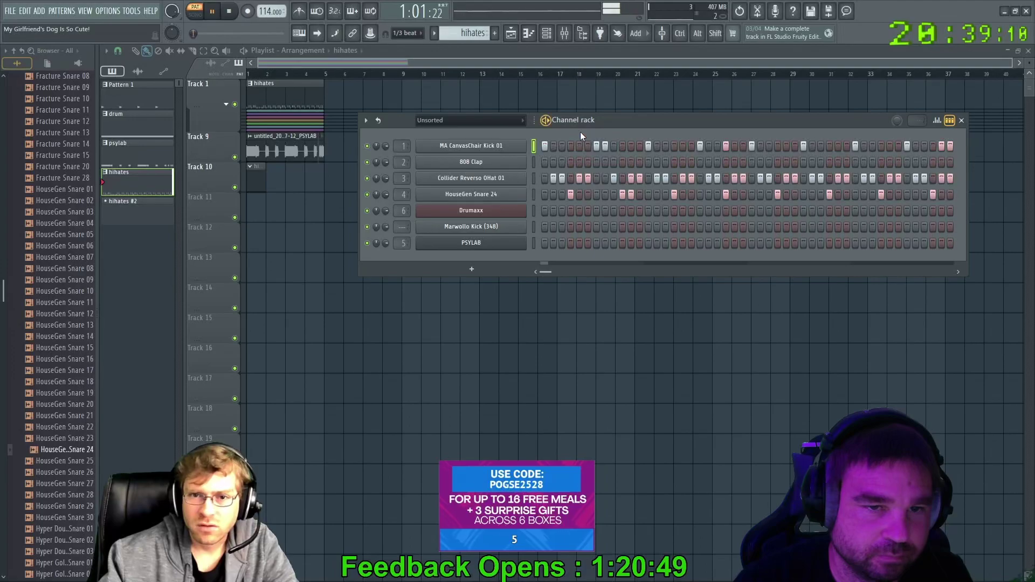
left_click(631, 195)
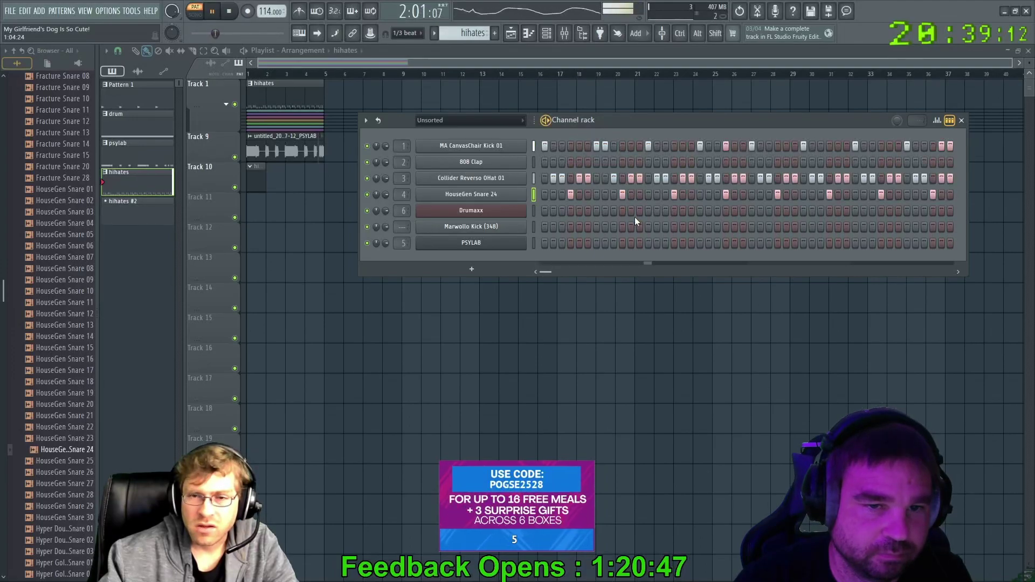
key("space")
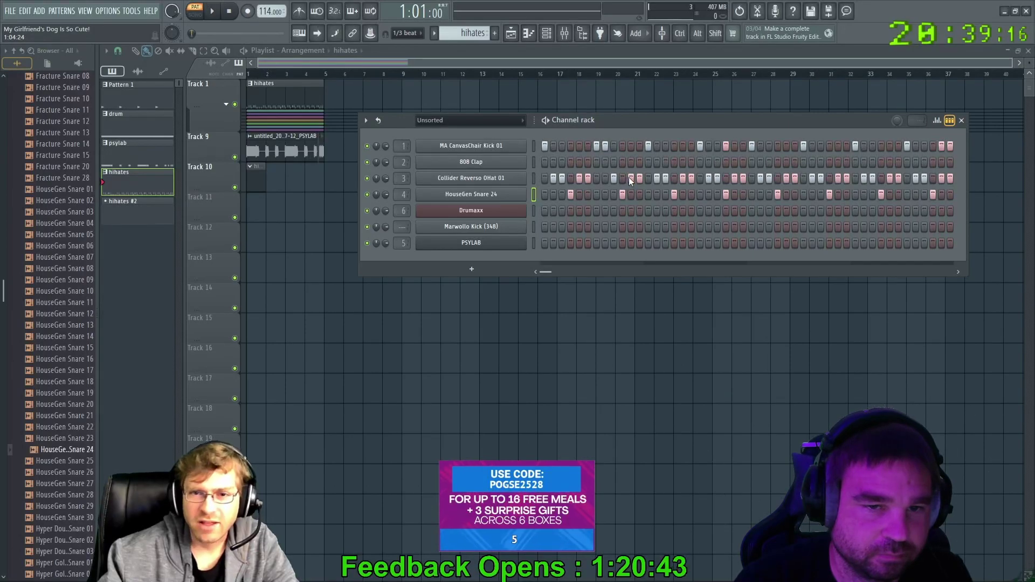
Replace the Collider Reverso OHat 01 hit on step 12 with an MA CanvasChair Kick 01 hit and play the pattern
left_click(638, 147)
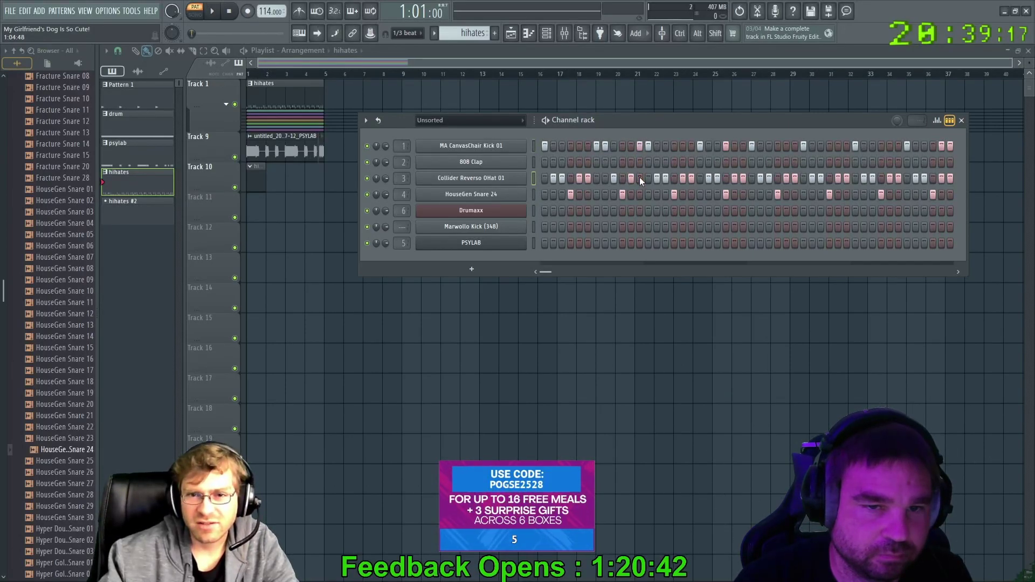
key("space")
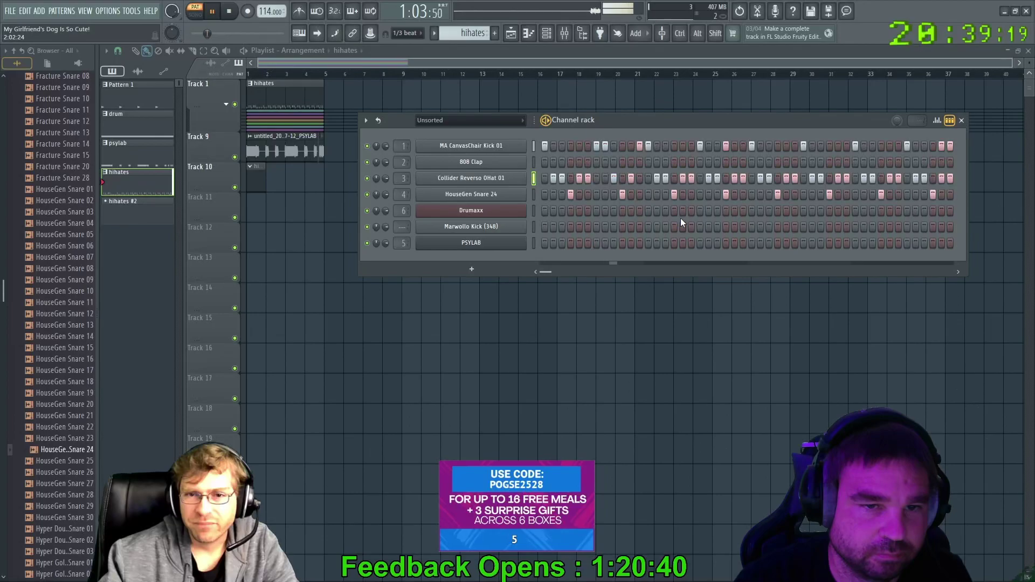
key("space")
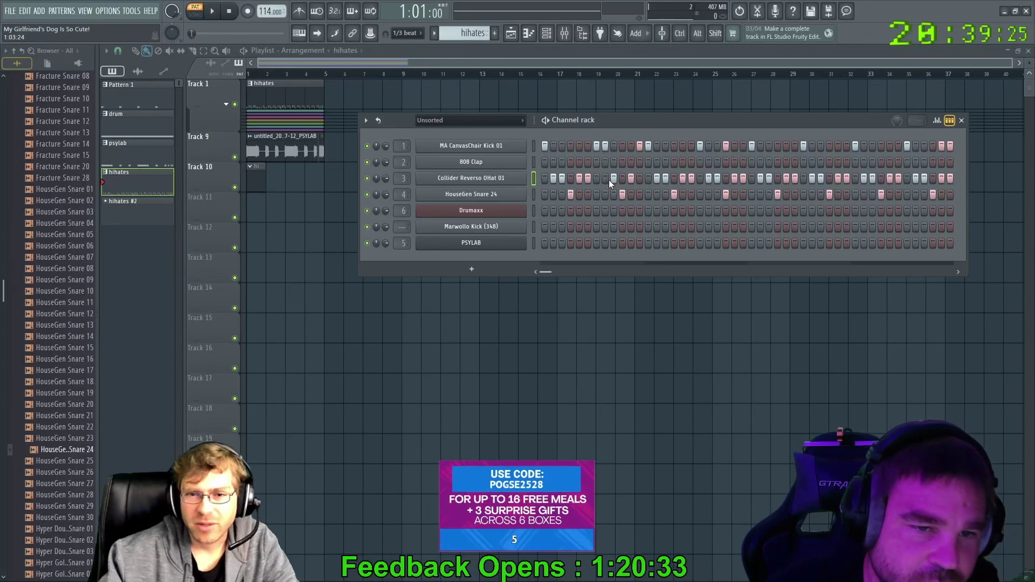
Look at the Collider Reverso OHat 01 sampler settings, close them and listen to the pattern
left_click(519, 179)
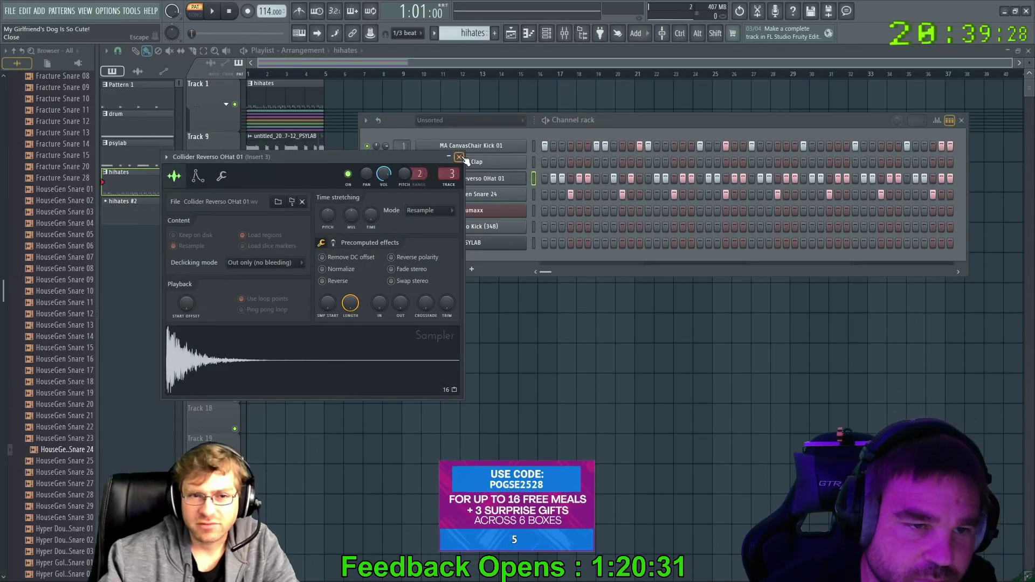
left_click(492, 178)
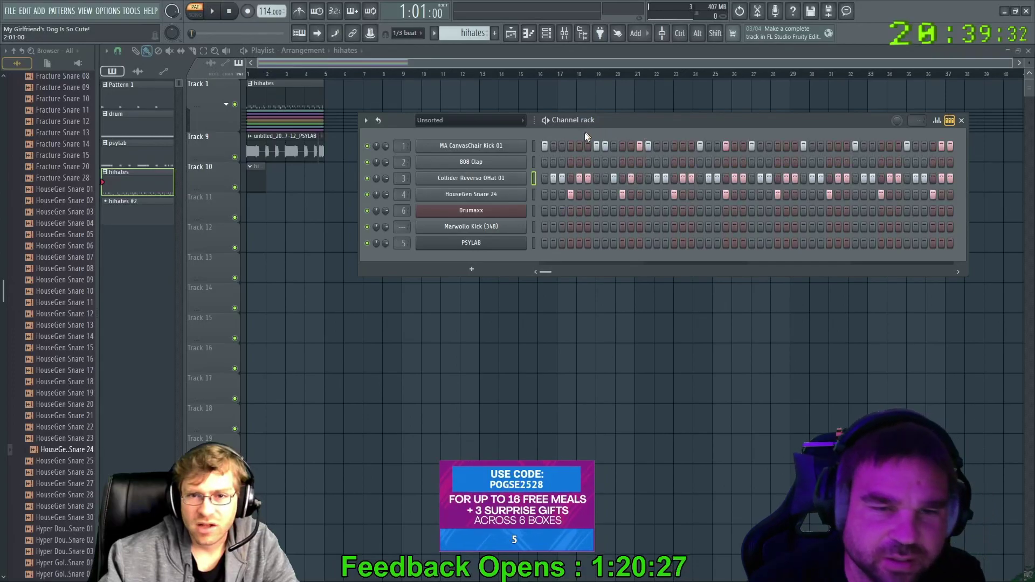
key("space")
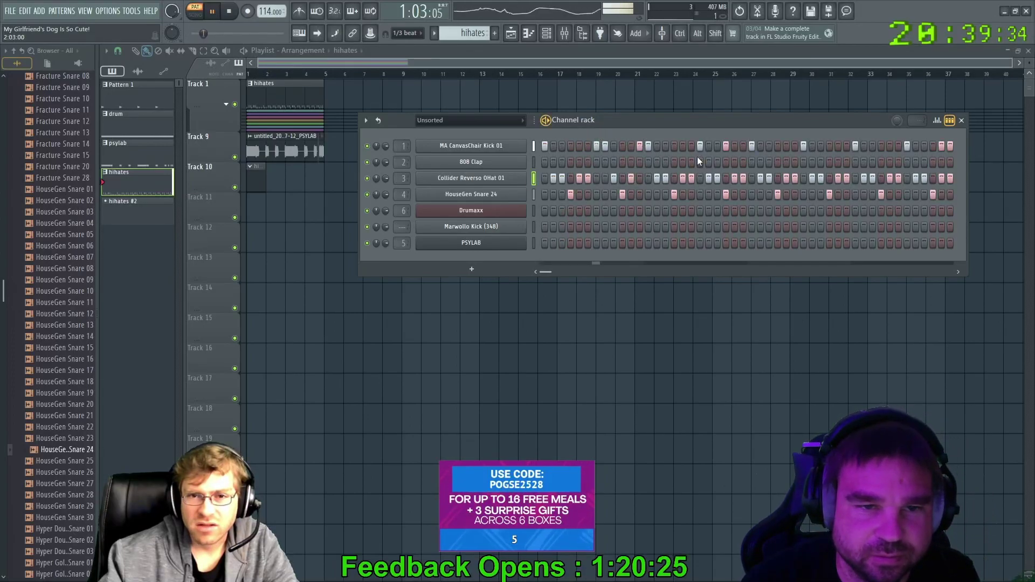
key("space")
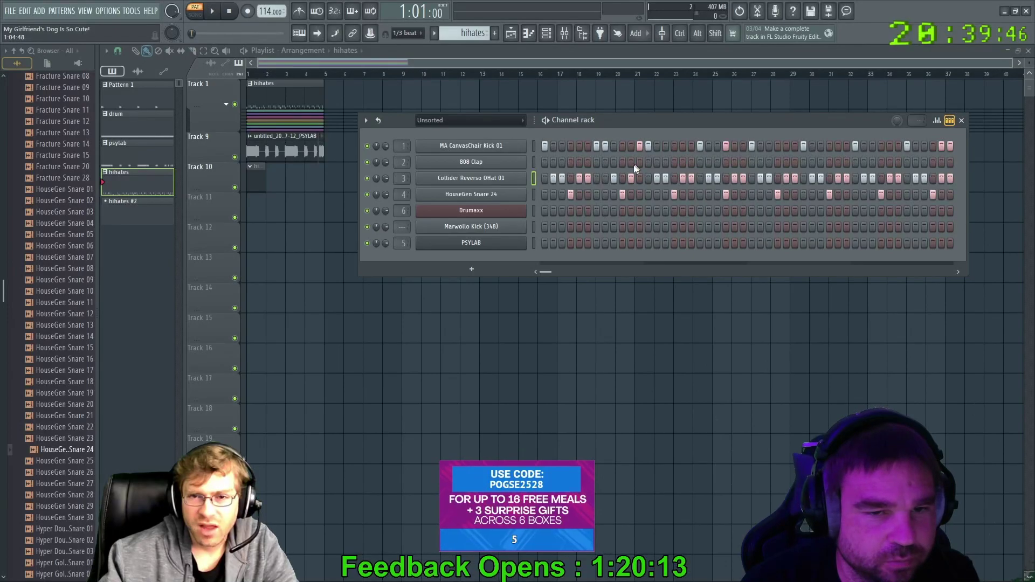
left_click(614, 178)
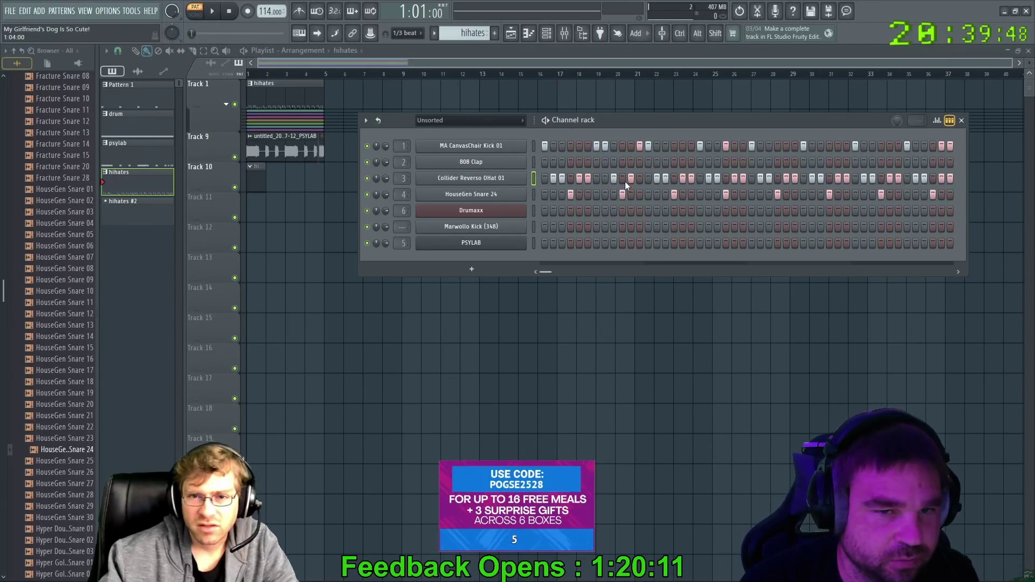
key("space")
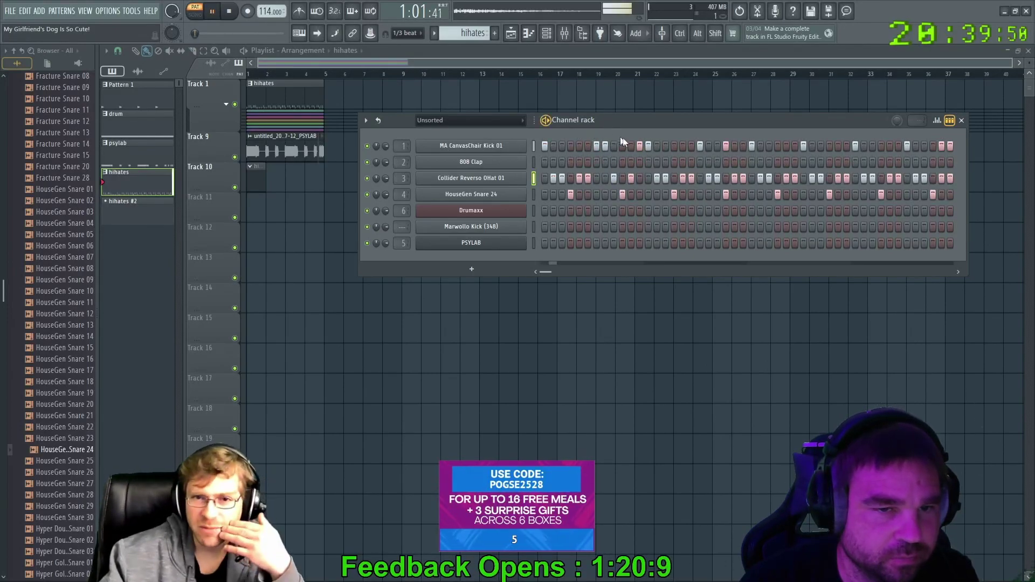
Try moving the MA CanvasChair Kick 01 hits from step 7 to step 6 and from step 13 to step 14, with playback
left_click(596, 145)
key("space")
left_click(588, 145)
left_click(648, 145)
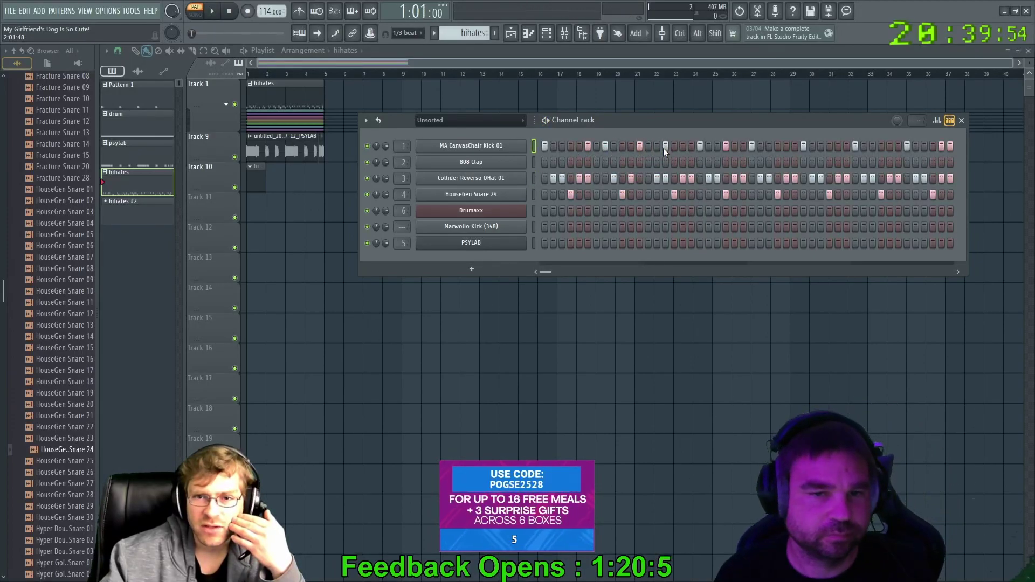
left_click(657, 146)
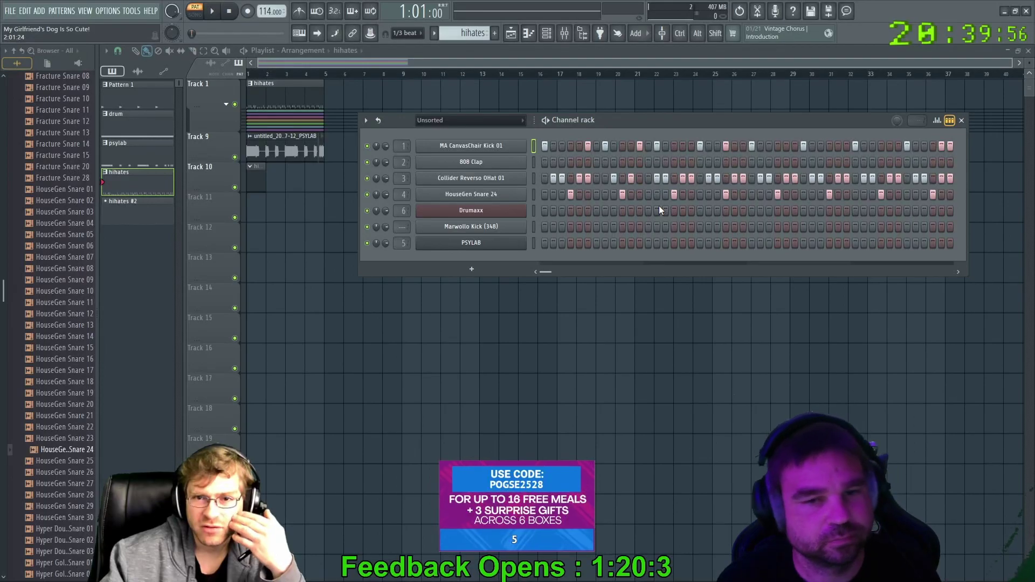
key("space")
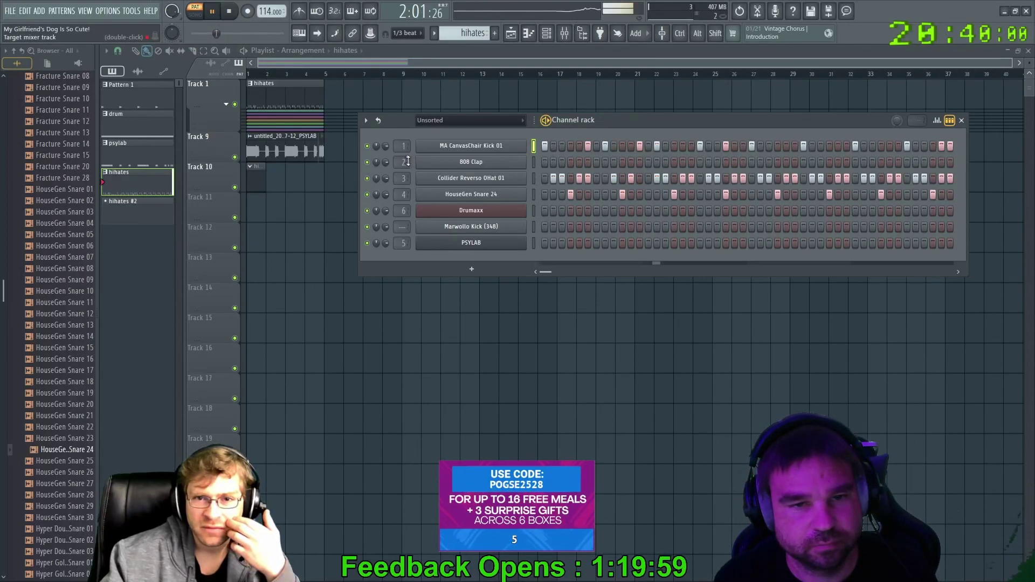
Rearrange the opening MA CanvasChair Kick 01 hits to steps 1, 7, 10 and 13, clearing steps 6, 8, 12 and 14
left_click(622, 145)
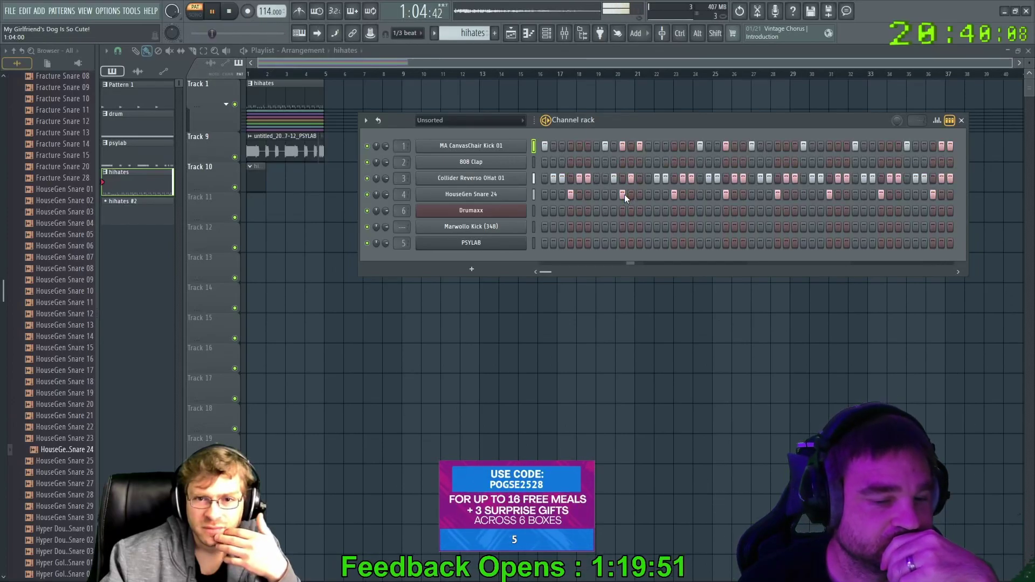
left_click(596, 146)
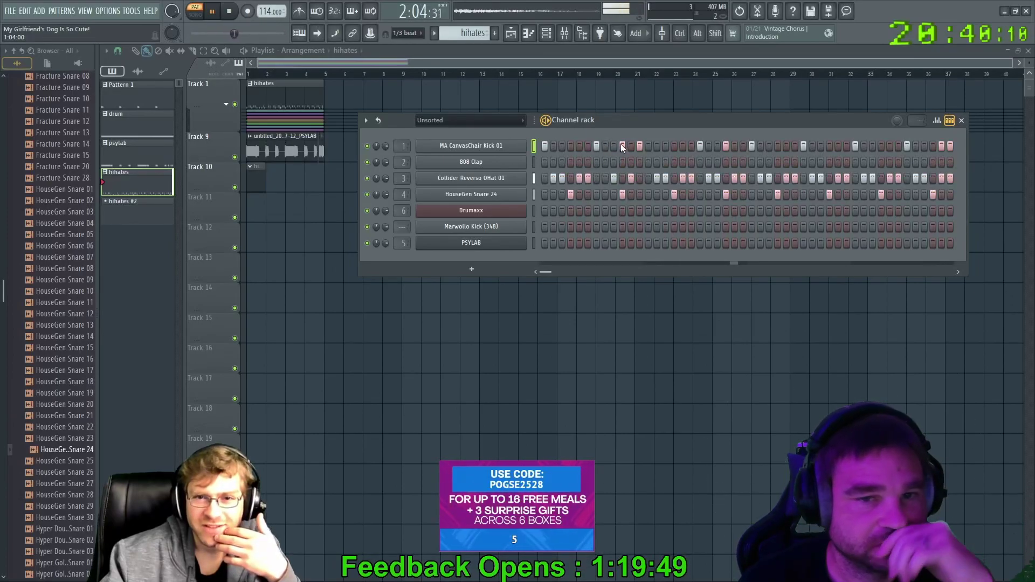
left_click(639, 146)
left_click(648, 146)
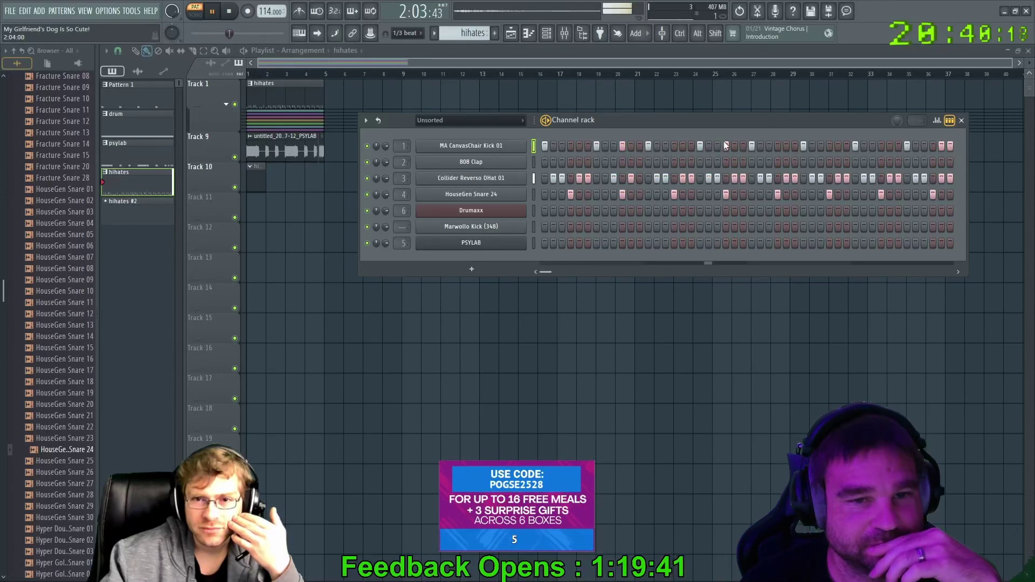
Remove the HouseGen Snare 24 hits from steps 10 and 22 and stop playback
left_click(622, 194)
left_click(726, 194)
key("space")
Raise the channel rack's main swing to 74%, listen to the pattern, and increase the swing further
left_click_drag(896, 125, 896, 105)
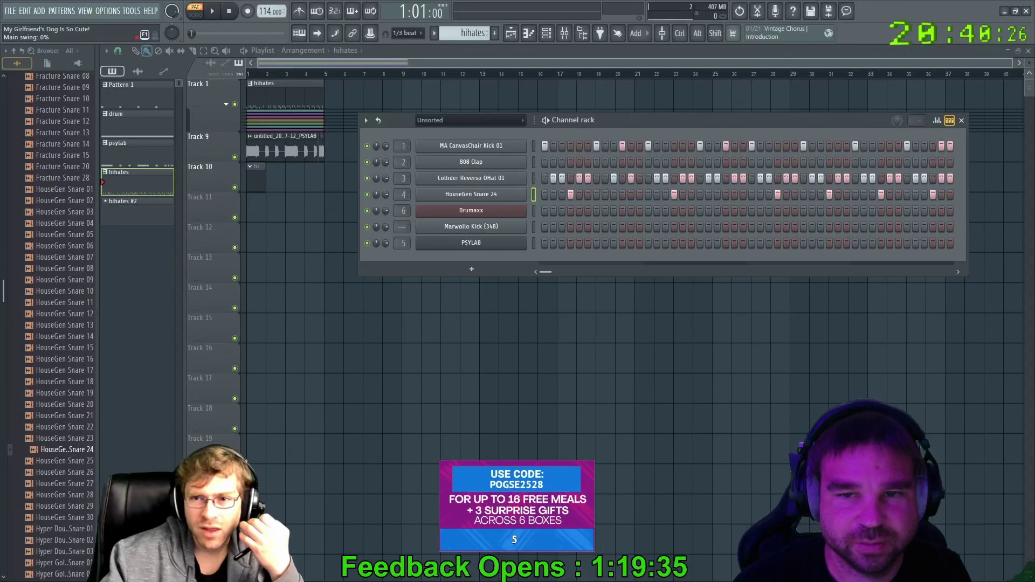
left_click_drag(837, 119, 780, 126)
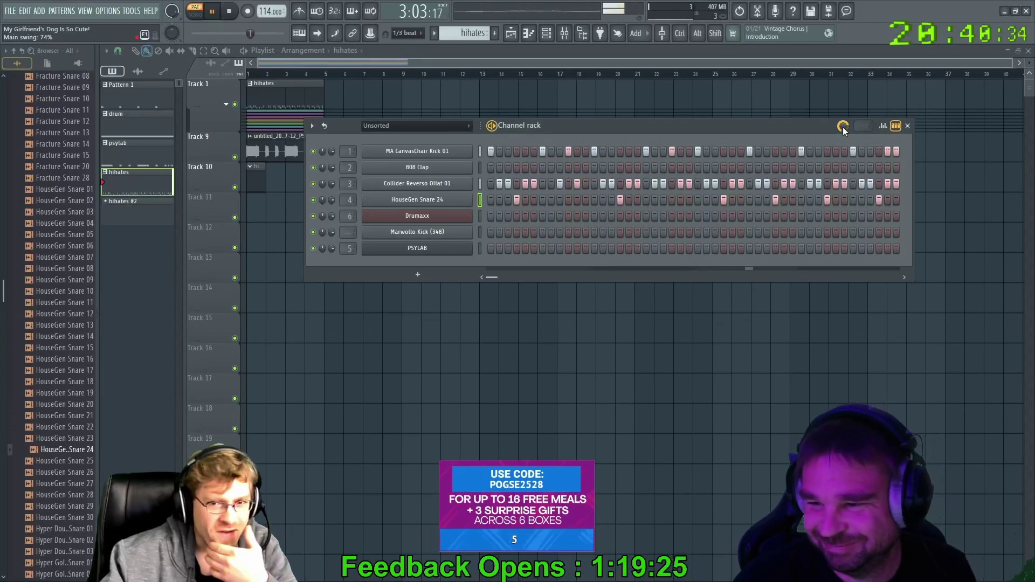
key("space")
left_click_drag(842, 127, 842, 106)
mouse_move(762, 134)
left_mouse_down()
mouse_move(765, 108)
mouse_move(775, 139)
left_mouse_up()
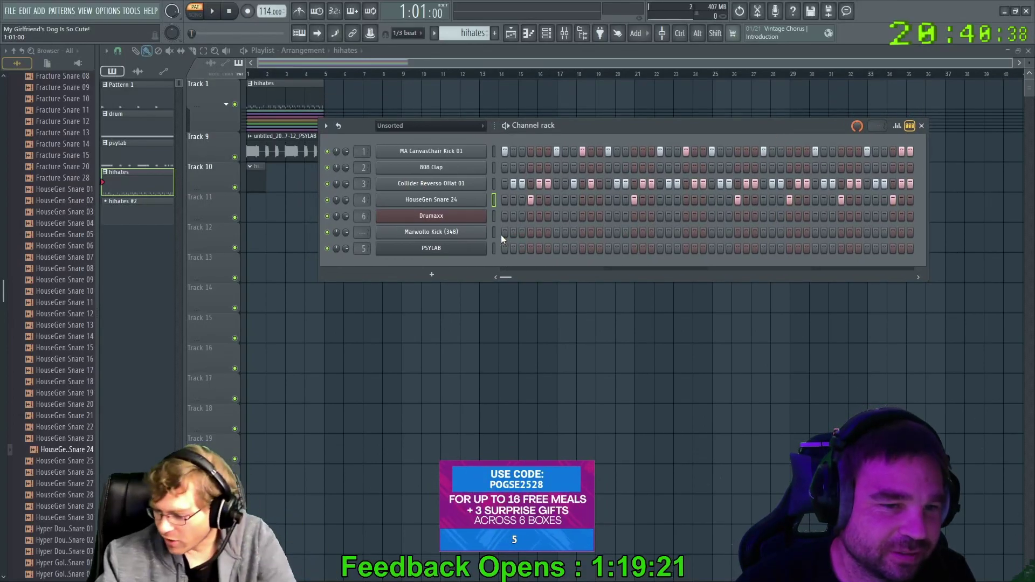
Try filling every visible Marwollo Kick step, play the pattern, and undo the fill
left_click_drag(502, 234, 767, 231)
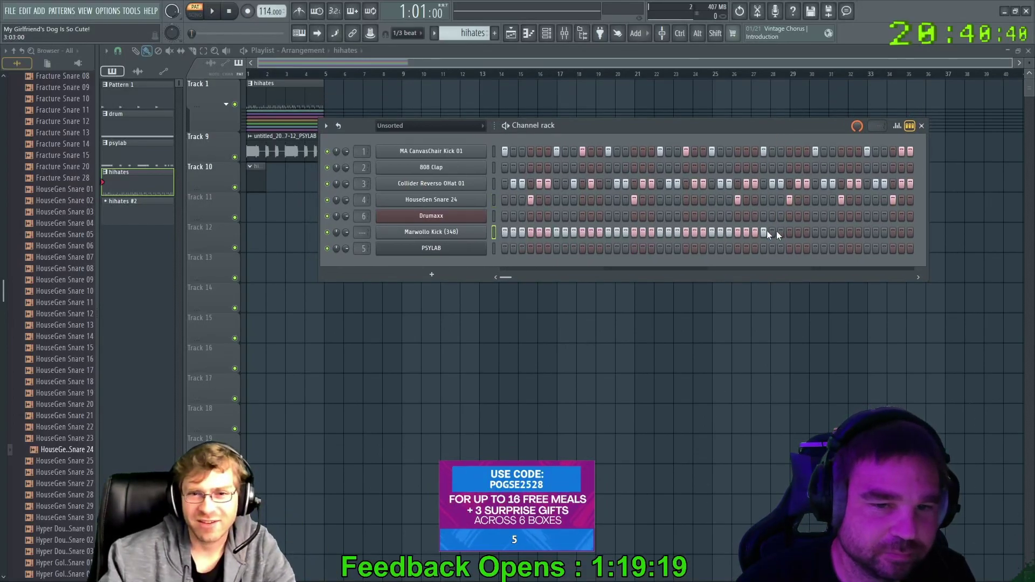
key("space")
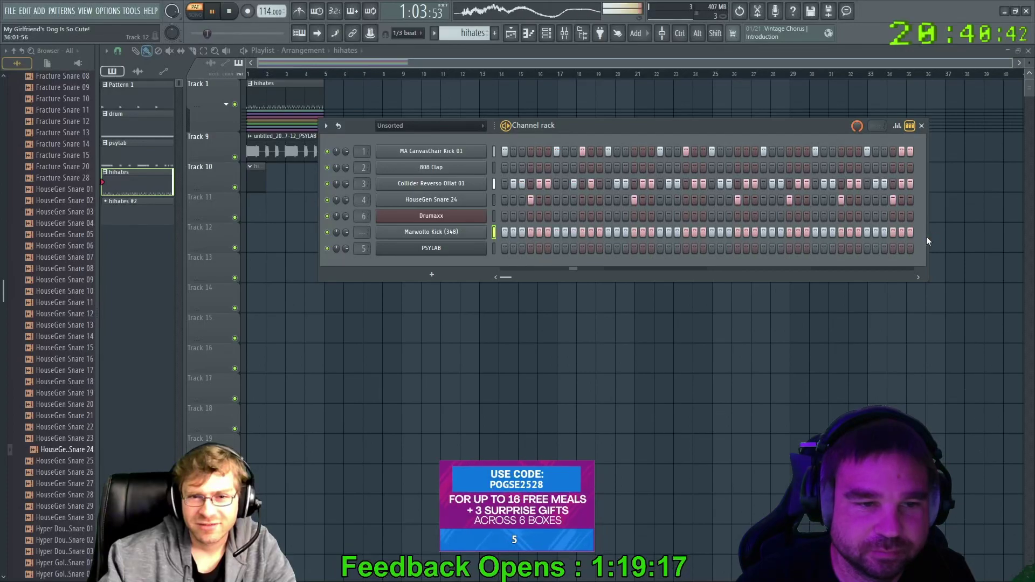
key("space")
key("ctrl+z")
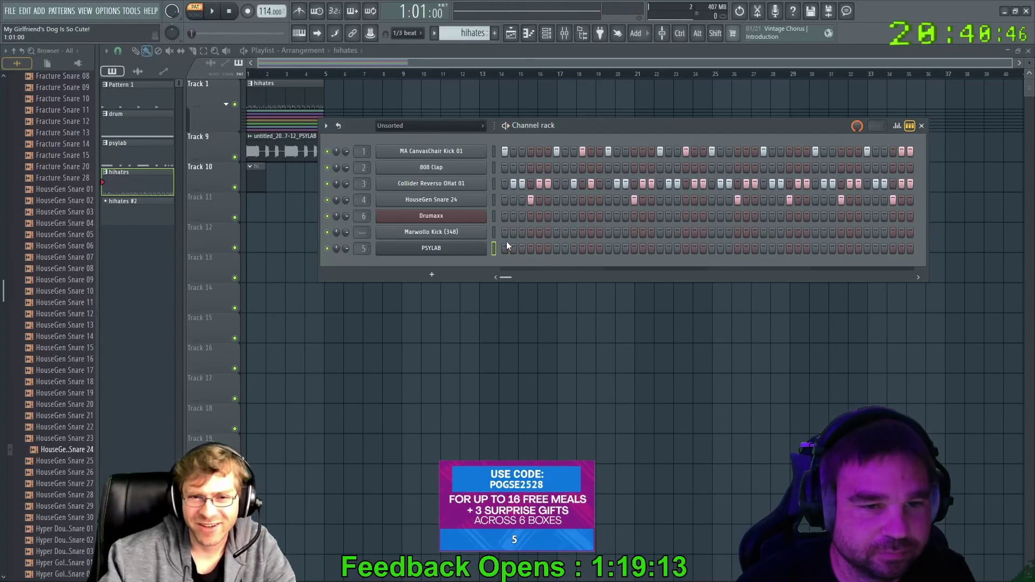
Place a single Marwollo Kick hit on step 1 and play the pattern to check it
left_click(503, 233)
key("space")
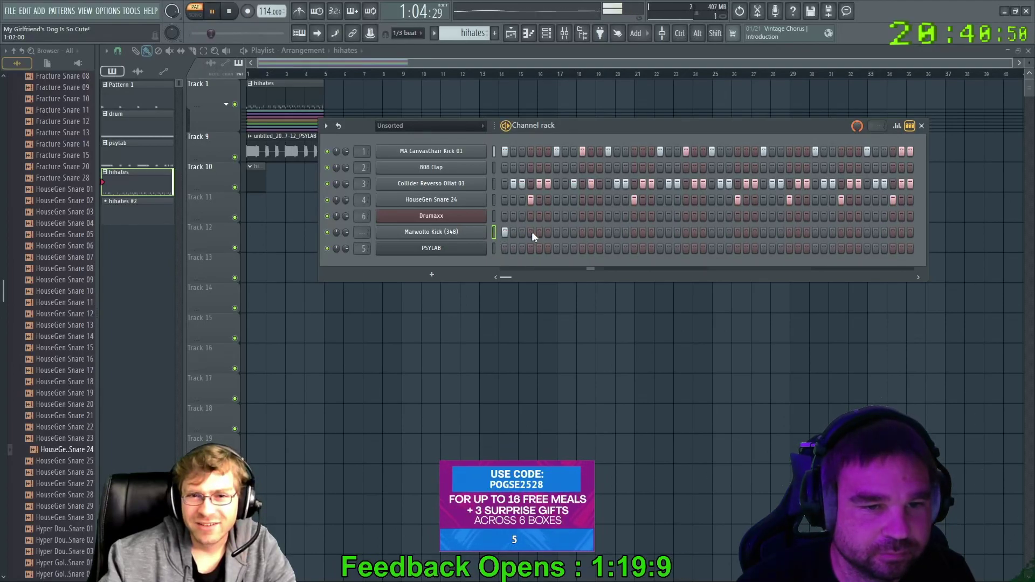
key("space")
Move the channel rack clear of the playlist clips and play the arrangement in song mode
left_click_drag(826, 130, 822, 190)
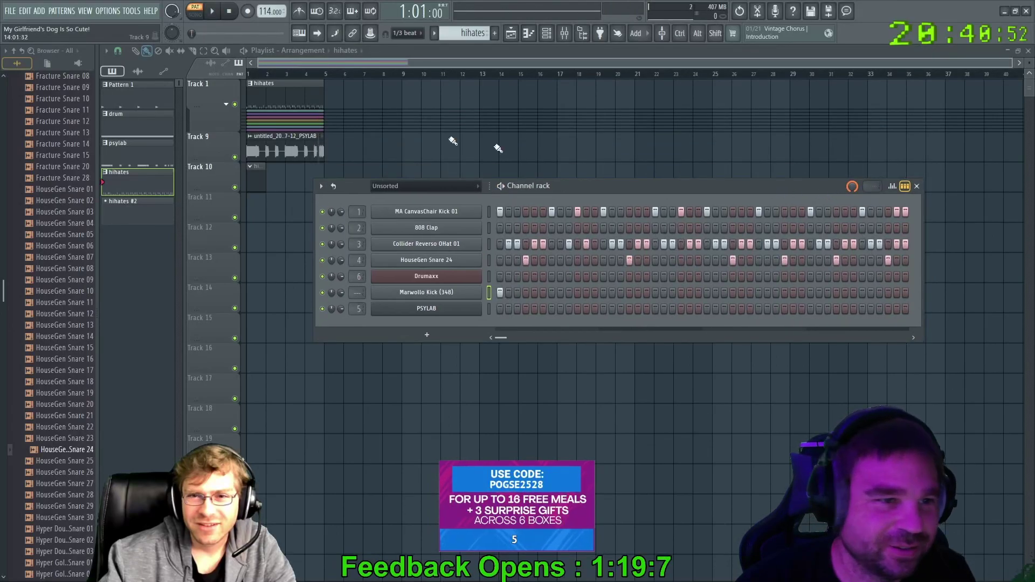
left_click(199, 15)
key("space")
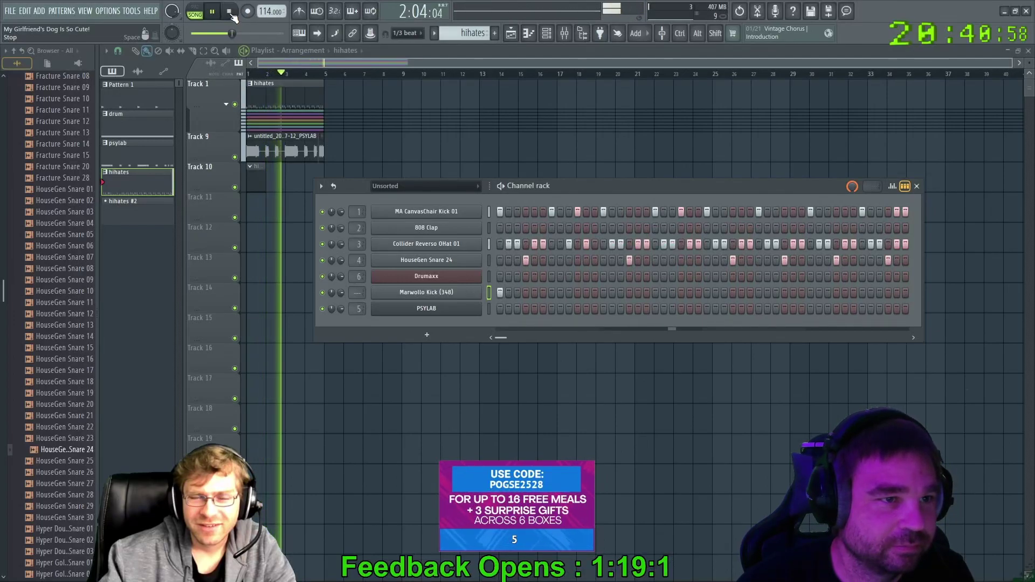
Reposition the channel rack, replay the arrangement, and add an MA CanvasChair Kick 01 hit on step 14
left_click(229, 11)
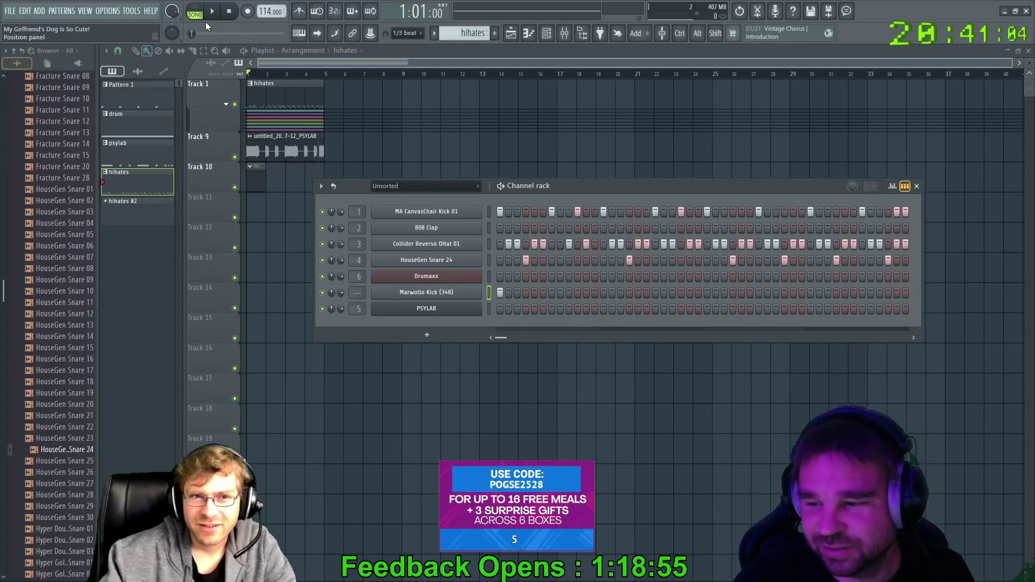
left_click_drag(647, 191, 666, 161)
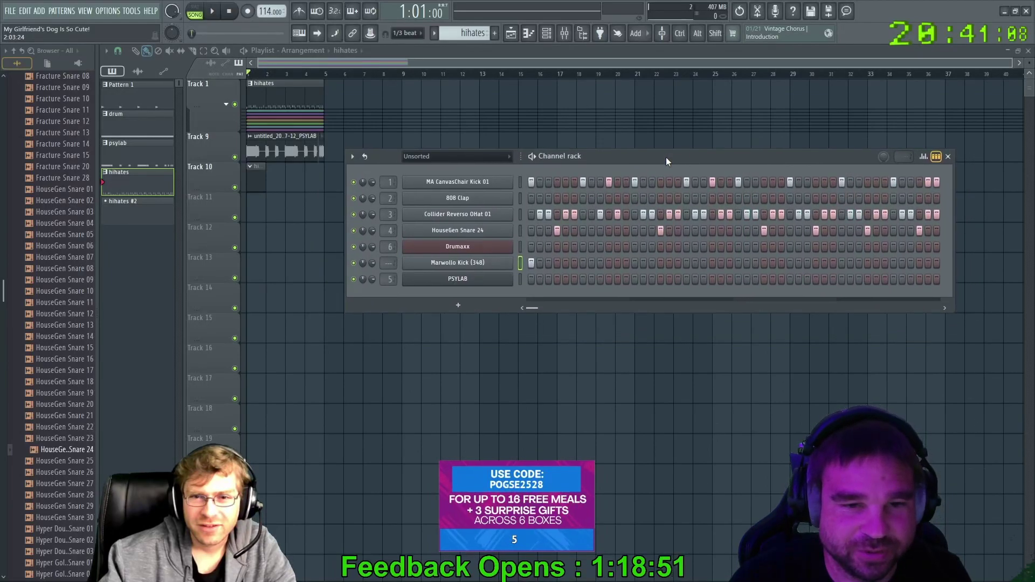
left_click(212, 13)
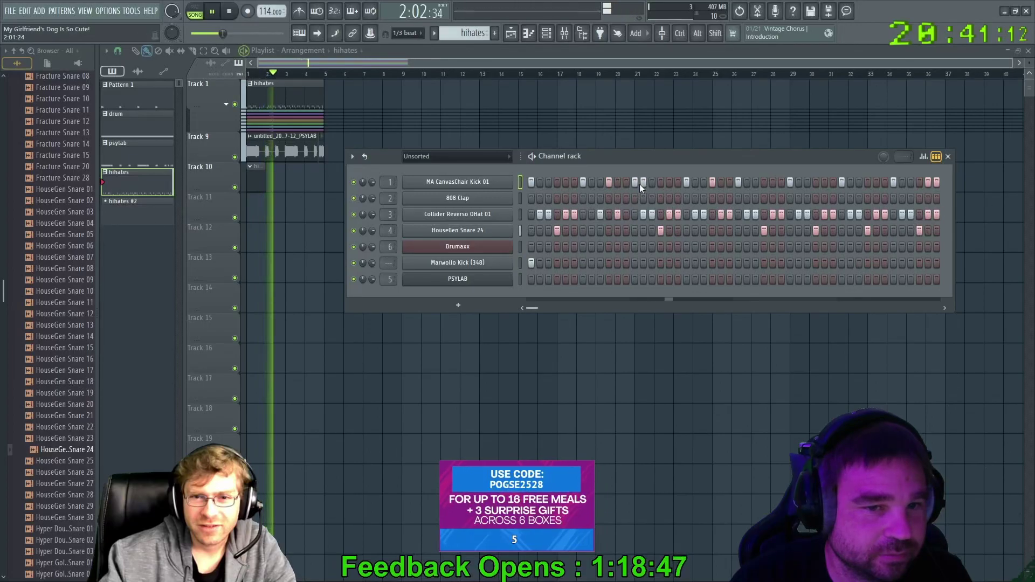
left_click_drag(604, 160, 595, 144)
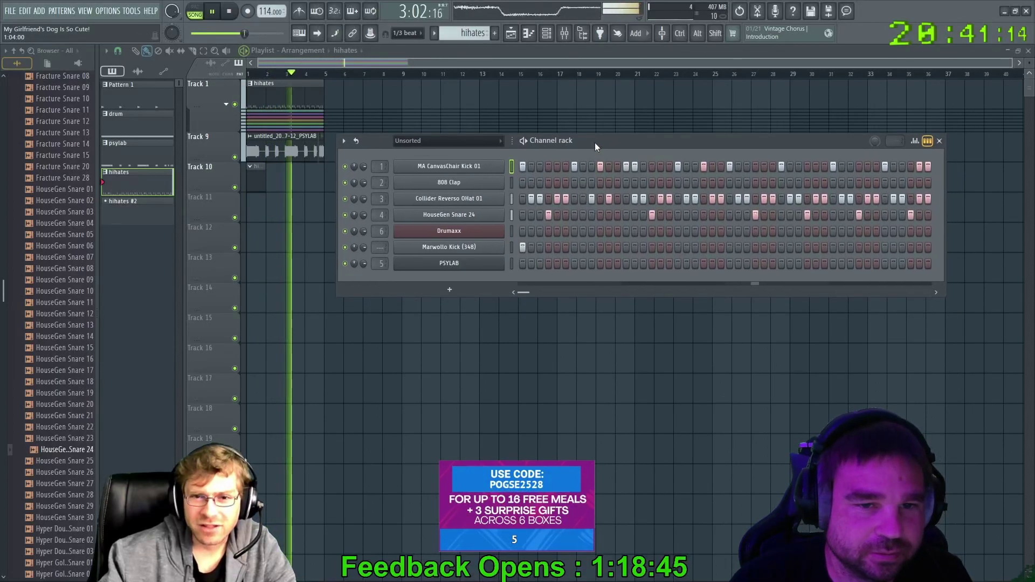
Replace the MA CanvasChair Kick 01 hits on steps 10 and 22 with HouseGen Snare 24 hits
left_click(601, 215)
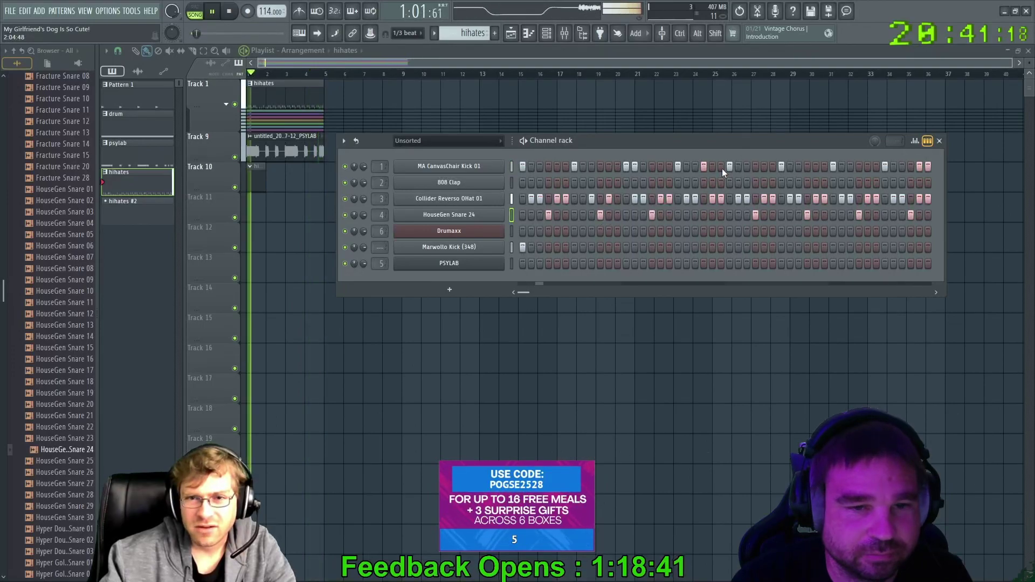
left_click(705, 215)
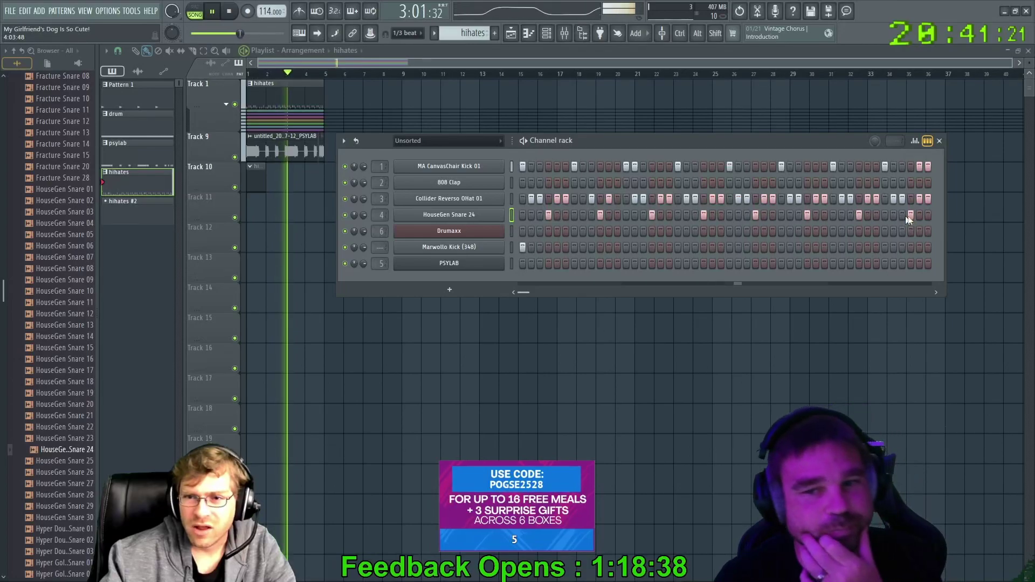
Add HouseGen Snare 24 hits on steps 47 and 48, trying and removing extra hits on steps 44 and 45
left_click(893, 216)
left_click(927, 215)
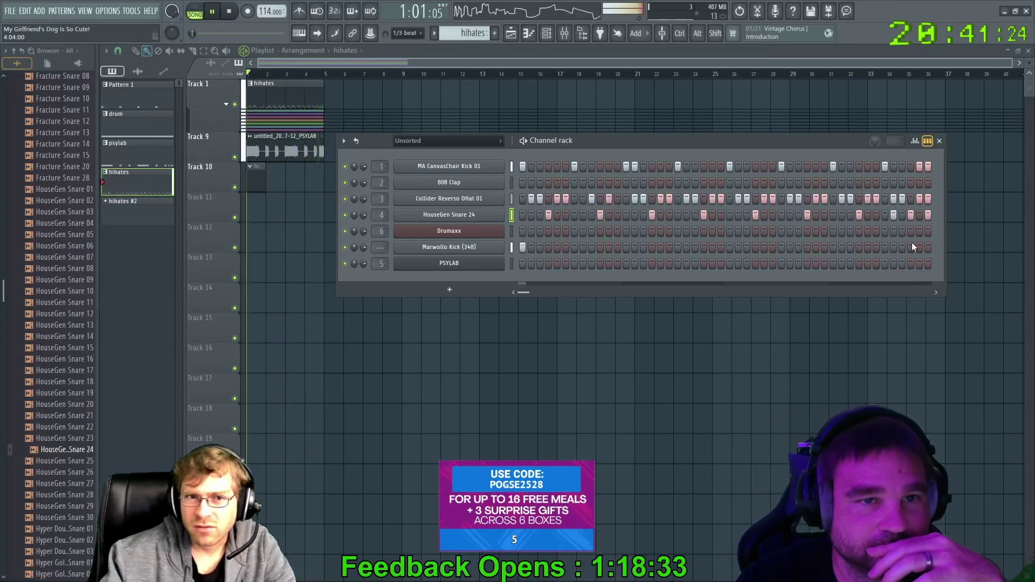
left_click(893, 215)
left_click(901, 215)
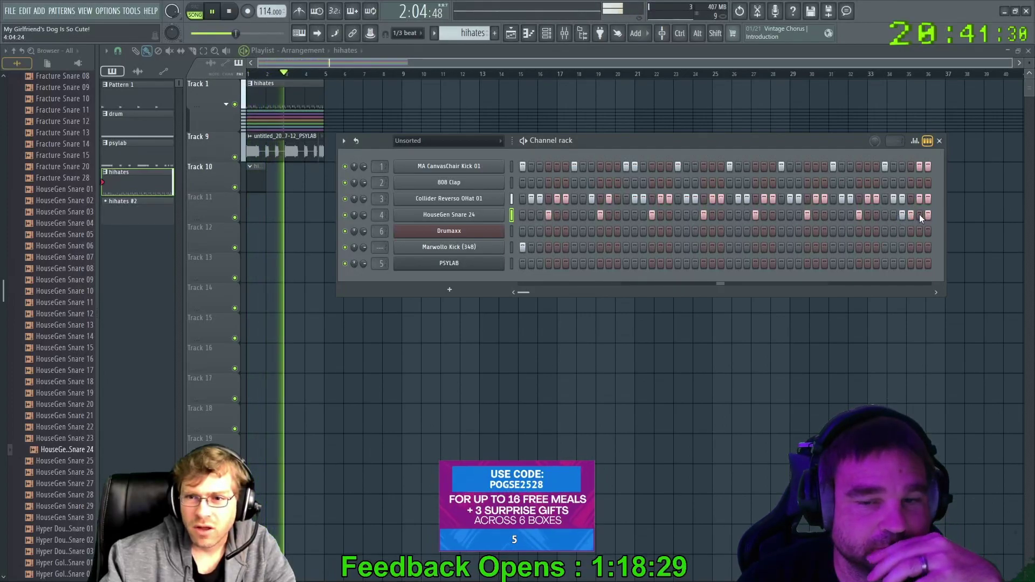
left_click(911, 215)
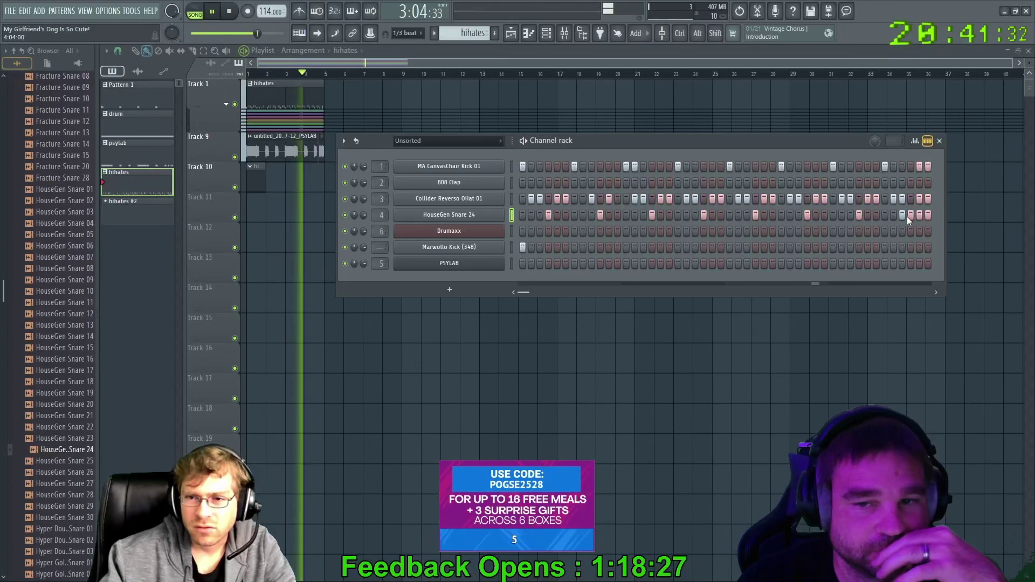
left_click(905, 215)
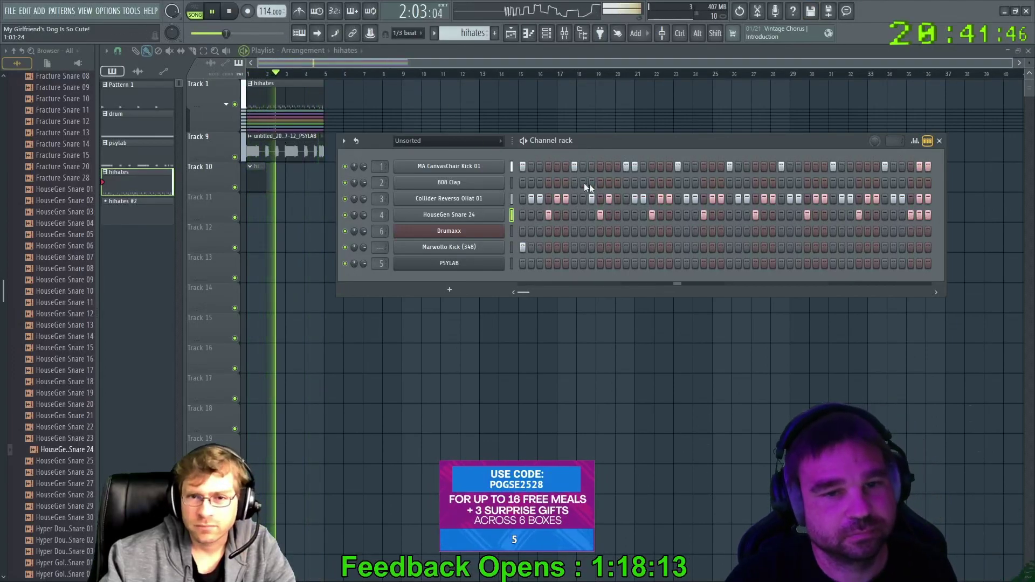
Remove the MA CanvasChair Kick 01 hit on step 13 and stop playback
left_click(626, 166)
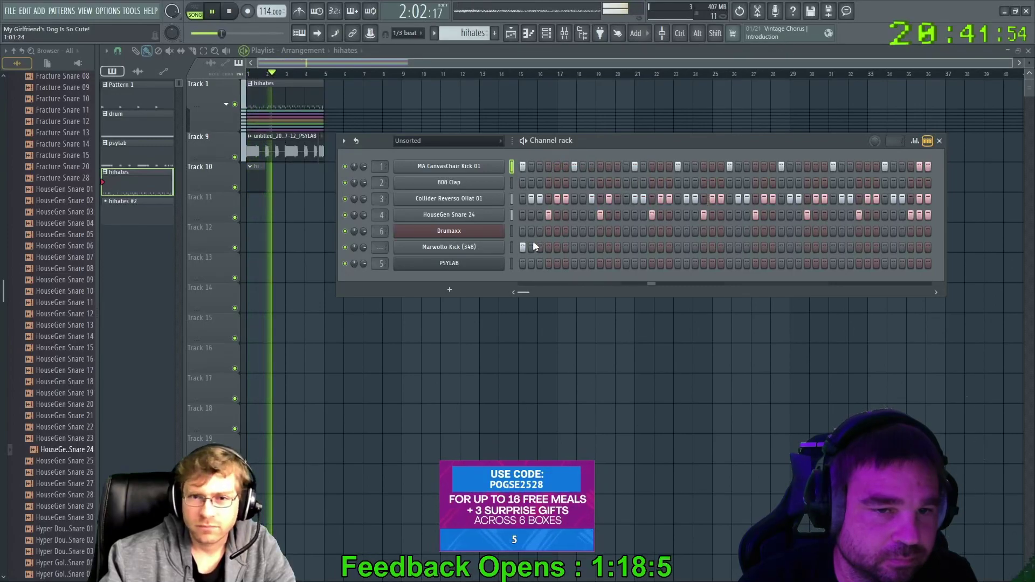
key("space")
Try the step 10 snare on step 11, return it to step 10, and add a Collider Reverso OHat 01 hit on step 8
left_click(598, 215)
left_click(600, 214)
left_click(608, 215)
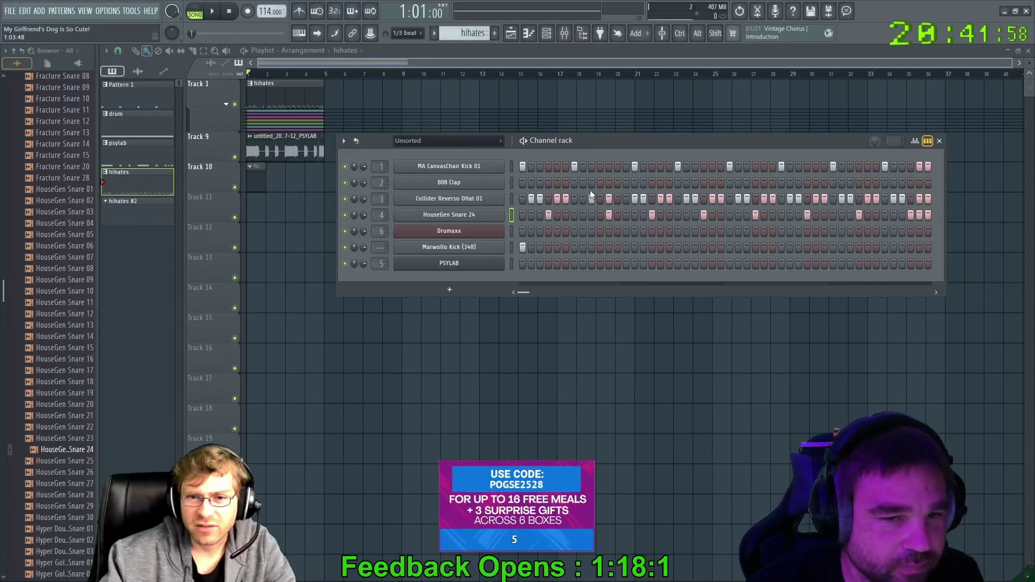
left_click(583, 198)
left_click(608, 199)
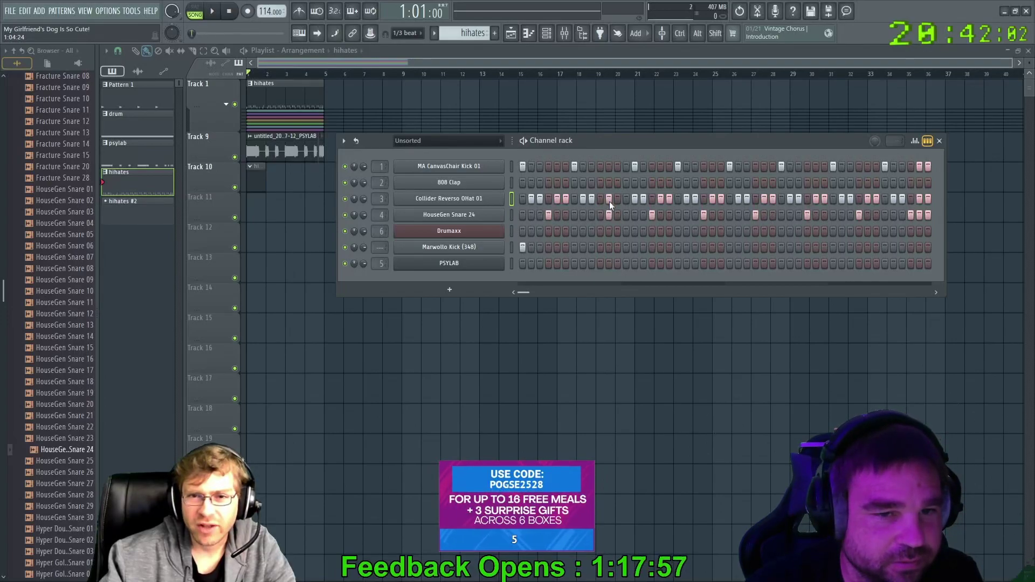
left_click(607, 214)
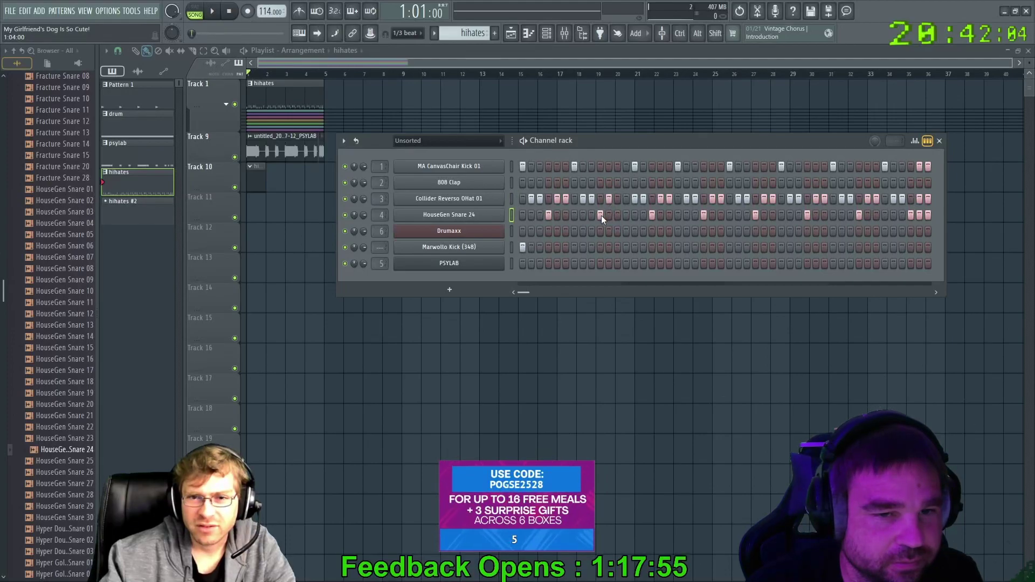
Play the arrangement from the start to check the revised kick, snare and hi-hat groove
key("space")
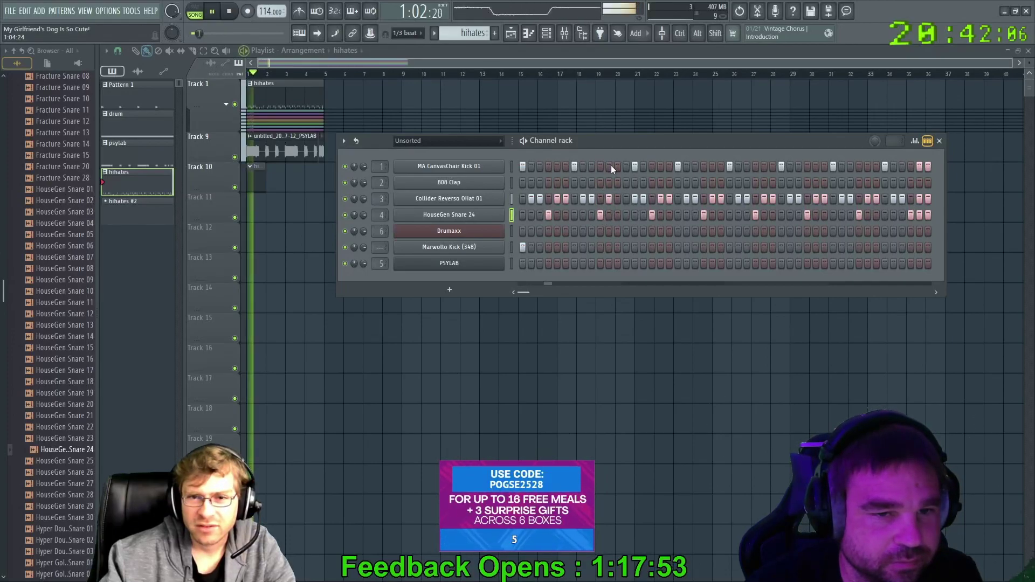
key("space")
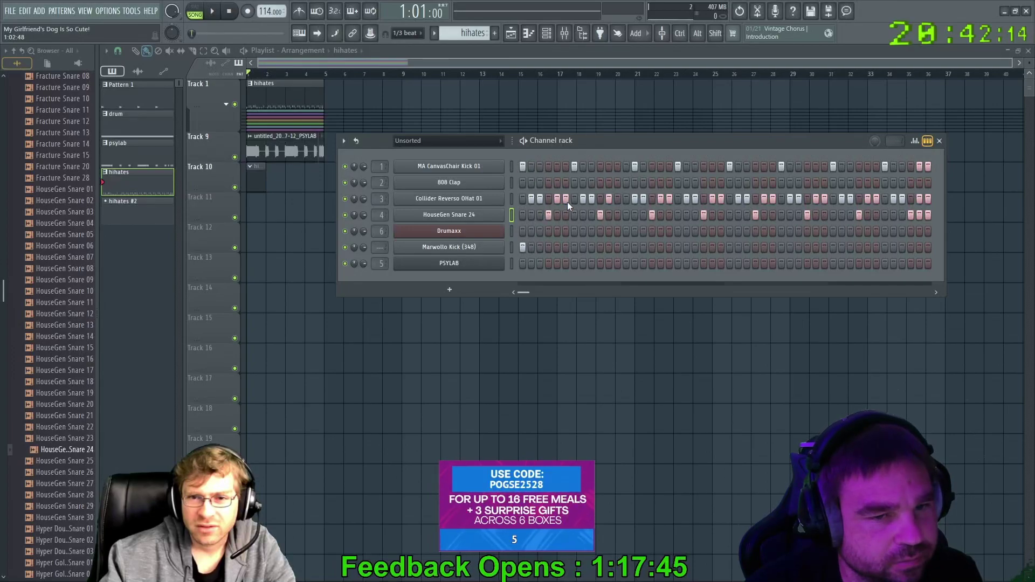
key("space")
key("space")
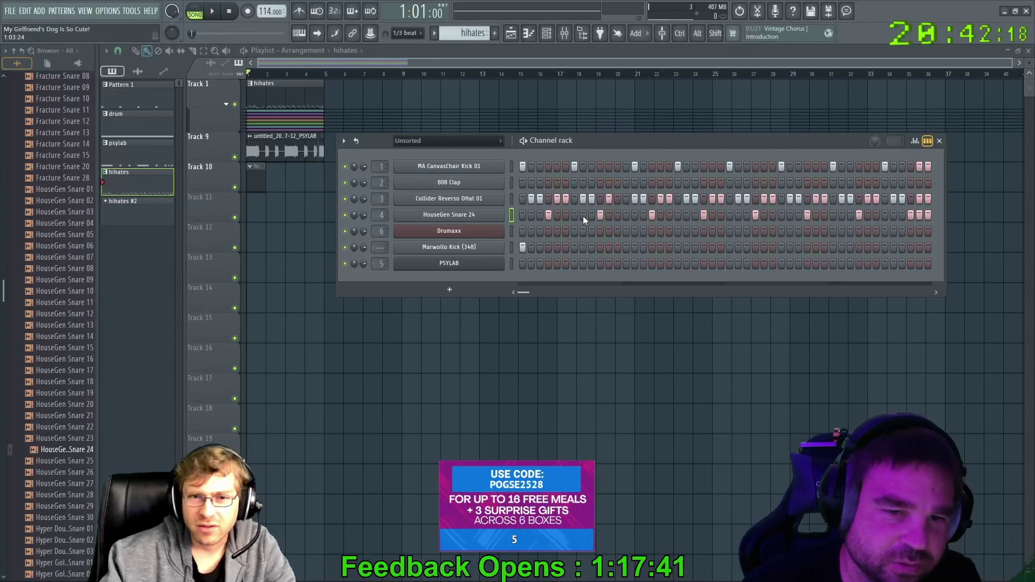
Open the Collider Reverso OHat 01 channel in the piano roll and set the snap to 1/6 beat
right_click(510, 198)
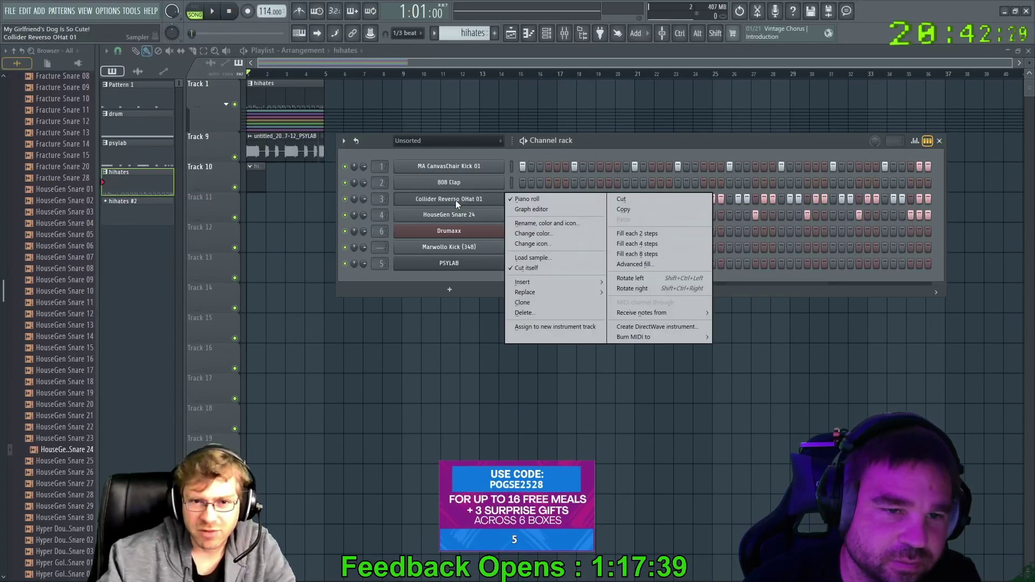
left_click(516, 199)
right_click(510, 198)
left_click(517, 198)
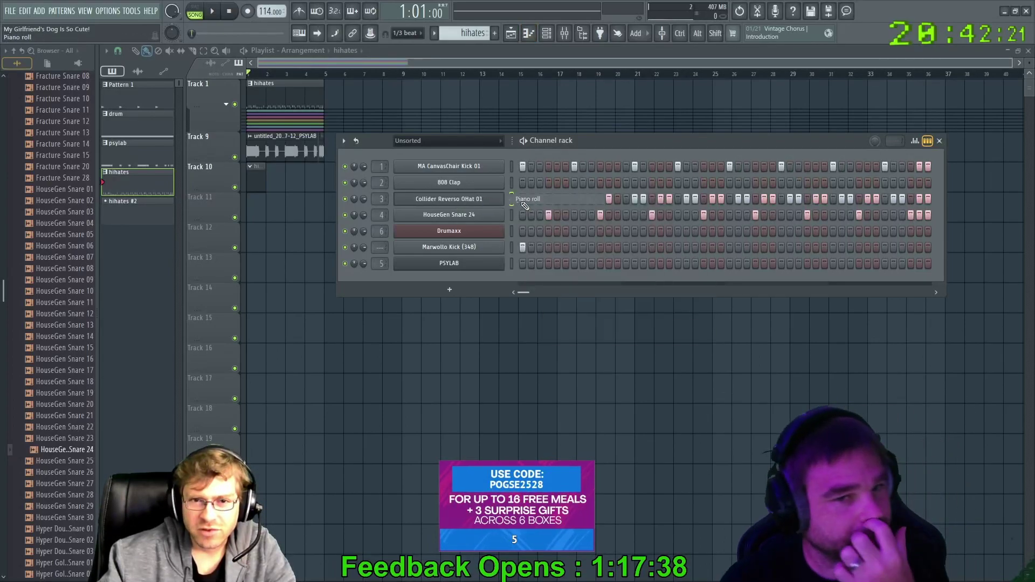
left_click_drag(639, 140, 290, 142)
scroll(380, 237, "up", 4)
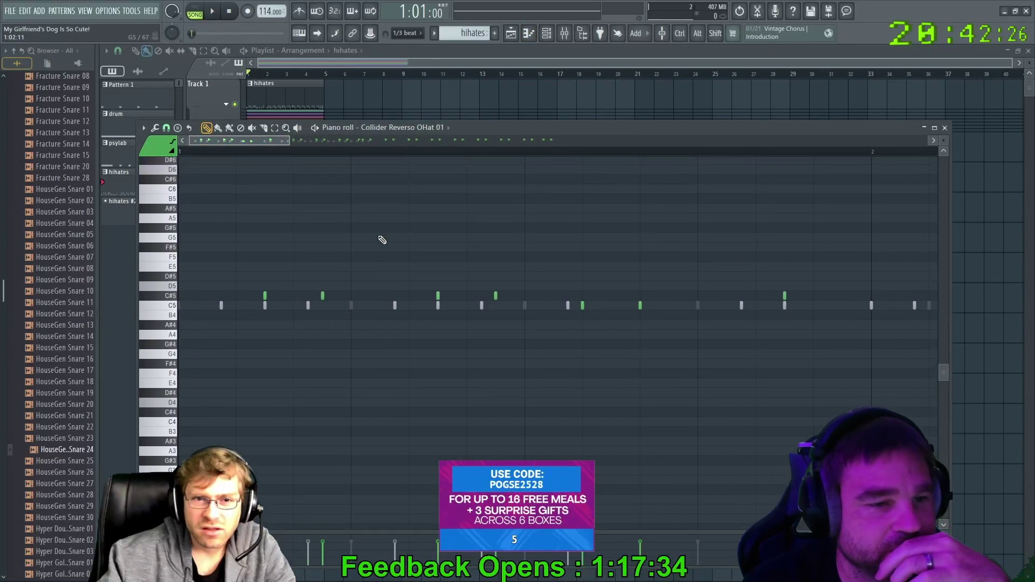
left_click(166, 128)
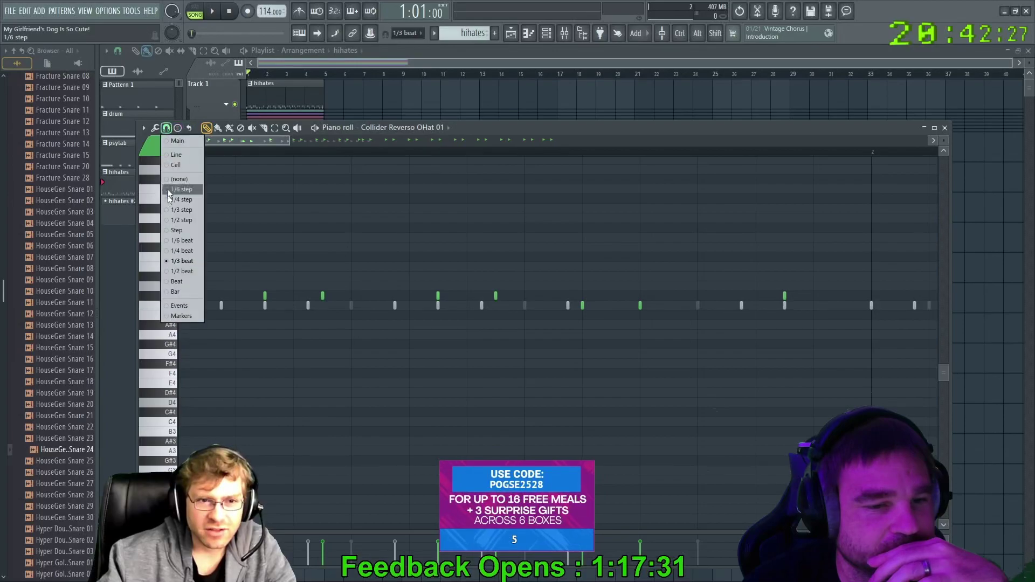
left_click(189, 242)
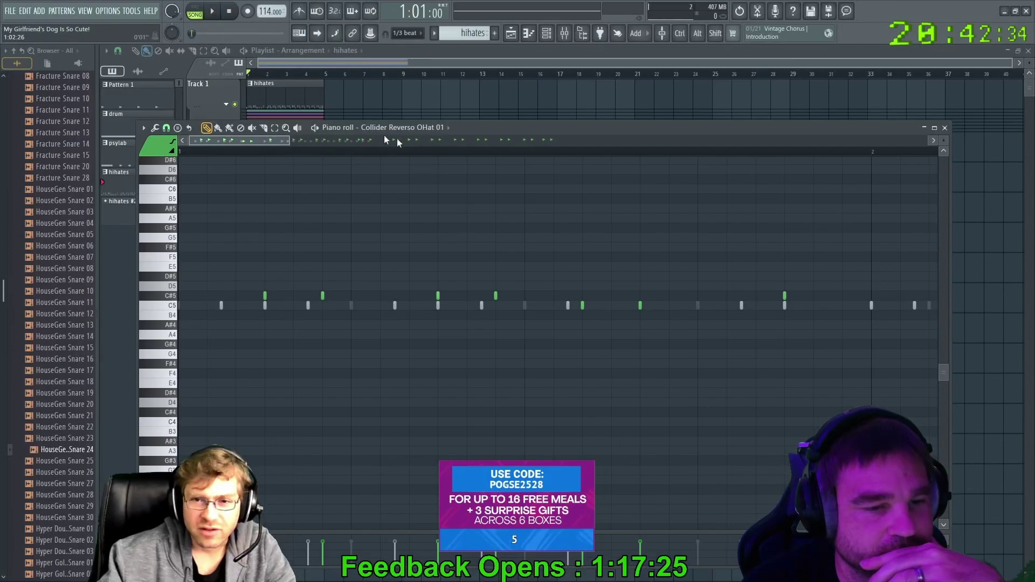
Add a short C#5 hi-hat note 1/6 beat before bar 2 in the piano roll
left_click_drag(291, 140, 365, 152)
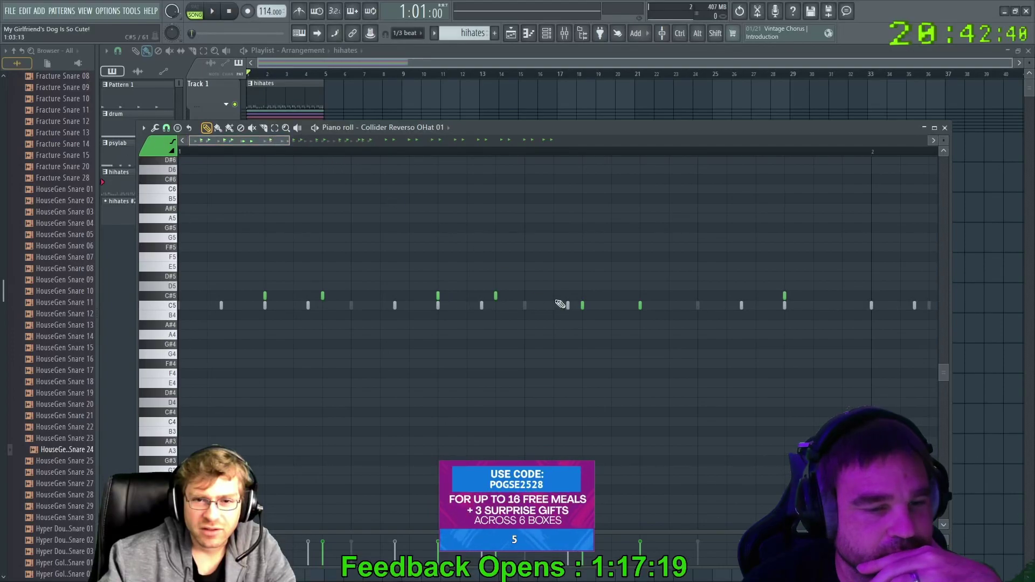
left_click(841, 298)
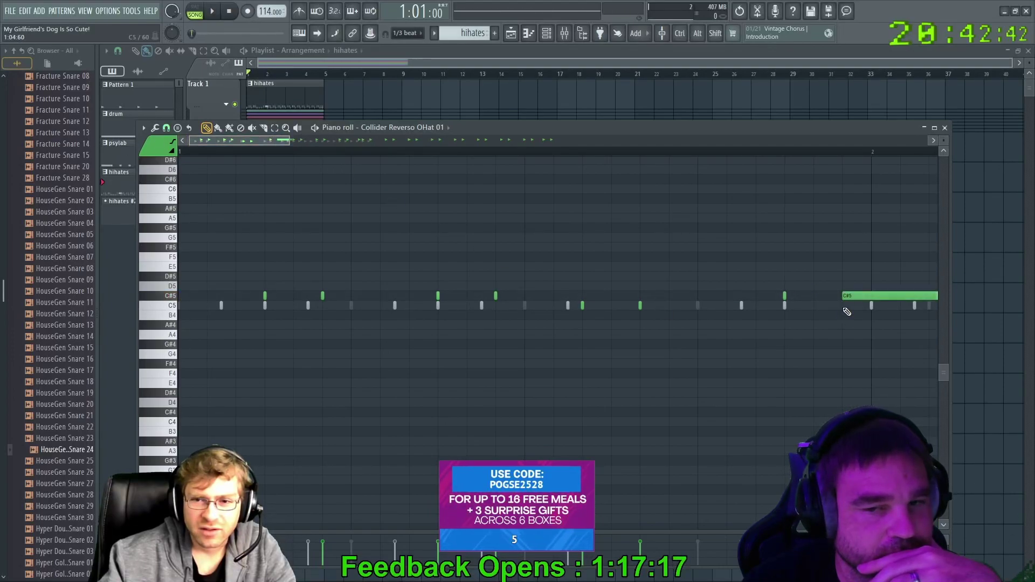
right_click(844, 297)
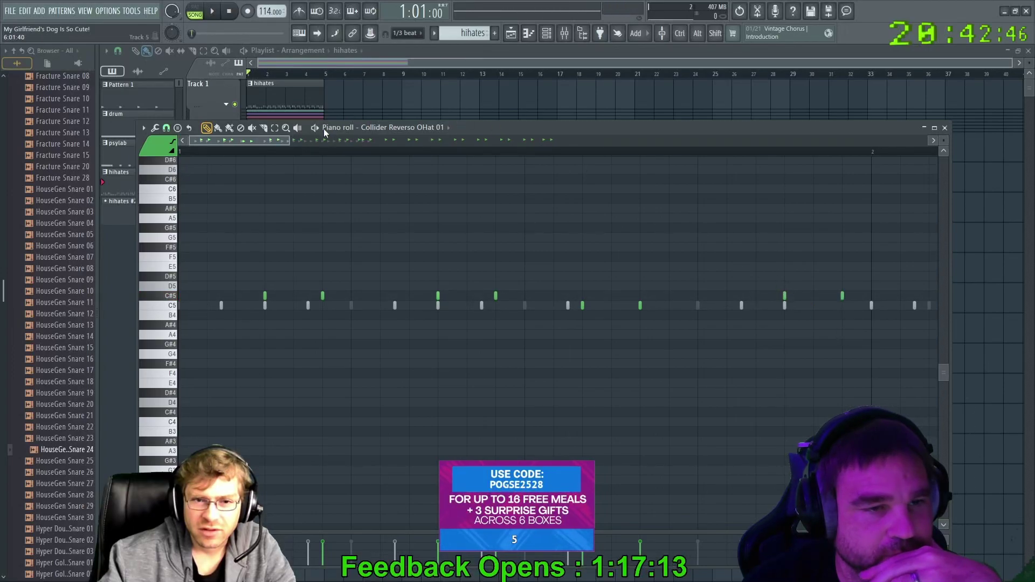
Shift the two C5 hi-hat notes in beat 3 of bar 1 to C#5 and 1/6 beat later, and close the piano roll
left_click_drag(271, 140, 300, 145)
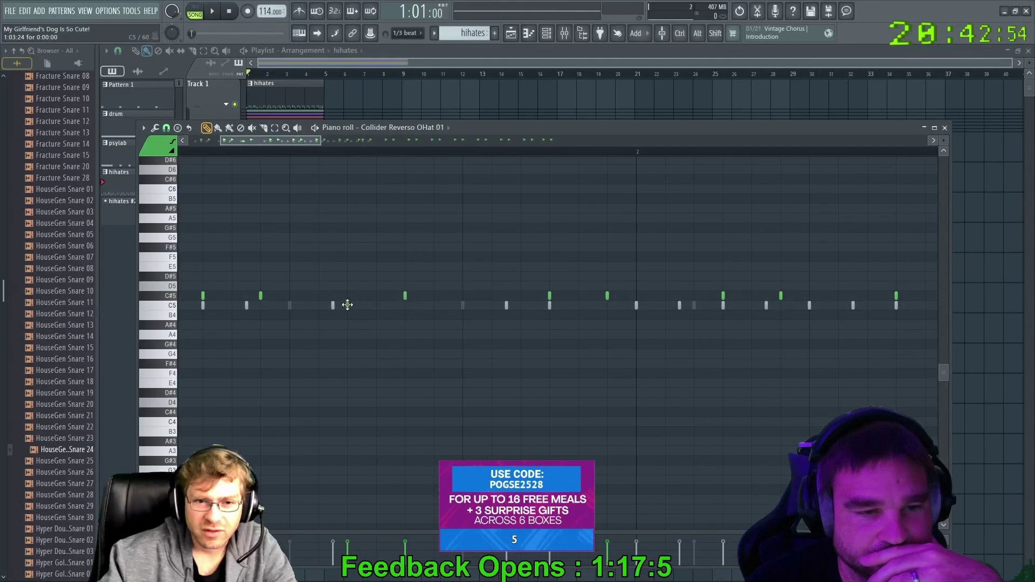
key("space")
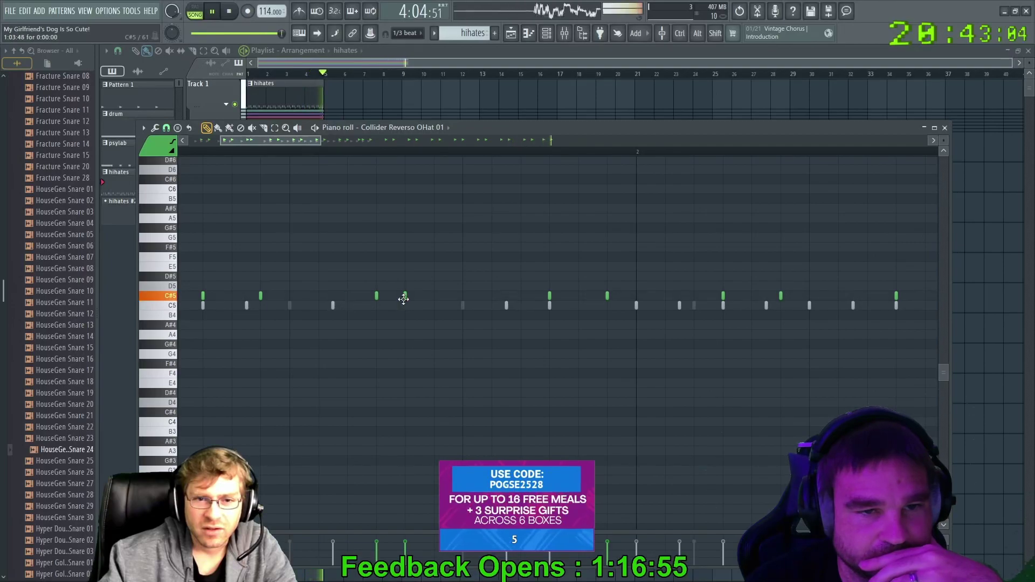
left_click_drag(448, 300, 420, 300)
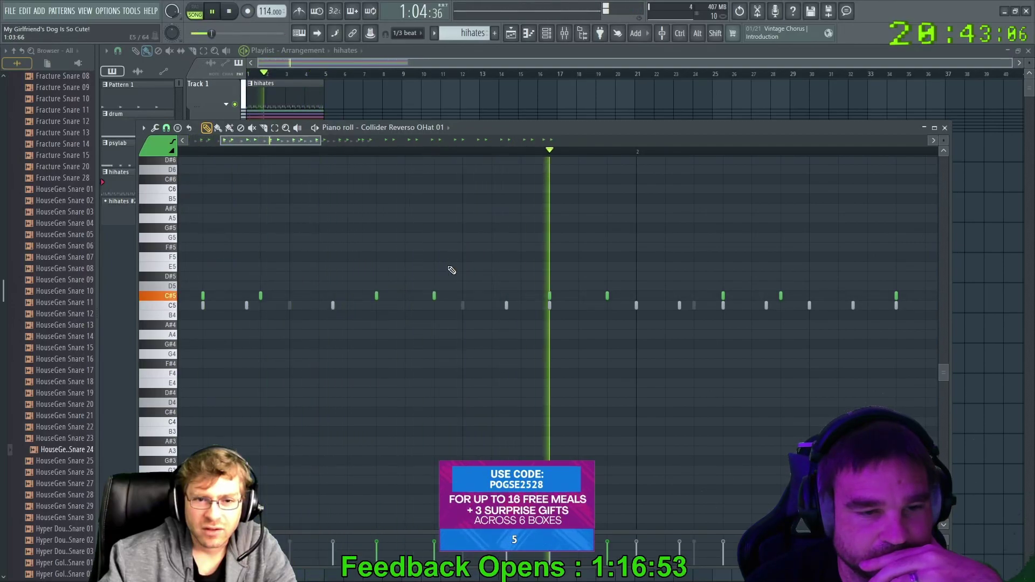
left_click_drag(274, 140, 92, 132)
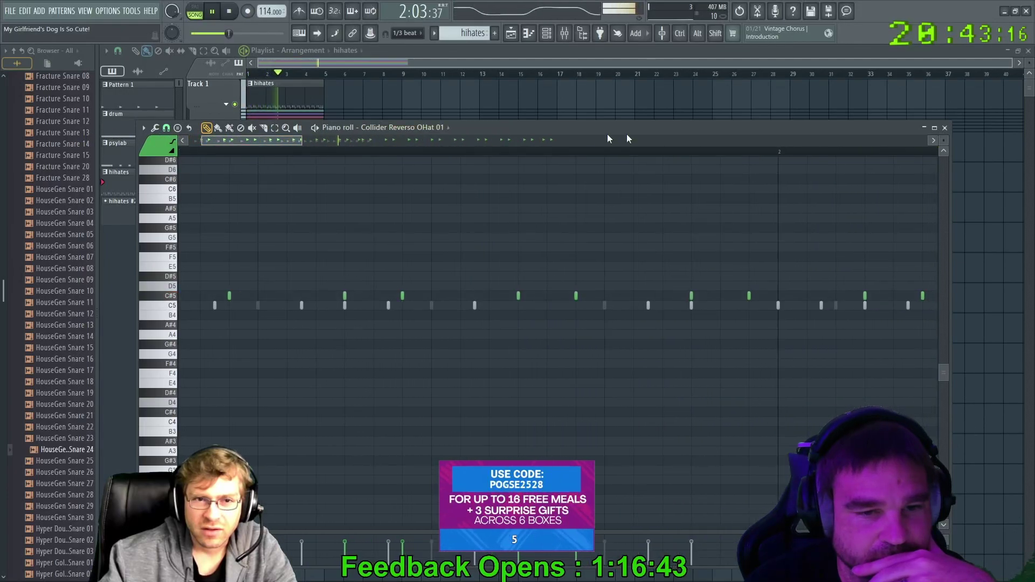
left_click(945, 128)
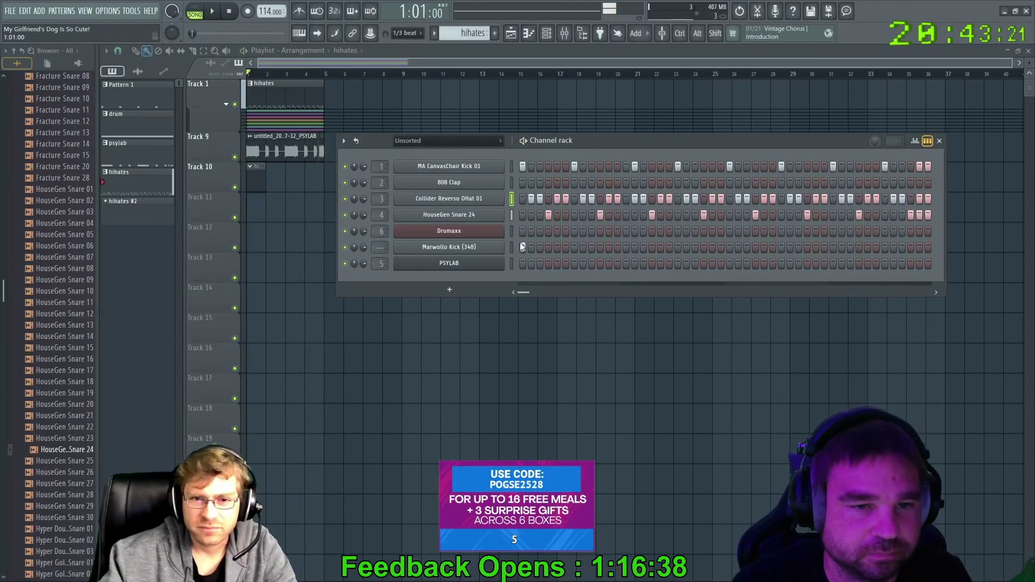
Try Marwollo Kick hits spread across steps 1 to 38 in the playing arrangement, clear the whole row, and stop playback
key("space")
left_click_drag(580, 137, 582, 173)
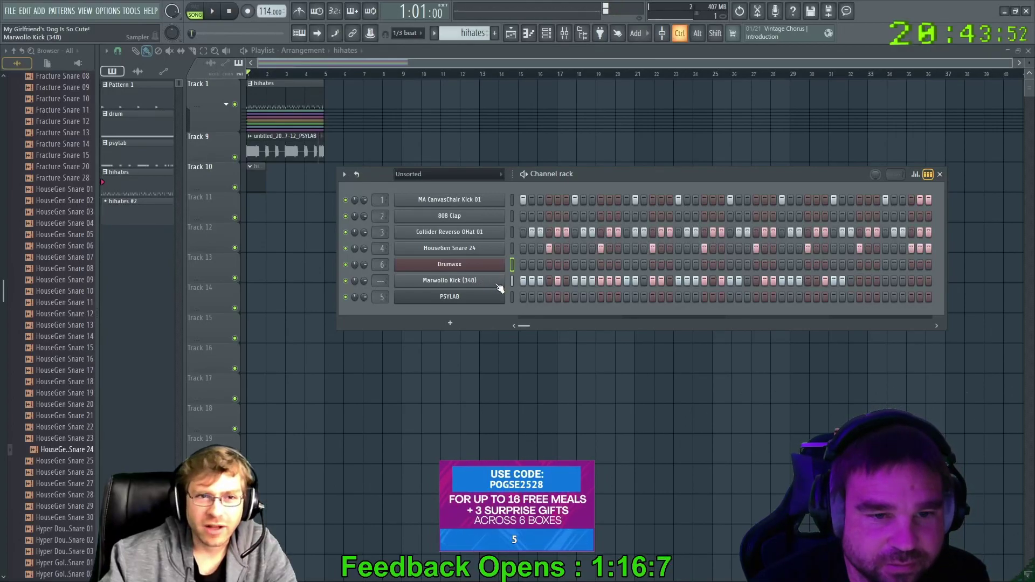
key("space")
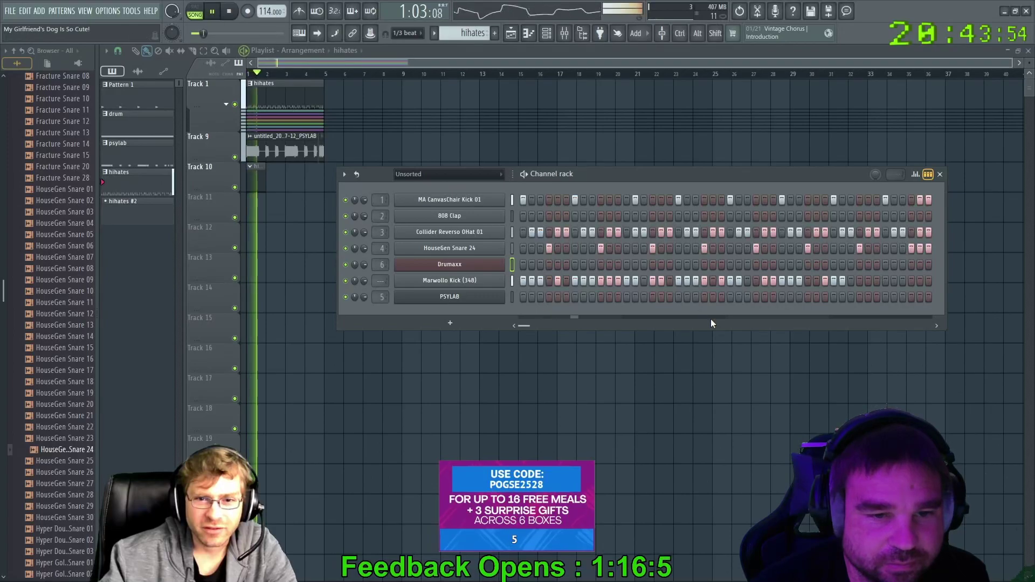
left_click_drag(522, 280, 845, 281)
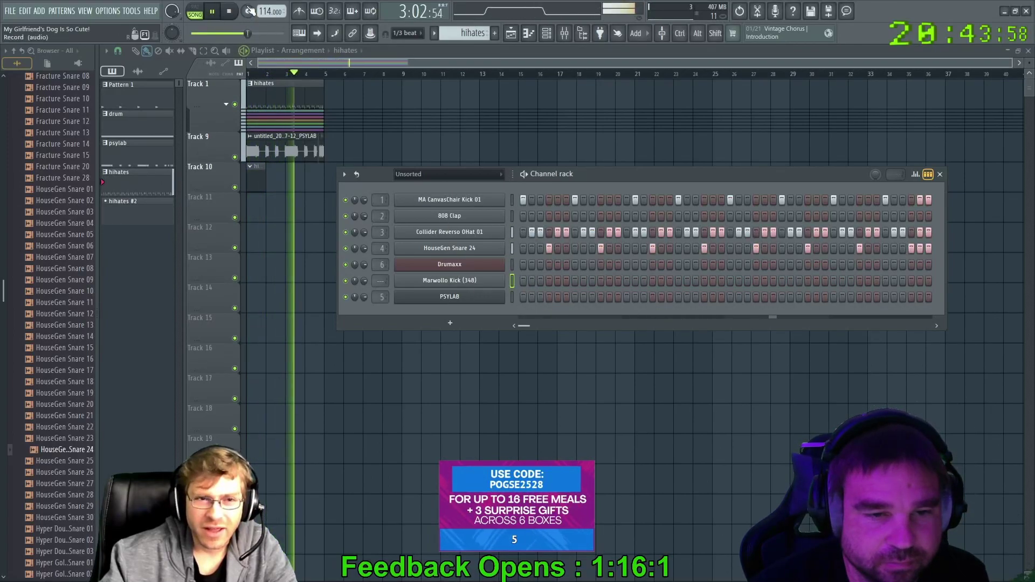
left_click(228, 11)
Browse the drum pack's Shakers folder and audition several samples, including Hyper StadiumHop Shaker and Power Shaker 04
scroll(31, 265, "up", 15)
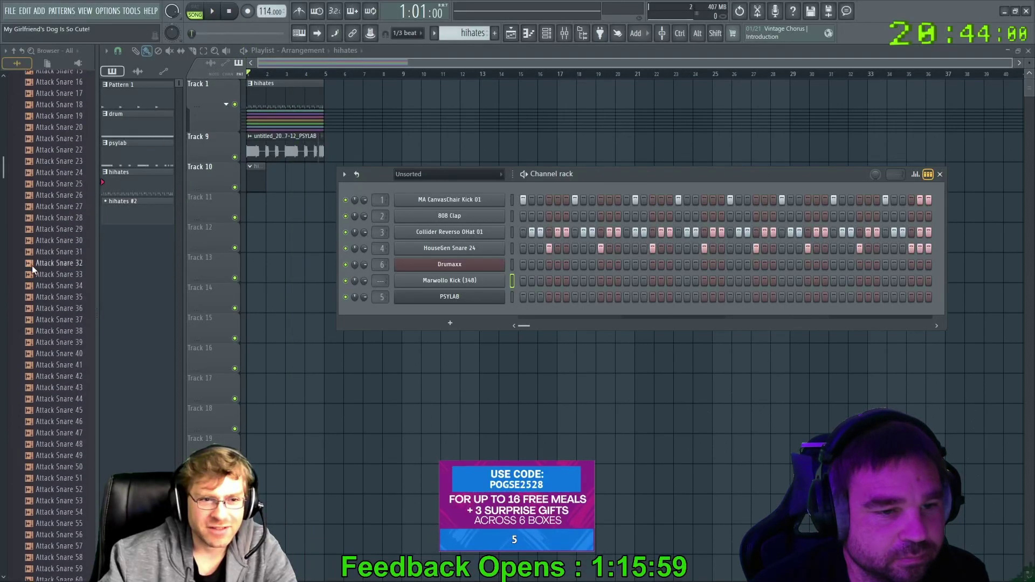
scroll(35, 271, "down", 5)
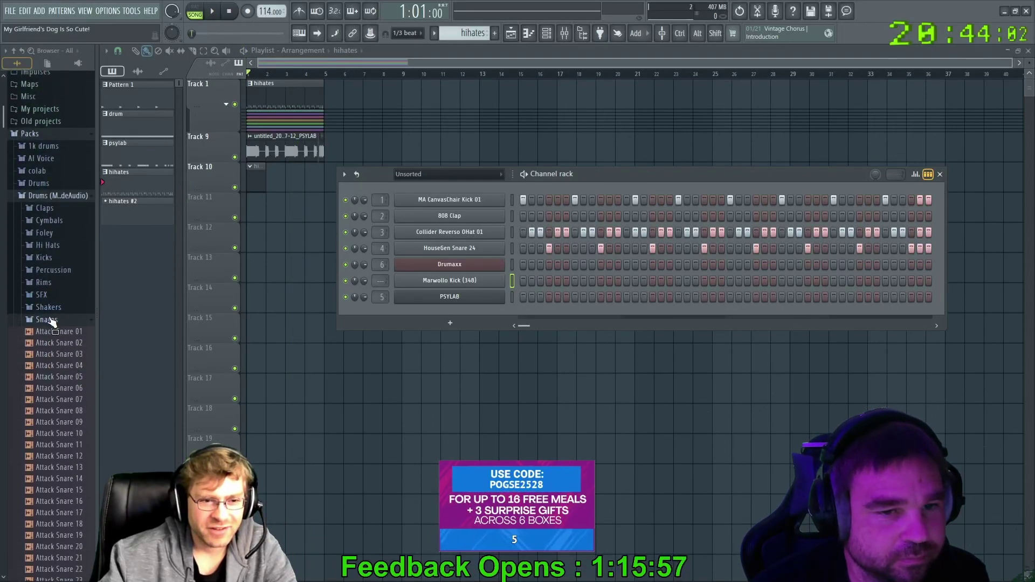
left_click(50, 321)
left_click(48, 308)
scroll(56, 331, "down", 10)
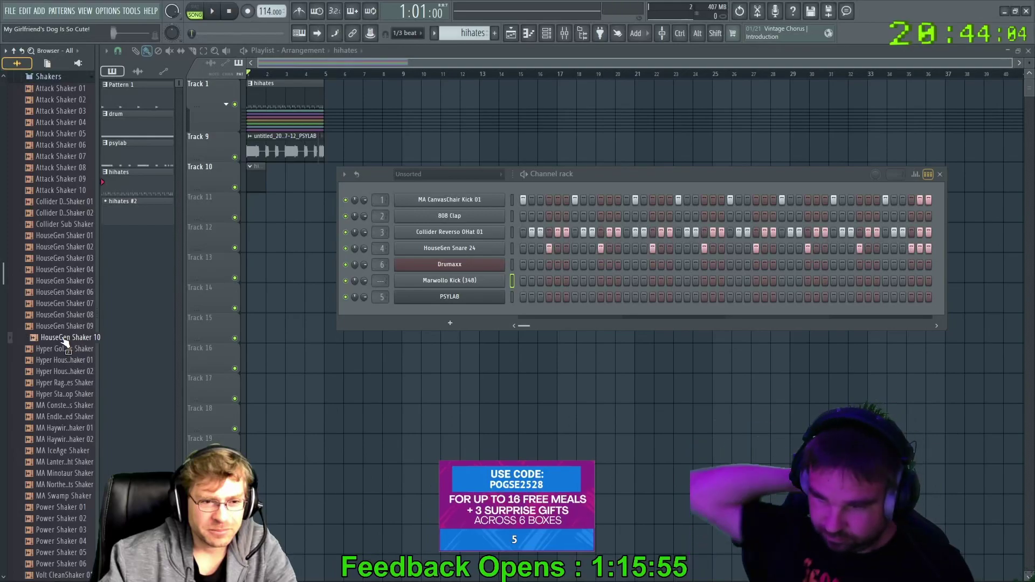
left_click(61, 396)
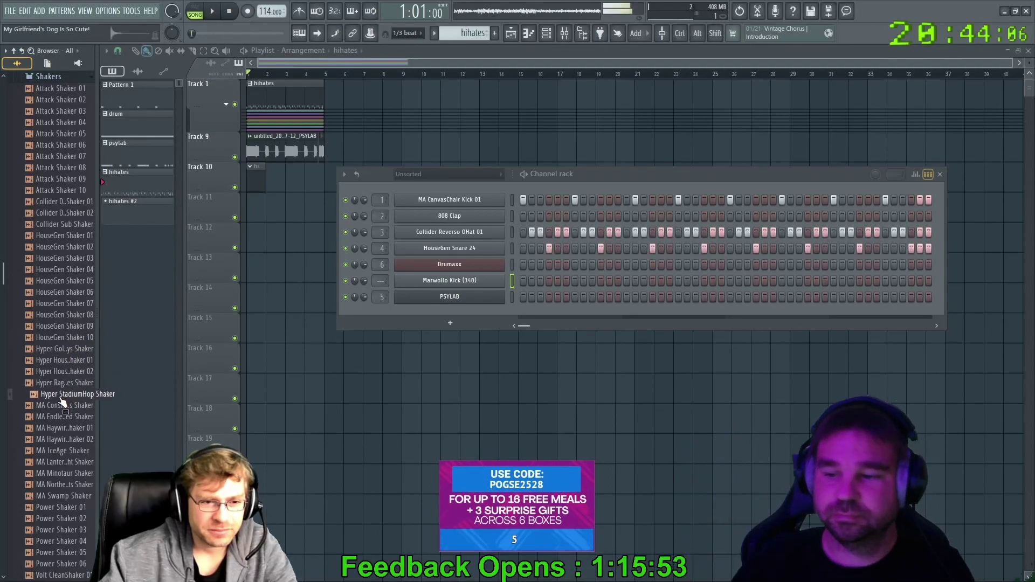
left_click(64, 384)
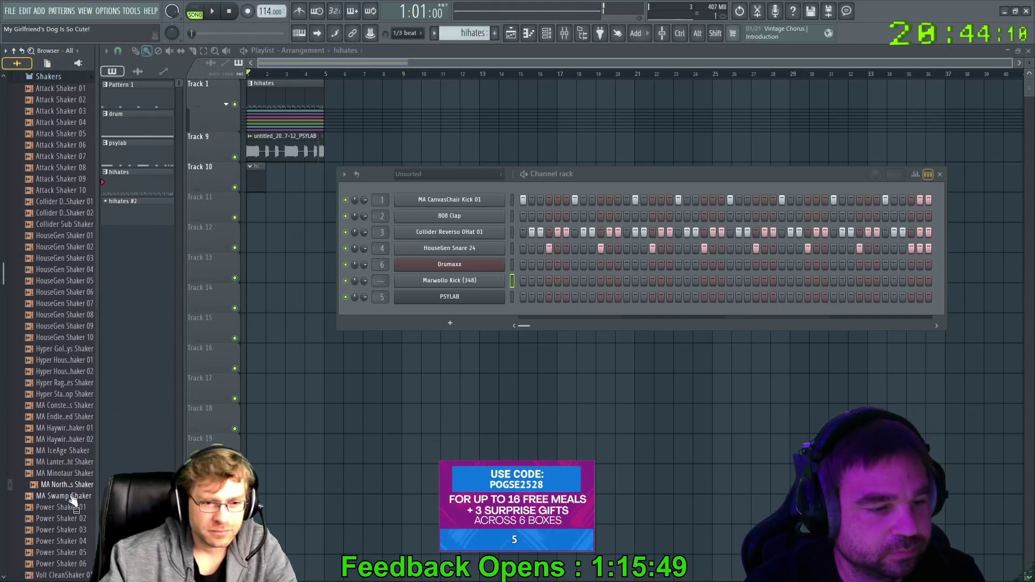
left_click(70, 541)
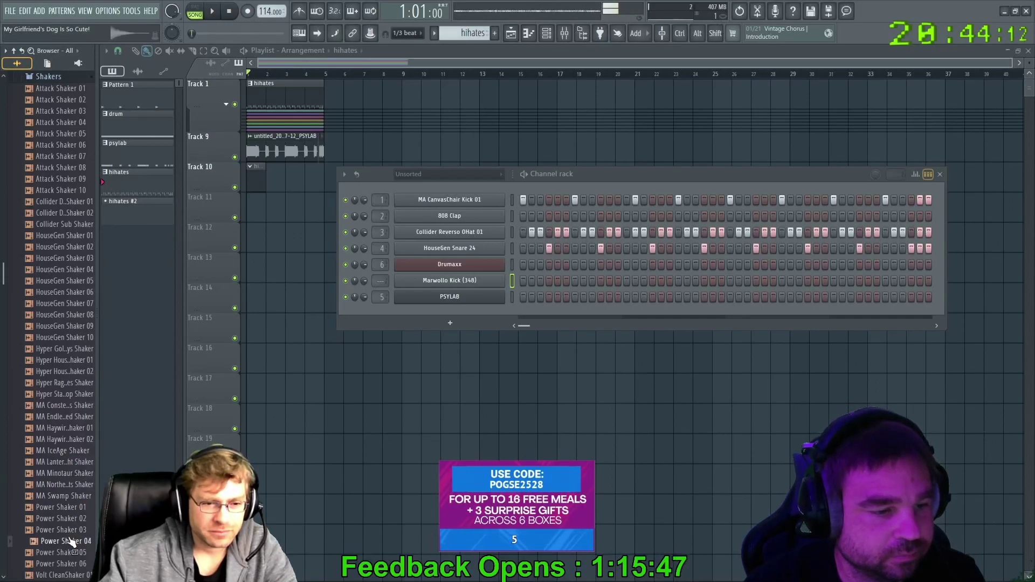
scroll(68, 534, "down", 5)
scroll(64, 402, "up", 10)
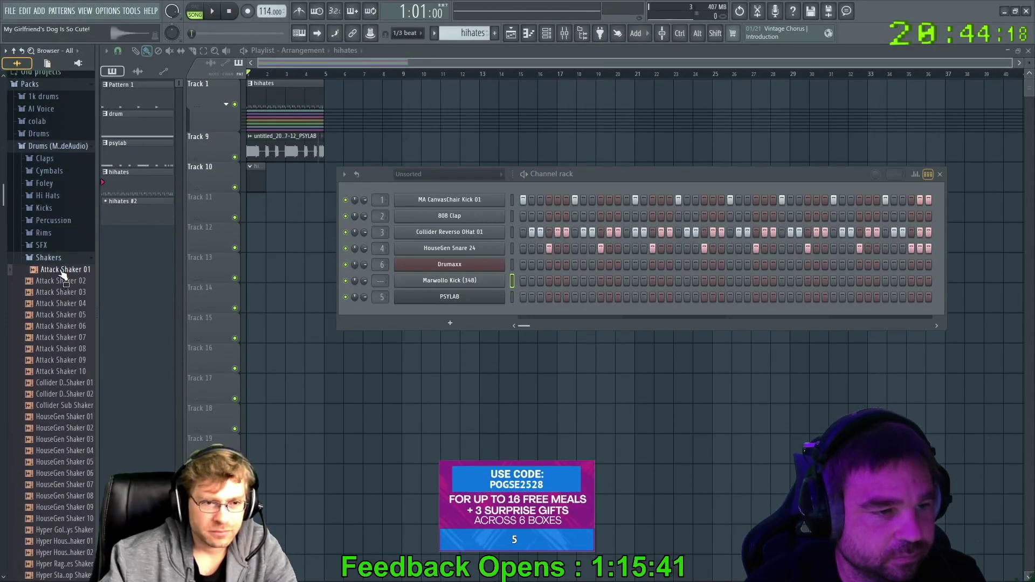
Add the Attack Shaker 01 sample to the audio clips and switch the picker back to patterns
left_click_drag(63, 277, 127, 279)
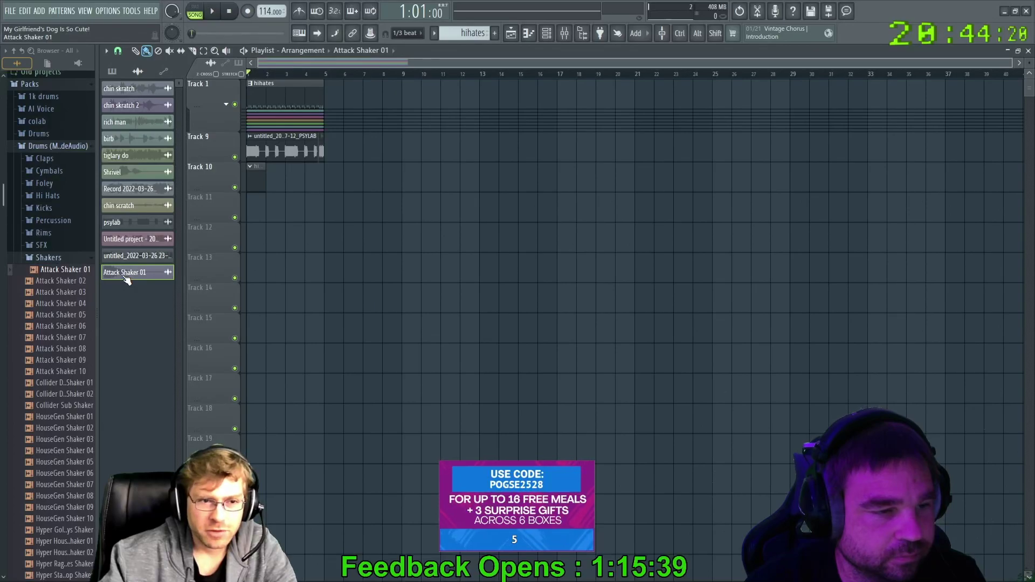
key("F6")
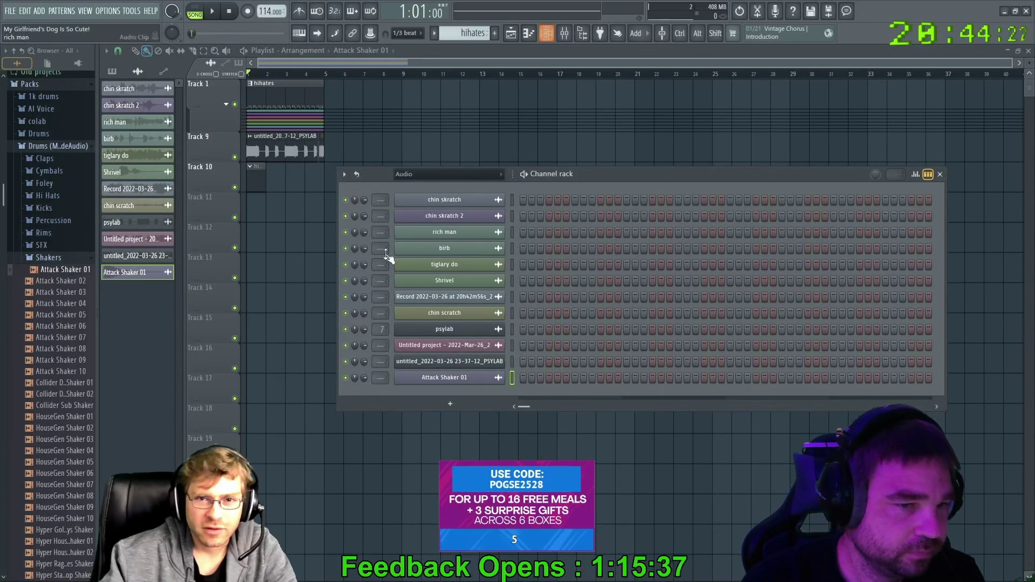
left_click(113, 72)
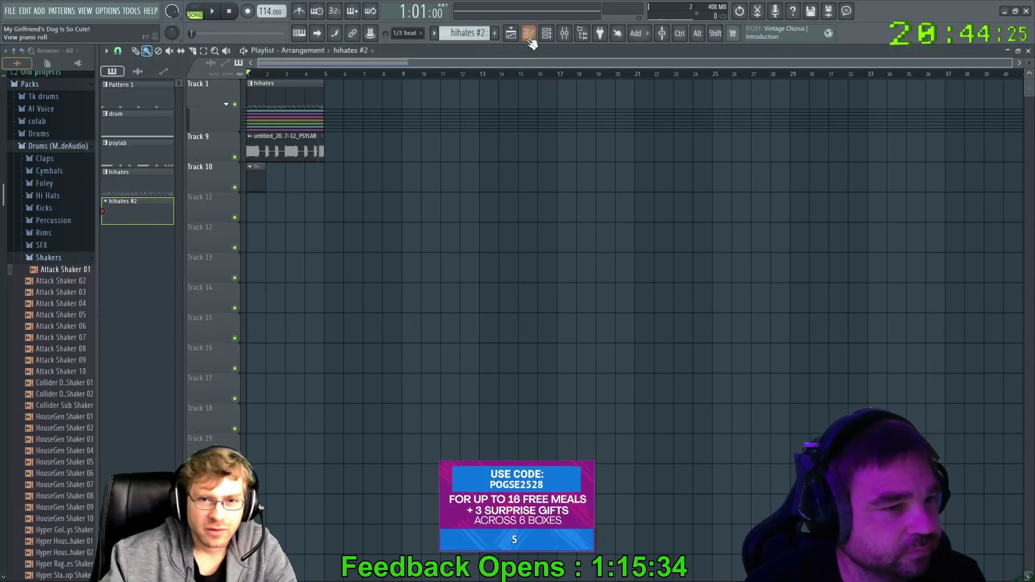
Add Attack Shaker 01 as a sampler channel directly below HouseGen Snare 24, with the hihates pattern selected
left_click(546, 33)
left_click(160, 187)
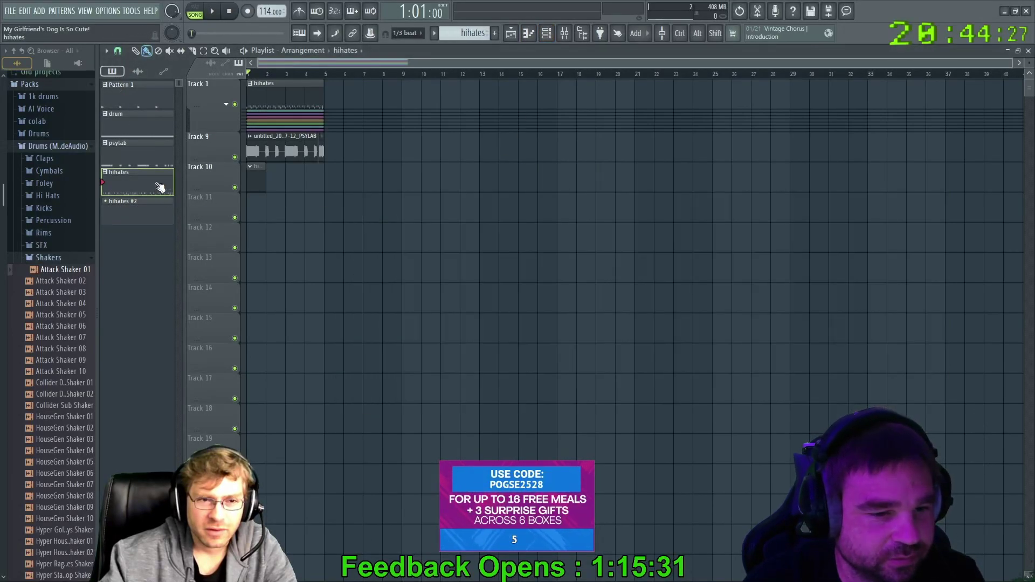
left_click(547, 33)
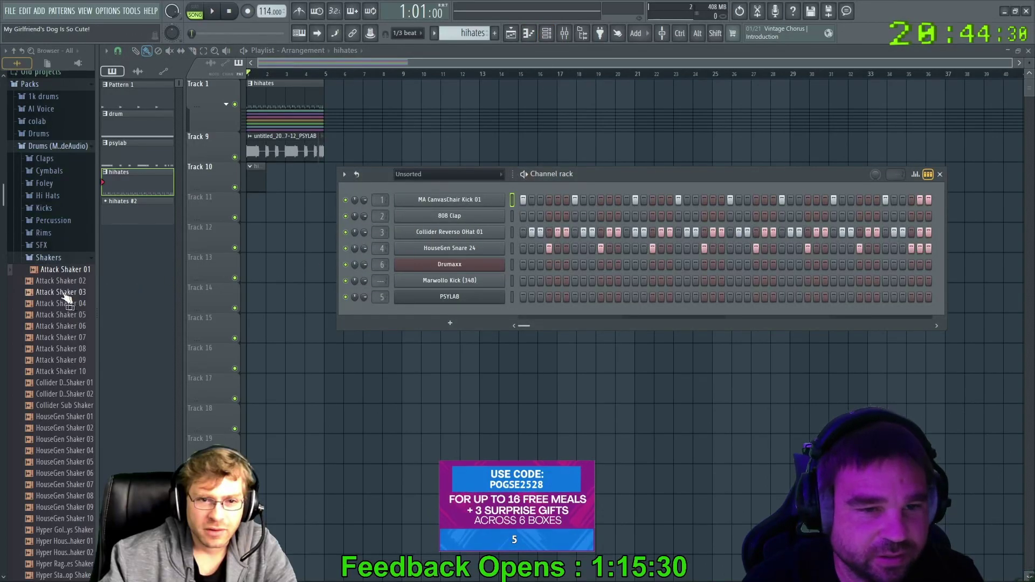
left_click_drag(53, 273, 411, 277)
left_click_drag(464, 257, 475, 254)
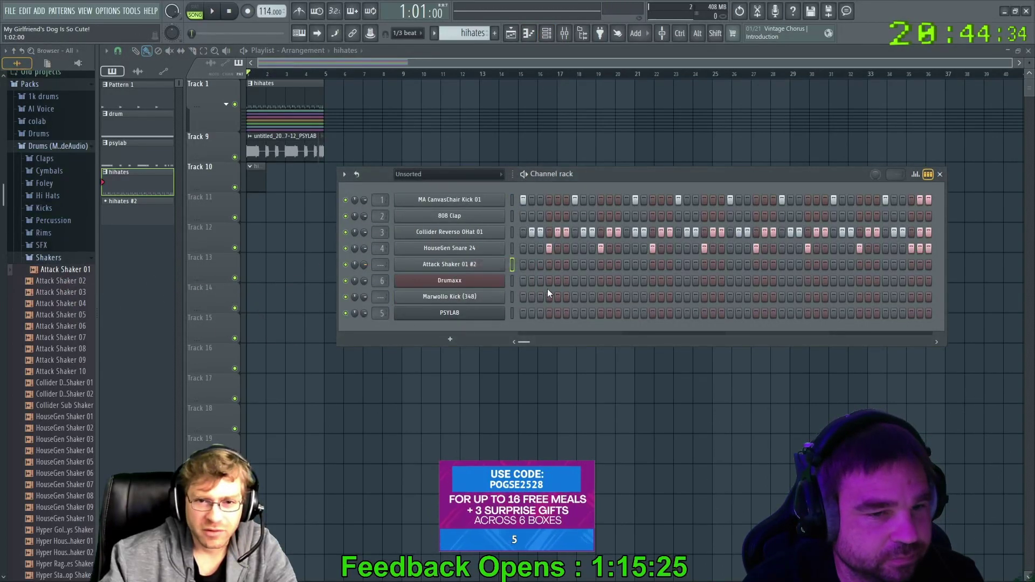
Place shaker hits on steps 1 and 40 of the hihates pattern, trying and removing one on step 22 during pattern playback
left_click(524, 265)
left_click(705, 265)
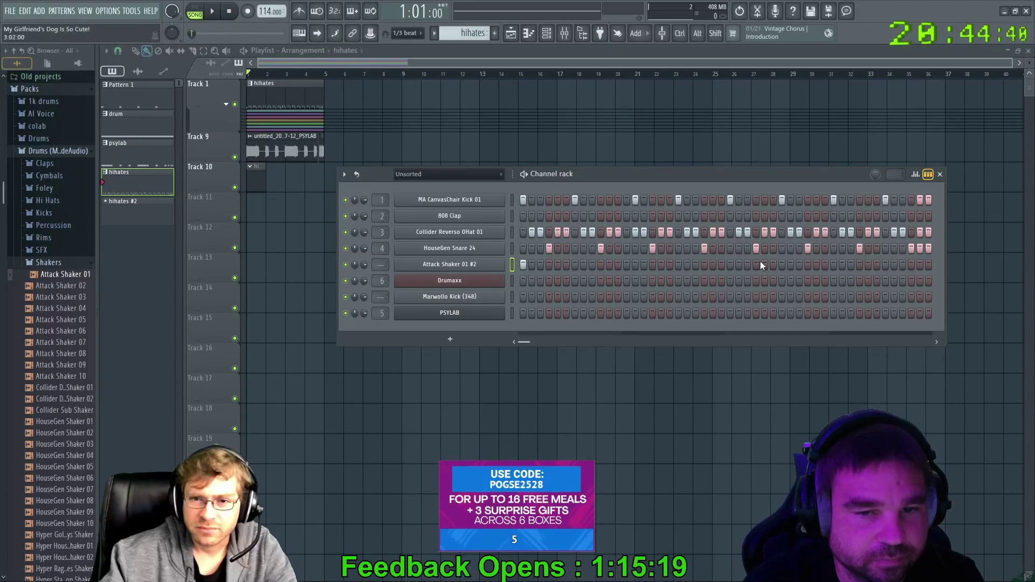
left_click(195, 10)
key("space")
left_click(704, 264)
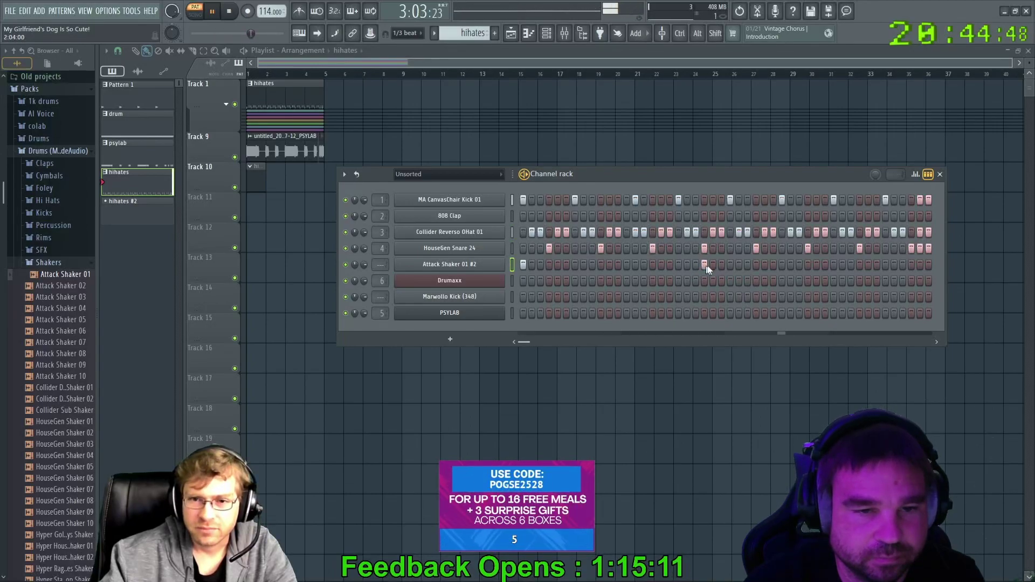
left_click(859, 264)
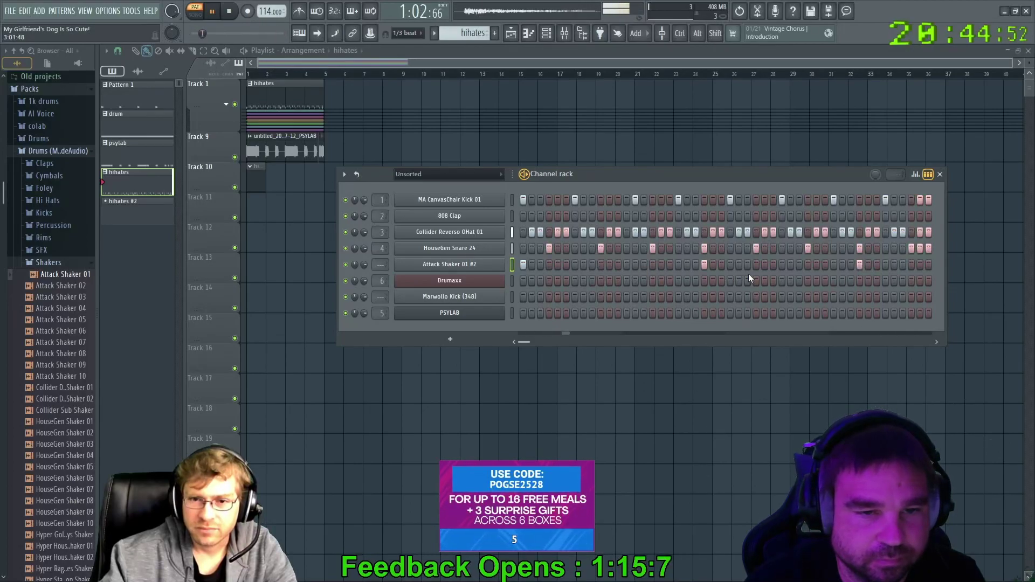
left_click(706, 264)
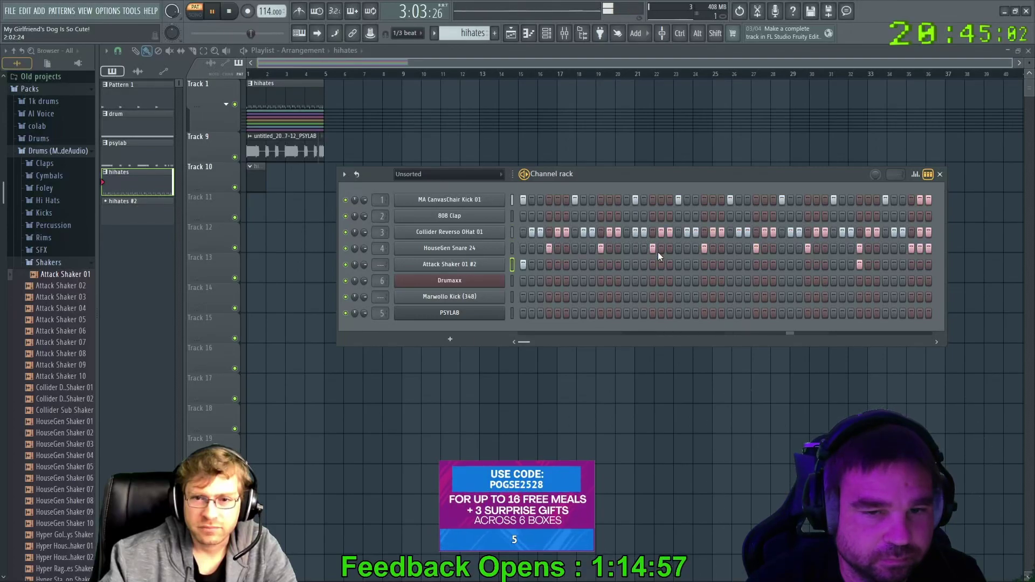
key("space")
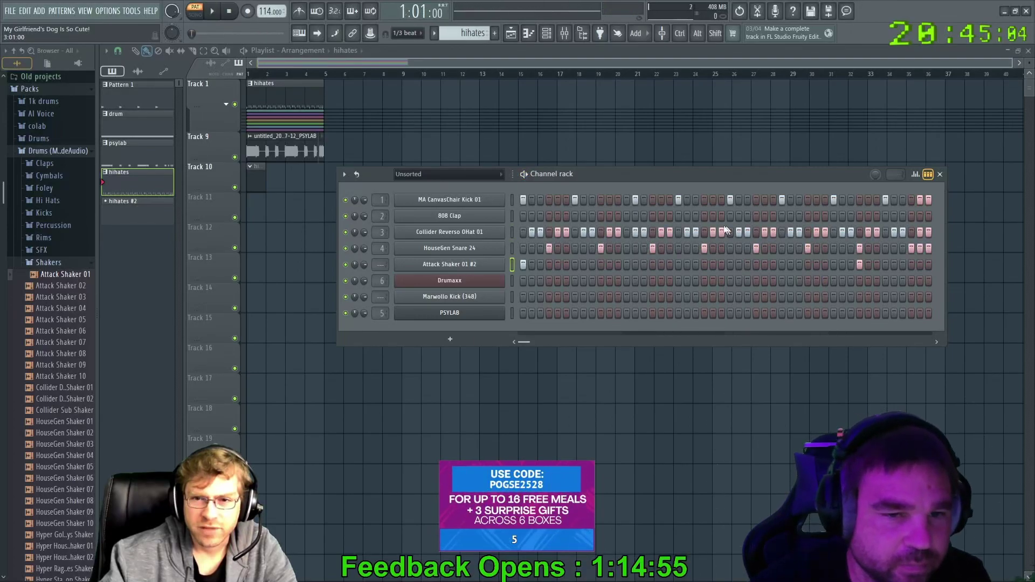
Move the MA CanvasChair Kick 01 hit from step 14 to step 13, comparing both positions during playback
left_click(635, 199)
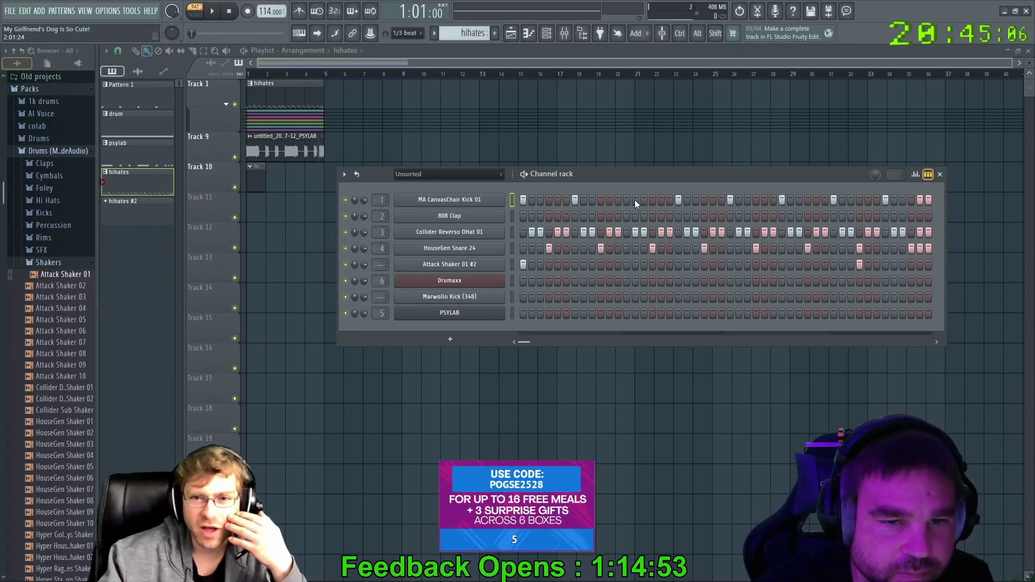
key("space")
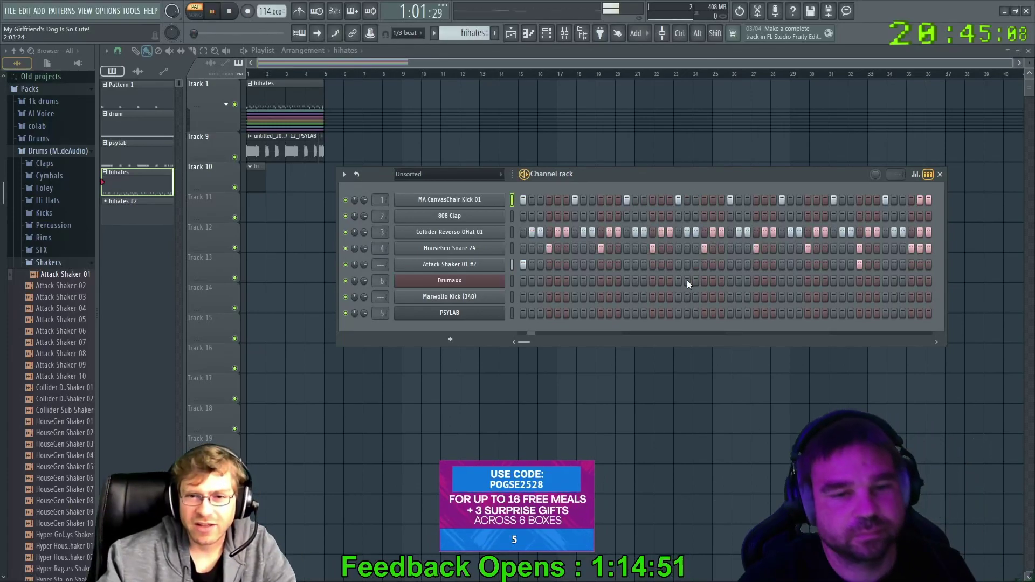
left_click(626, 200)
left_click(635, 200)
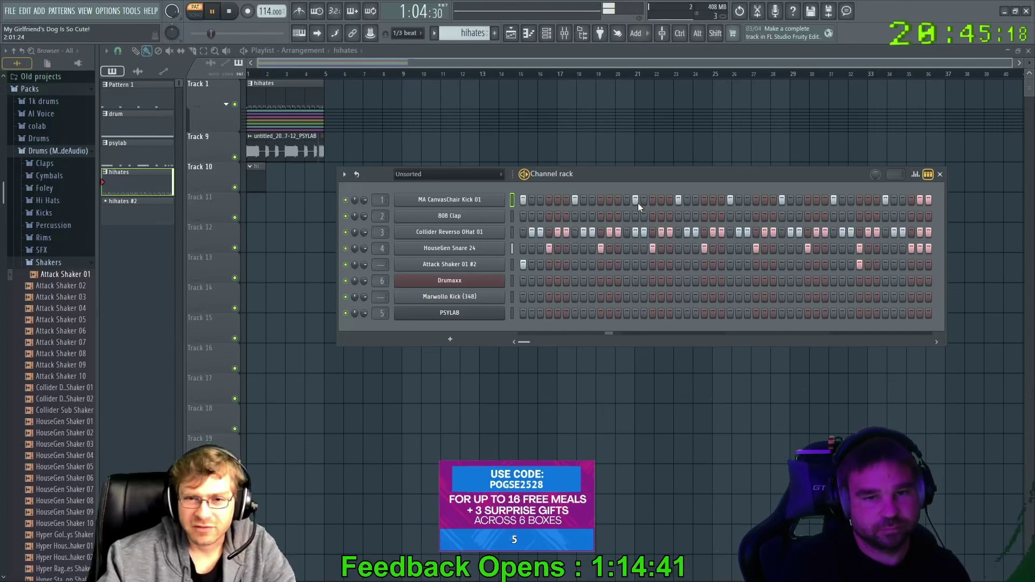
left_click(635, 199)
left_click(626, 200)
Close the channel rack, delete the short clip on Track 10, and play the arrangement in song mode
left_click(940, 175)
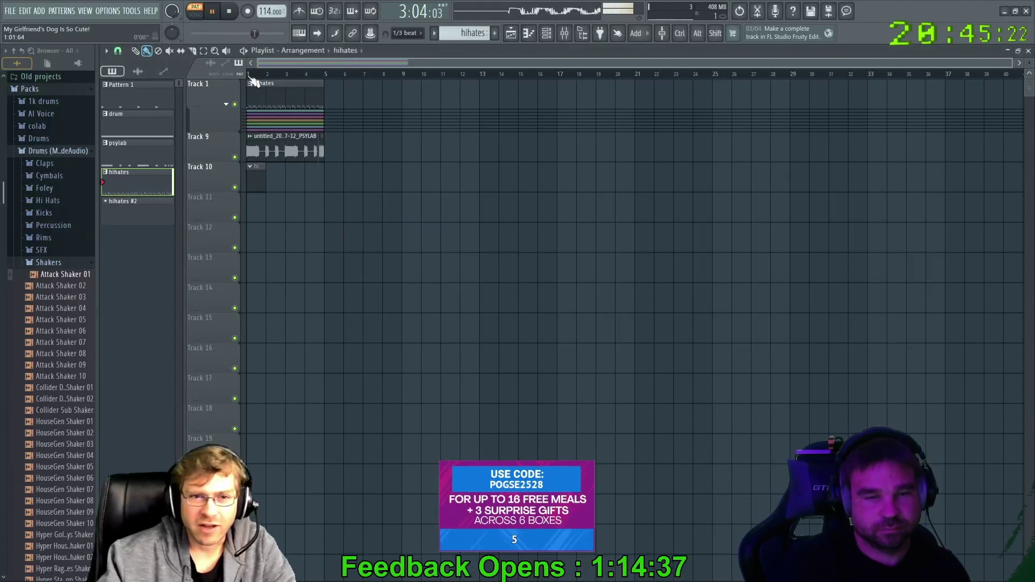
left_click(203, 16)
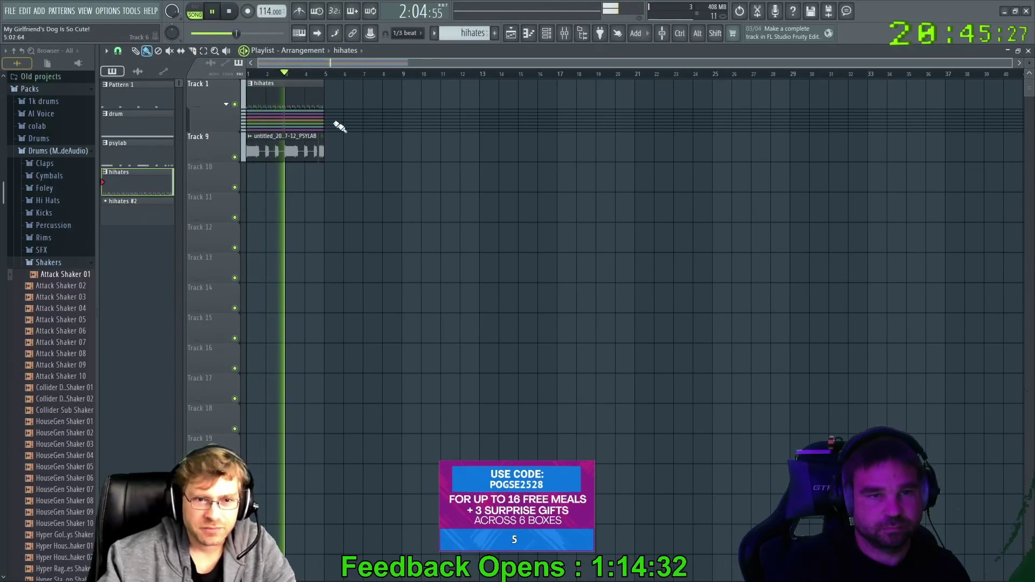
left_click(231, 12)
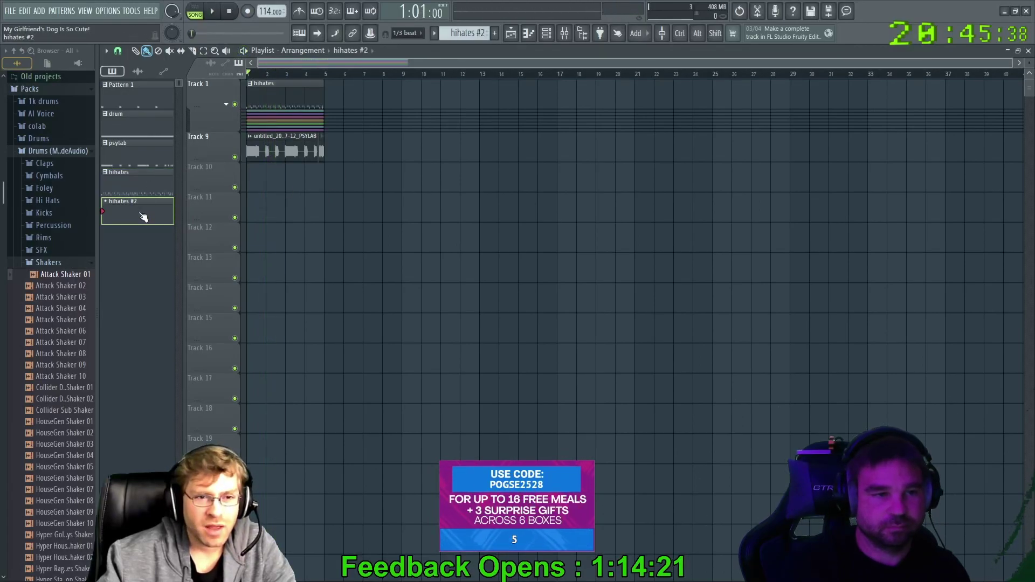
Rename the hihates #2 pattern to tunme and add a Meow - SynthEdit channel
key("F2")
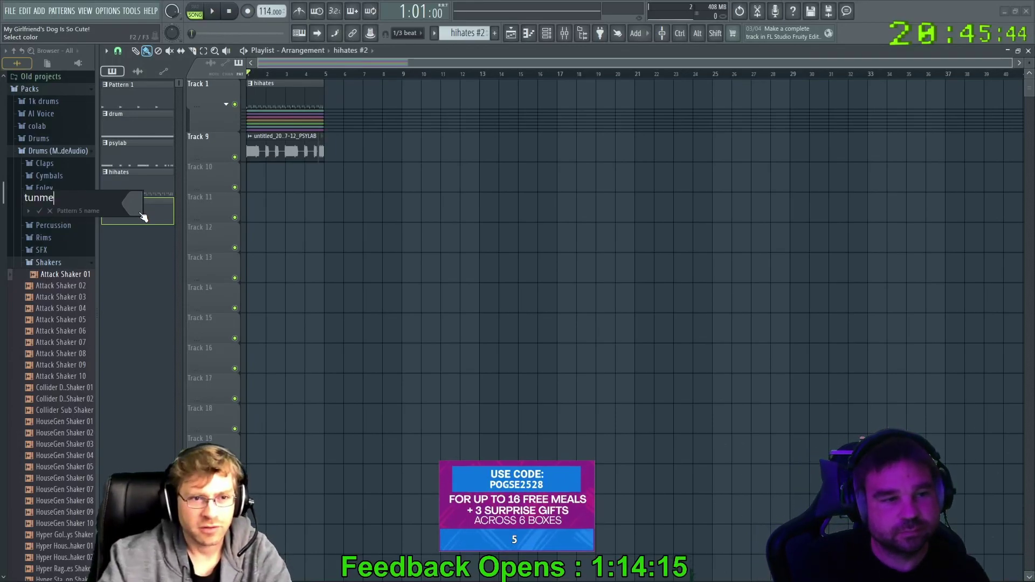
left_click(38, 211)
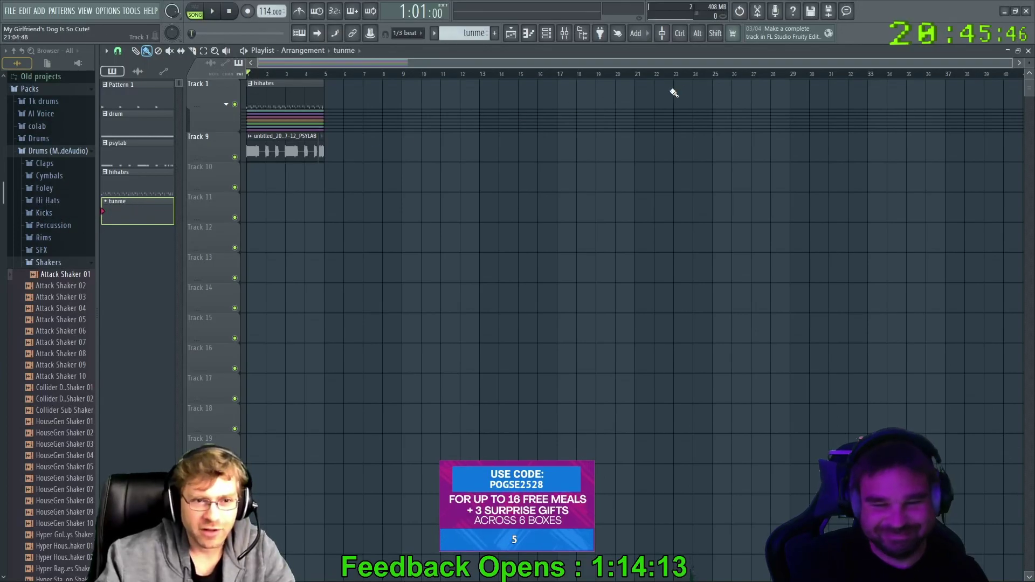
left_click(546, 33)
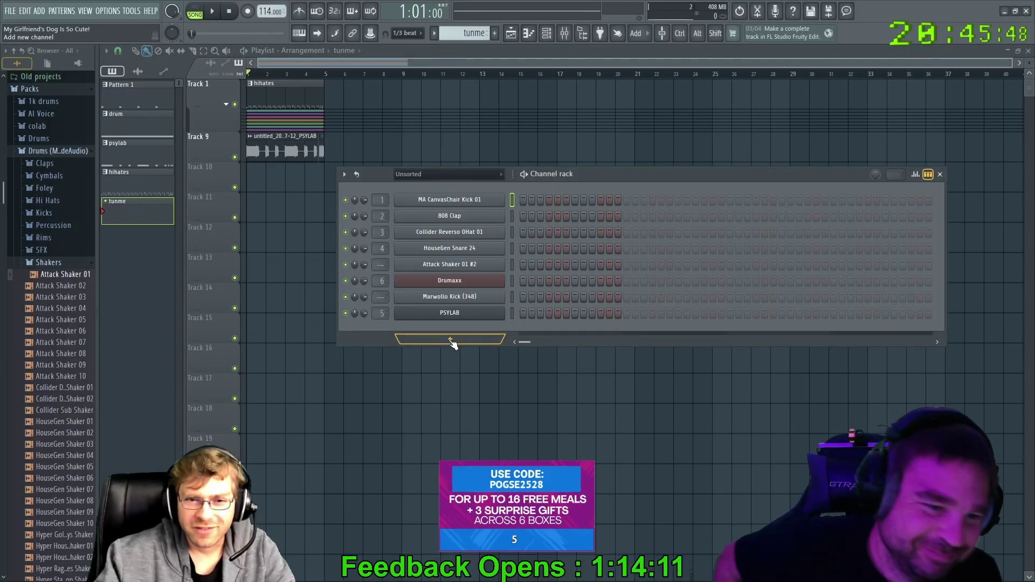
left_click(449, 338)
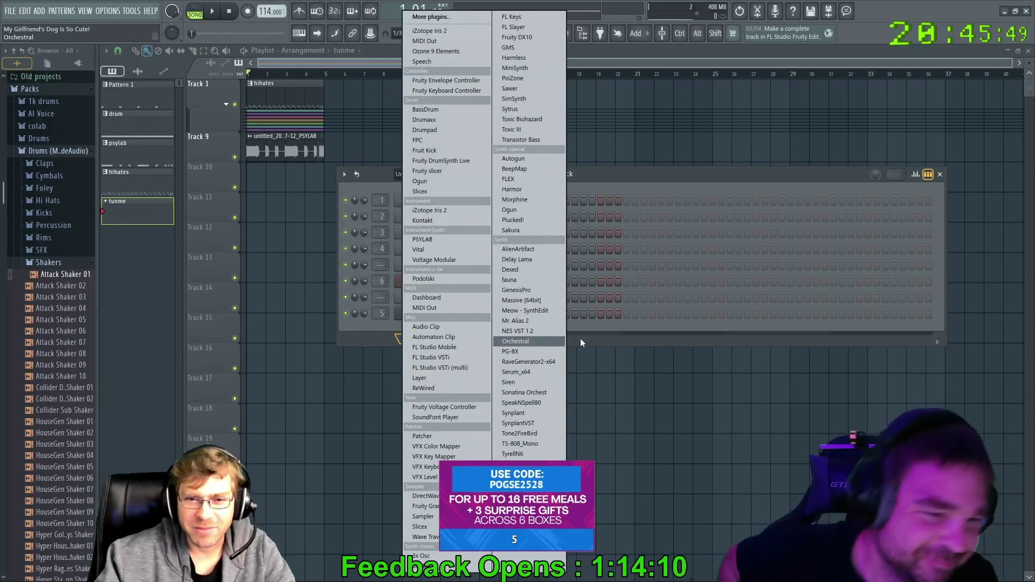
left_click(516, 311)
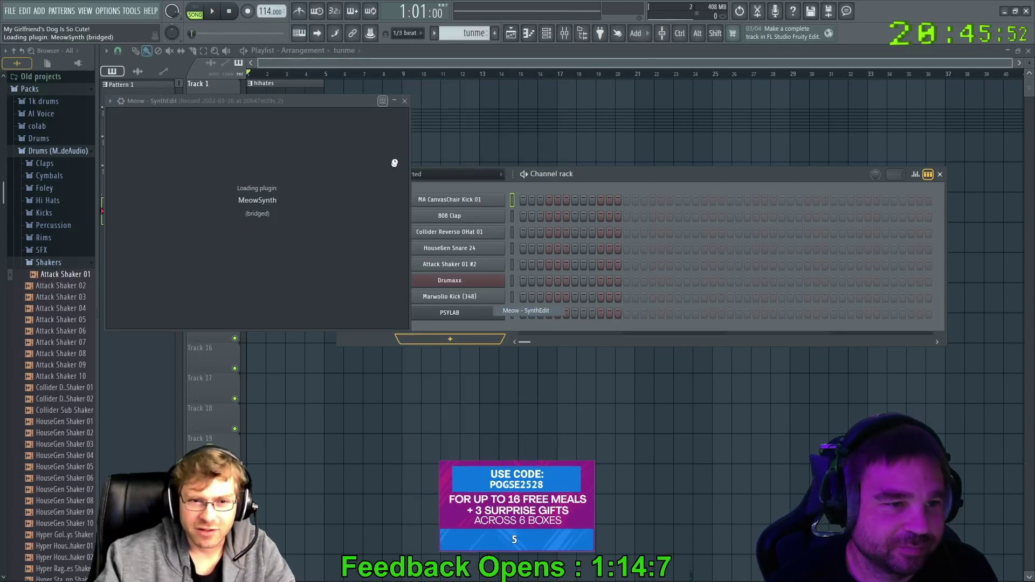
Open the Meow - SynthEdit channel in the piano roll and add a one-beat B10 note on beat 2 of bar 1
right_click(445, 331)
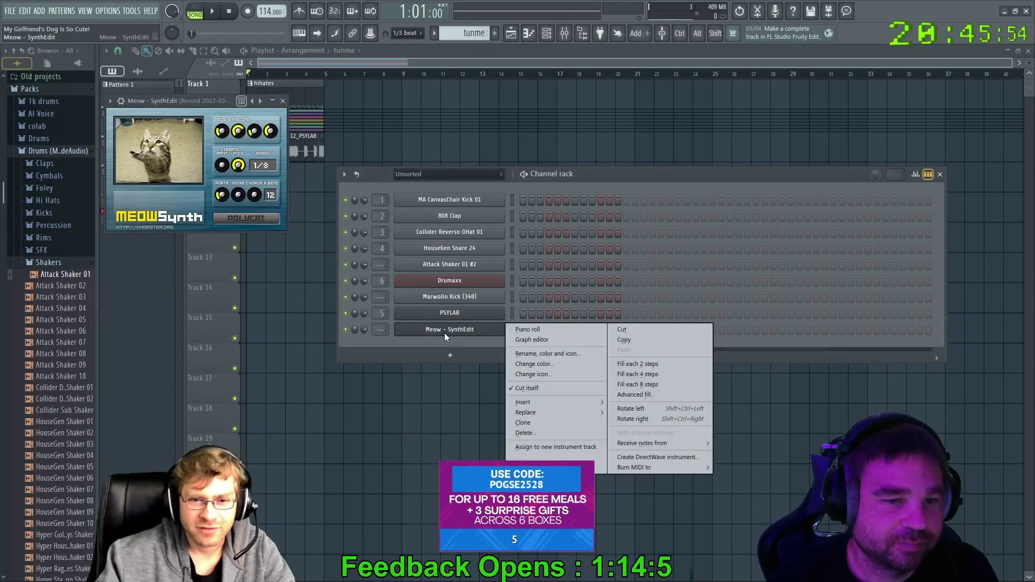
left_click(554, 330)
scroll(216, 488, "down", 10)
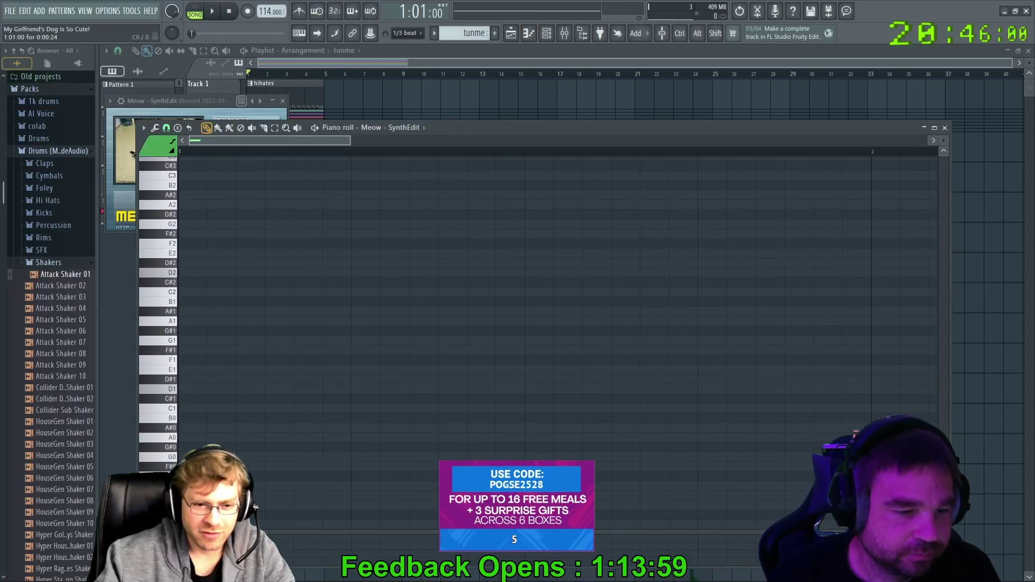
scroll(383, 431, "up", 20)
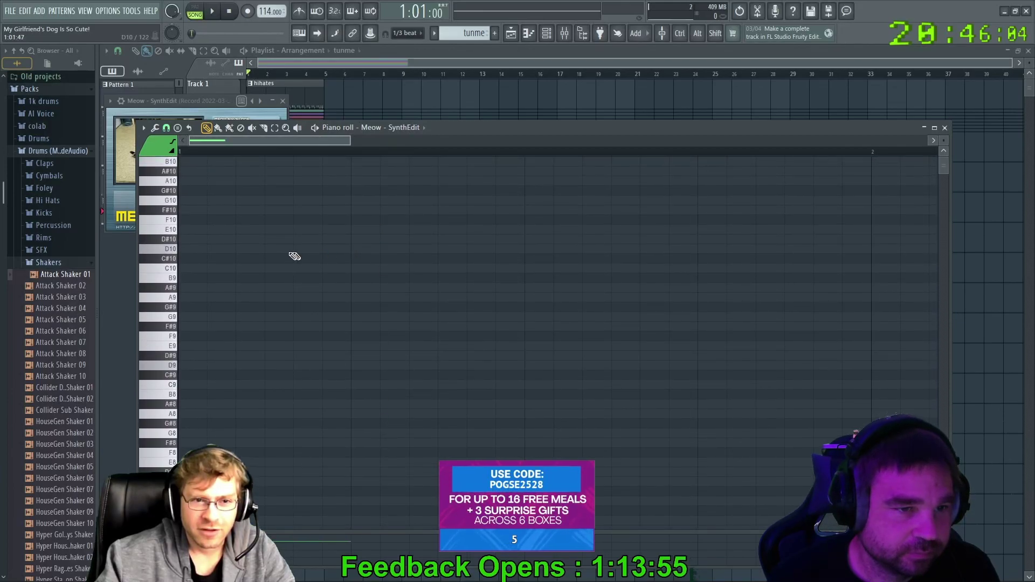
left_click(359, 162)
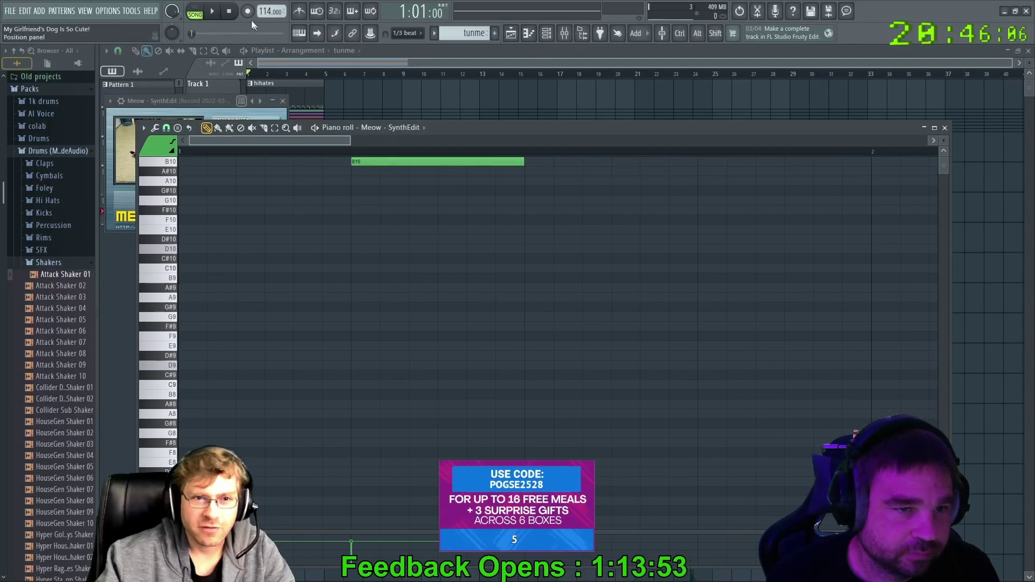
Play the tunme pattern while lowering the B10 note to G8, and place an F#6 note at beat 2
left_click(207, 10)
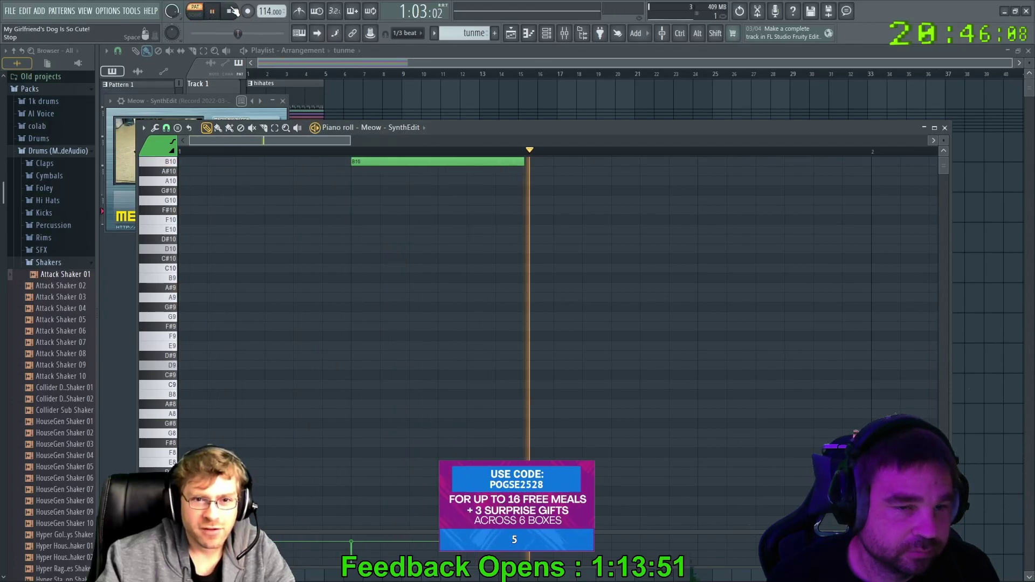
left_click_drag(376, 162, 377, 442)
scroll(379, 437, "down", 5)
left_click_drag(383, 257, 342, 497)
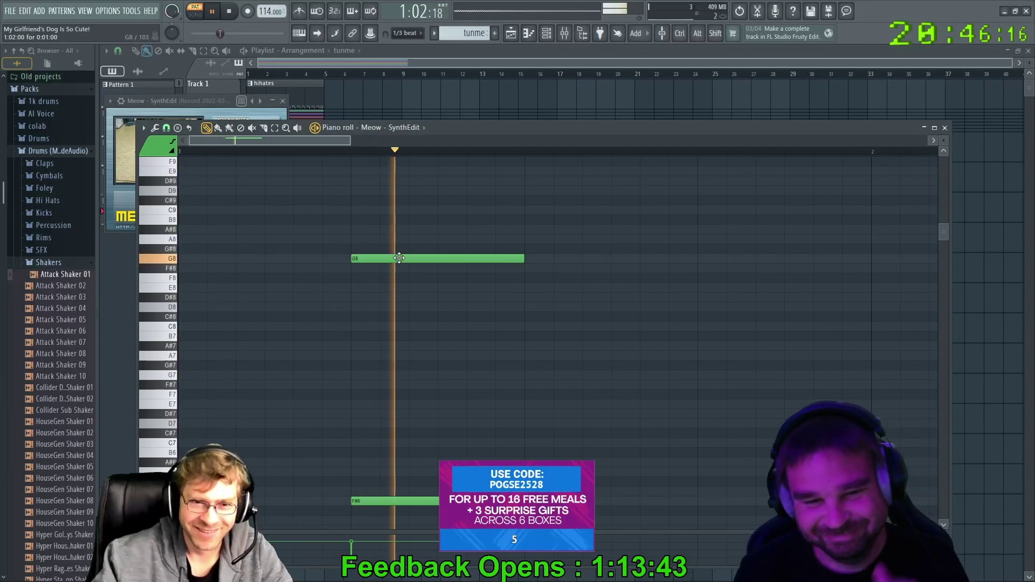
Add a one-beat F#7 note on beat 3 and a one-beat C2 note on beat 1 of the tunme pattern
left_click(526, 384)
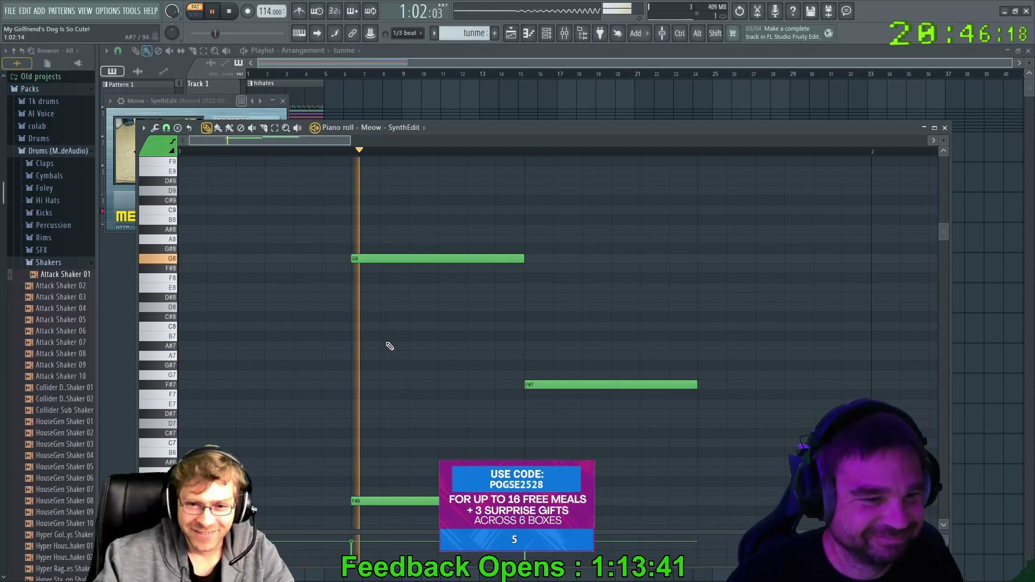
scroll(377, 350, "down", 15)
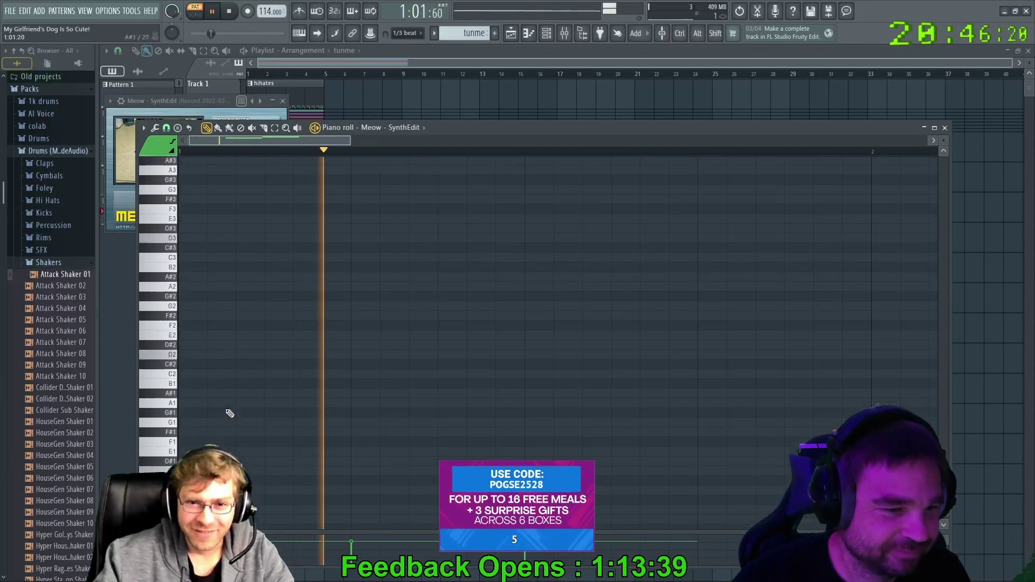
left_click_drag(221, 379, 148, 293)
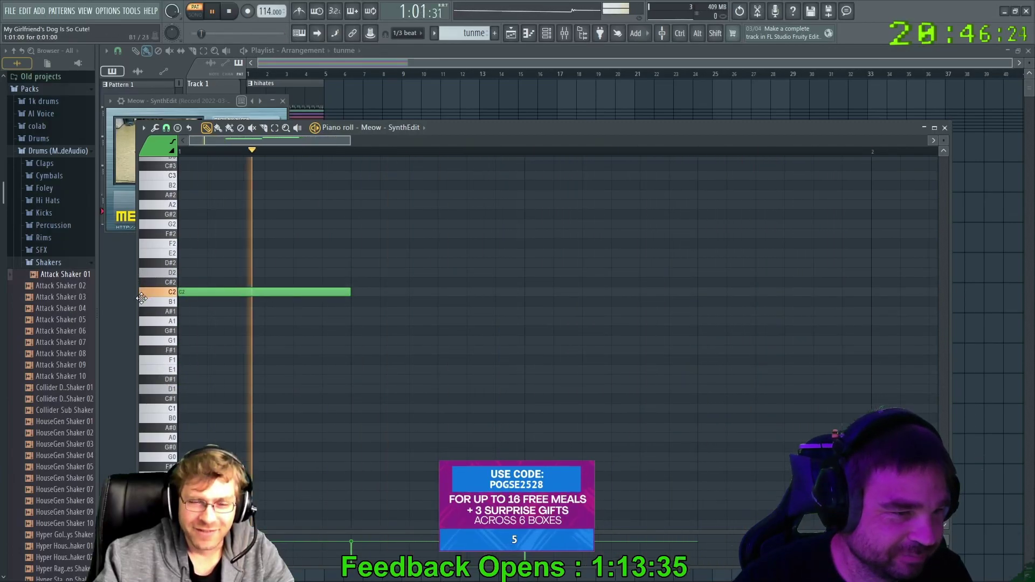
Try the beat 3 note one semitone lower at F7, and return it to F#7
scroll(402, 345, "up", 10)
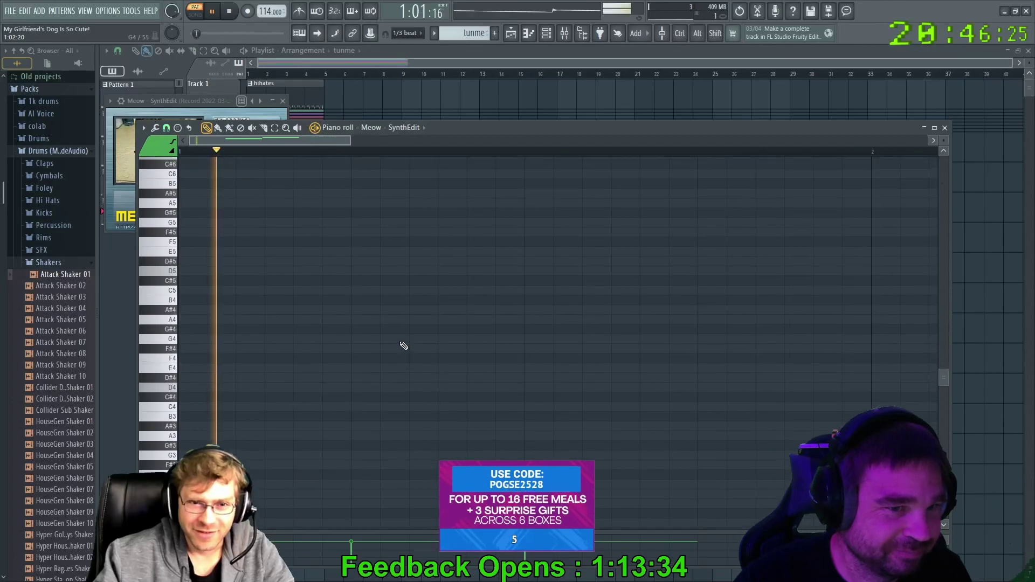
scroll(404, 346, "up", 5)
scroll(405, 346, "down", 2)
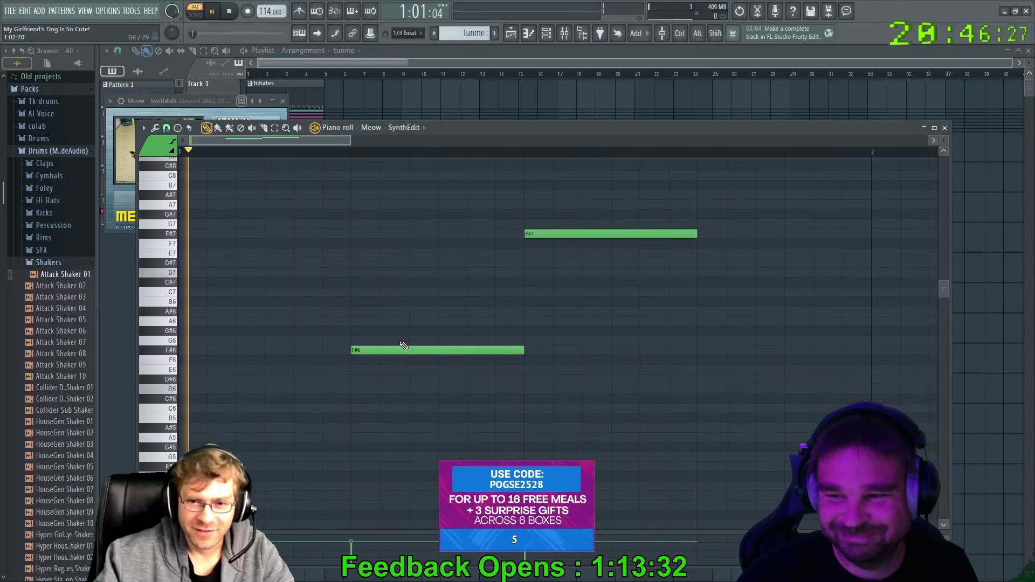
scroll(474, 343, "up", 4)
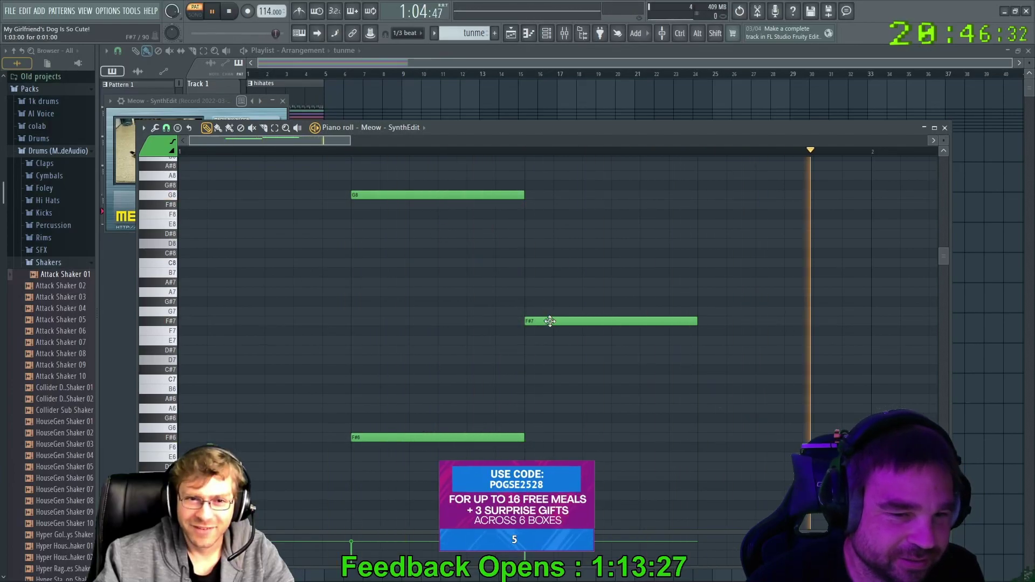
left_click_drag(550, 323, 550, 330)
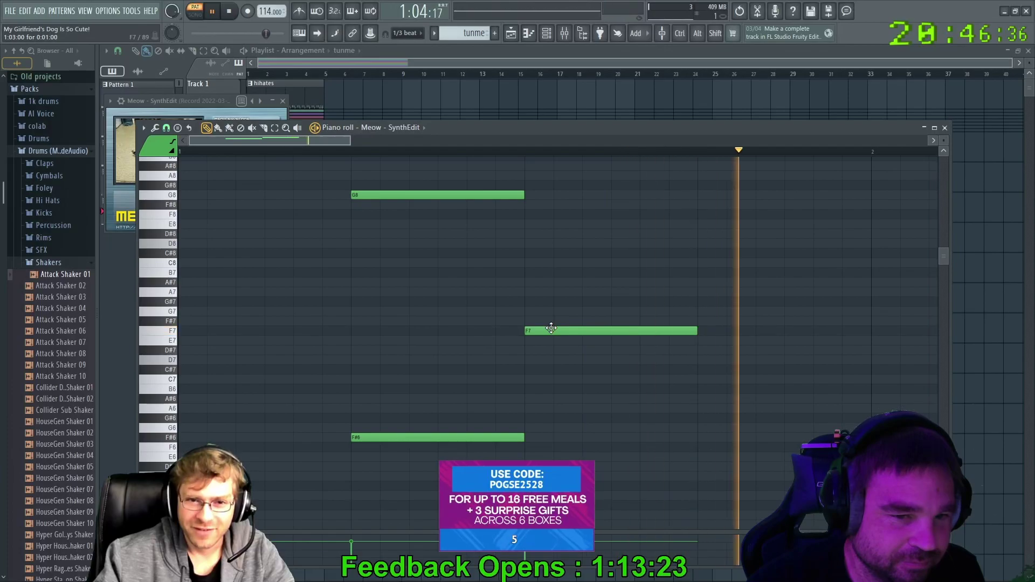
left_click_drag(550, 320, 551, 311)
Try a one-beat F#3 note on beat 2 and on beat 3, deleting each one
scroll(490, 337, "down", 5)
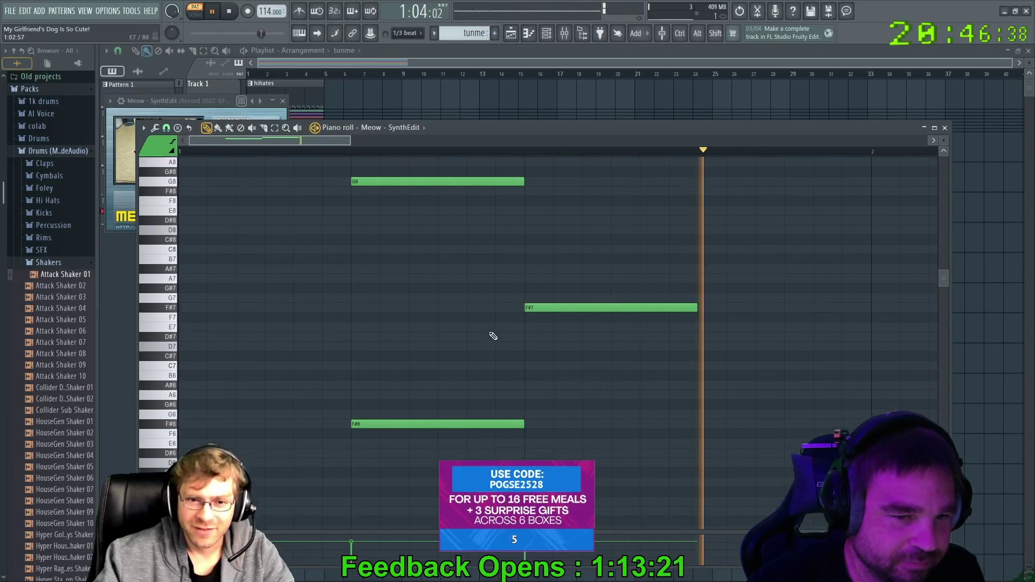
scroll(492, 337, "down", 7)
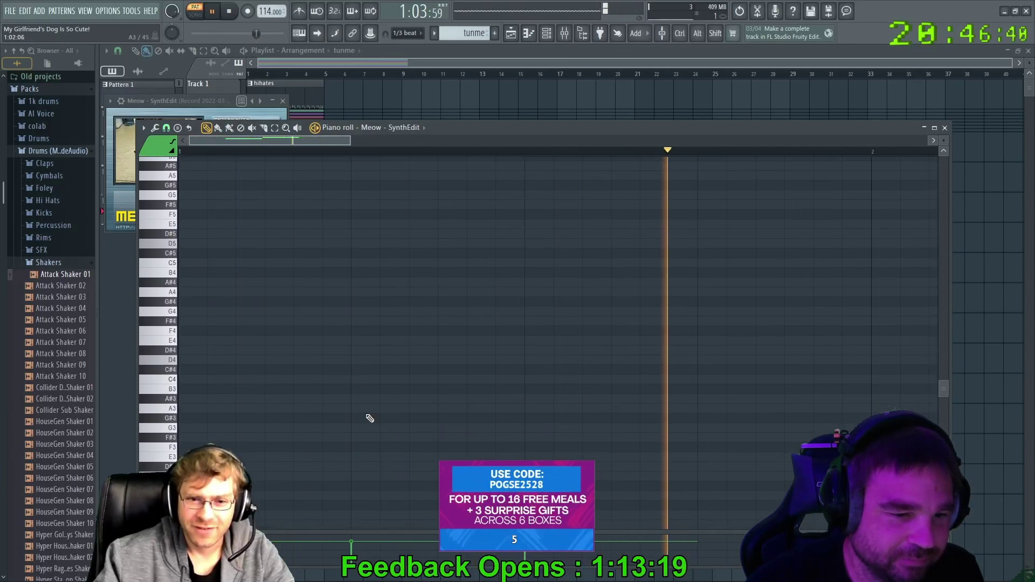
left_click(356, 437)
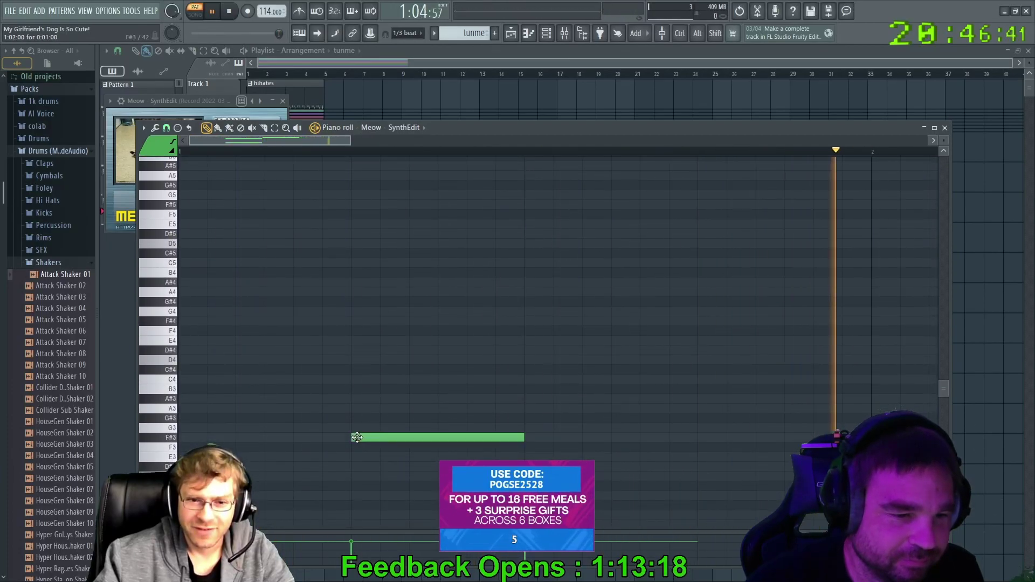
right_click(504, 437)
left_click(536, 437)
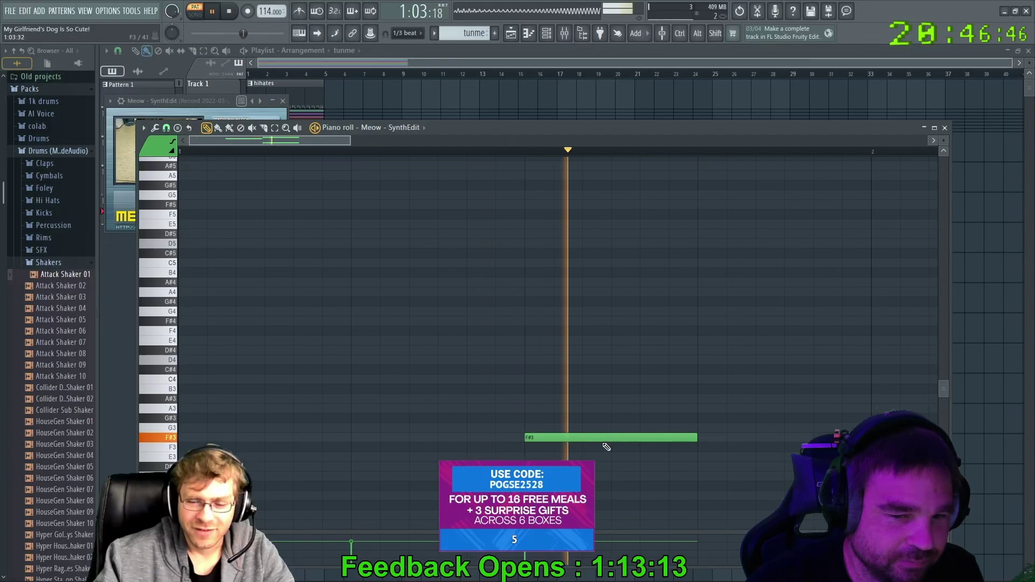
right_click(592, 437)
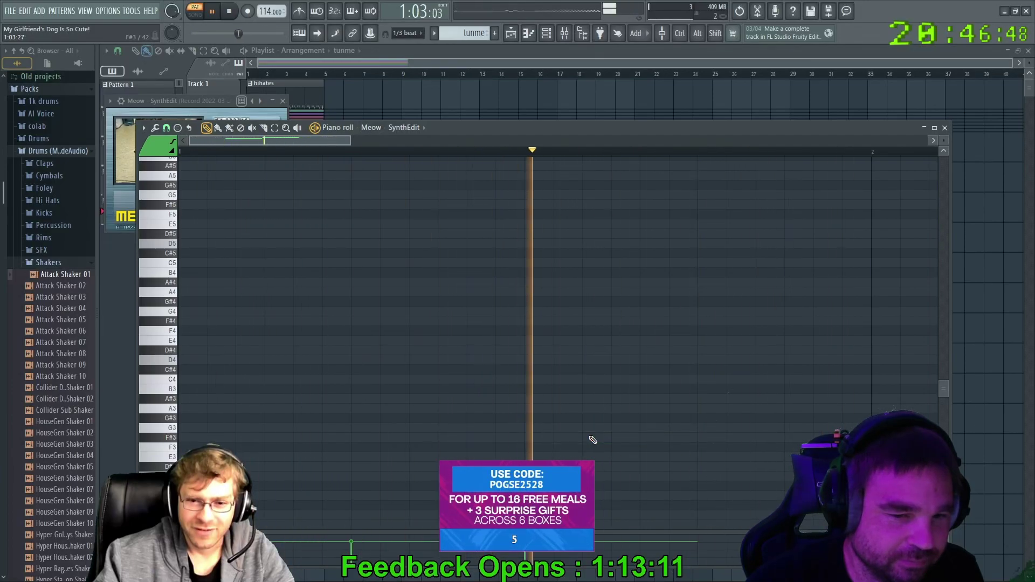
Try a one-beat A2 note on beat 3 and lower it to C#2
scroll(576, 439, "down", 3)
left_click(531, 437)
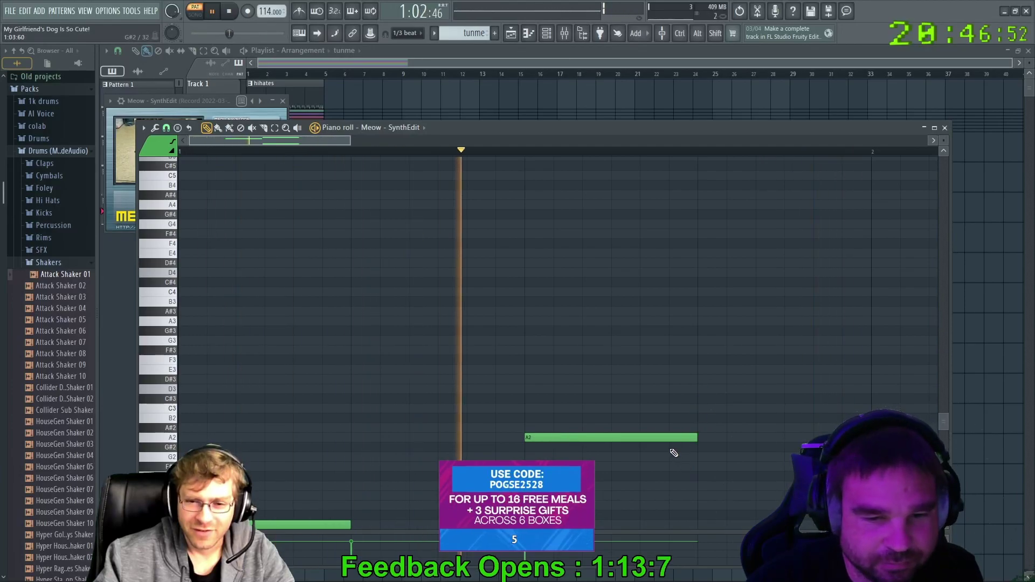
left_click_drag(658, 441, 657, 519)
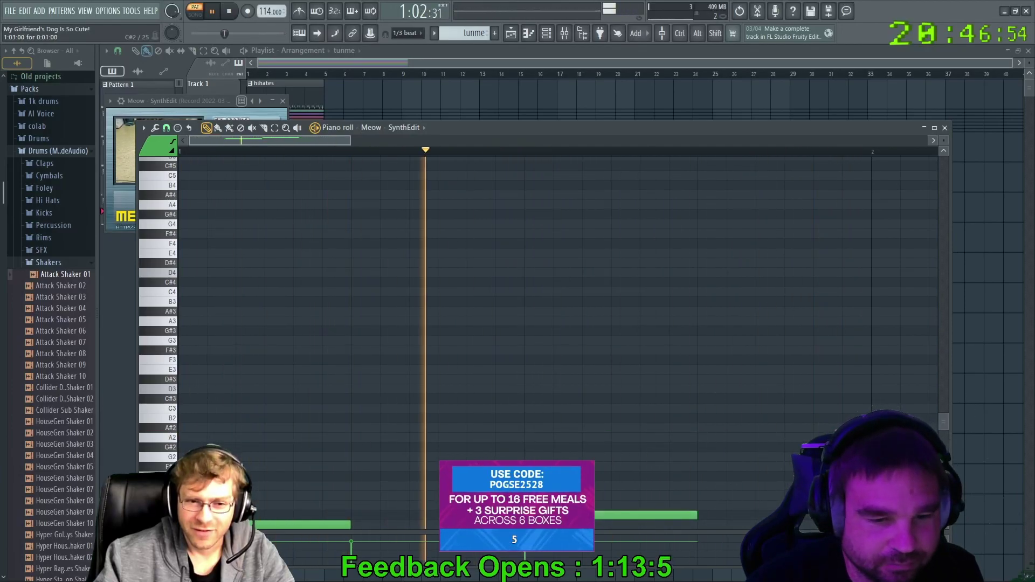
scroll(539, 312, "up", 10)
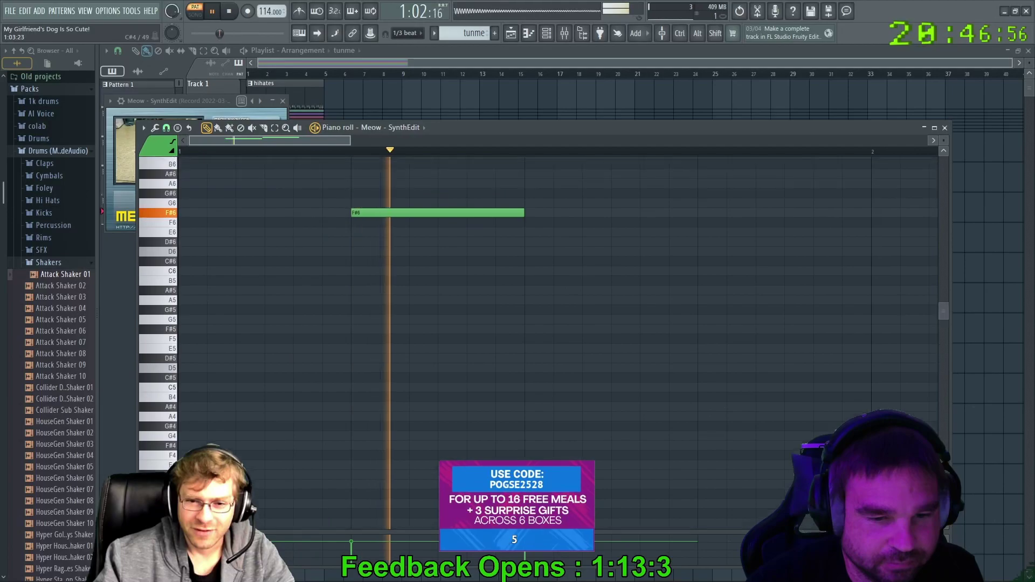
Stop playback and close the piano roll and the Meow - SynthEdit plugin window
key("space")
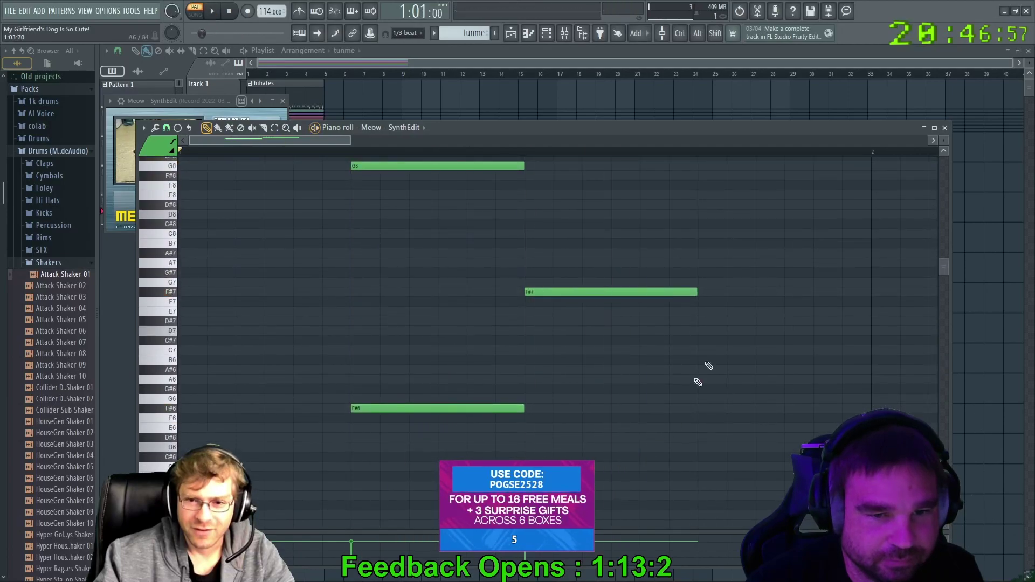
left_click(944, 128)
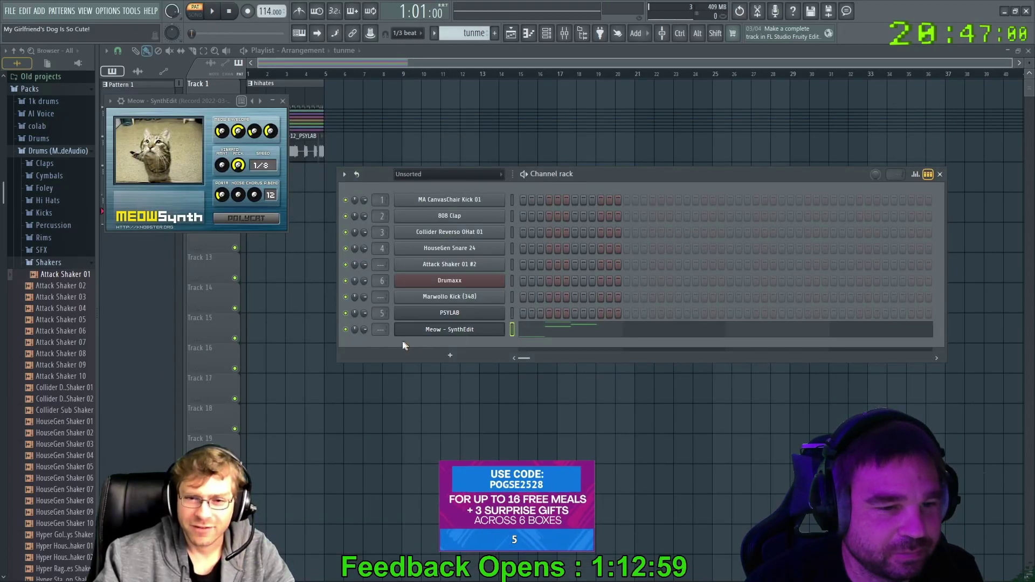
left_click(283, 102)
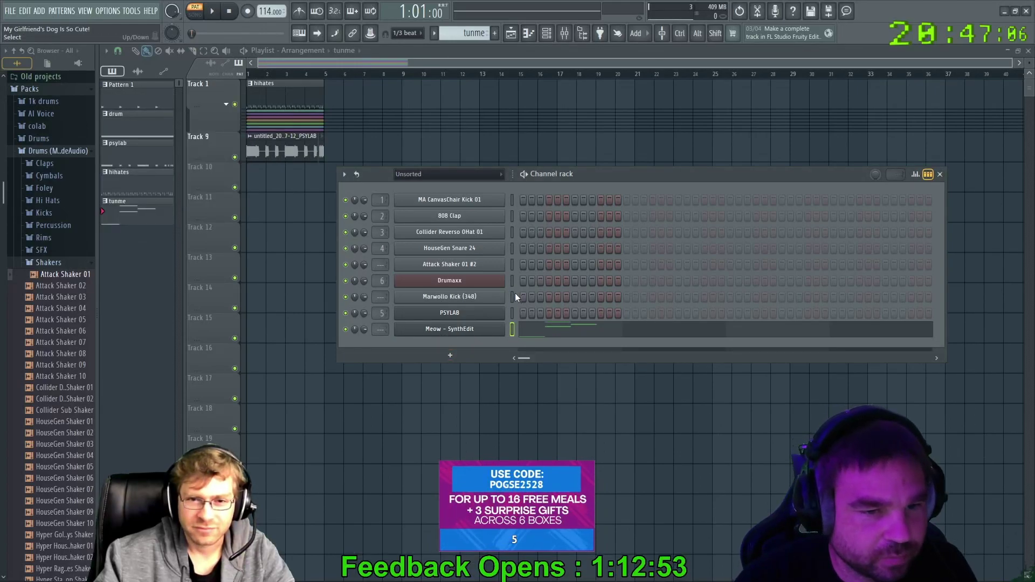
Route Attack Shaker 01 #2 to mixer track 8, Meow - SynthEdit to 9 and Marwollo Kick (348) to 10, and close the channel rack
left_click(512, 264)
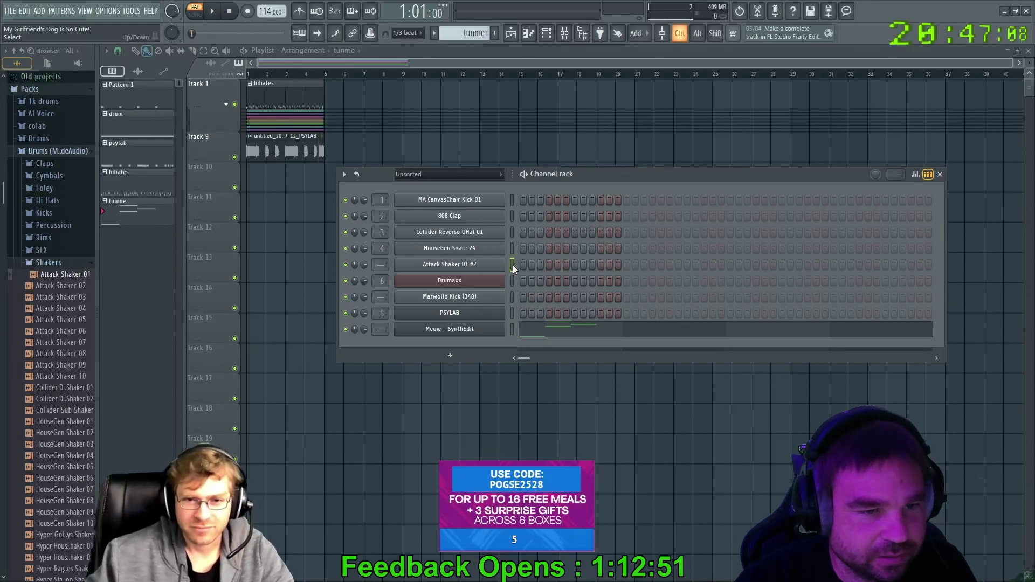
key("ctrl+l")
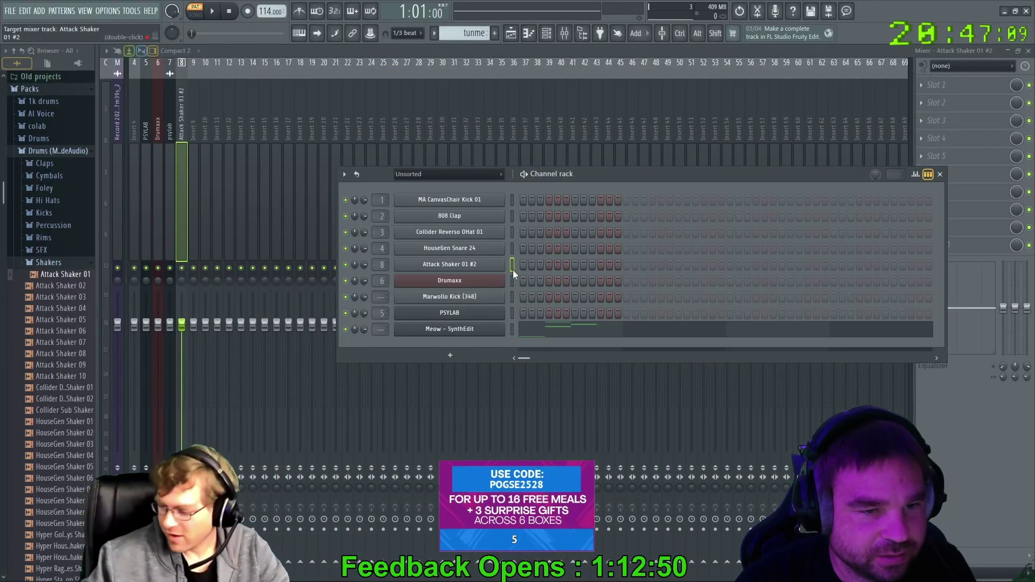
left_click(512, 329)
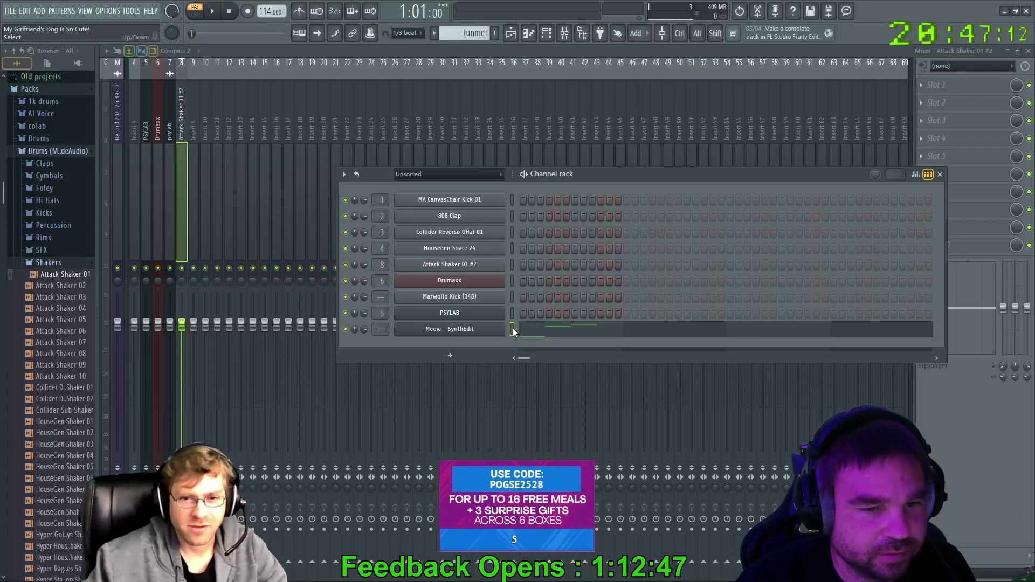
key("ctrl+l")
left_click(512, 296)
key("ctrl+l")
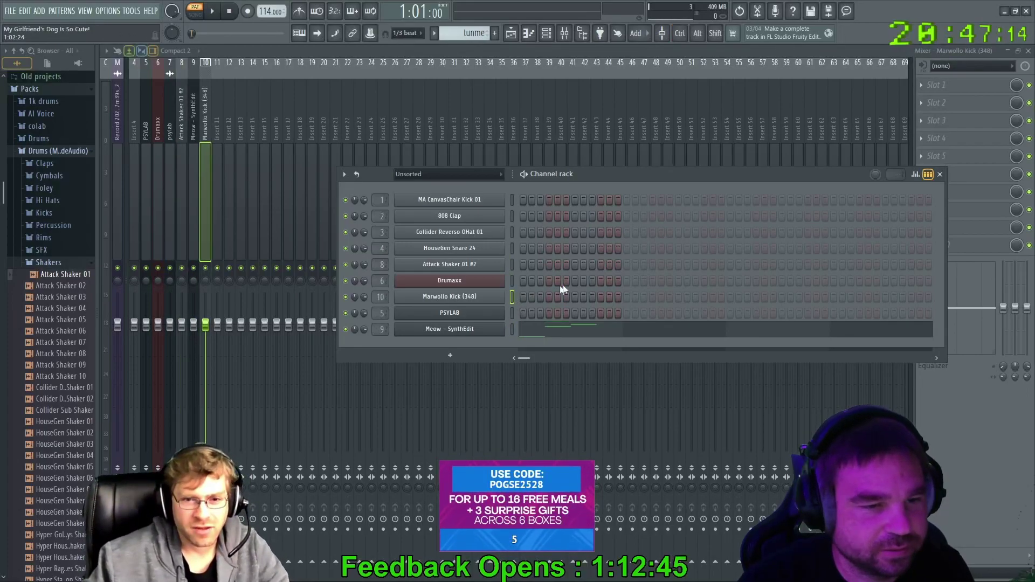
left_click(940, 174)
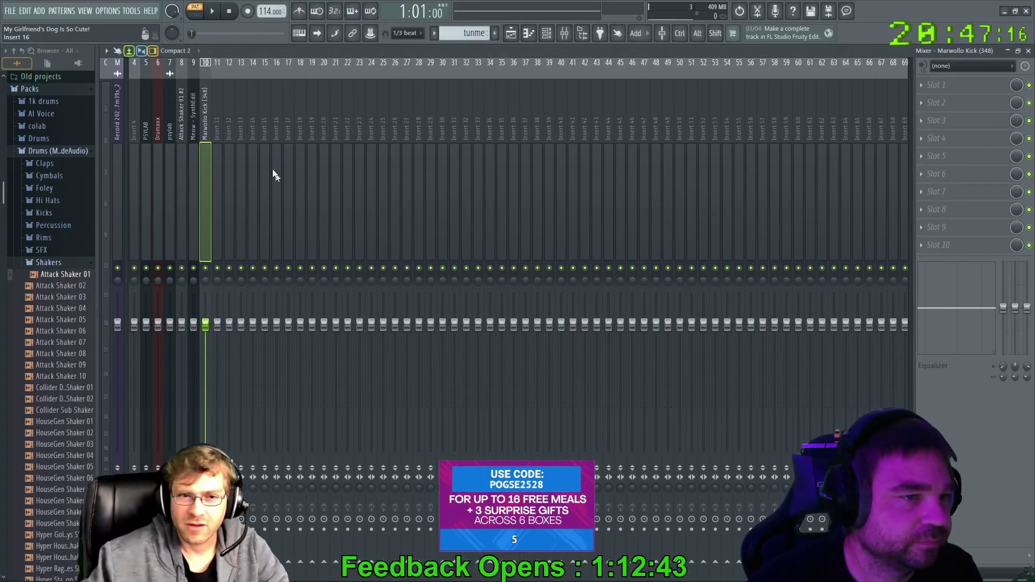
Reorder the mixer with Marwollo Kick (348) on track 7, psylab on 9 and Meow - SynthEdit on 10, and close the mixer
left_click_drag(206, 108, 193, 124)
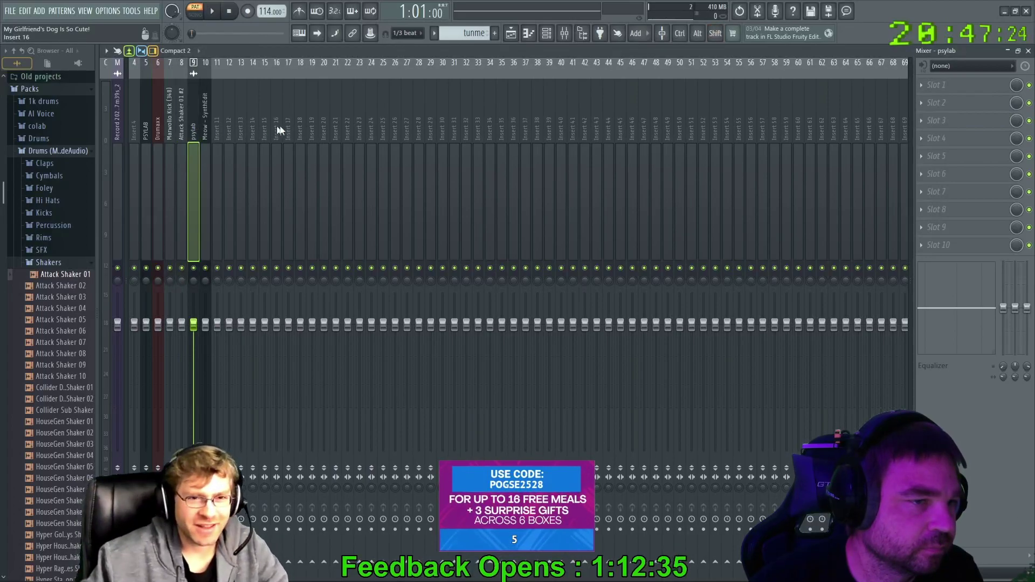
left_click(1028, 50)
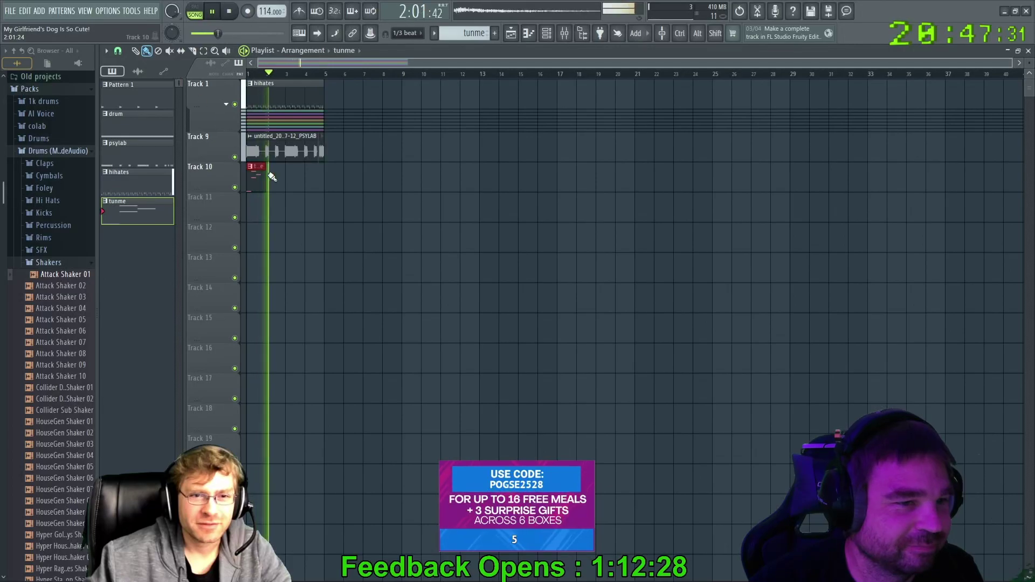
Fill bars 1 to 4 of Track 10 with tunme clips and play the arrangement from the start
scroll(242, 211, "up", 6)
left_click(391, 180)
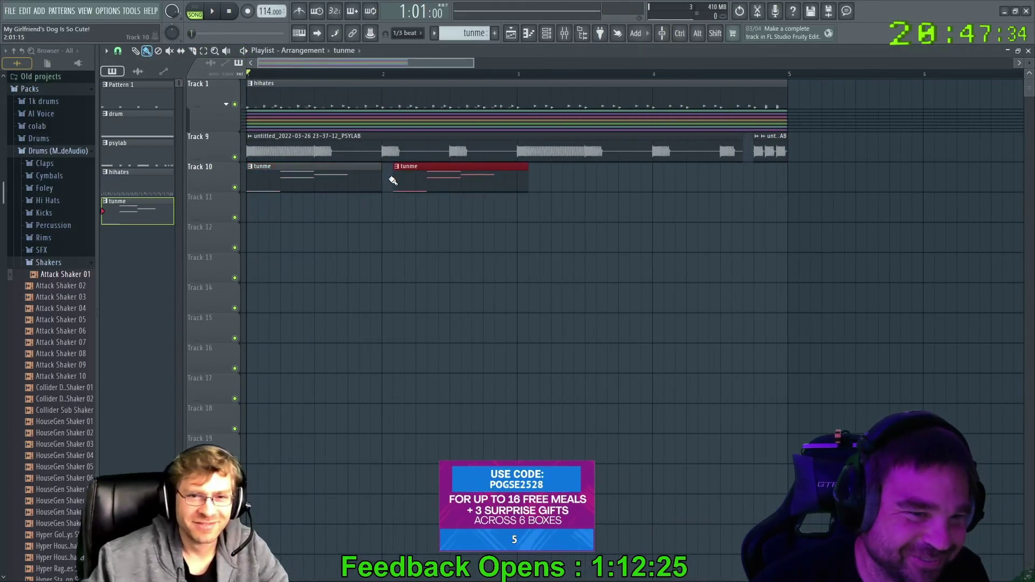
left_click(527, 178)
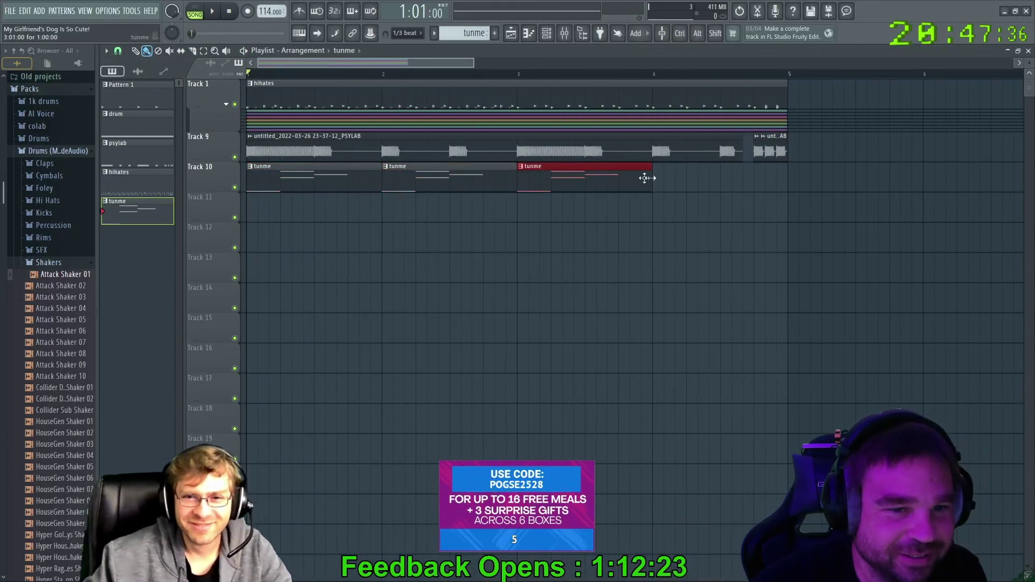
left_click(666, 179)
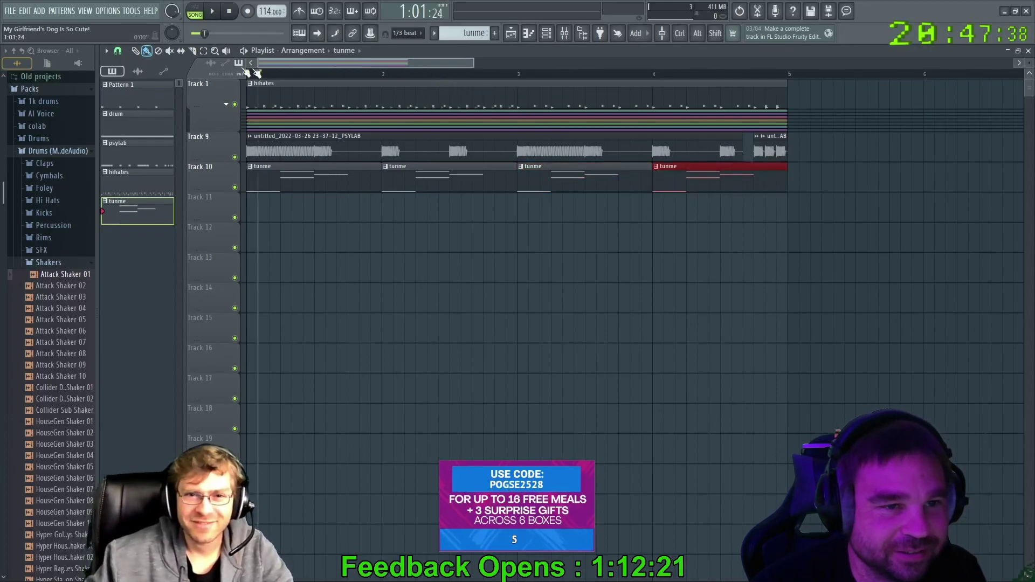
key("space")
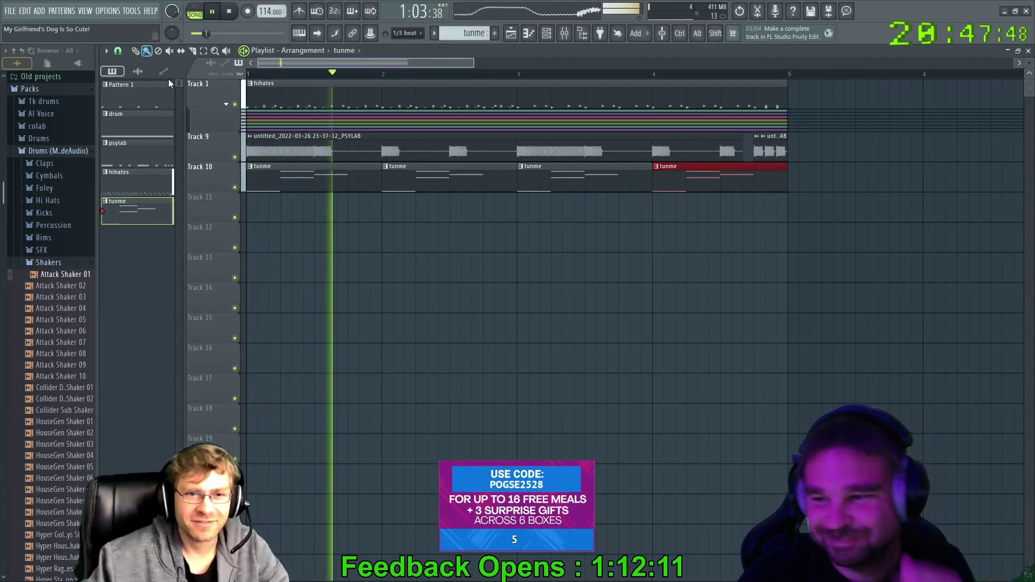
key("space")
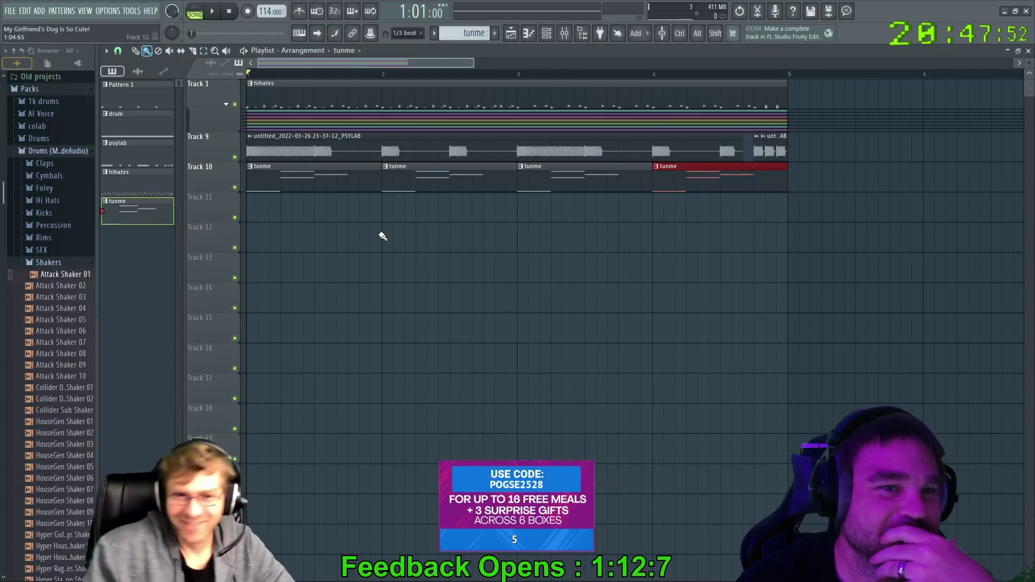
Open the tunme clip in the piano roll and lengthen the F#7 note to the end of bar 1
double_click(329, 181)
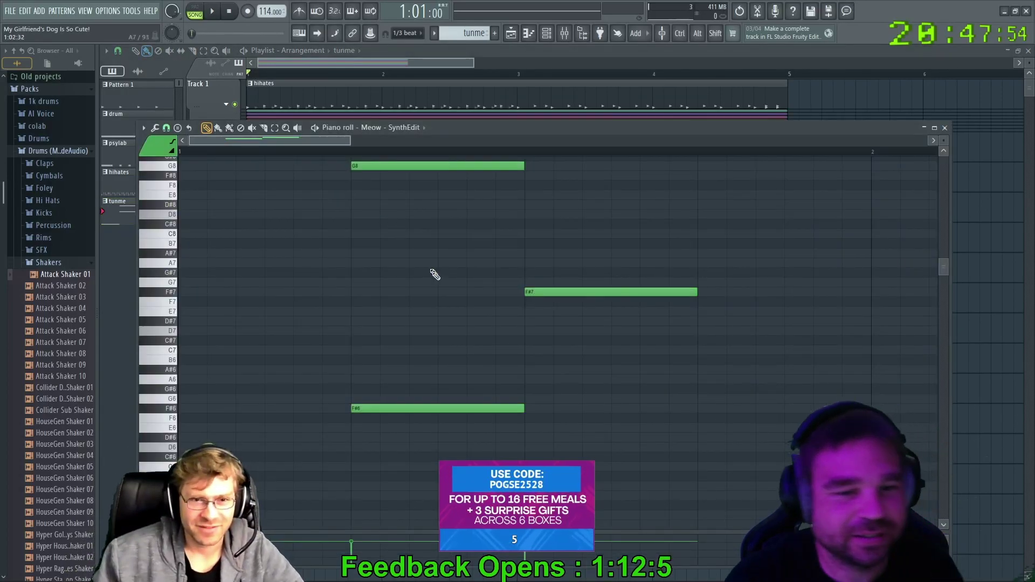
scroll(427, 301, "down", 3, "ctrl")
left_click_drag(567, 156, 556, 295)
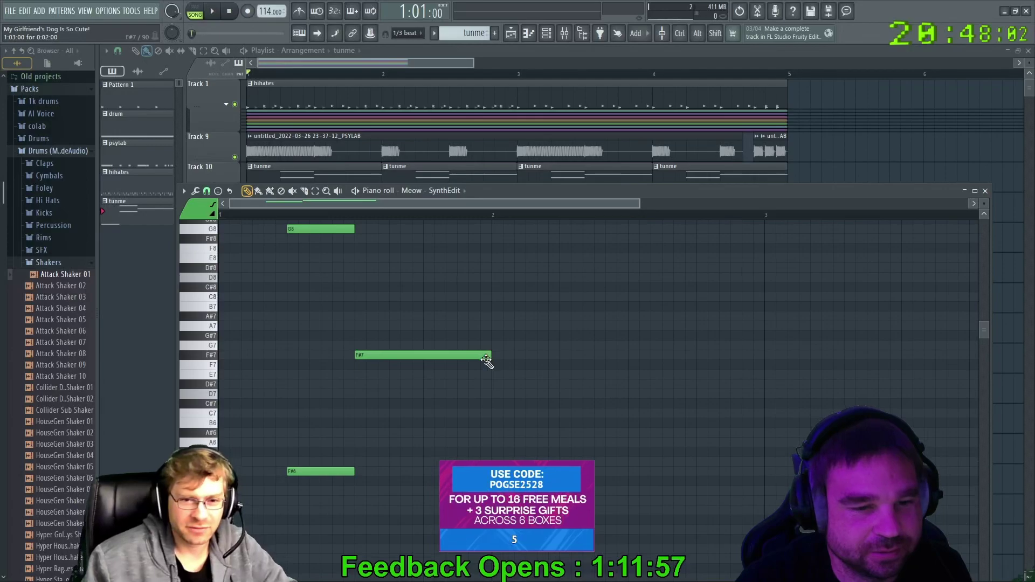
Add a C2 note about a third of a beat long at the end of bar 1
scroll(443, 418, "down", 3, "ctrl")
scroll(299, 397, "up", 3, "ctrl")
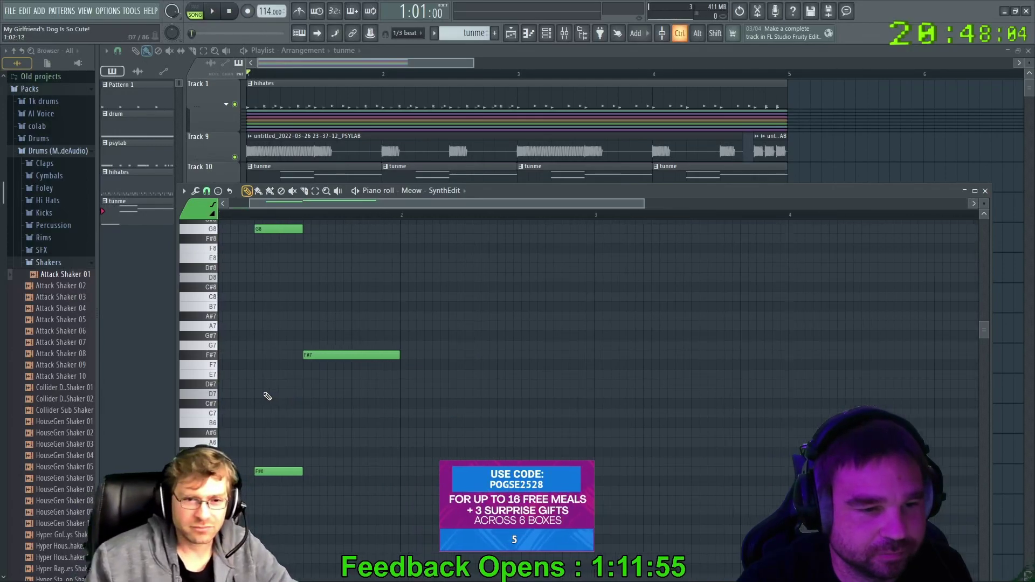
scroll(299, 399, "down", 10)
scroll(298, 400, "down", 5)
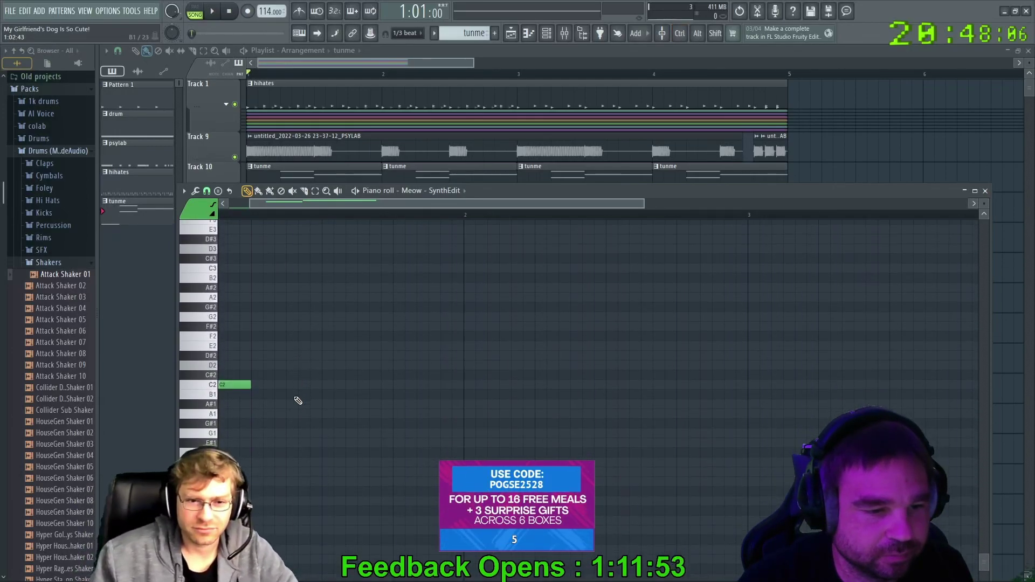
left_click_drag(448, 388, 571, 388)
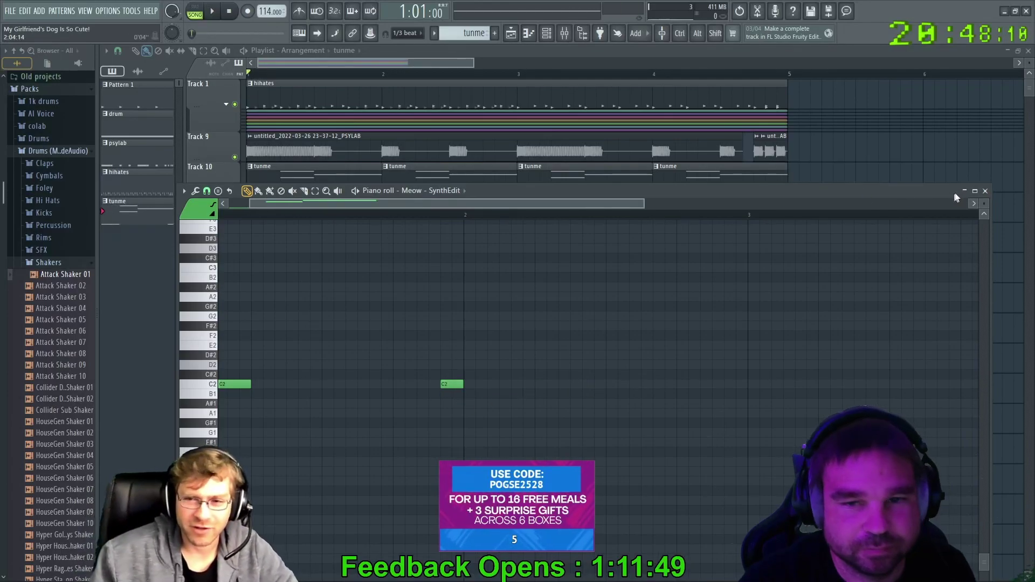
Close the piano roll and play the arrangement from the start to hear the current tunme clips
left_click(985, 192)
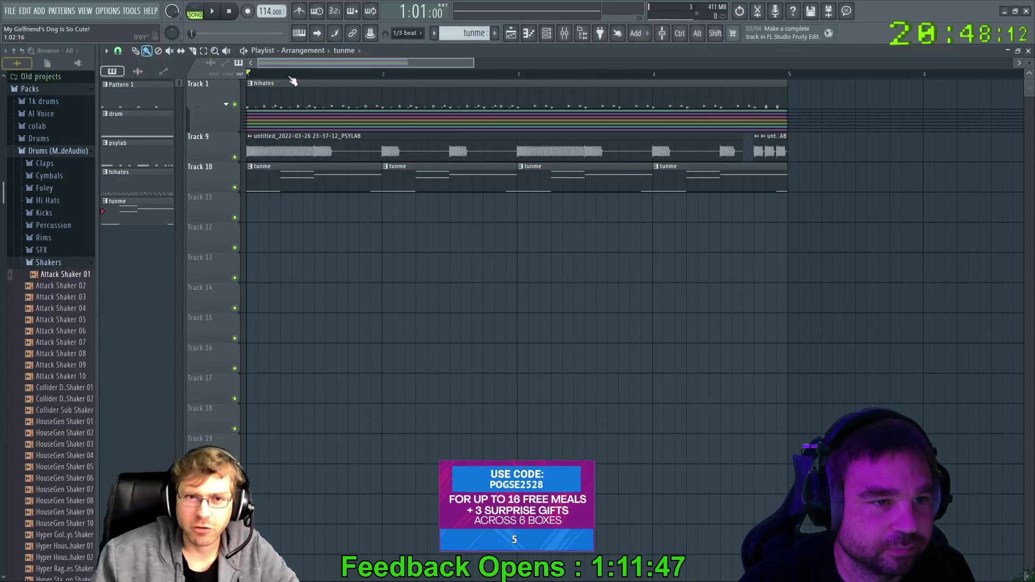
key("space")
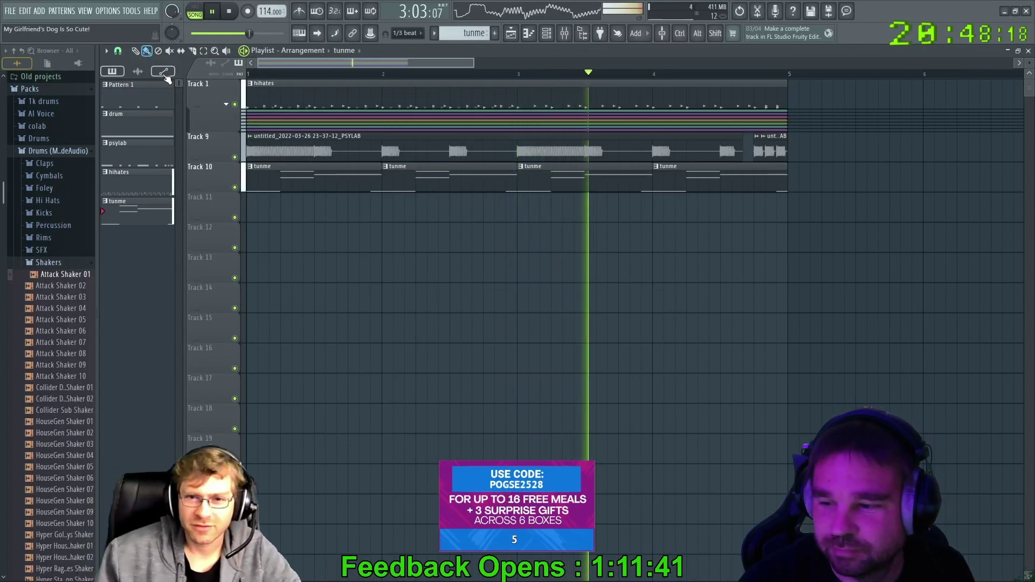
key("space")
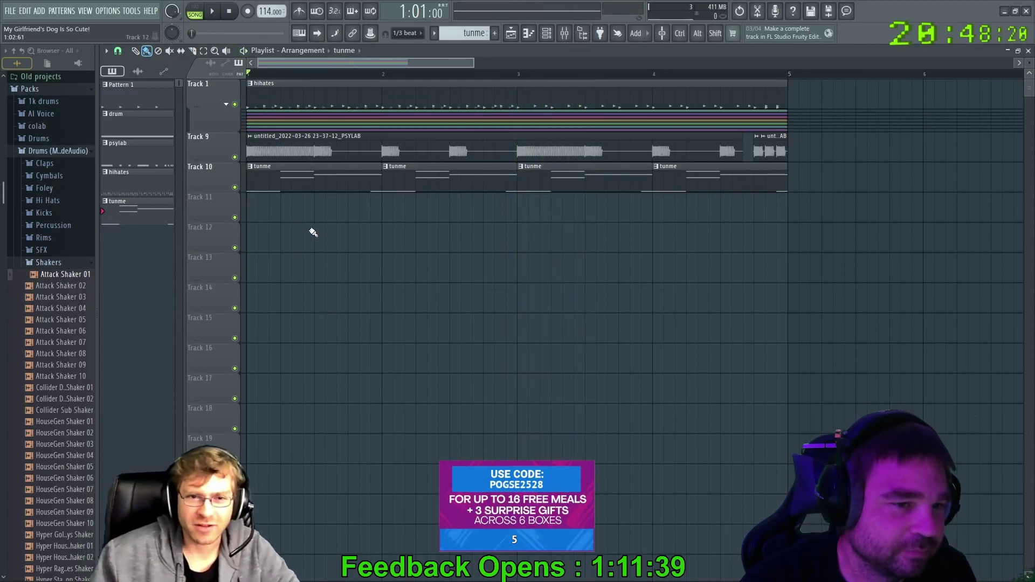
Reopen the tunme clip in the piano roll and delete the short C2 note at the end of bar 1
double_click(335, 192)
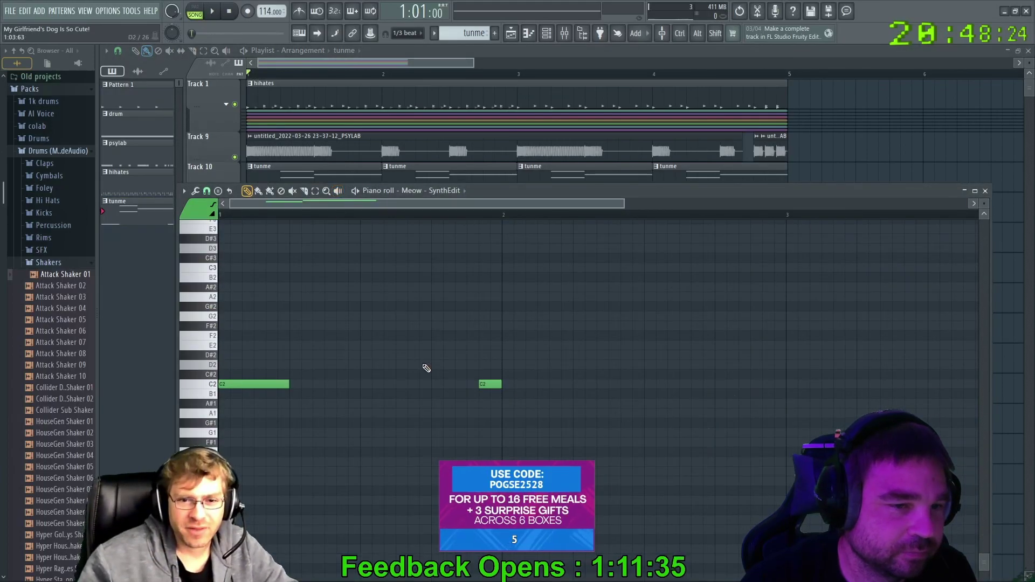
scroll(426, 368, "up", 3)
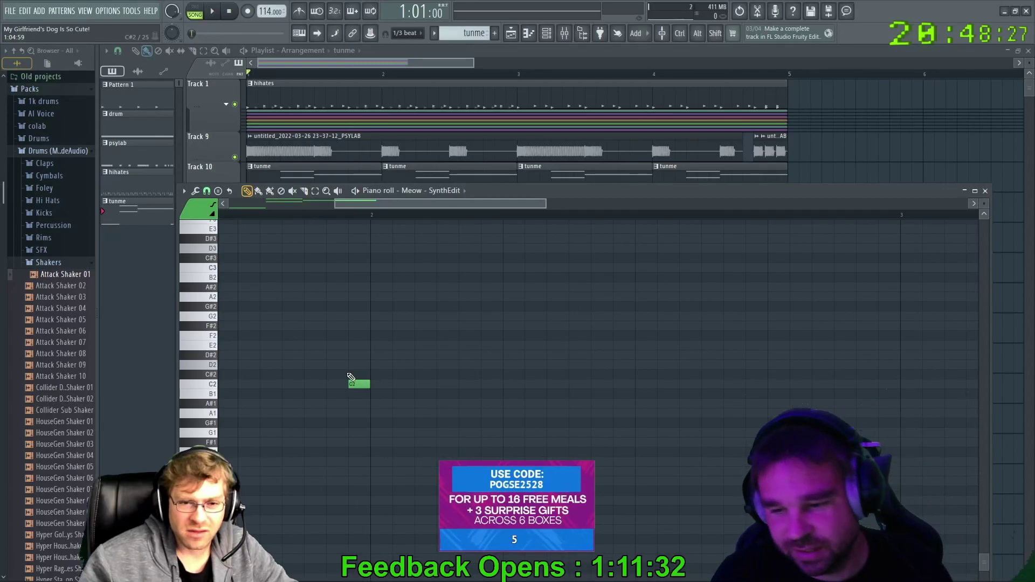
key("space")
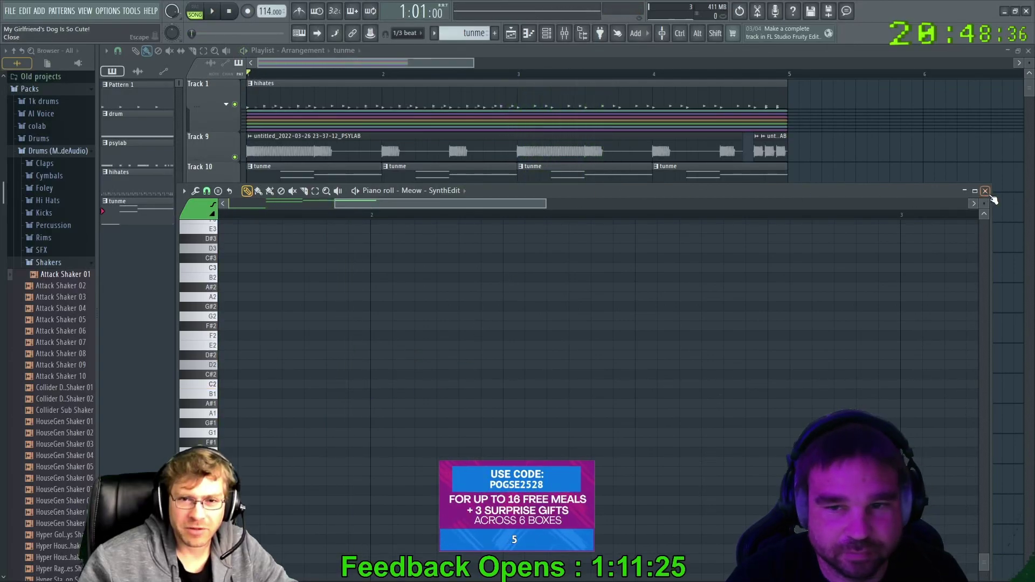
Add a short D5 note at the start of beat 4 in bar 1 and play the arrangement
scroll(261, 415, "up", 8)
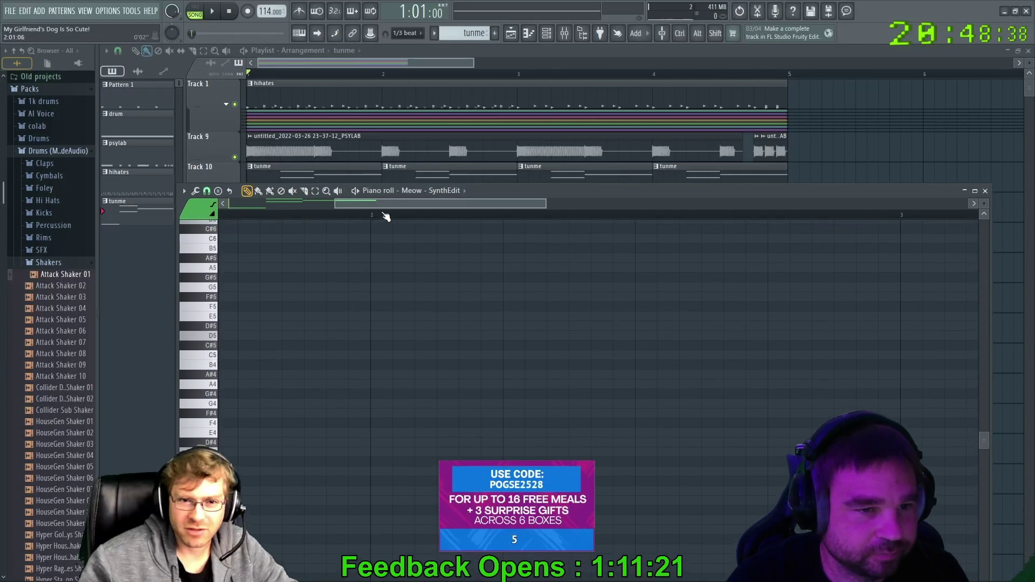
scroll(383, 215, "left", 5)
scroll(459, 381, "up", 6)
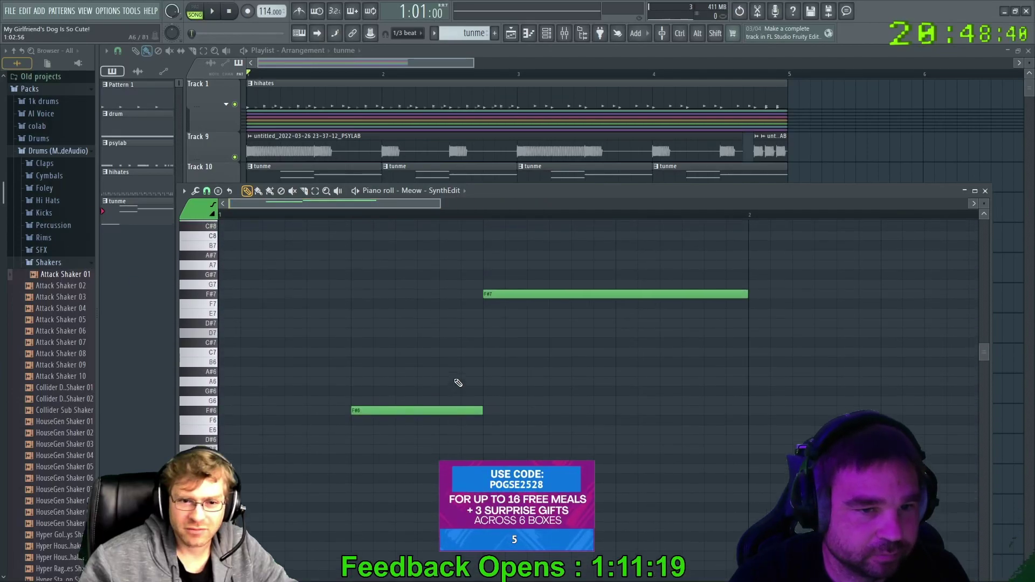
scroll(487, 392, "down", 3, "ctrl")
scroll(394, 393, "down", 4)
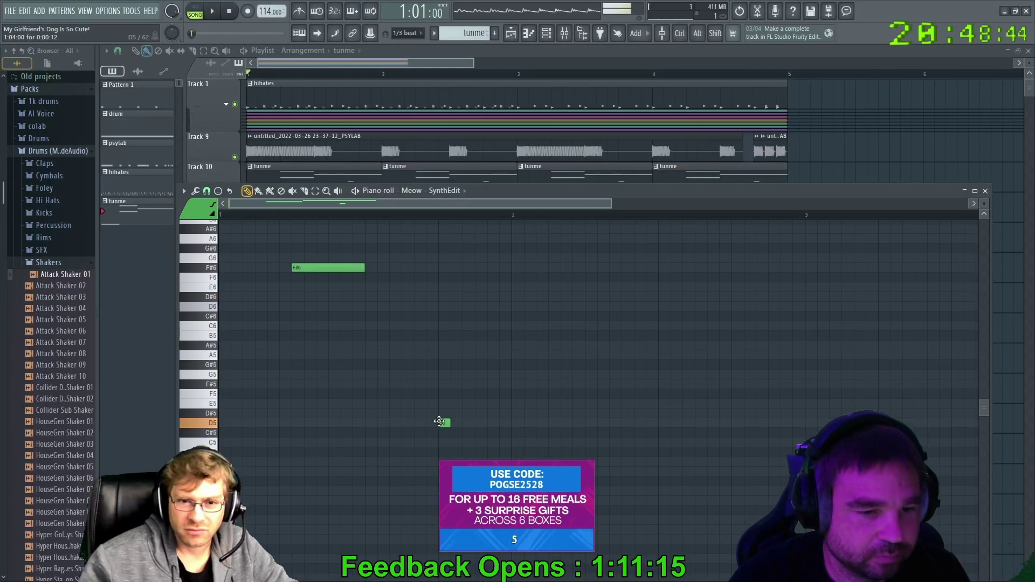
key("space")
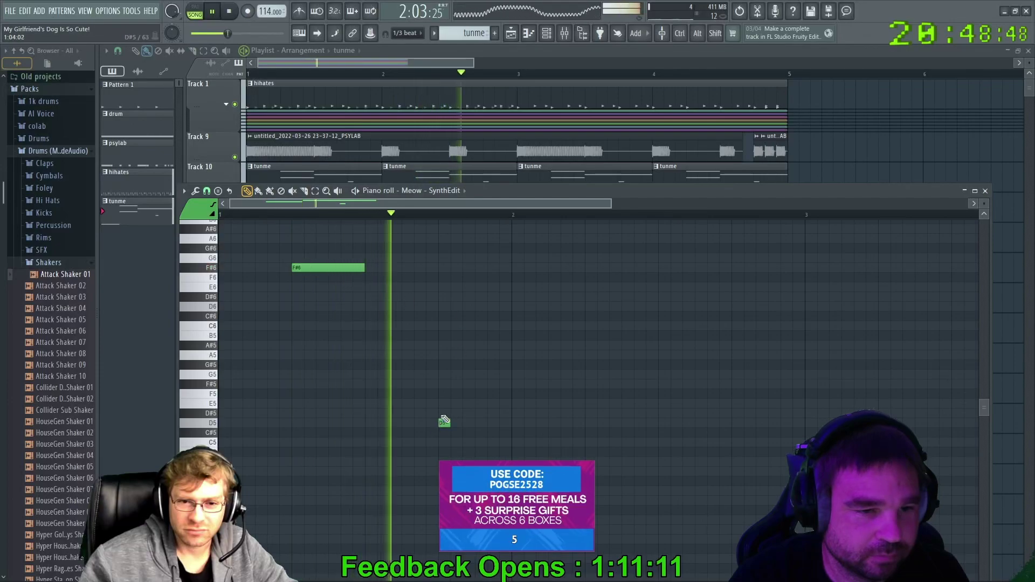
Try the D5 note at half a beat long, and shorten it back to 12 ticks
left_click_drag(452, 423, 475, 423)
scroll(478, 430, "down", 4)
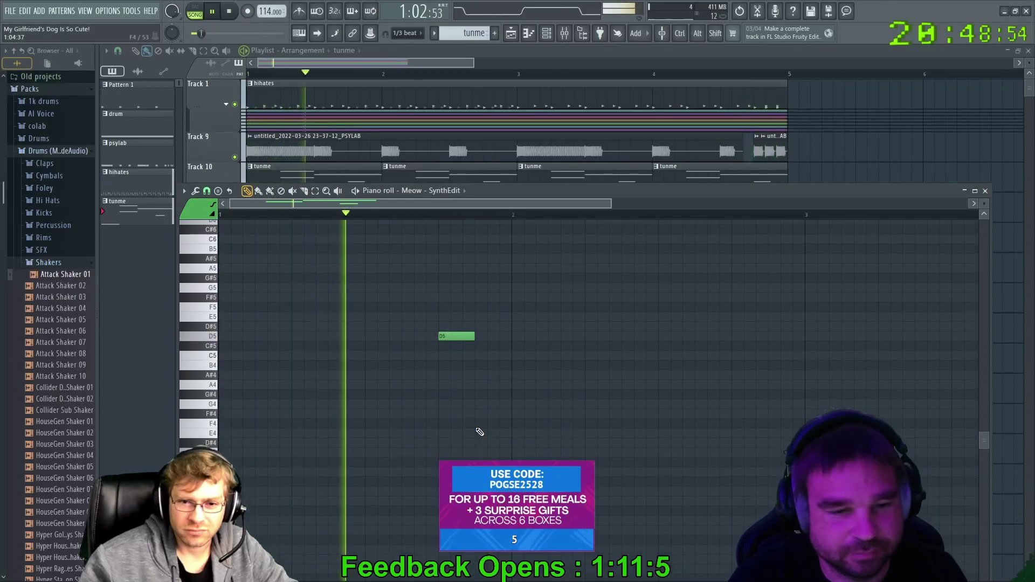
scroll(478, 458, "down", 3)
scroll(464, 257, "up", 2)
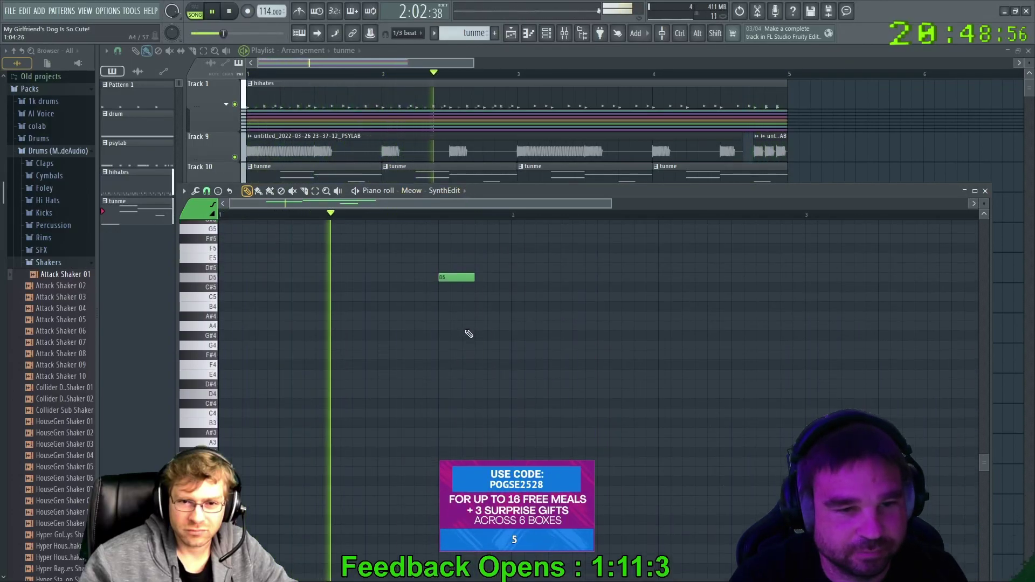
left_click_drag(474, 277, 451, 277)
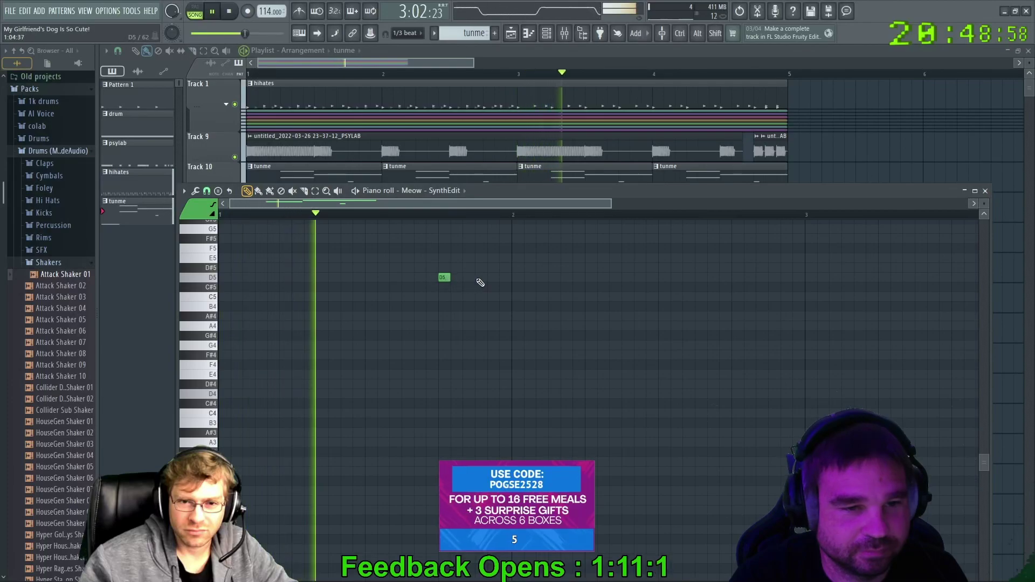
Build a group of three short D5 notes in beat 4 of bar 1 and transpose them to F#5
left_click(478, 277)
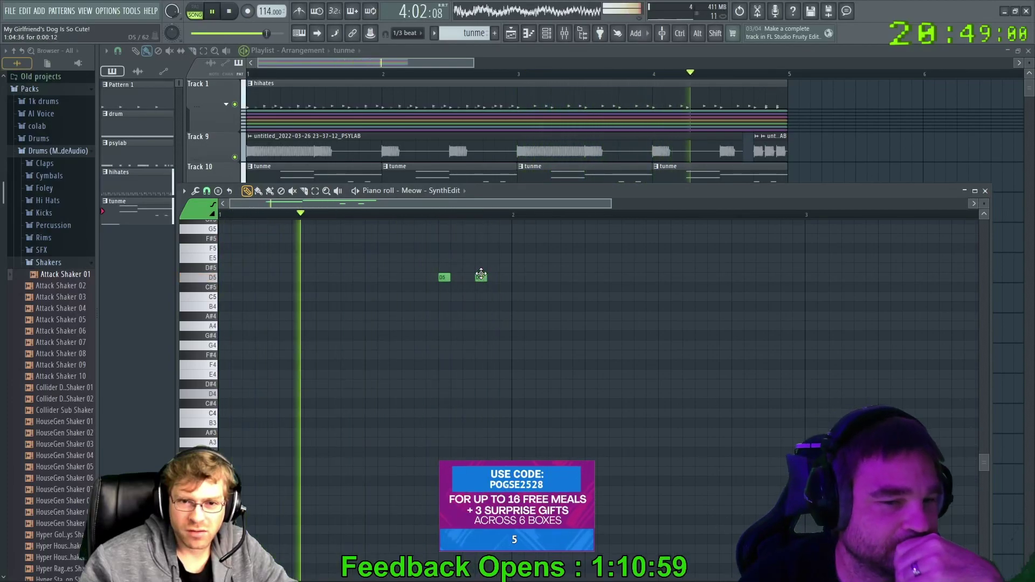
key("ctrl")
scroll(455, 299, "up", 3)
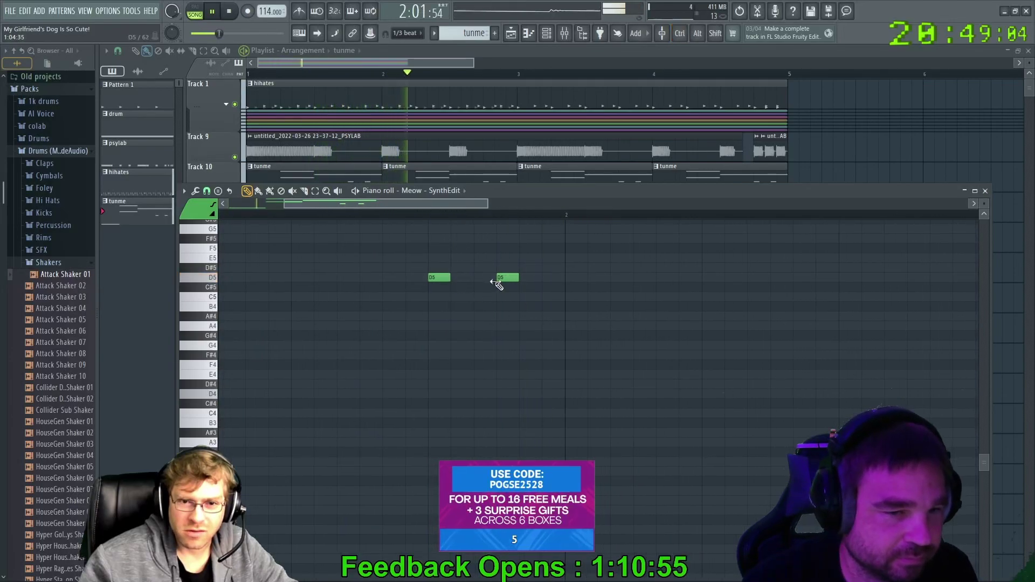
left_click(524, 277)
left_click_drag(555, 270, 390, 325)
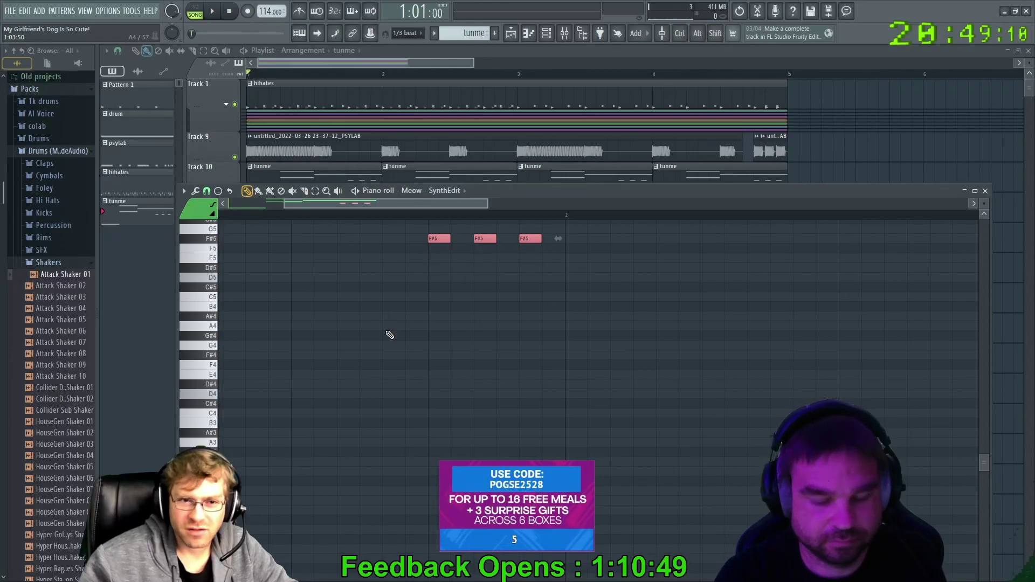
Try the three short notes an octave higher at F#6, and delete all three of them
scroll(455, 362, "up", 6)
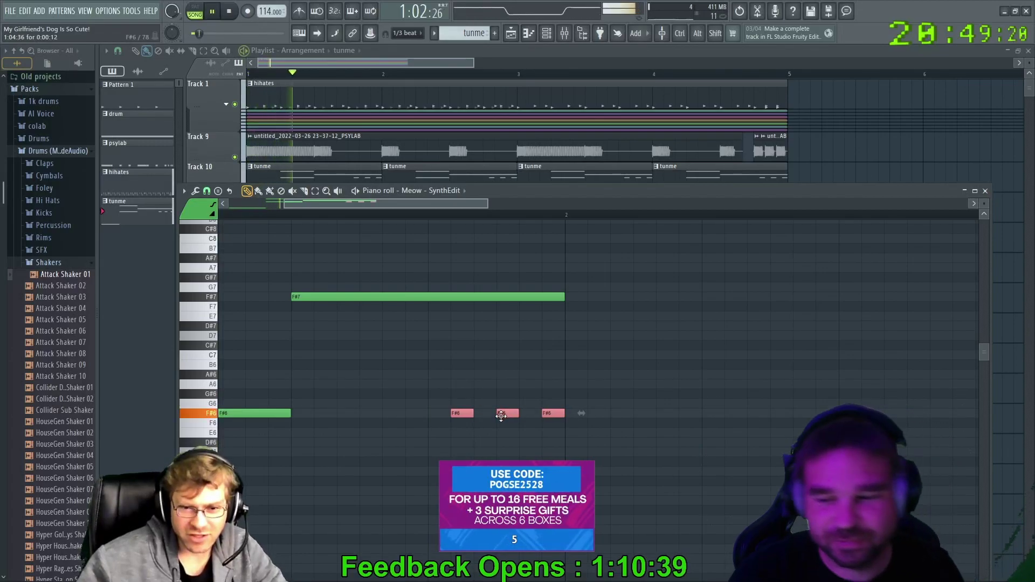
right_click(454, 413)
right_click(507, 412)
right_click(553, 412)
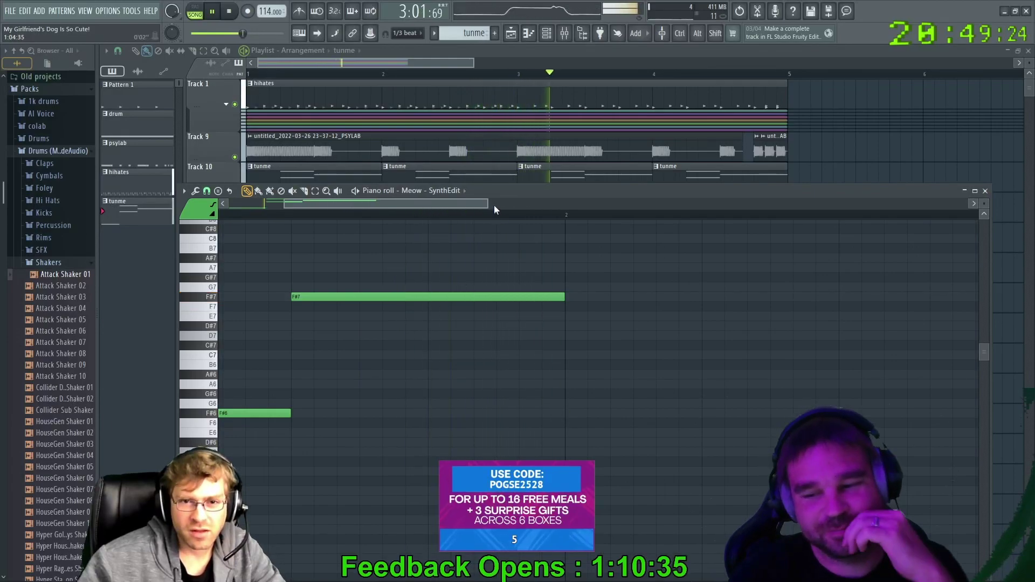
Select all notes in bar 1 and duplicate them around bar 3, transposed up six semitones so F#7 becomes C8
left_click_drag(494, 205, 617, 205)
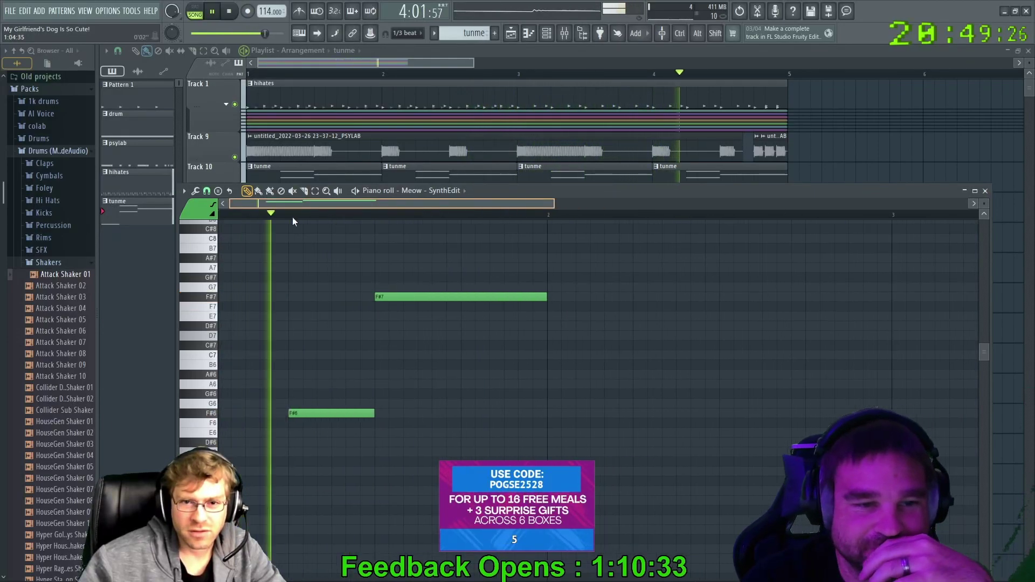
scroll(420, 474, "down", 3)
scroll(426, 539, "up", 4)
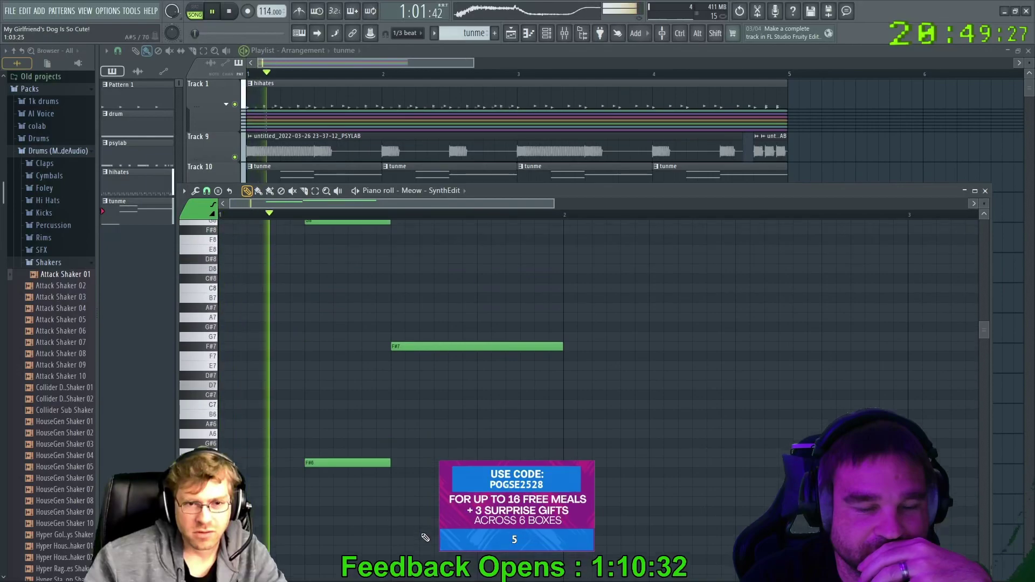
scroll(426, 533, "up", 1)
key("ctrl+a")
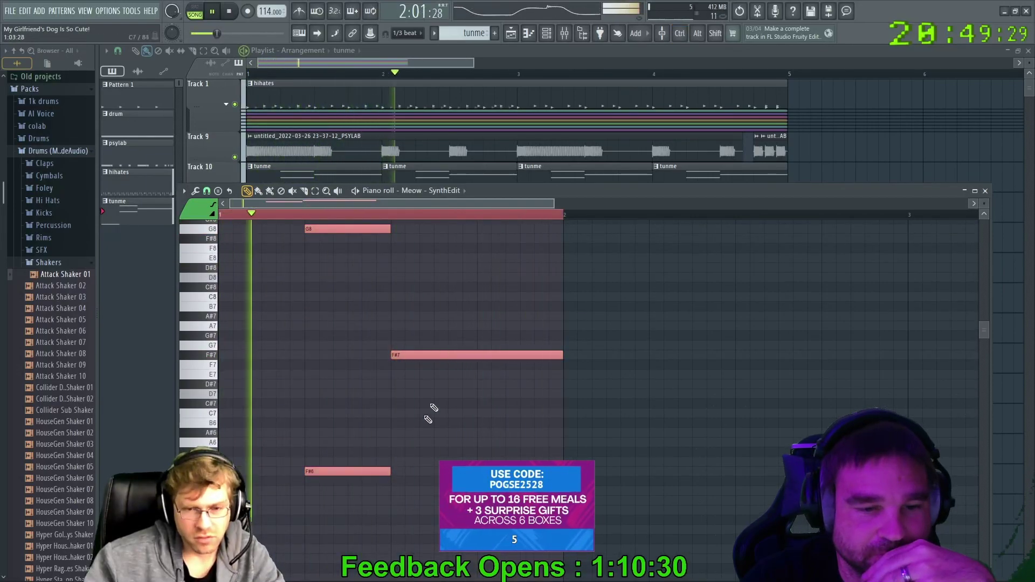
left_click_drag(446, 355, 857, 299)
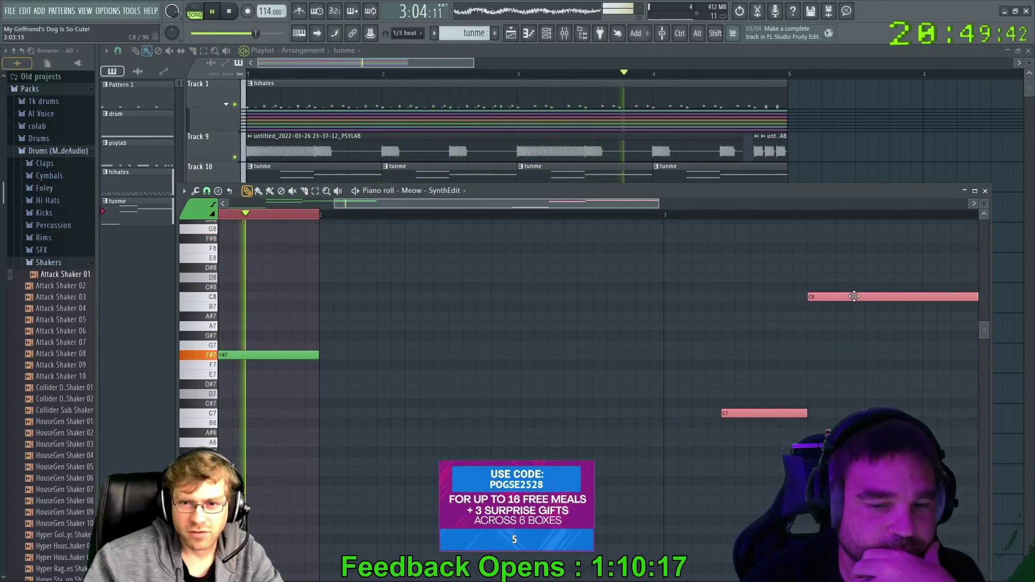
Move the duplicated notes back along the timeline so the transposed phrase starts at bar 2
scroll(682, 405, "down", 4)
scroll(681, 405, "down", 2)
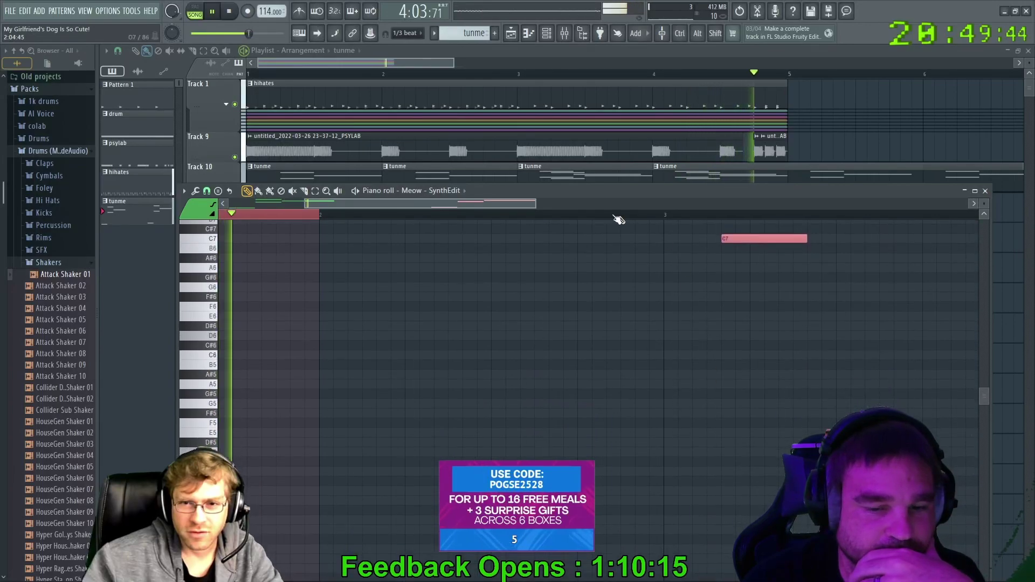
left_click_drag(532, 204, 840, 205)
left_click_drag(592, 239, 403, 239)
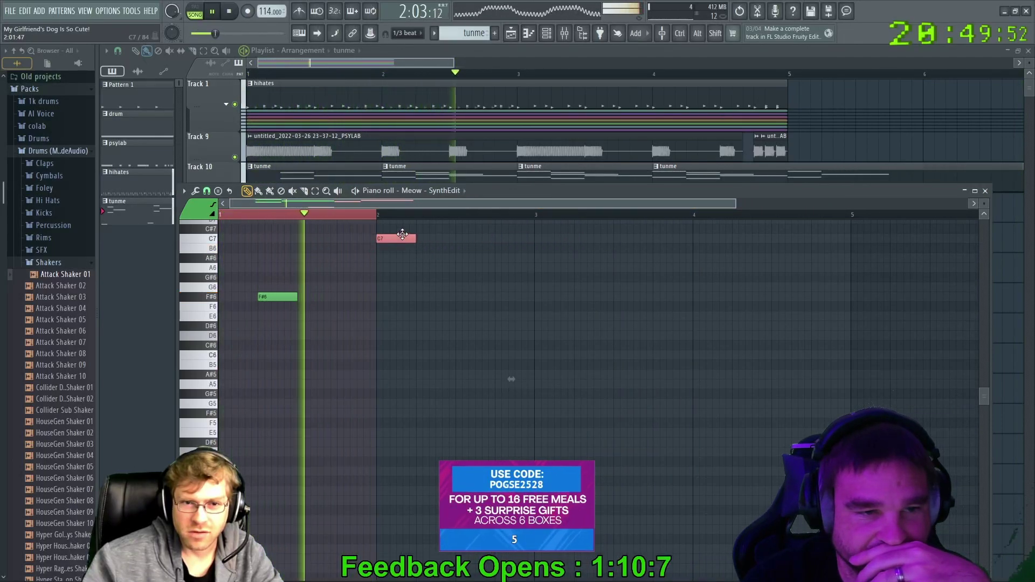
scroll(403, 242, "up", 5)
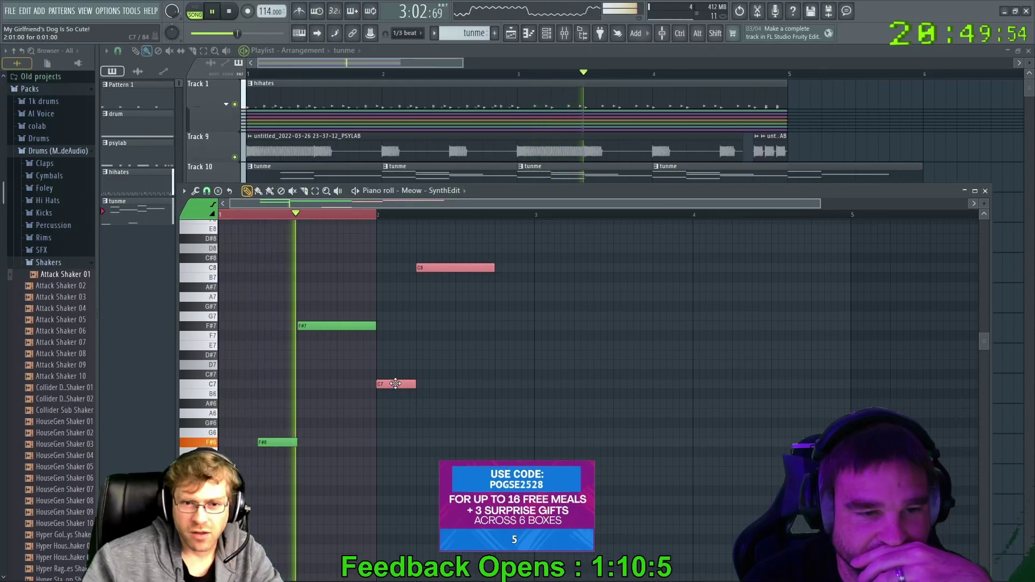
scroll(398, 388, "up", 2)
scroll(401, 388, "down", 5)
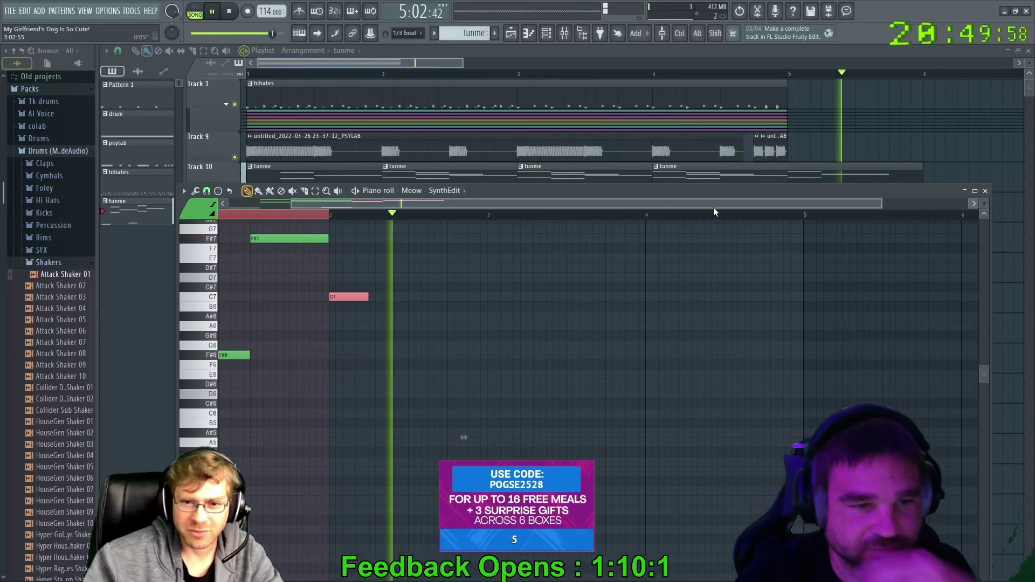
key("space")
scroll(713, 207, "right", 5)
left_click_drag(561, 202, 305, 205)
scroll(350, 353, "down", 2)
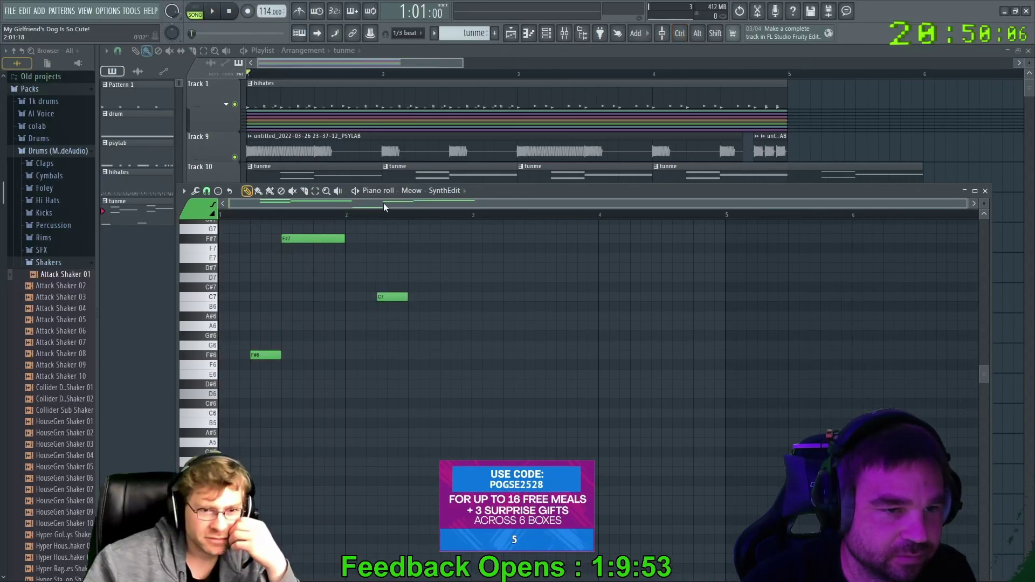
Play the arrangement and check the low and high notes of the two-bar tunme melody in the piano roll
scroll(364, 386, "down", 10)
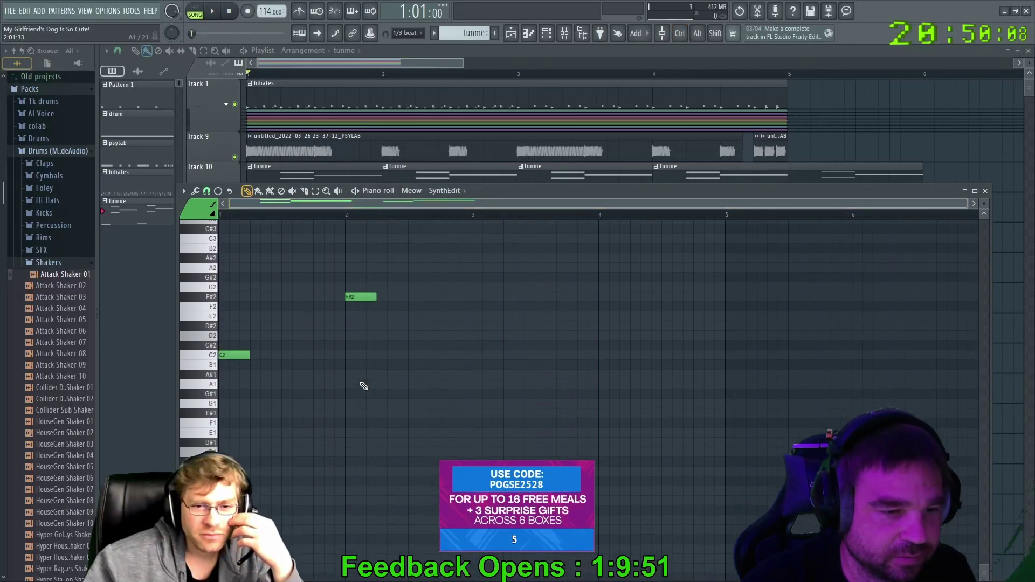
key("space")
scroll(385, 377, "up", 2)
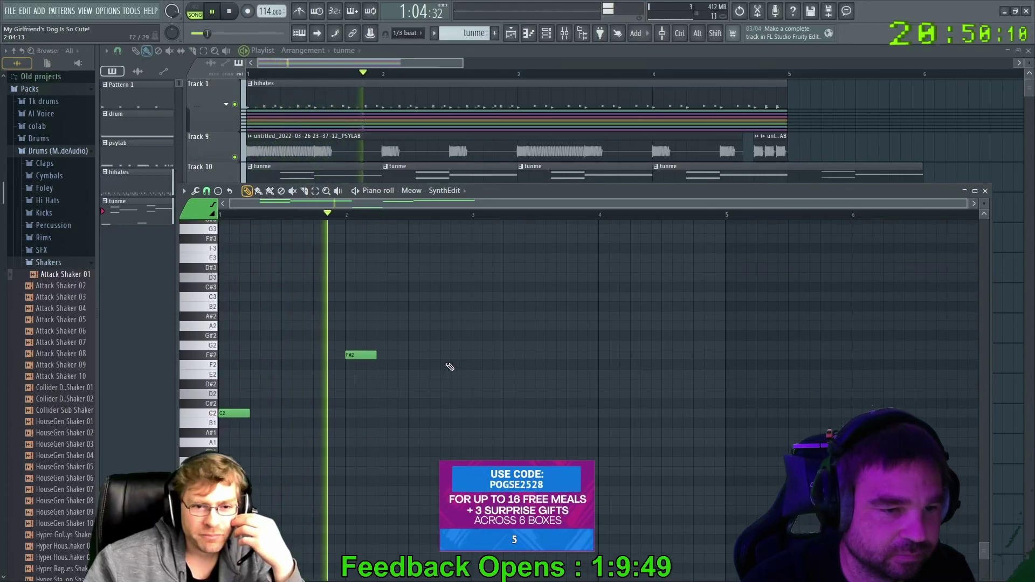
scroll(450, 367, "up", 10)
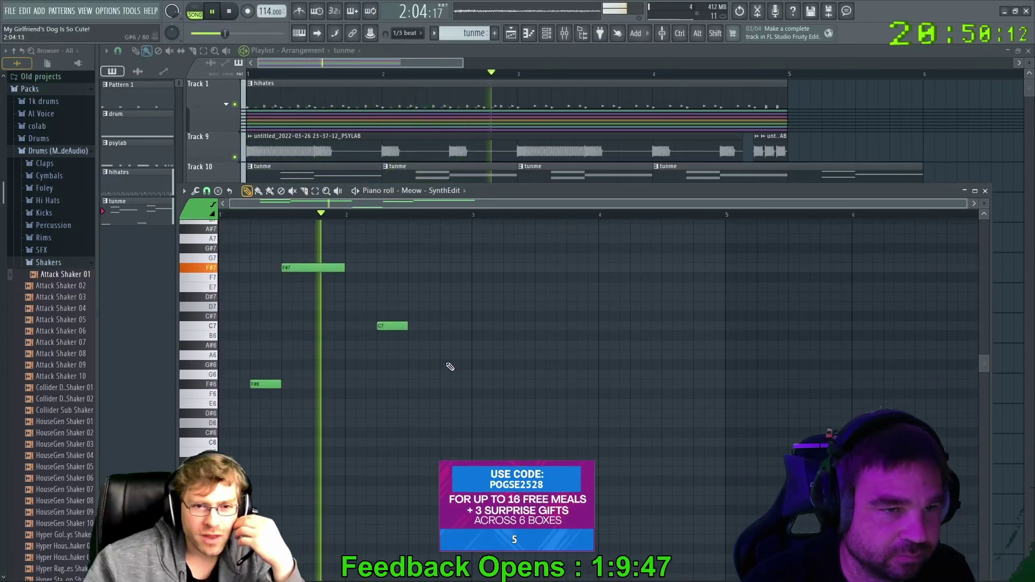
key("space")
Close the piano roll, delete the overlapping tunme clips after the first on Track 10, and place one tunme clip at bar 3
left_click(985, 191)
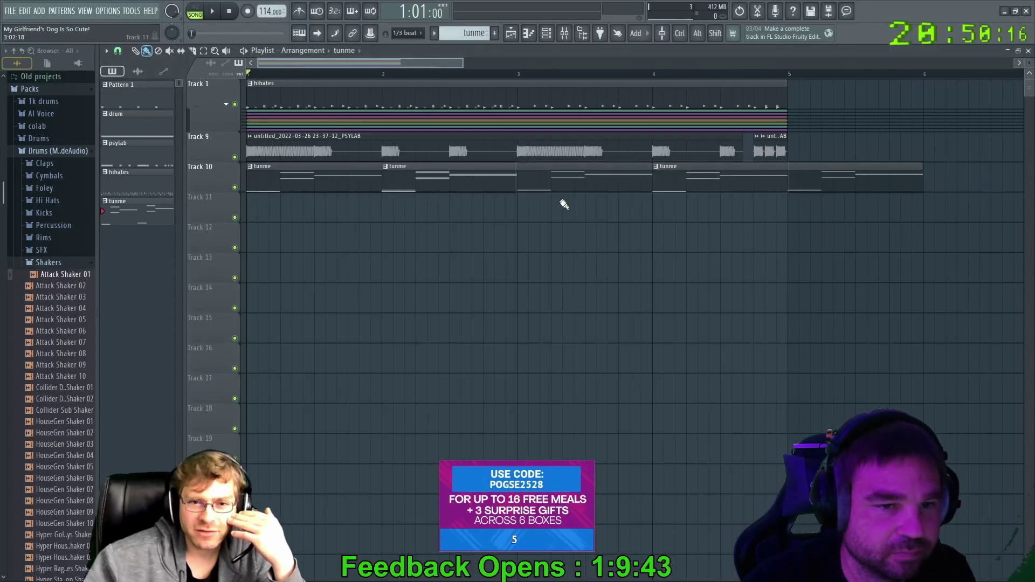
right_click(809, 186)
right_click(492, 189)
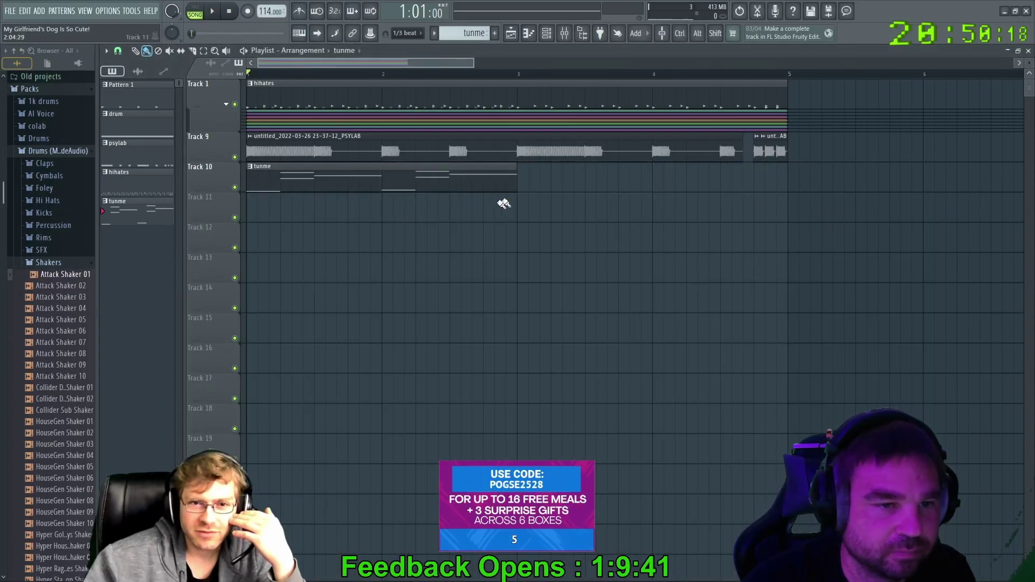
left_click(541, 179)
Play the rearranged tunme clips from the start, stop playback and deselect the clip at bar 3
key("space")
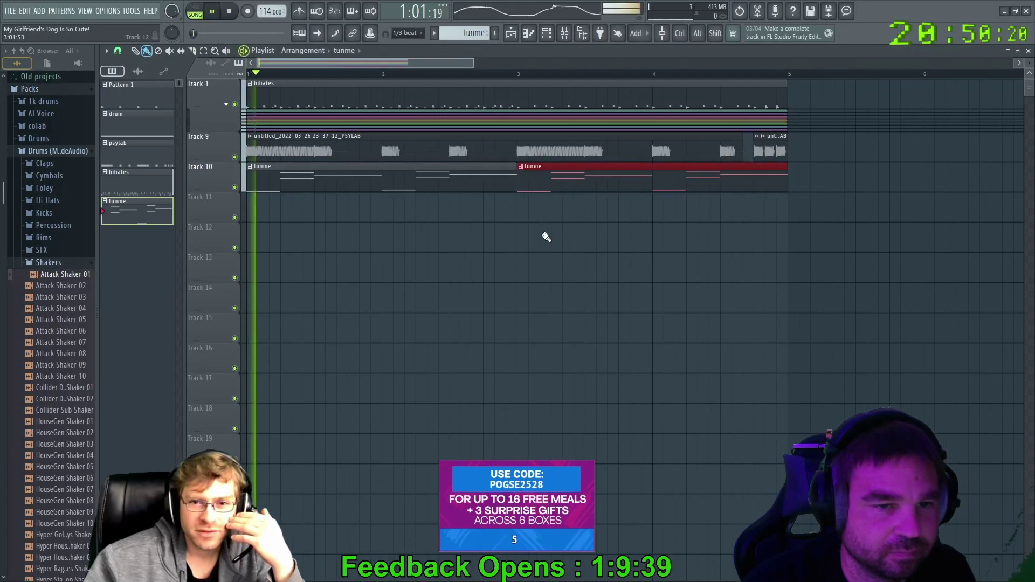
key("space")
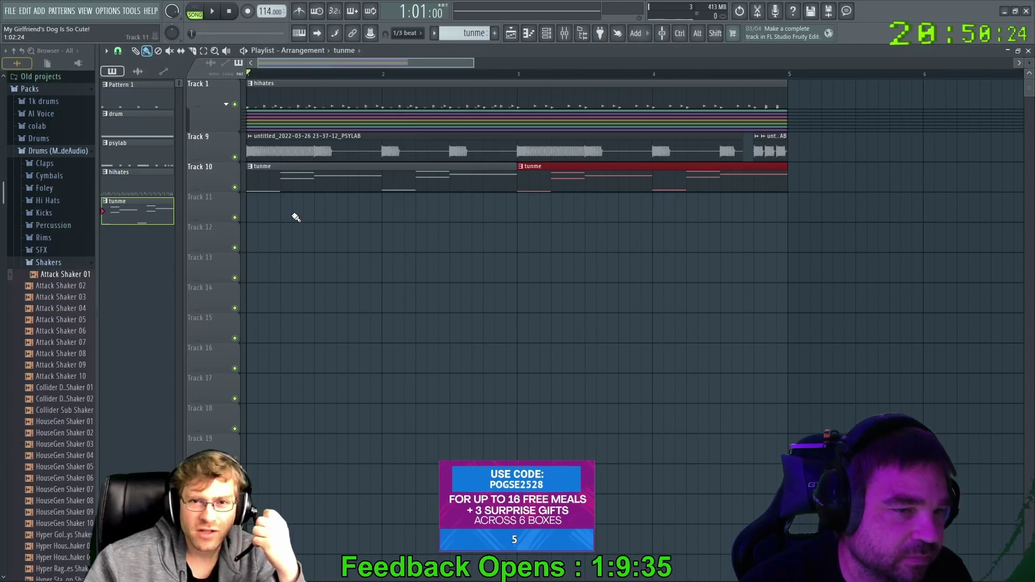
left_click(295, 184)
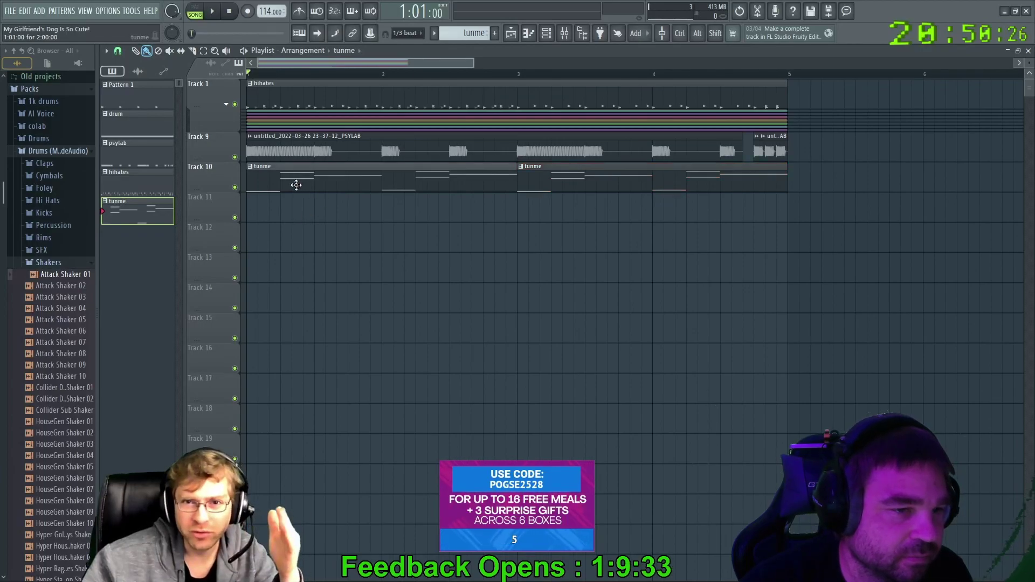
Open the first tunme clip on Track 10 in the piano roll, move its window higher and focus on the bar 1 notes
double_click(300, 189)
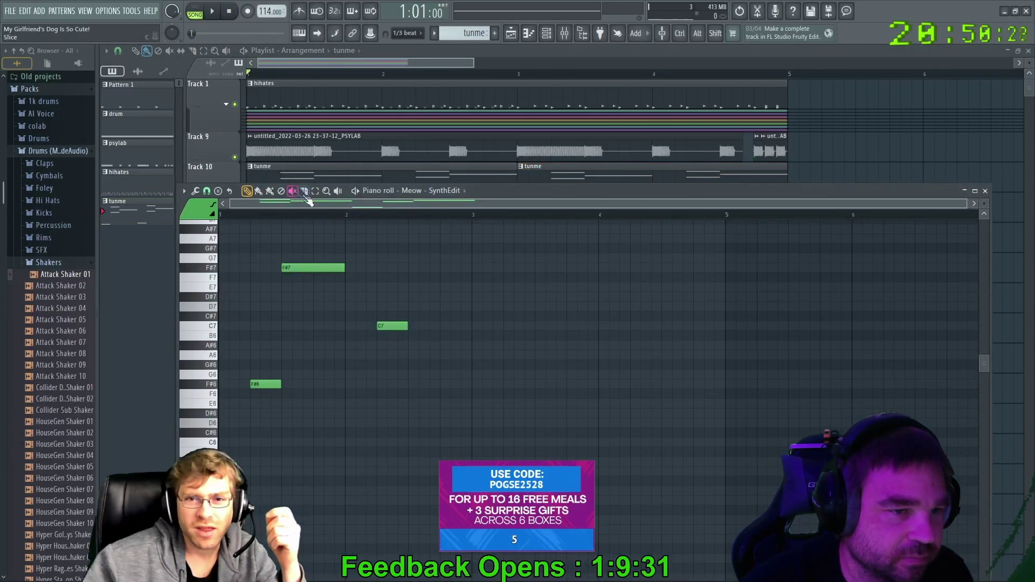
left_click_drag(531, 193, 456, 95)
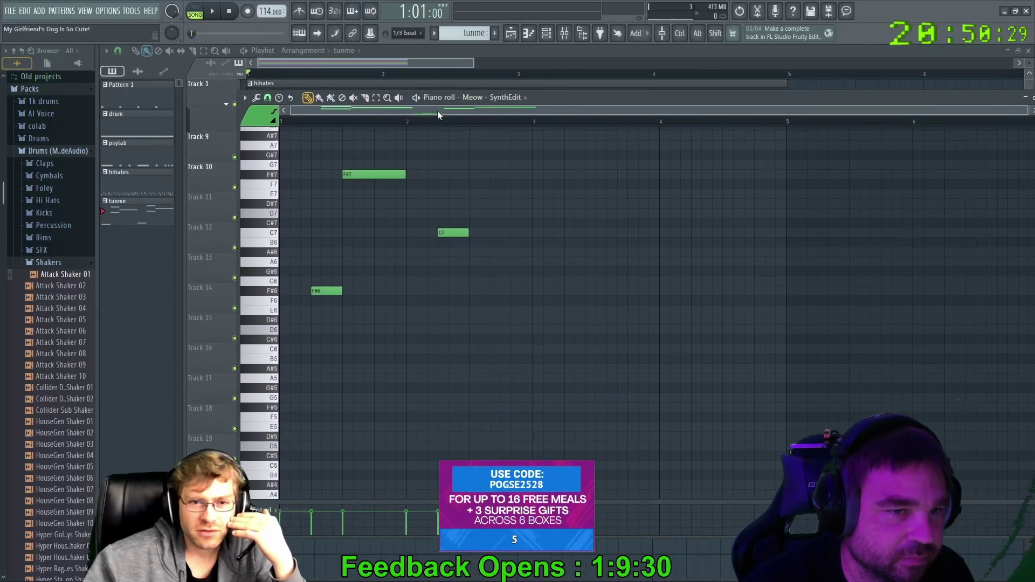
scroll(351, 237, "up", 6)
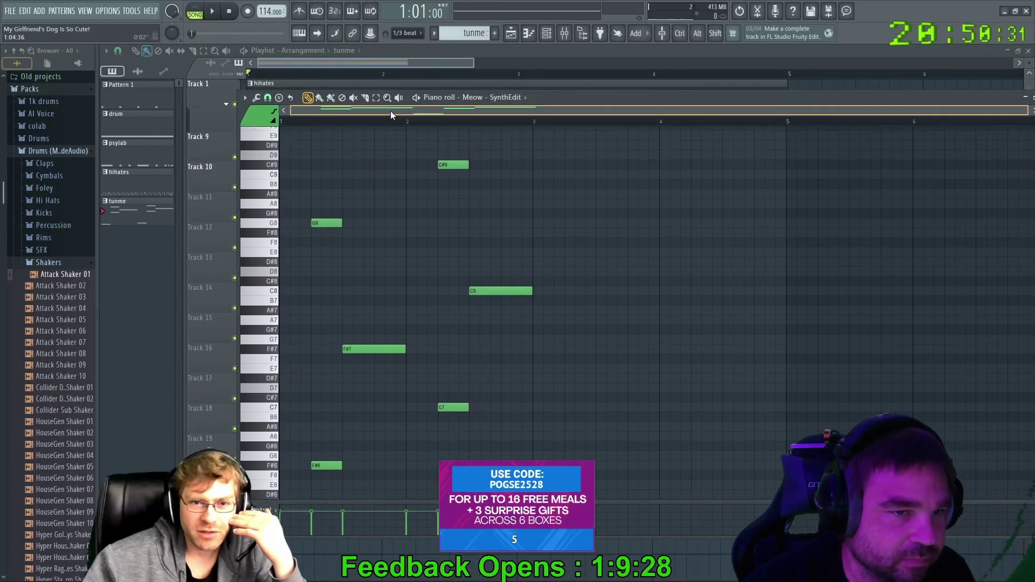
key("ctrl")
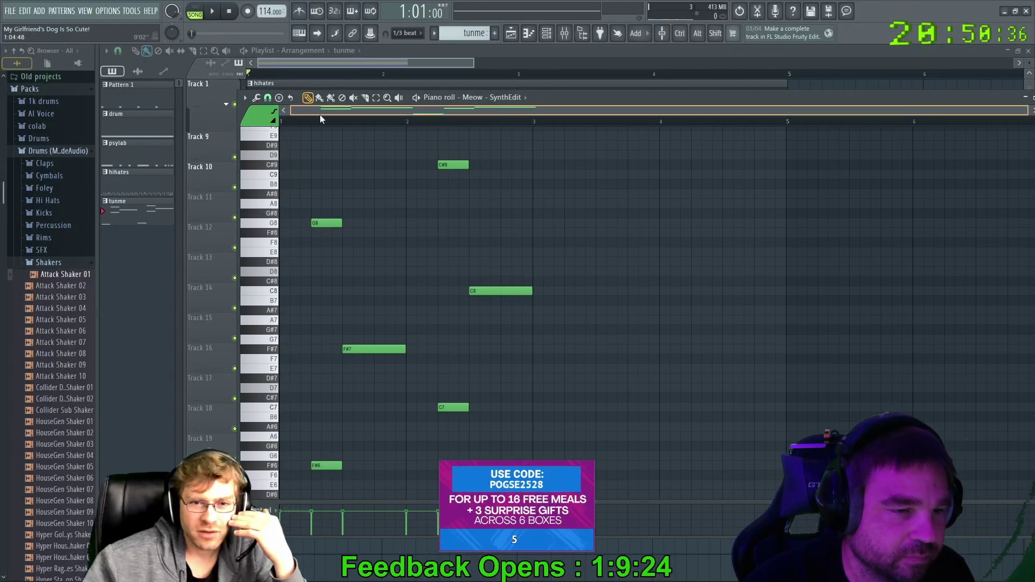
scroll(311, 305, "up", 6)
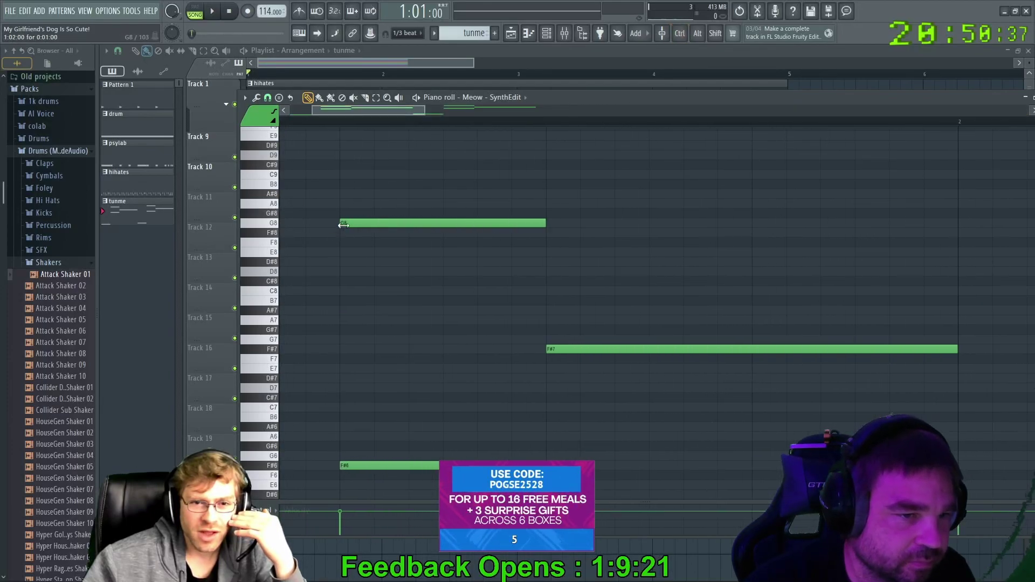
Try a slightly later start for the G8 note in bar 1, play it back, and restore the note's original start
left_click_drag(340, 223, 374, 226)
key("space")
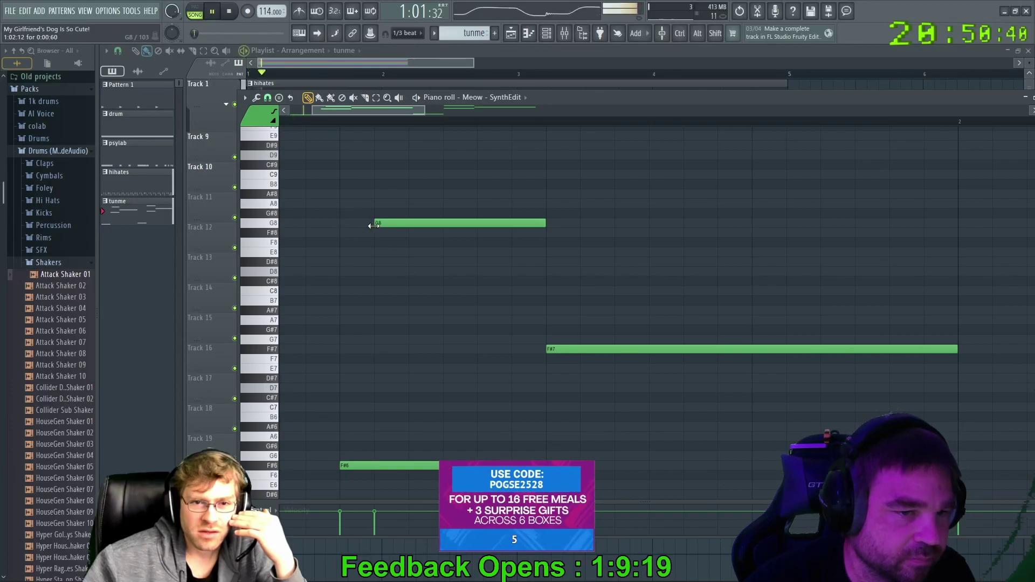
key("space")
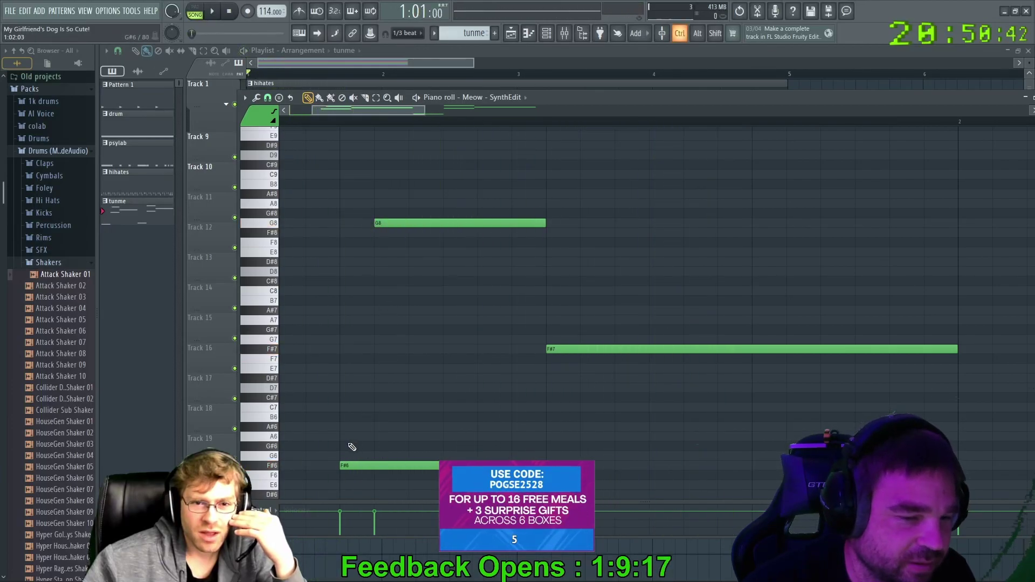
scroll(369, 211, "down", 2)
left_click_drag(368, 223, 341, 223)
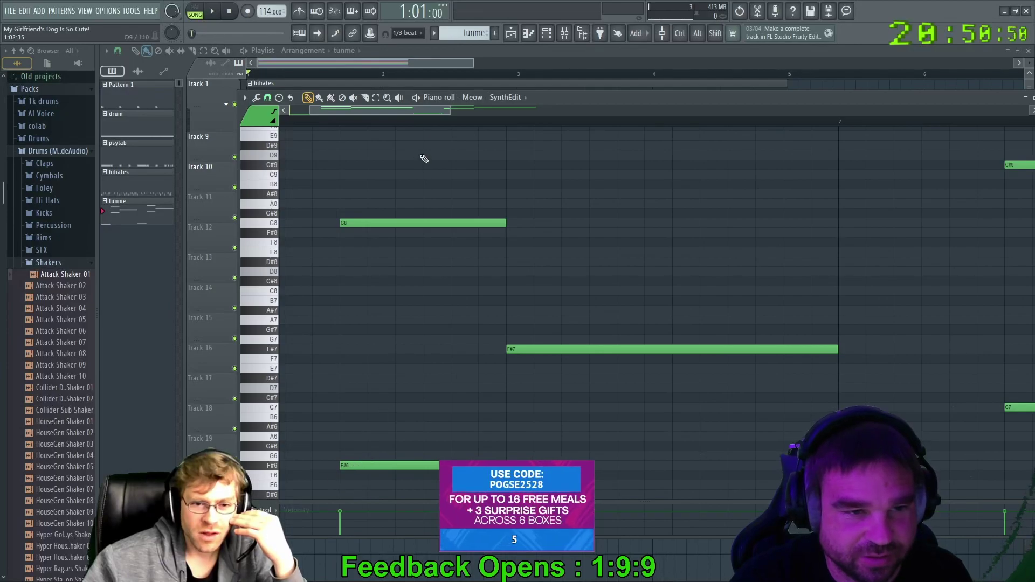
scroll(334, 246, "up", 2, "ctrl")
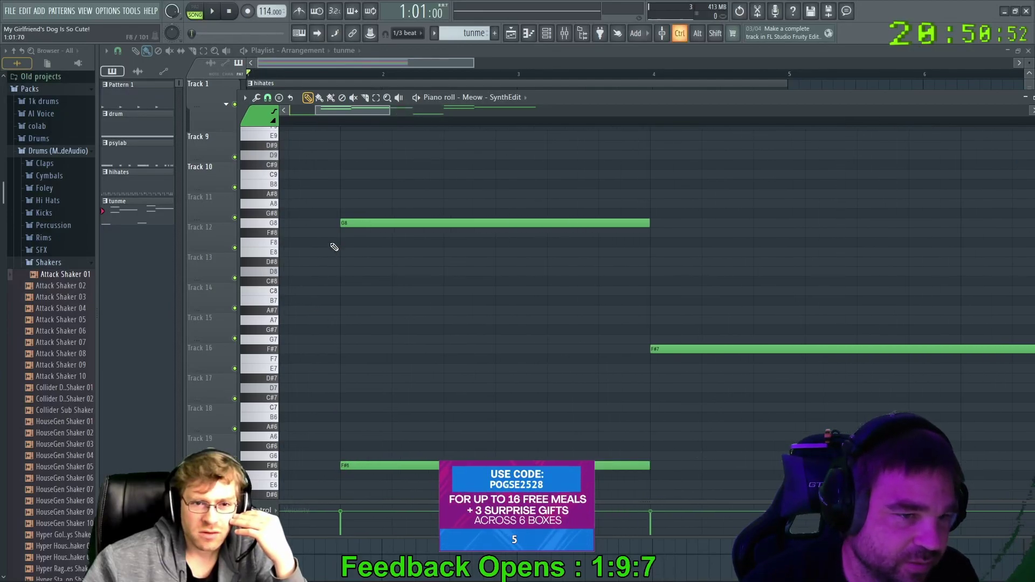
left_click_drag(340, 223, 344, 224)
scroll(376, 323, "down", 4, "ctrl")
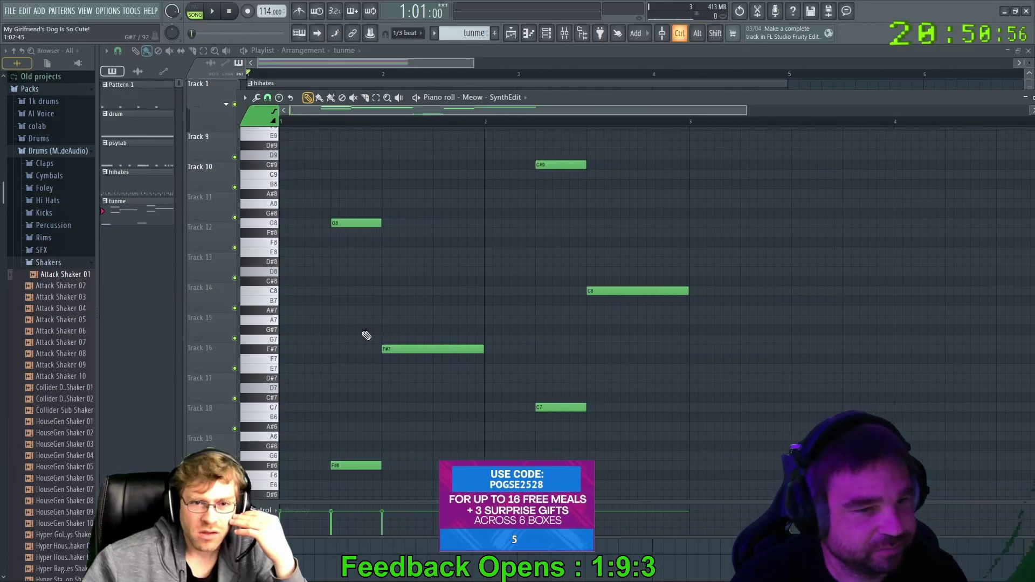
Play the arrangement and compare the bar 1 and bar 2 notes of the tunme melody across the high and low octaves
key("space")
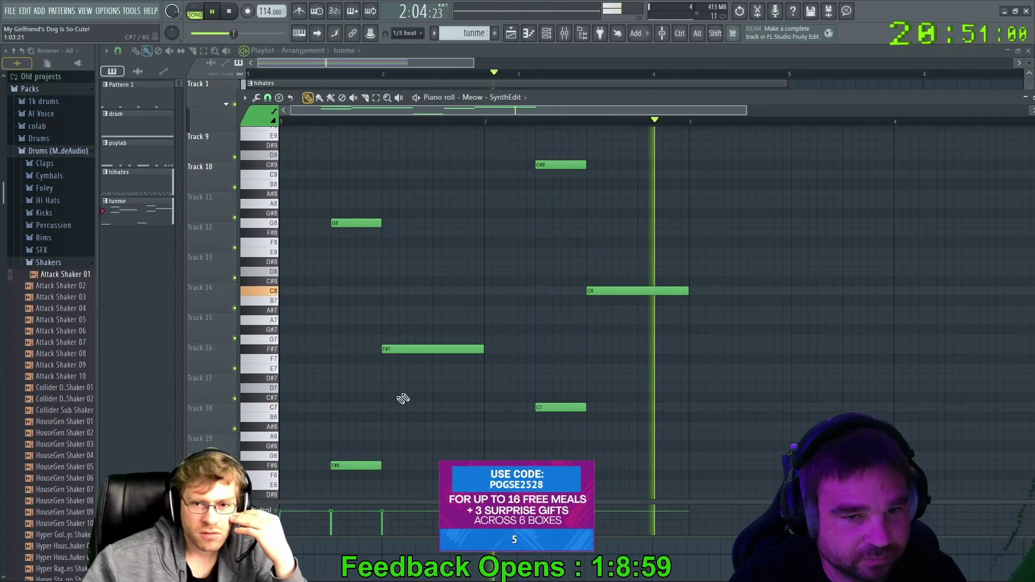
scroll(602, 289, "down", 5)
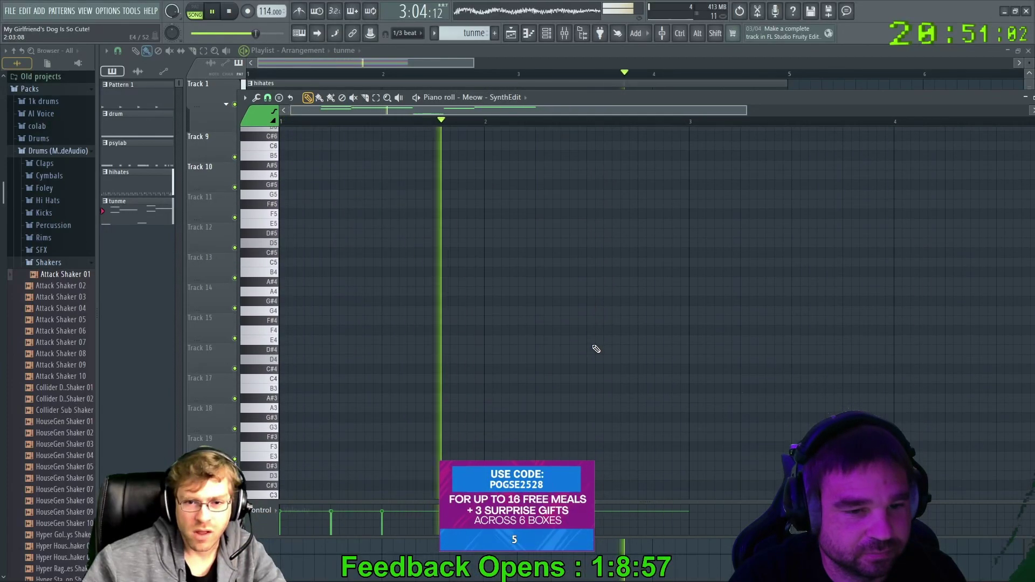
scroll(600, 350, "up", 5)
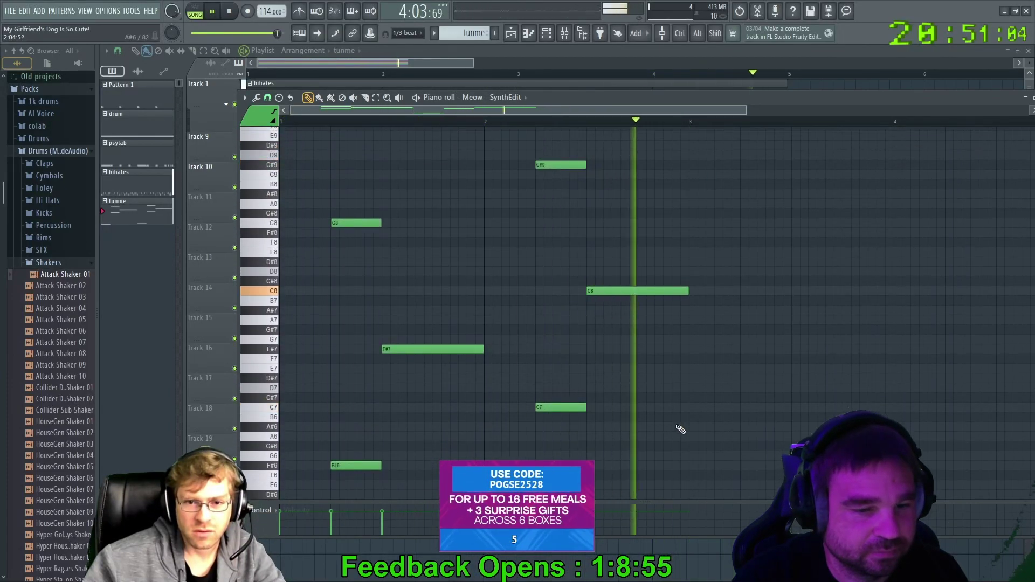
scroll(746, 447, "up", 1)
scroll(746, 447, "down", 2)
scroll(746, 447, "up", 2)
scroll(747, 446, "down", 9)
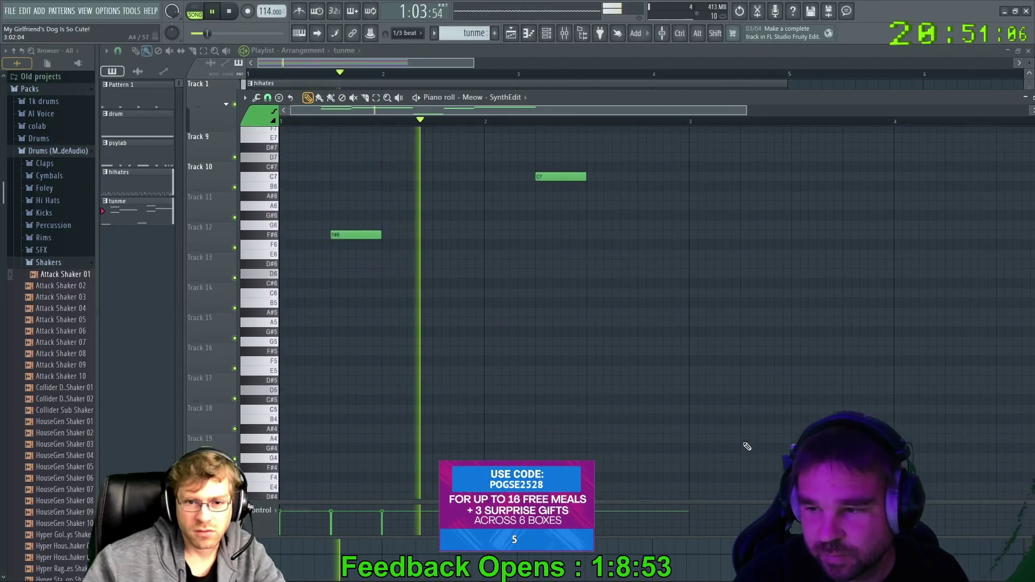
scroll(746, 447, "down", 2)
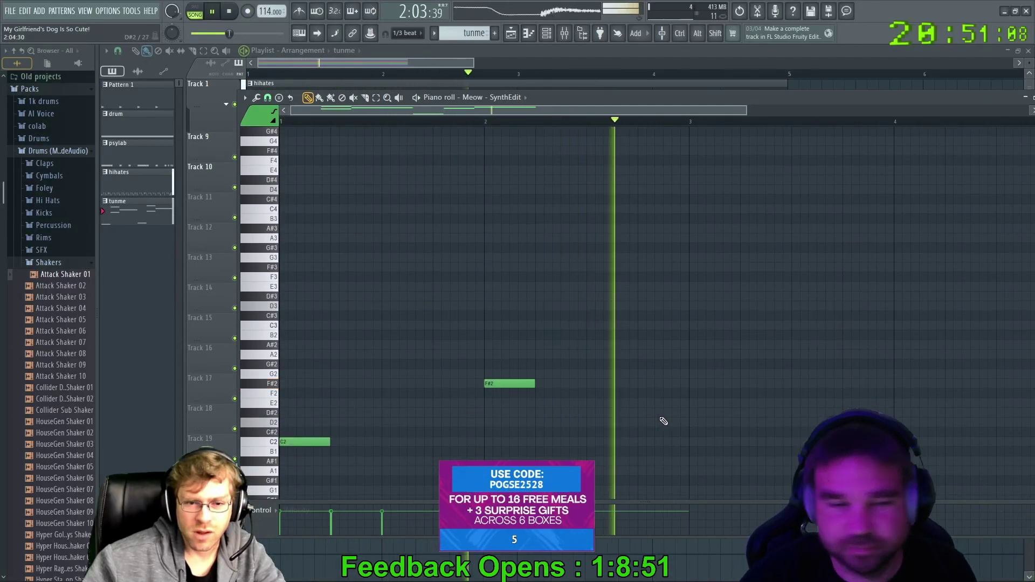
Select all the bar 2 notes and transpose them down six semitones to match the pitches of bar 1
left_click_drag(735, 433, 514, 215)
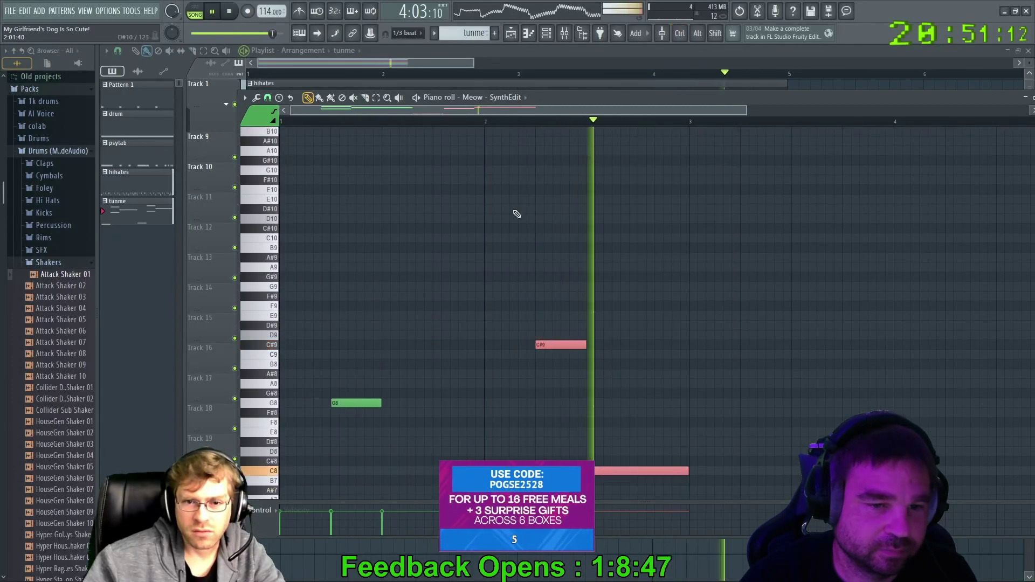
scroll(538, 307, "down", 7)
scroll(542, 312, "down", 1)
scroll(547, 285, "up", 2)
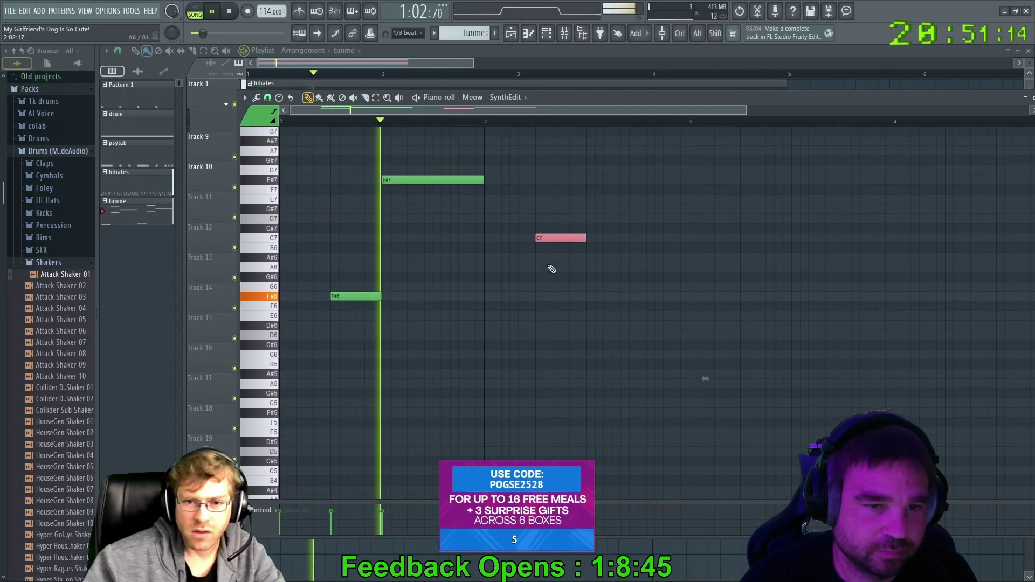
left_click_drag(548, 237, 556, 300)
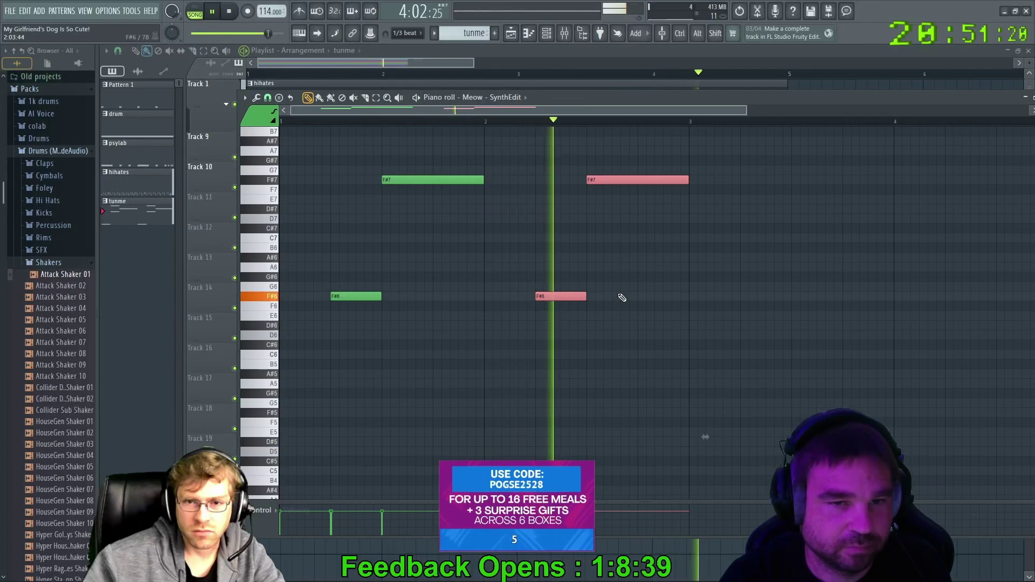
Deselect the notes and add three short rising notes, B7, E8 and G8, at the end of bar 2
scroll(619, 296, "up", 5)
mouse_move(688, 325)
left_mouse_down()
mouse_move(647, 326)
mouse_move(688, 326)
left_mouse_up()
left_click(641, 276)
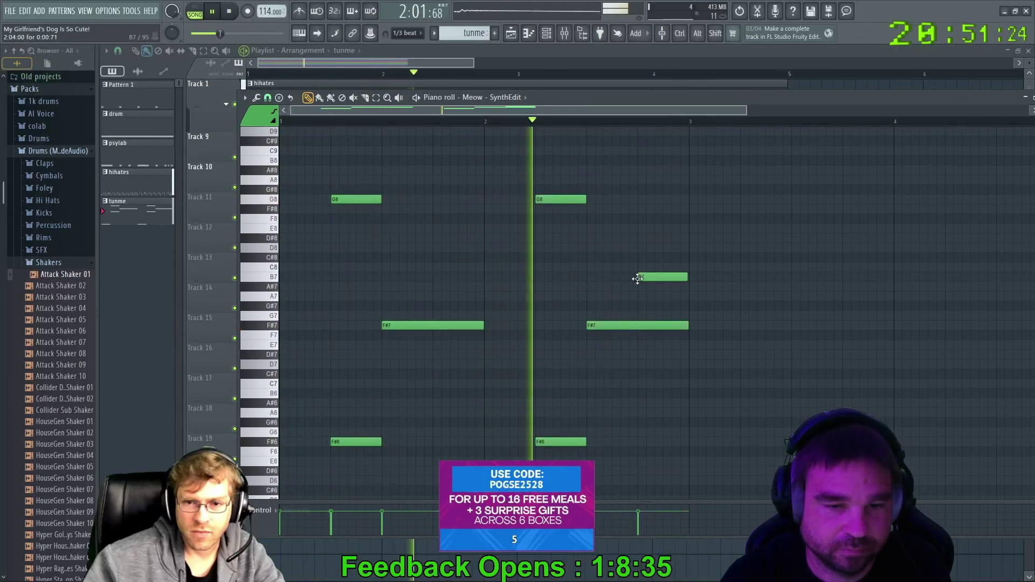
right_click(661, 277)
left_click(641, 276)
left_click_drag(686, 276, 653, 276)
left_click(659, 228)
left_click(677, 199)
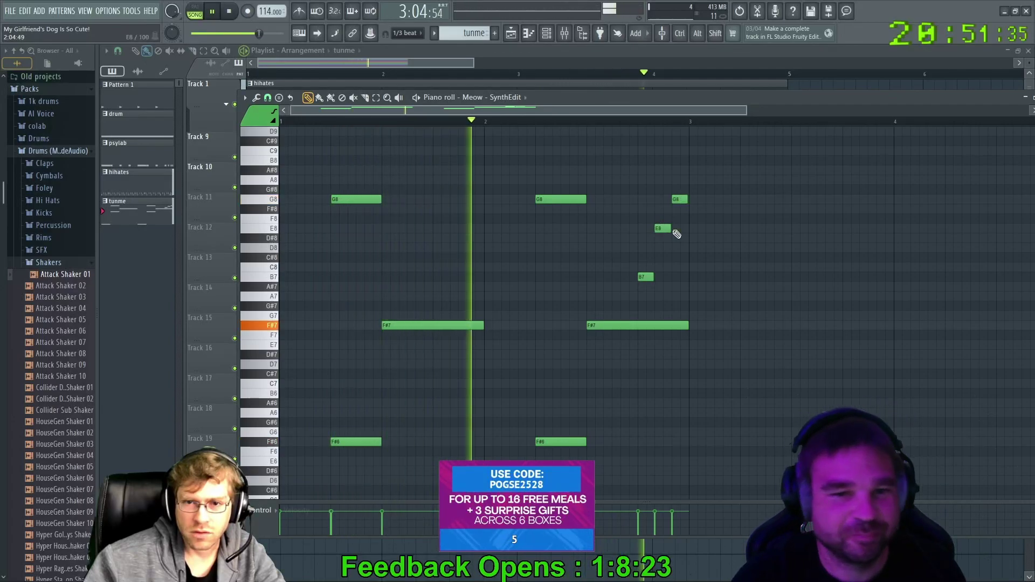
Lower the short E8 note to D#8, then delete the three short rising notes at the end of bar 2
left_click_drag(662, 229, 662, 237)
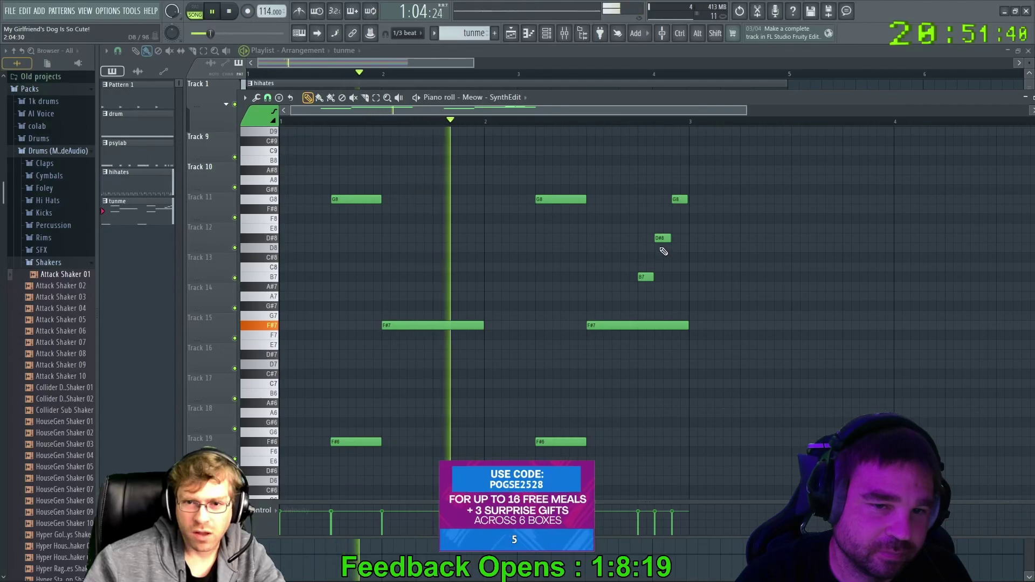
right_click(645, 277)
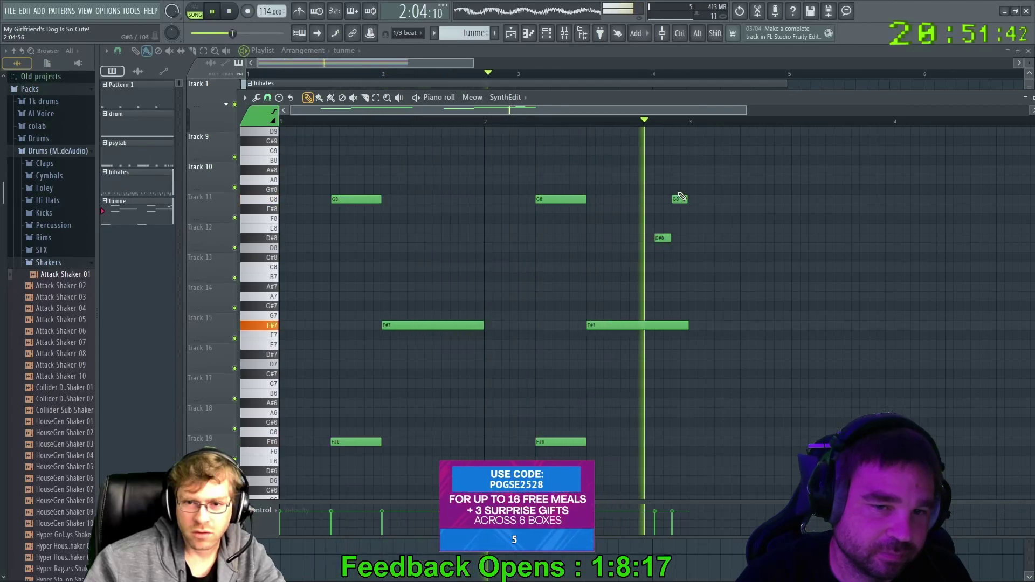
right_click(679, 198)
Place three consecutive short F#6 notes at the end of bar 2 and lower each of them to G5
scroll(671, 275, "down", 4)
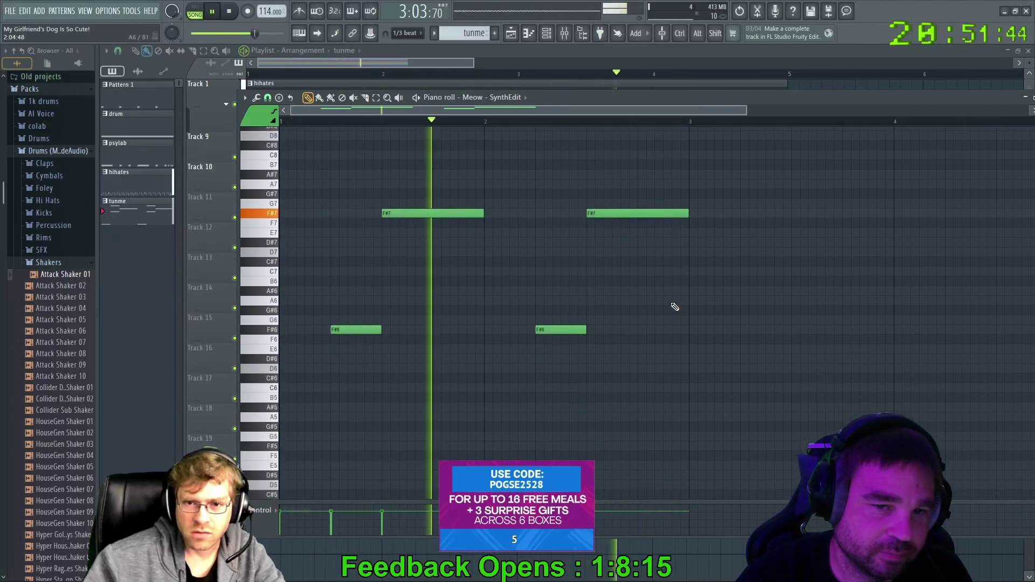
left_click(643, 326)
left_click(668, 325)
left_click(673, 326)
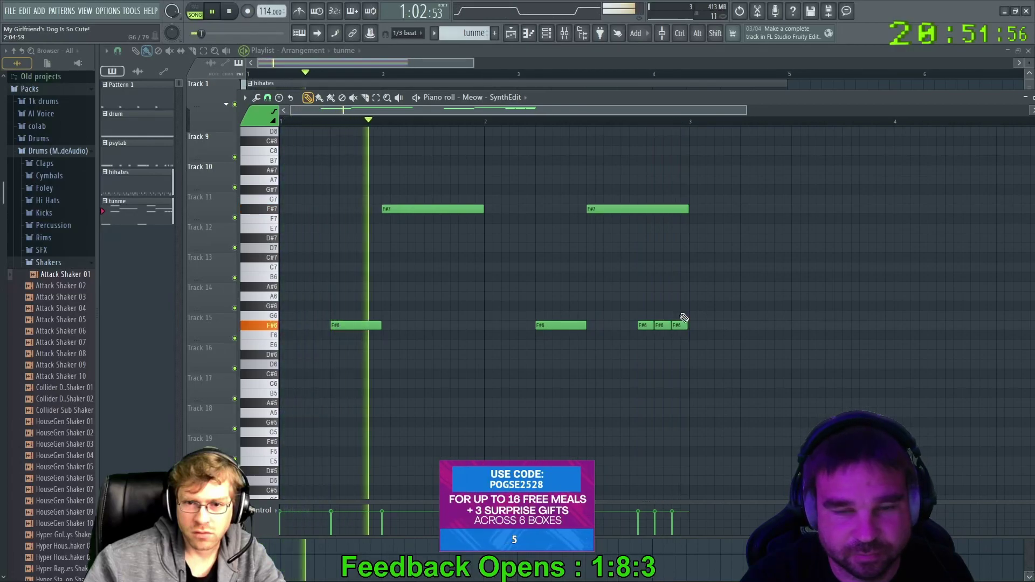
scroll(674, 326, "down", 2)
left_click_drag(645, 267, 645, 374)
left_click_drag(662, 268, 664, 375)
left_click_drag(679, 267, 682, 377)
Add three consecutive short C2 notes at the end of bar 2, aligned beneath the short G5 notes
scroll(723, 369, "down", 12)
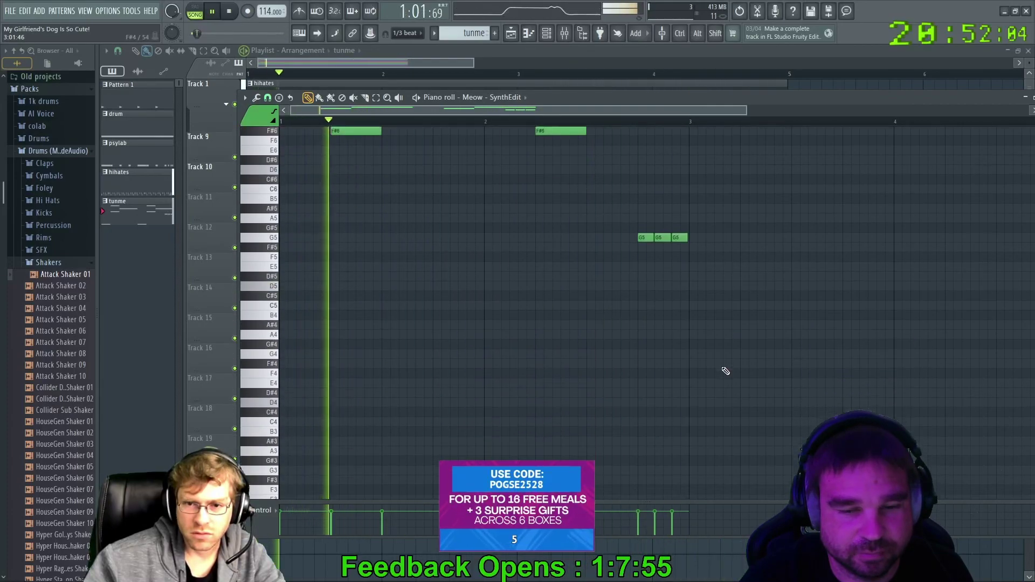
scroll(723, 366, "up", 2)
left_click(643, 355)
left_click(659, 354)
left_click(676, 355)
Select the opening C2 note of bar 1 and raise it one octave to C3
scroll(656, 333, "up", 2)
scroll(337, 416, "down", 1)
left_click(326, 383)
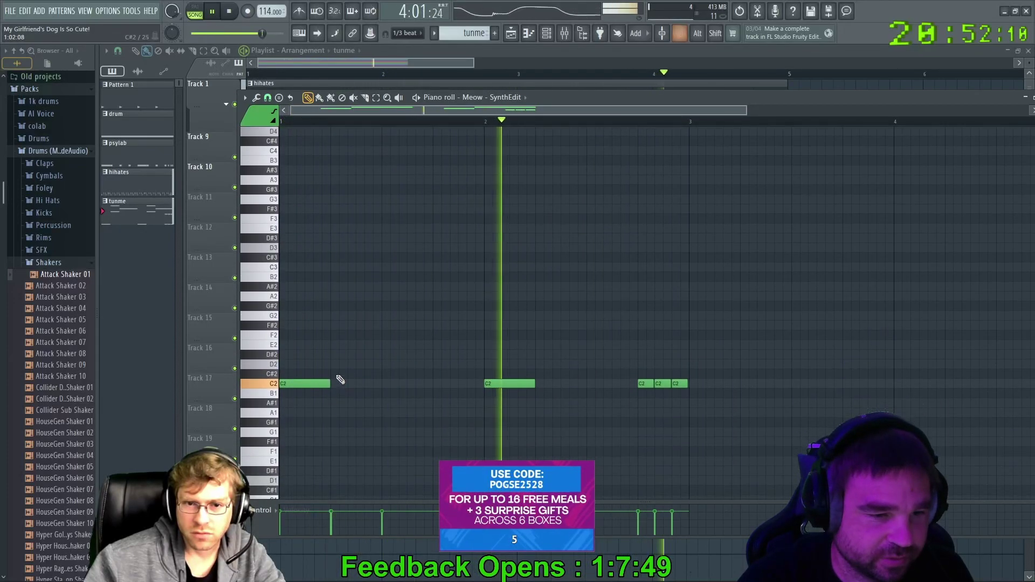
key("ctrl+Up")
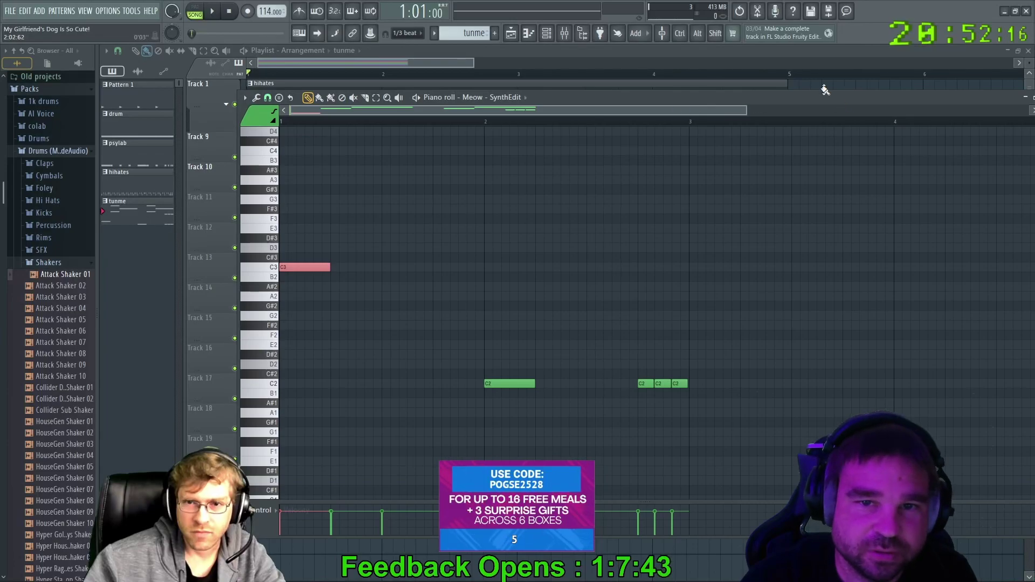
Bring the playlist to the front, solo Track 9 and play its PSYLAB audio clips
left_click(411, 50)
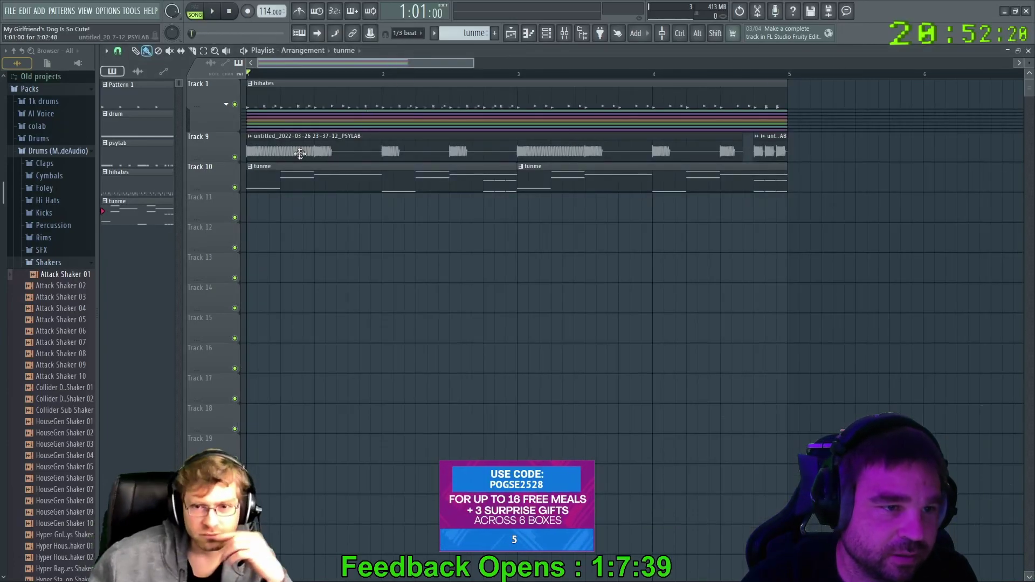
right_click(235, 157)
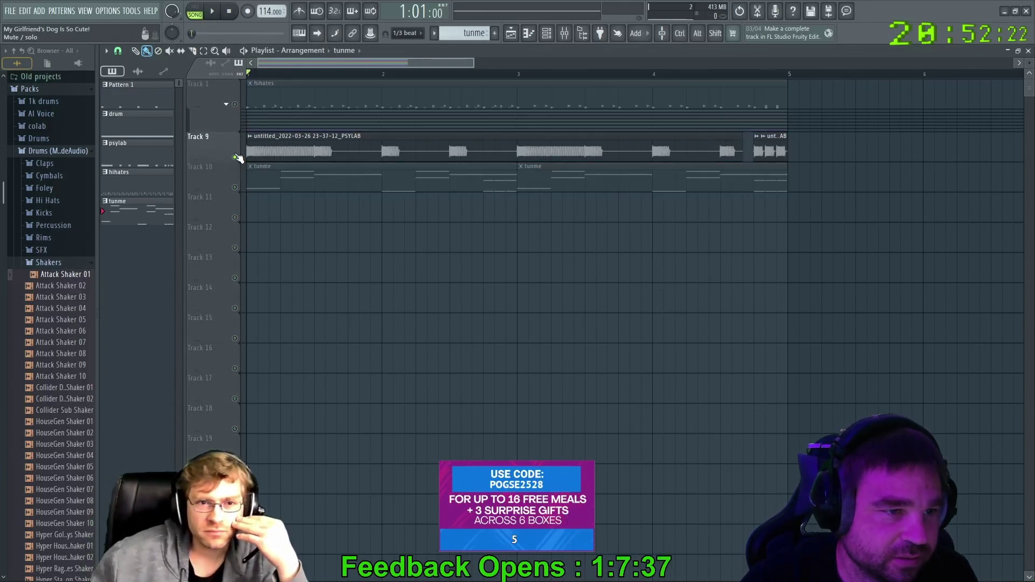
key("space")
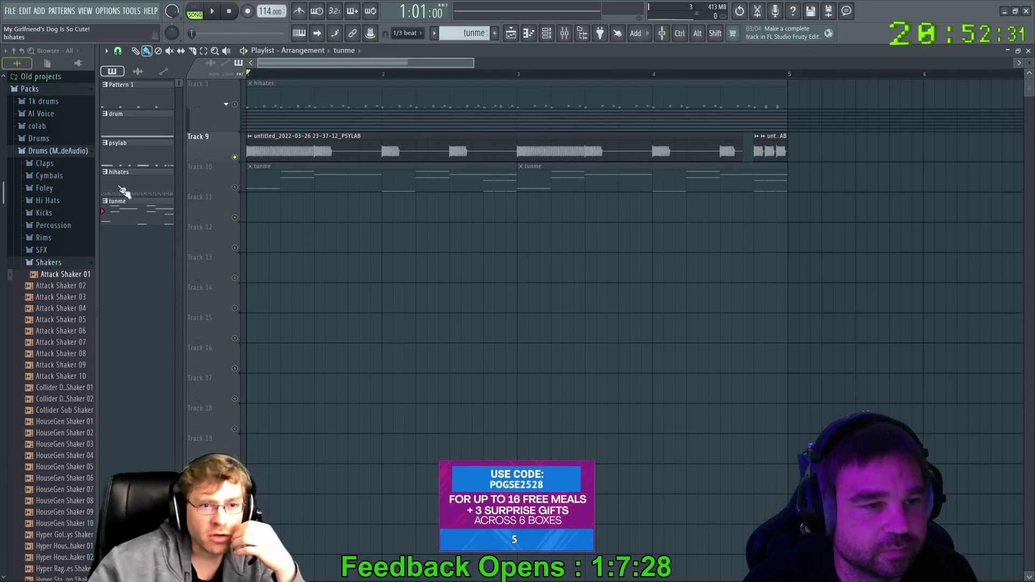
Open the psylab pattern's PSYLAB channel in the piano roll, reposition the window and examine the pitch and rhythm of its notes
left_click(545, 33)
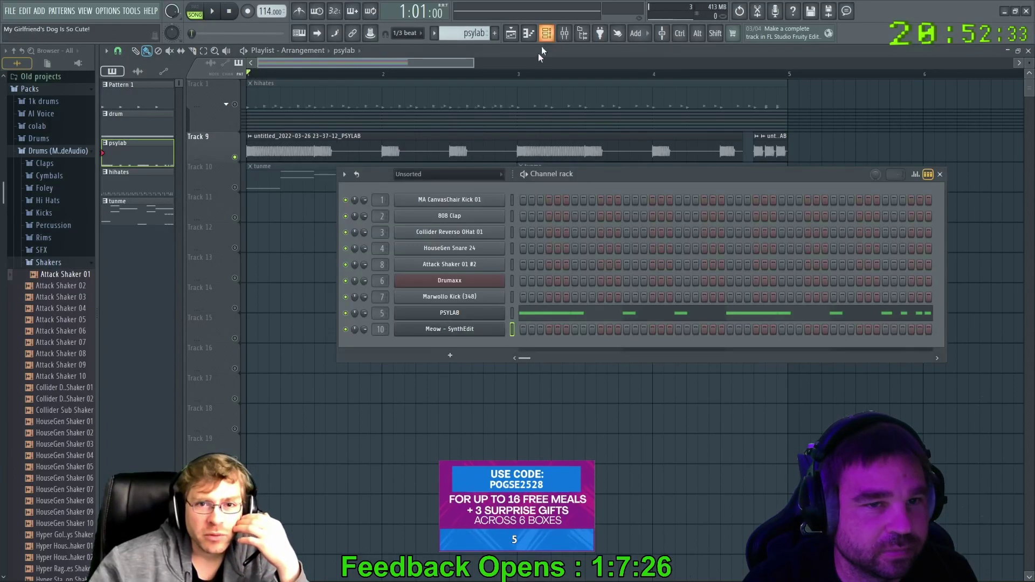
right_click(467, 311)
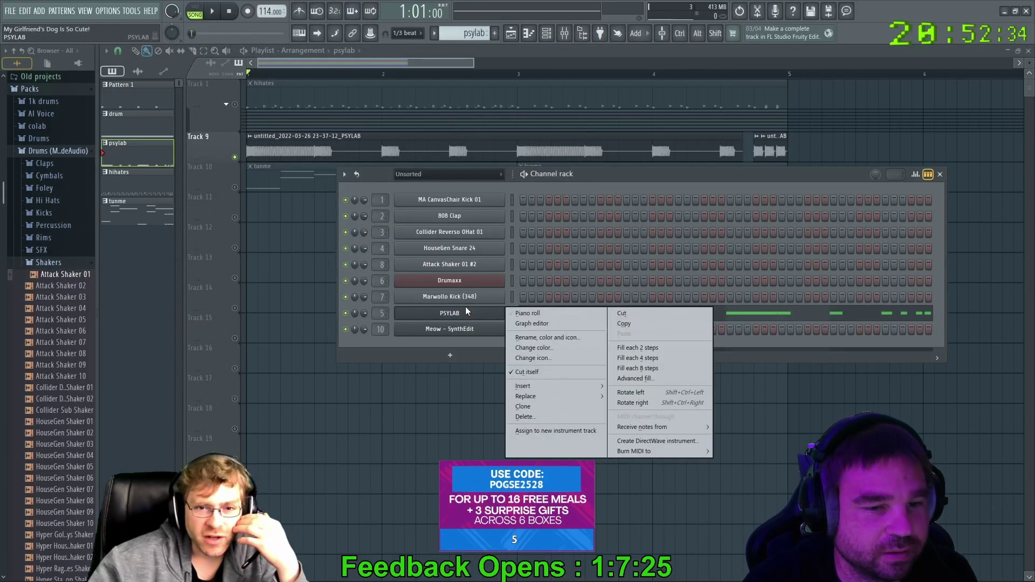
left_click(539, 313)
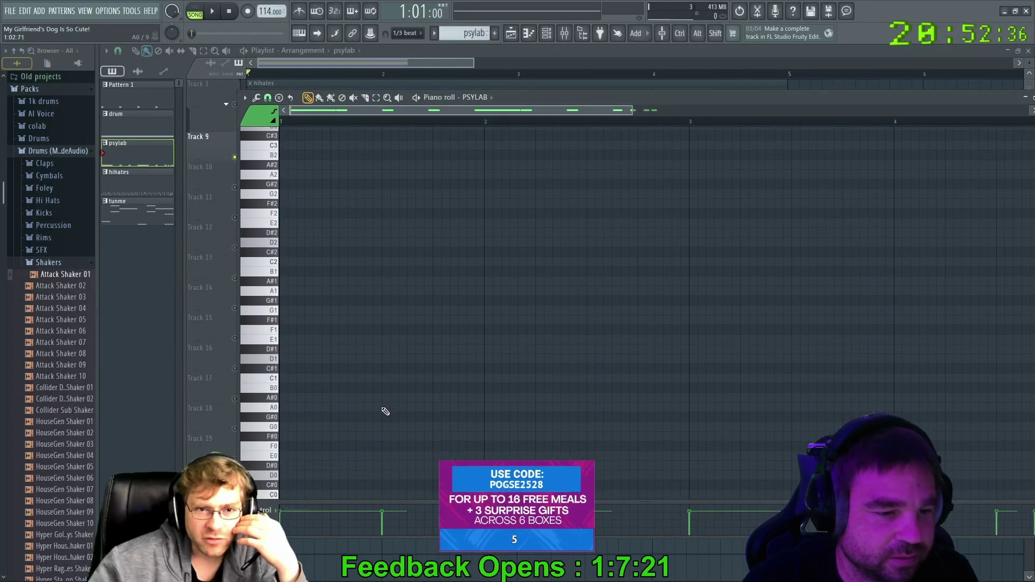
scroll(372, 418, "up", 8)
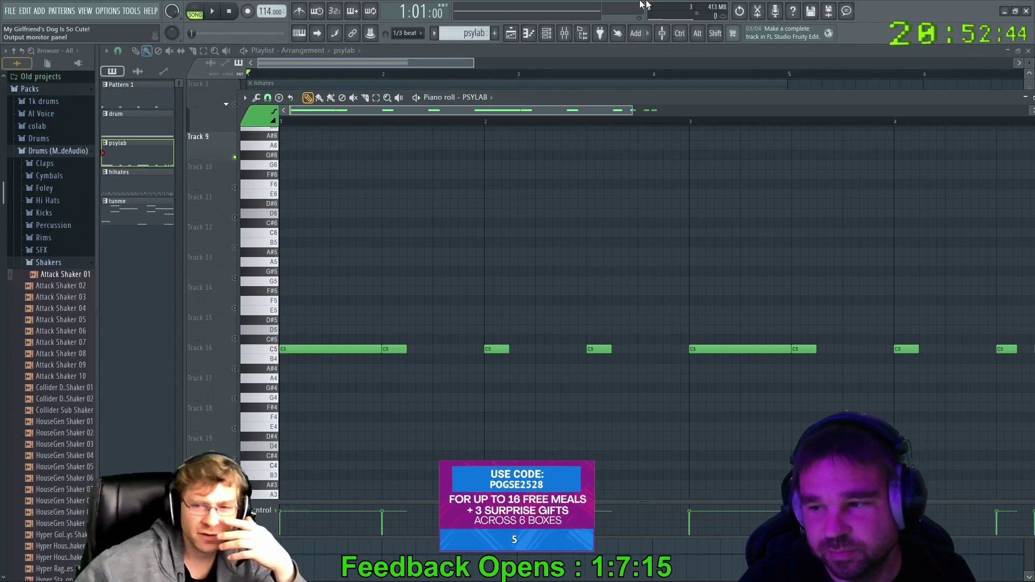
left_click_drag(755, 97, 676, 92)
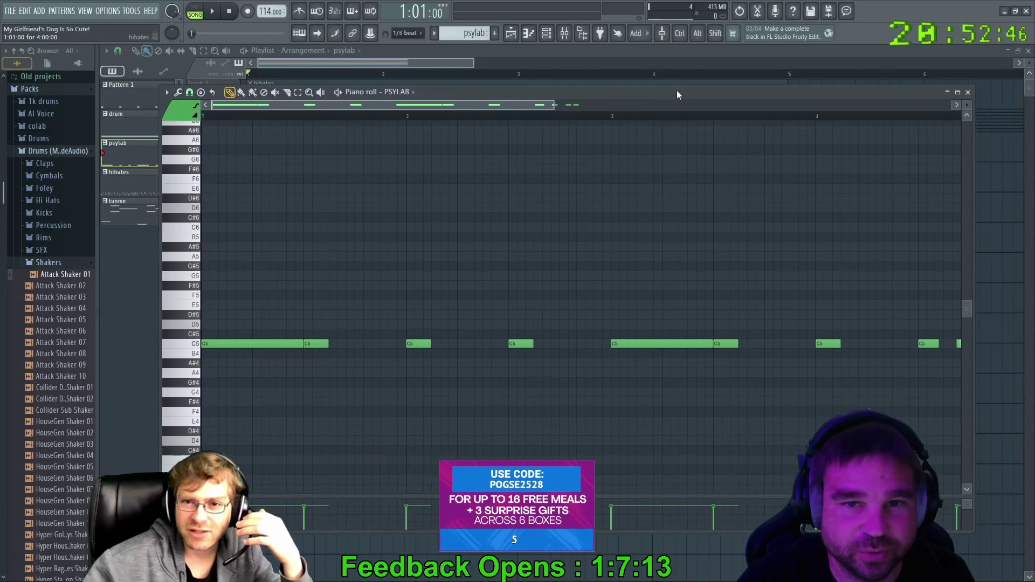
Close the PSYLAB piano roll and channel rack, open the first tunme clip's notes and play the song from the start
left_click(969, 92)
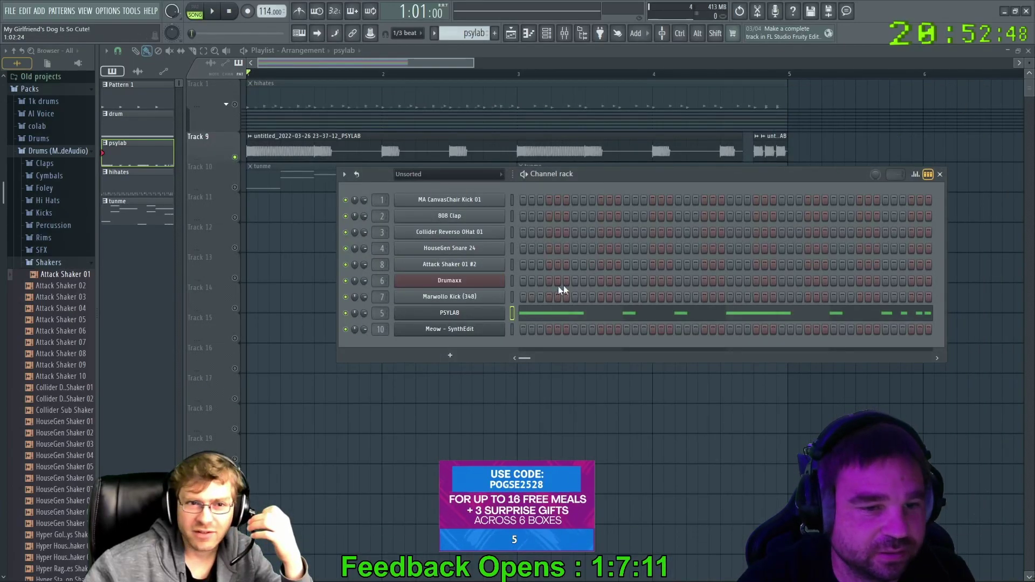
left_click(939, 175)
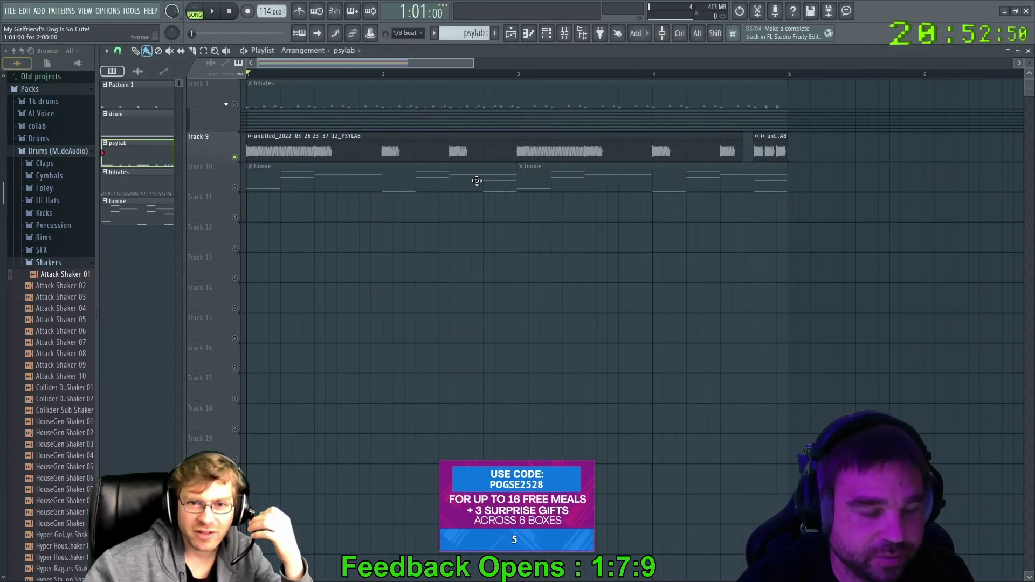
double_click(266, 188)
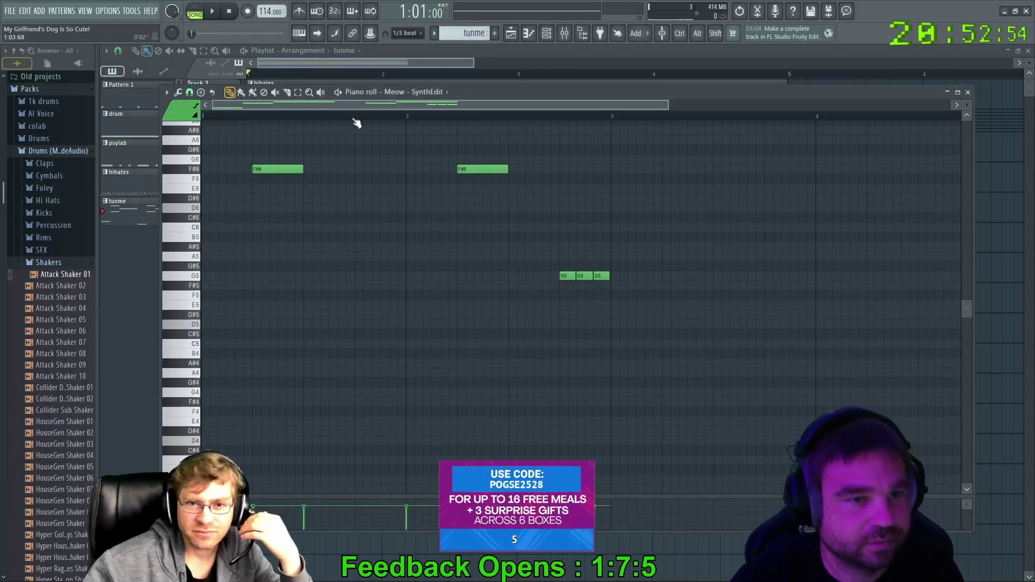
scroll(284, 261, "down", 10)
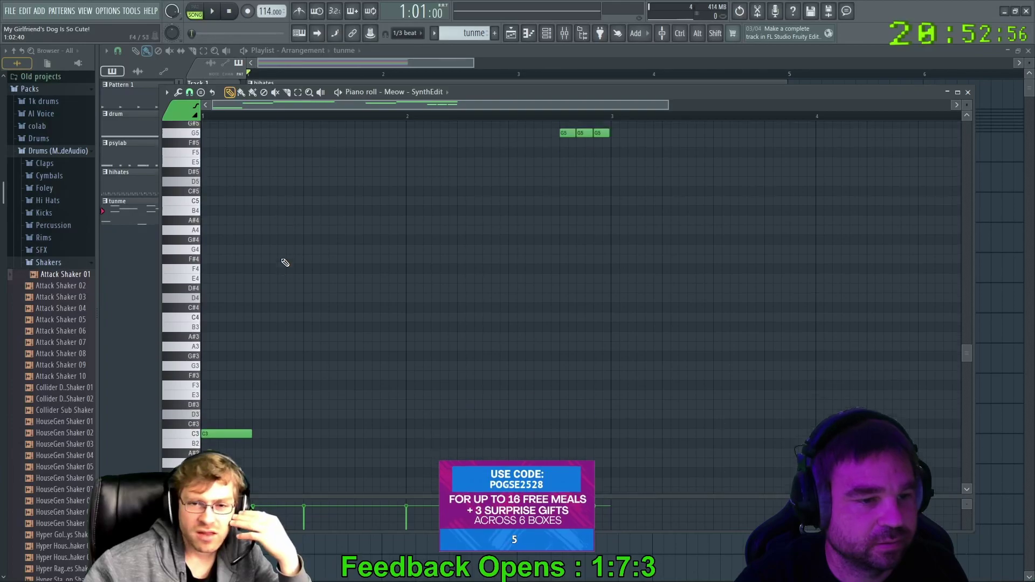
scroll(285, 262, "down", 2)
key("shift+Down")
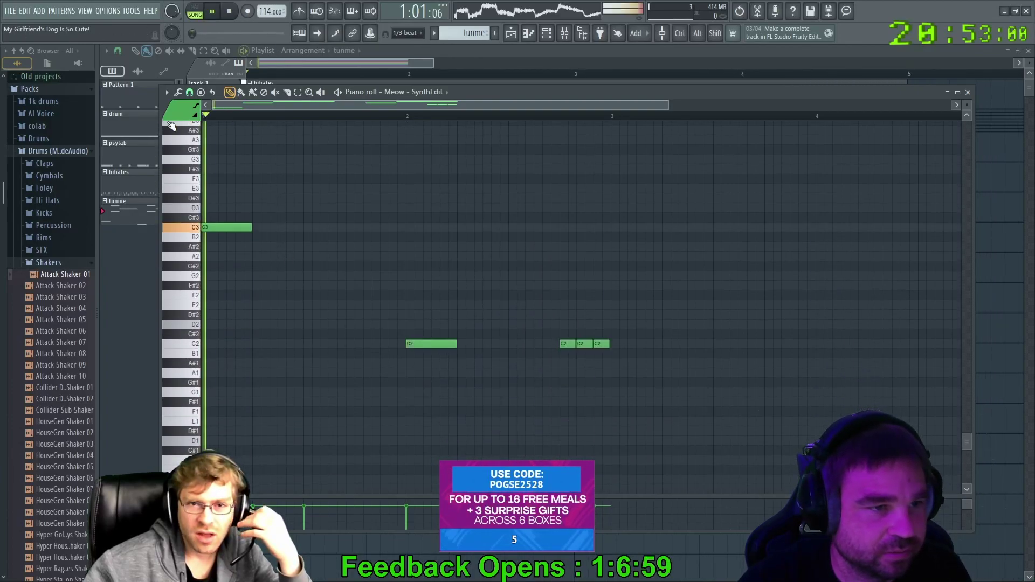
key("space")
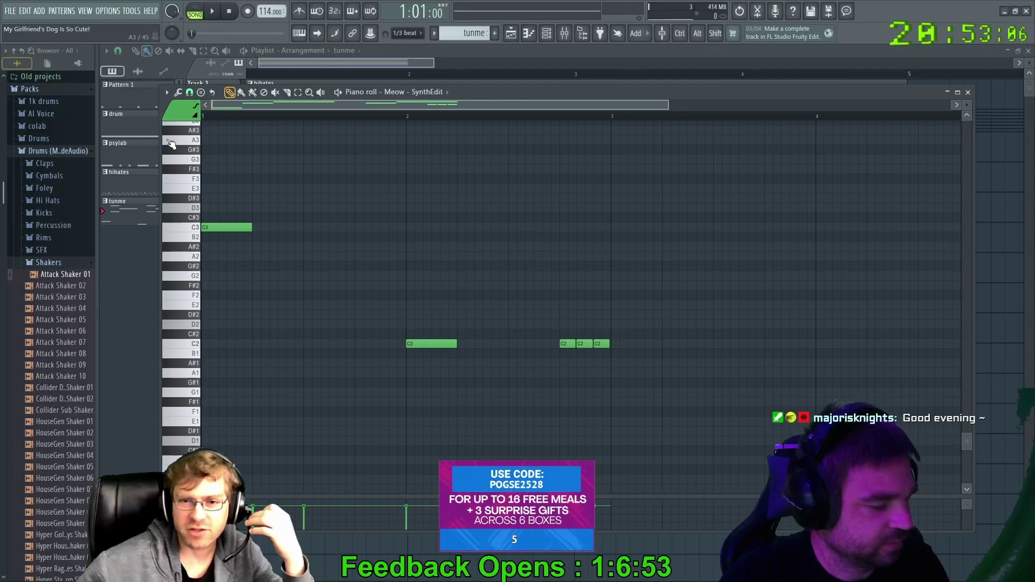
Select the three short C2 notes at the end of bar 2 and lengthen them slightly until each meets the next
left_click_drag(667, 104, 473, 112)
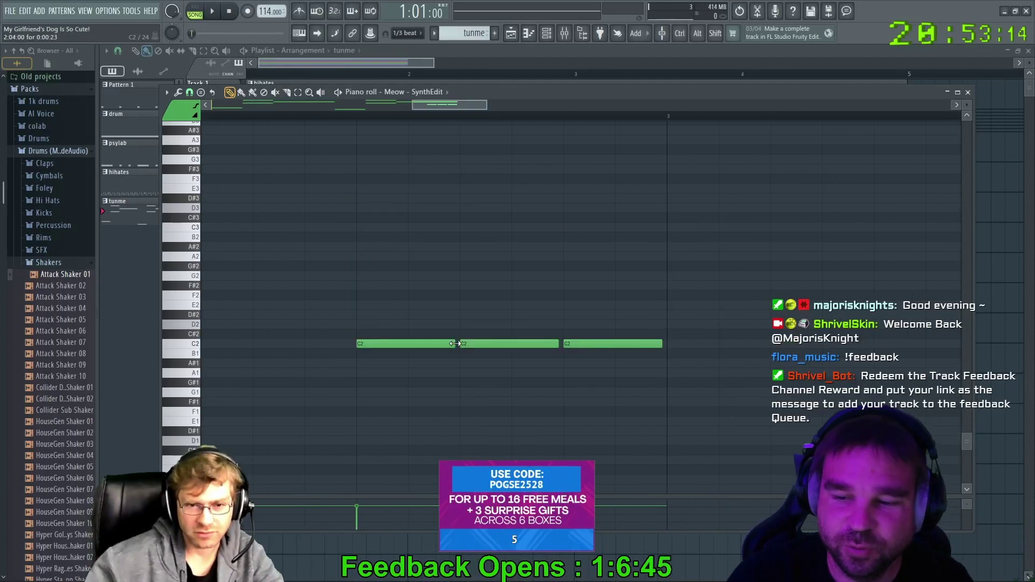
left_click_drag(402, 381, 660, 319)
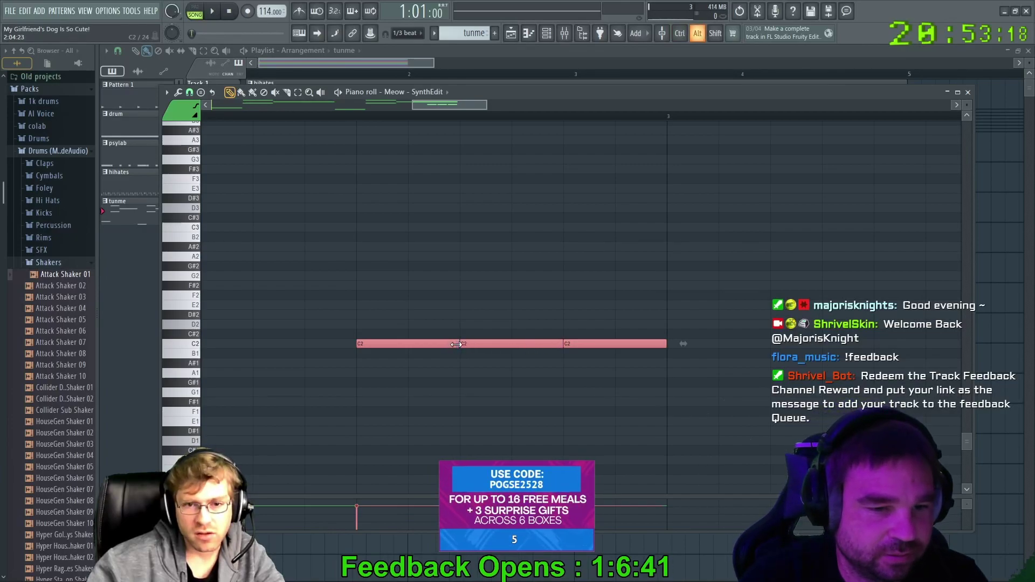
Replace the three short G5 notes at the end of bar 2 with A6, C5 and C5 notes, and delete the C2 notes below
scroll(501, 345, "up", 10)
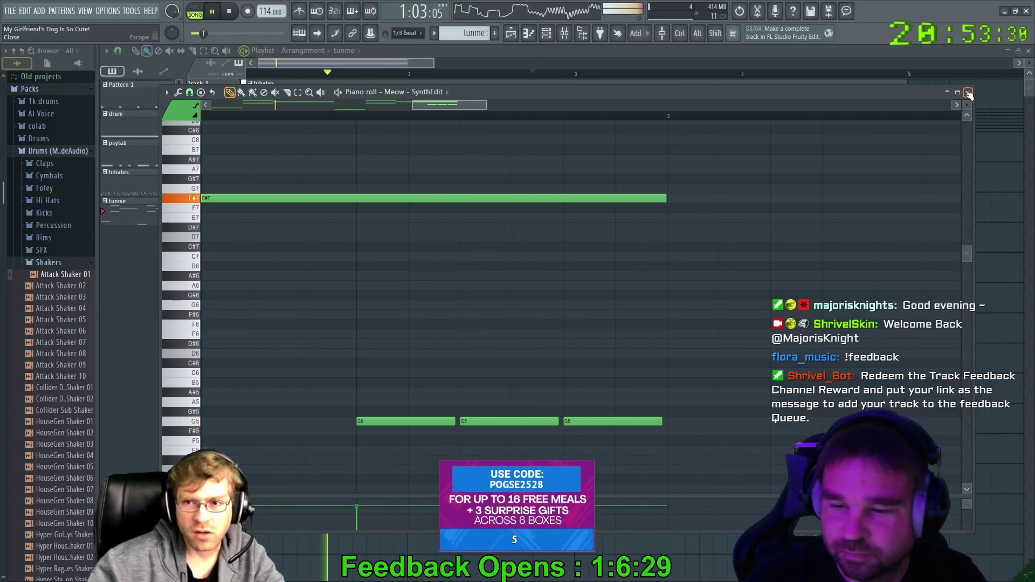
scroll(729, 381, "down", 6)
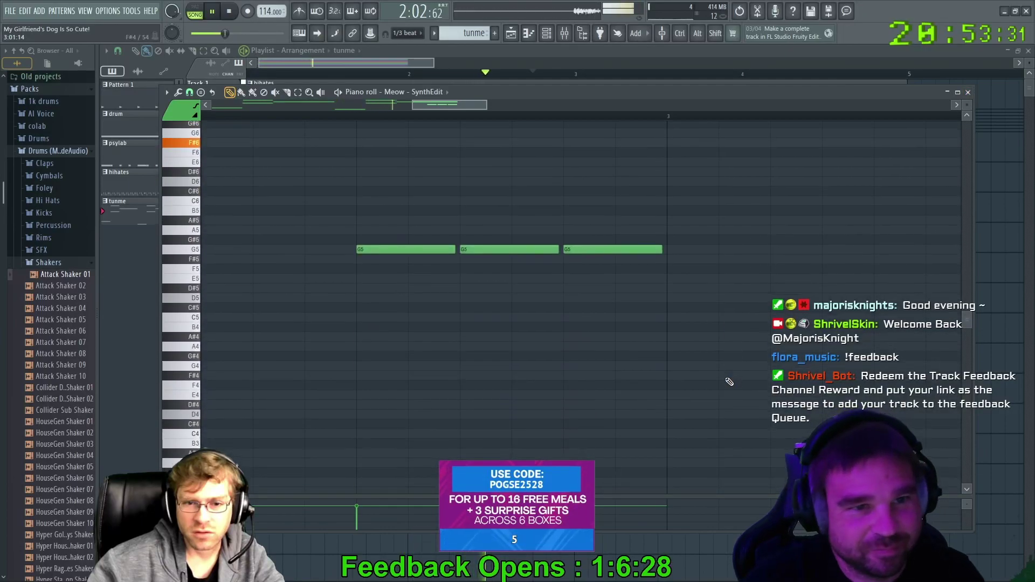
scroll(729, 382, "up", 6)
scroll(729, 383, "down", 4)
scroll(729, 383, "up", 3)
scroll(728, 384, "down", 5)
scroll(439, 314, "up", 4)
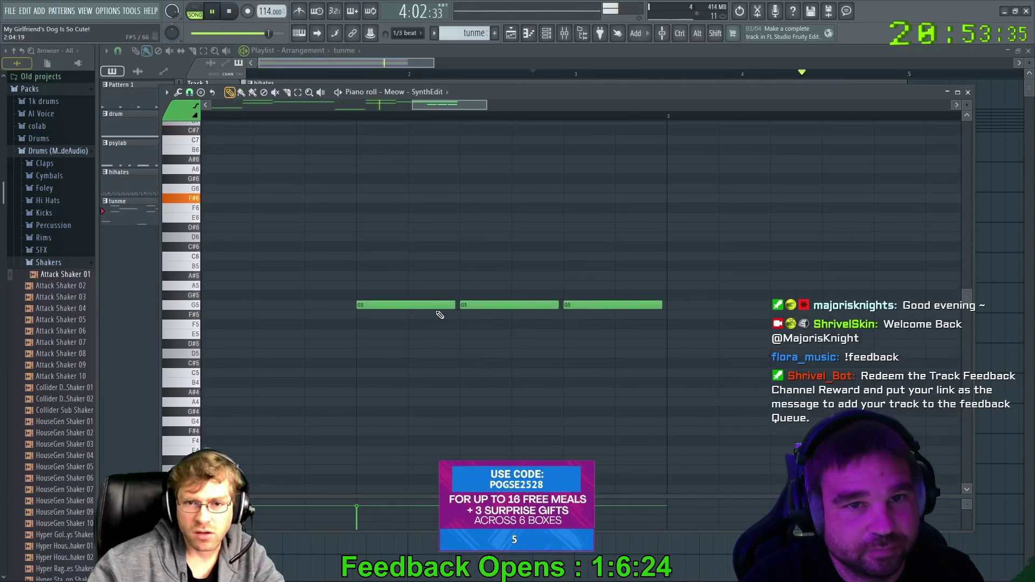
scroll(630, 321, "down", 9)
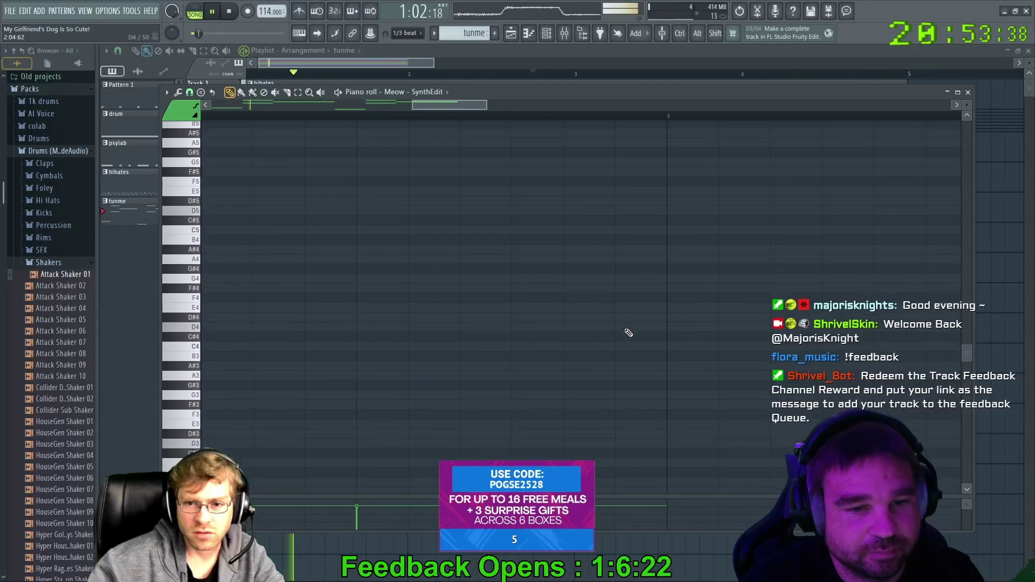
scroll(398, 435, "up", 8)
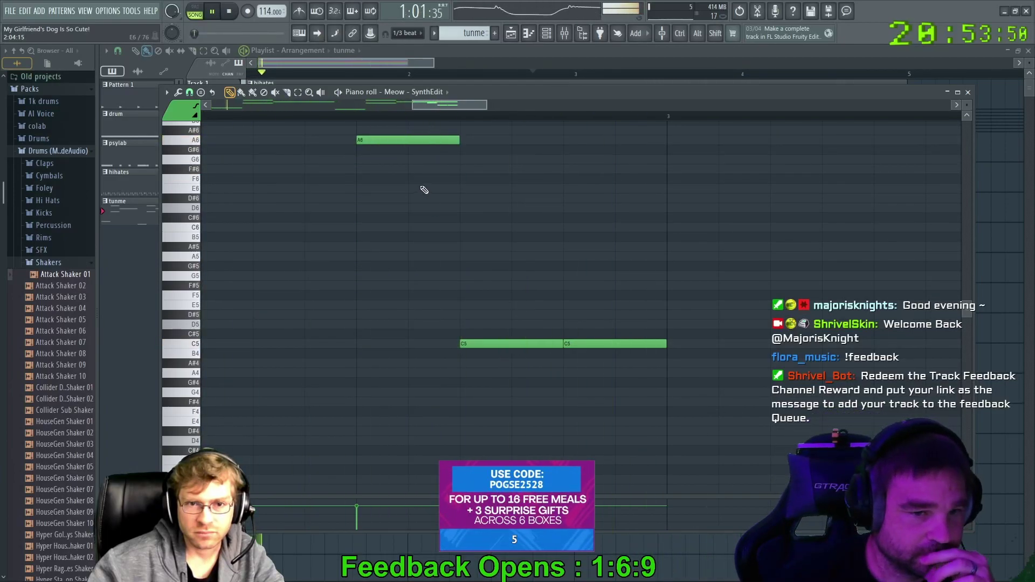
scroll(438, 218, "down", 9)
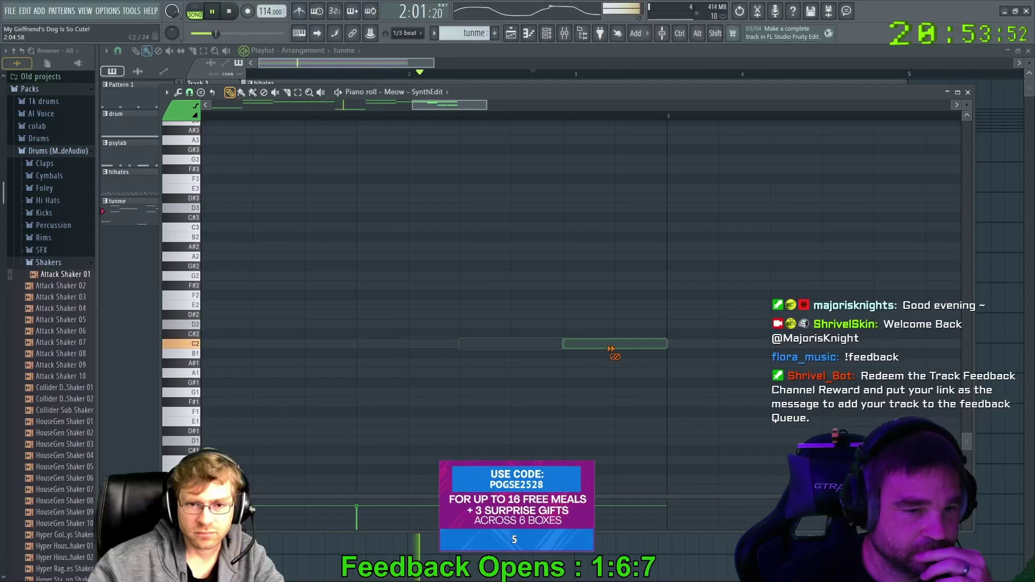
scroll(367, 360, "up", 9)
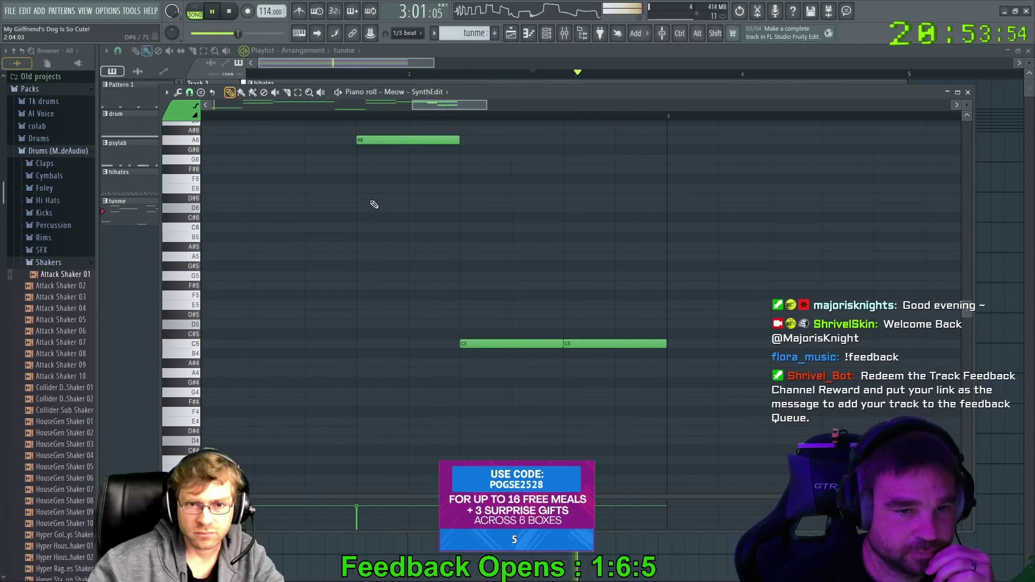
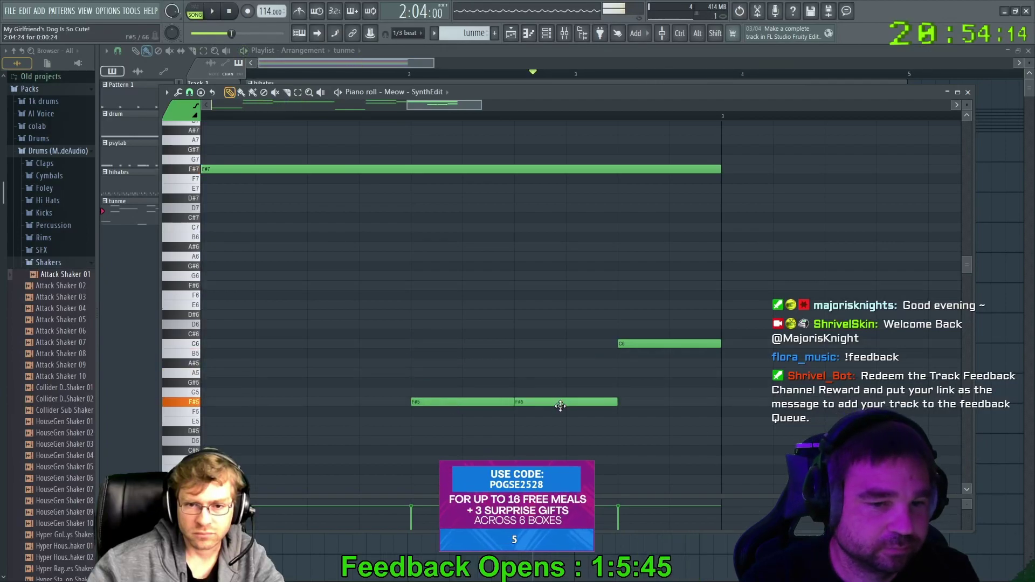
Try the three short notes at the end of bar 2 all on F#5 and all on G5, with playback
left_click_drag(642, 343, 645, 399)
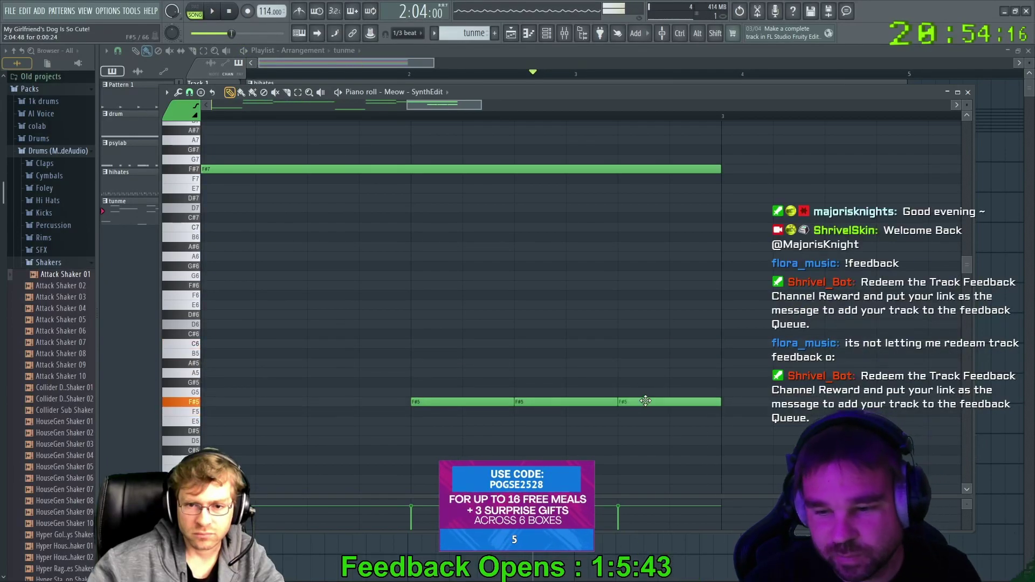
left_click(213, 13)
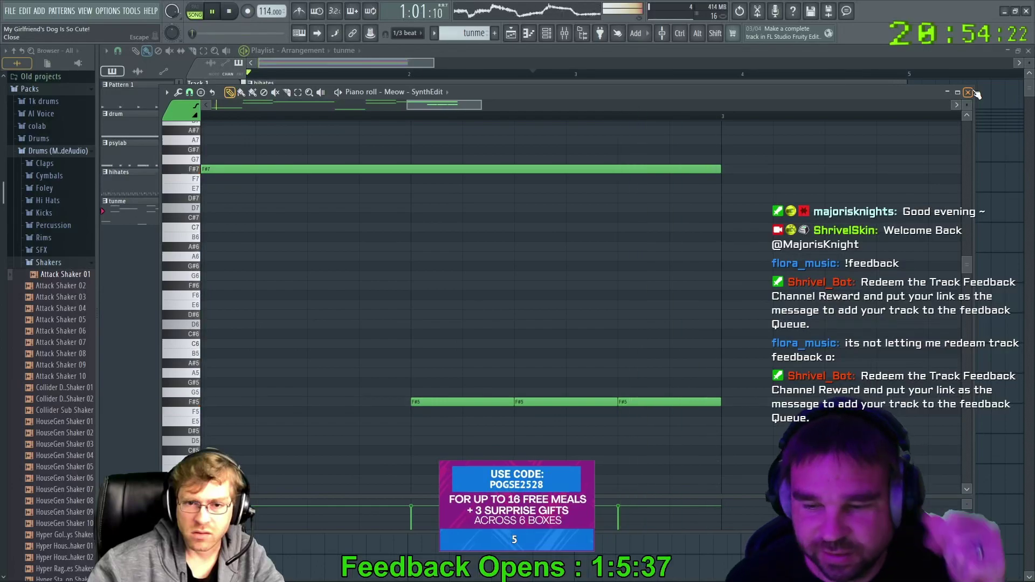
scroll(593, 226, "down", 3)
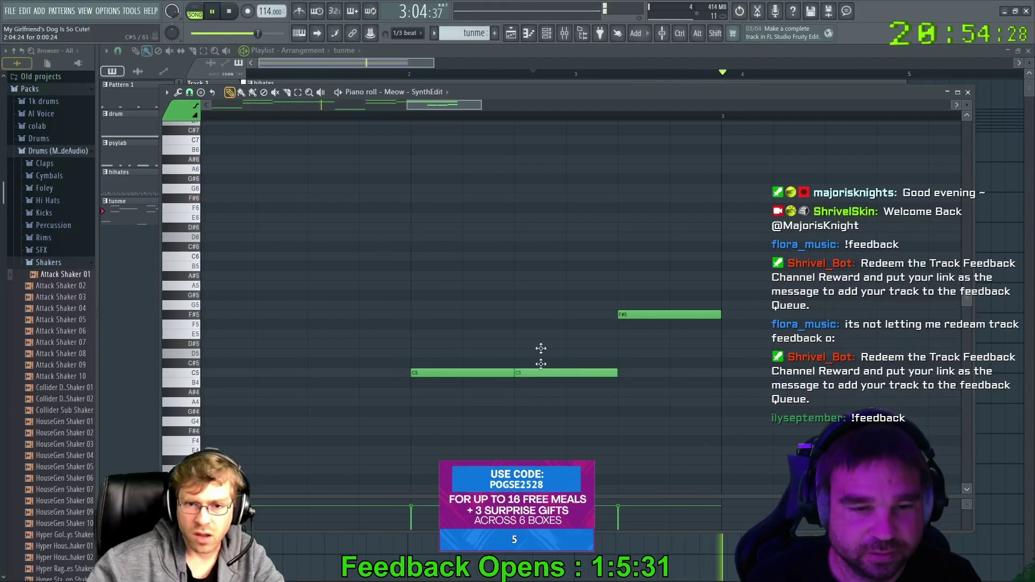
left_click_drag(538, 293, 541, 310)
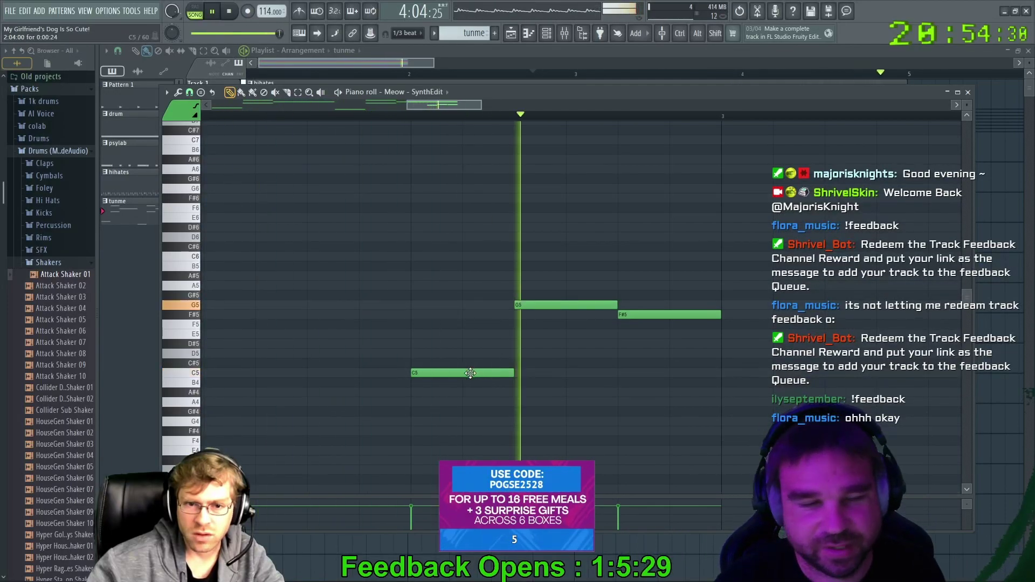
left_click_drag(470, 371, 469, 303)
left_click_drag(685, 311, 686, 303)
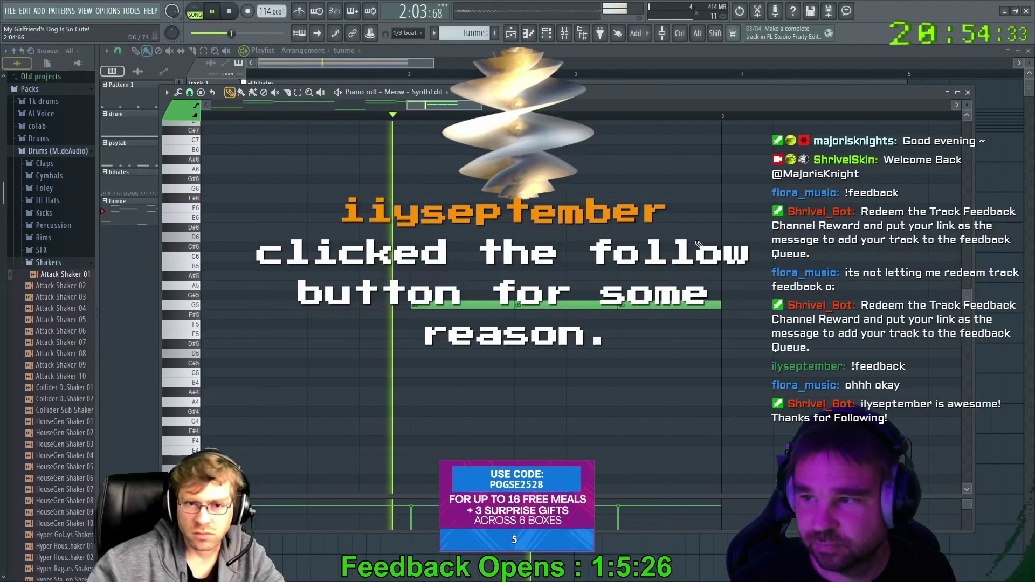
Turn the three short notes at the end of bar 2 into a descending run of G#3, G3 and F#3
left_click_drag(451, 305, 439, 363)
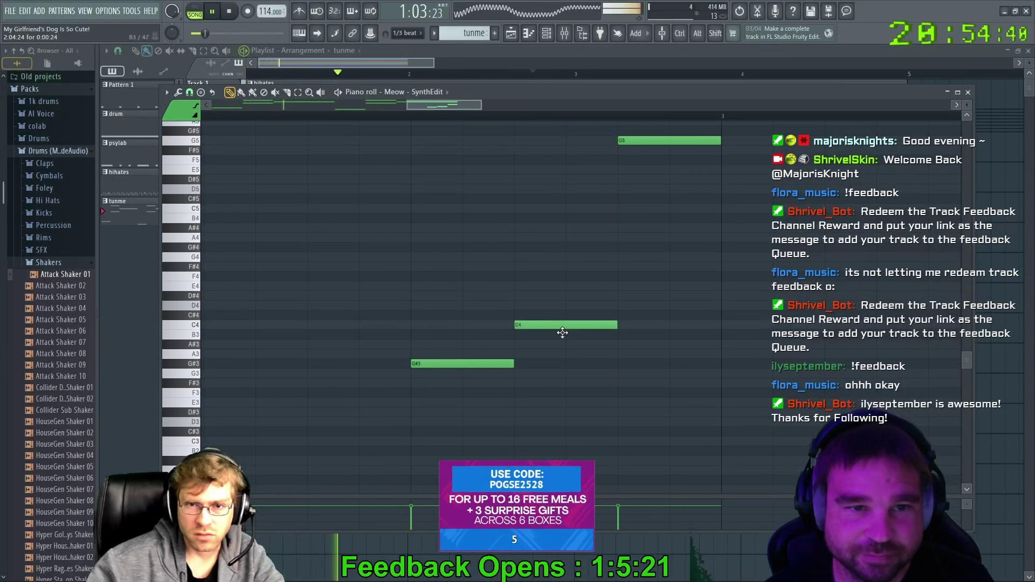
left_click_drag(671, 140, 659, 390)
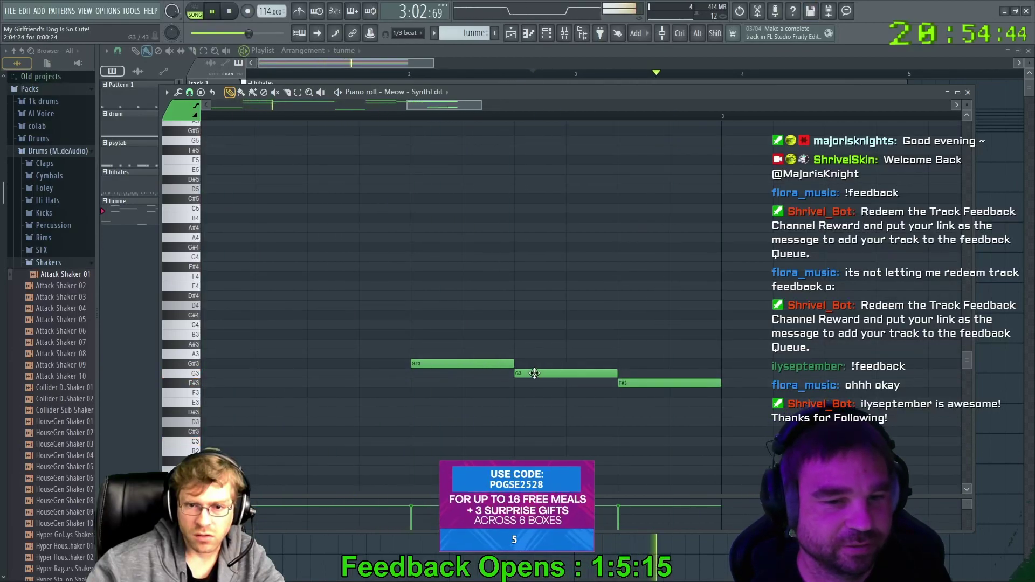
scroll(599, 377, "down", 5)
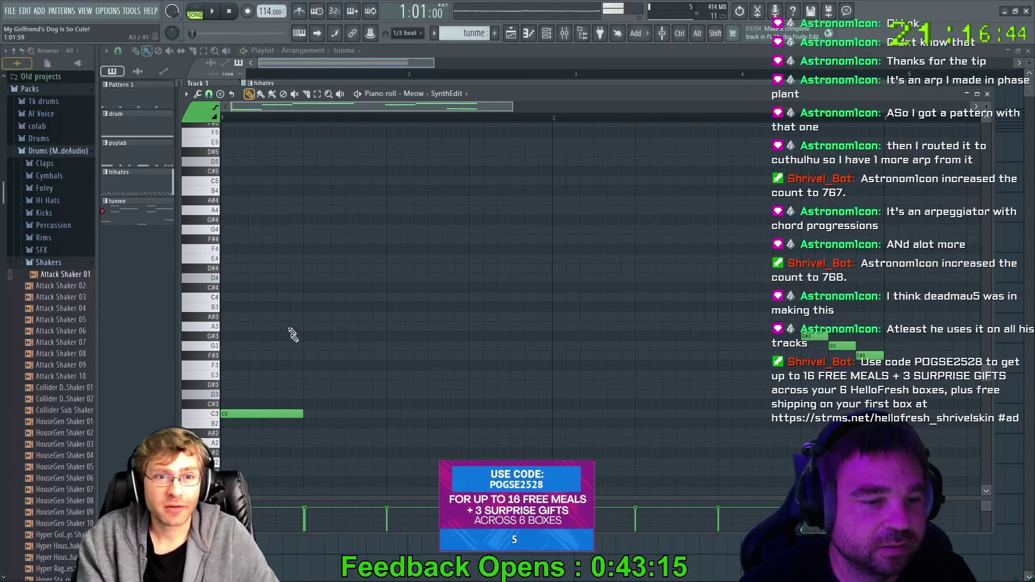
Try the opening note of bar 1 on A#2, G2, G#2 and A2, auditioning the pitches with playback
key("space")
key("space")
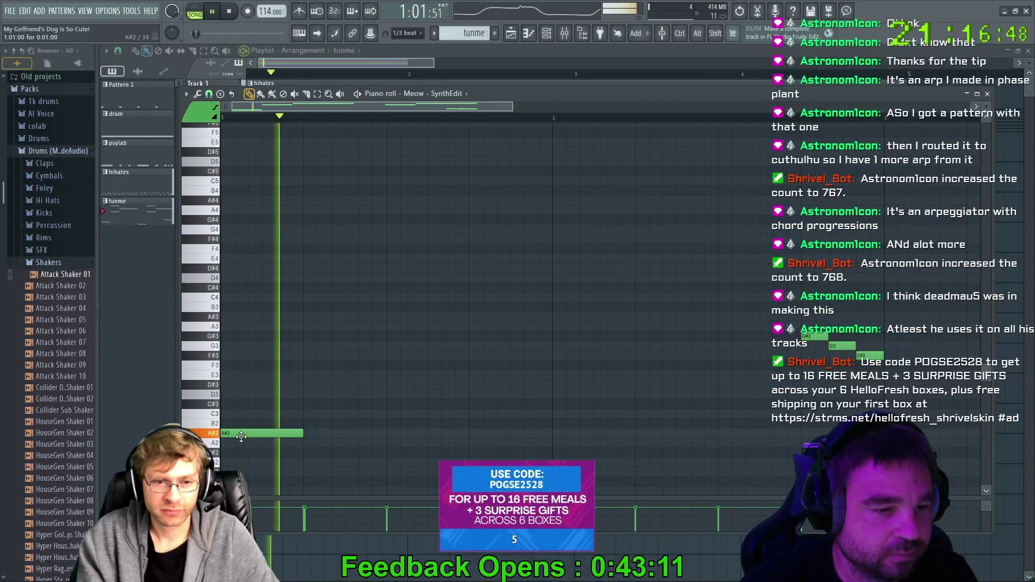
left_click_drag(240, 436, 233, 396)
key("space")
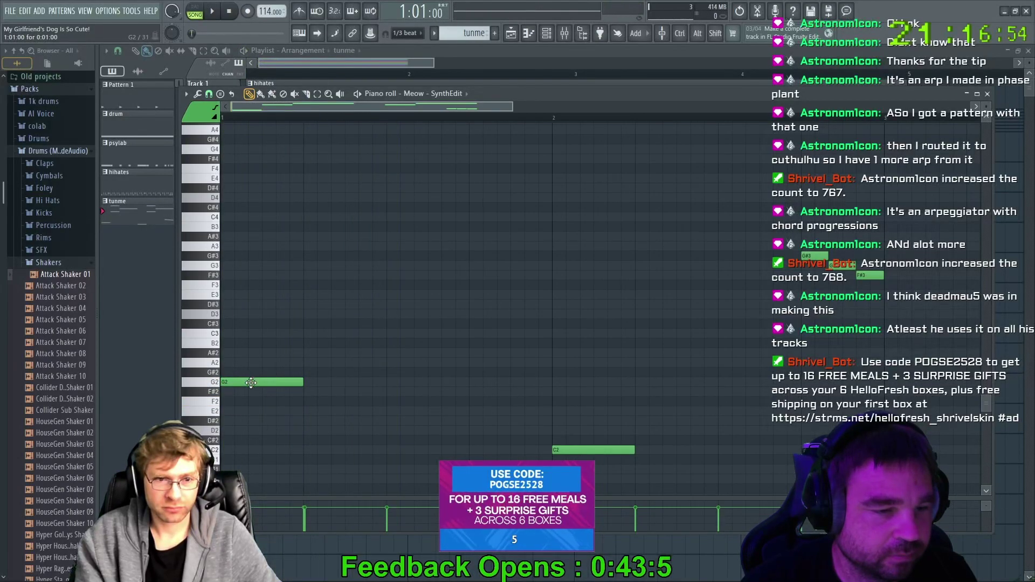
left_click_drag(250, 382, 244, 376)
key("space")
key("space")
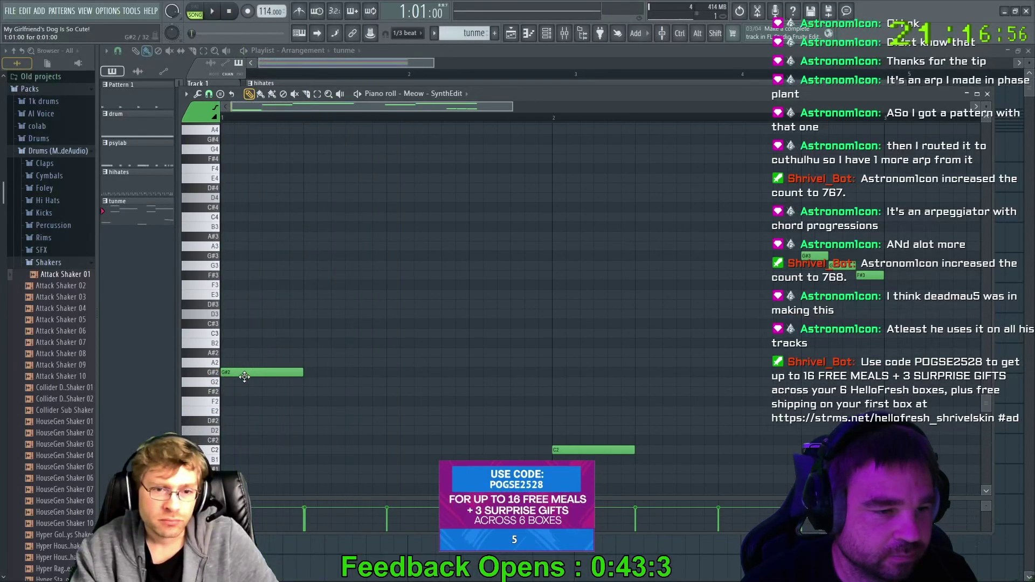
key("space")
key("space")
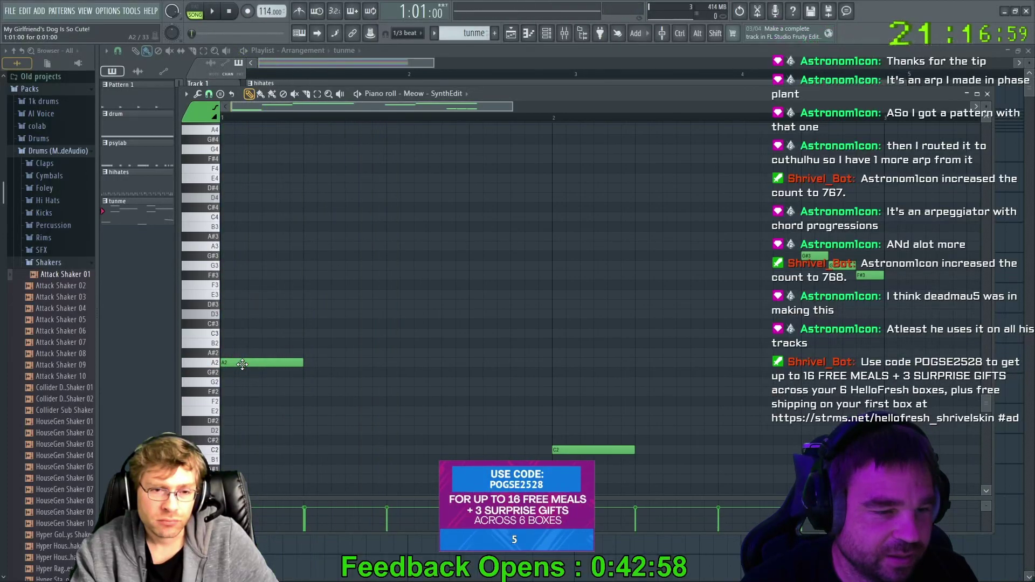
Try the opening note of bar 1 on D#2, C#2, G3 and C#3 with playback, and return it to C3
left_click(580, 246)
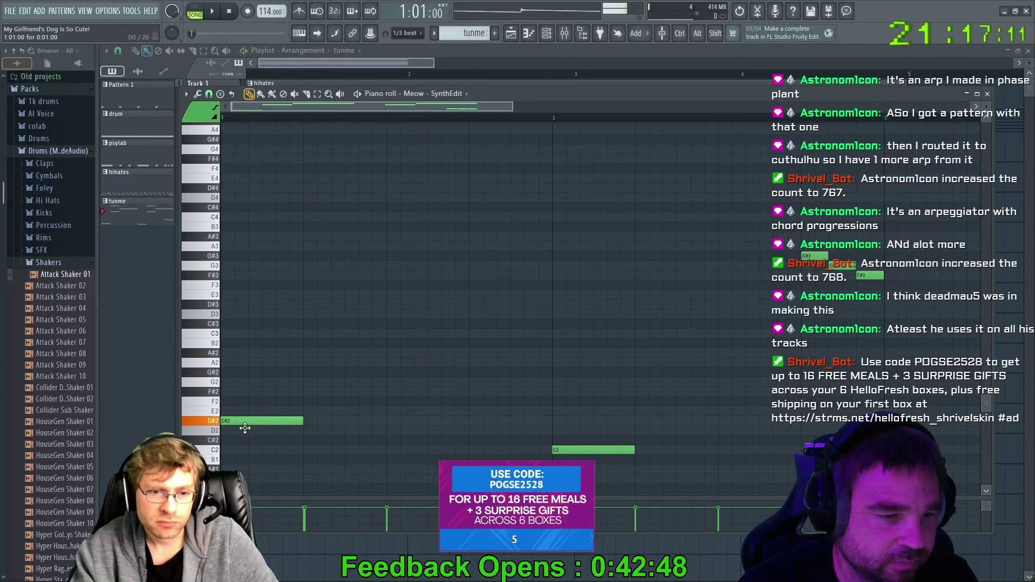
key("space")
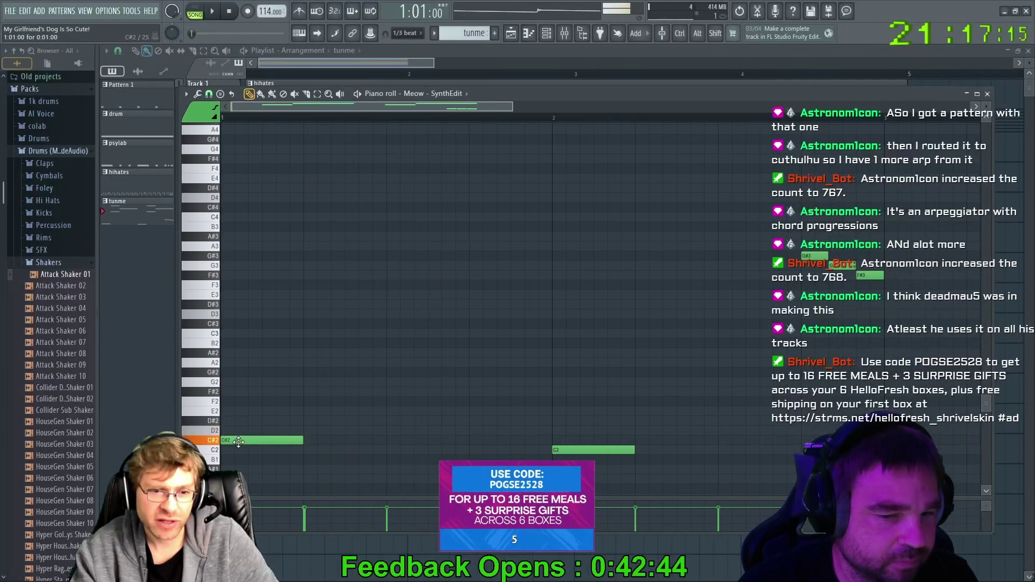
key("space")
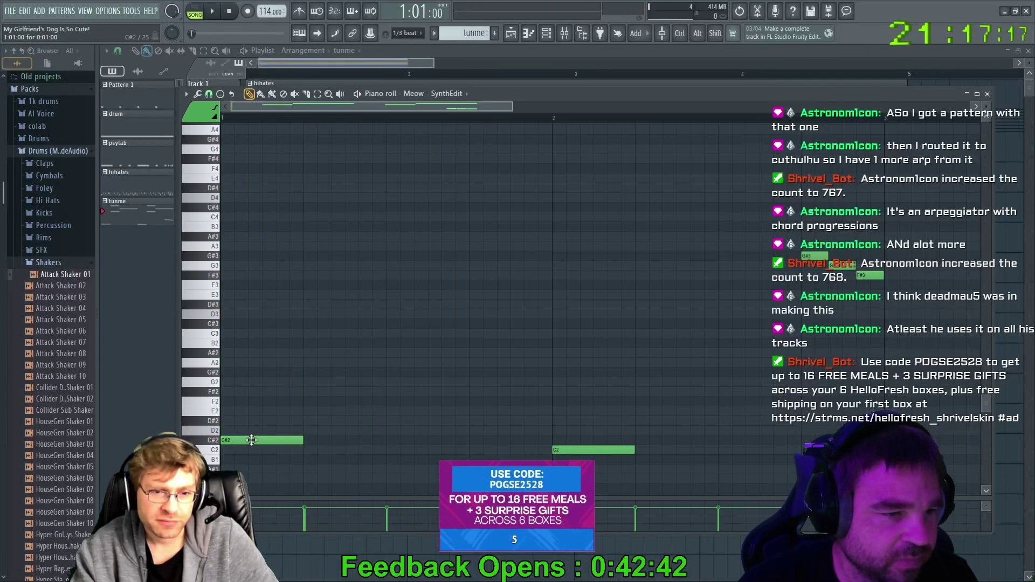
left_click_drag(253, 318, 250, 261)
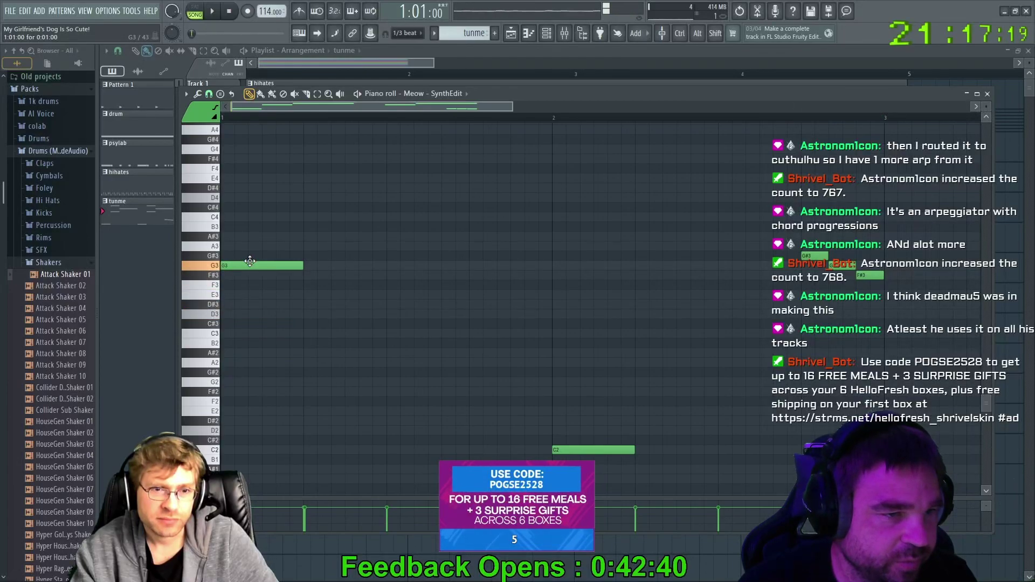
left_click_drag(243, 313, 240, 324)
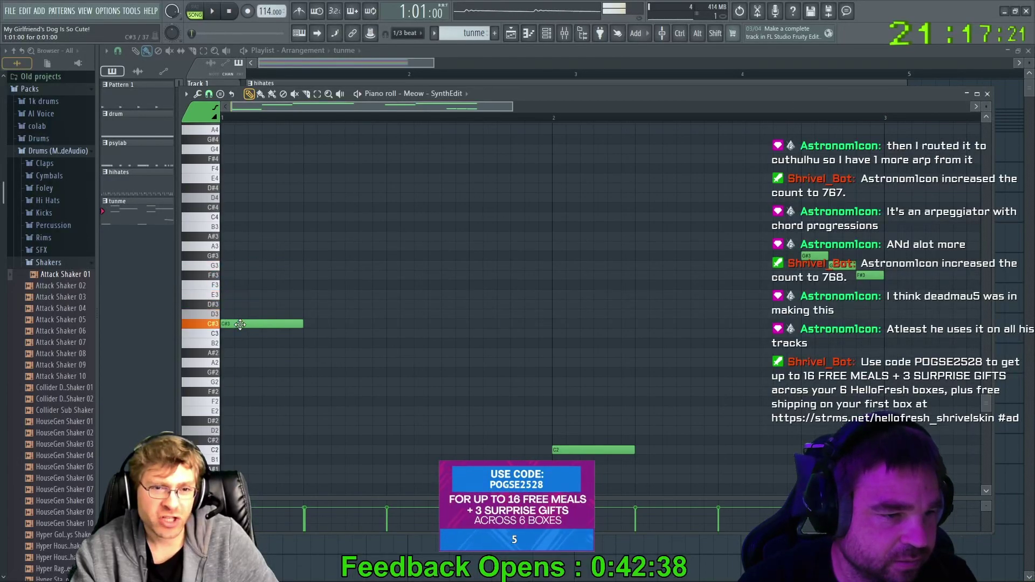
key("space")
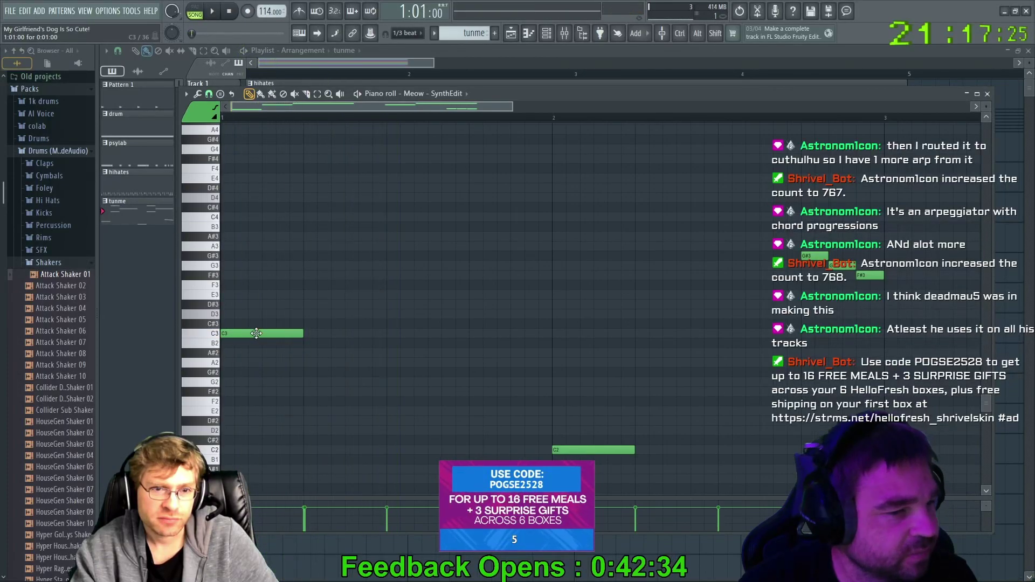
left_click_drag(303, 332, 296, 339)
scroll(295, 339, "down", 3)
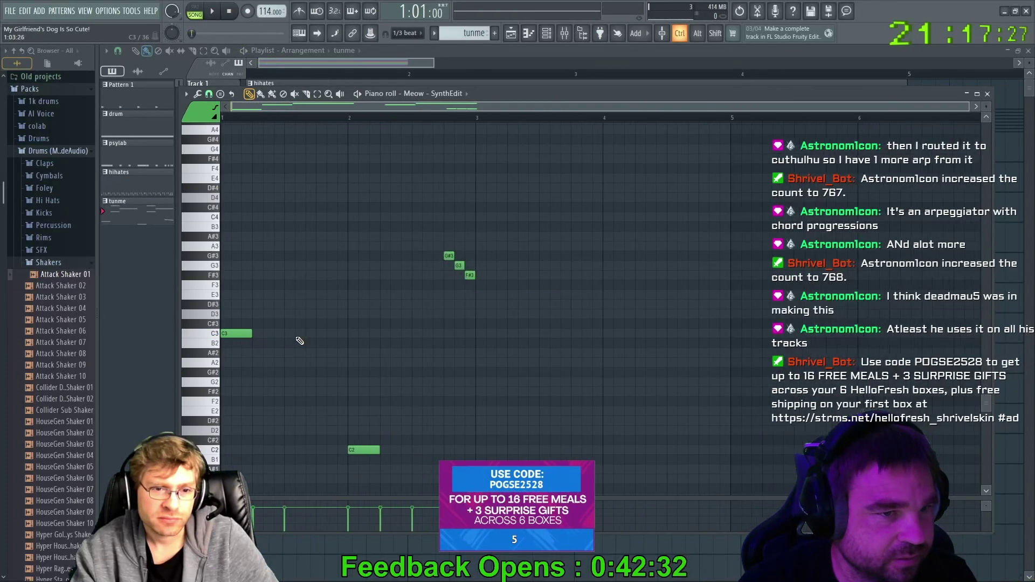
Try the opening note of bar 1 on A#3, G#3 and F#3 with playback, and return it to C3
scroll(313, 204, "left", 2)
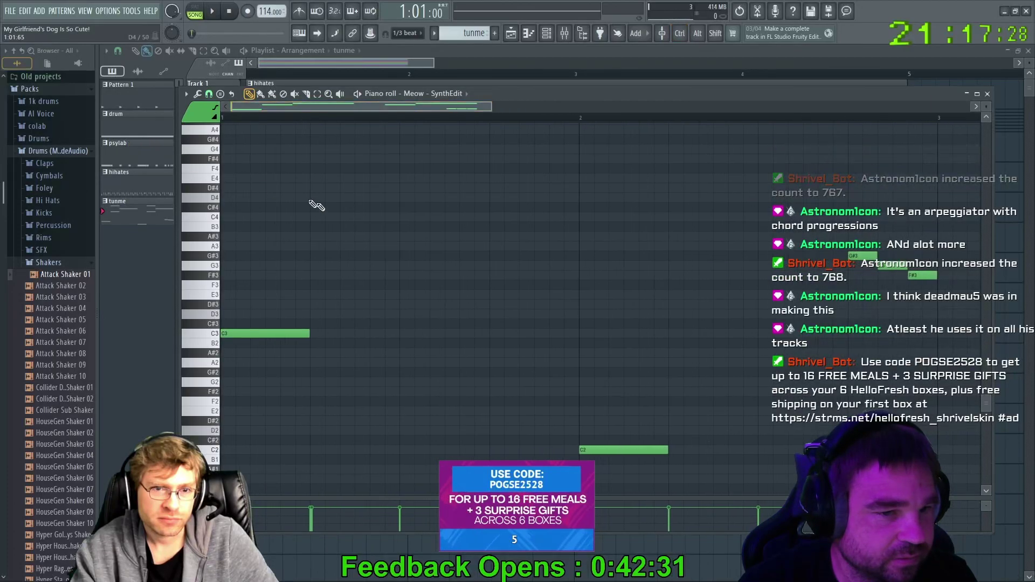
scroll(328, 213, "up", 6)
scroll(259, 349, "down", 4)
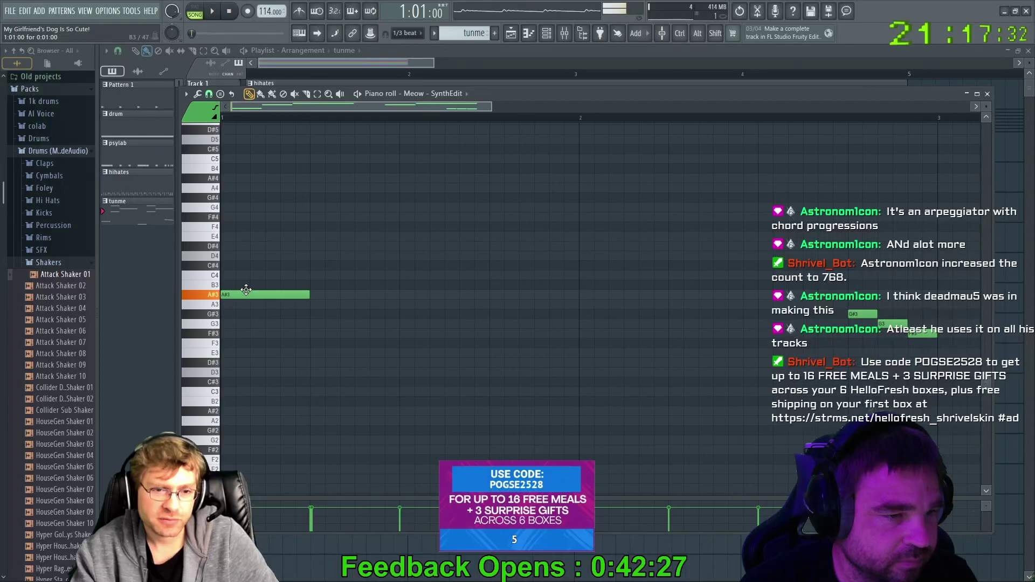
key("space")
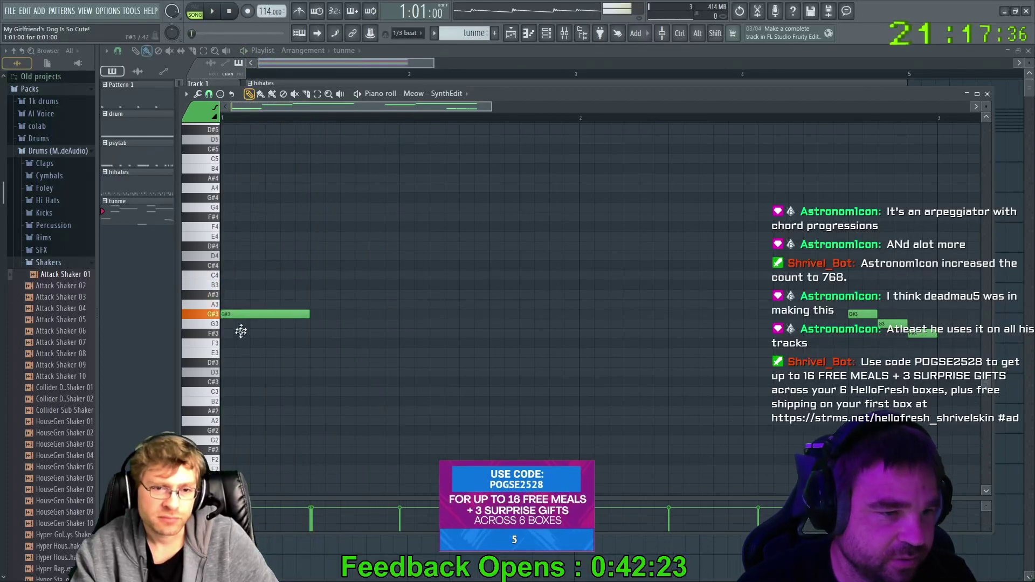
key("space")
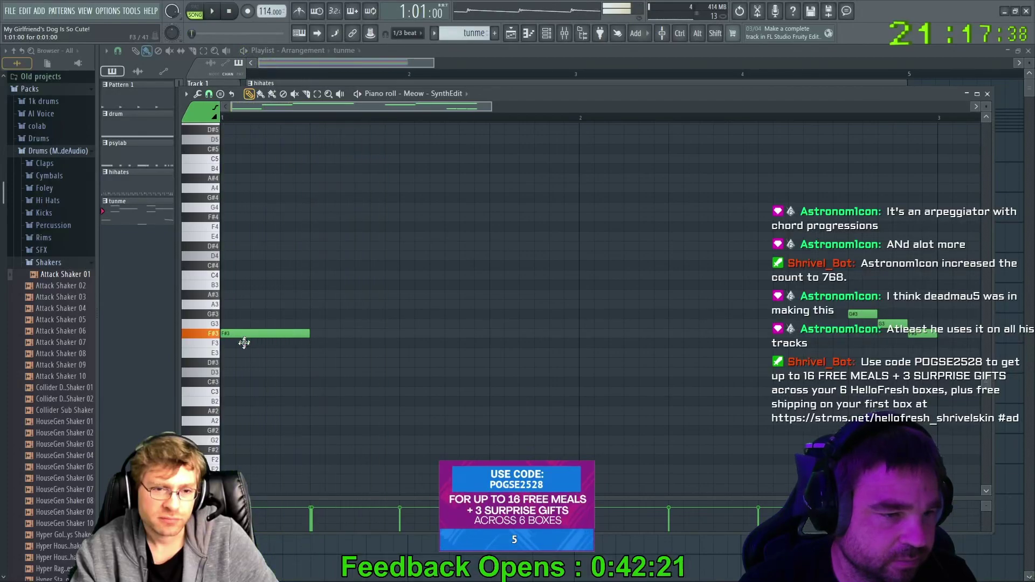
key("space")
key("space")
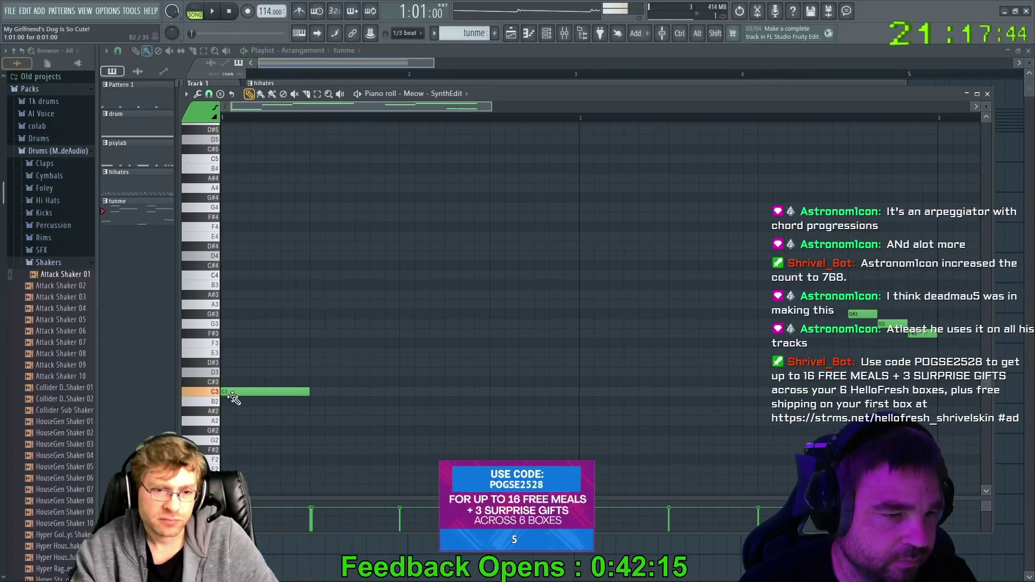
key("space")
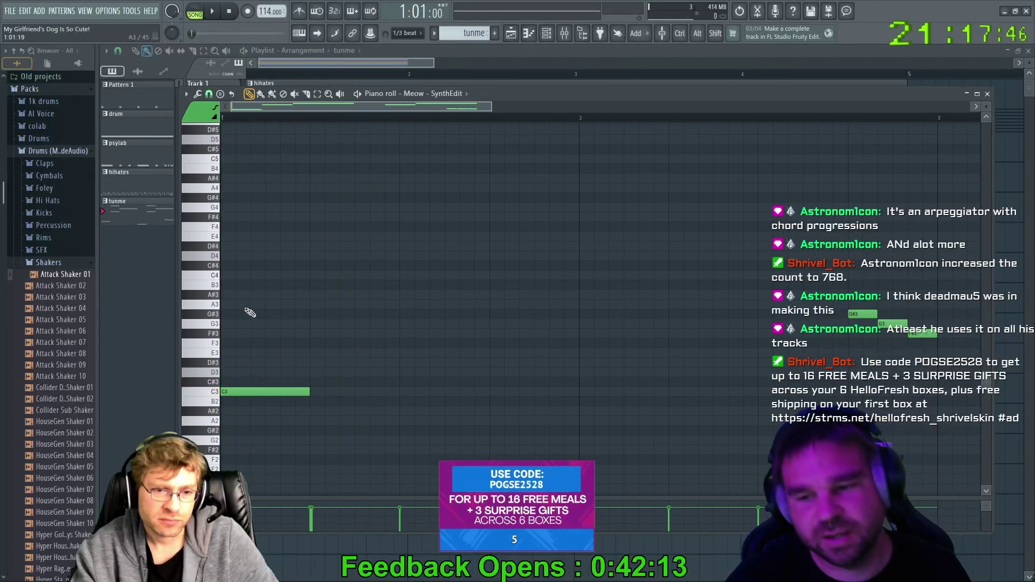
Try the opening note of bar 1 on B2 and then G2 while the song plays
left_click_drag(268, 398, 268, 409)
key("space")
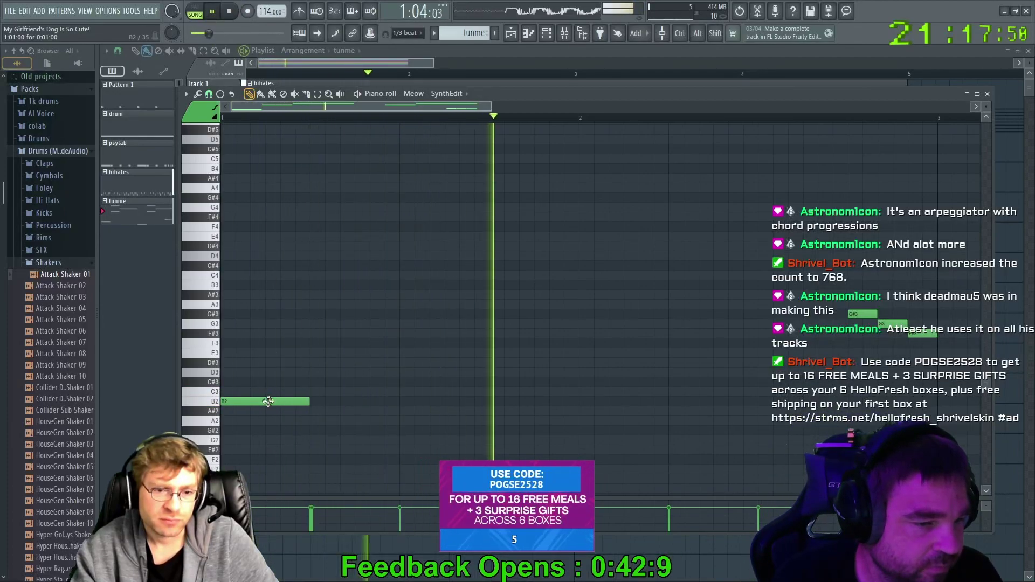
left_click_drag(270, 400, 270, 440)
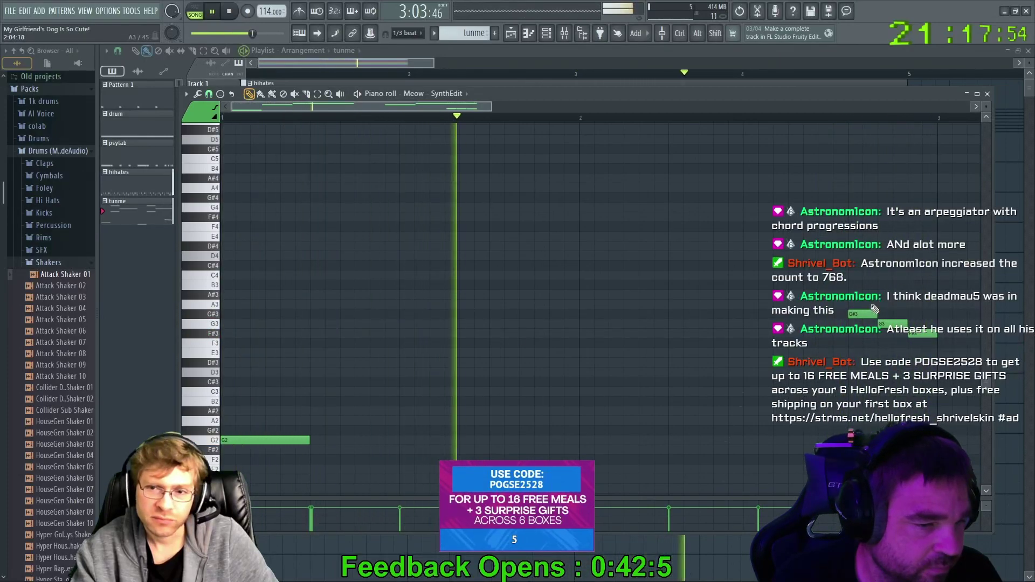
Try the three short notes at the end of bar 2 all on F#3 and then all on D3 during playback
left_click_drag(862, 313, 863, 332)
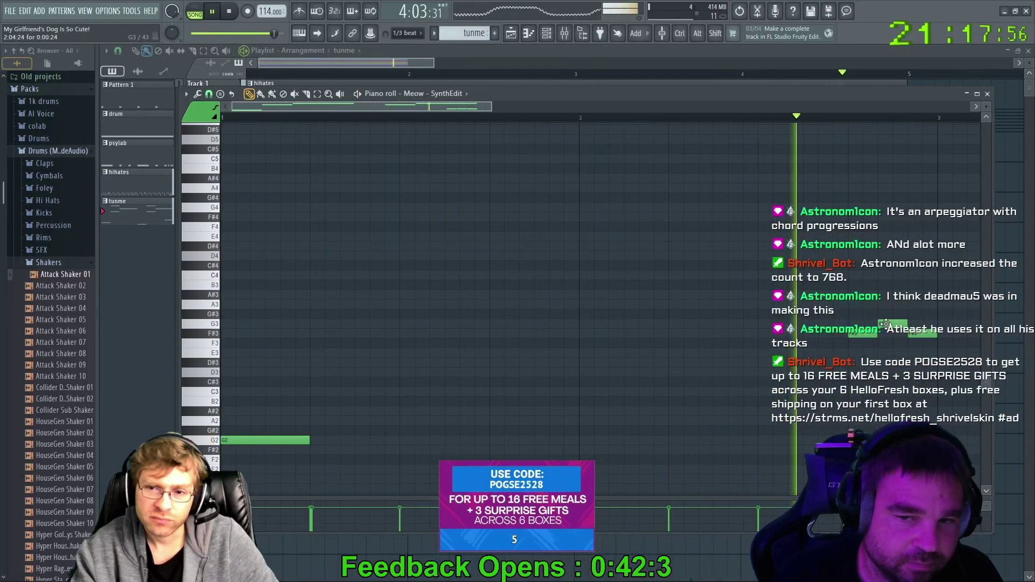
left_click_drag(885, 324, 886, 333)
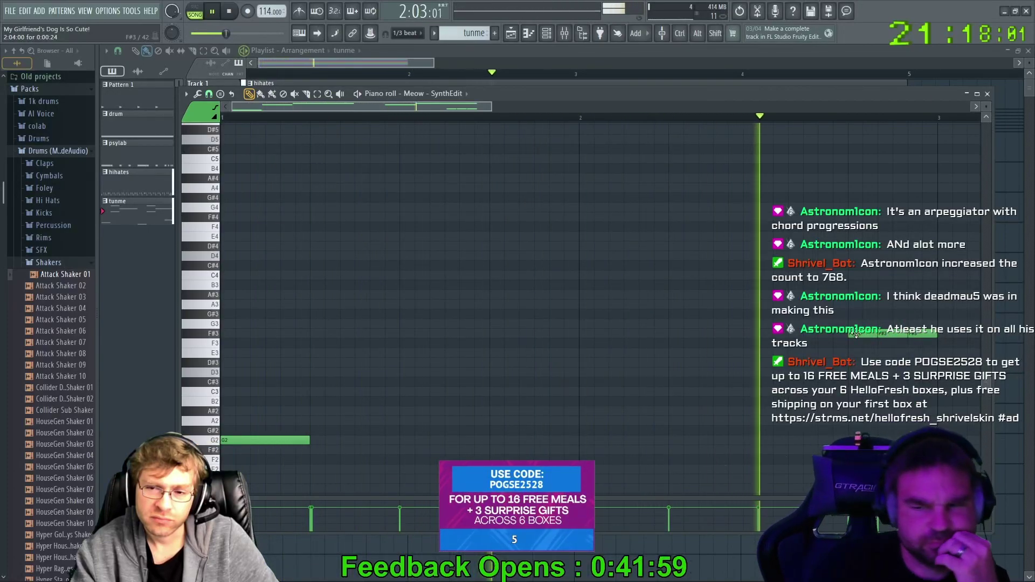
left_click_drag(856, 334, 856, 373)
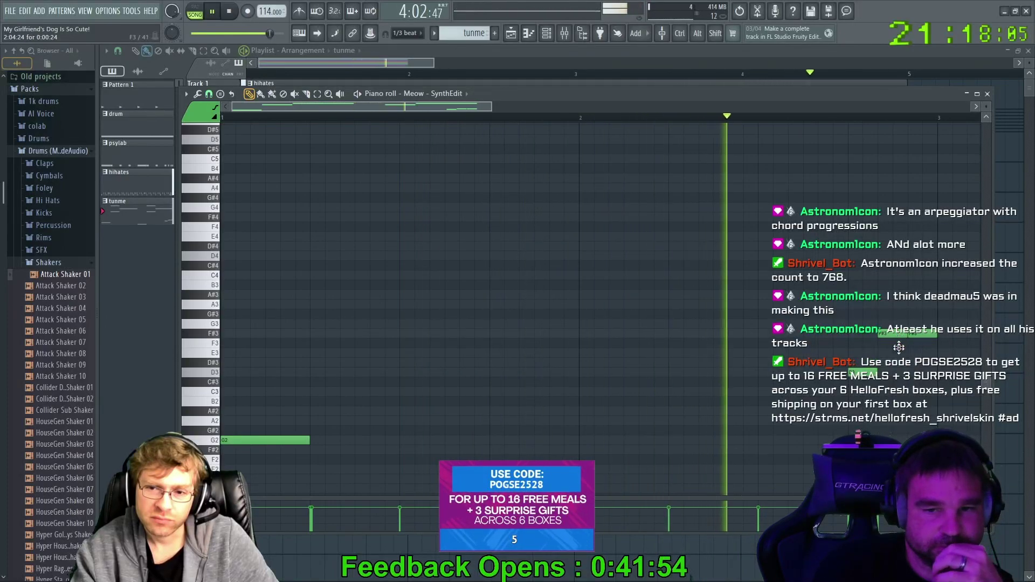
left_click_drag(894, 334, 894, 372)
left_click_drag(923, 333, 923, 372)
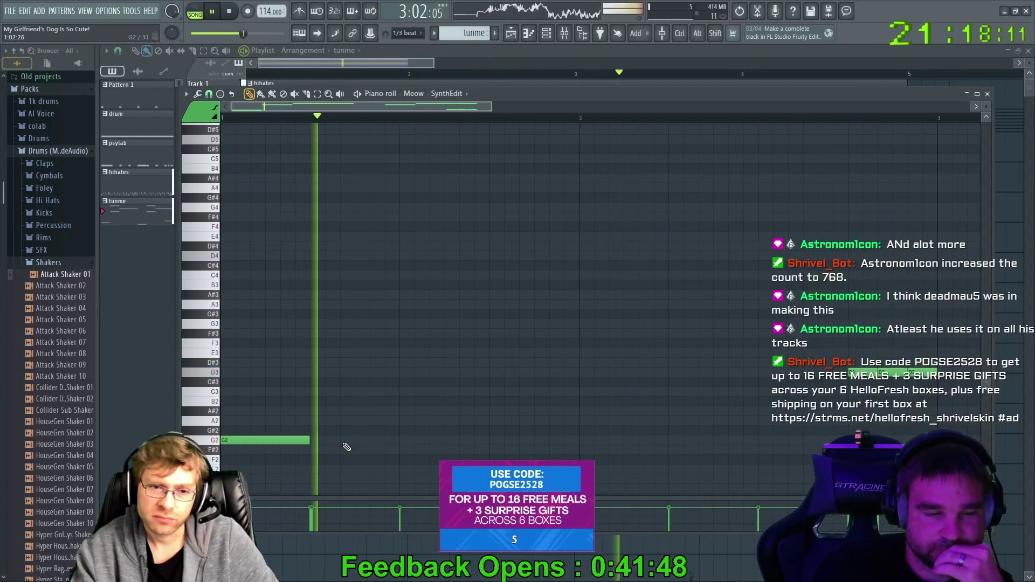
Try the three short closing notes of bar 2 on G4, F#4 and E4, and raise the last one to G4
left_click(892, 206)
left_click_drag(893, 200, 863, 207)
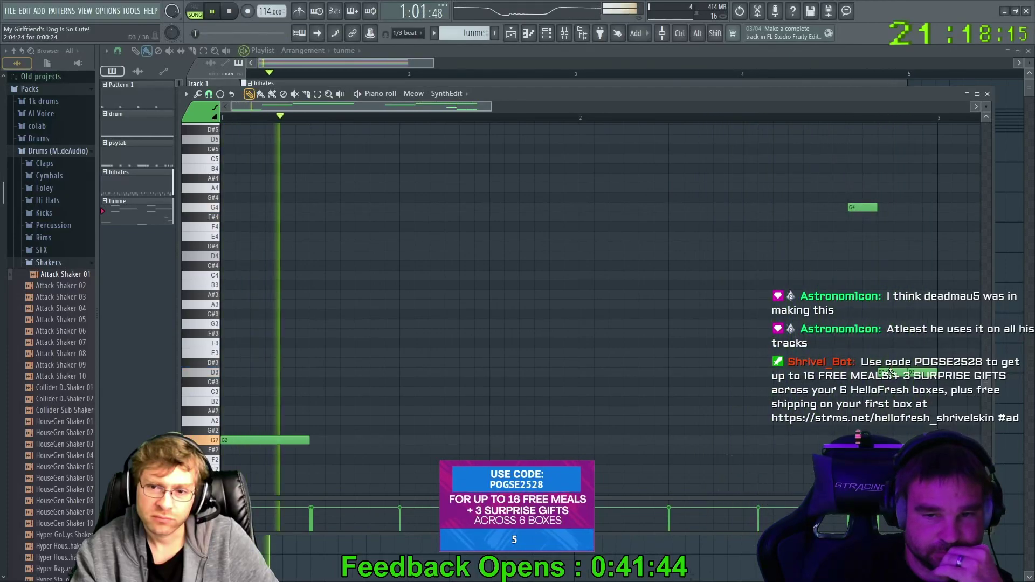
left_click(890, 208)
left_click_drag(889, 213, 889, 218)
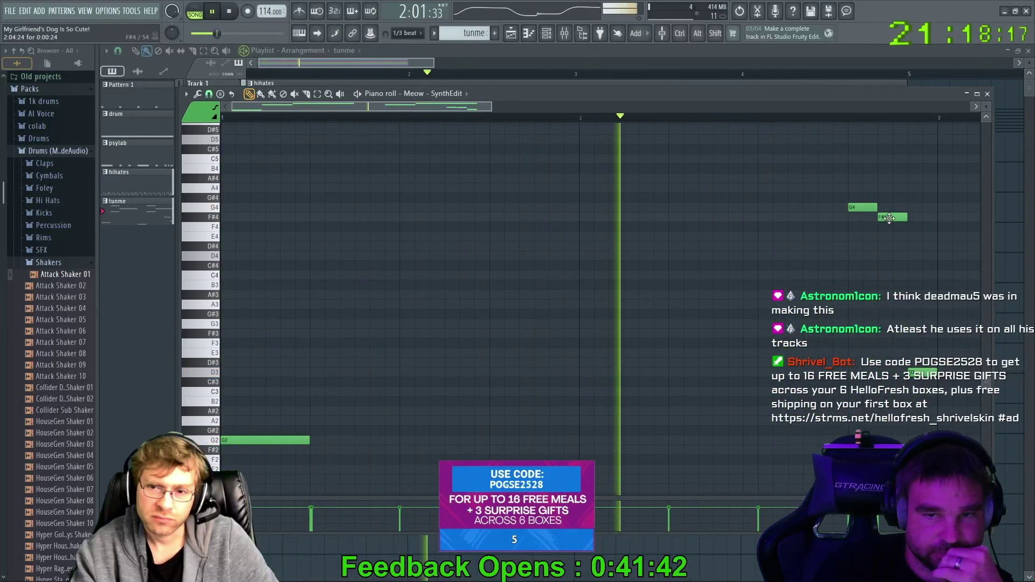
left_click(922, 237)
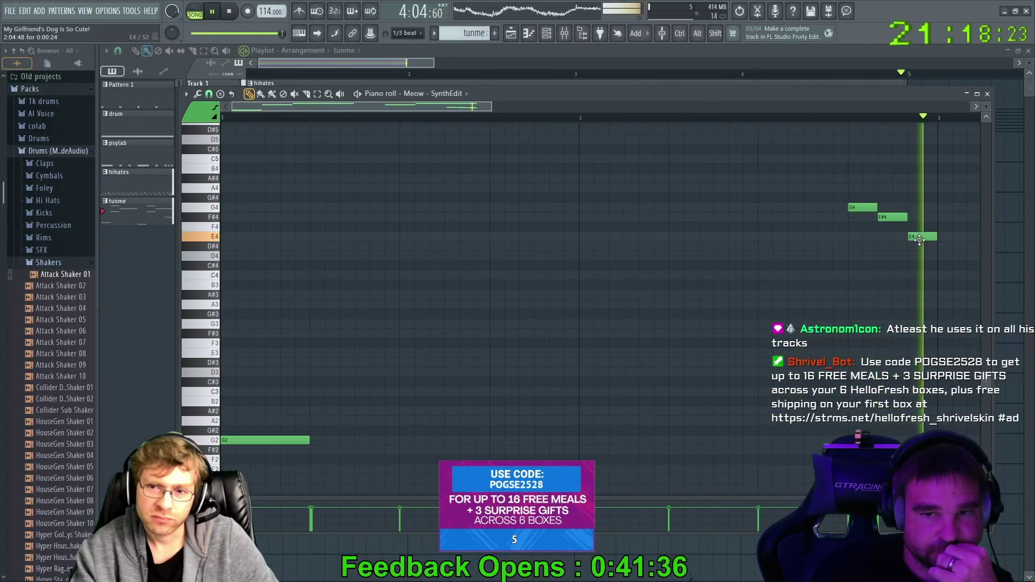
left_click_drag(919, 236, 919, 210)
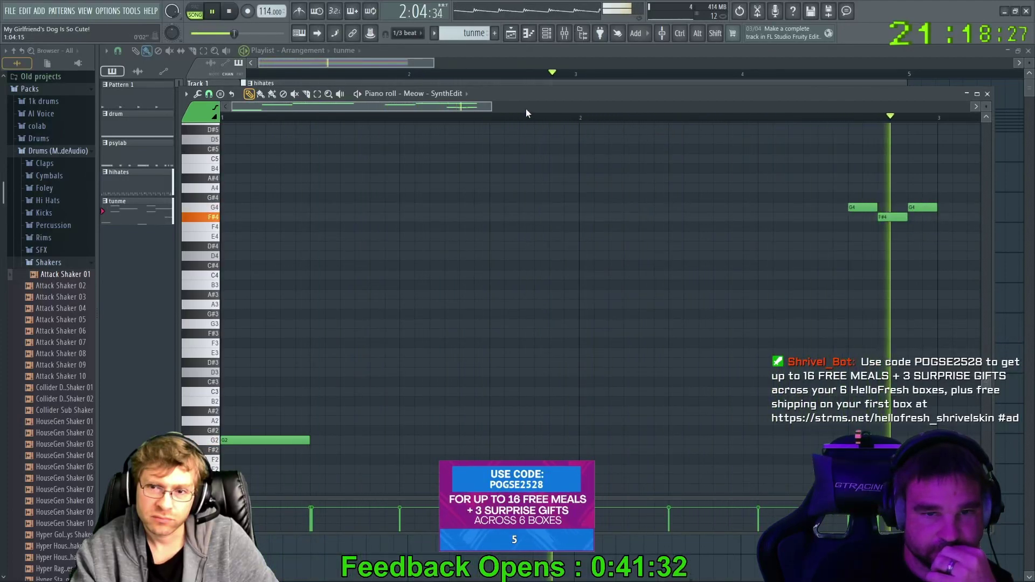
Audition the three short notes at the end of bar 2 all on G4, and settle all three on E4
left_click_drag(896, 219, 896, 210)
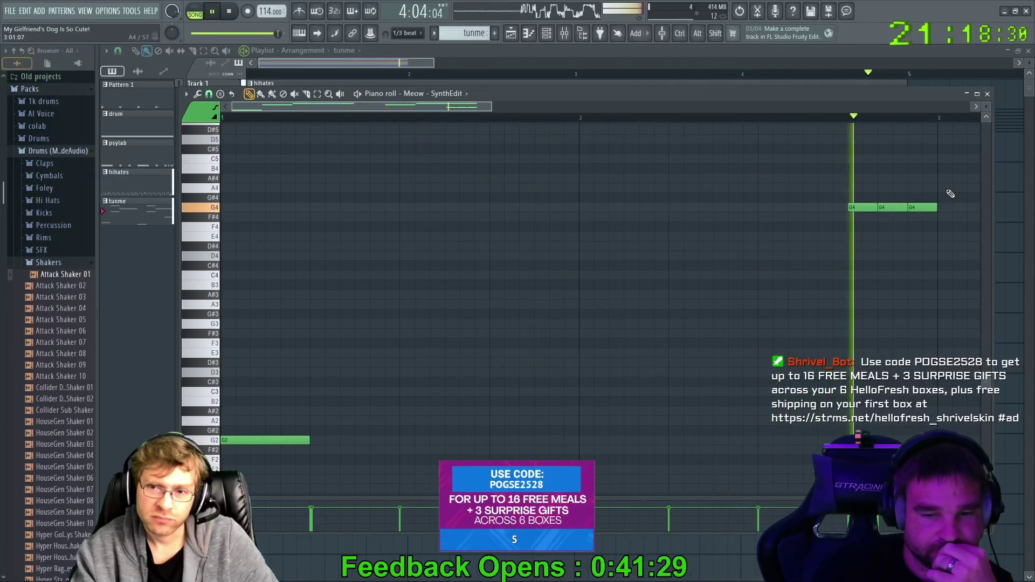
left_click_drag(862, 218, 862, 246)
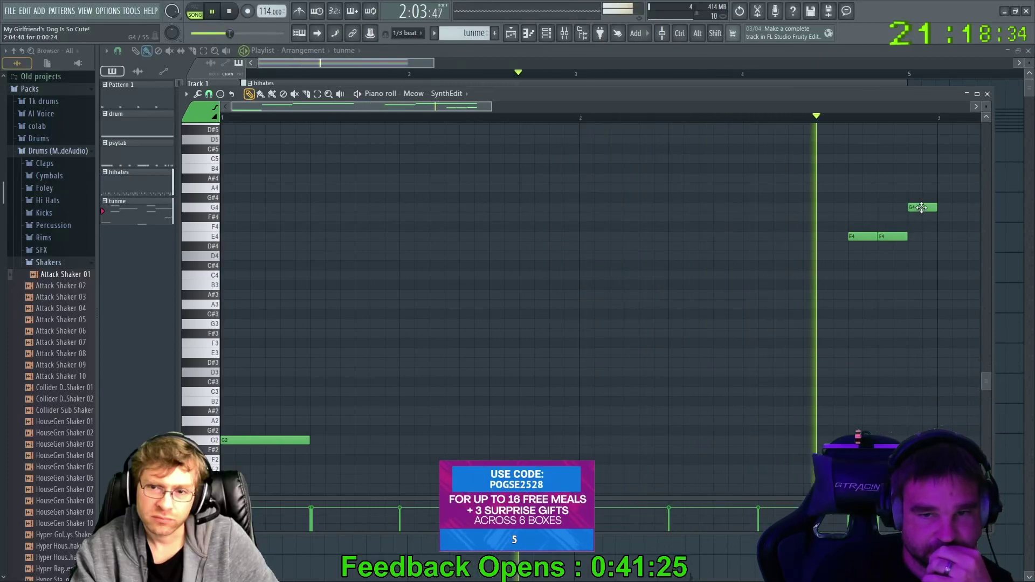
left_click_drag(920, 217, 920, 246)
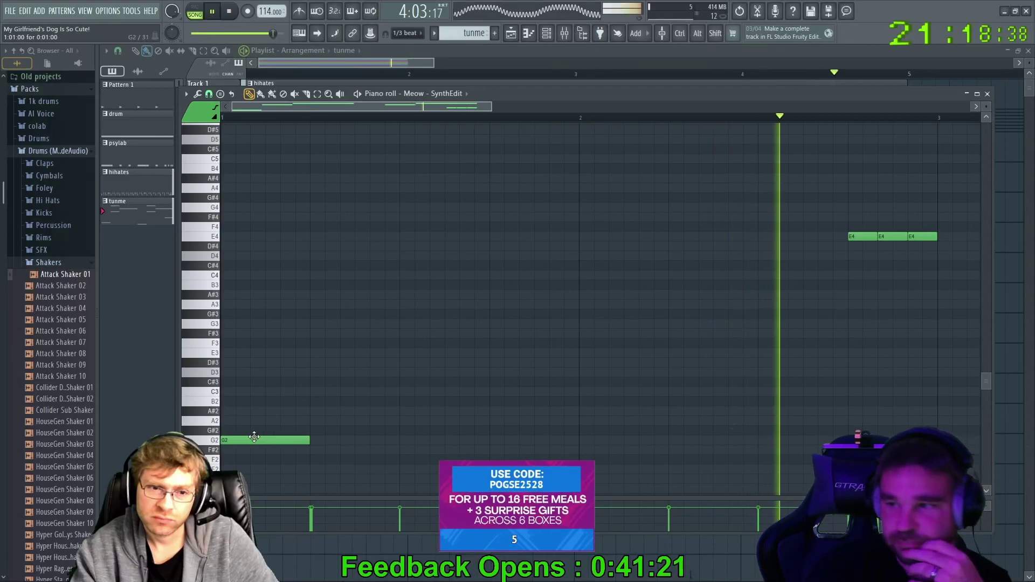
Lower the opening note of bar 1 to F#2, stop playback and minimise the piano roll
left_click_drag(252, 441, 253, 451)
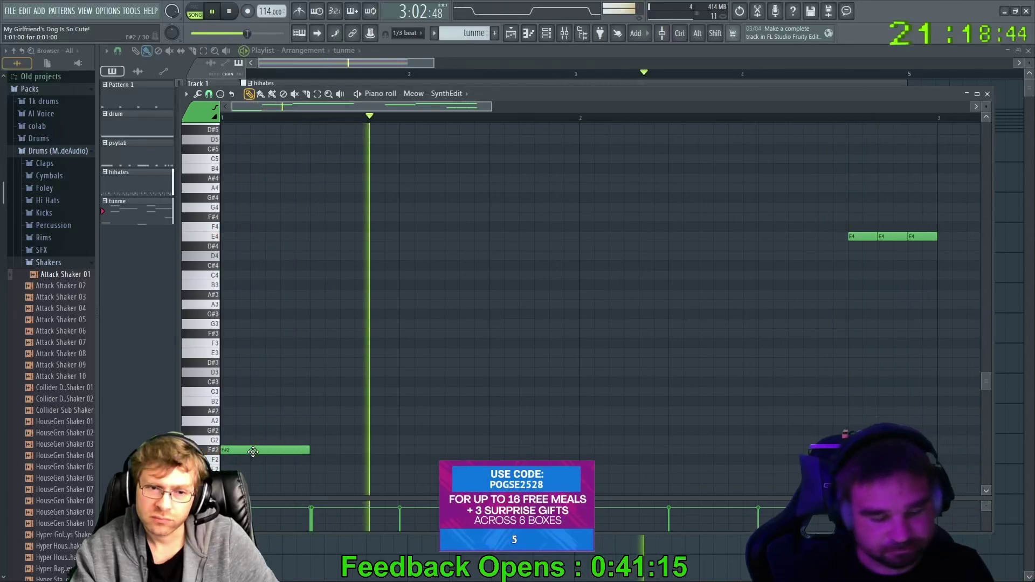
key("space")
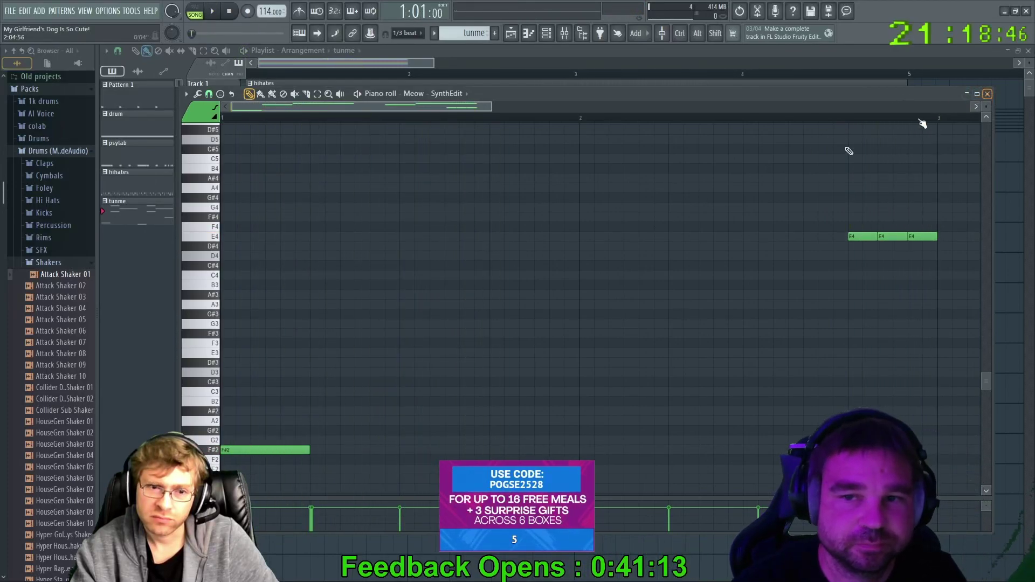
left_click(966, 94)
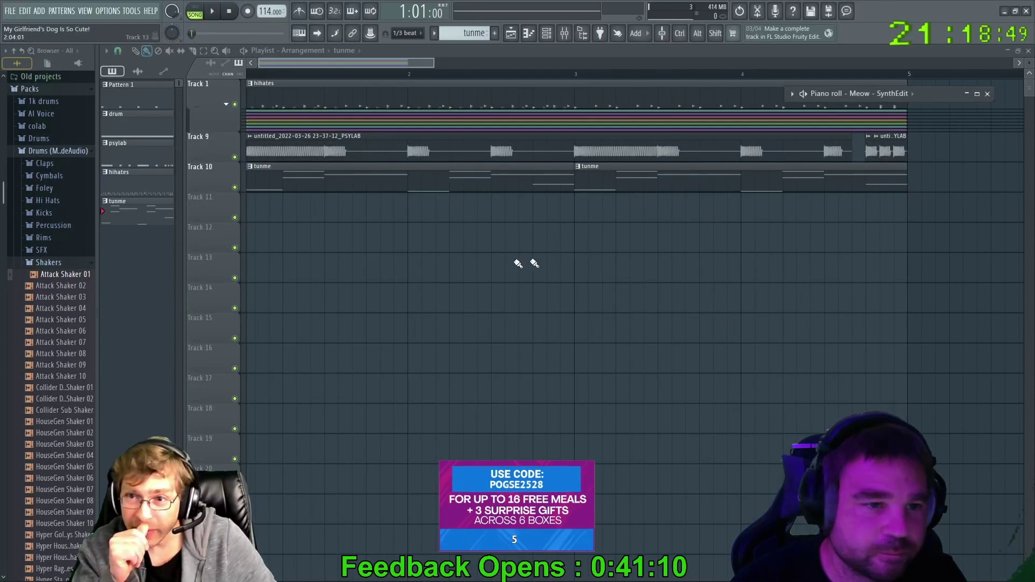
Convert the PSYLAB audio clip to score in Edison, dump it to the piano roll, and close the editor and clip settings
double_click(263, 150)
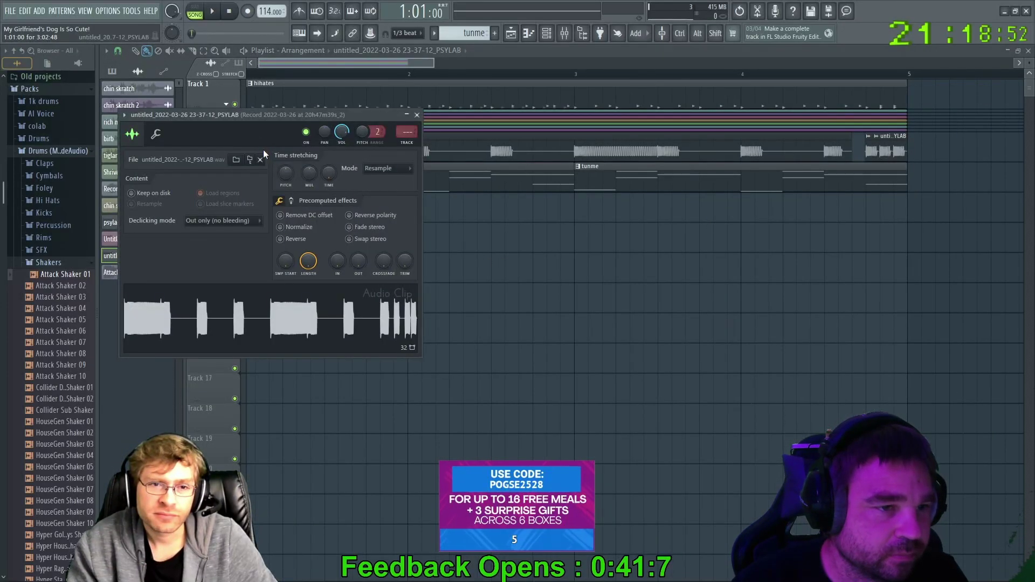
right_click(263, 307)
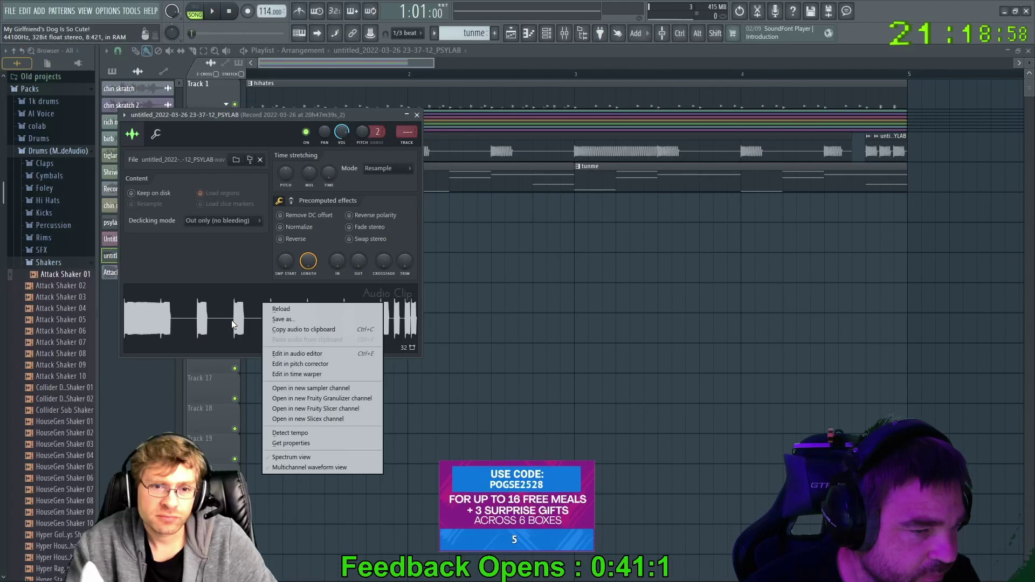
left_click(313, 355)
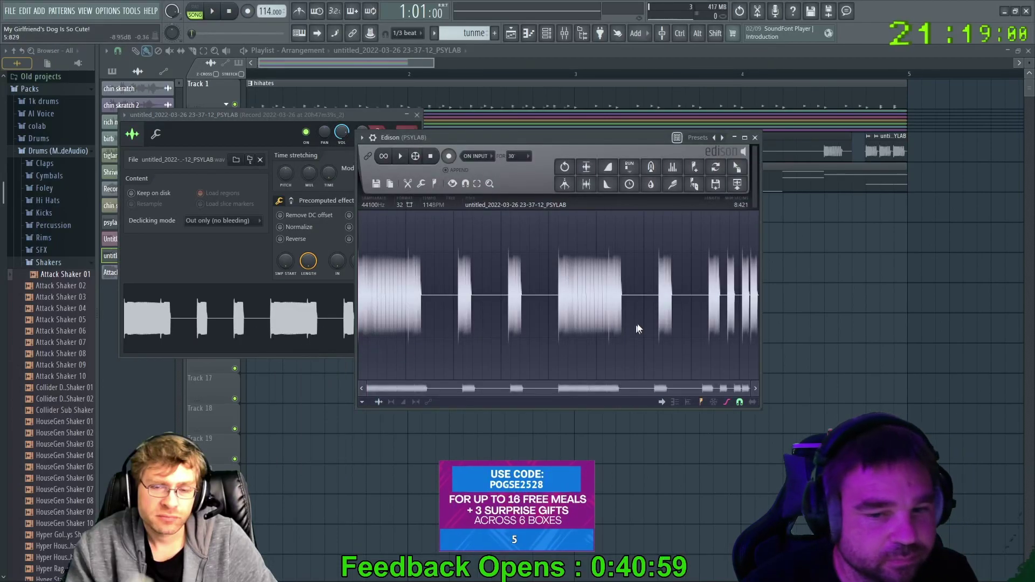
left_click(421, 184)
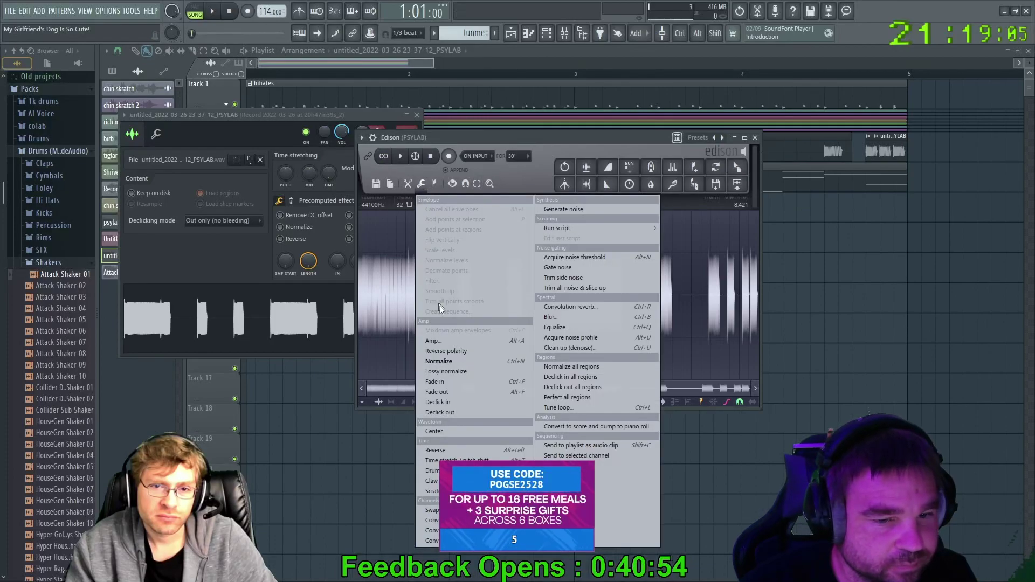
left_click(606, 428)
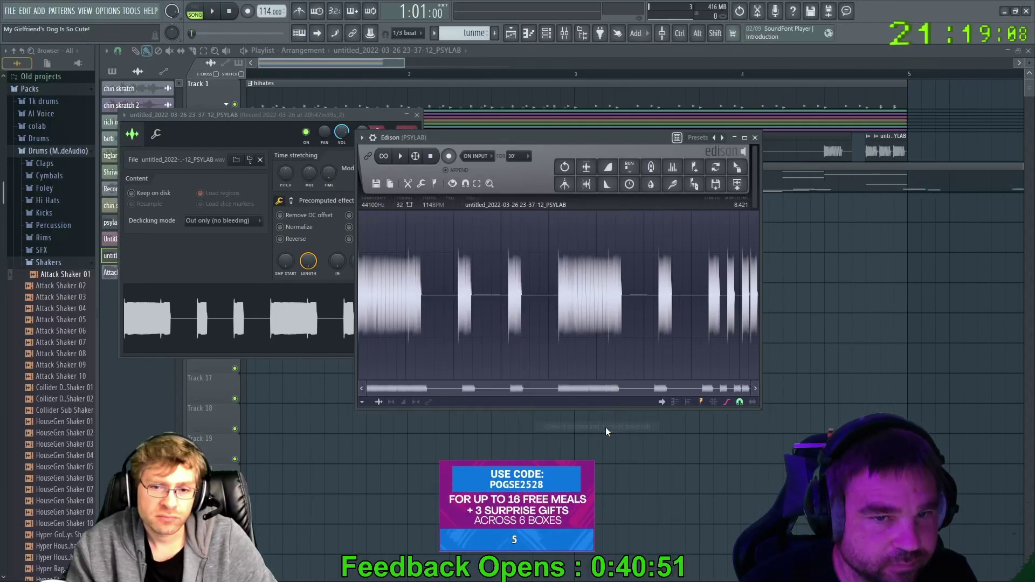
left_click(755, 138)
left_click(417, 115)
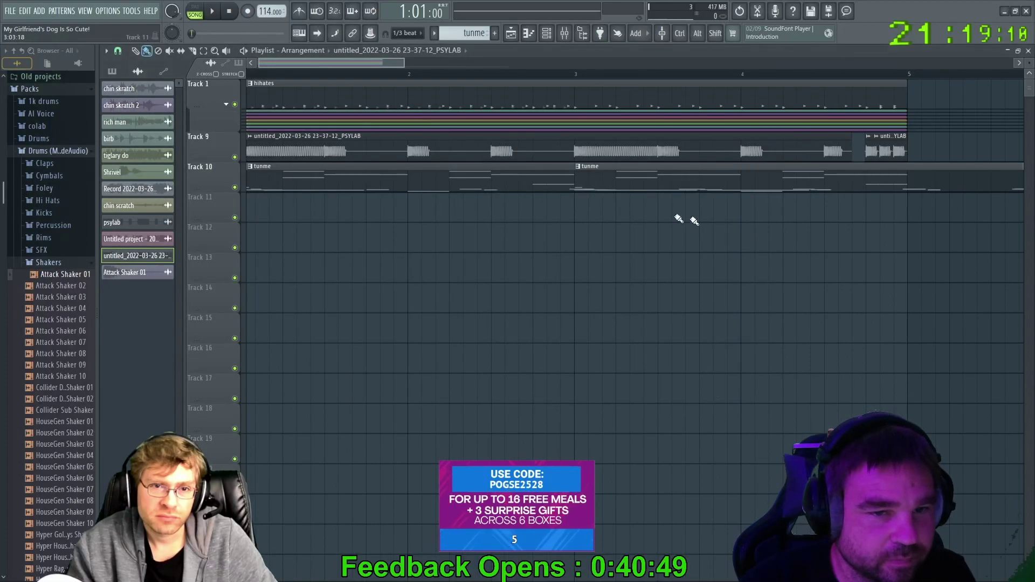
Maximise the piano roll of the PSYLAB clip and examine its converted notes against the tunme notes, with playback
left_click(758, 185)
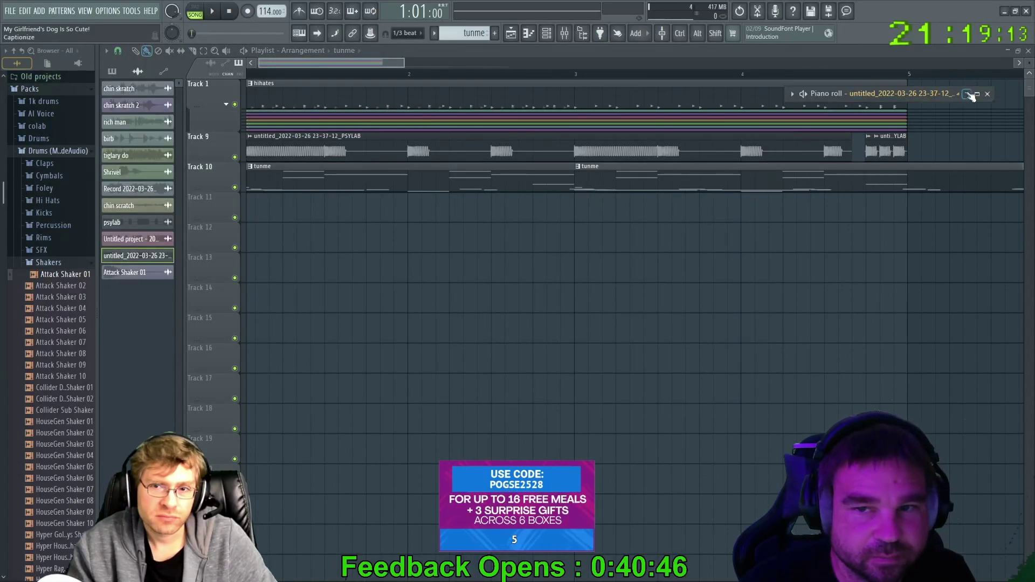
left_click(977, 94)
scroll(375, 334, "down", 5)
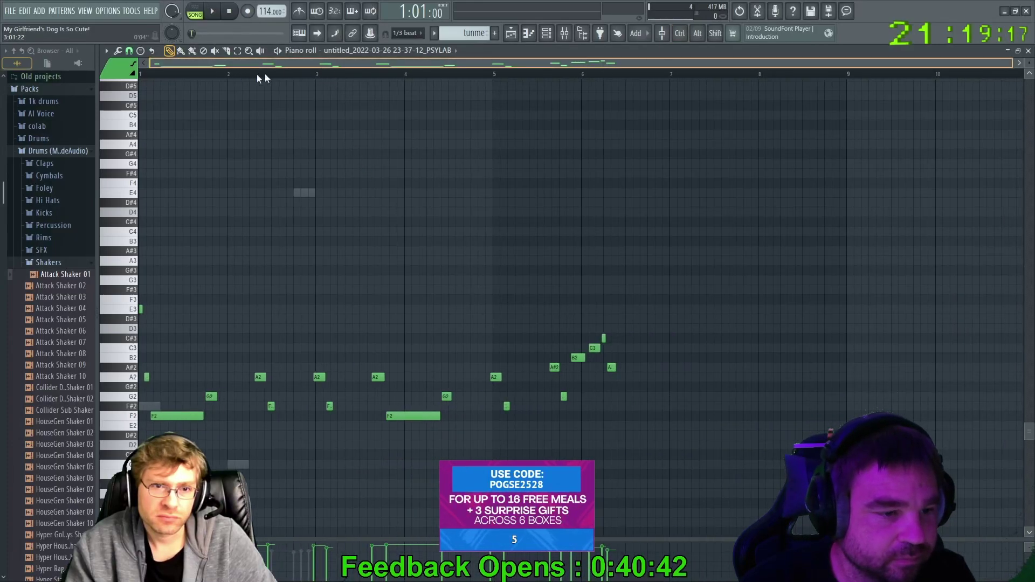
key("space")
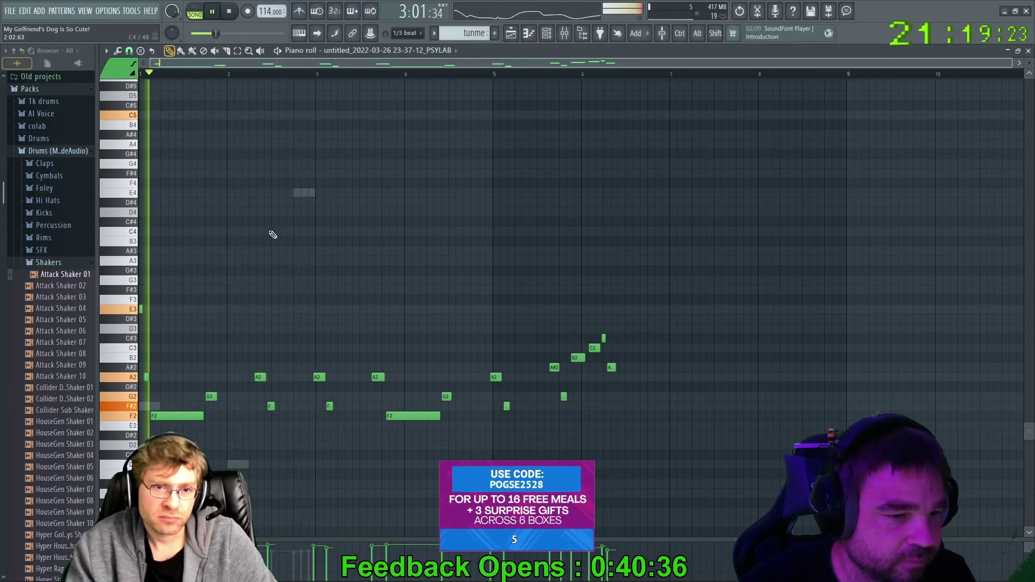
key("space")
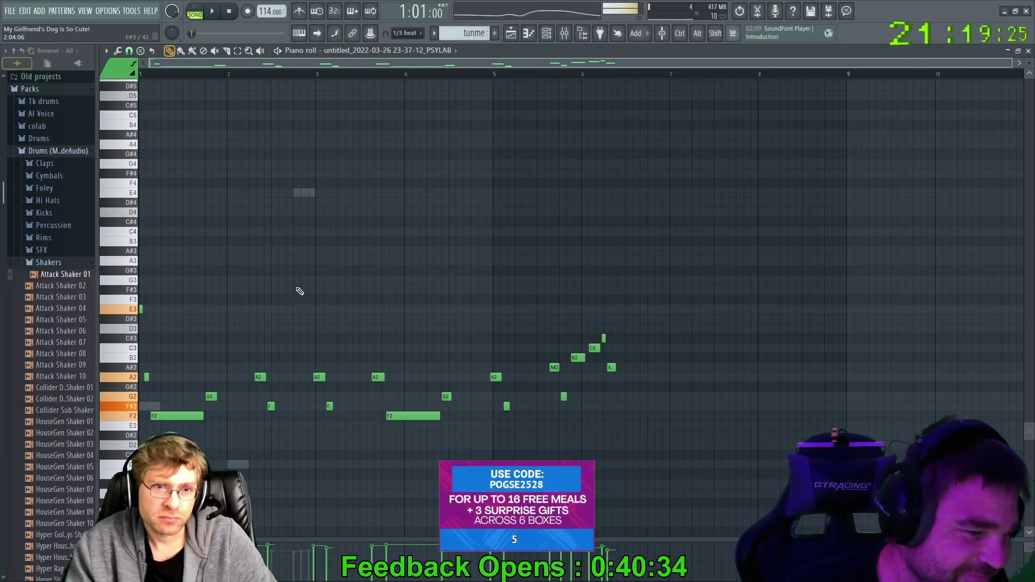
scroll(261, 329, "down", 5)
scroll(256, 383, "up", 7)
scroll(259, 386, "down", 5)
scroll(261, 361, "up", 6)
scroll(220, 183, "right", 1)
scroll(220, 183, "down", 4)
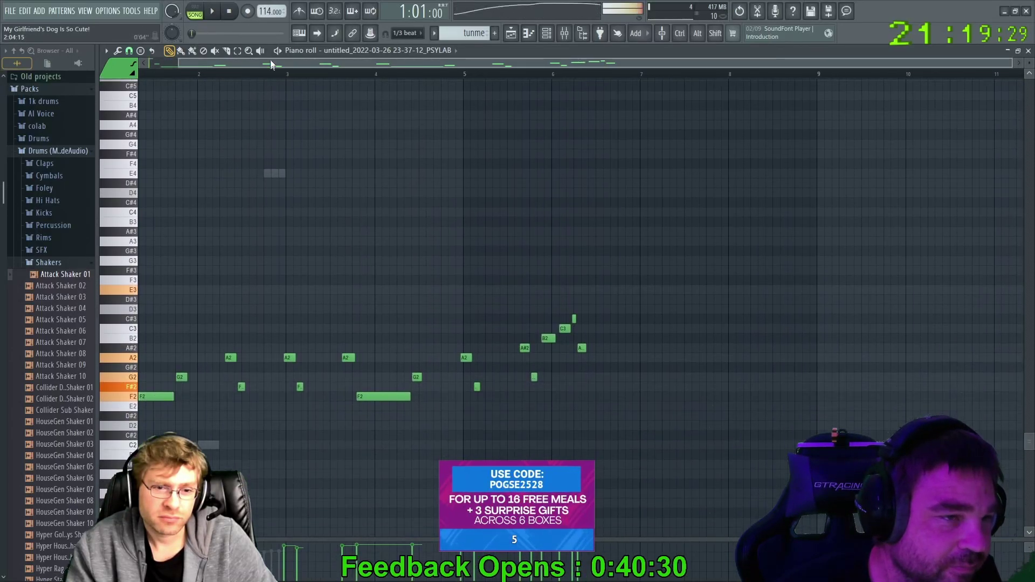
Delete all the converted PSYLAB notes from the piano roll
scroll(222, 108, "left", 1)
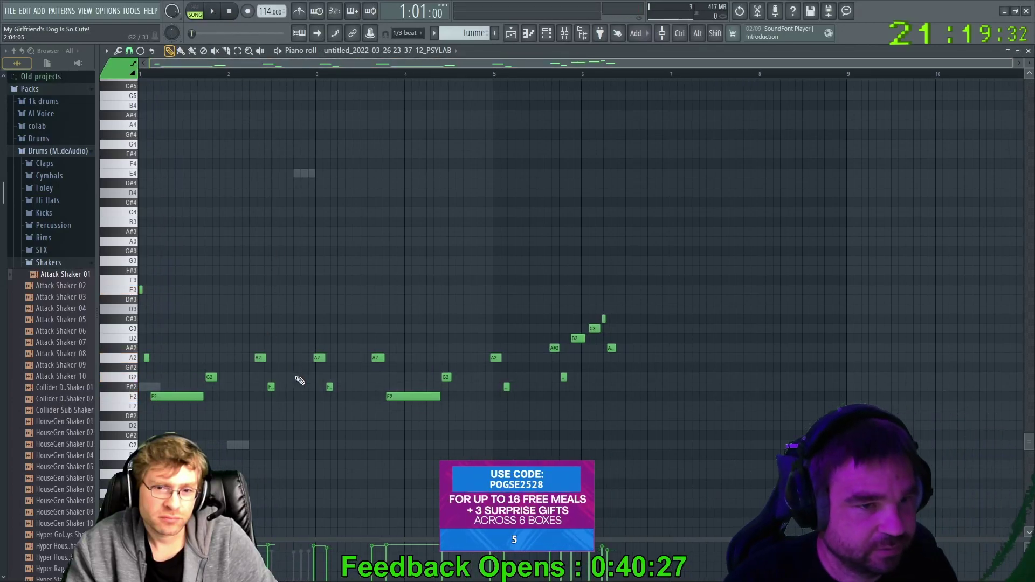
key("ctrl+a")
key("Delete")
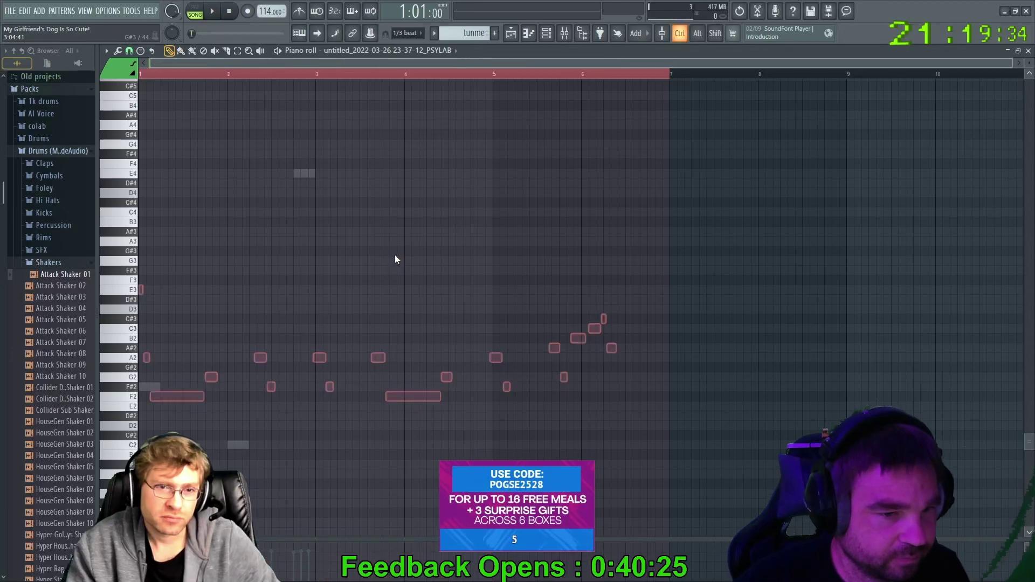
Paste the converted PSYLAB notes into the Meow - SynthEdit channel of tunme and shift them to start at bar 5
left_click(455, 50)
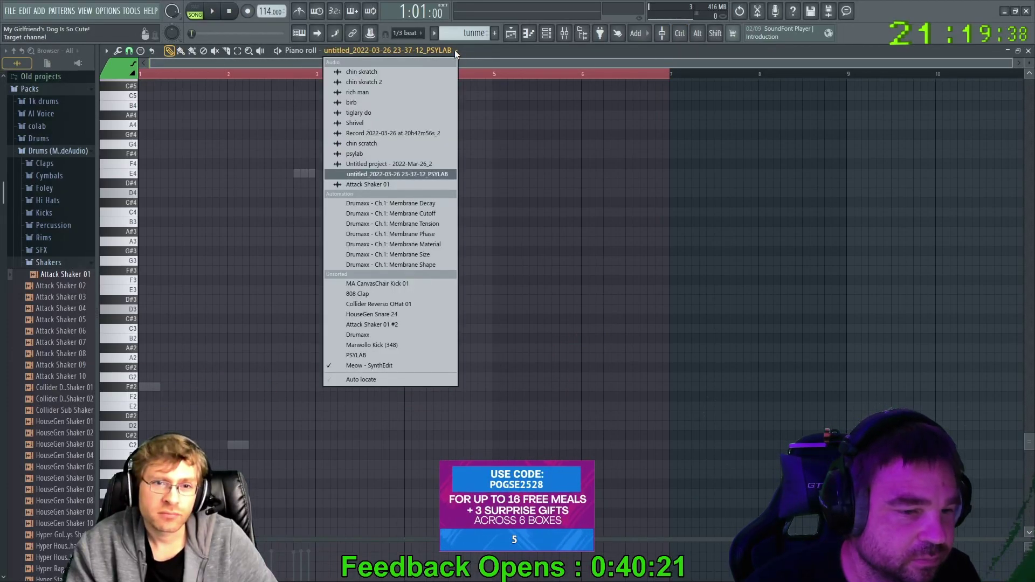
left_click(351, 365)
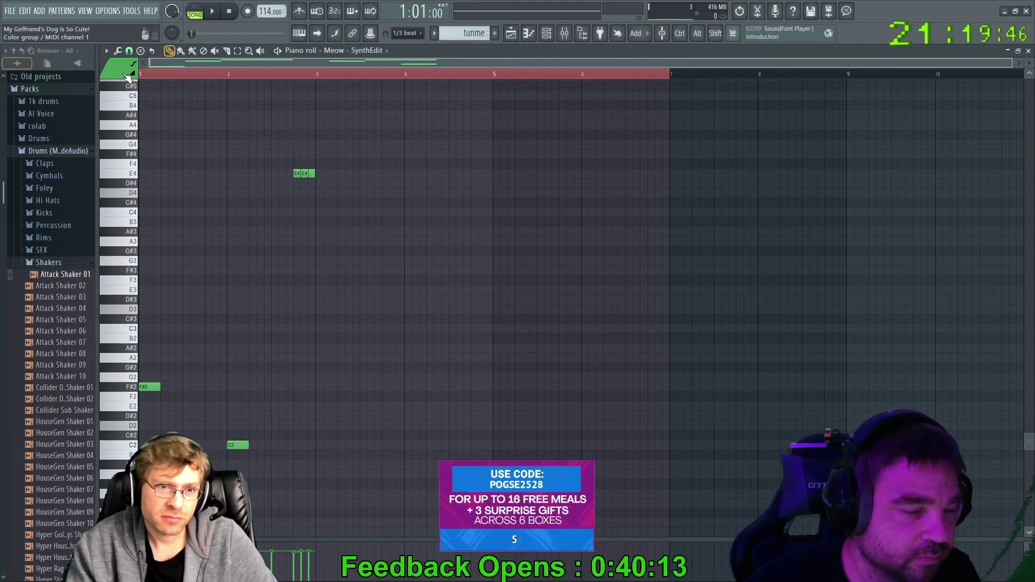
key("ctrl+v")
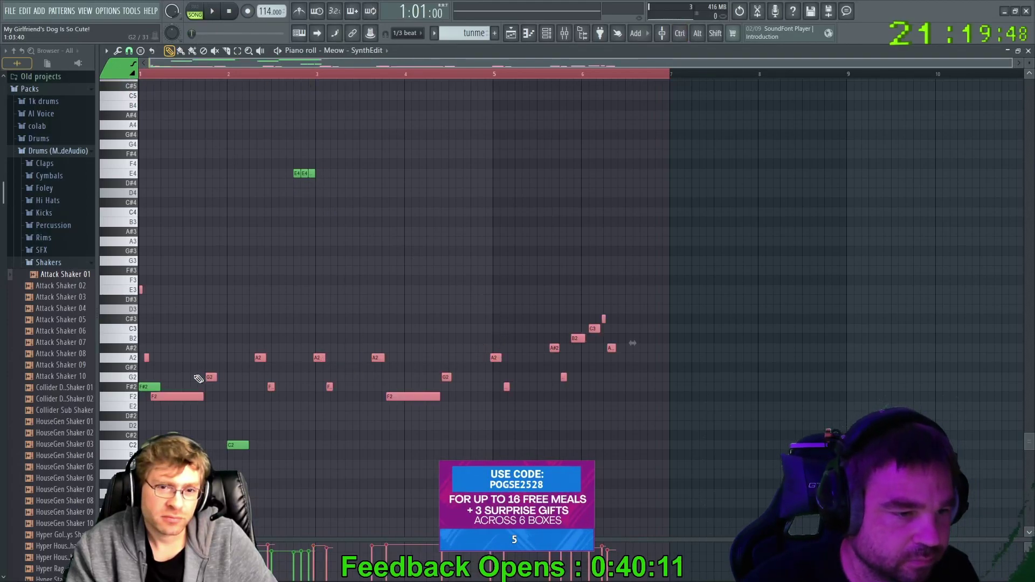
left_click_drag(155, 398, 530, 398)
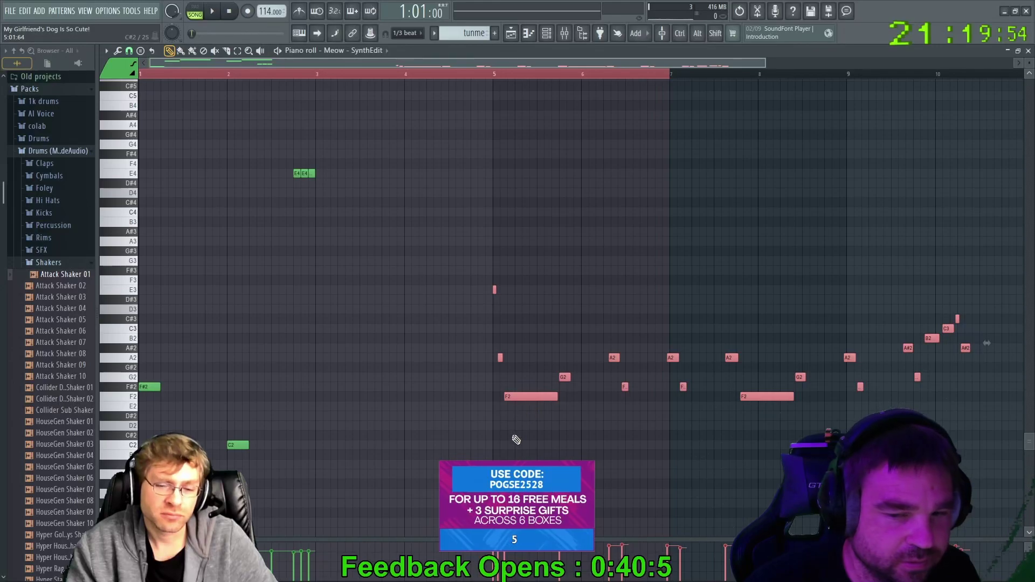
scroll(516, 440, "down", 3)
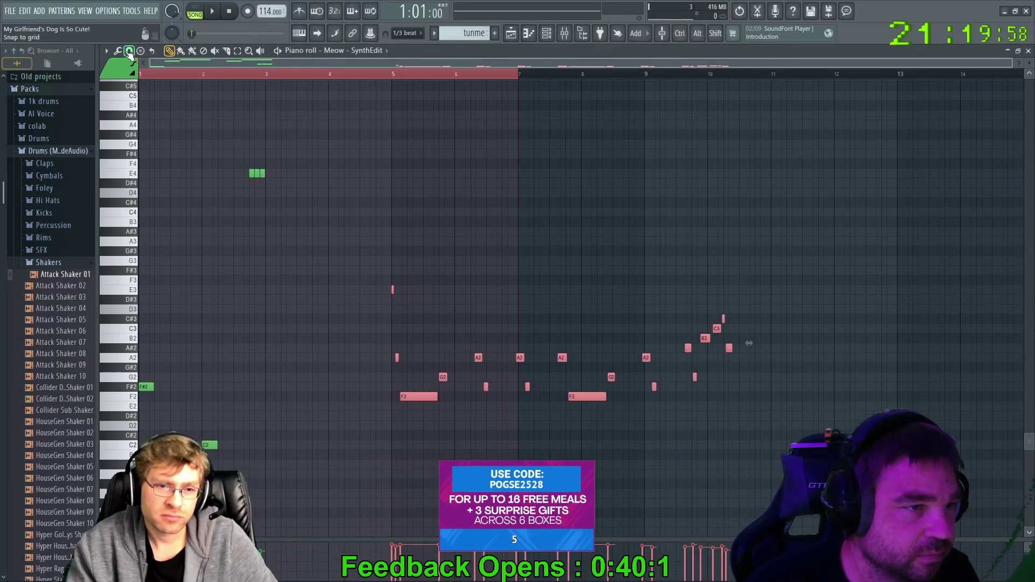
Play the tunme pattern from within bar 4 in pattern mode to hear the pasted notes, and stop playback
left_click(212, 11)
left_click(339, 74)
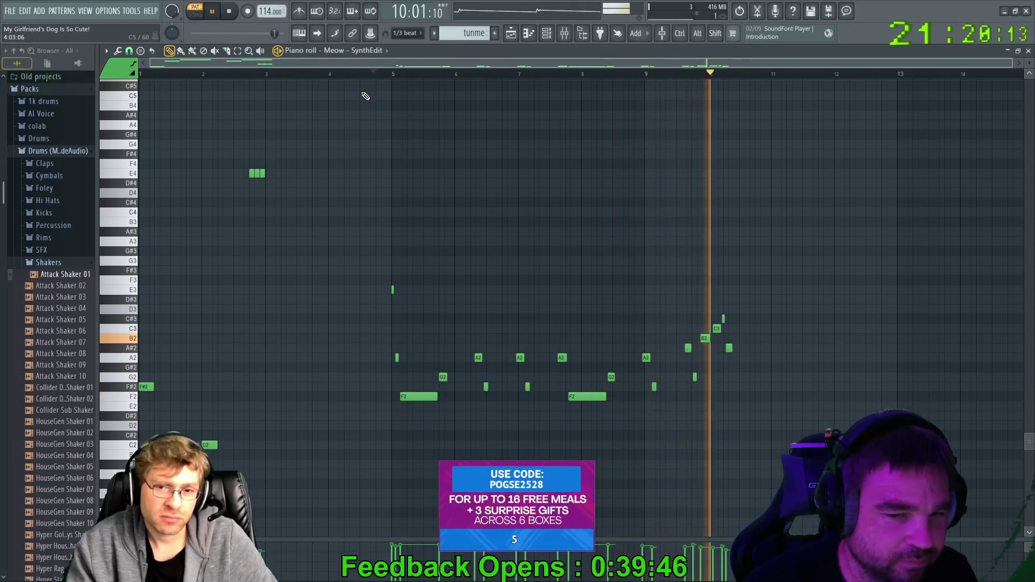
key("space")
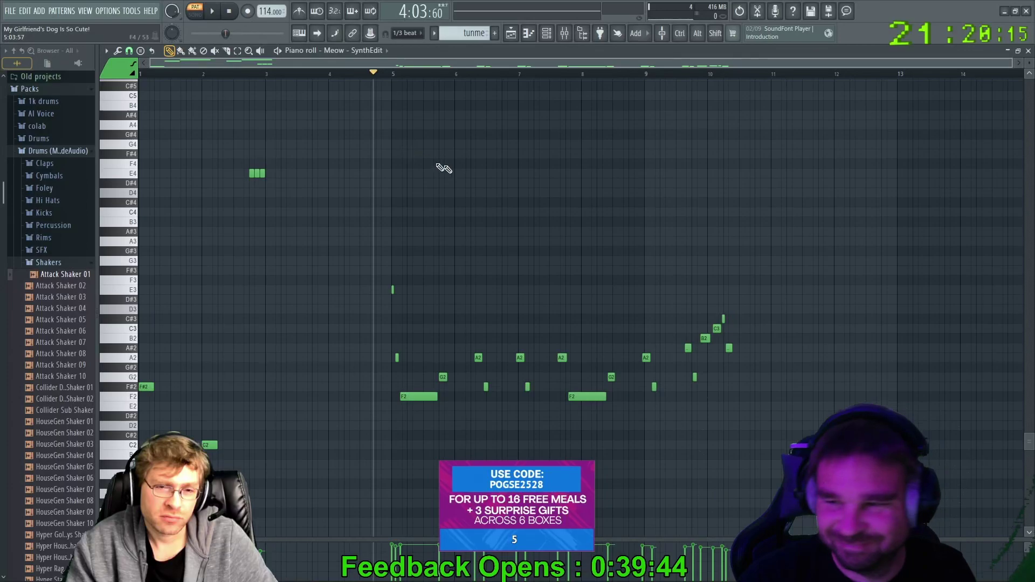
key("ctrl")
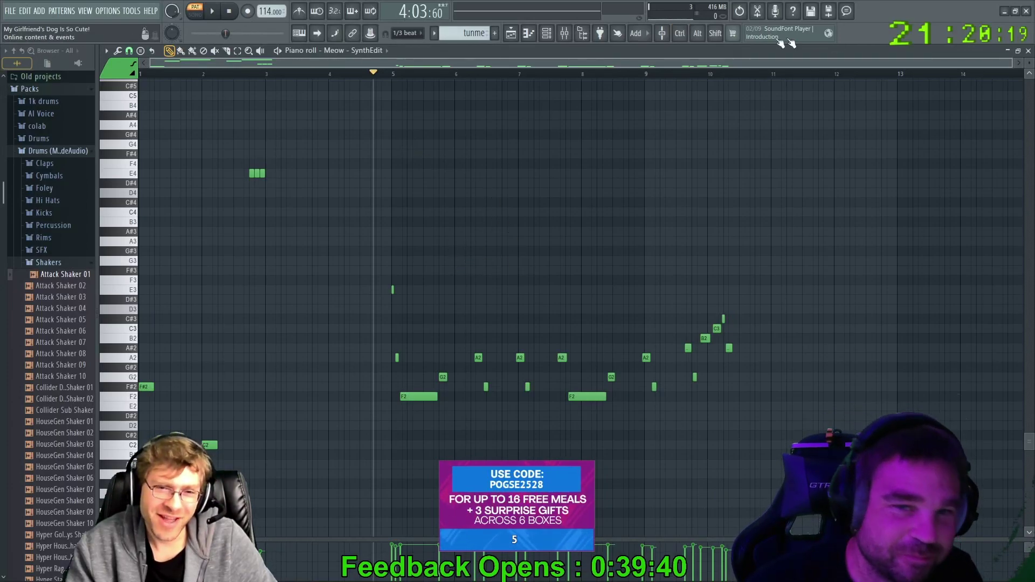
In the playlist, move the second tunme clip at bar 3 from track 10 to track 13 and delete it
key("F5")
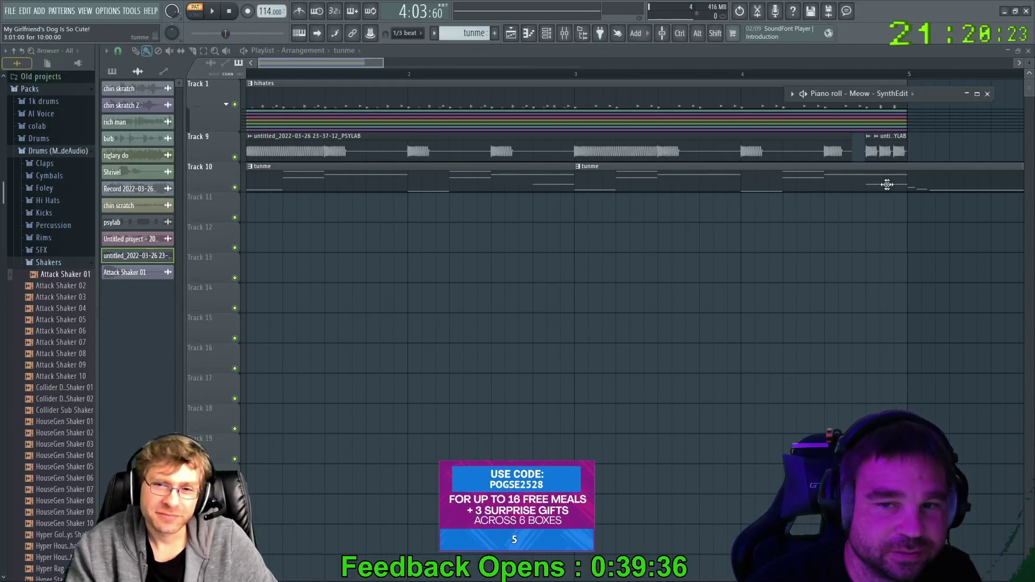
left_click(749, 187)
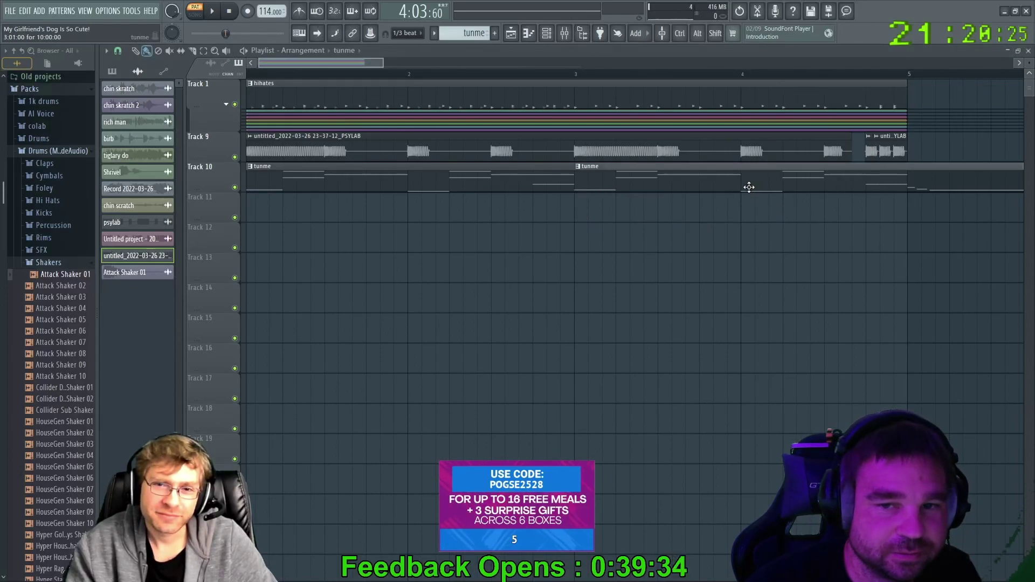
left_click_drag(747, 211, 755, 280)
left_click_drag(718, 191, 688, 176)
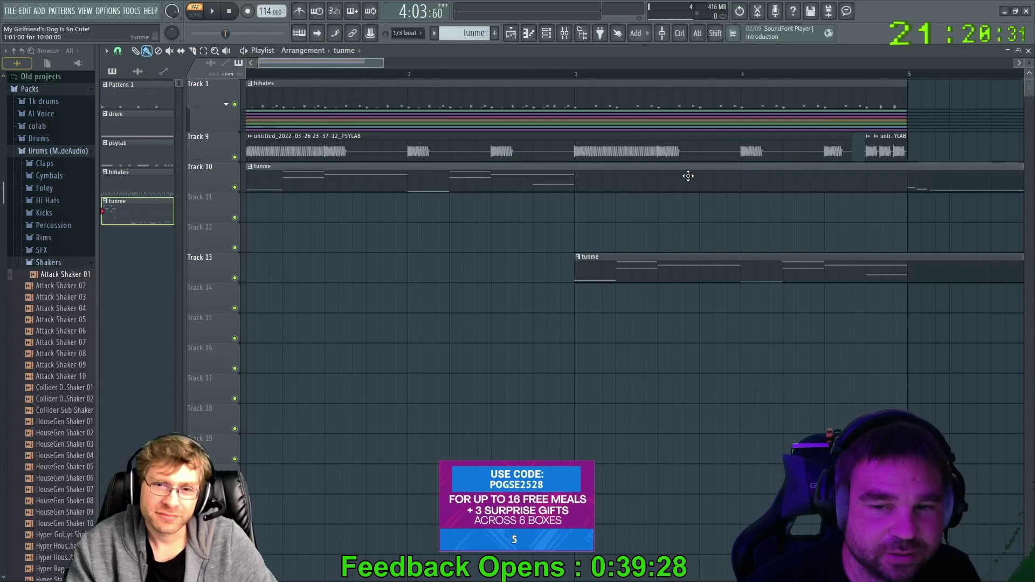
scroll(682, 248, "down", 3, "ctrl")
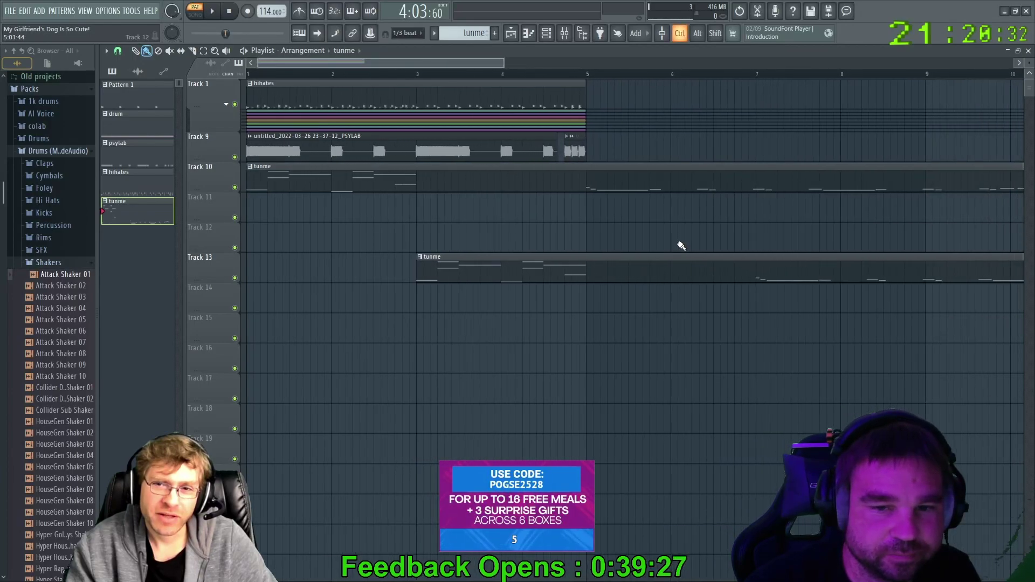
scroll(663, 236, "down", 2, "ctrl")
scroll(469, 230, "up", 3, "ctrl")
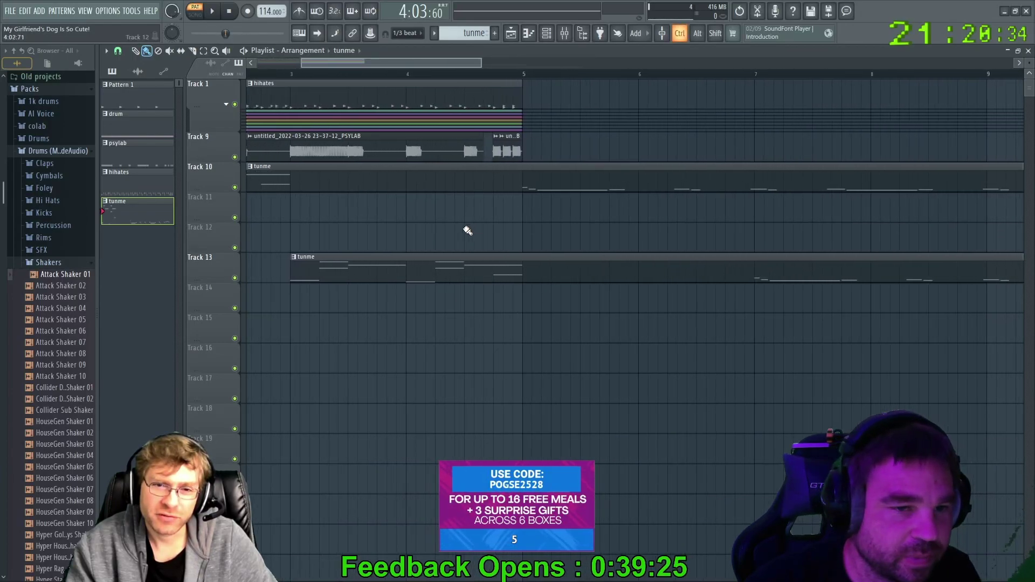
right_click(464, 266)
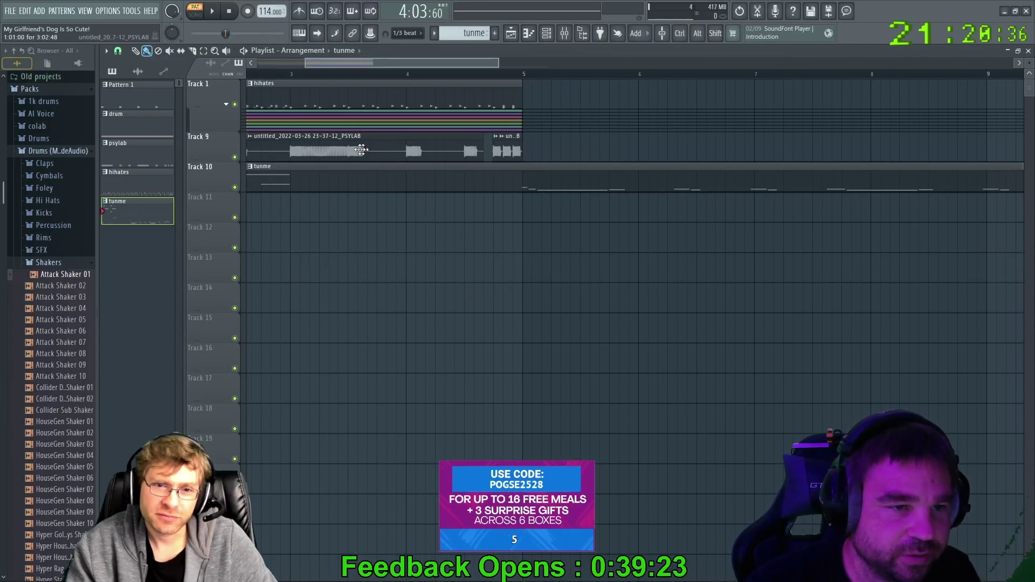
Try a copy of the PSYLAB clip at bar 5 on track 9, with playback against the pasted tunme notes, and remove it
left_click(378, 151)
left_click(550, 155)
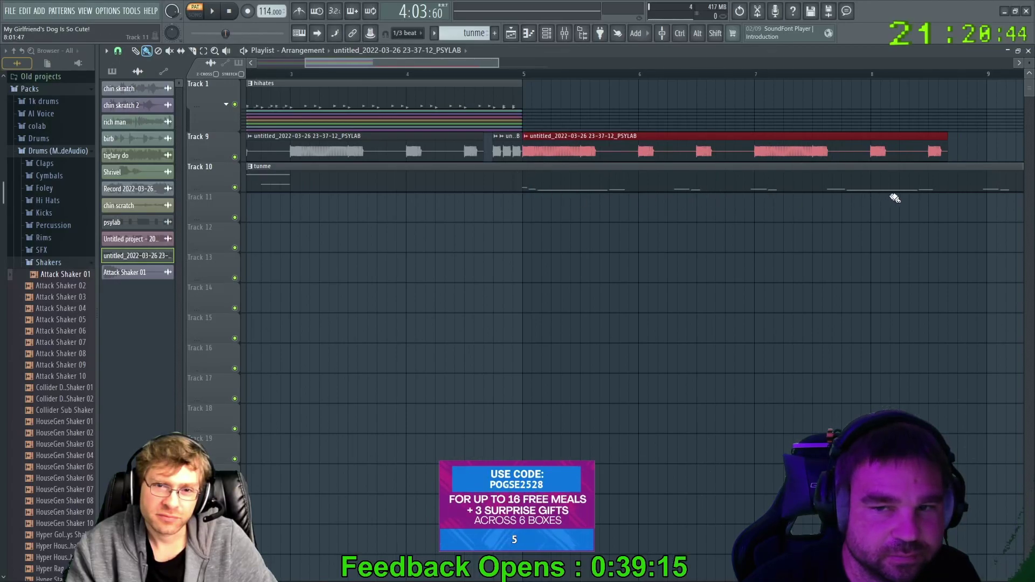
key("space")
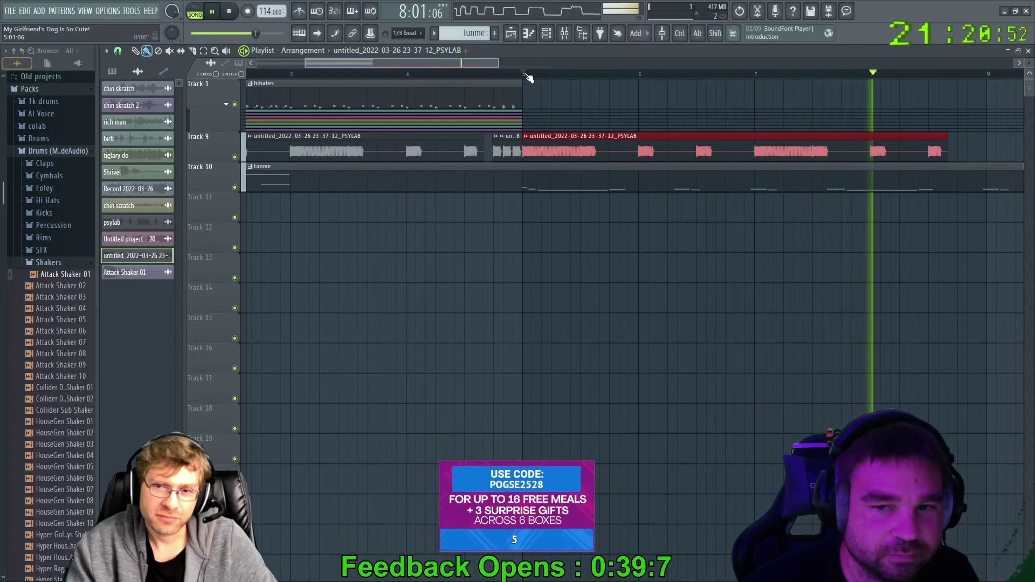
key("space")
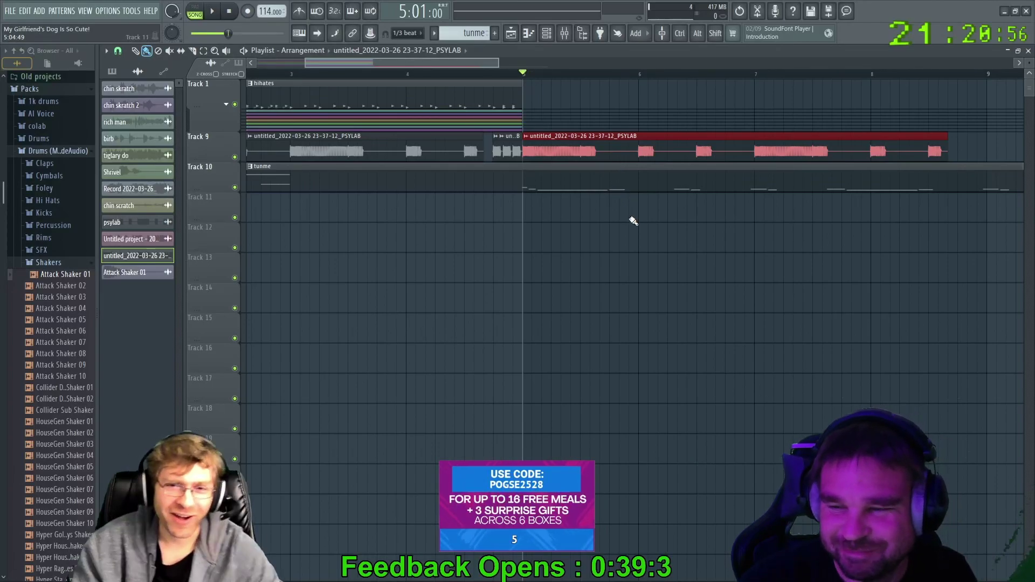
mouse_move(524, 73)
left_mouse_down()
mouse_move(884, 108)
mouse_move(888, 127)
mouse_move(684, 69)
mouse_move(672, 120)
mouse_move(839, 115)
mouse_move(130, 103)
mouse_move(526, 115)
mouse_move(494, 110)
mouse_move(501, 119)
left_mouse_up()
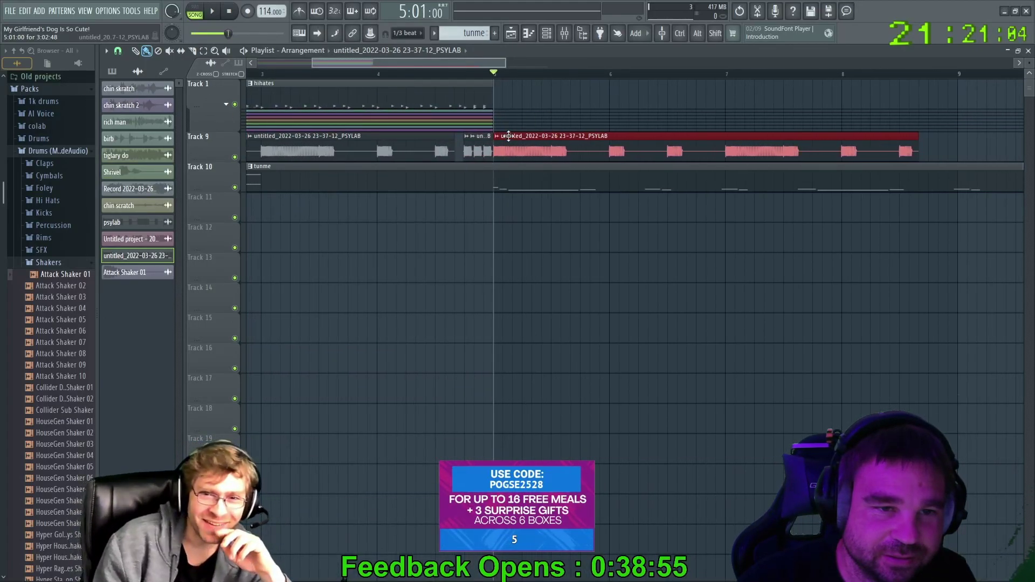
right_click(521, 153)
Reopen the tunme piano roll maximised and delete all the pasted notes from bar 5 onward
left_click(496, 178)
double_click(491, 179)
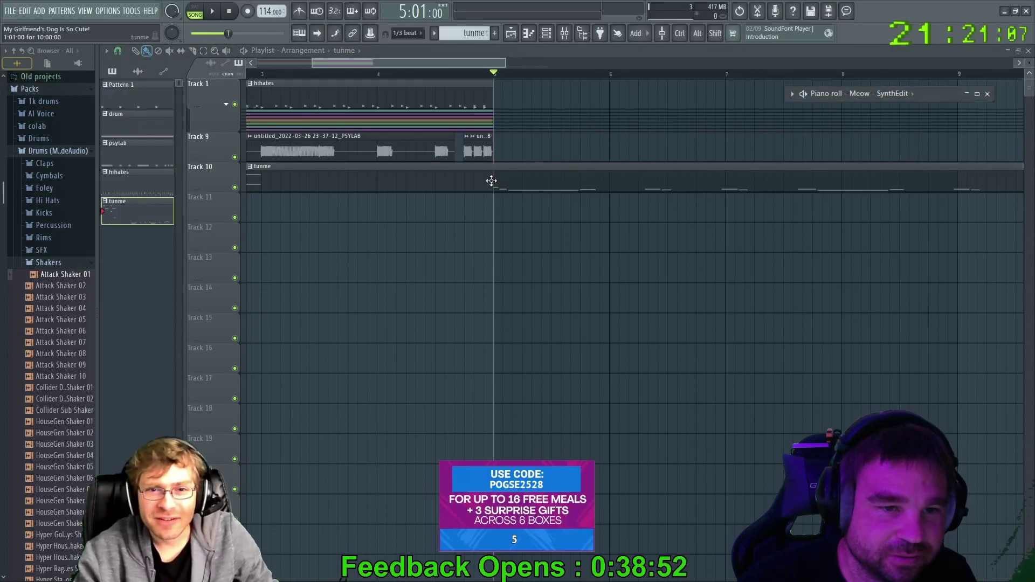
left_click(981, 94)
scroll(399, 302, "left", 3)
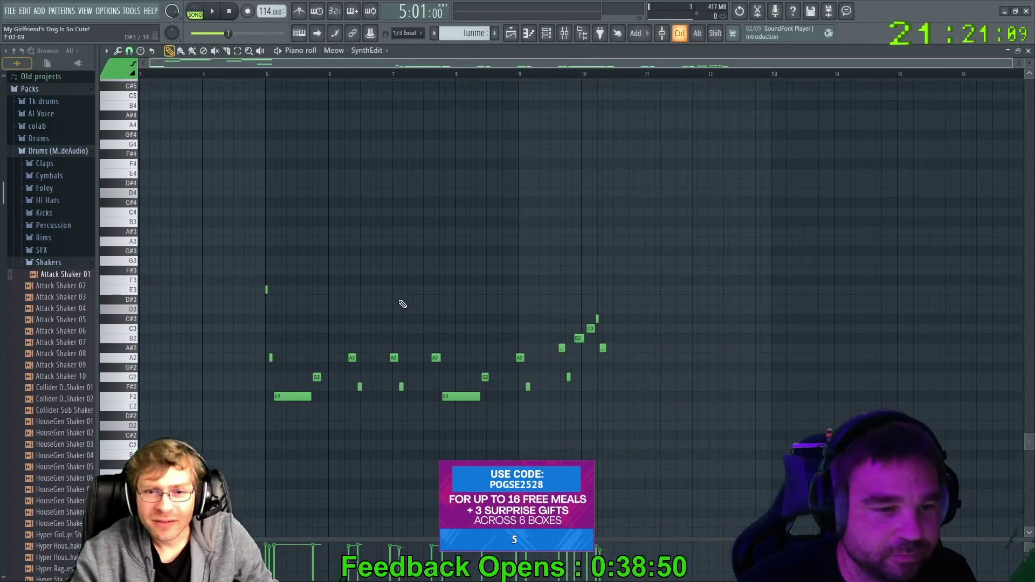
left_click_drag(788, 248, 378, 435)
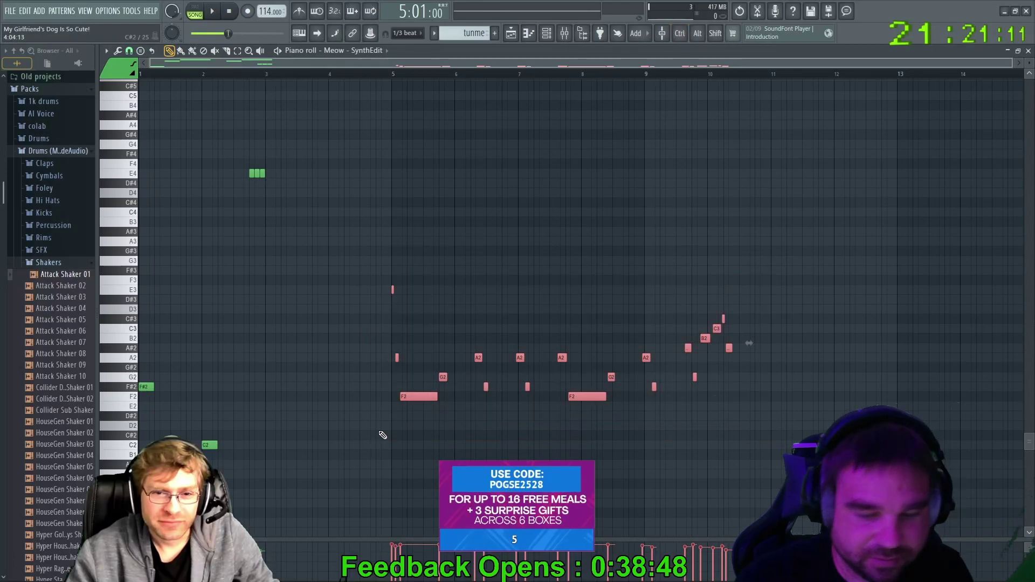
key("Delete")
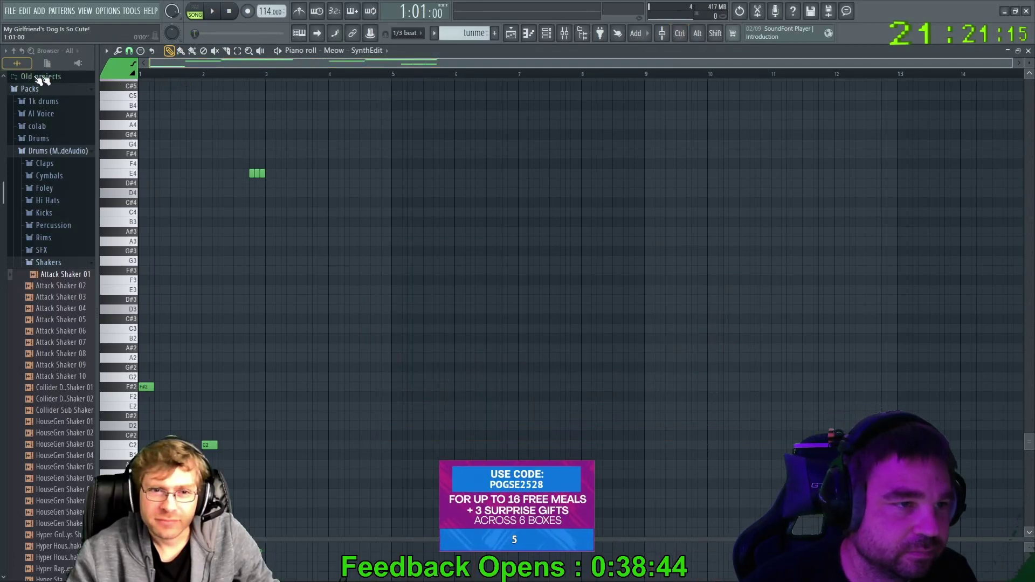
Play the tunme melody from the start in song mode, stop playback and close the piano roll
key("space")
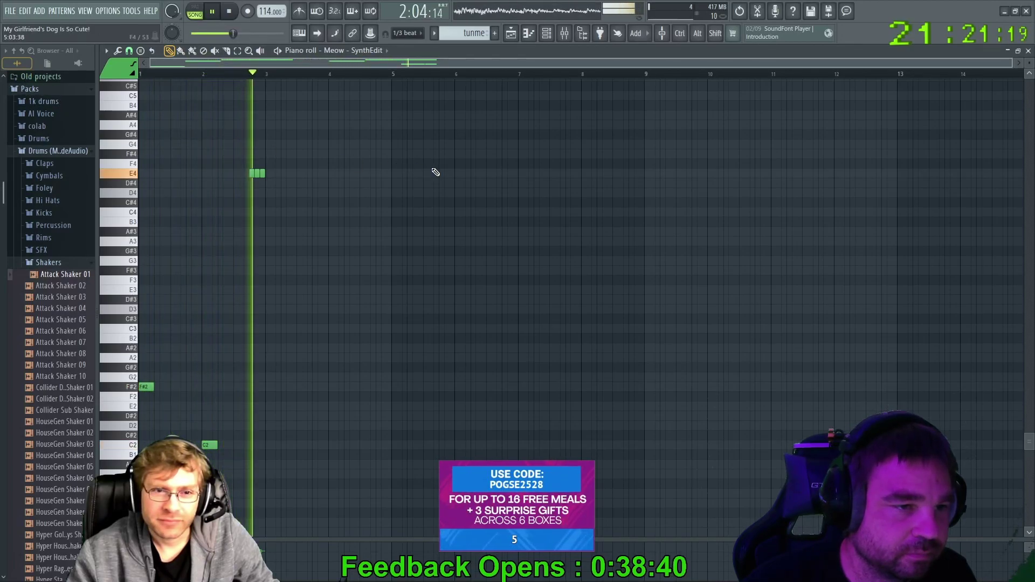
key("space")
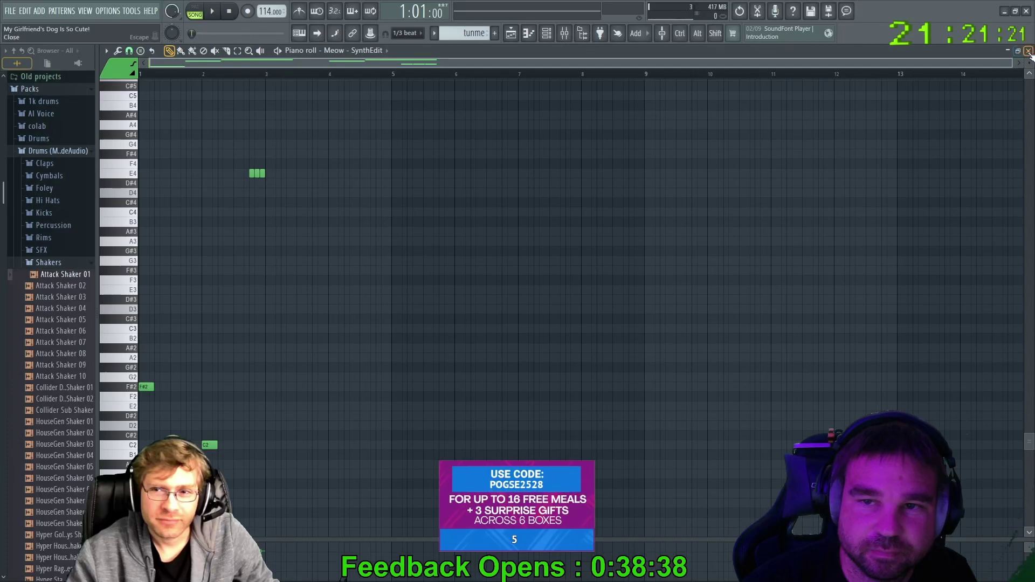
left_click(1029, 51)
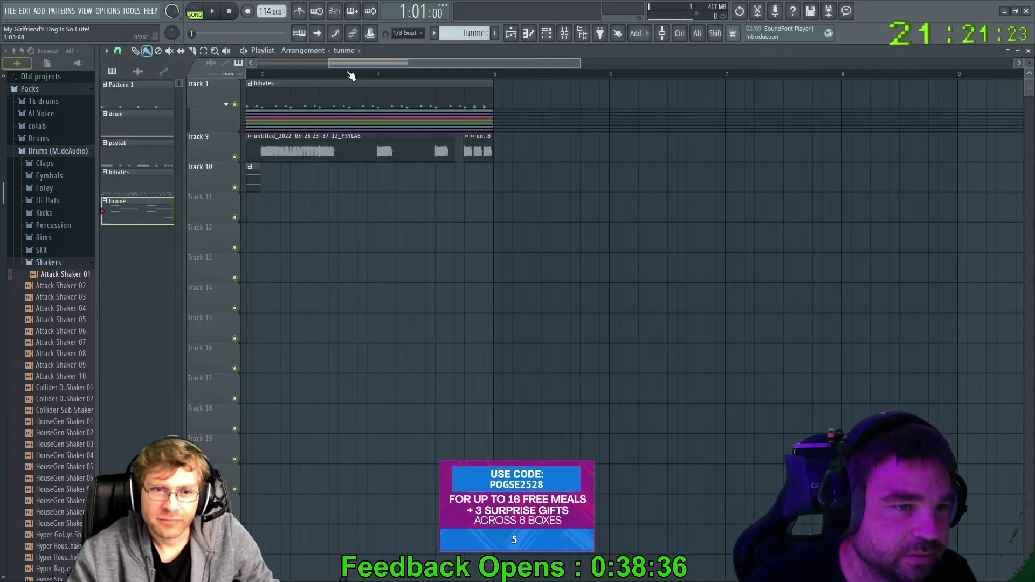
Place a copy of the long PSYLAB clip at bar 5 on track 9 and extend its end to bar 9
scroll(351, 75, "up", 2)
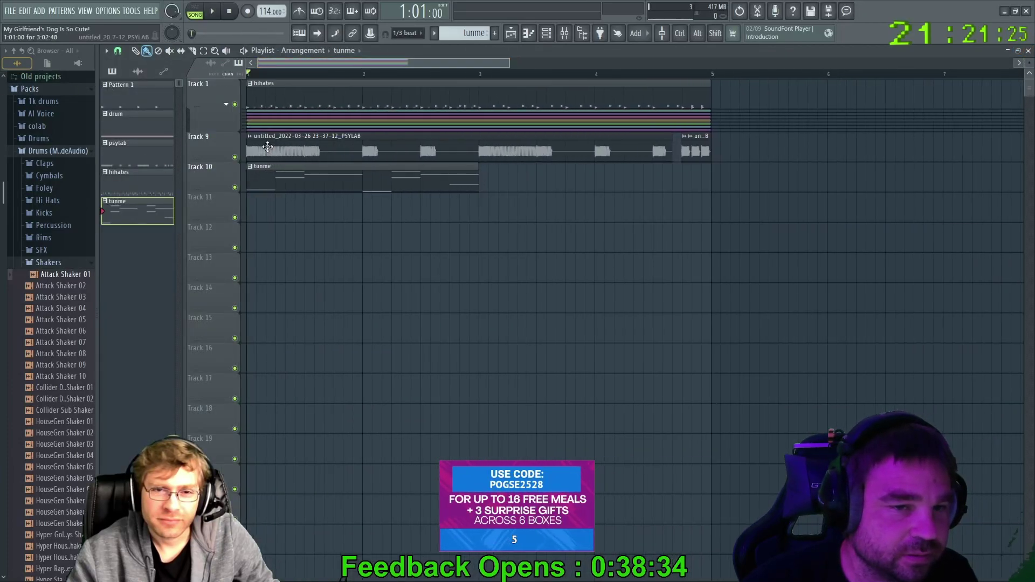
left_click(267, 147)
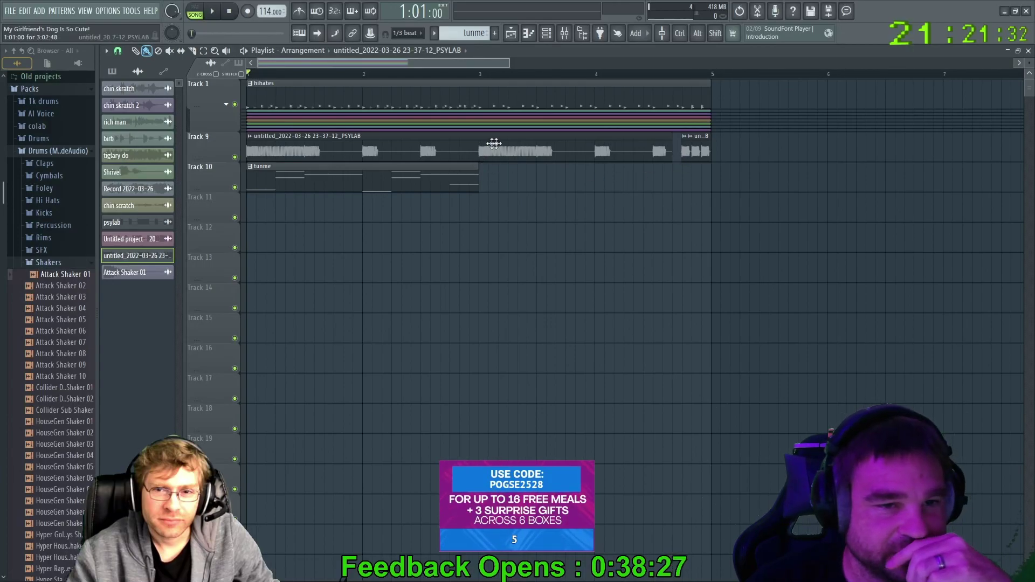
left_click_drag(743, 152, 761, 142)
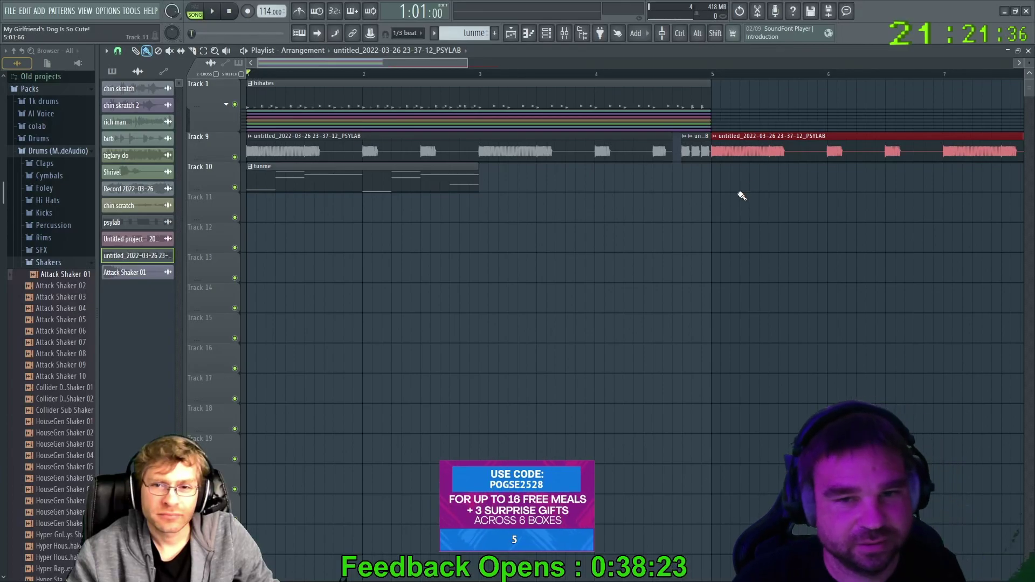
scroll(714, 203, "down", 3)
left_click_drag(801, 138, 832, 139)
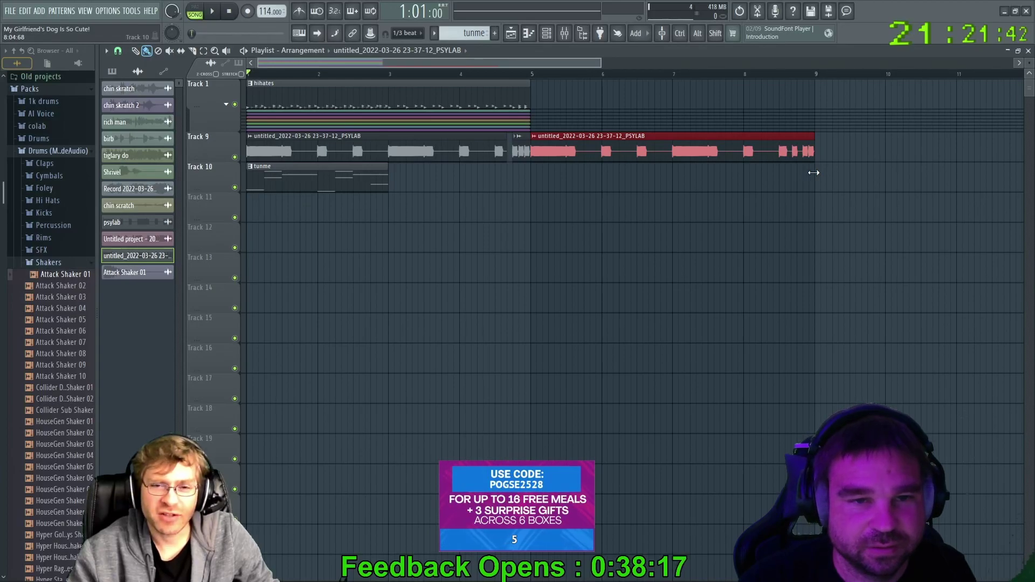
left_click_drag(628, 135, 624, 136)
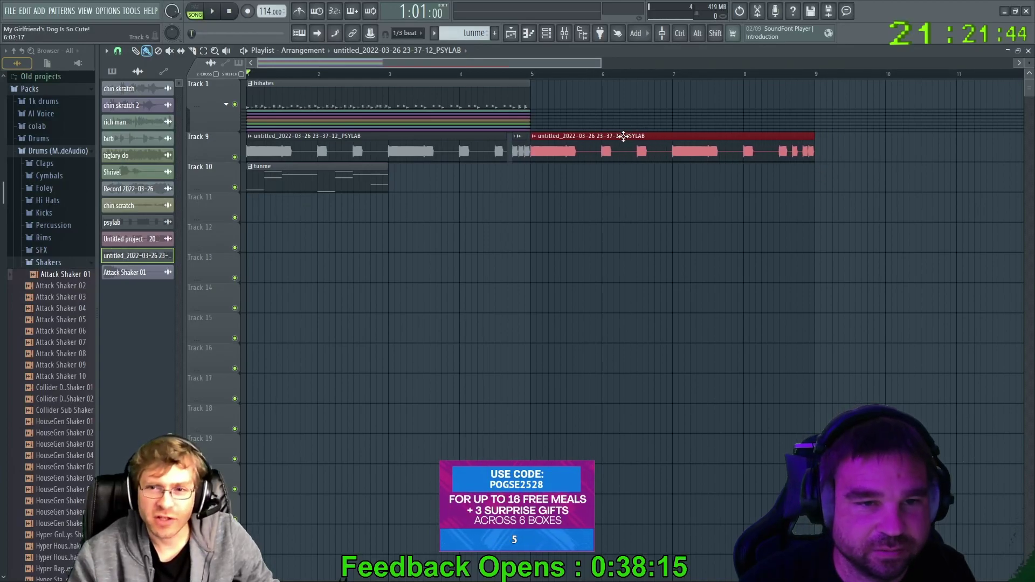
Move the song position to bar 8 and briefly run playback
left_click(746, 74)
key("space")
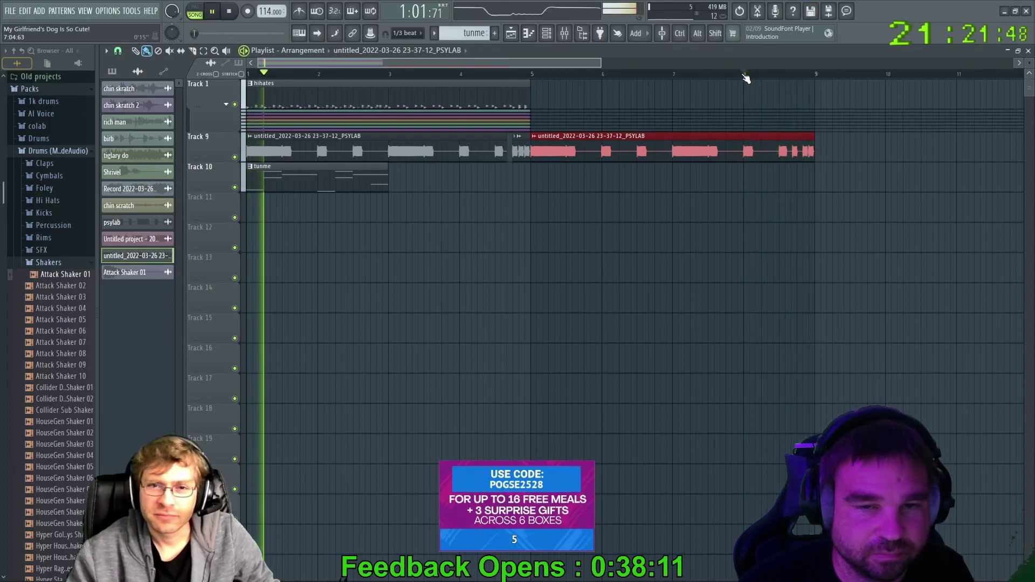
key("space")
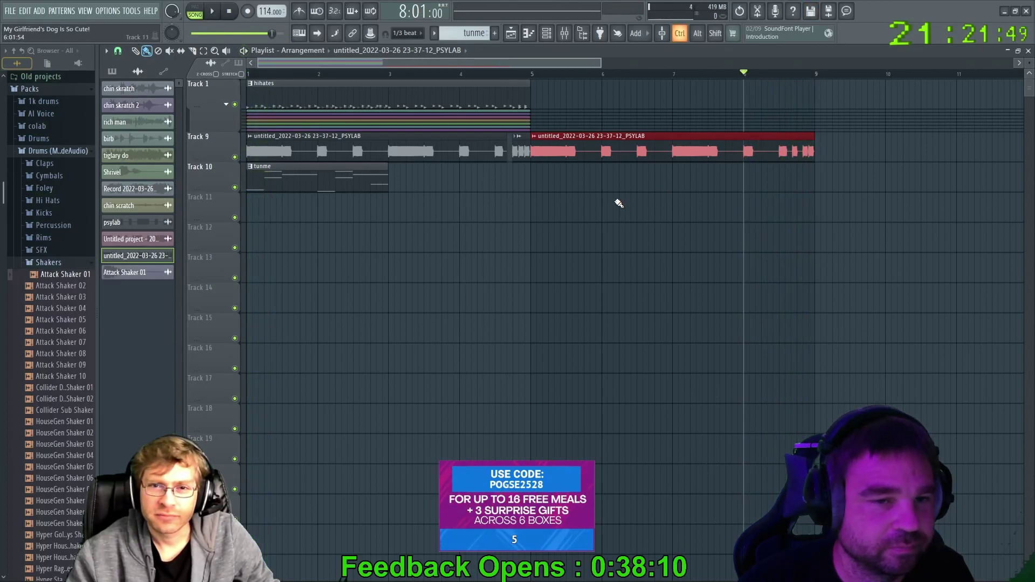
Open the audio of the PSYLAB clip at bar 5 on track 9 in the Edison audio editor
scroll(619, 203, "up", 3)
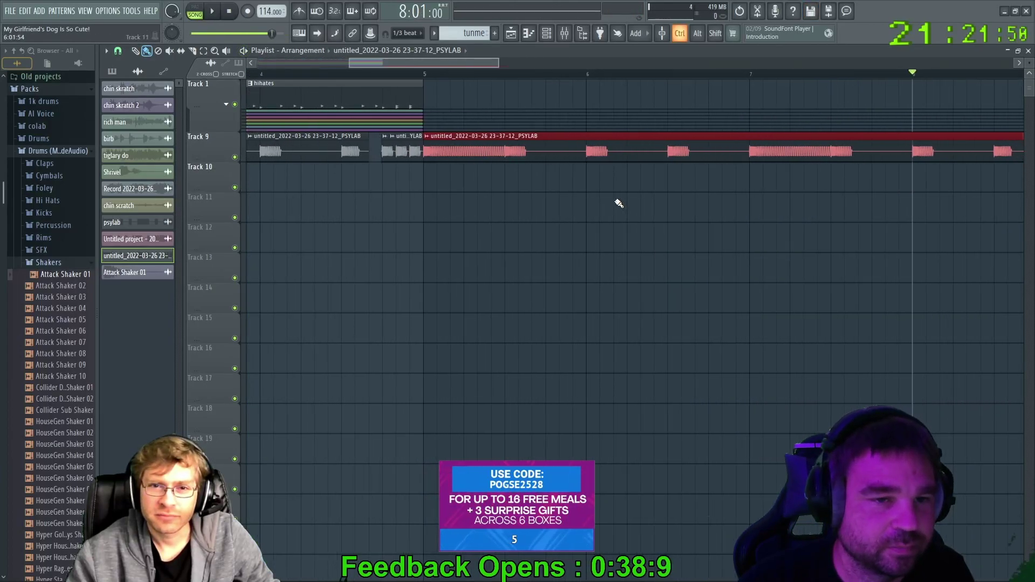
double_click(448, 149)
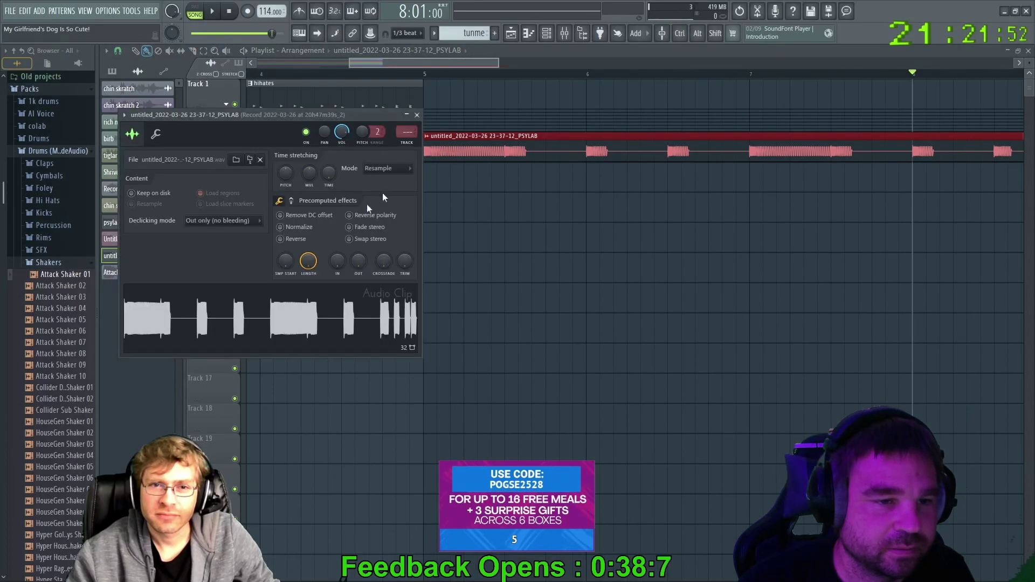
right_click(254, 303)
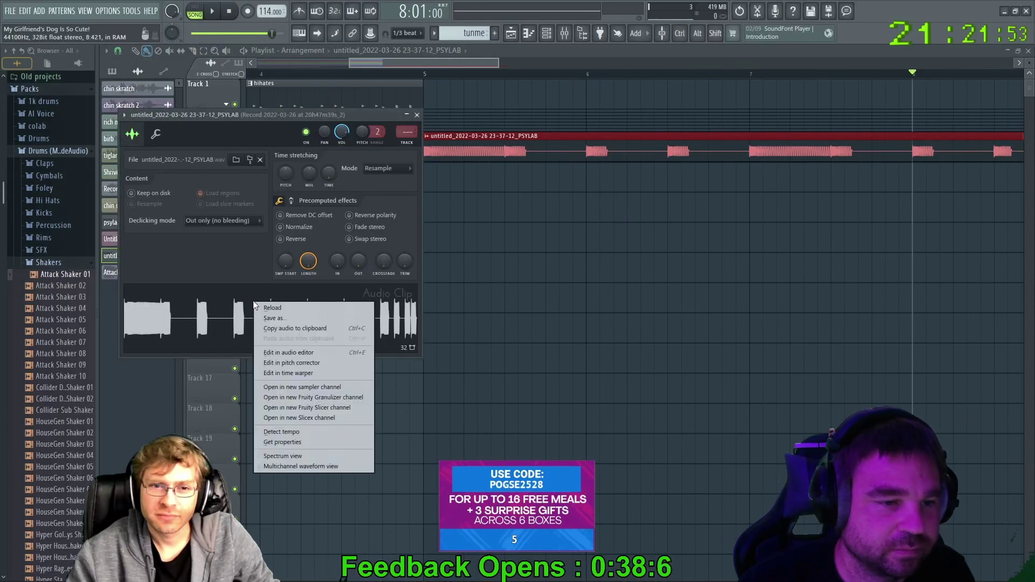
left_click(299, 353)
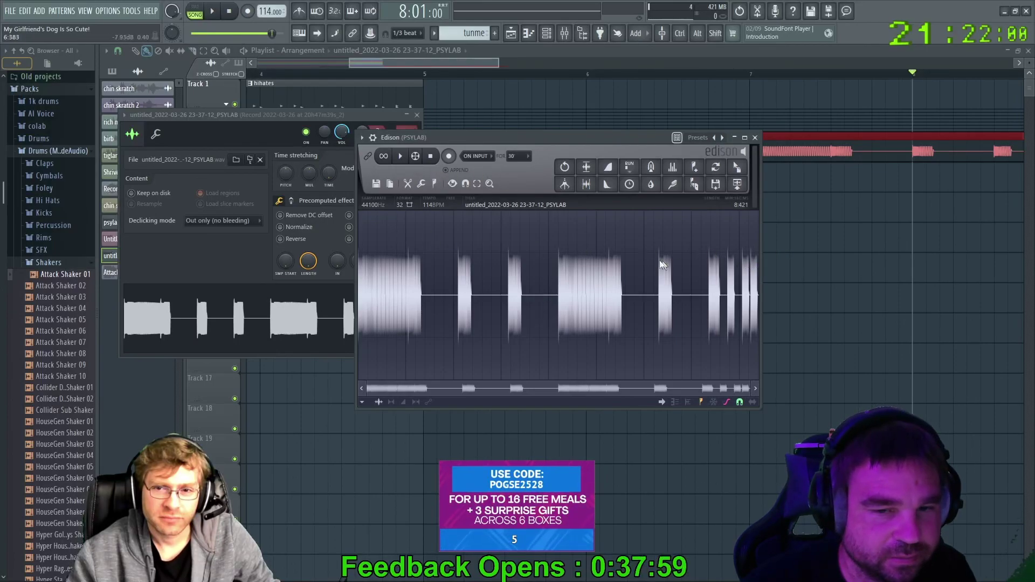
Convert the PSYLAB audio to score, dump it to the piano roll, and close Edison and the clip's channel settings
left_click(437, 185)
left_click(421, 184)
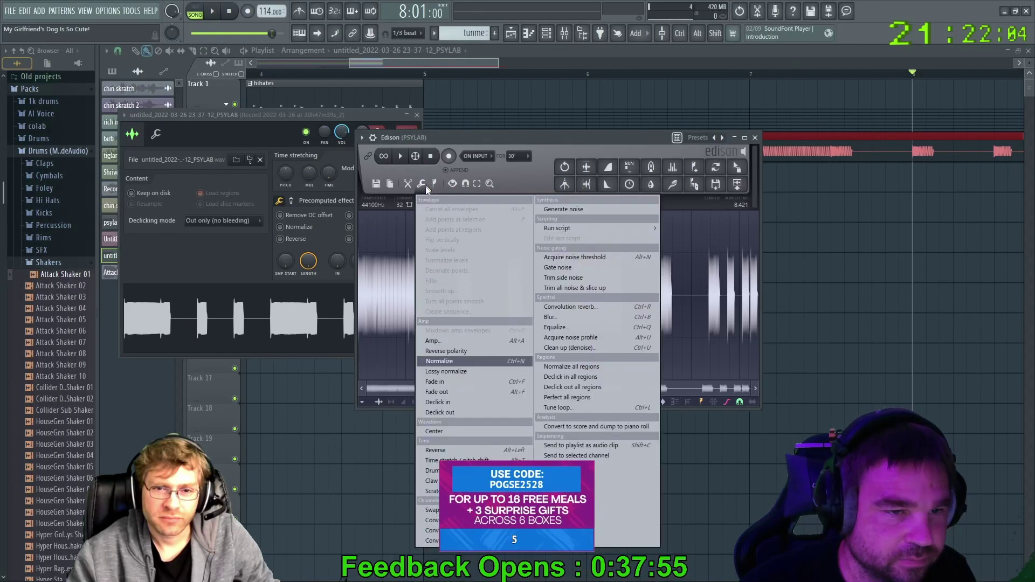
left_click(567, 426)
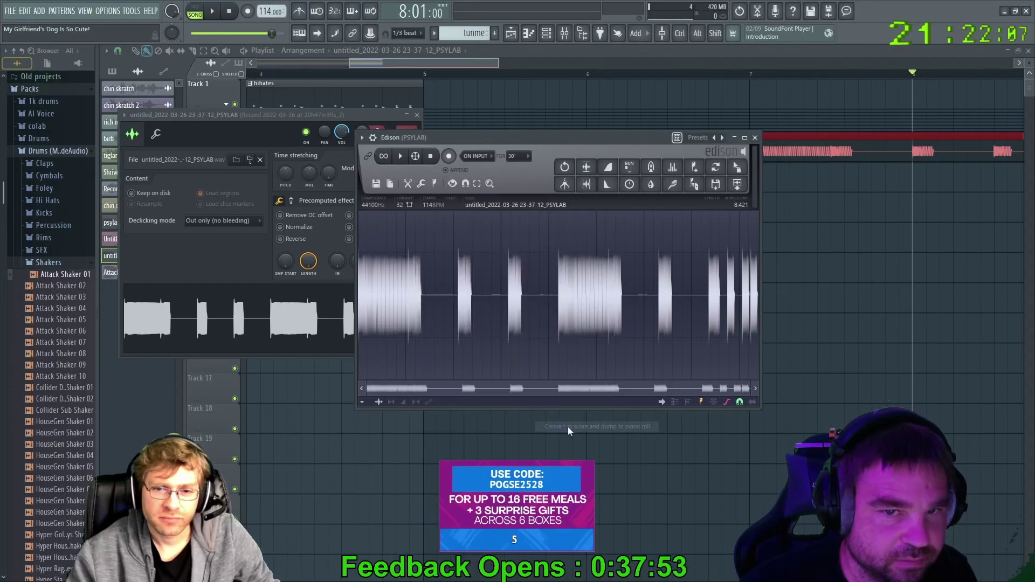
left_click(755, 138)
left_click(418, 115)
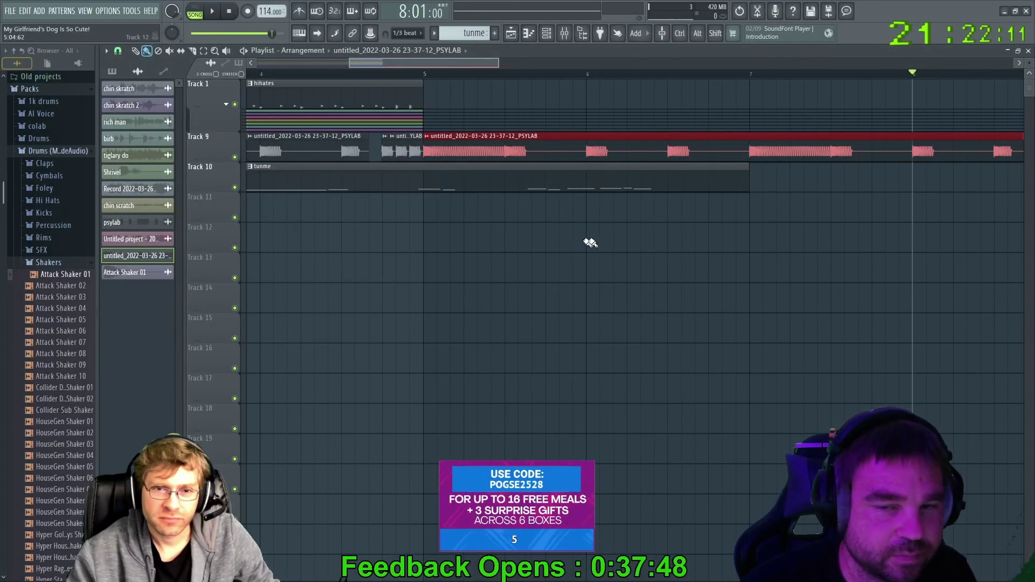
Open the piano roll with the converted PSYLAB notes, move its window fully into view and select all the notes
left_click(142, 74)
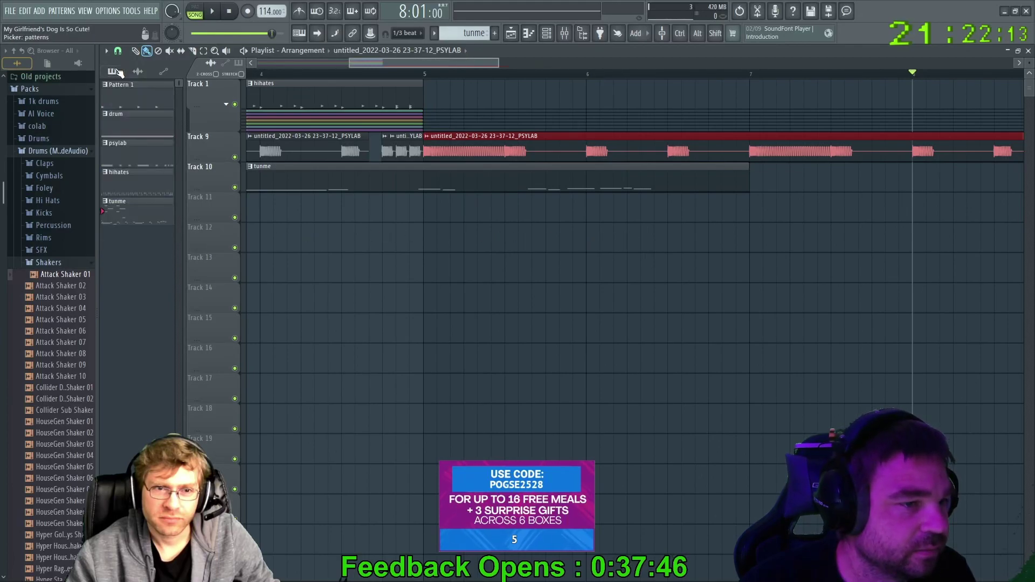
left_click(124, 220)
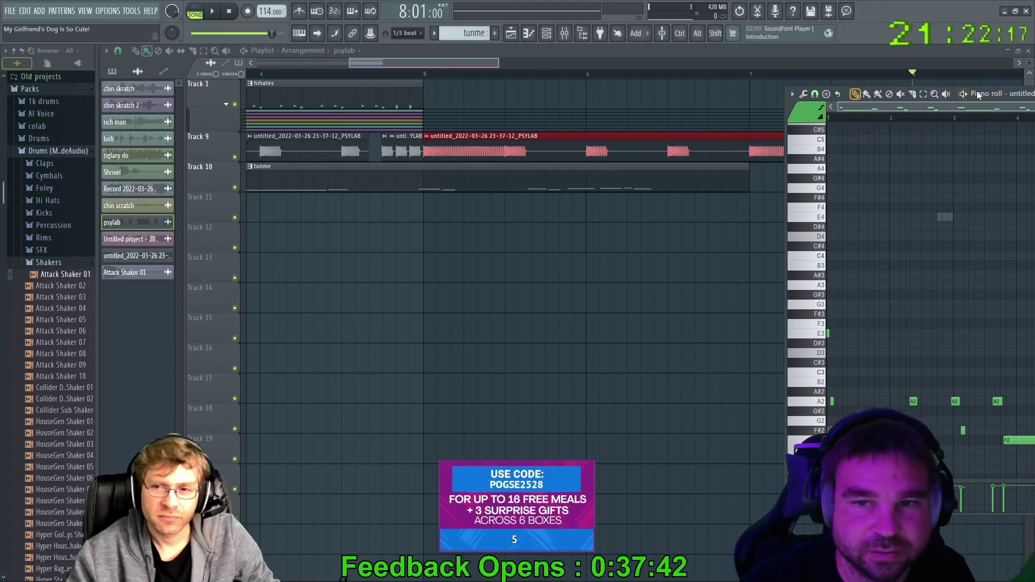
left_click_drag(989, 97, 546, 87)
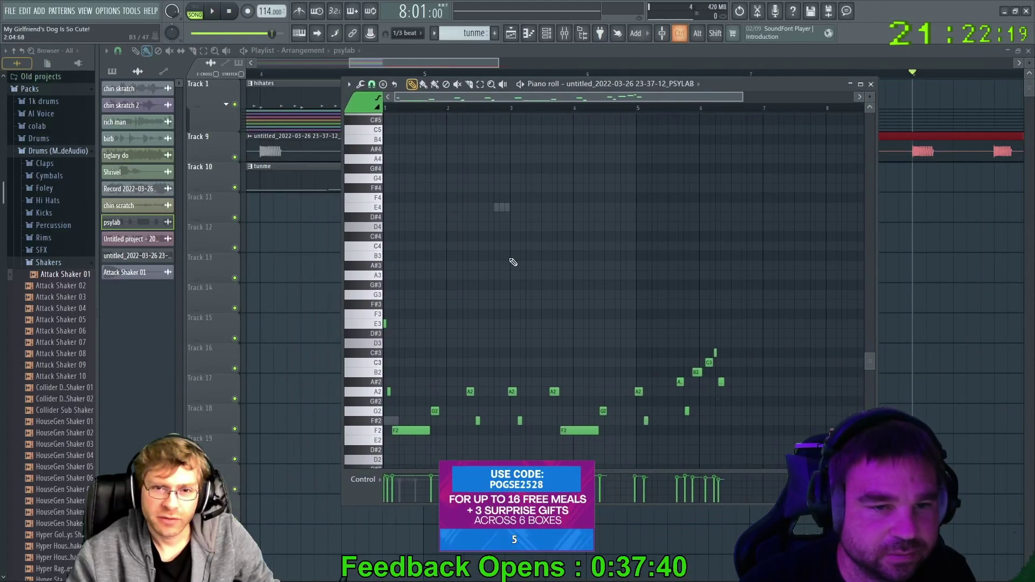
left_click_drag(726, 89, 764, 74)
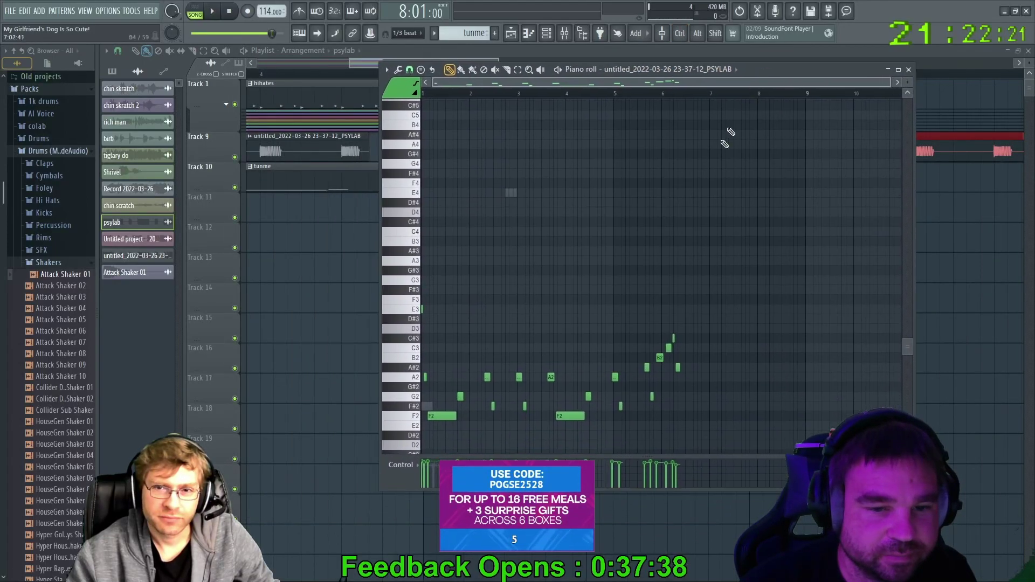
key("ctrl+a")
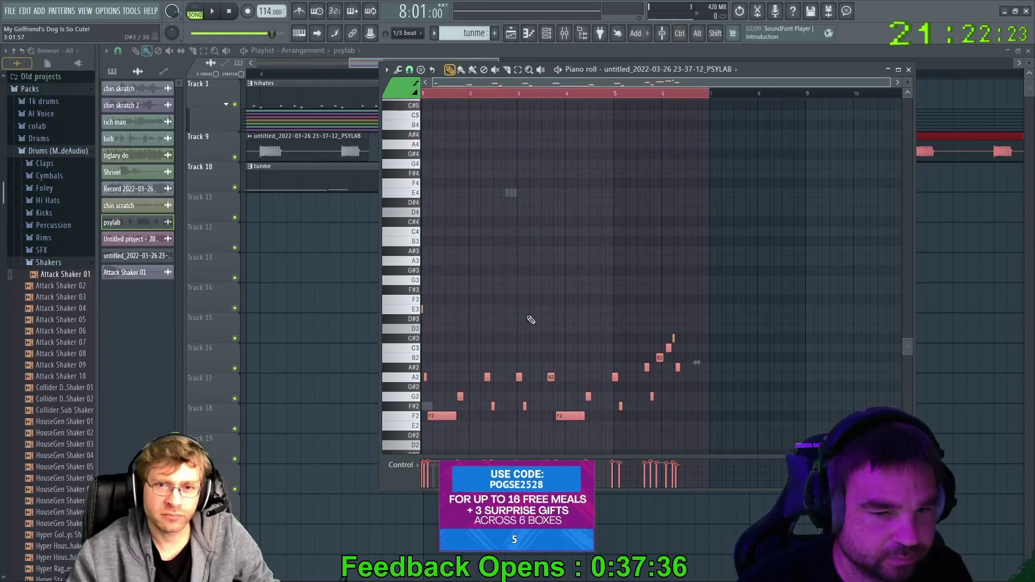
Cut all the melody notes from the tunme pattern's piano roll and add a new empty pattern, keeping its default name Pattern 6
key("ctrl+x")
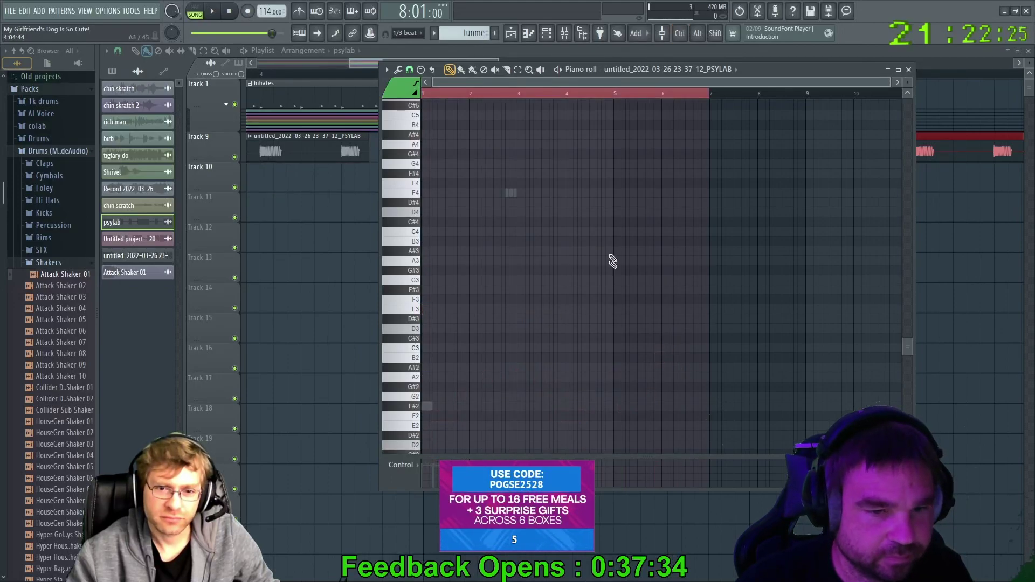
left_click(908, 70)
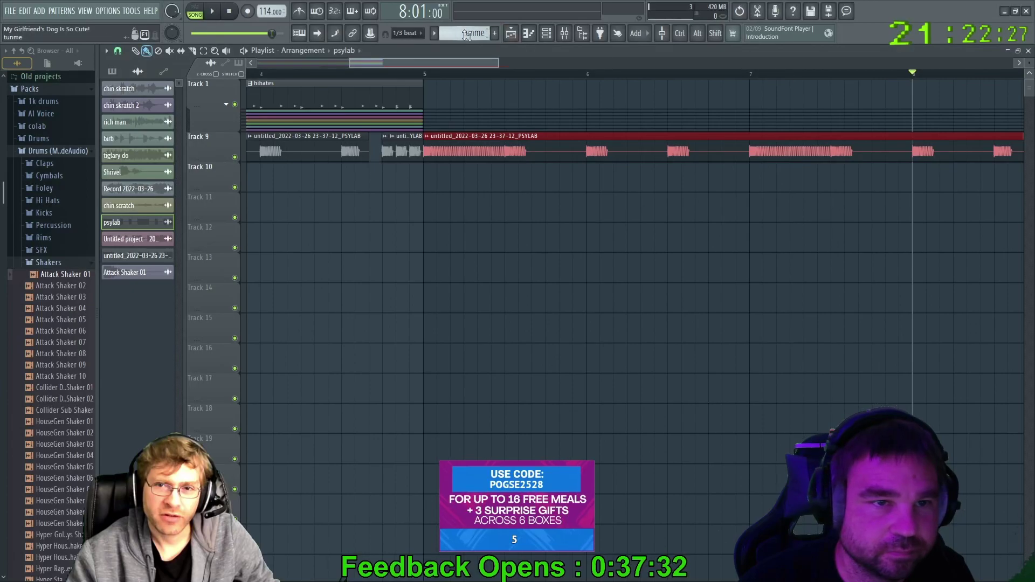
left_click(494, 33)
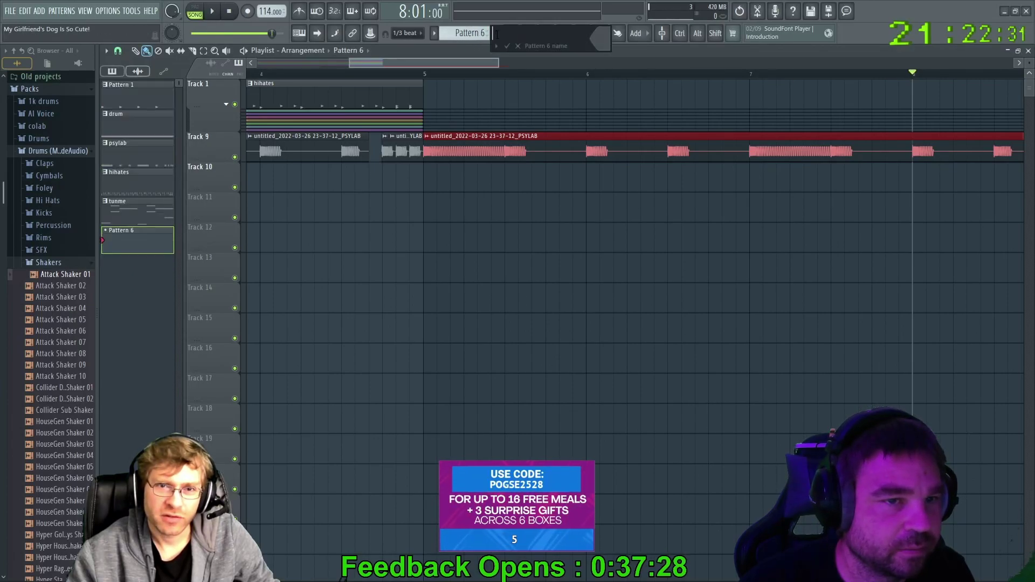
left_click(505, 47)
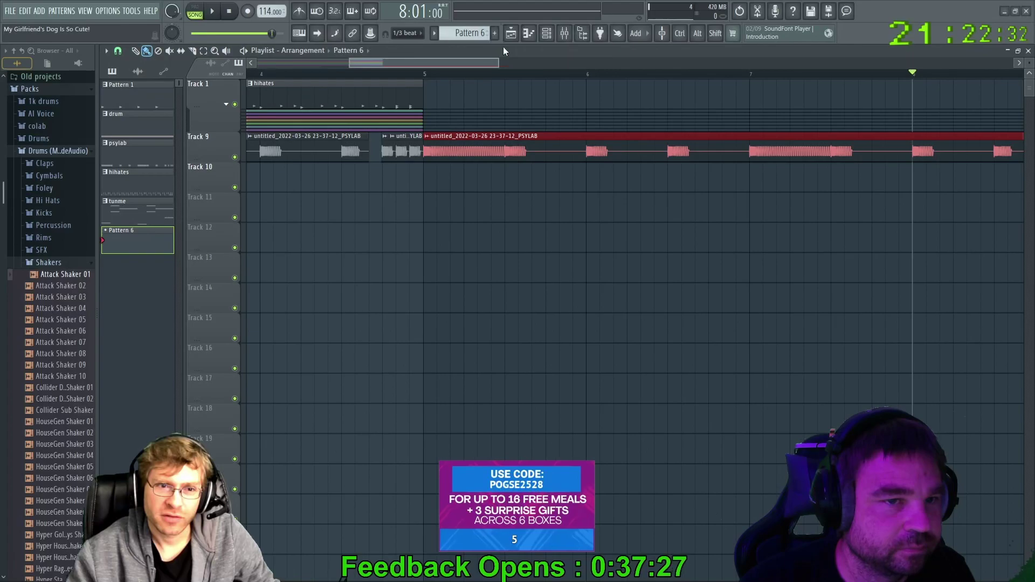
Paste the cut notes into the piano roll of the psylab audio channel in Pattern 6 and play the pattern
double_click(118, 252)
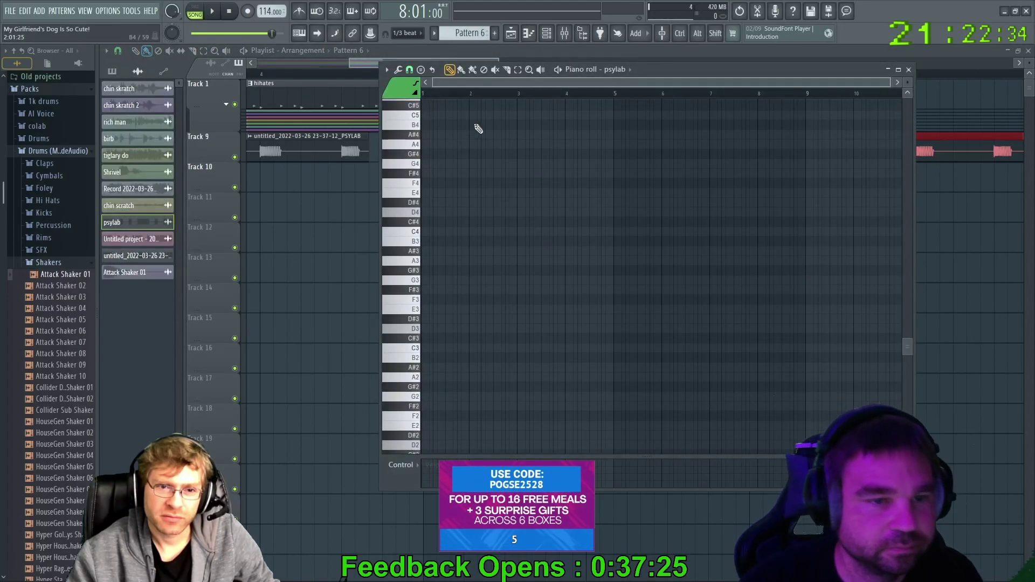
key("ctrl+v")
left_click(620, 69)
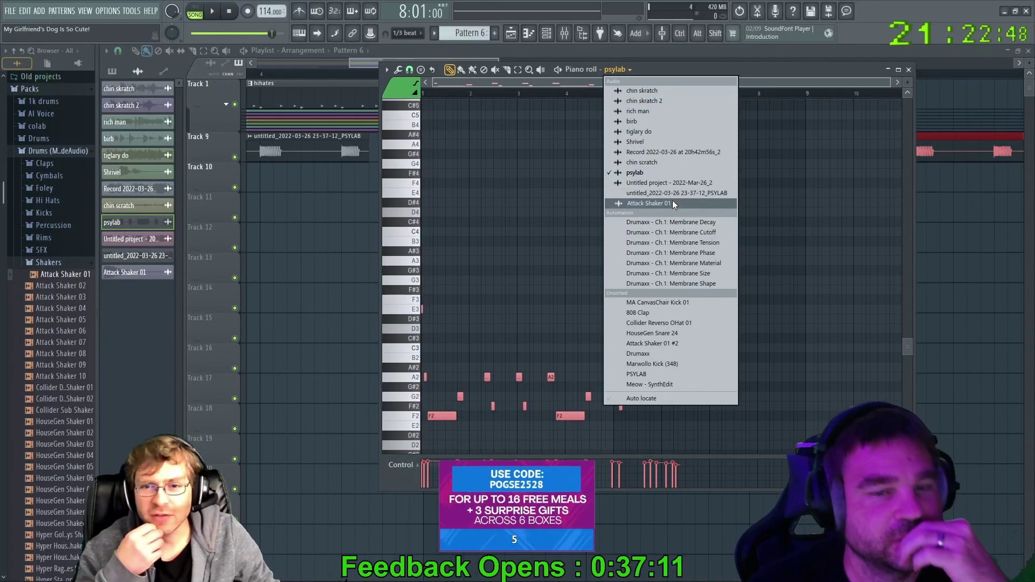
left_click(631, 72)
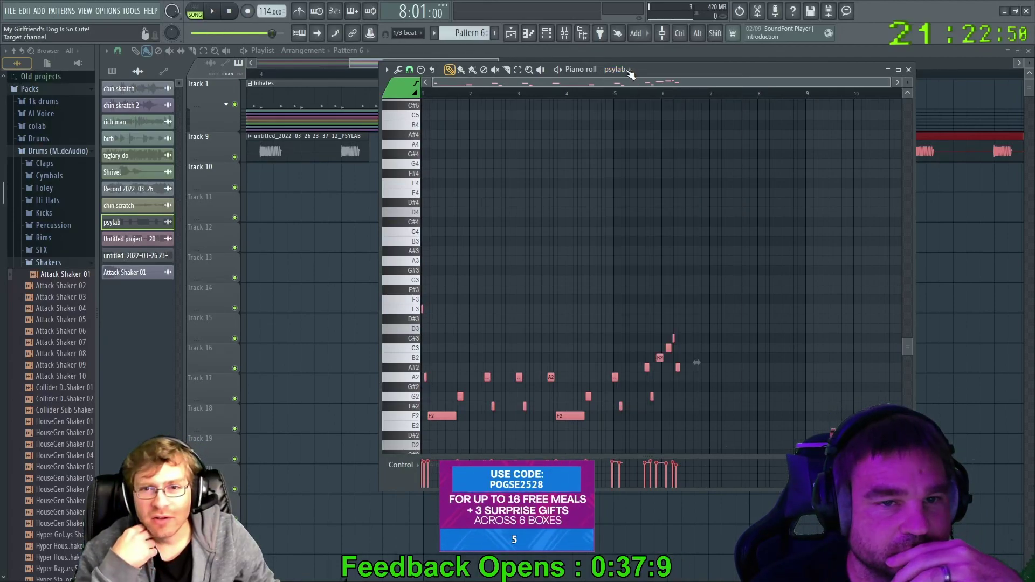
left_click_drag(630, 72, 660, 70)
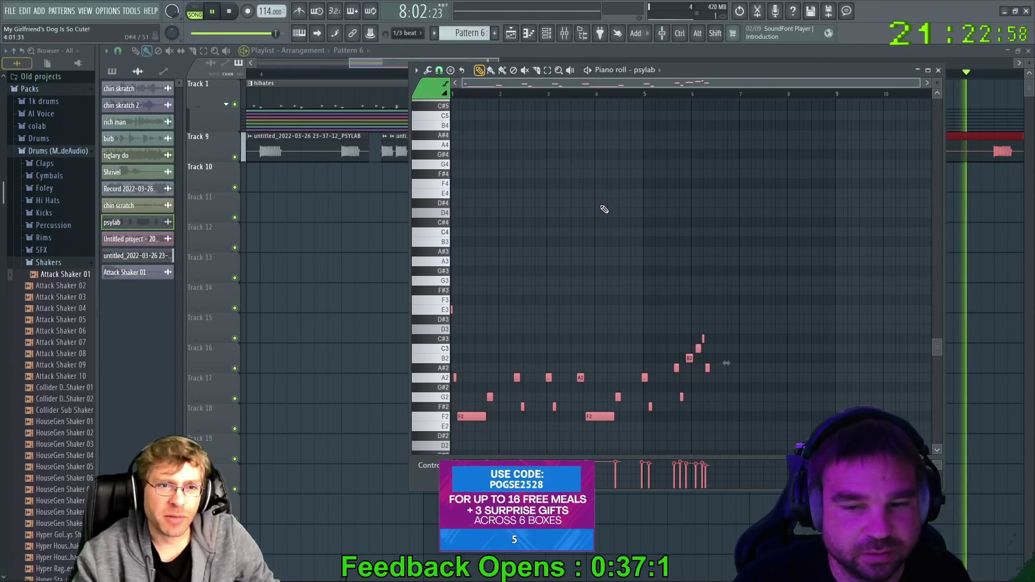
key("space")
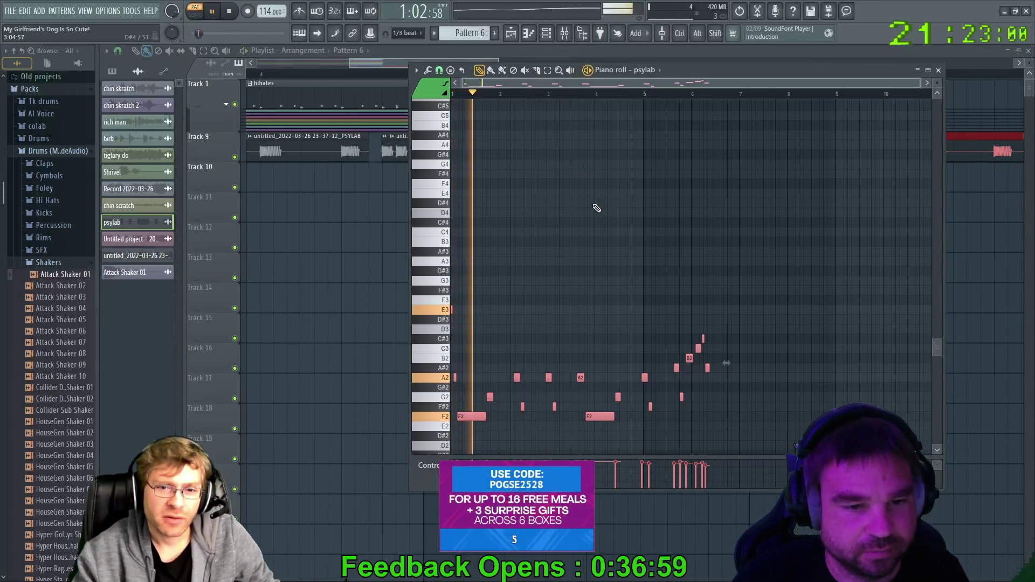
Cut the Pattern 6 notes from the psylab audio channel and paste them into the PSYLAB instrument channel
left_click(111, 72)
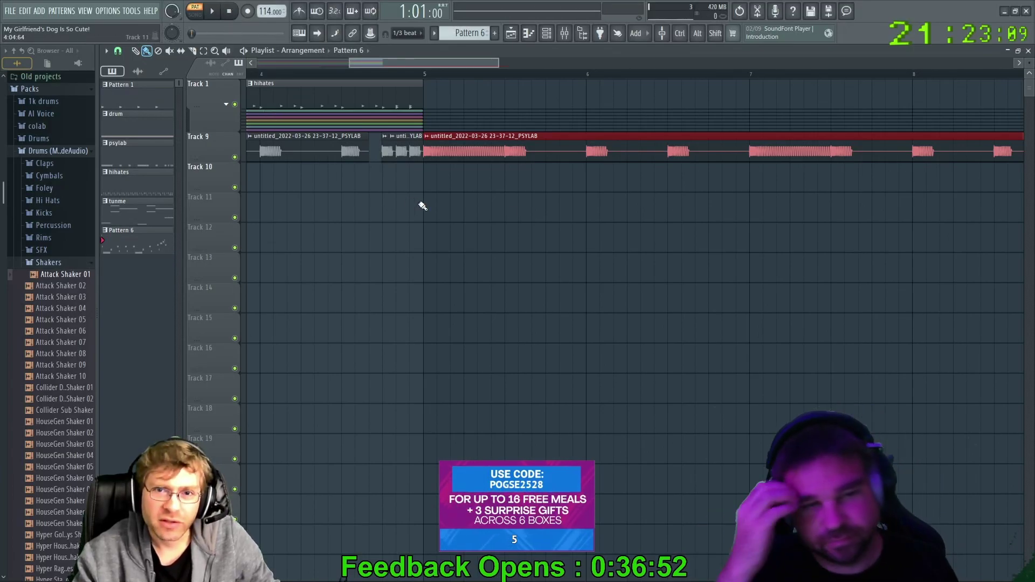
left_click(547, 34)
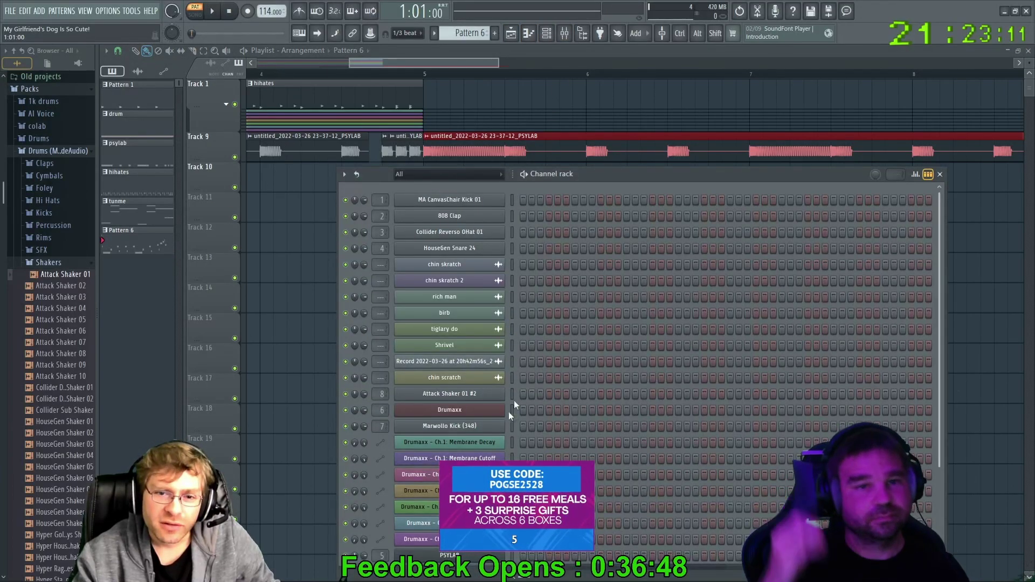
scroll(513, 400, "down", 3)
right_click(508, 422)
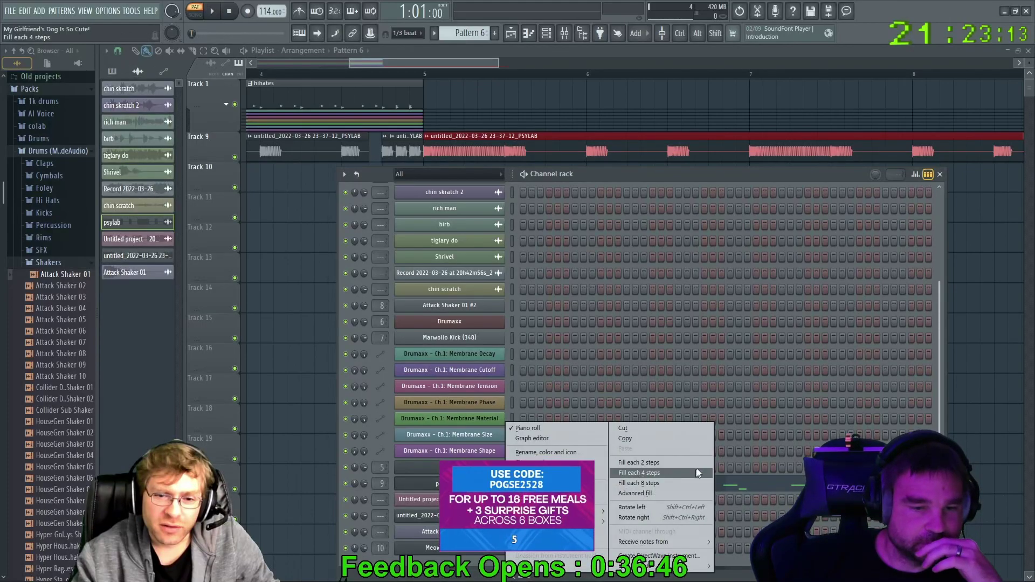
left_click(650, 435)
right_click(507, 422)
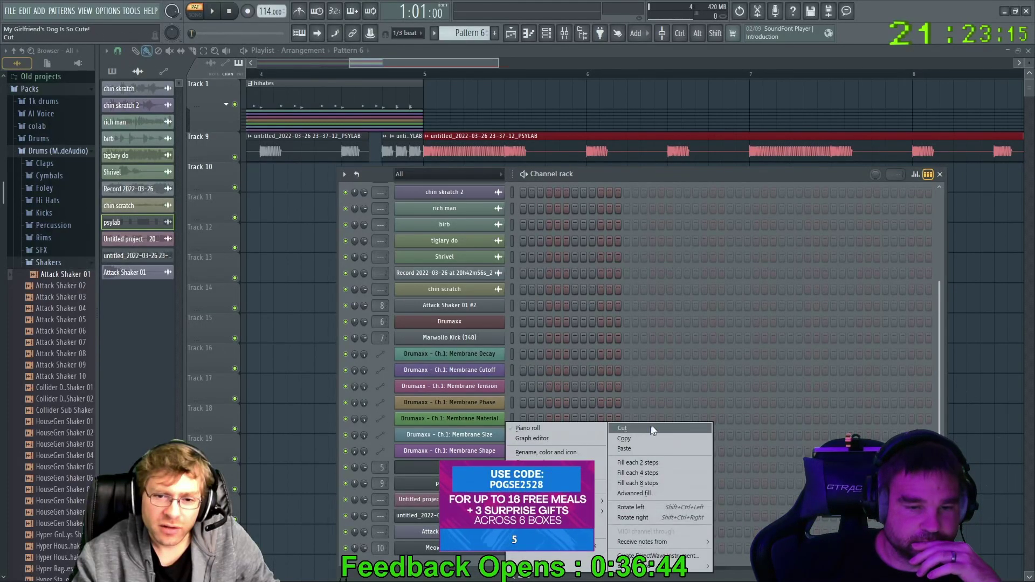
left_click(631, 454)
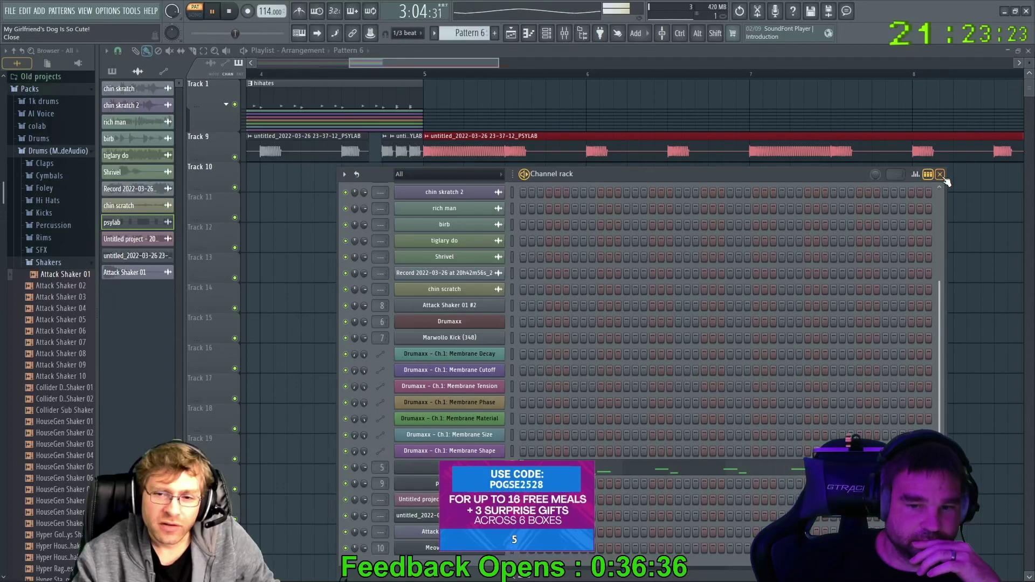
Transpose all the PSYLAB notes in Pattern 6 up two octaves
right_click(507, 422)
left_click(539, 428)
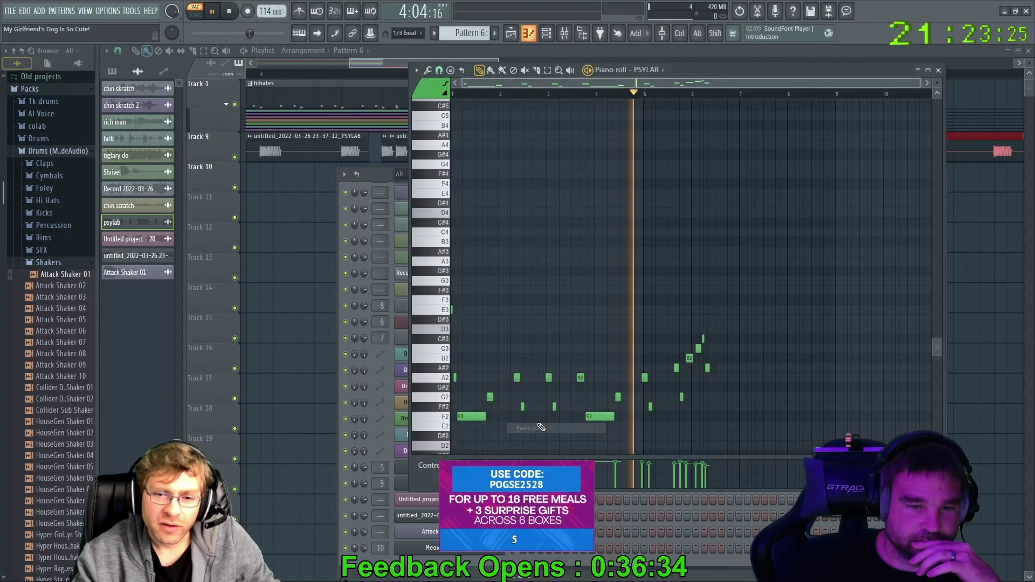
key("ctrl+a")
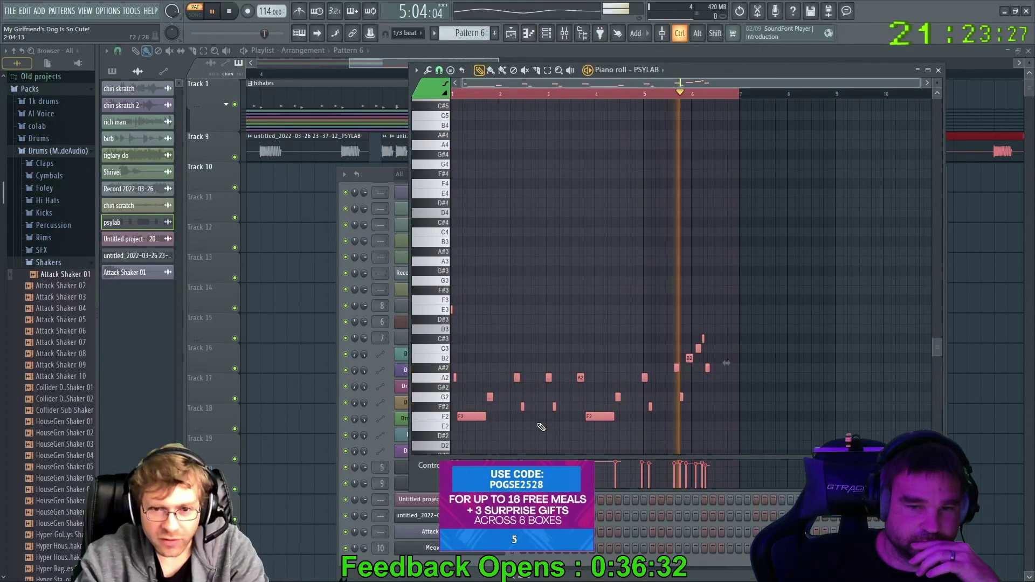
key("ctrl+Up")
key("ctrl+Up")
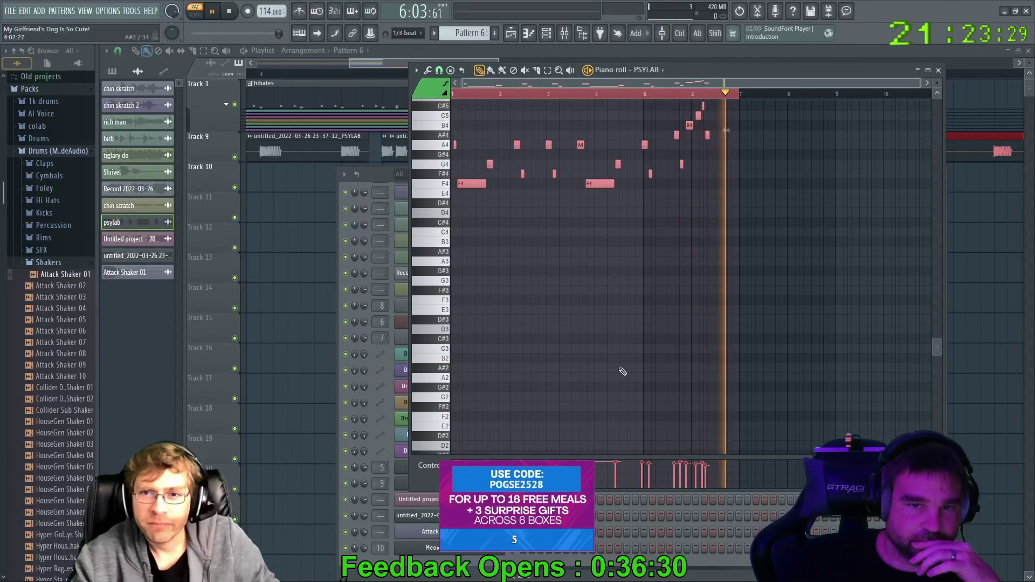
left_click(939, 70)
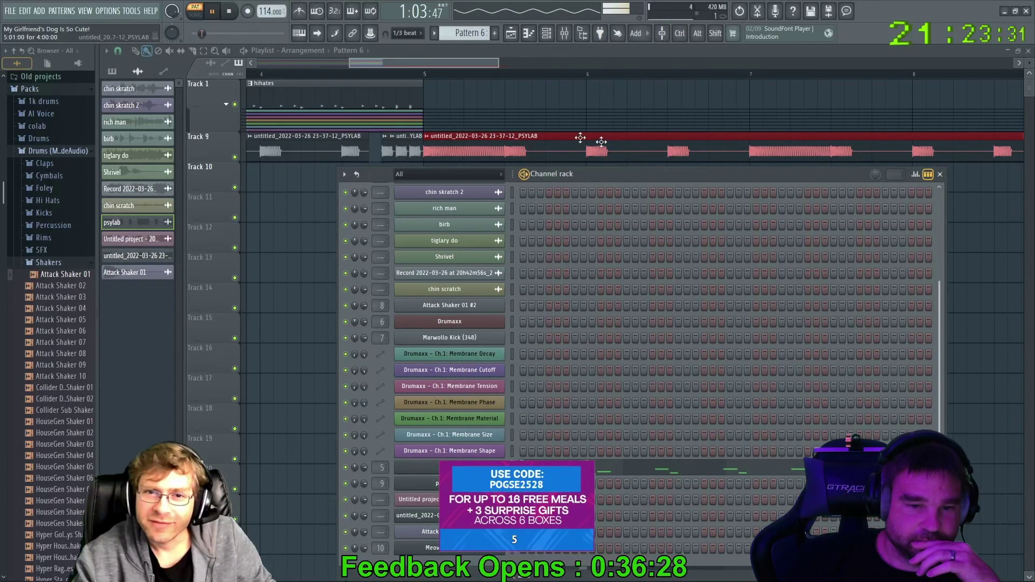
Place a Pattern 6 clip on Track 10 of the playlist, starting at bar 5
key("F6")
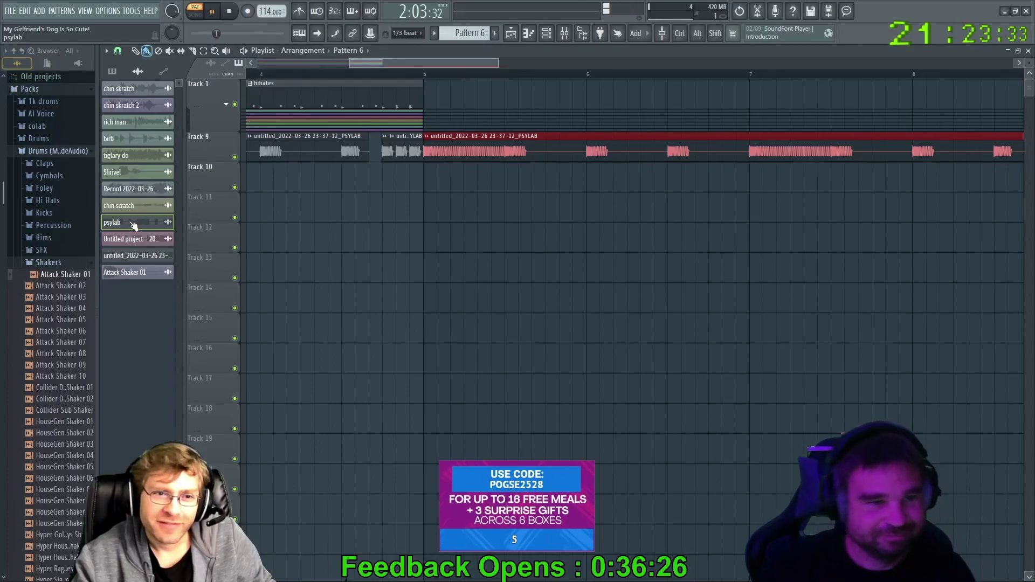
left_click(112, 72)
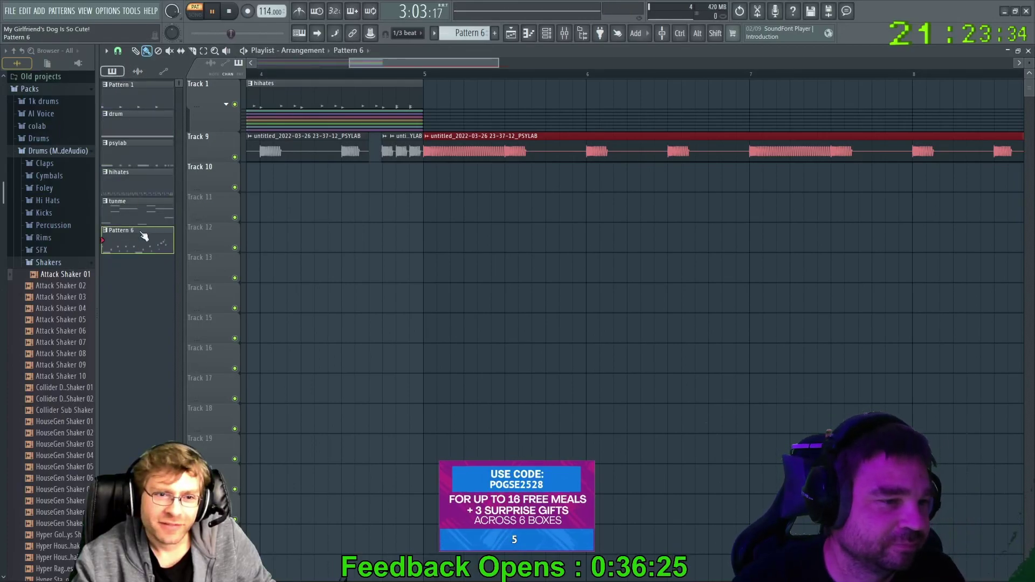
left_click_drag(525, 124, 489, 187)
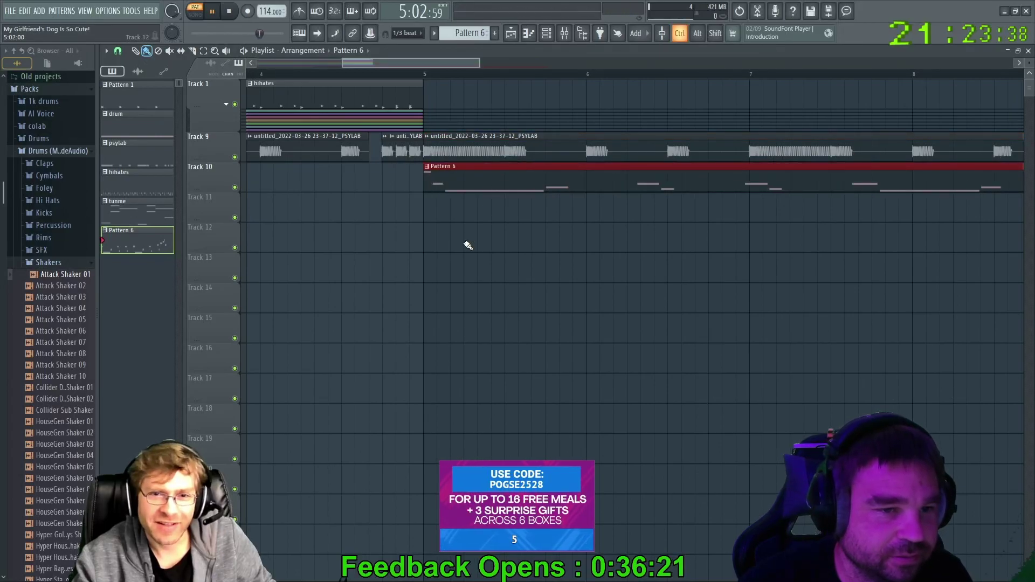
Switch to song mode and play the arrangement from bar 5 through the Pattern 6 clip
key("space")
key("l")
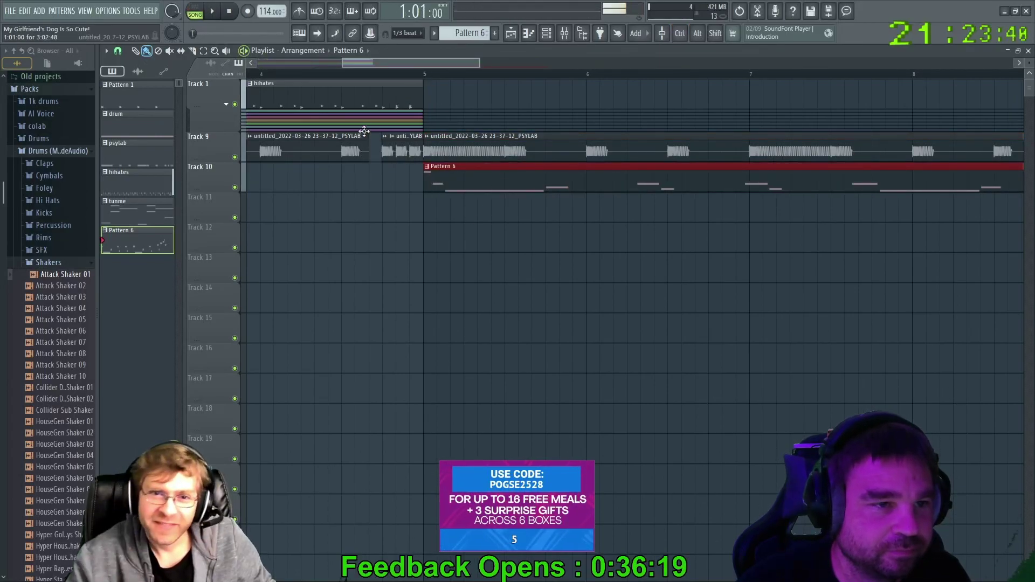
left_click(423, 73)
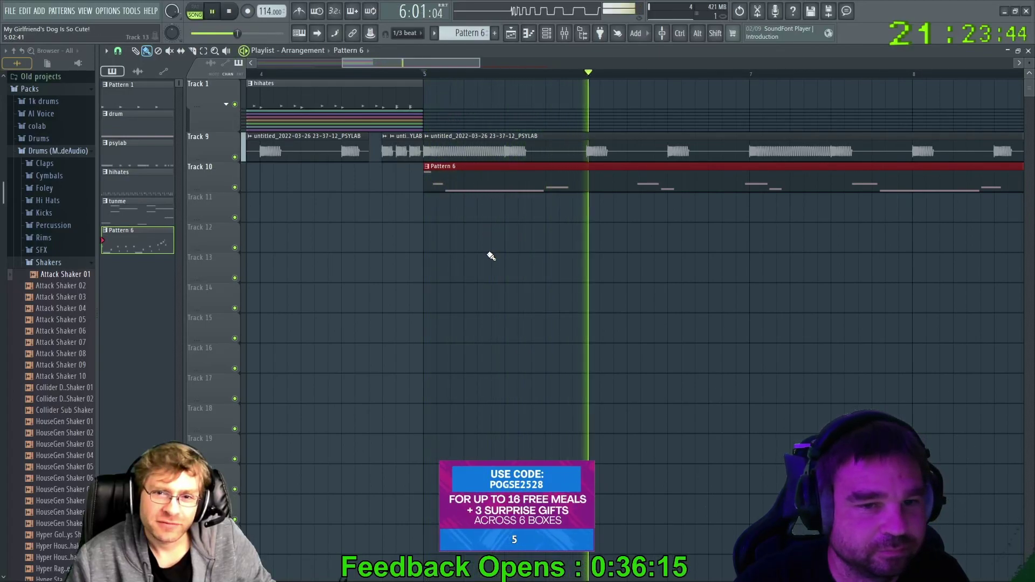
scroll(464, 272, "down", 3)
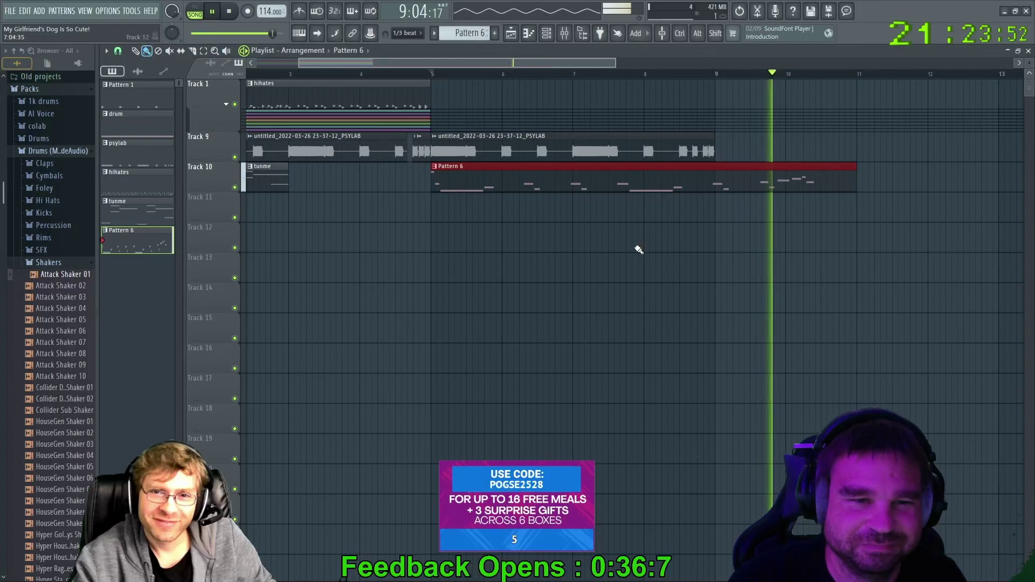
key("space")
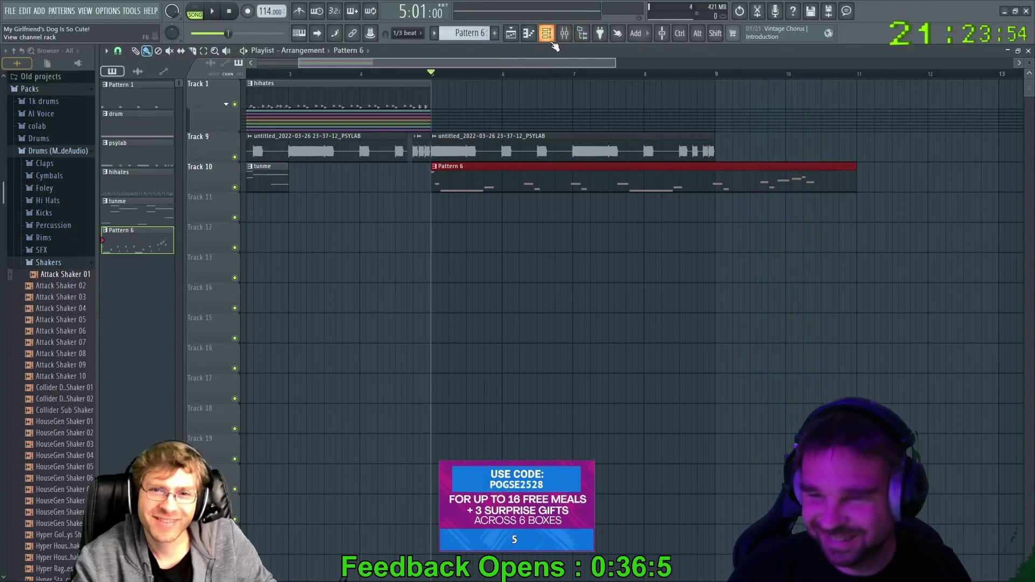
Time-compress all the PSYLAB notes in Pattern 6 so the melody ends at about bar 5, and play the arrangement
left_click(551, 39)
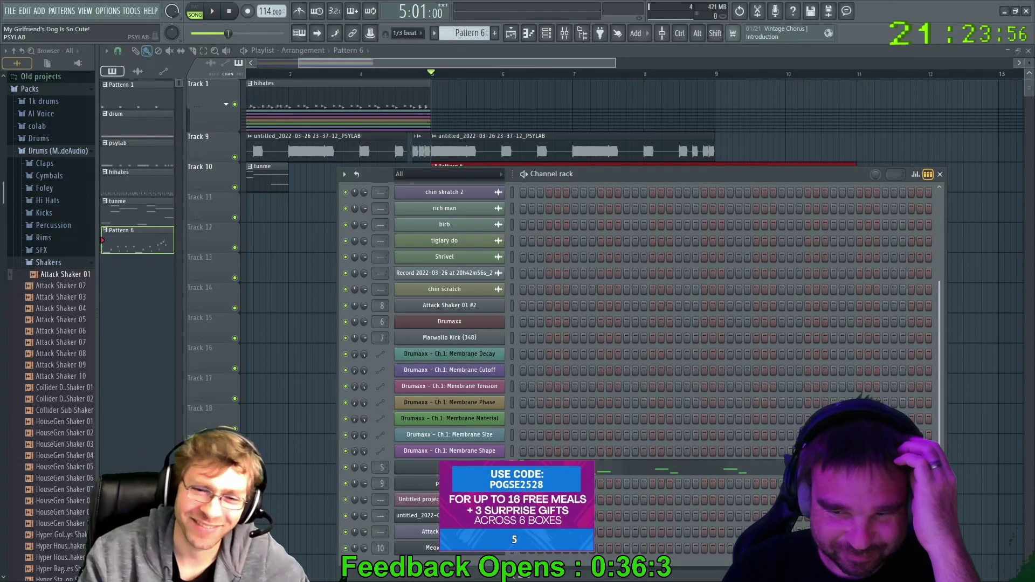
right_click(507, 418)
left_click(548, 428)
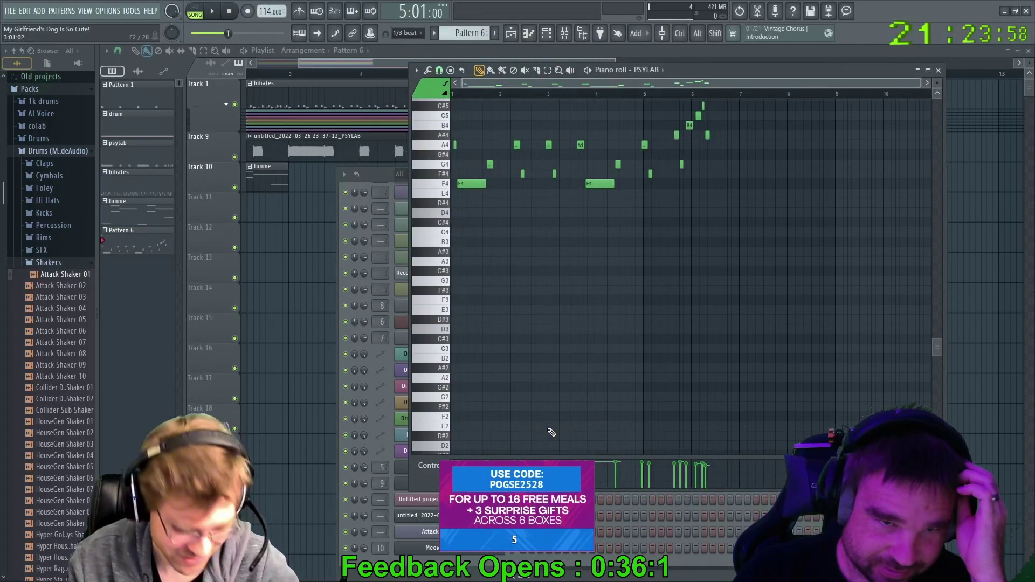
key("ctrl+a")
scroll(701, 254, "up", 4)
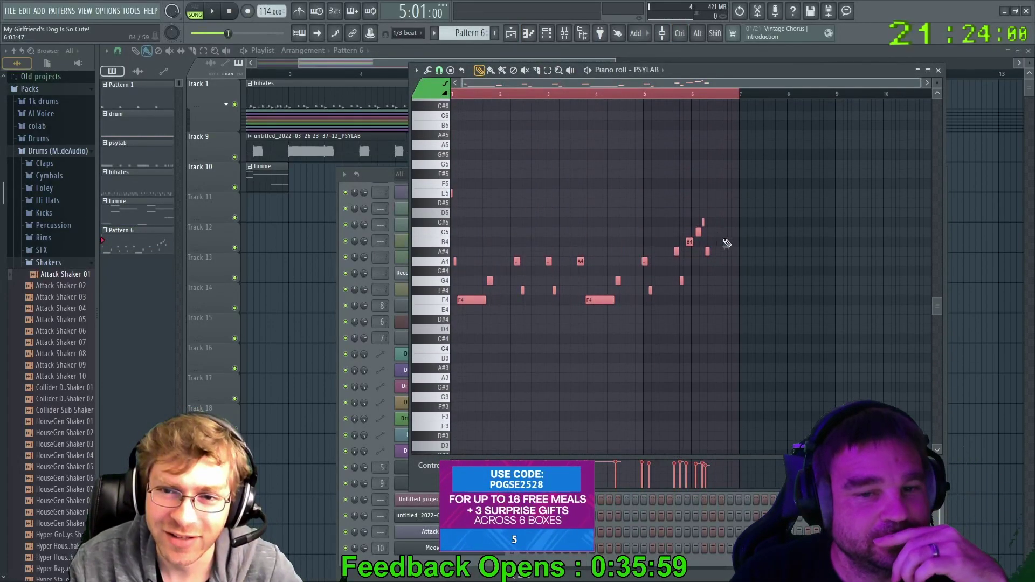
left_click_drag(727, 246, 639, 248)
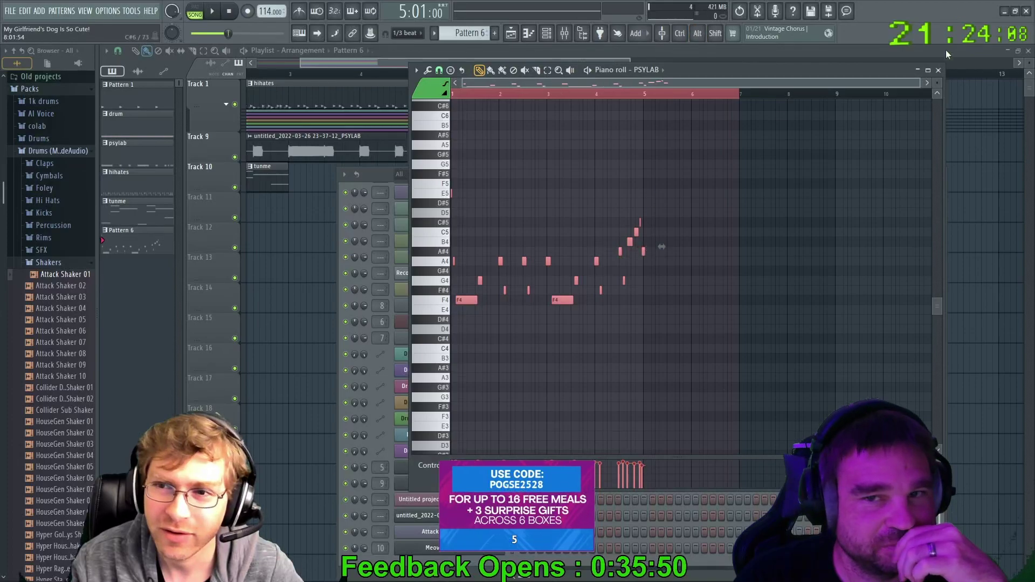
left_click(938, 71)
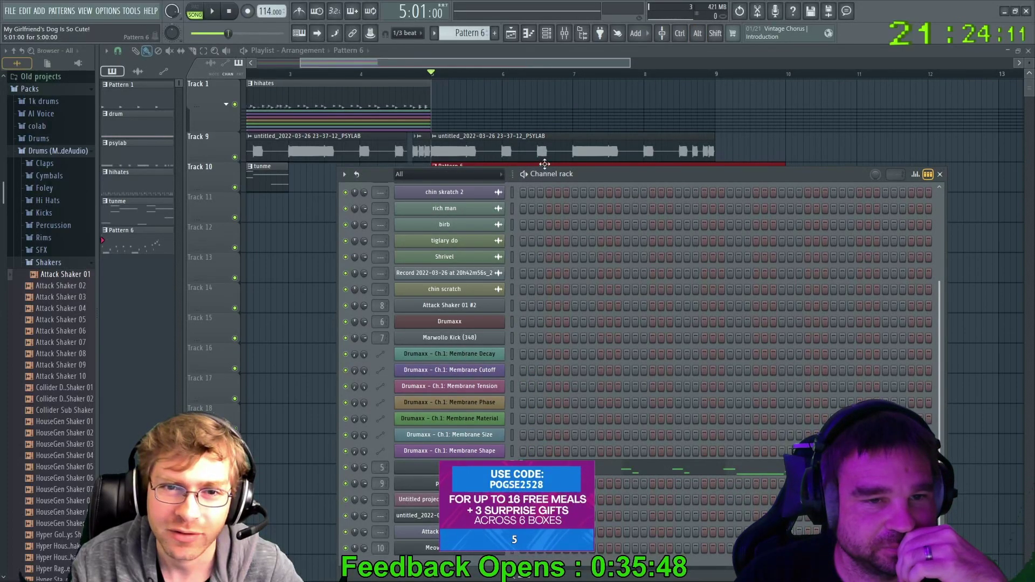
left_click(939, 174)
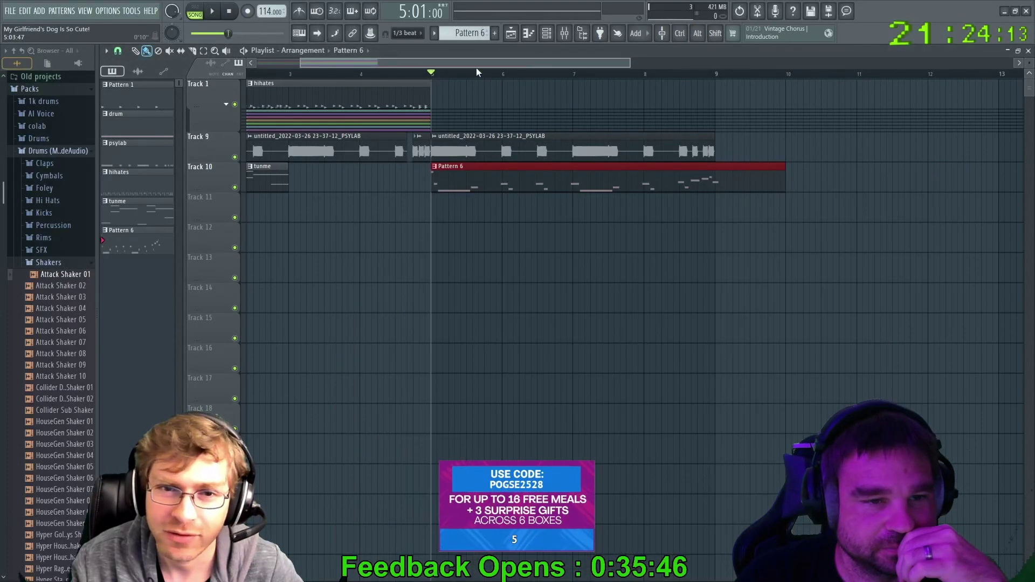
left_click(213, 11)
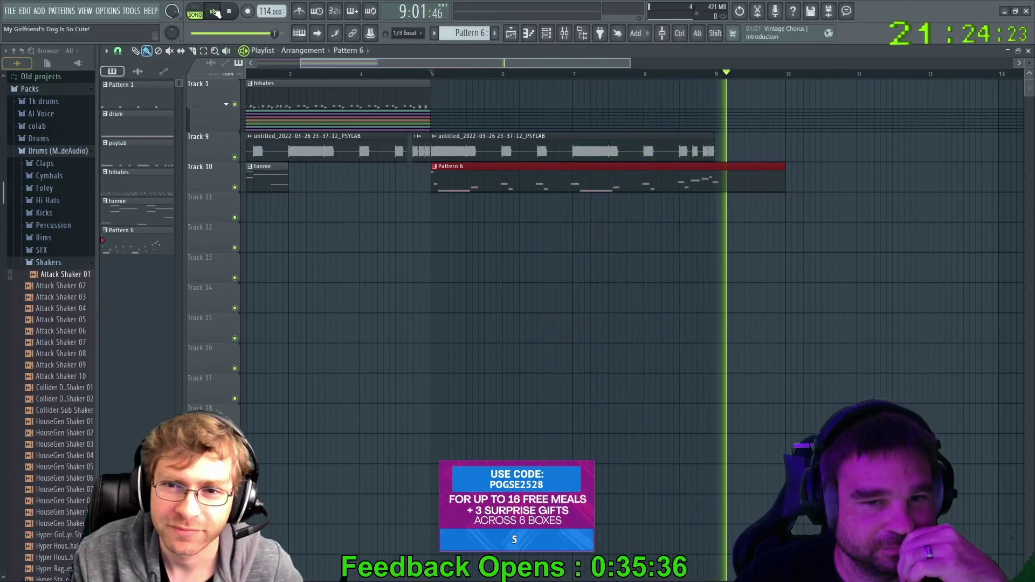
left_click(238, 13)
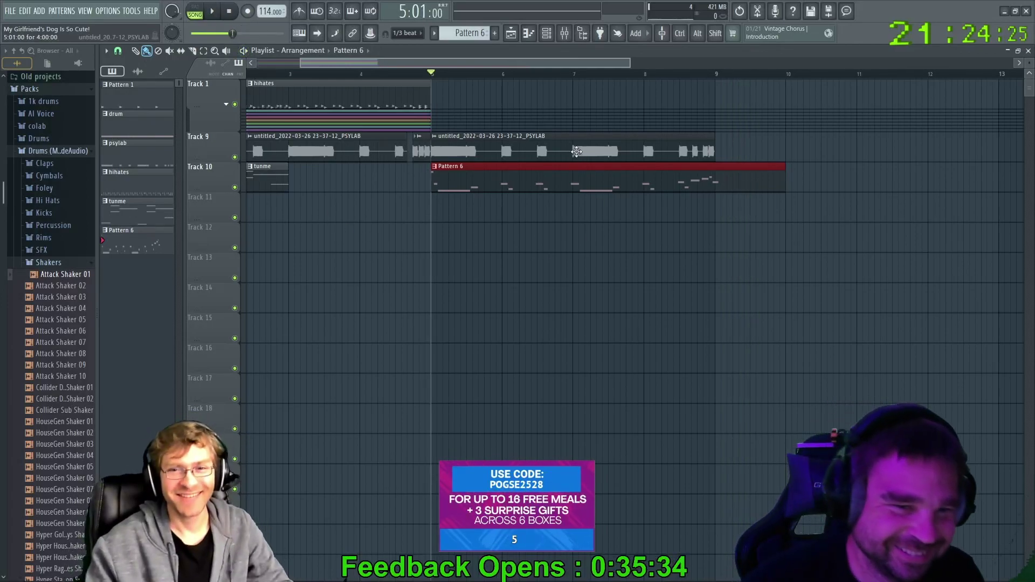
Time-compress all the PSYLAB notes in Pattern 6 slightly so the last A#4 ends exactly at bar 5, and close the piano roll
double_click(559, 171)
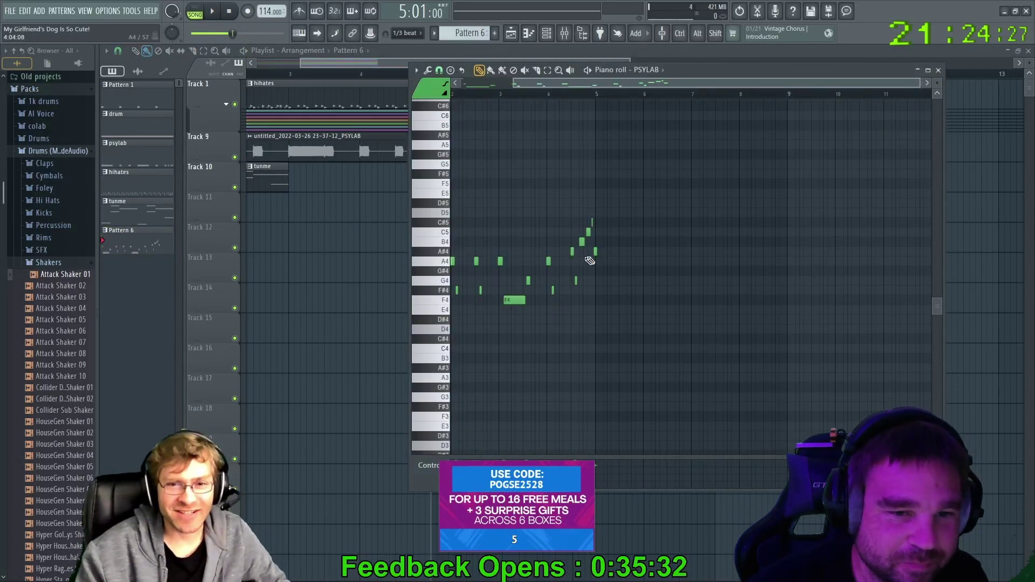
key("ctrl+a")
scroll(599, 299, "up", 5)
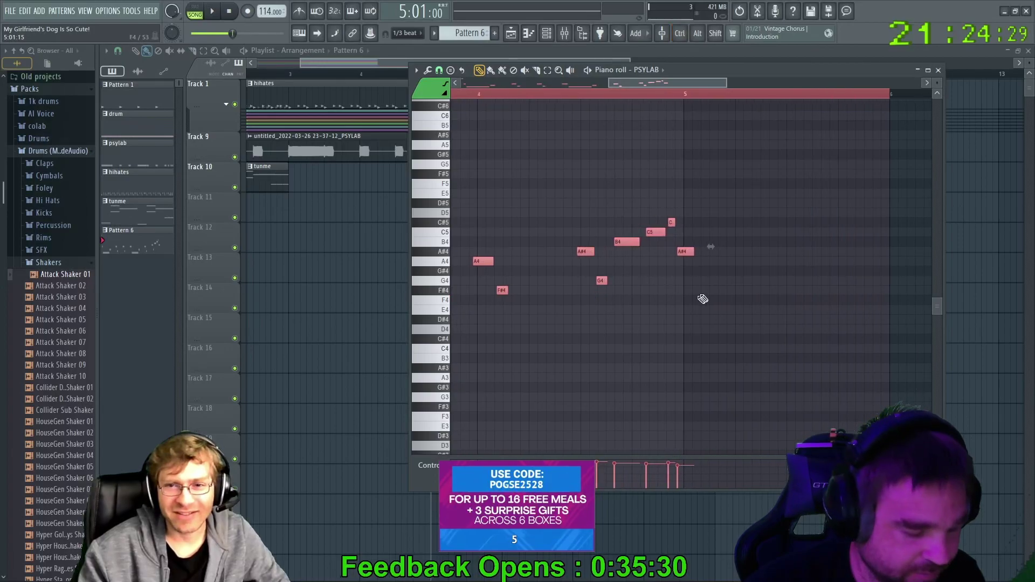
left_click_drag(700, 255, 698, 259)
scroll(696, 269, "up", 5)
scroll(694, 277, "down", 4)
scroll(690, 291, "up", 4)
scroll(690, 293, "up", 1)
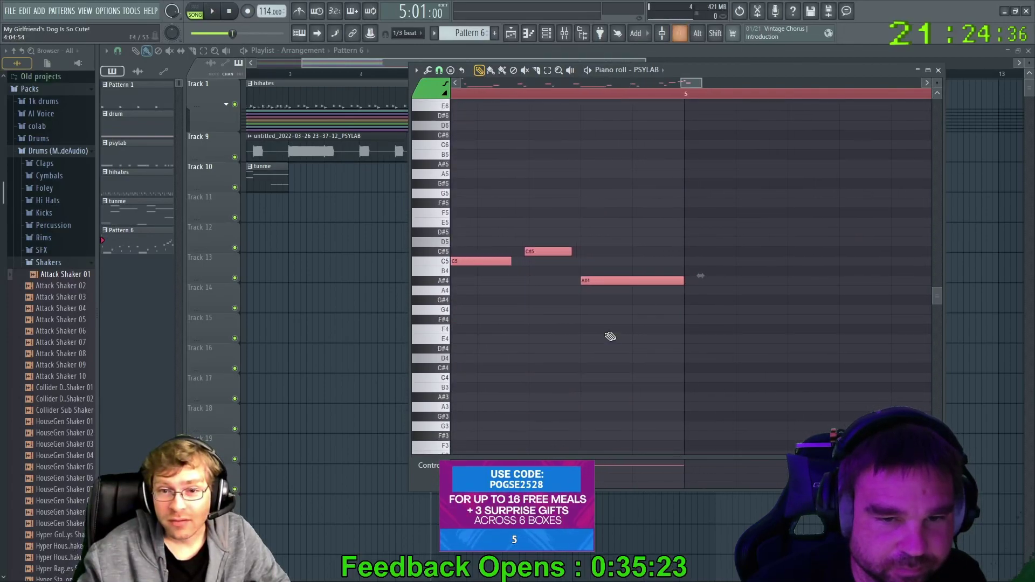
scroll(610, 335, "down", 5)
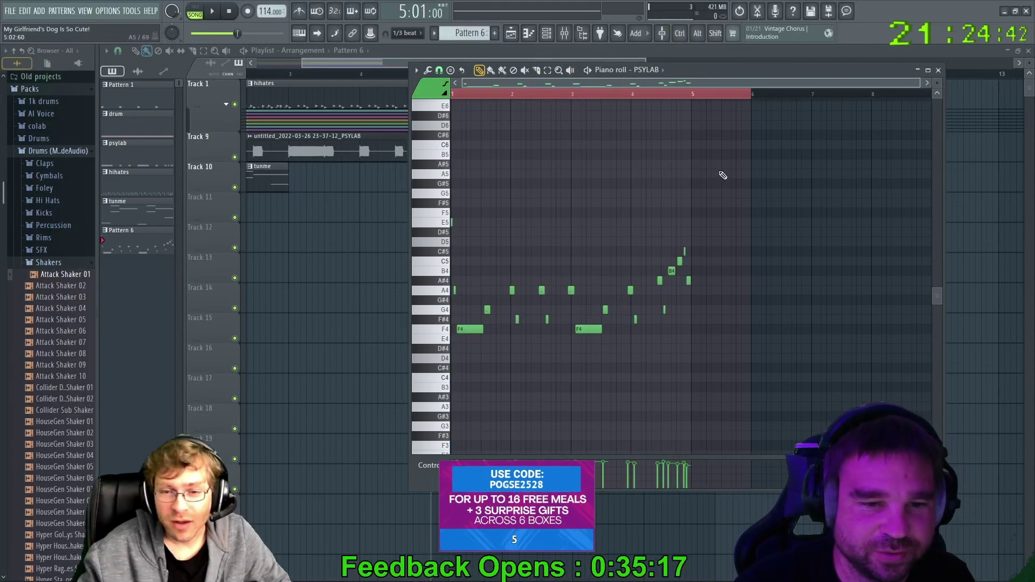
left_click(938, 70)
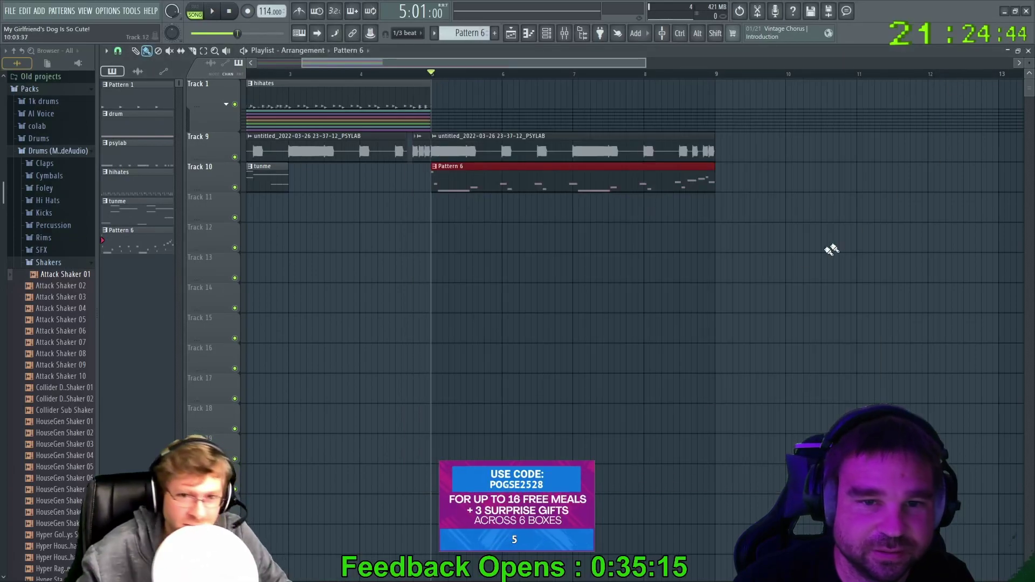
Try the Pattern 6 clip nudged slightly past bar 5 against the audio during playback, and move it back to bar 5
scroll(619, 281, "up", 5)
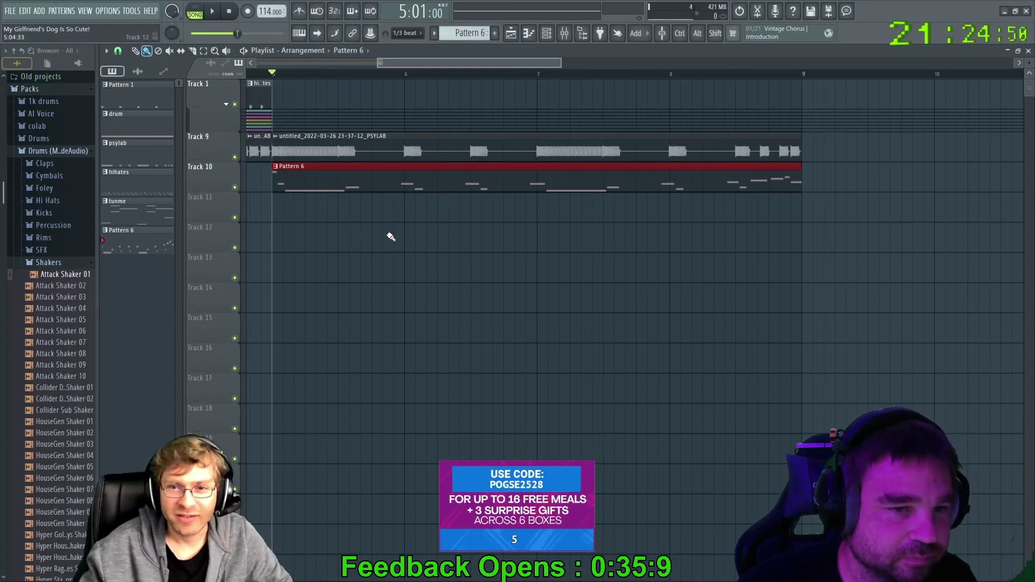
scroll(293, 224, "up", 4)
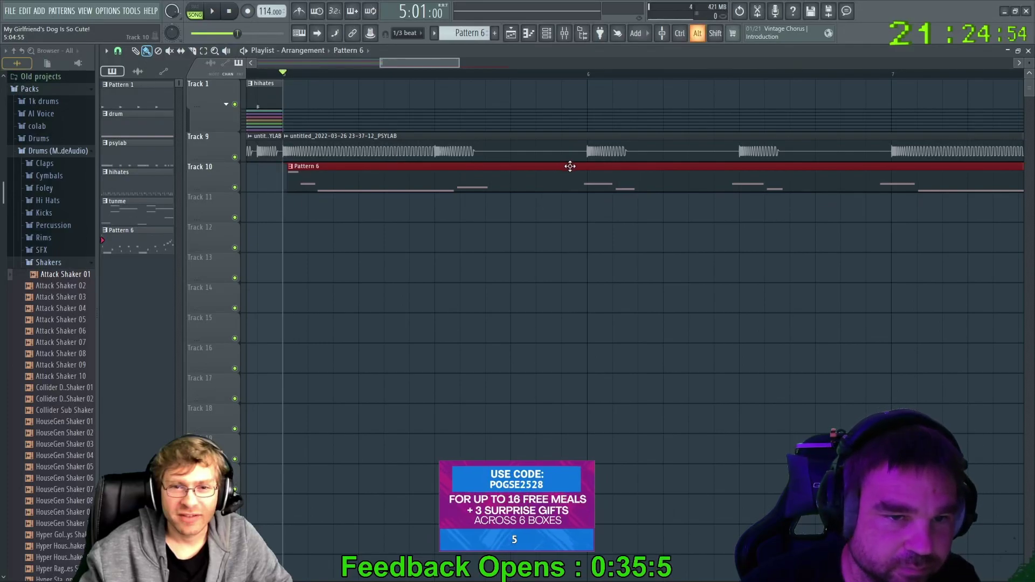
scroll(587, 212, "up", 3)
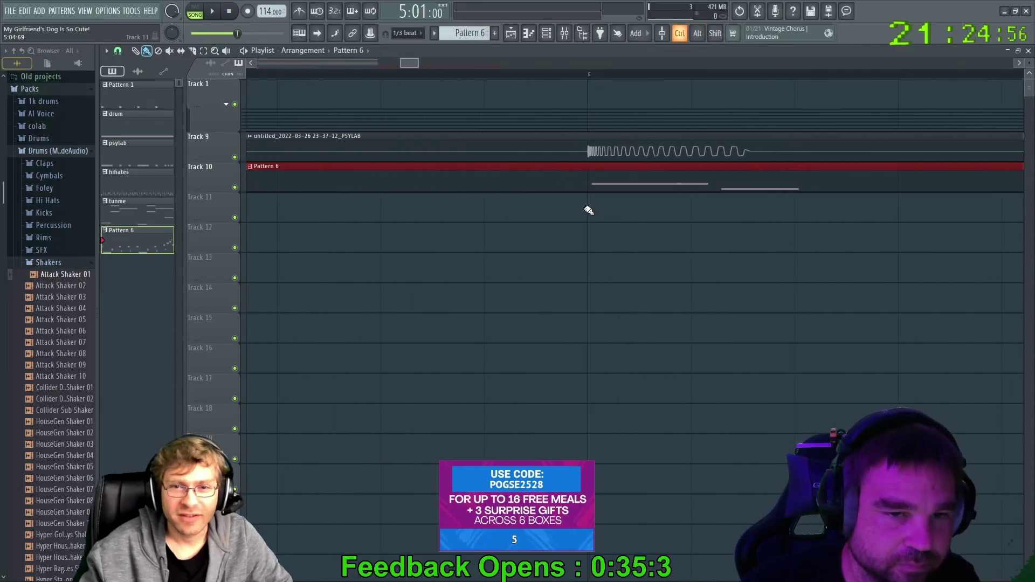
scroll(552, 245, "down", 6)
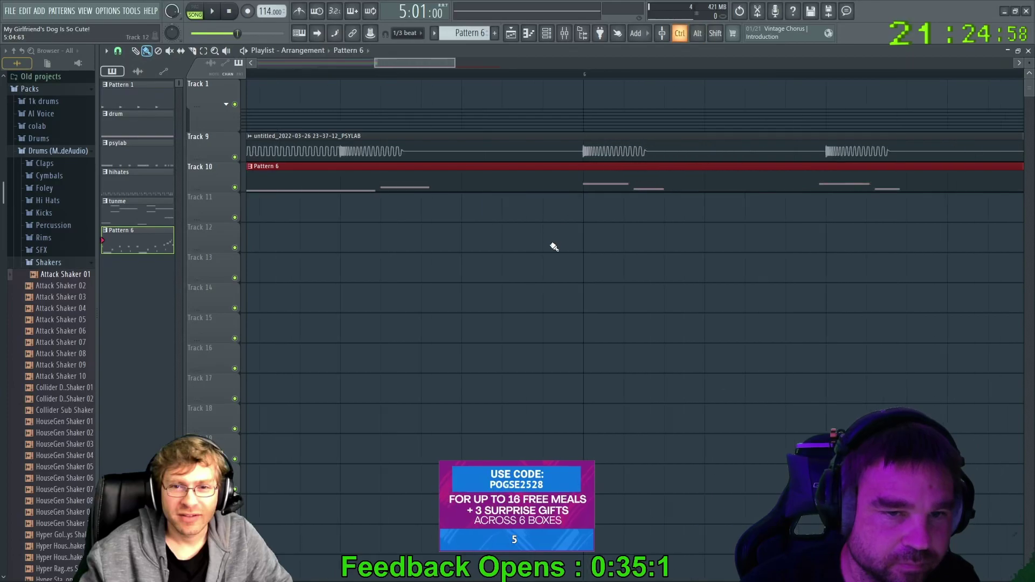
key("space")
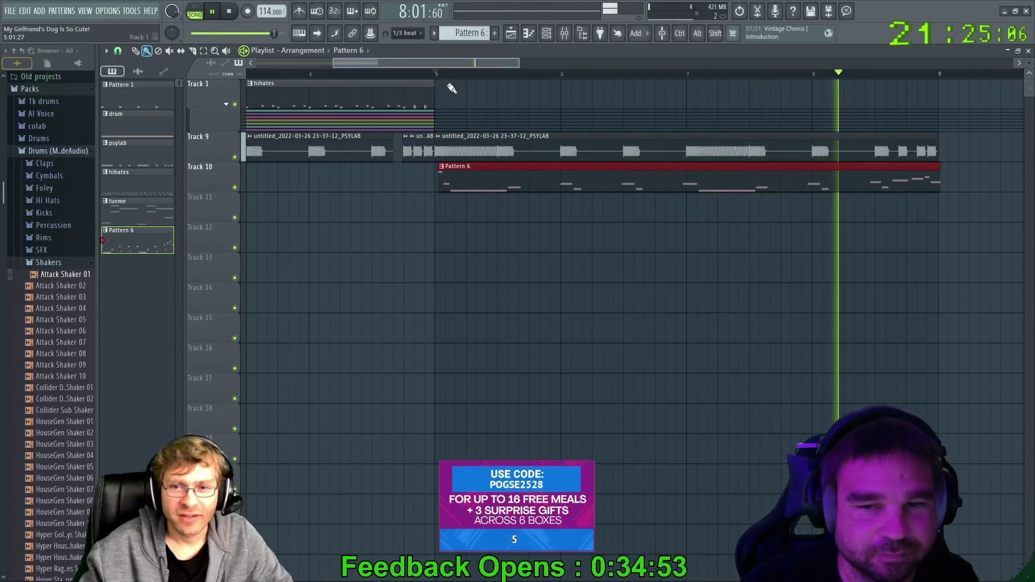
key("space")
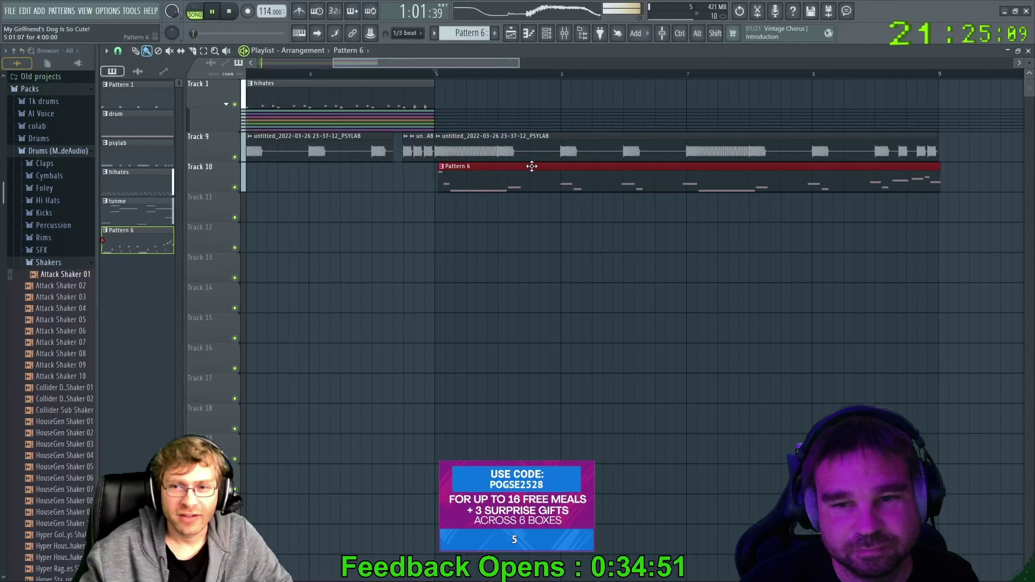
scroll(430, 240, "up", 5)
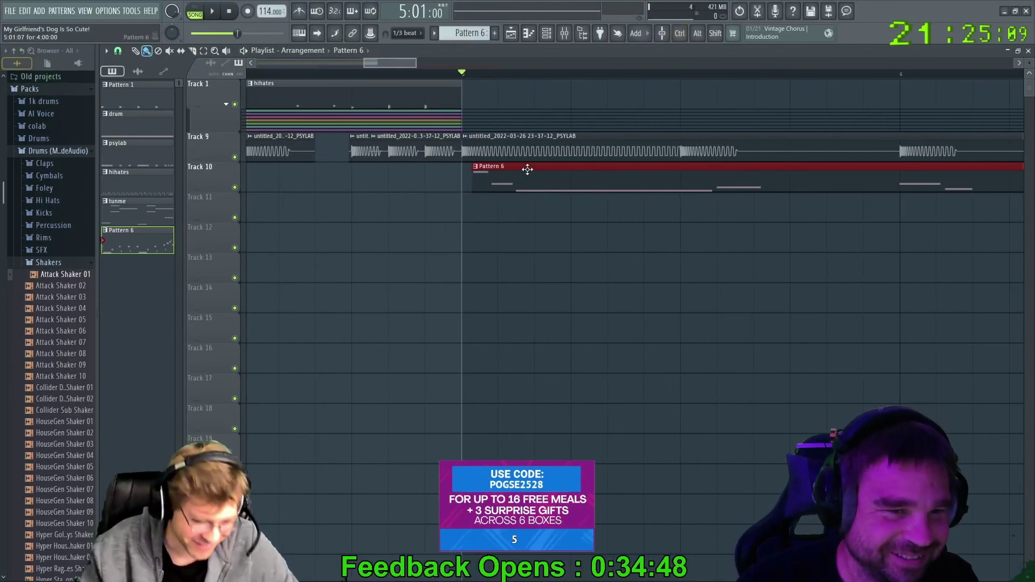
left_click_drag(502, 170, 493, 190)
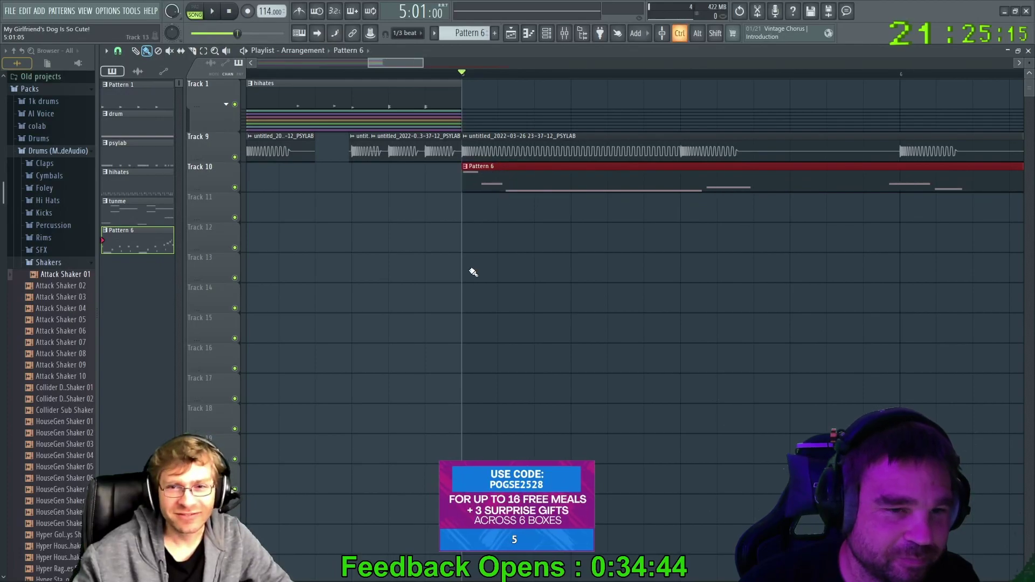
Move the Pattern 6 clip from bar 5 on Track 10 to bar 1 on Track 12
scroll(457, 232, "down", 2)
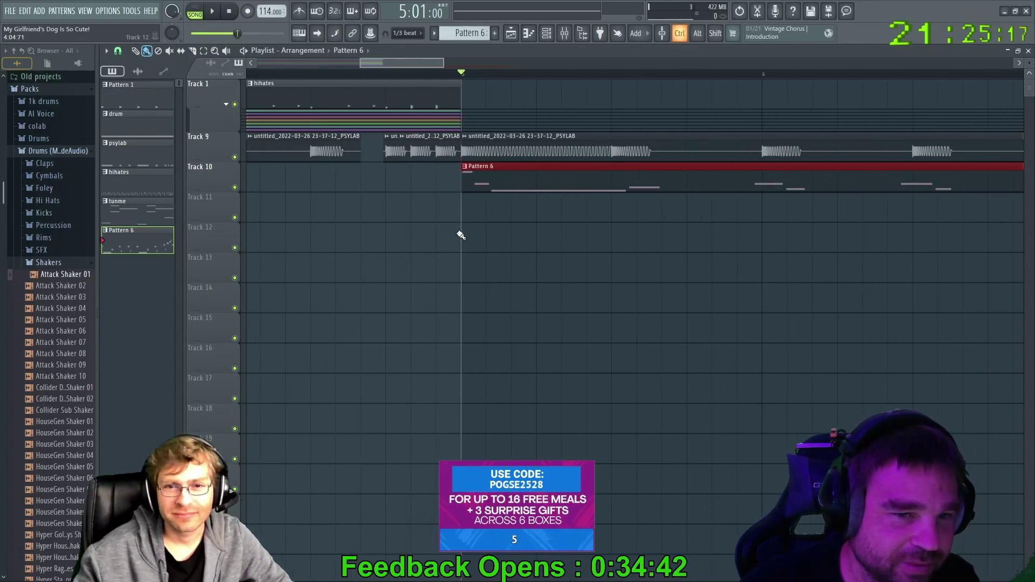
scroll(461, 235, "down", 3)
scroll(461, 235, "down", 2)
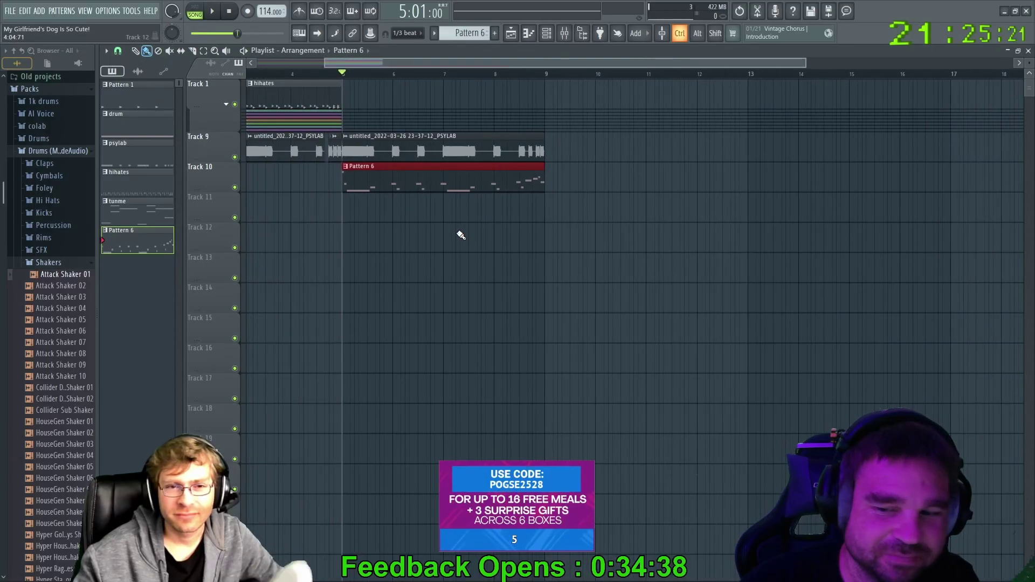
left_click_drag(498, 63, 407, 162)
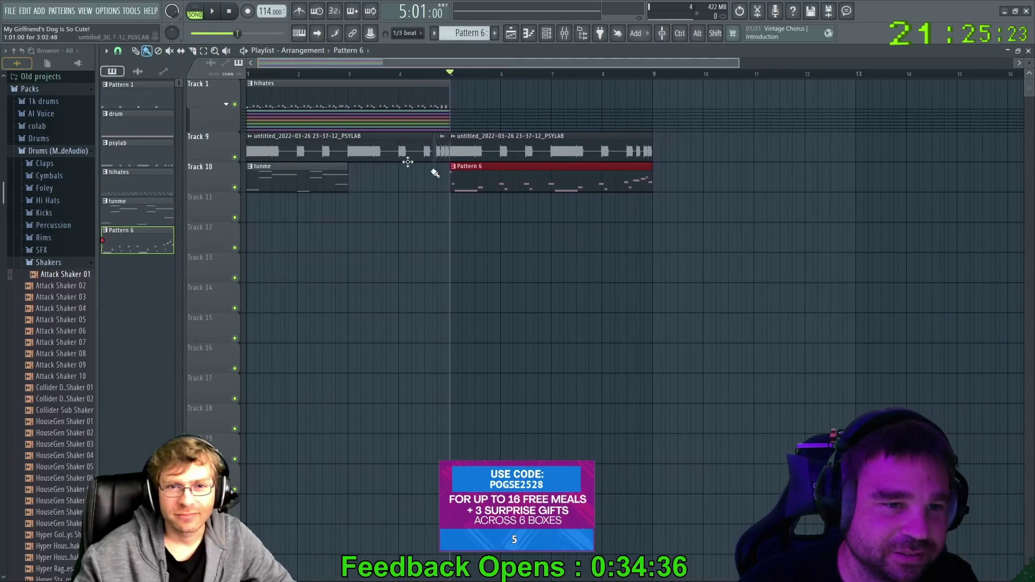
left_click_drag(522, 171, 275, 235)
Add a second tunme clip at bar 3 on Track 10 and delete the Track 9 audio clip starting at bar 5
left_click_drag(307, 170, 366, 173)
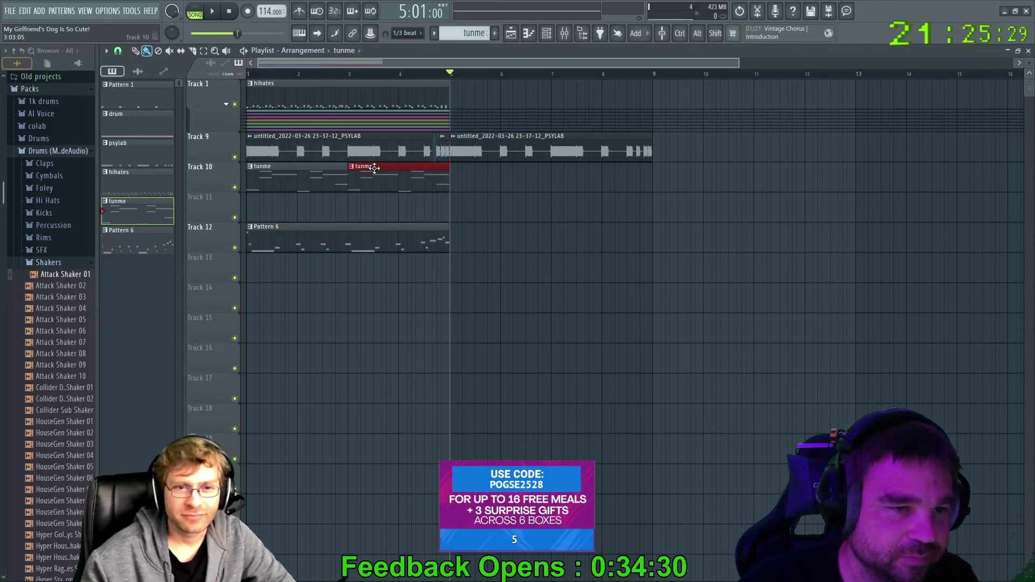
right_click(493, 146)
Play the arrangement from bar 1 through the Pattern 6 clip and stop playback
left_click_drag(398, 80, 247, 75)
key("space")
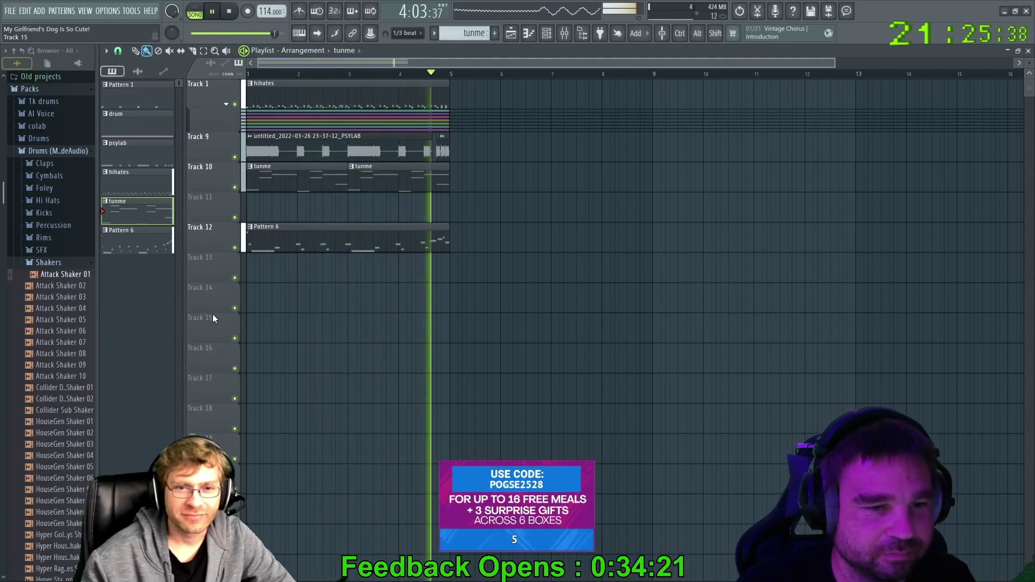
key("space")
Delete the Pattern 6 clip from Track 12, select Pattern 6 and place it again at bar 1 of that track
right_click(272, 249)
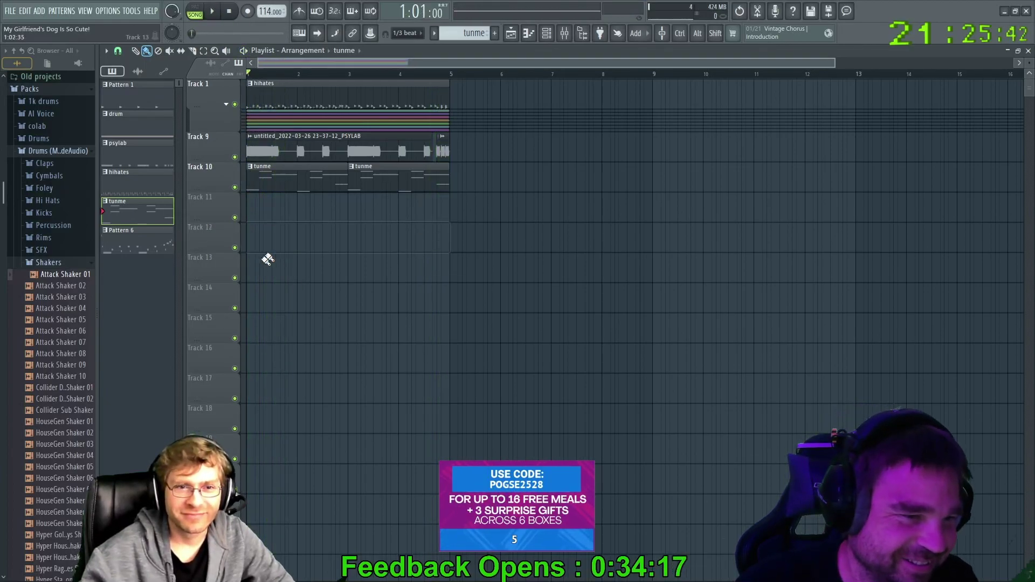
right_click(139, 241)
left_click(123, 273)
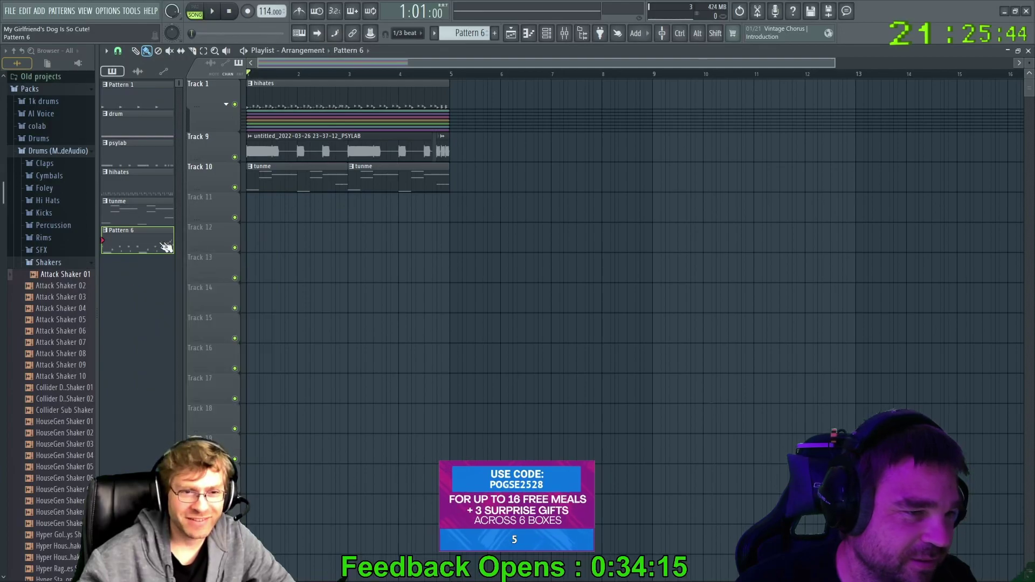
left_click(253, 235)
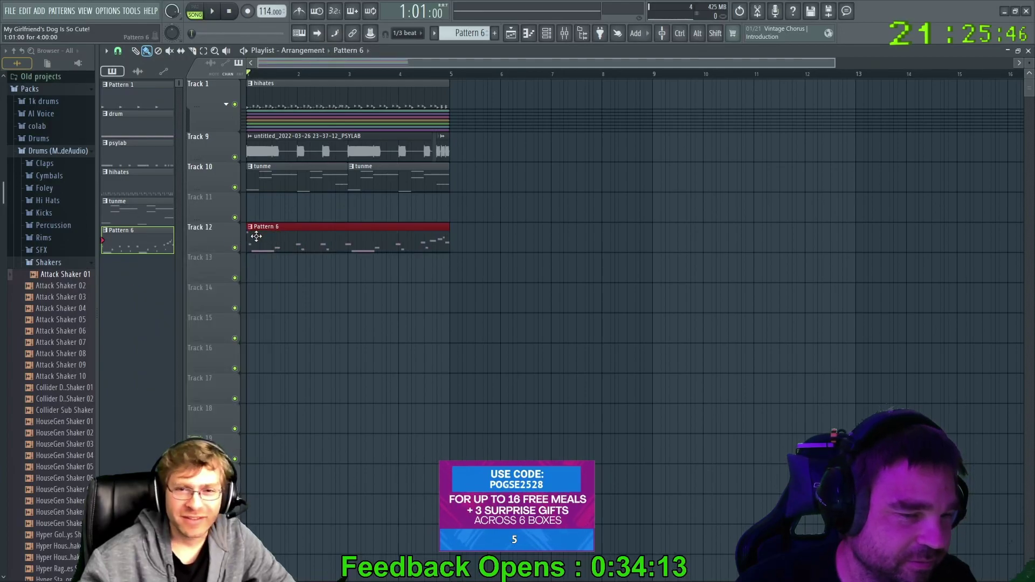
Open the PSYLAB notes of Pattern 6 in the piano roll and quantize their start and end times with the default template
left_click(546, 35)
right_click(525, 429)
left_click(525, 428)
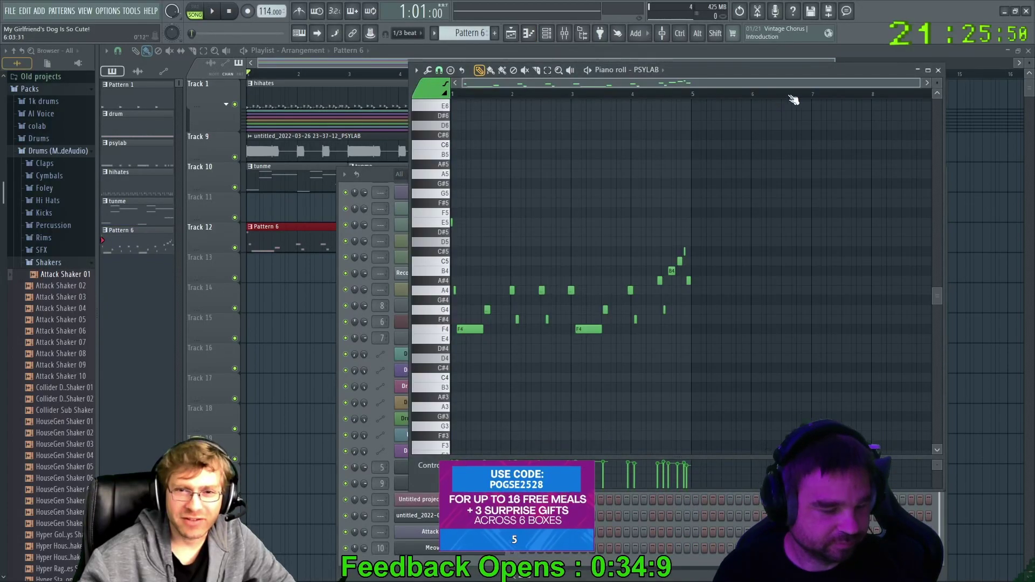
left_click_drag(920, 83, 457, 95)
key("alt+q")
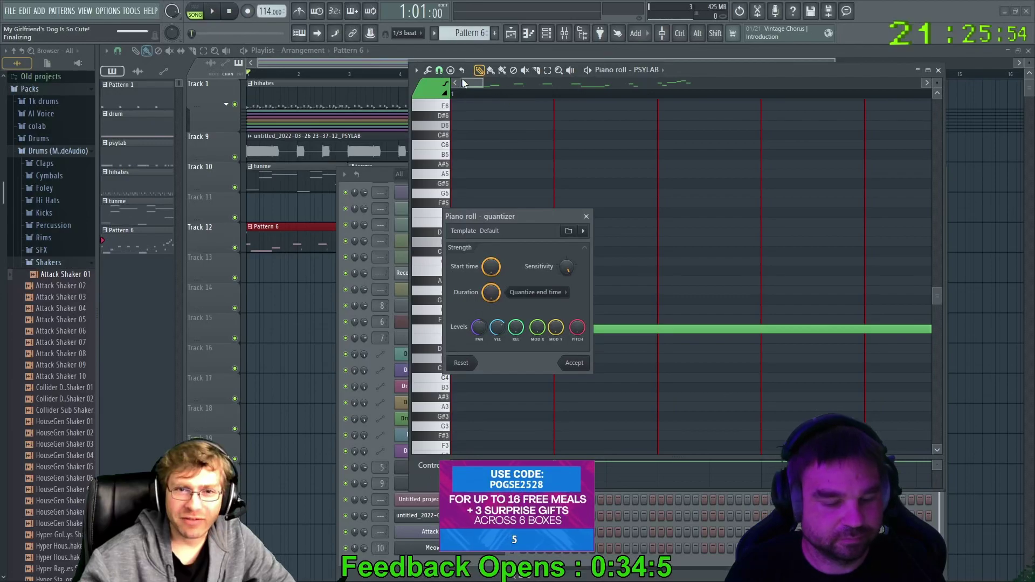
key("Return")
Move the two A4 and F#4 note pairs to start on bar 2 and its third beat, and align the next A4 to bar 3
left_click_drag(474, 83, 522, 86)
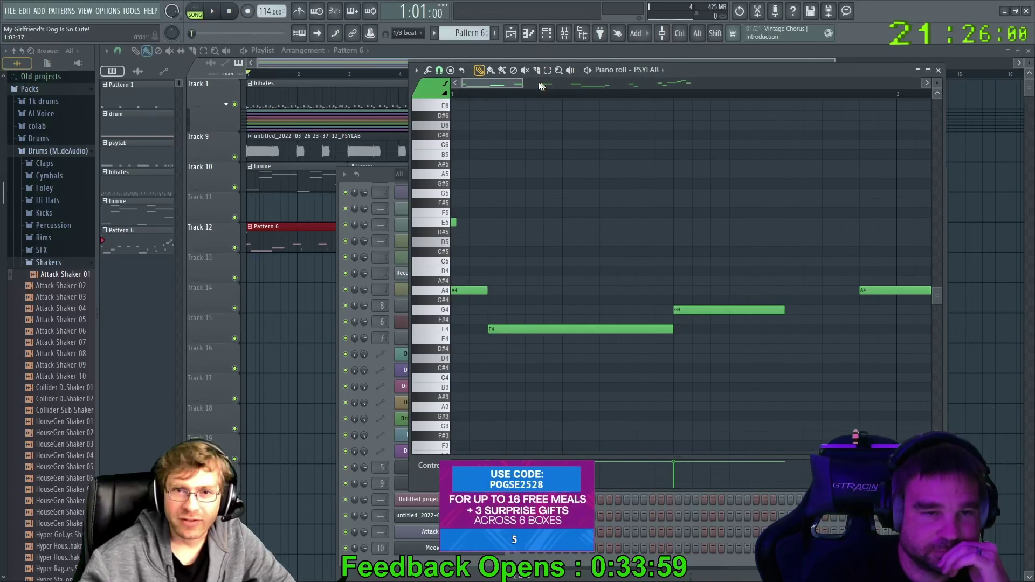
left_click_drag(511, 87, 550, 85)
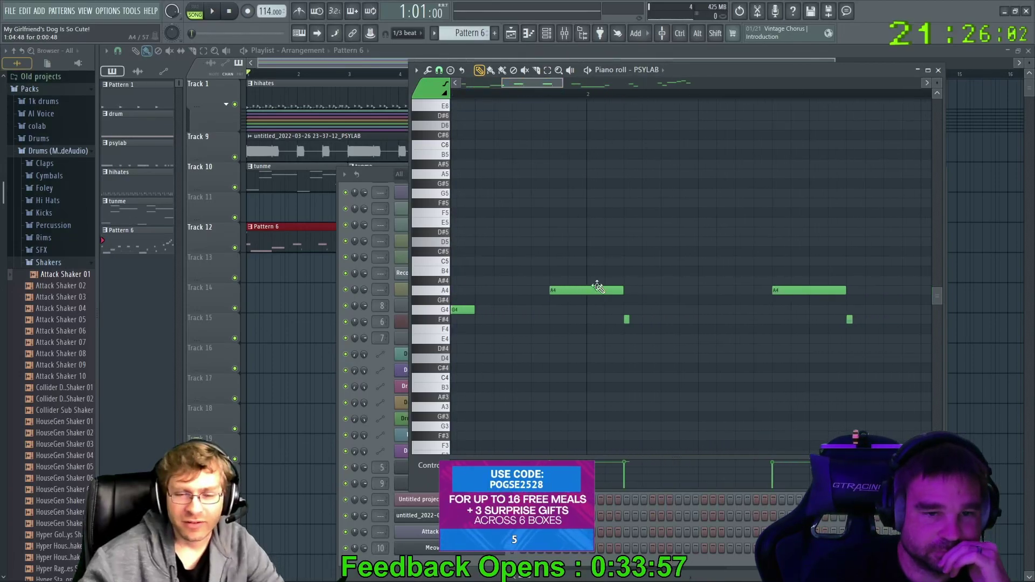
left_click_drag(652, 346, 652, 347)
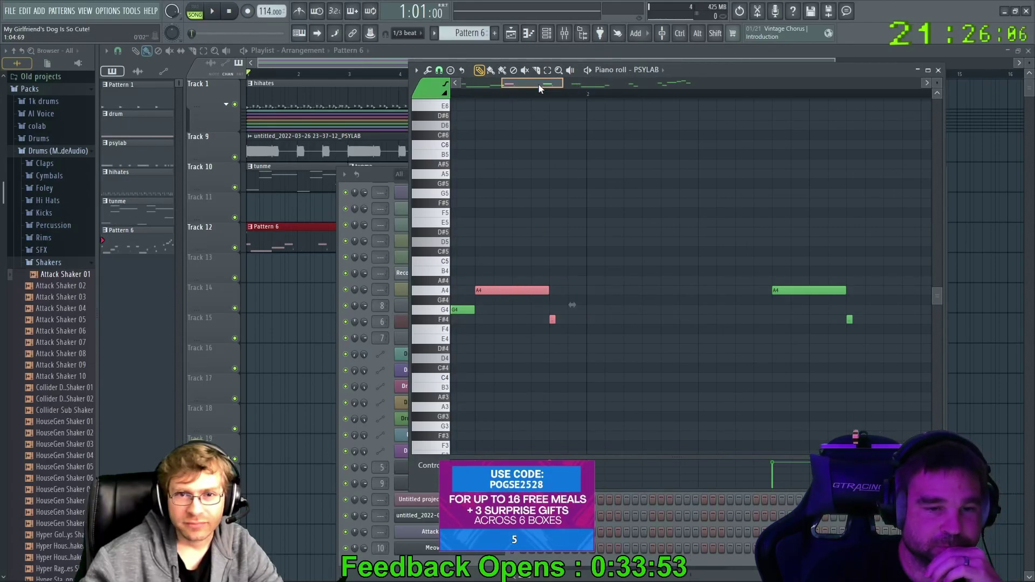
left_click_drag(538, 83, 564, 84)
left_click_drag(575, 255, 669, 333)
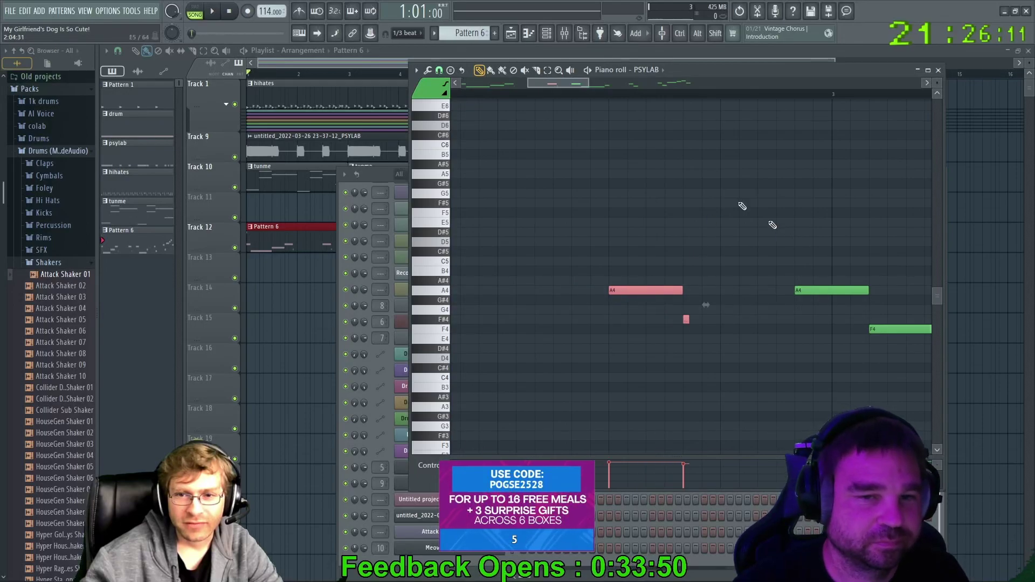
scroll(510, 89, "up", 1)
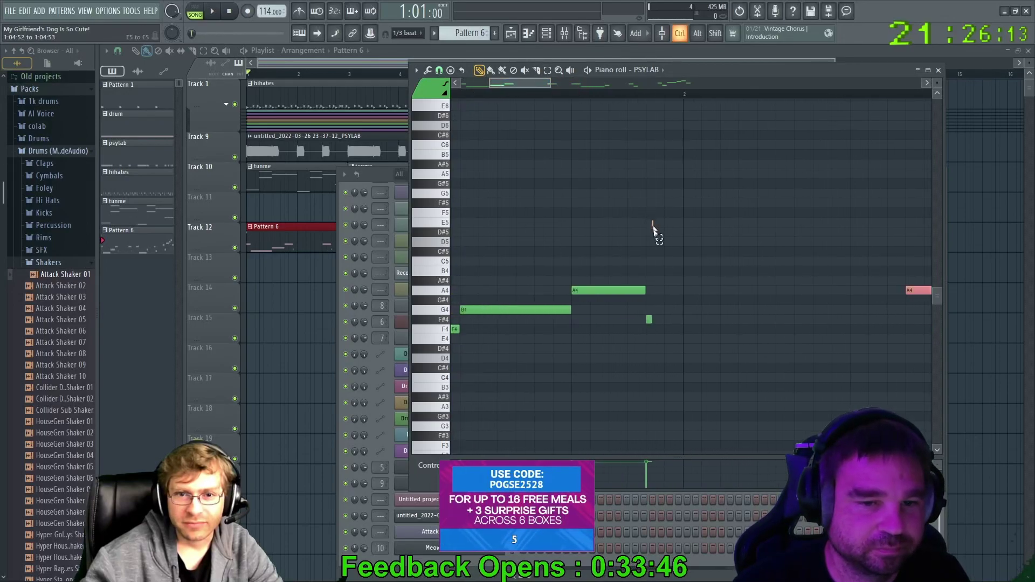
left_click_drag(704, 295, 726, 292)
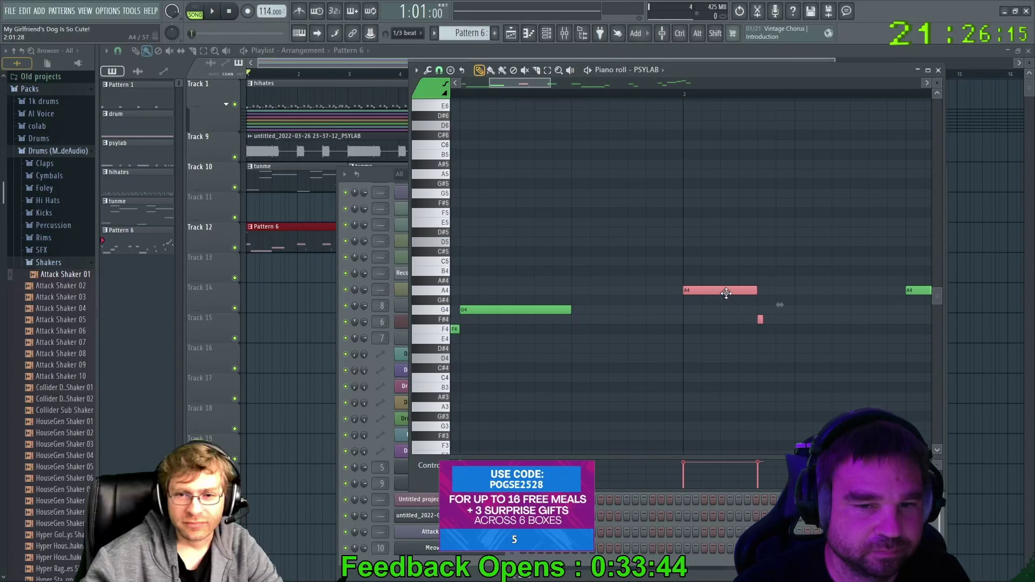
scroll(635, 317, "down", 2)
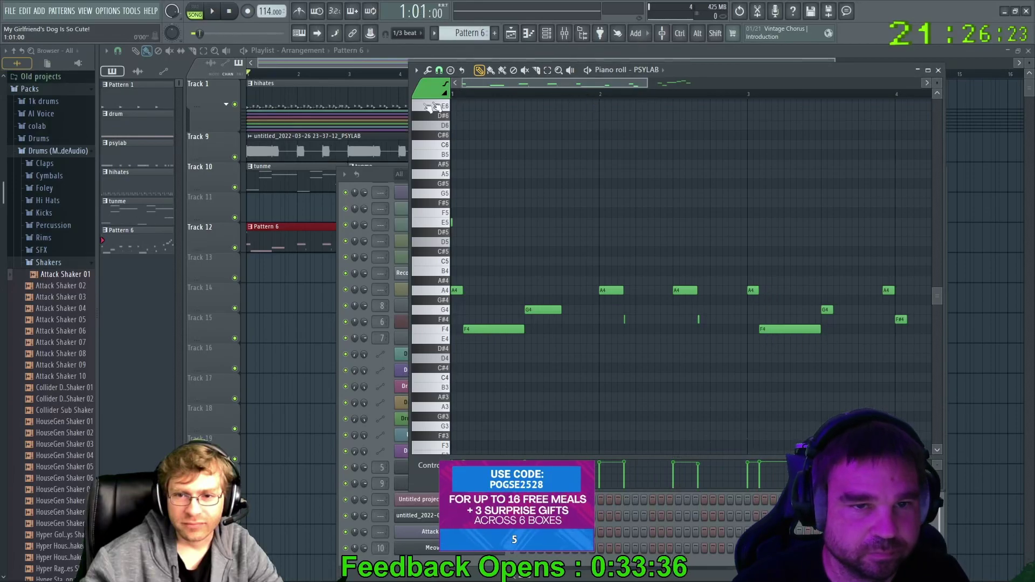
With the arrangement playing, shorten the G4 note in bar 1 and lengthen the two short F#4 notes in bar 2
key("space")
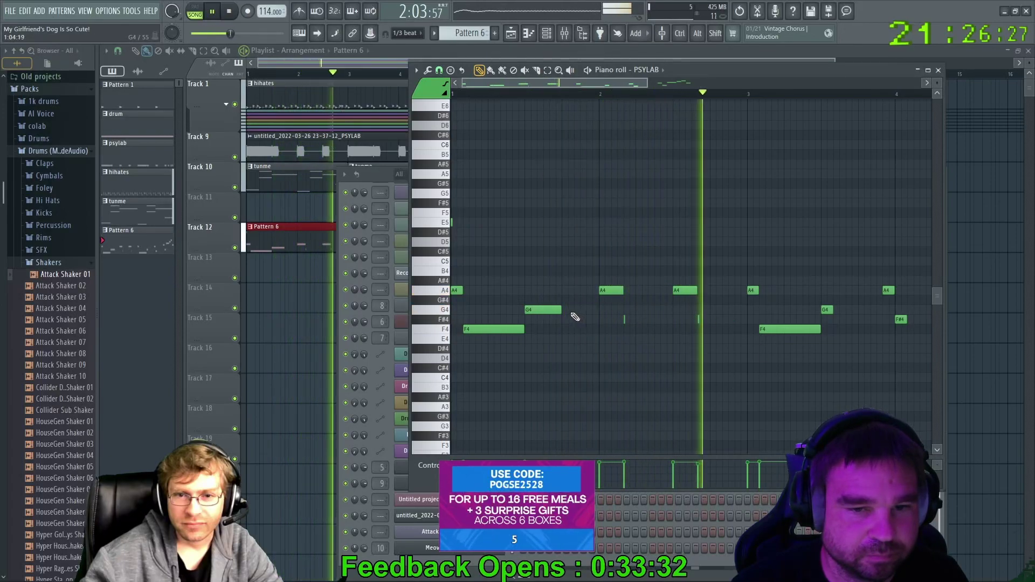
left_click_drag(561, 310, 543, 310)
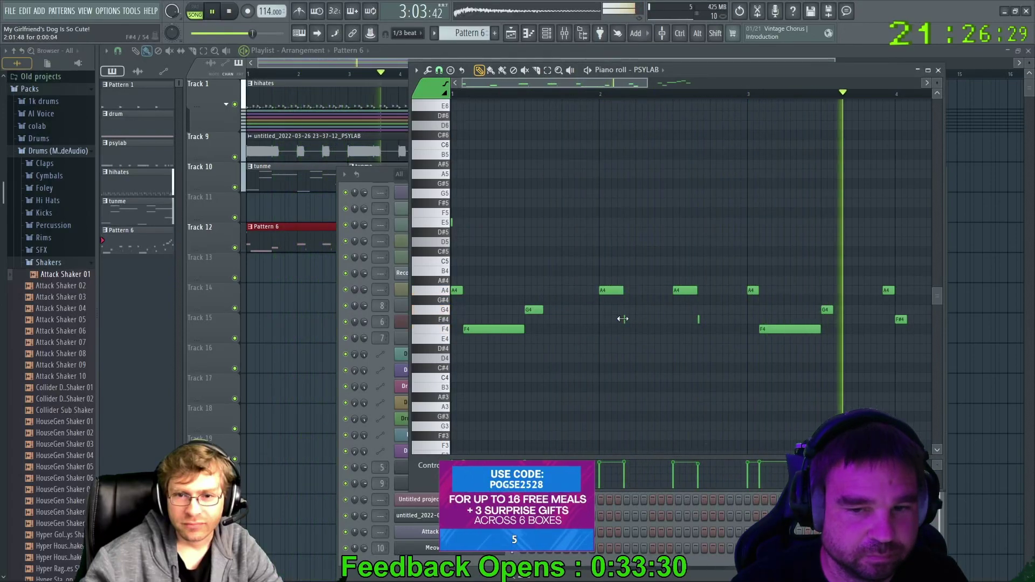
left_click(625, 319)
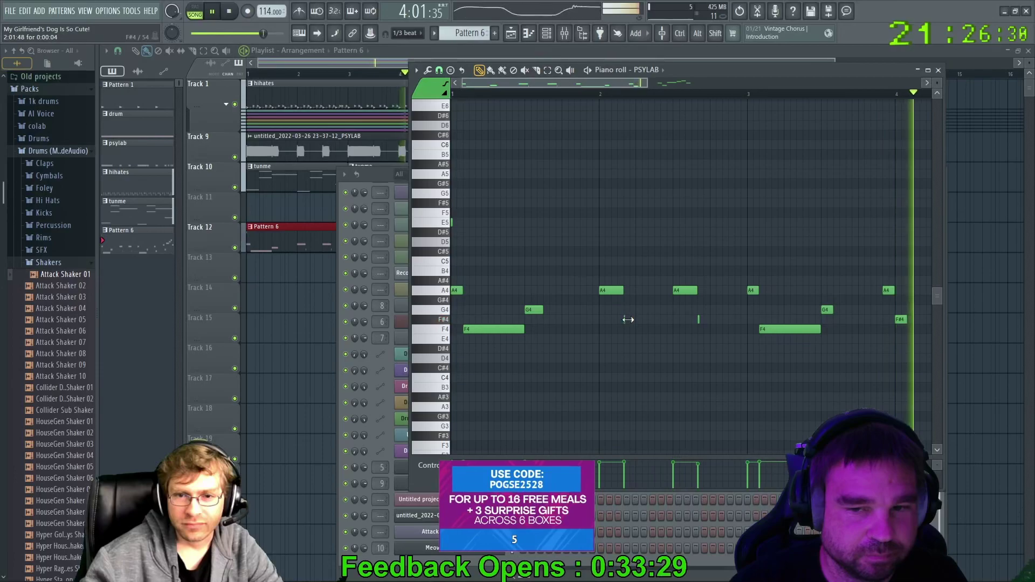
left_click(699, 319)
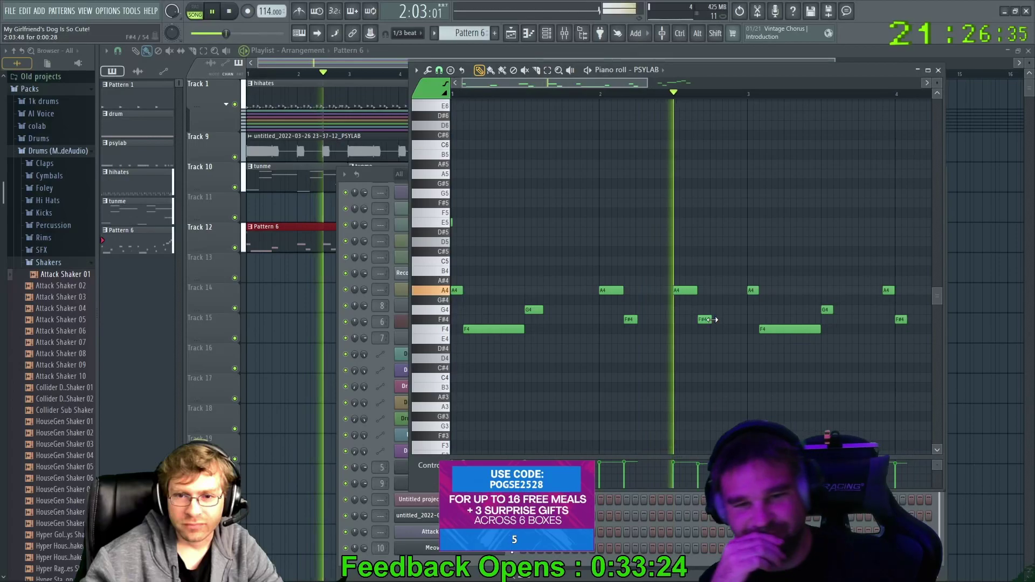
left_click_drag(571, 84, 667, 80)
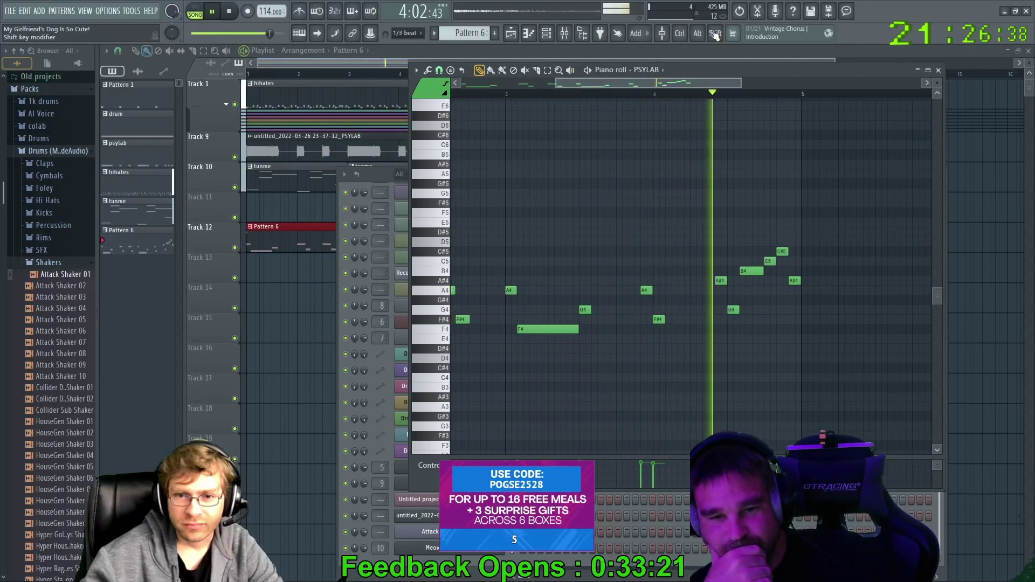
Move the A4 and F#4 pair to start on bar 4, and shift A#4 and G4 one grid step later, trimming the start of B4
left_click_drag(738, 80, 598, 82)
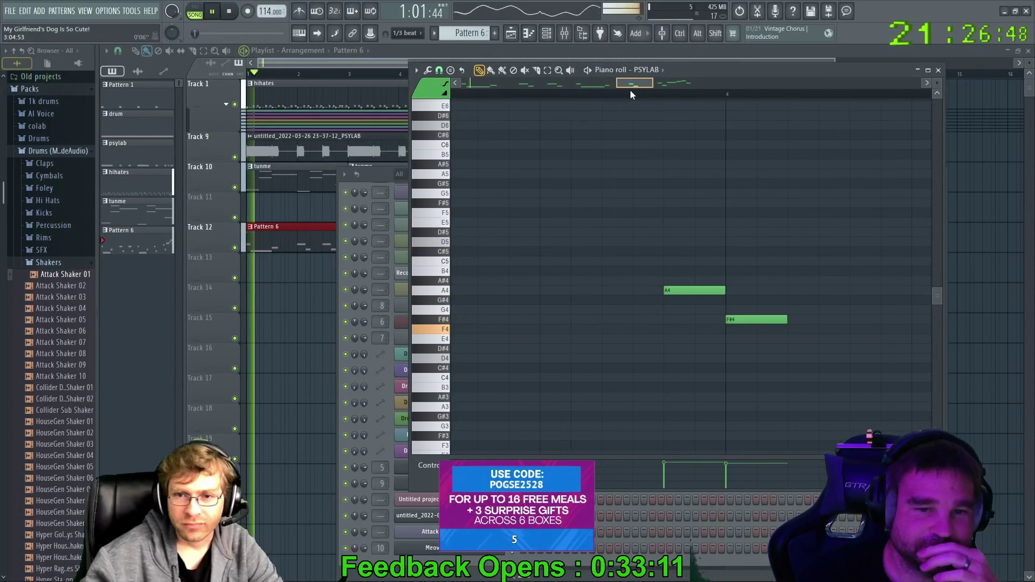
left_click_drag(564, 291, 689, 320)
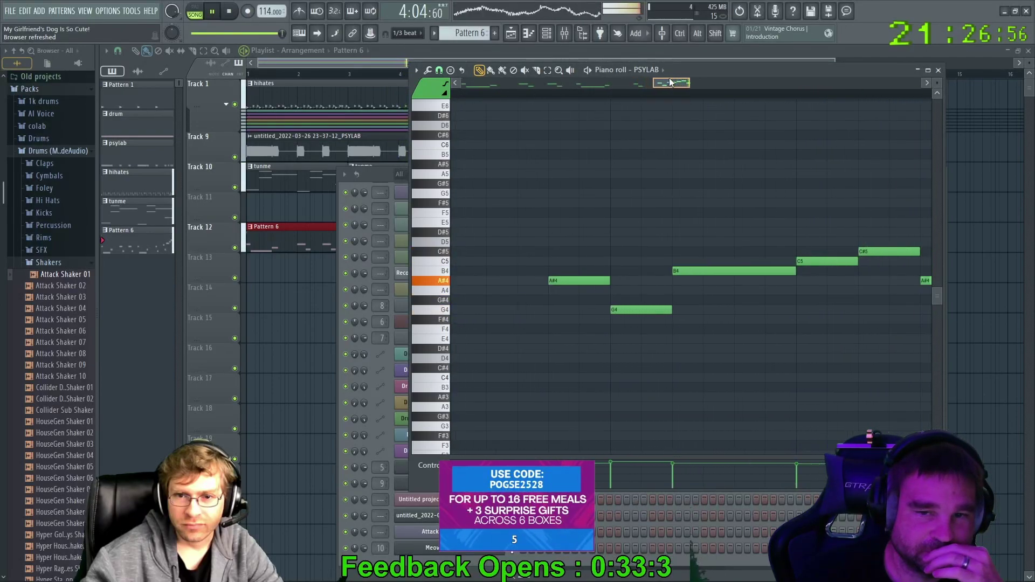
left_click_drag(497, 281, 621, 308)
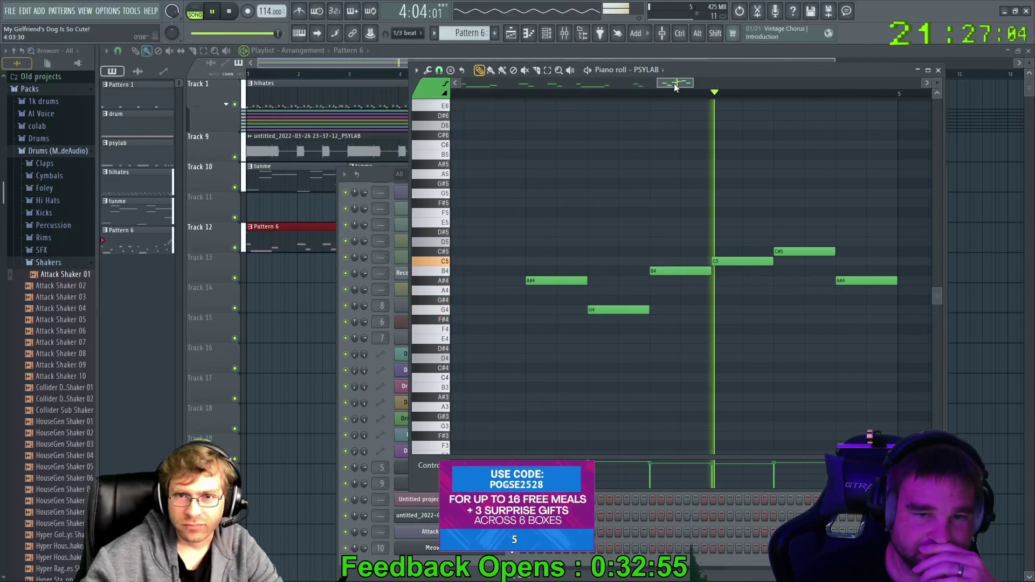
Lengthen the A4 and F#4 notes at bar 4 to equal lengths, with F#4 starting where A4 ends
left_click_drag(675, 82, 636, 86)
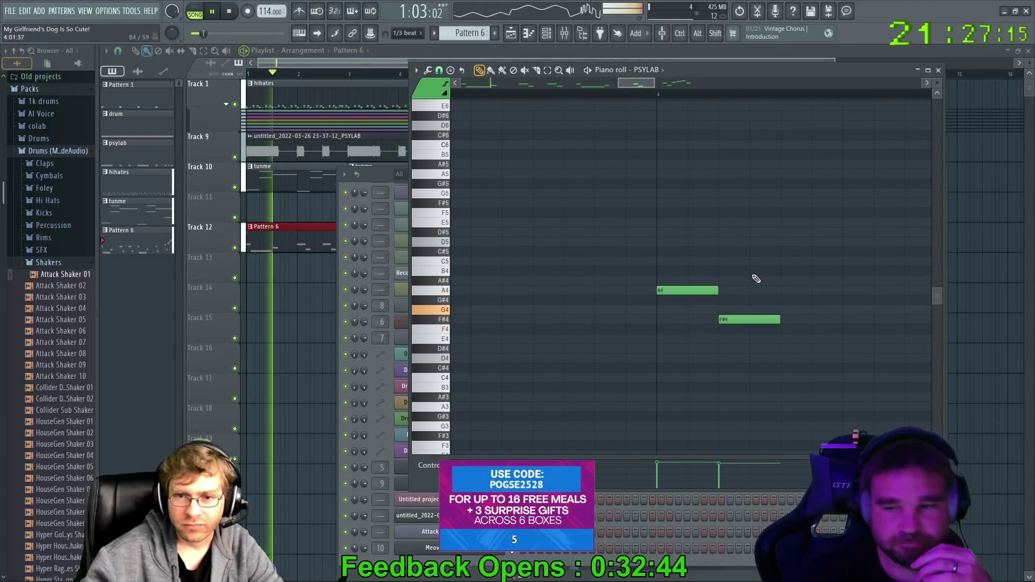
left_click_drag(779, 319, 843, 319)
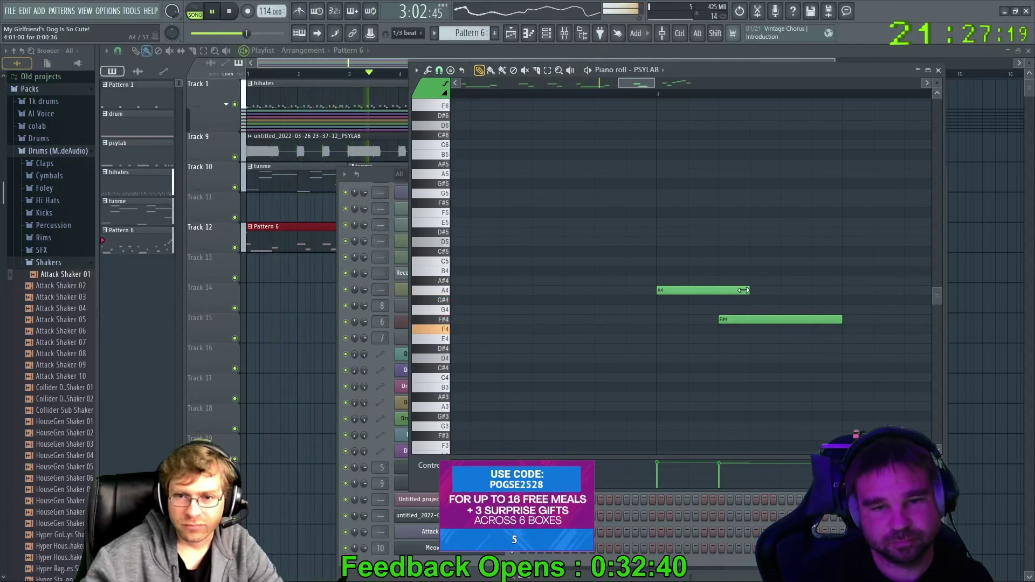
left_click_drag(729, 321, 759, 318)
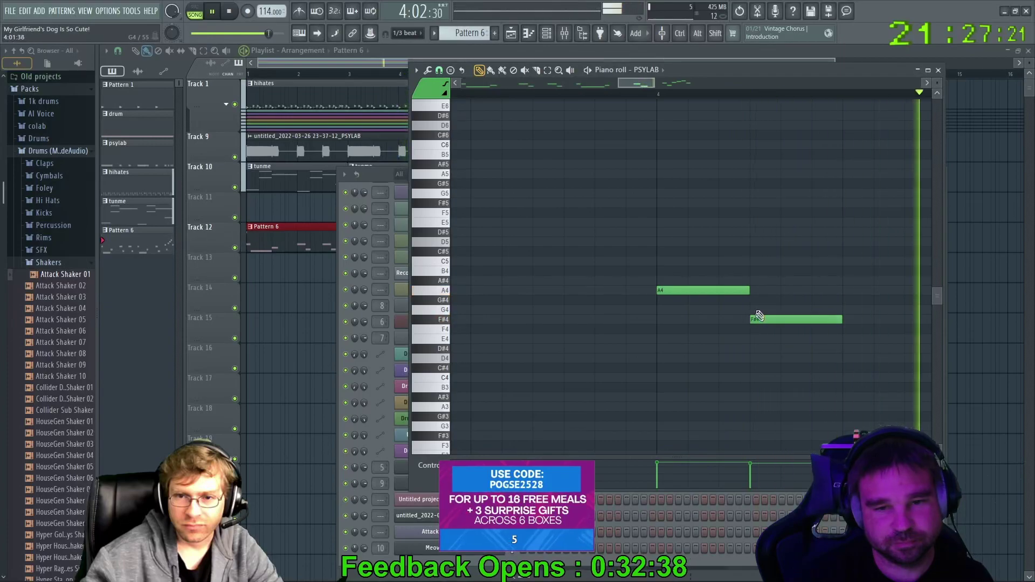
Lengthen the G4 notes on the third beats of bar 3 and bar 1, the bar 1 note to about one beat
mouse_move(633, 79)
left_mouse_down()
mouse_move(595, 88)
mouse_move(619, 88)
left_mouse_up()
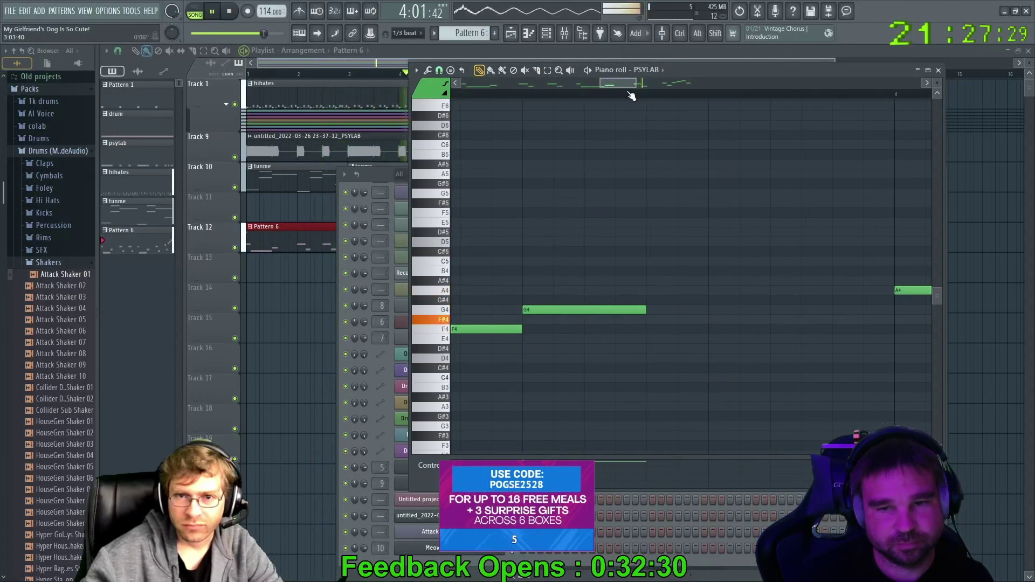
left_click_drag(618, 87, 470, 84)
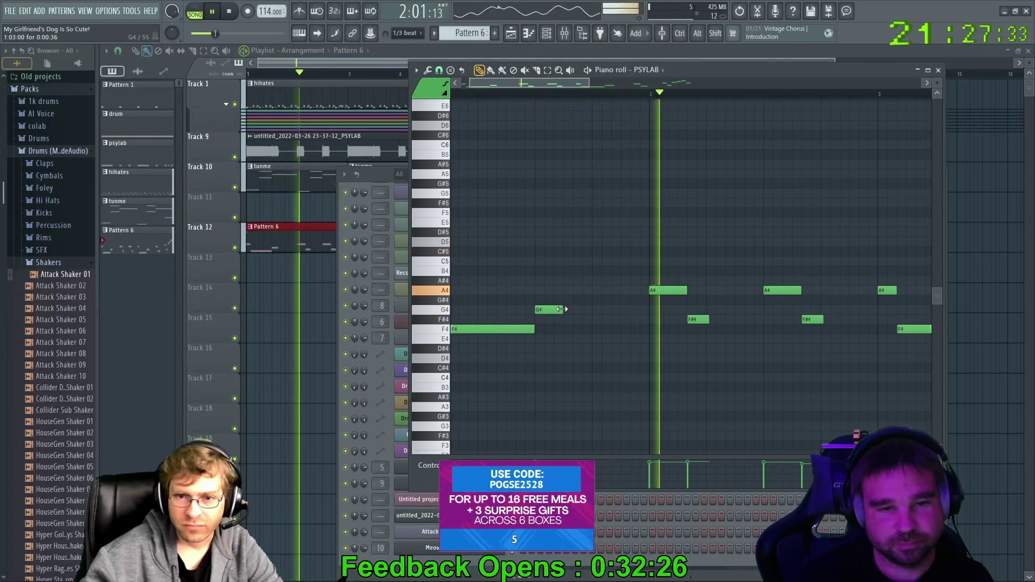
left_click_drag(563, 309, 592, 310)
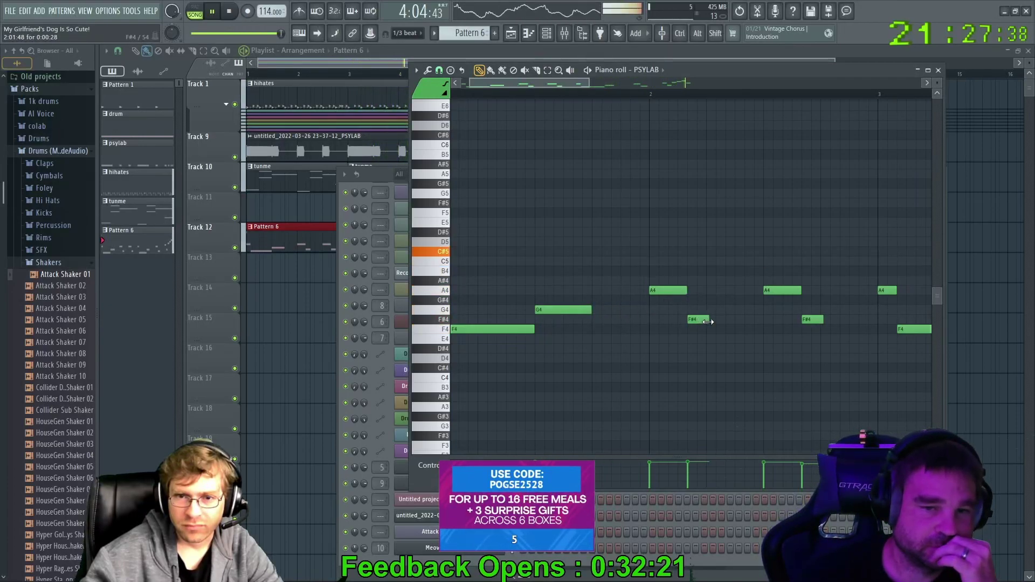
Slice off the ends of the two F#4 notes in bar 2 at beats 2 and 4, and switch back to the Draw tool
left_click_drag(586, 83, 529, 83)
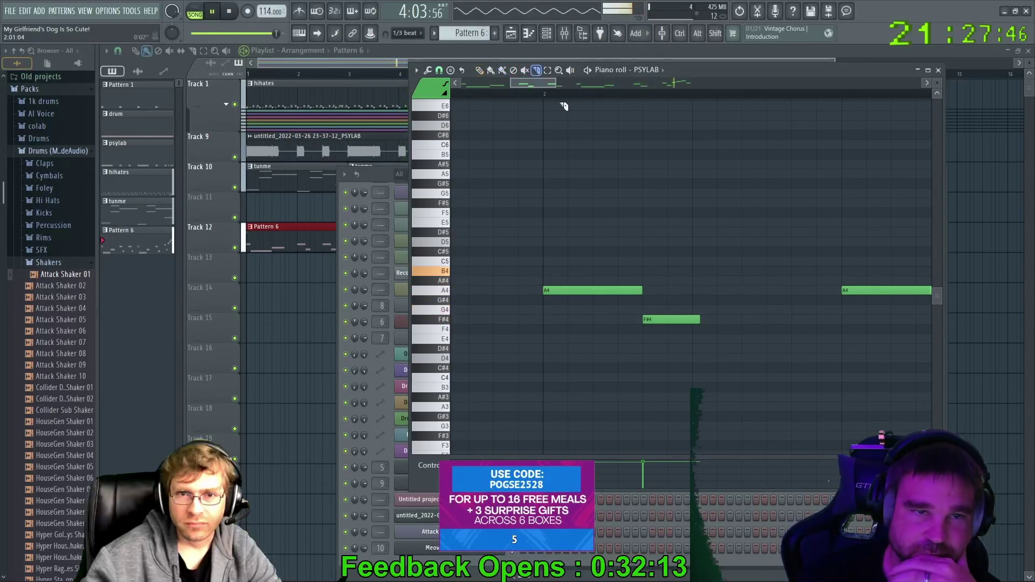
left_click_drag(713, 324, 691, 294)
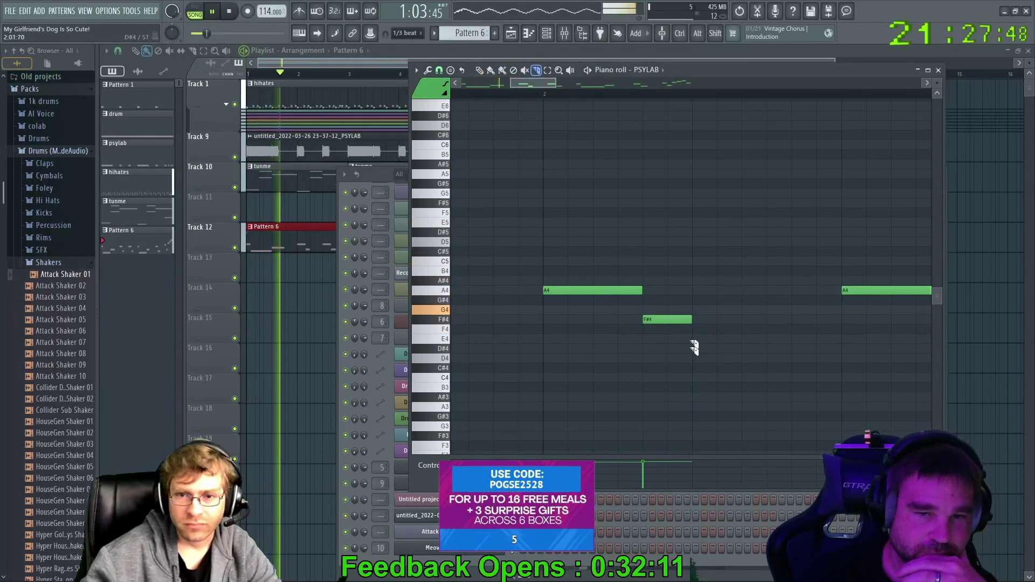
left_click_drag(540, 84, 579, 86)
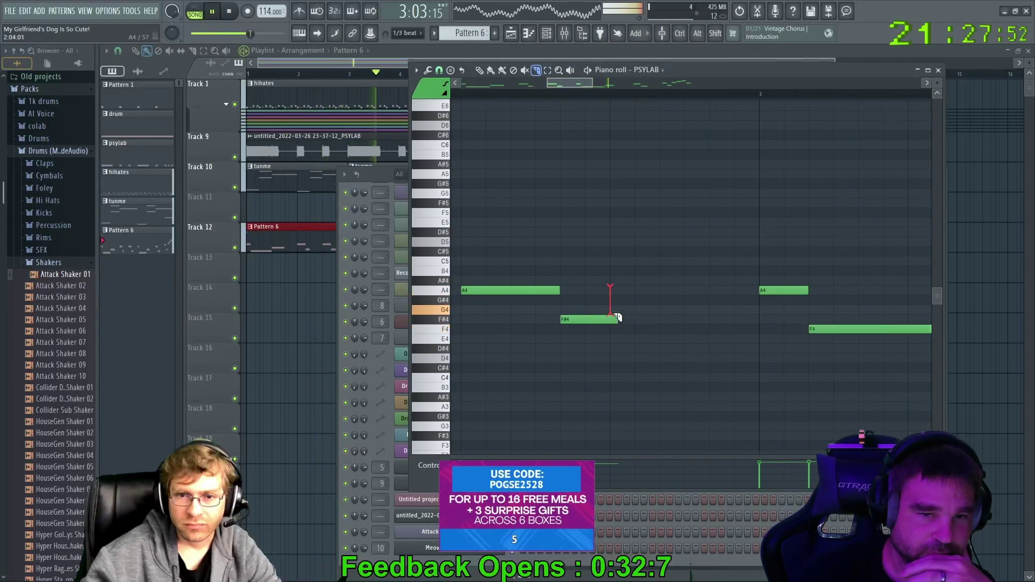
mouse_move(581, 81)
left_mouse_down()
mouse_move(666, 86)
mouse_move(515, 83)
left_mouse_up()
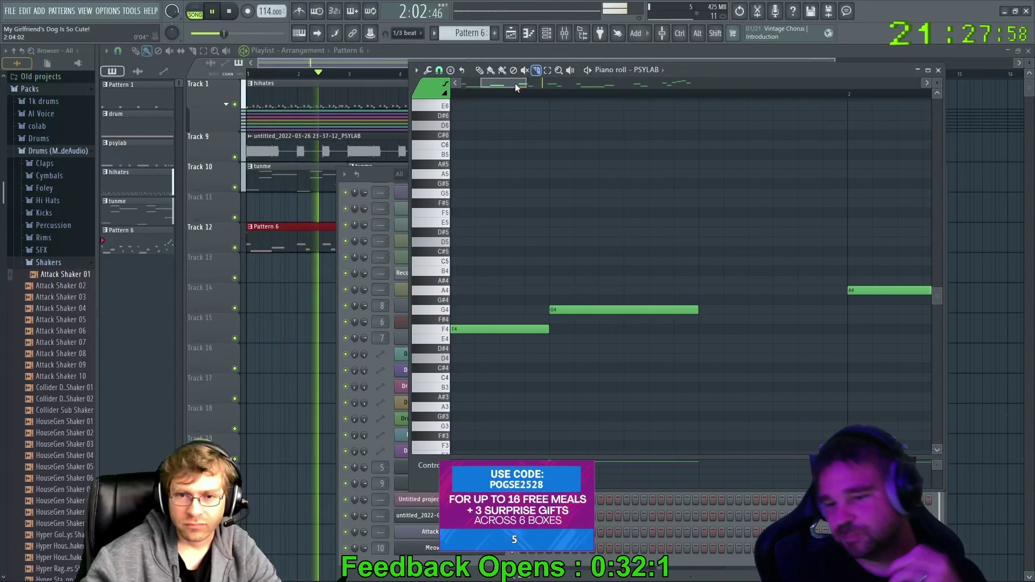
key("p")
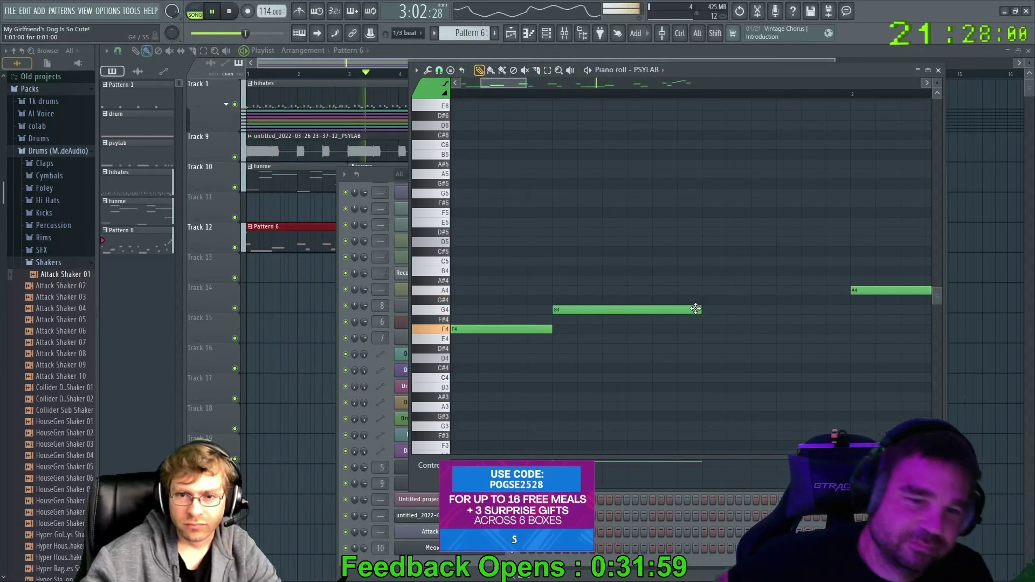
Close the piano roll, stop playback and move the channel rack below Track 12 to expose the bar 4 clips
left_click_drag(507, 86, 683, 94)
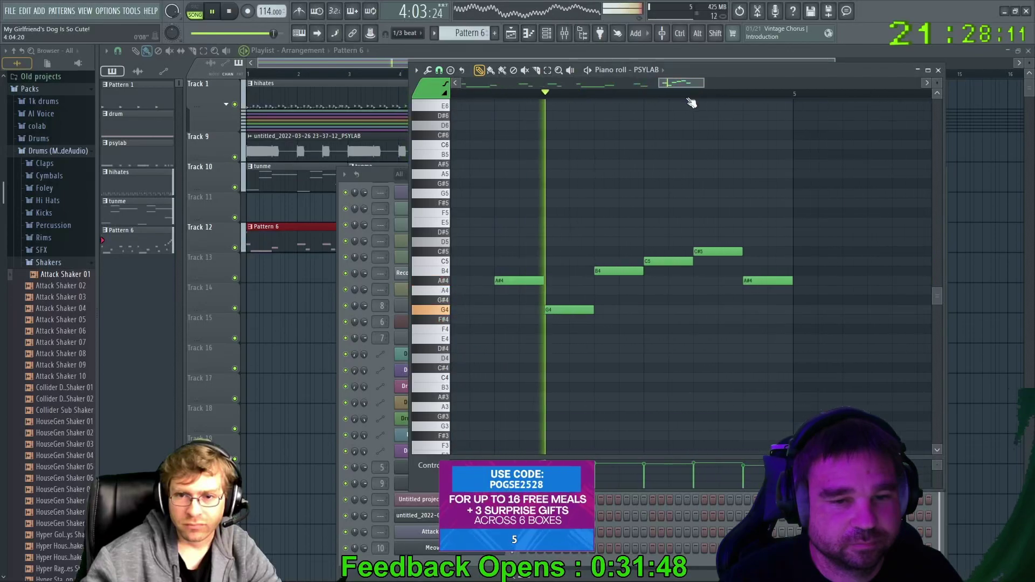
left_click(937, 70)
key("space")
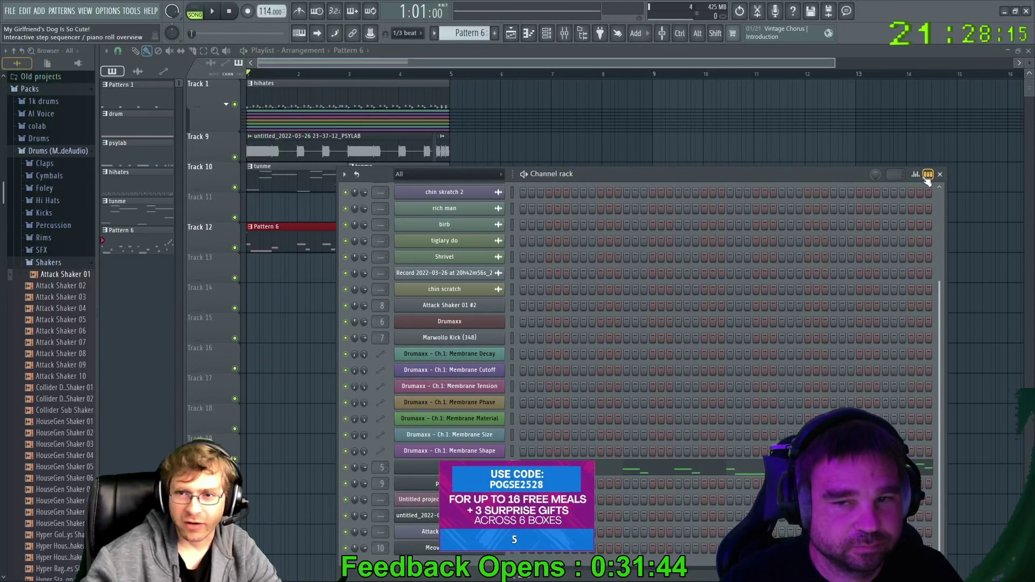
left_click_drag(622, 174, 623, 273)
scroll(435, 215, "up", 3)
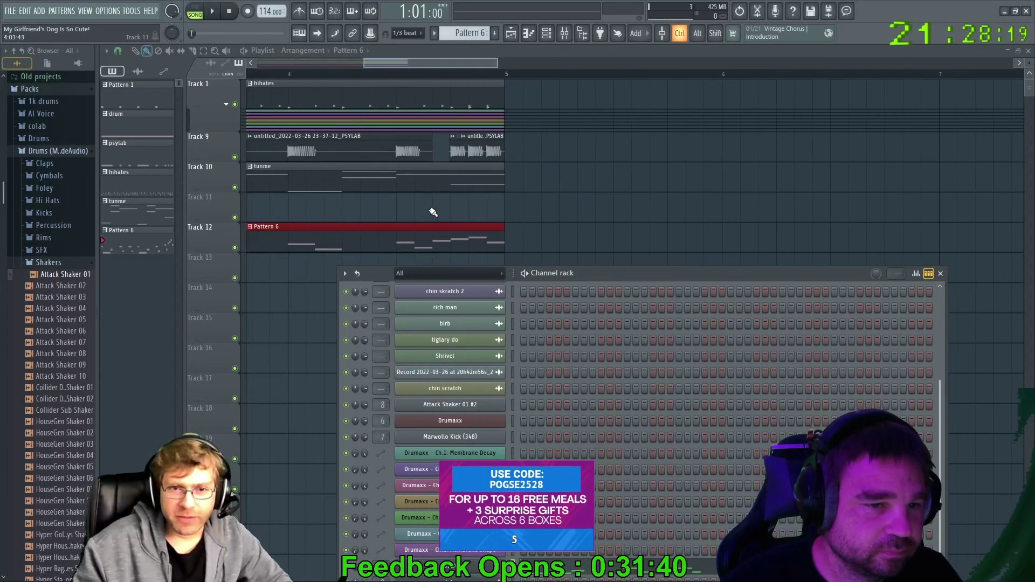
Reopen the Pattern 6 notes, delete the B4 note in bar 4 and play the arrangement
double_click(449, 236)
mouse_move(491, 85)
left_mouse_down()
mouse_move(762, 131)
mouse_move(687, 133)
left_mouse_up()
left_click_drag(714, 78, 840, 168)
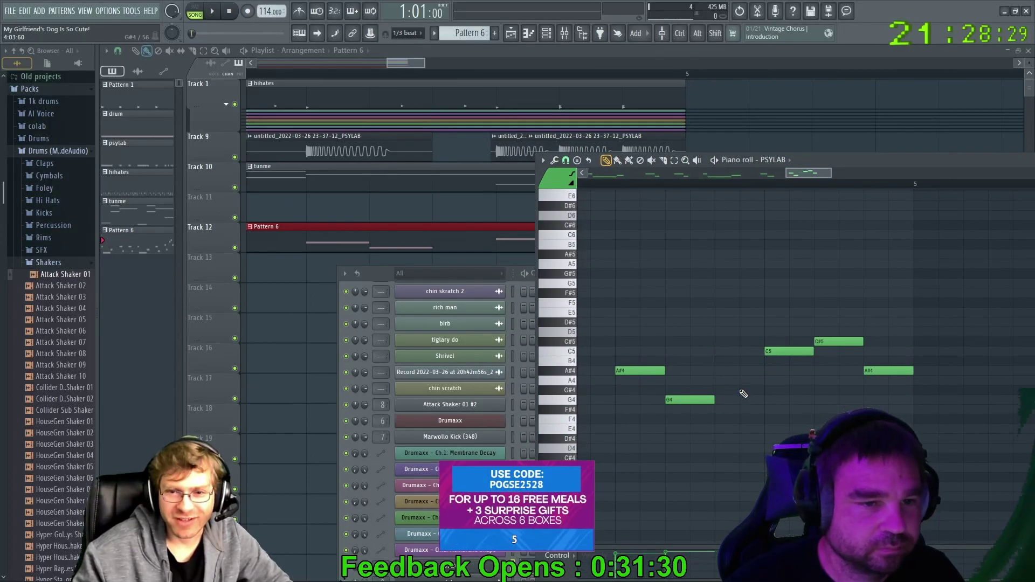
left_click_drag(750, 164, 840, 345)
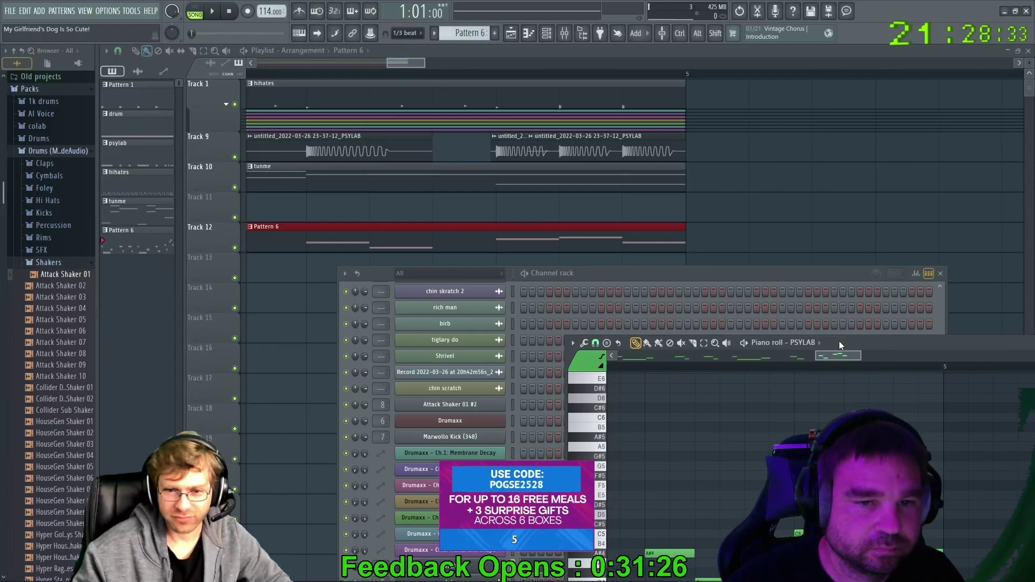
left_click_drag(839, 341, 721, 111)
key("space")
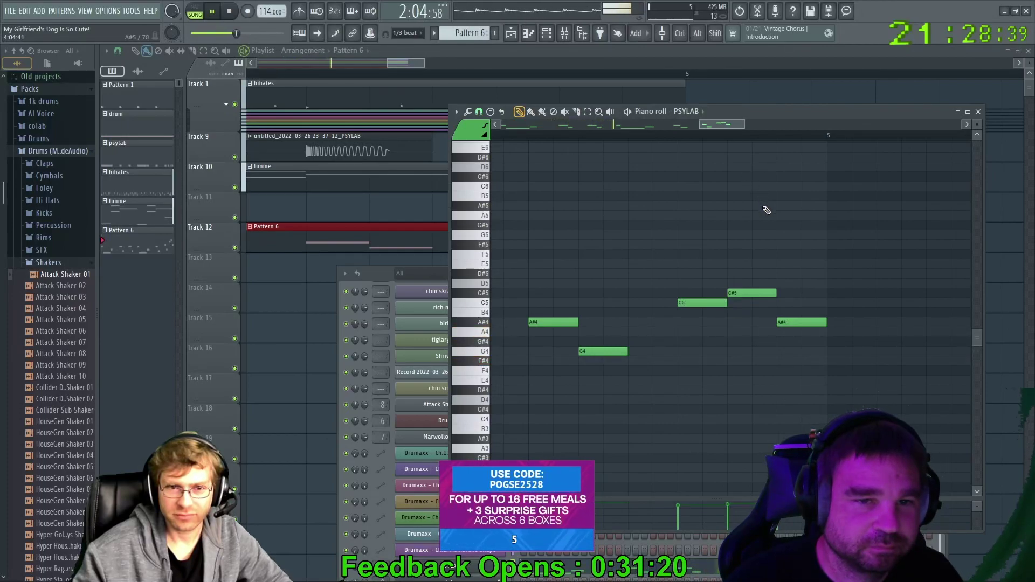
left_click_drag(791, 115, 723, 72)
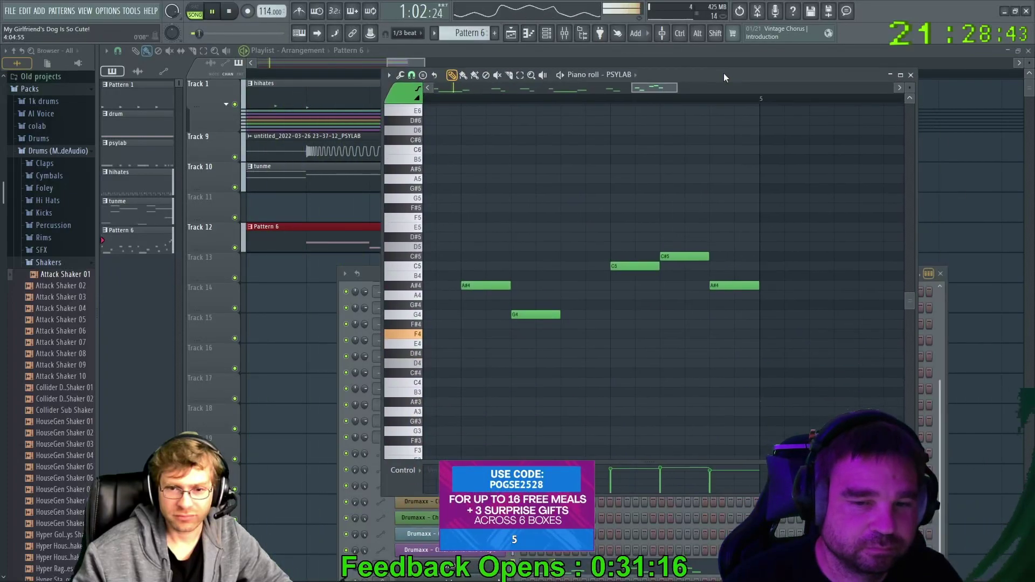
Close the piano roll, open the PSYLAB instrument from the channel rack and advance it to the 130 bpm slow teck A preset
left_click(910, 76)
left_click_drag(747, 278, 717, 139)
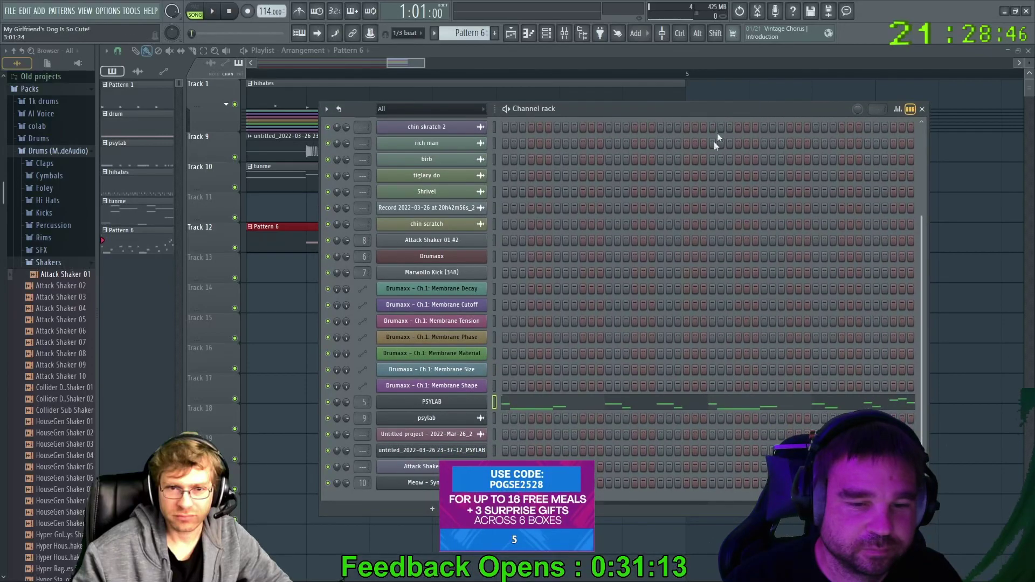
left_click(464, 404)
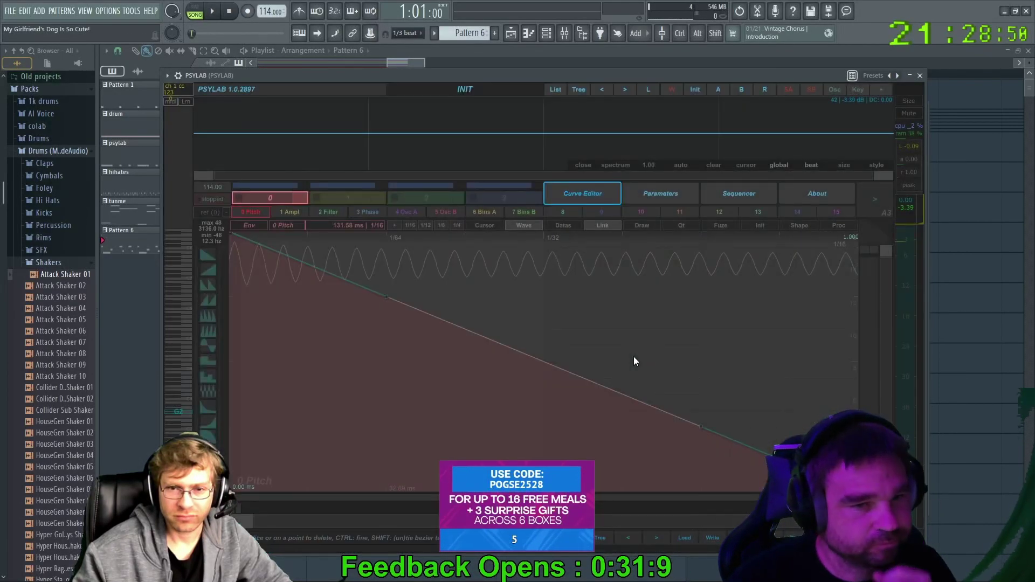
left_click(629, 90)
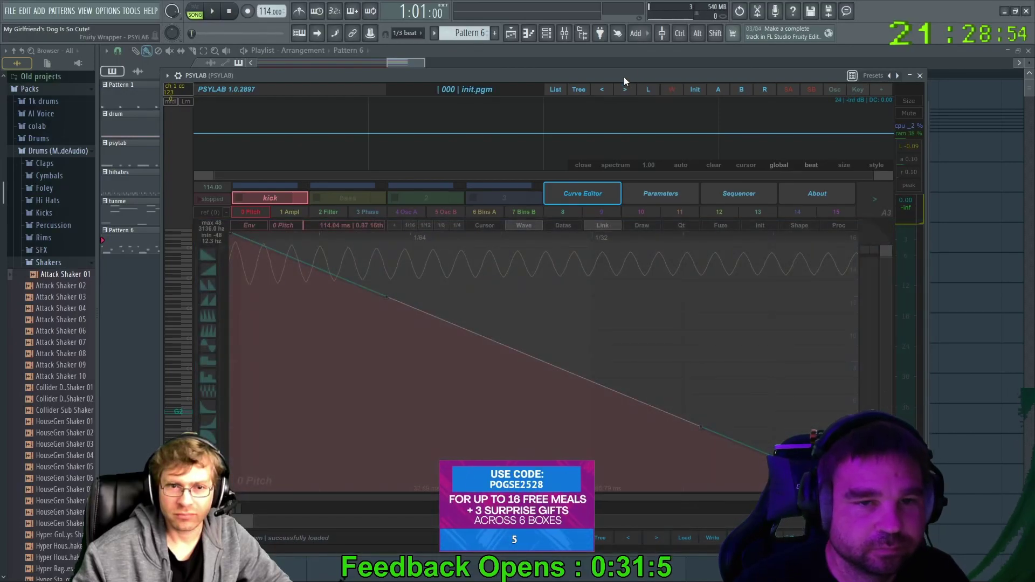
left_click(624, 89)
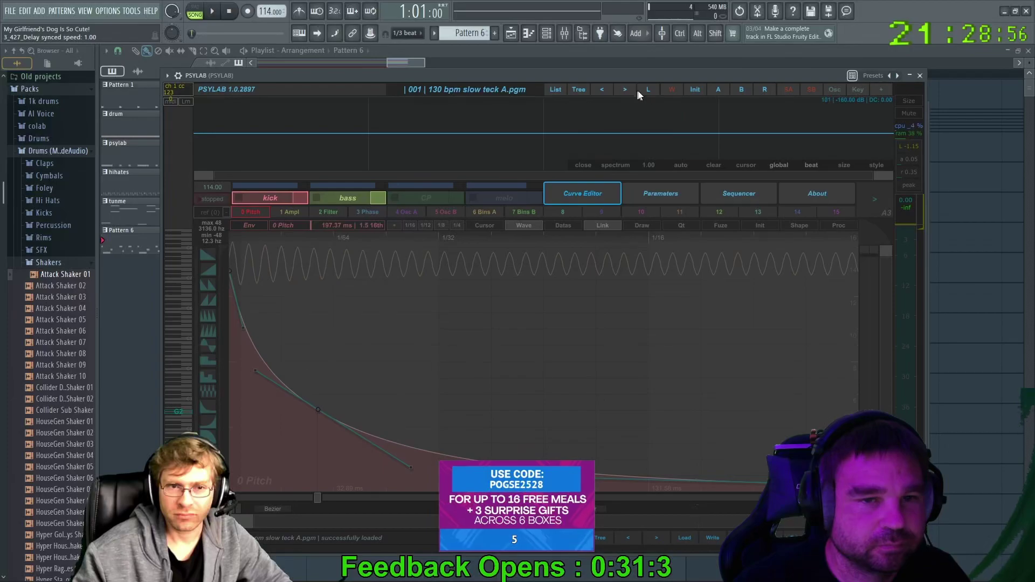
left_click(648, 90)
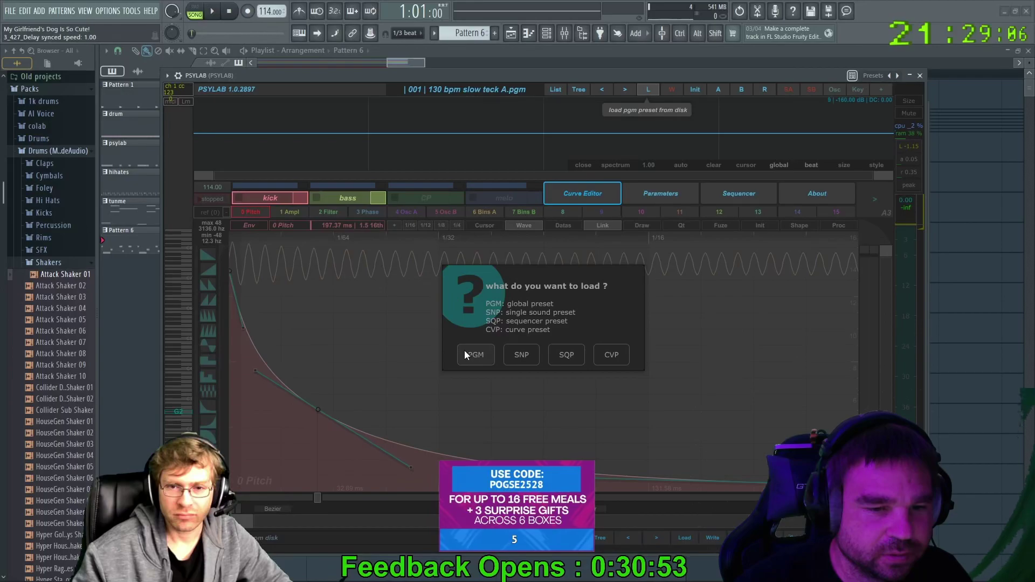
left_click(565, 358)
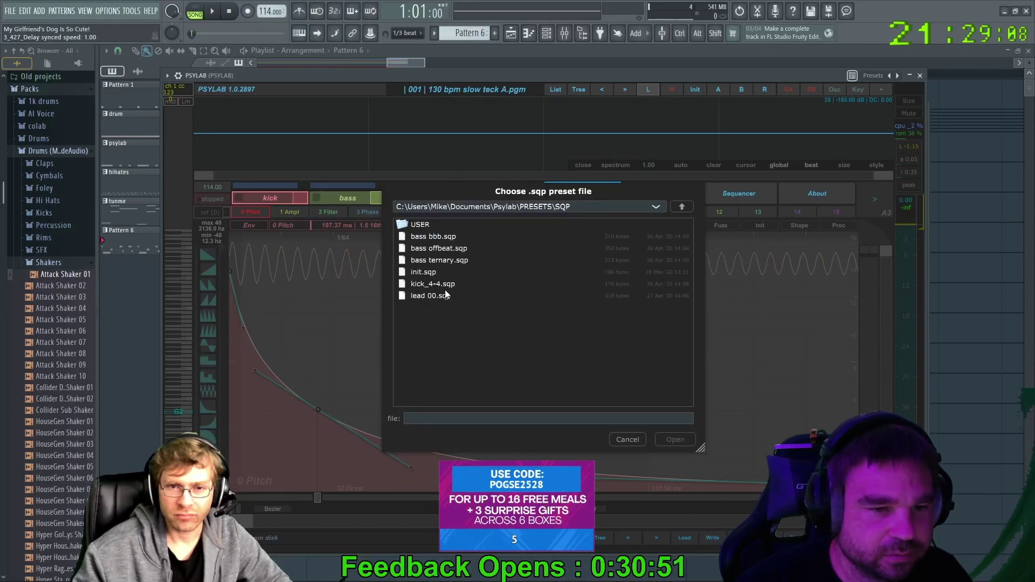
left_click(623, 440)
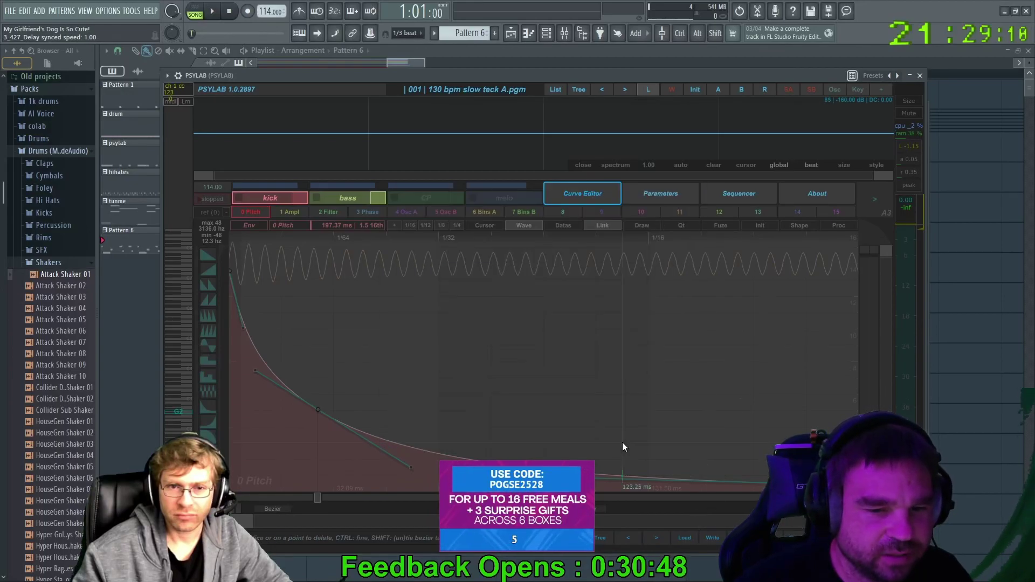
Load the MELO 04 preset from the 02_LEADS_KEYS folder in PSYLAB and play the arrangement with it
left_click(554, 90)
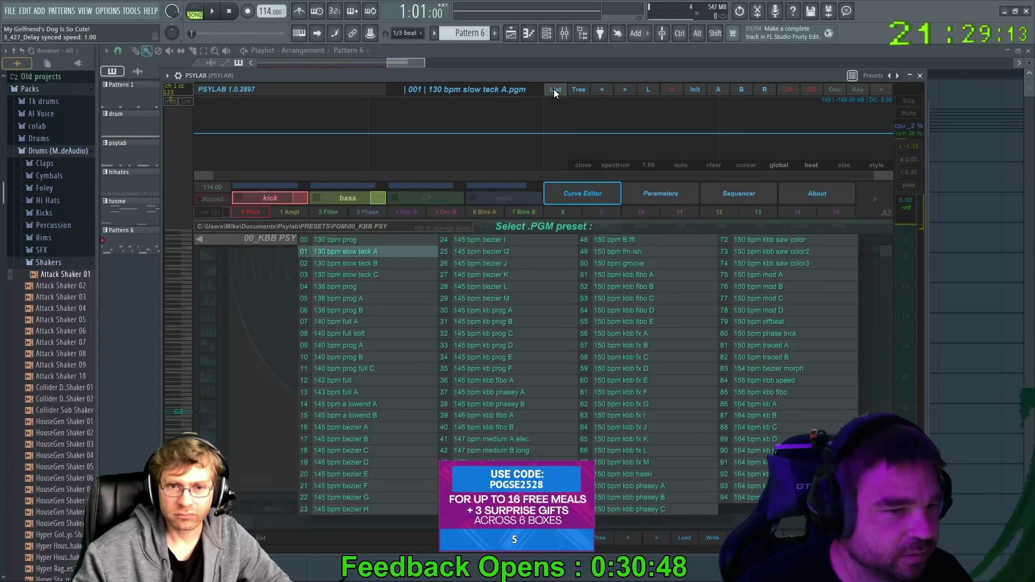
left_click(240, 239)
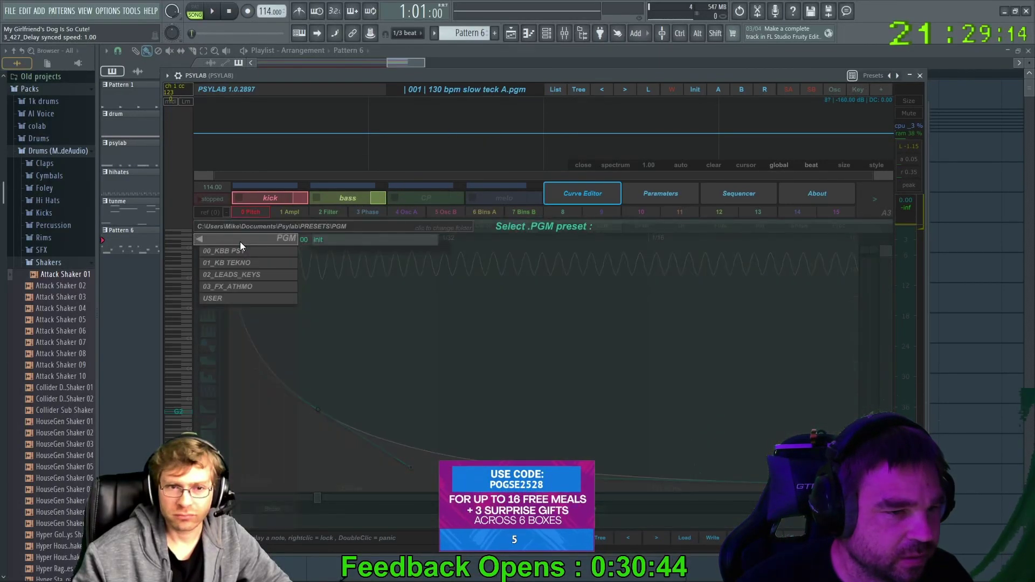
left_click(250, 274)
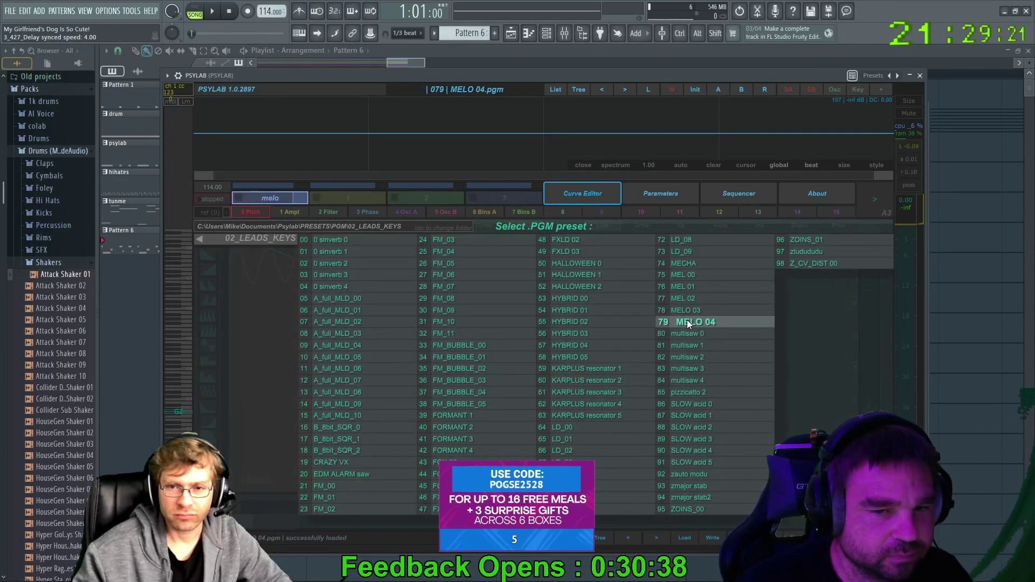
key("space")
left_click_drag(599, 76, 596, 101)
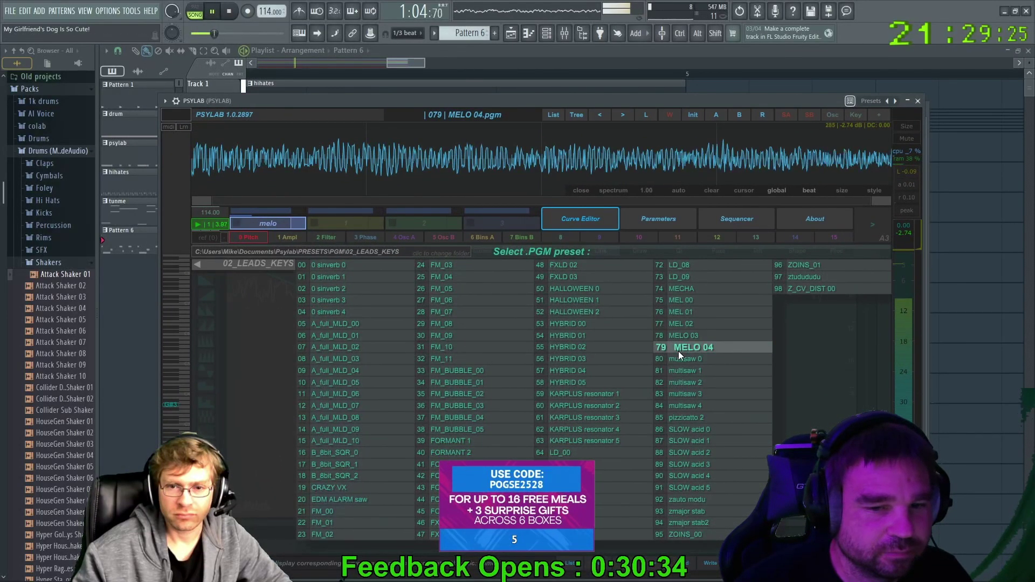
With the arrangement playing, audition the multisaw 4, SLOW acid 1 and SLOW acid 2 presets in turn
left_click(688, 409)
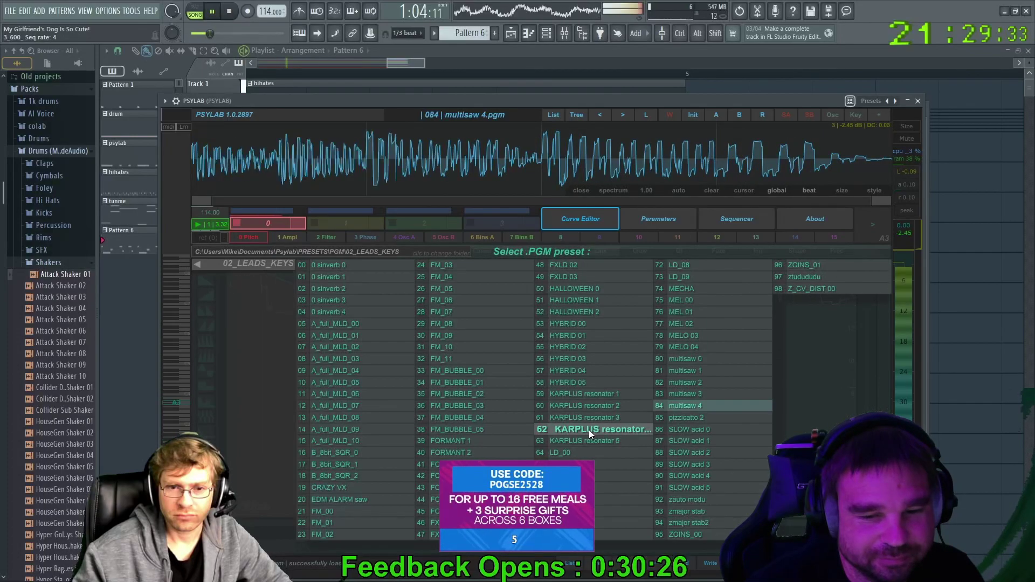
left_click(696, 441)
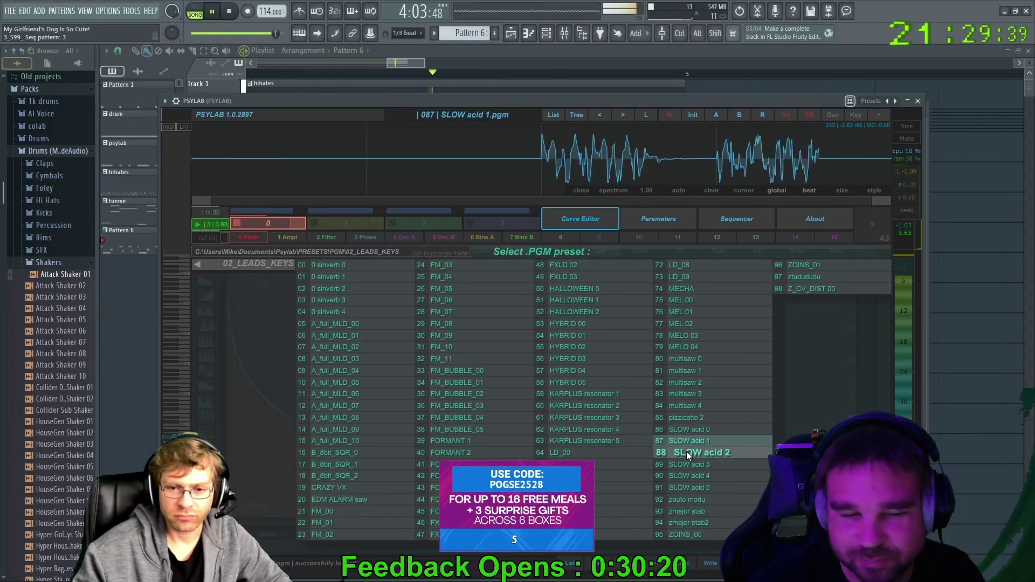
left_click(684, 454)
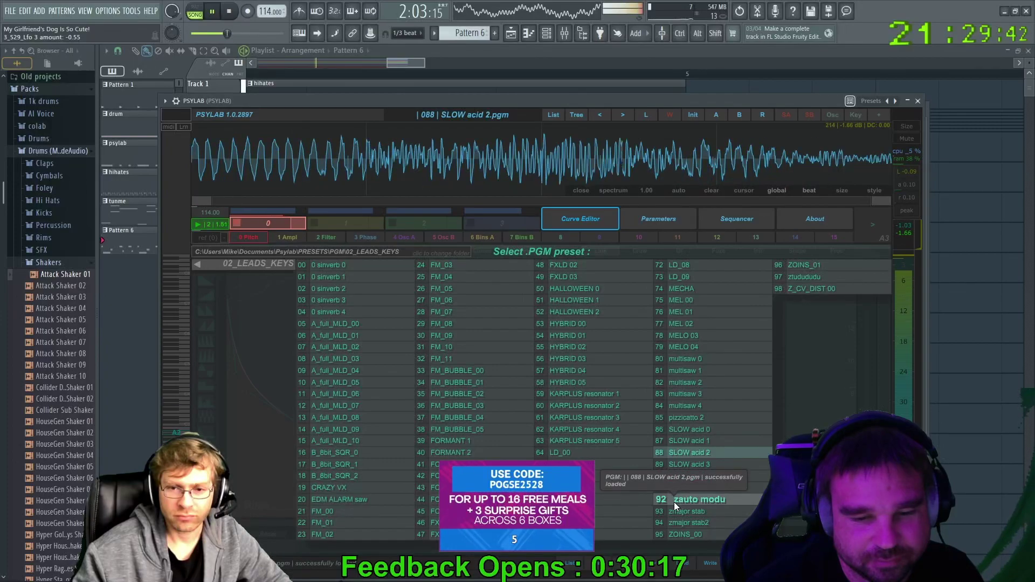
With the arrangement playing, audition the MEL 00, MELO 03, MEL 02 and MEL 01 presets in turn
left_click(682, 298)
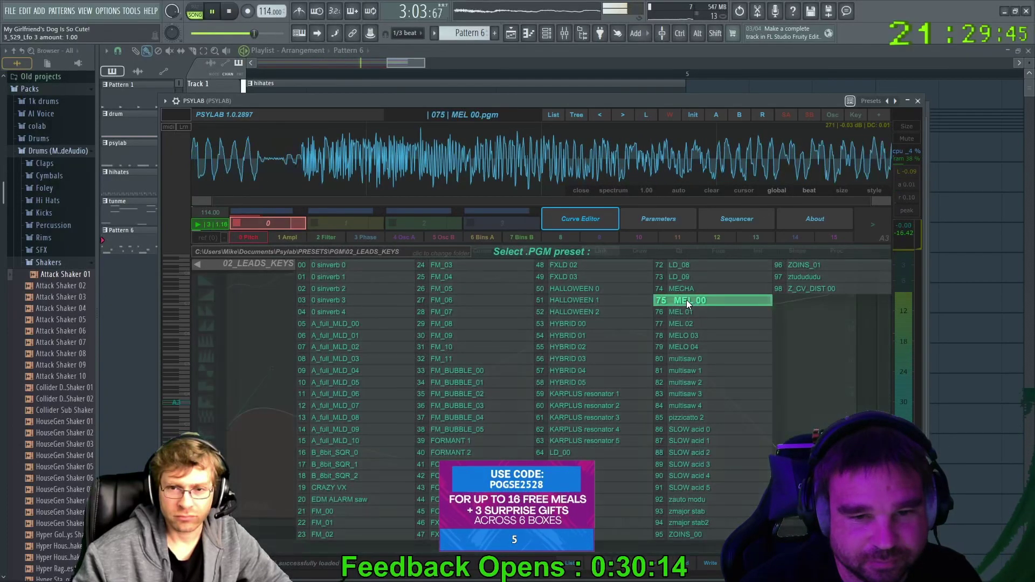
left_click(686, 334)
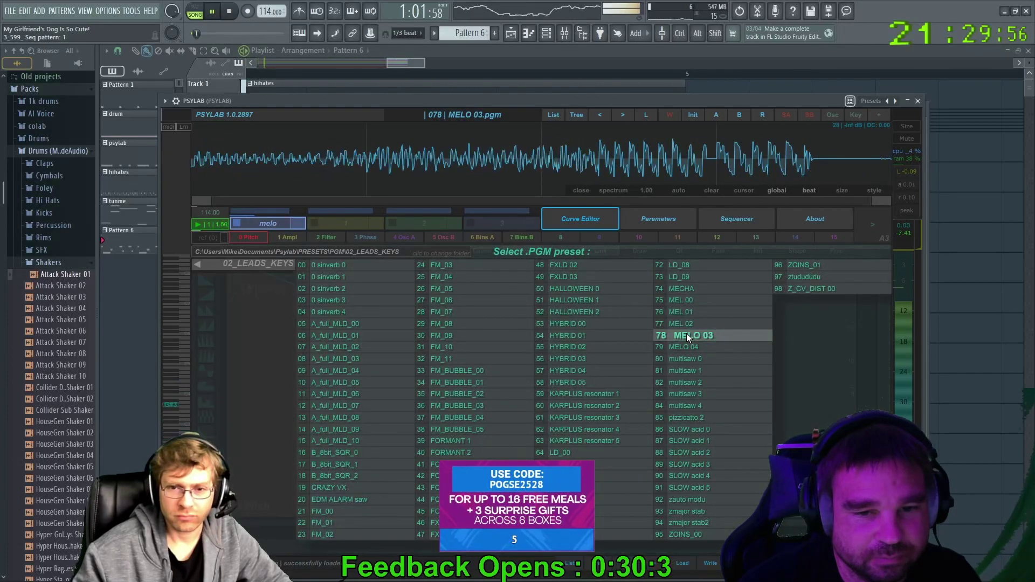
left_click(681, 323)
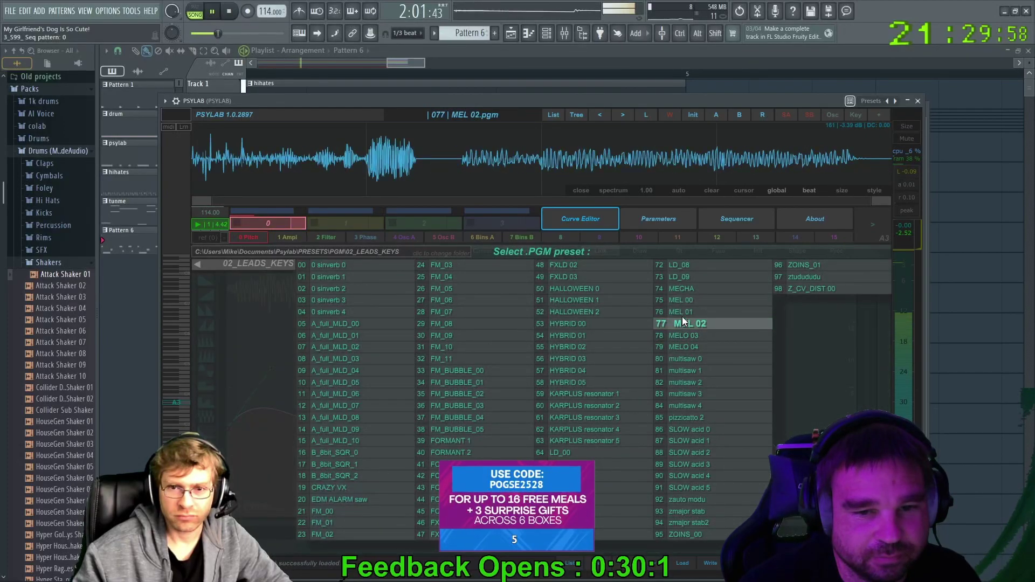
left_click(681, 312)
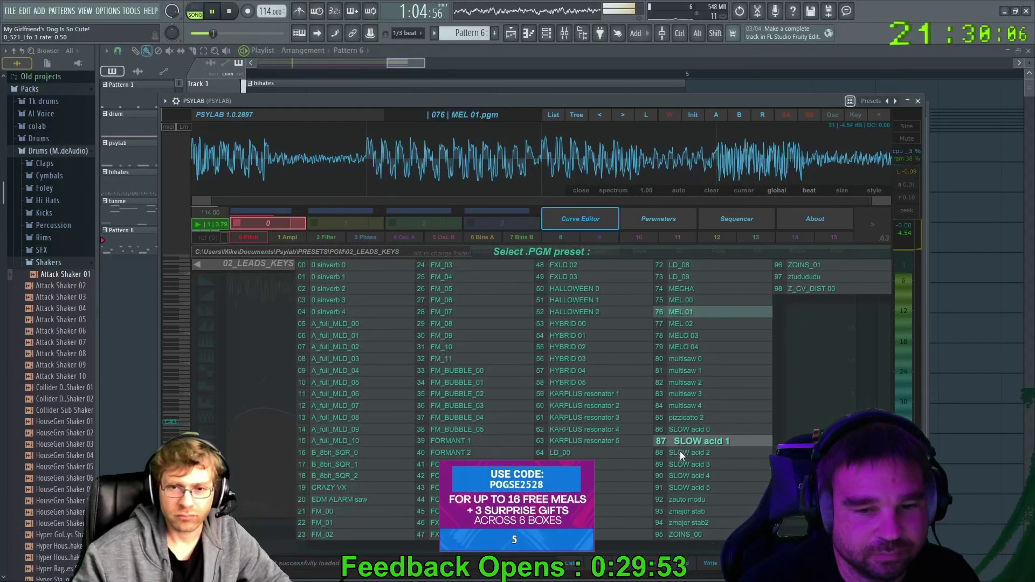
Audition the zmajor stab, zmajor stab2, HALLOWEEN 2 and HALLOWEEN 0 presets against the playing arrangement
left_click(719, 512)
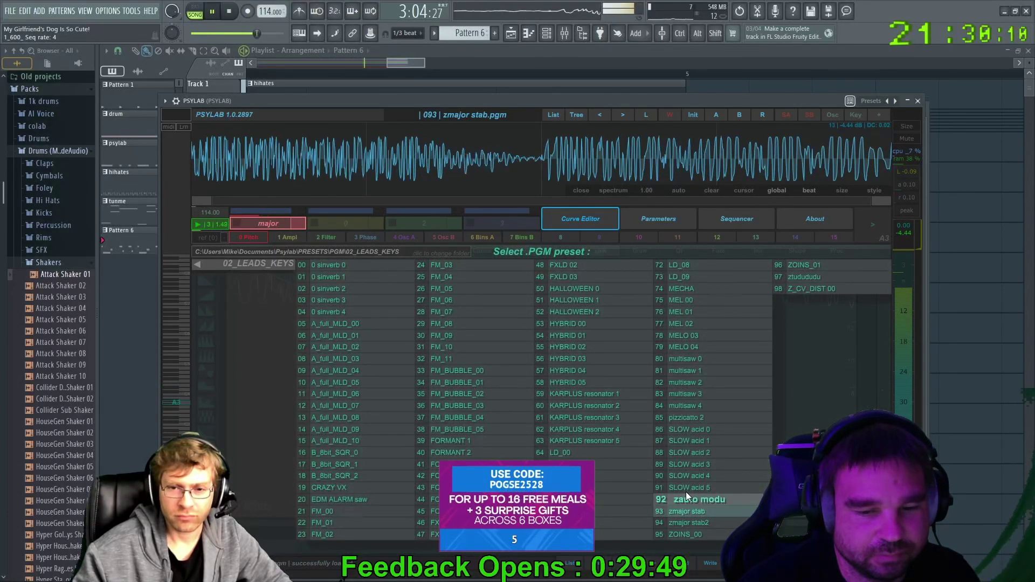
left_click(681, 526)
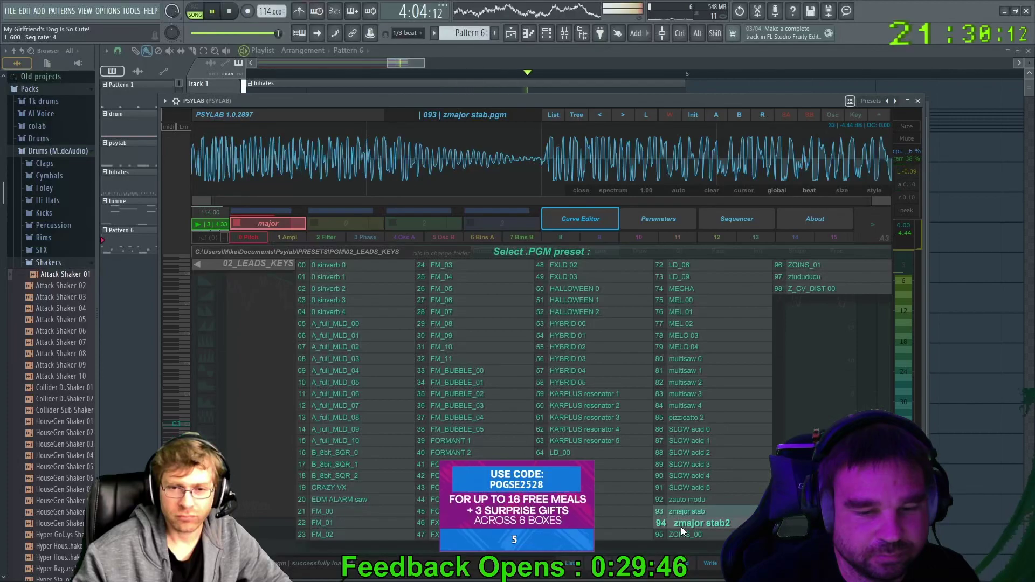
left_click(593, 312)
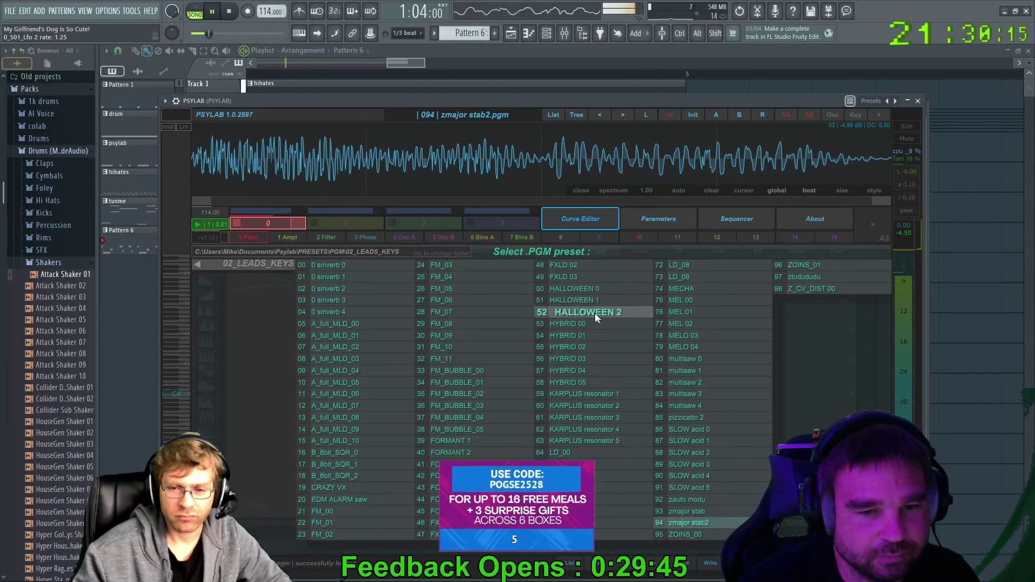
left_click(580, 288)
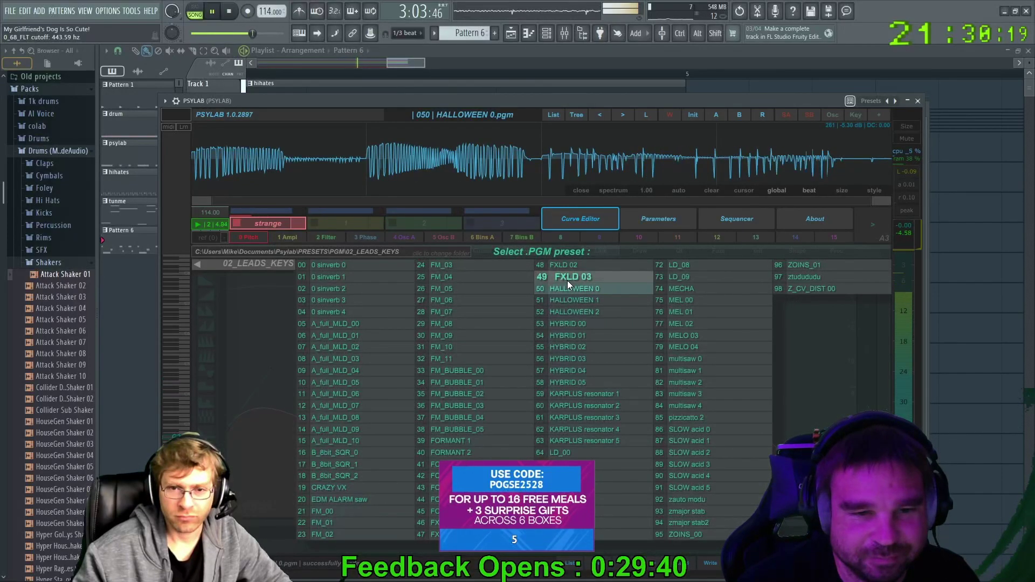
Try the FM_BUBBLE_00, FM_BUBBLE_03 and FM_BUBBLE_04 presets on the playing melody
left_click(464, 369)
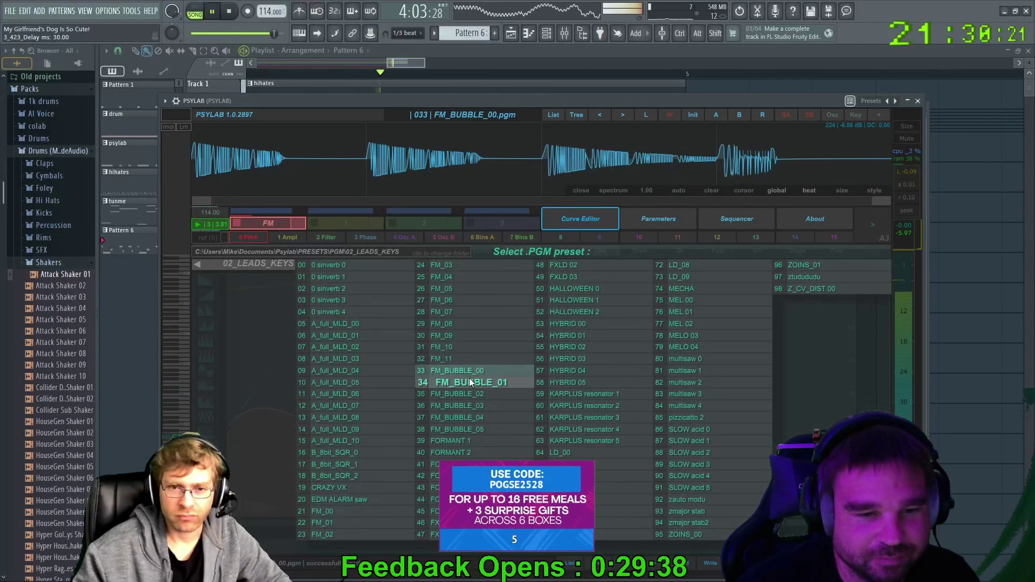
left_click(451, 404)
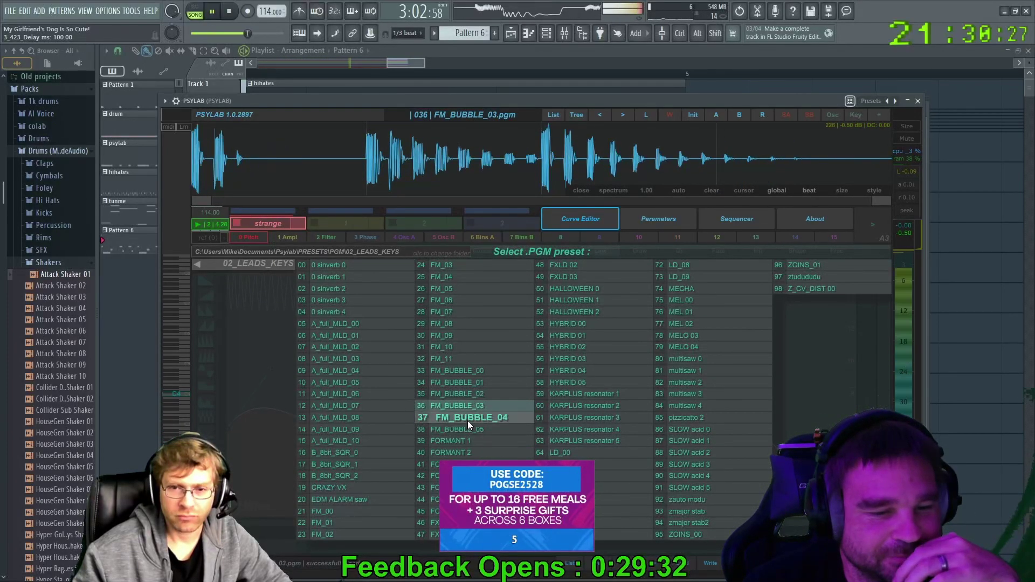
left_click(467, 419)
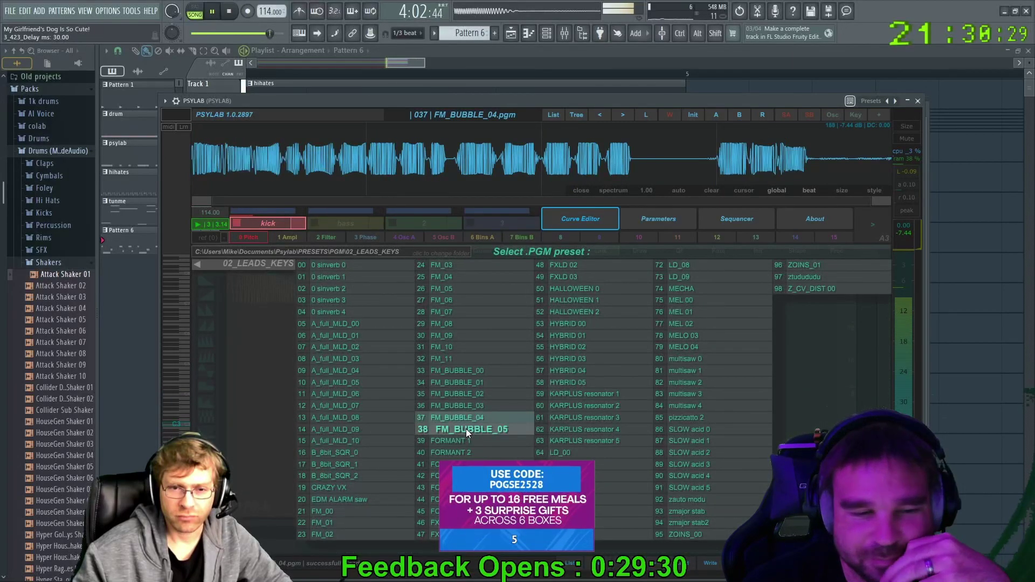
Work through the presets from FORMANT 1 to FOX 00 and load FOX 01 for the melody
left_click(452, 440)
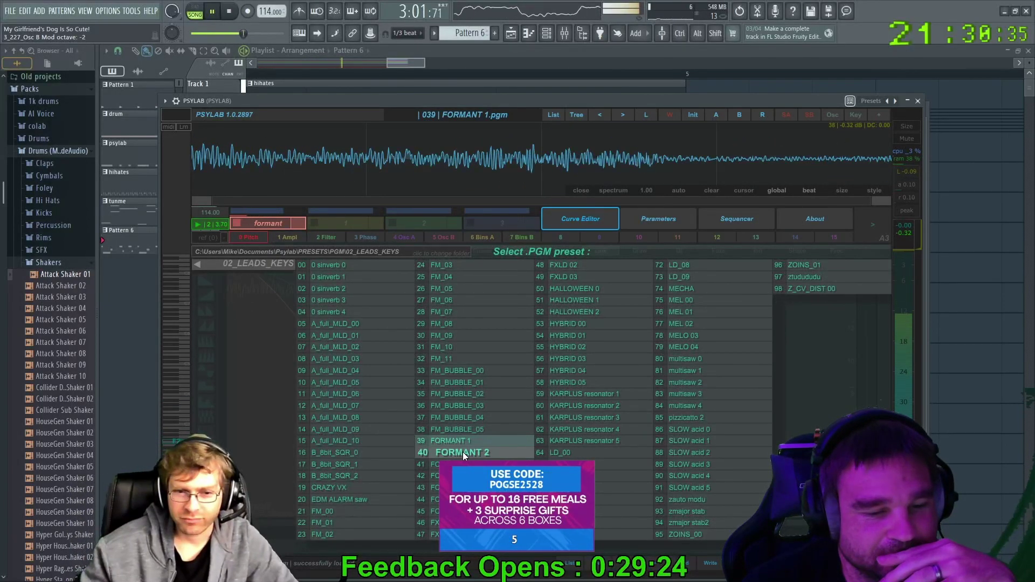
left_click(463, 453)
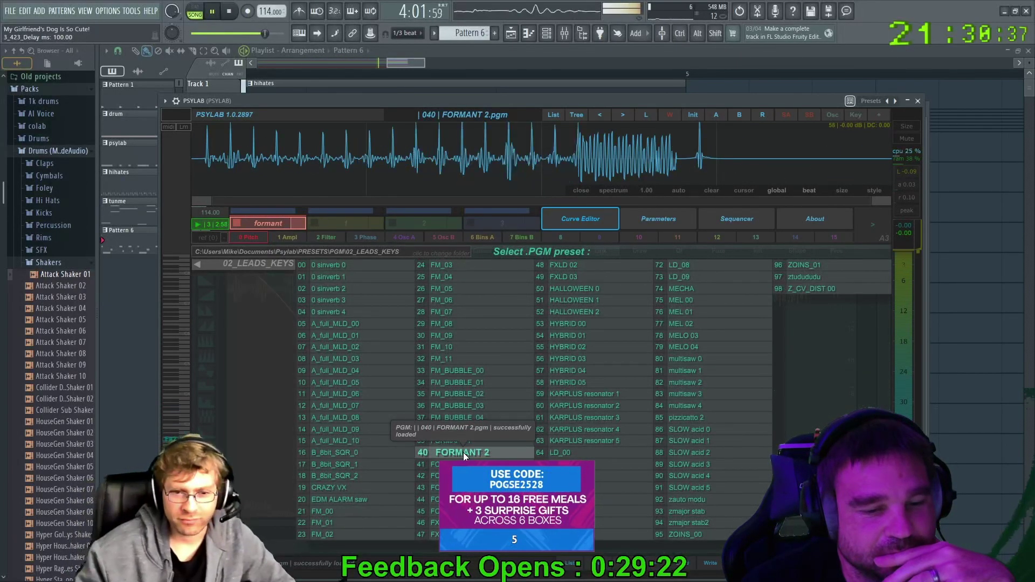
left_click(463, 465)
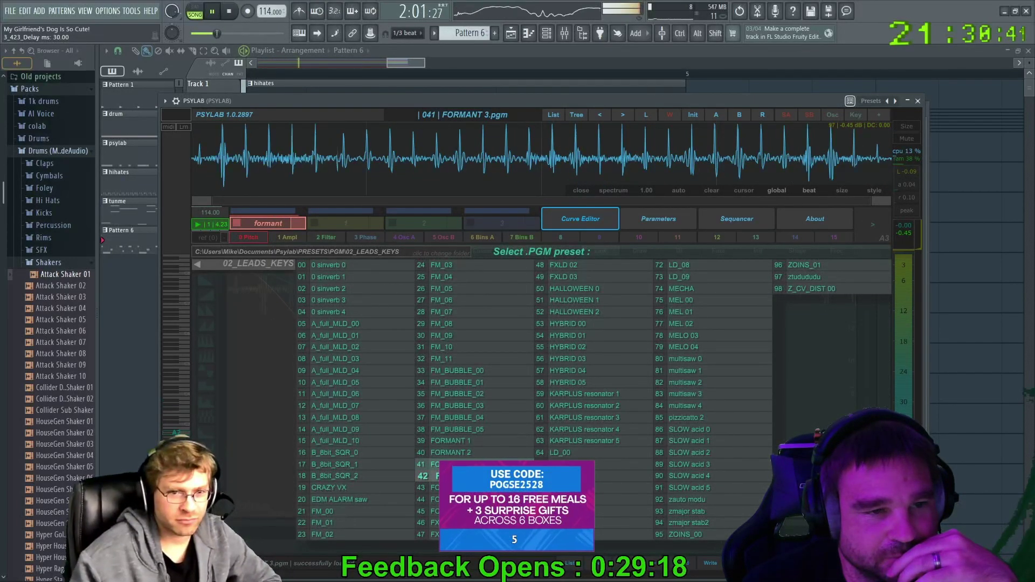
left_click(463, 476)
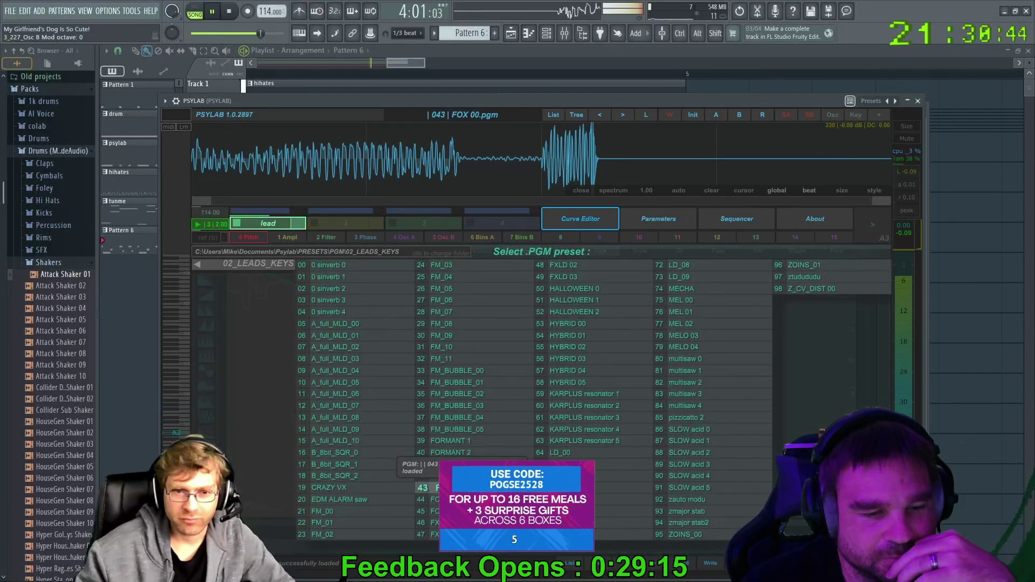
left_click(463, 487)
left_click(463, 499)
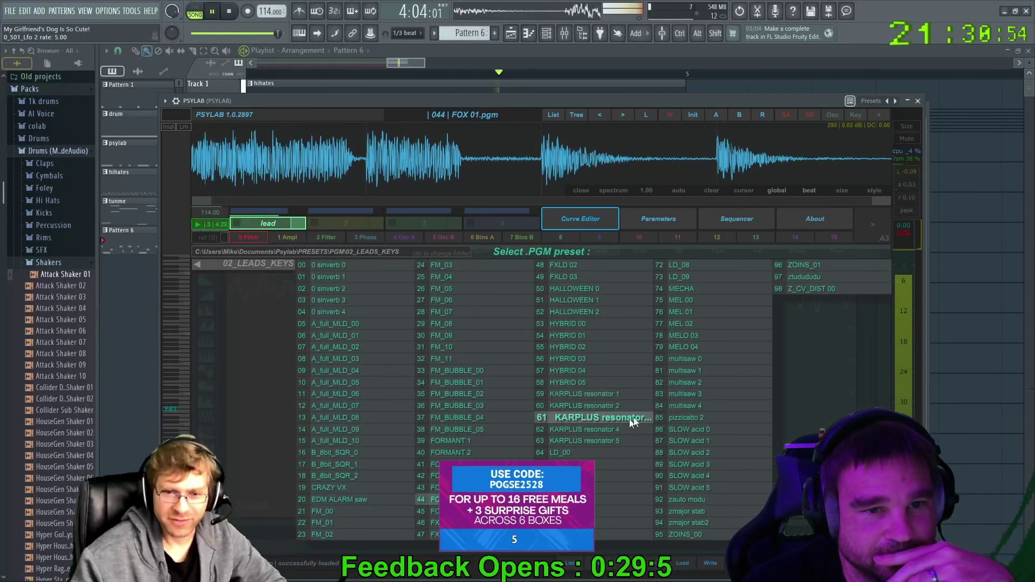
Close PSYLAB, open the Pattern 6 notes in the piano roll, delete the G4 note in bar 1 and play the pattern alone
left_click(917, 101)
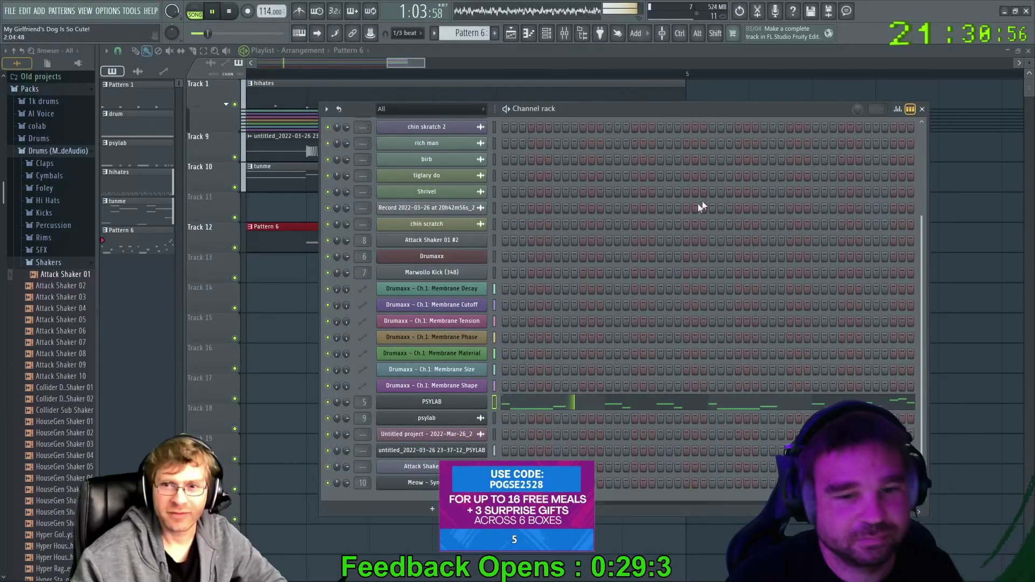
left_click(525, 407)
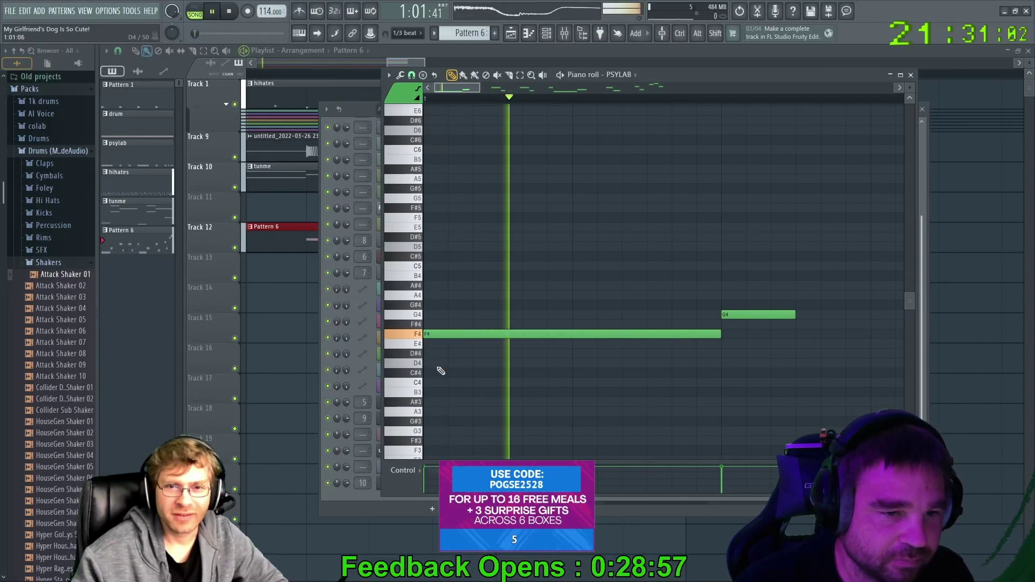
scroll(544, 372, "down", 2, "ctrl")
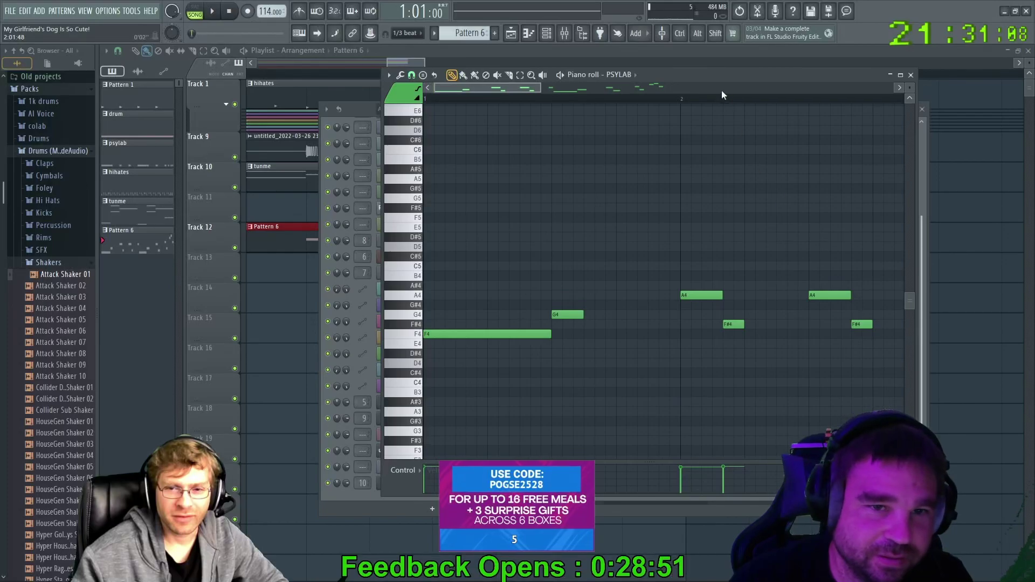
left_click_drag(712, 76, 717, 87)
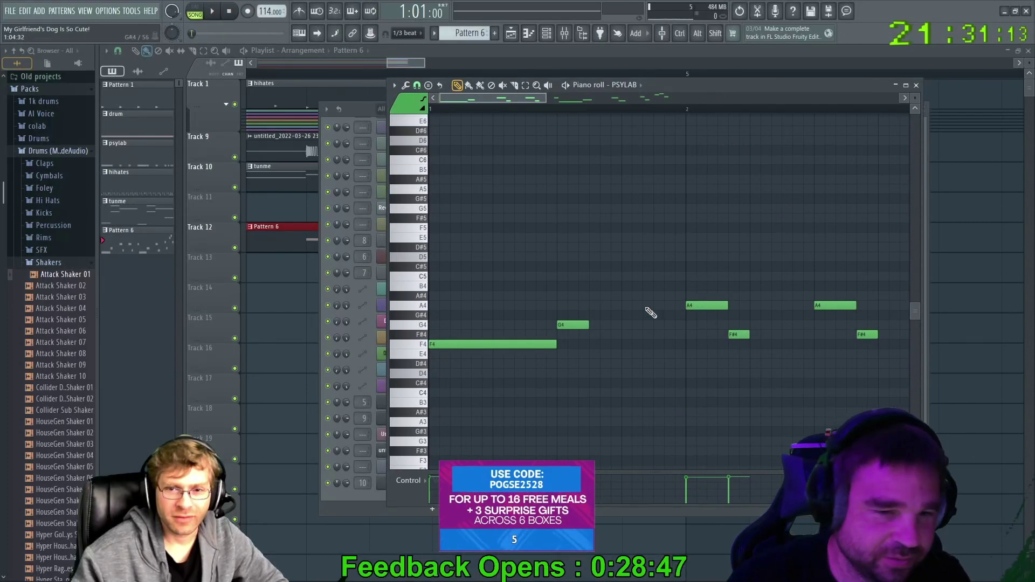
key("space")
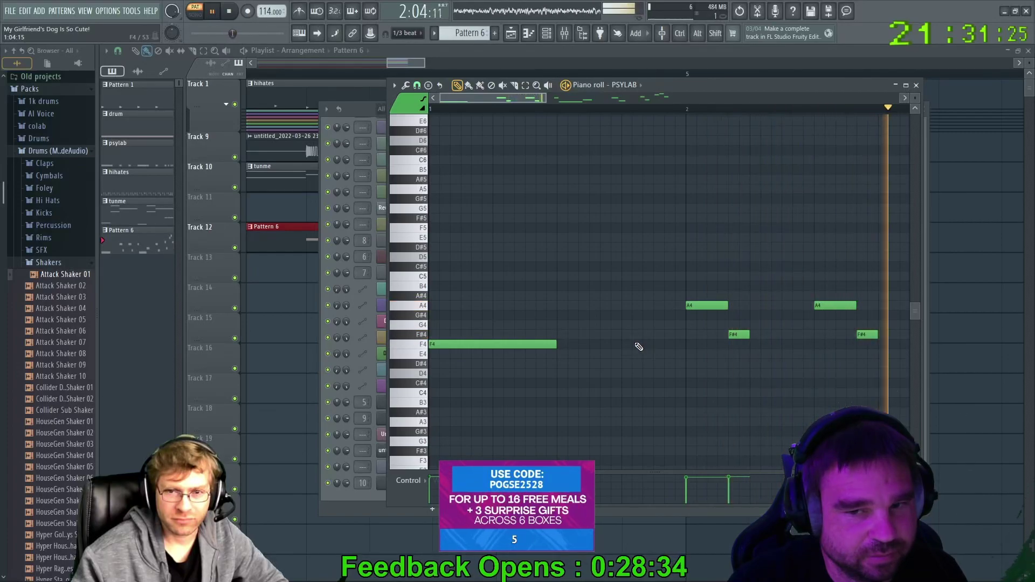
scroll(638, 346, "down", 4)
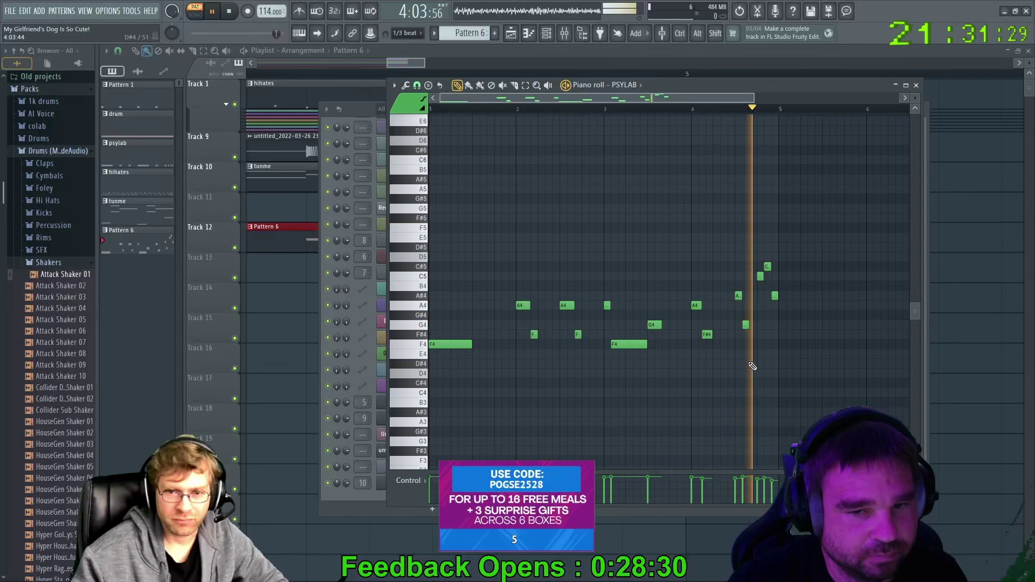
key("space")
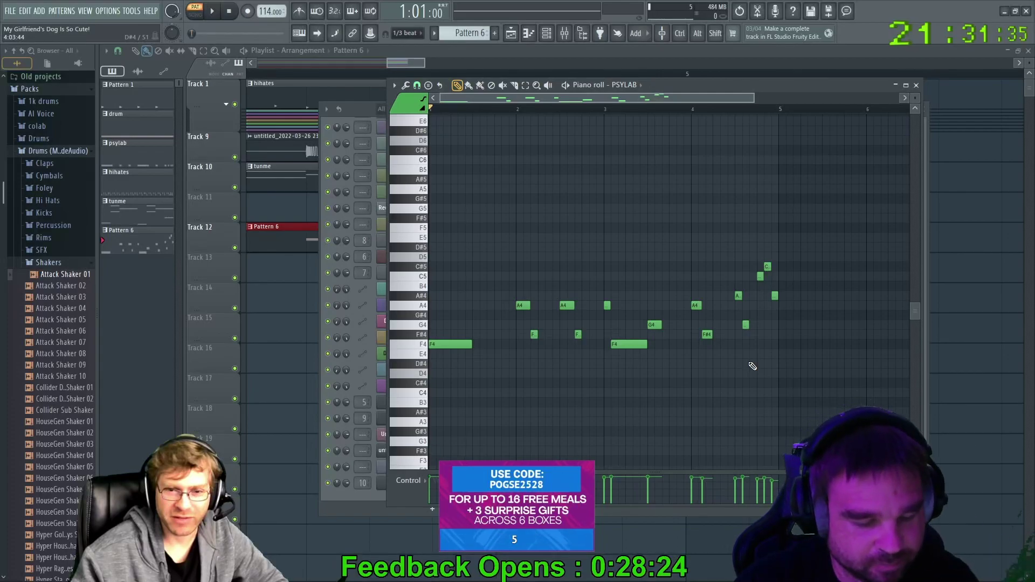
Reopen the PSYLAB instrument from the channel rack, switch off the lead sound's internal sequencer and play the pattern
key("F6")
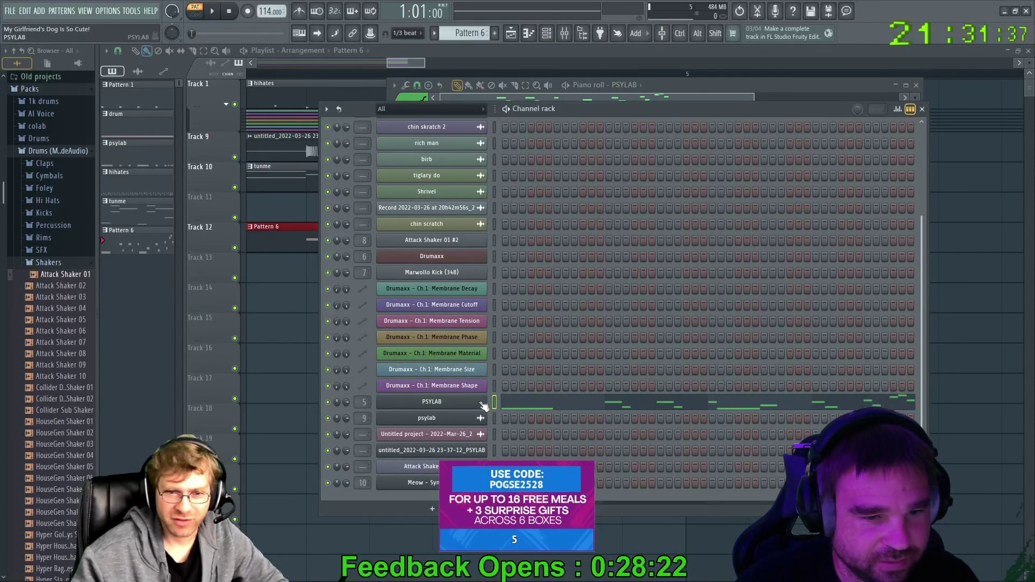
left_click(466, 403)
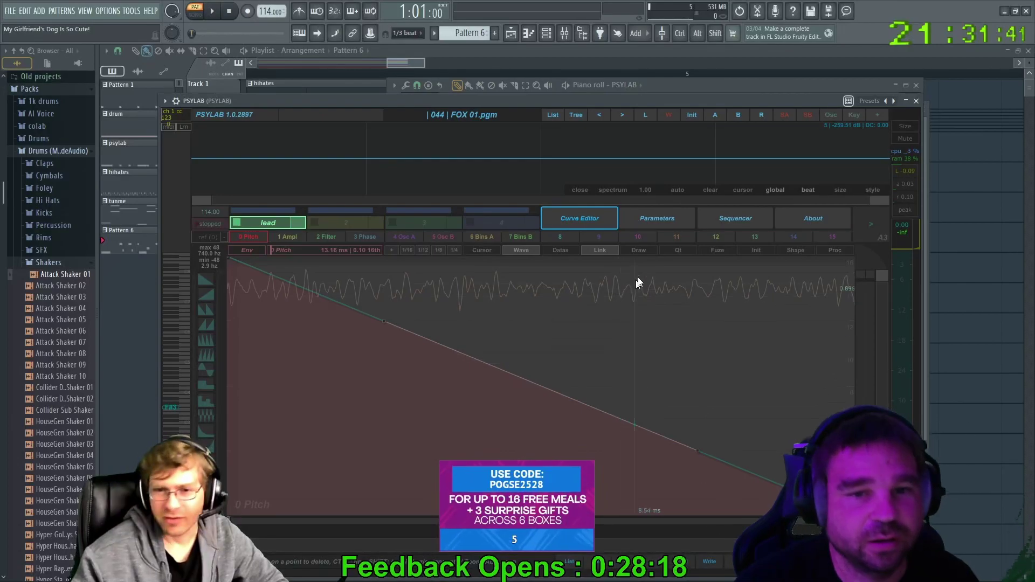
left_click(726, 222)
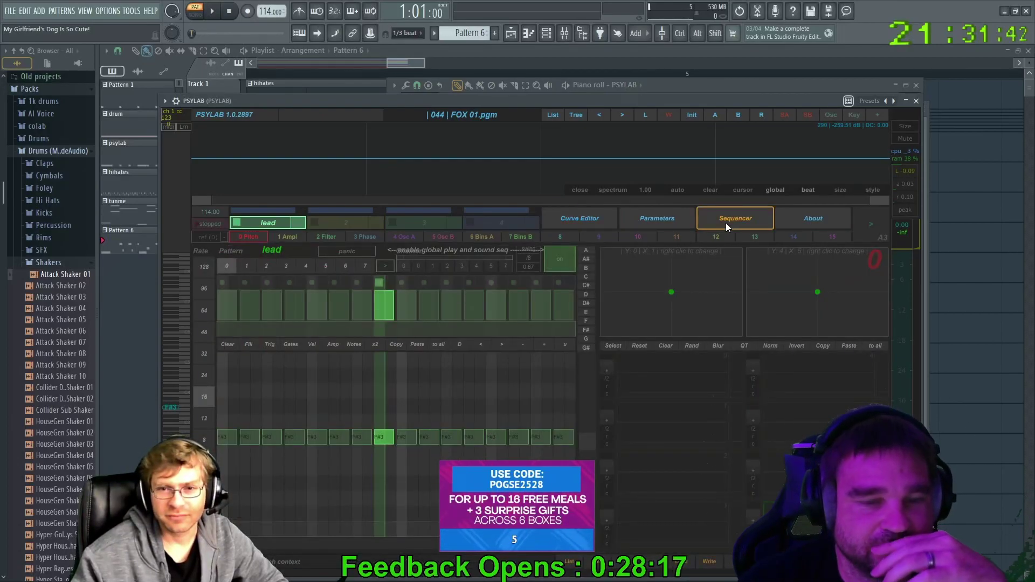
left_click(560, 263)
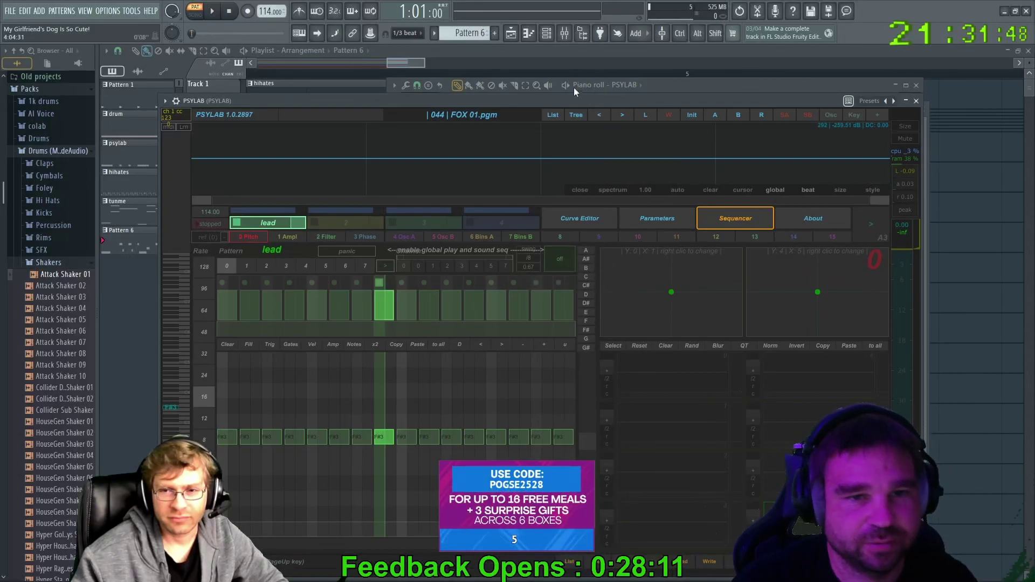
left_click_drag(864, 104, 806, 82)
key("space")
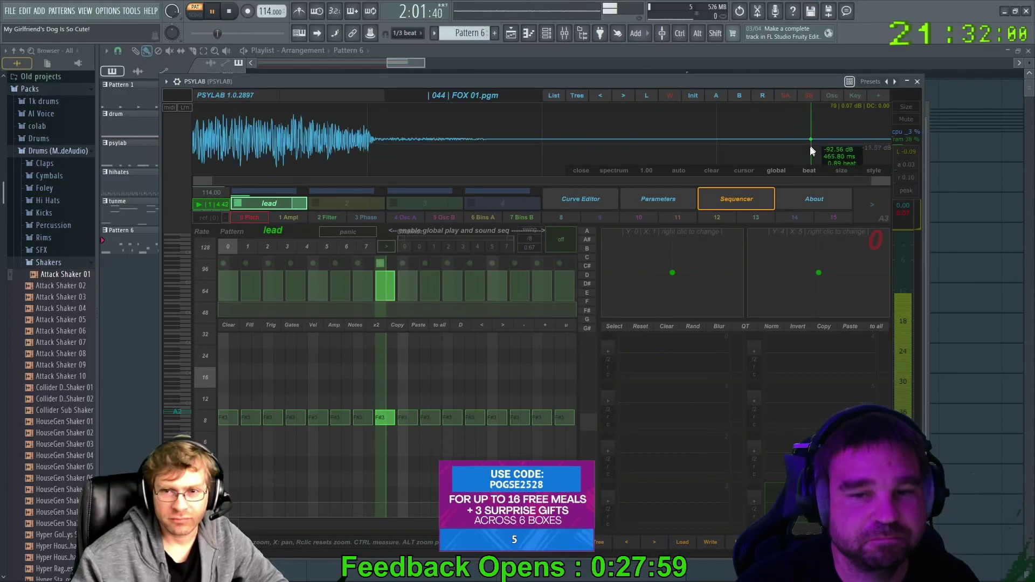
Switch off the Delay effect in the lead sound's parameters while the pattern plays
left_click(667, 197)
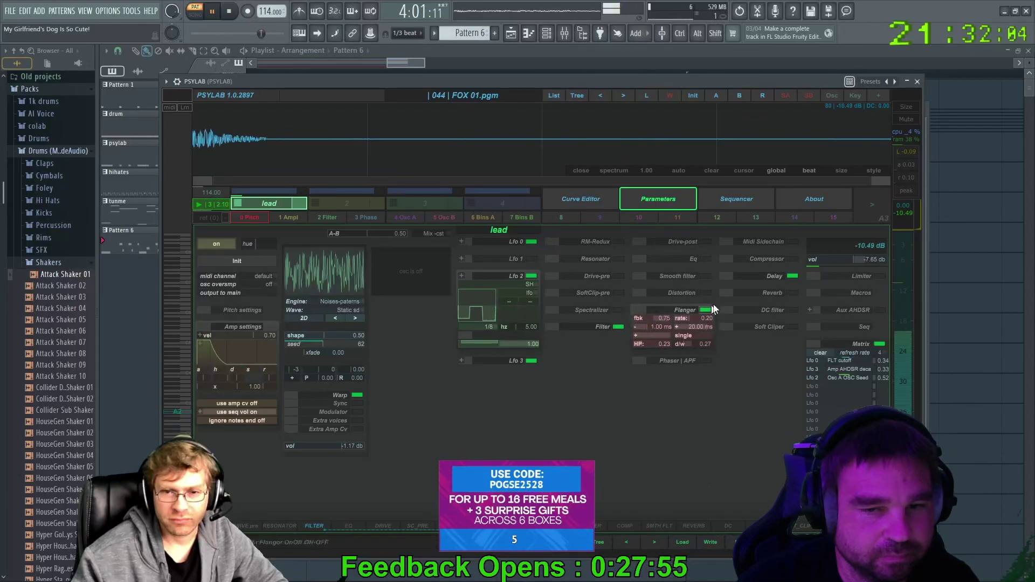
left_click(792, 276)
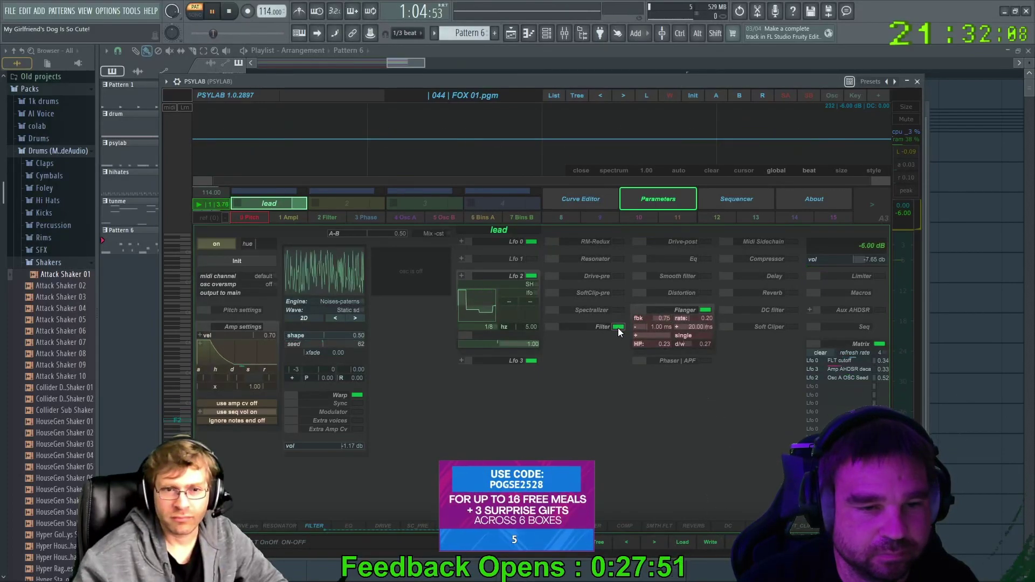
Turn the lead sound's sequencer on to compare it with the playing pattern, and turn it off again
left_click(722, 195)
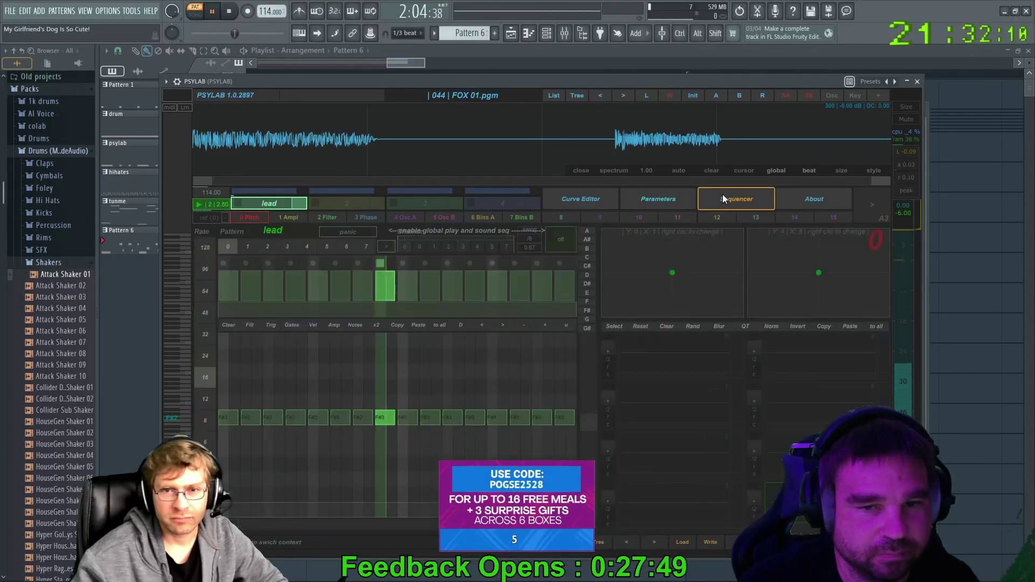
left_click(561, 241)
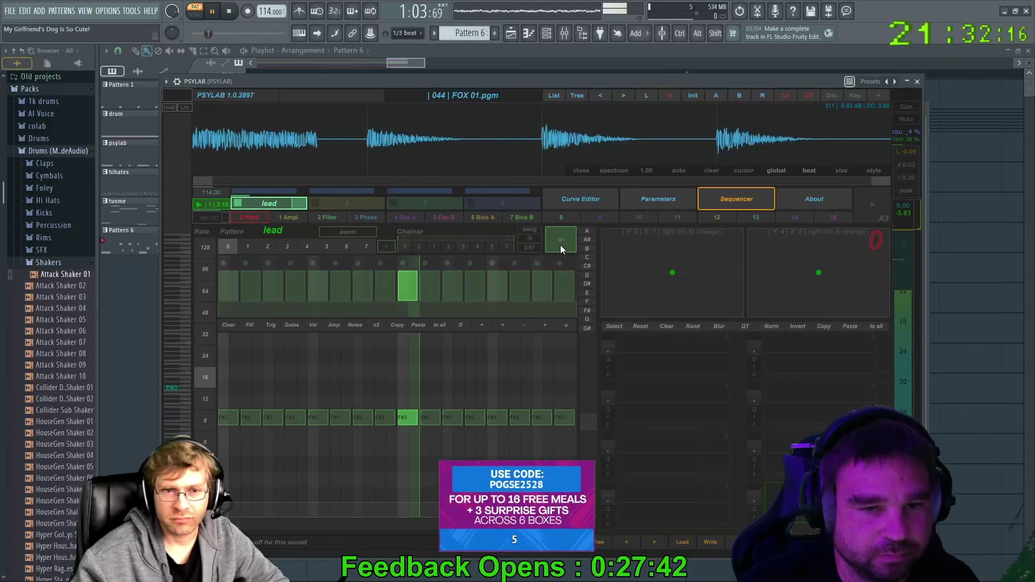
left_click(557, 244)
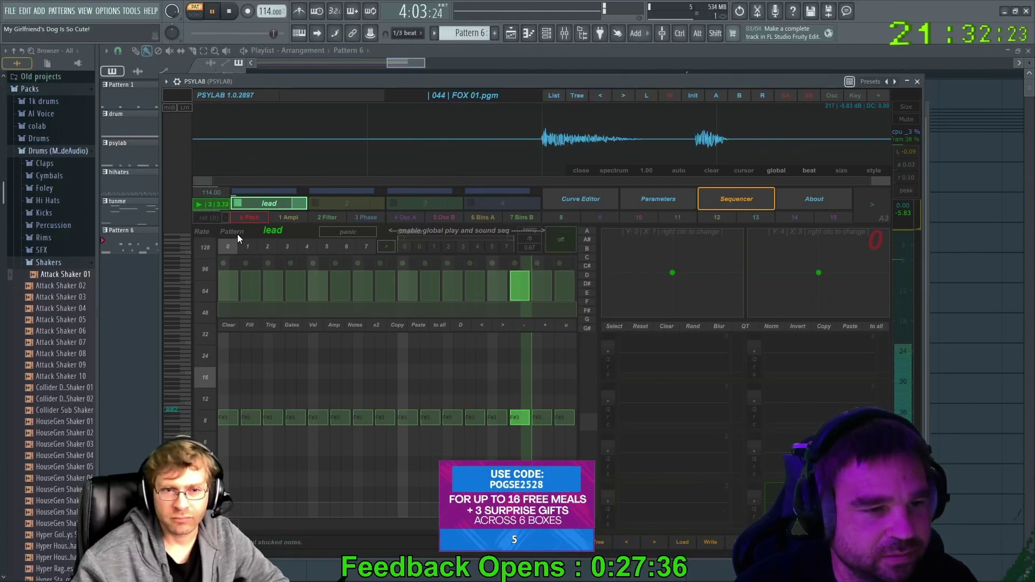
left_click(328, 237)
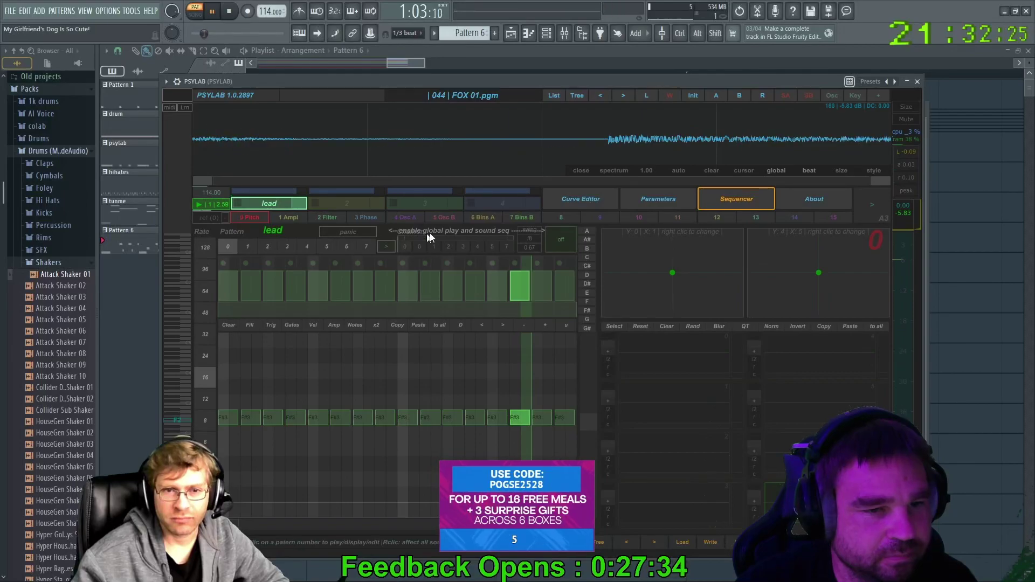
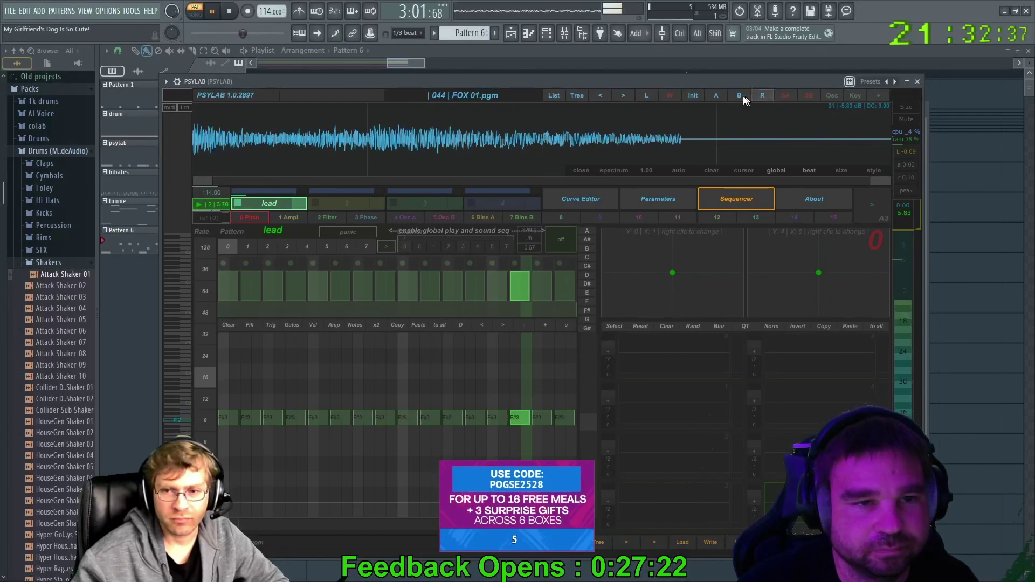
Audition the lead presets FOX 02, FXLD 00 and FXLD 01 with their internal sequencers switched off while the pattern plays
left_click(617, 99)
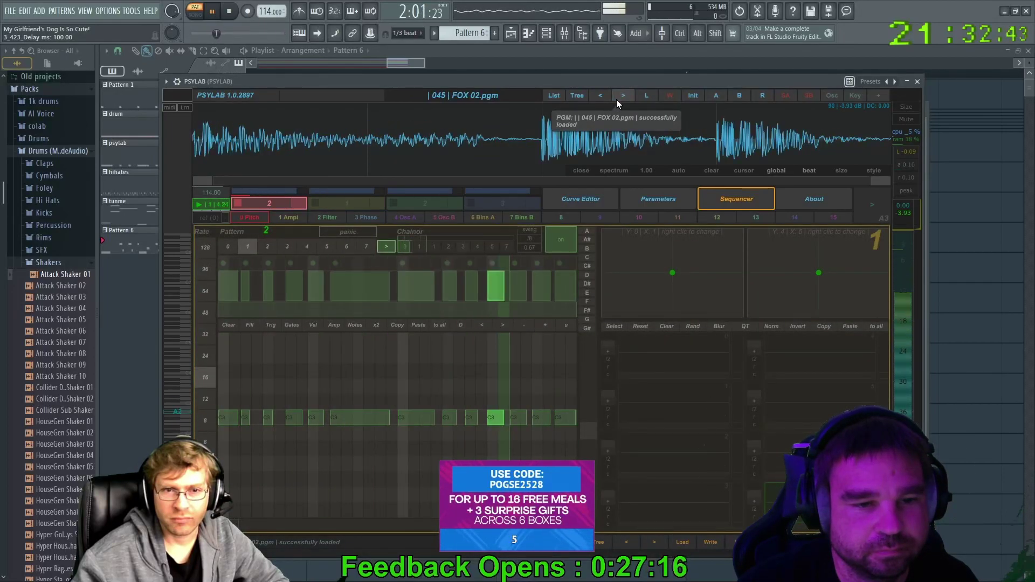
left_click(566, 239)
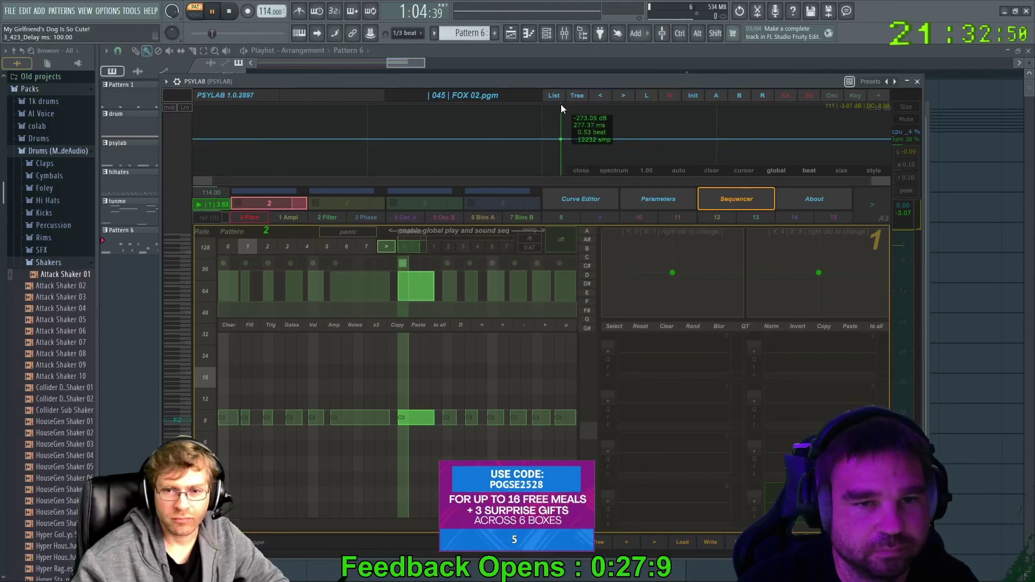
left_click(622, 96)
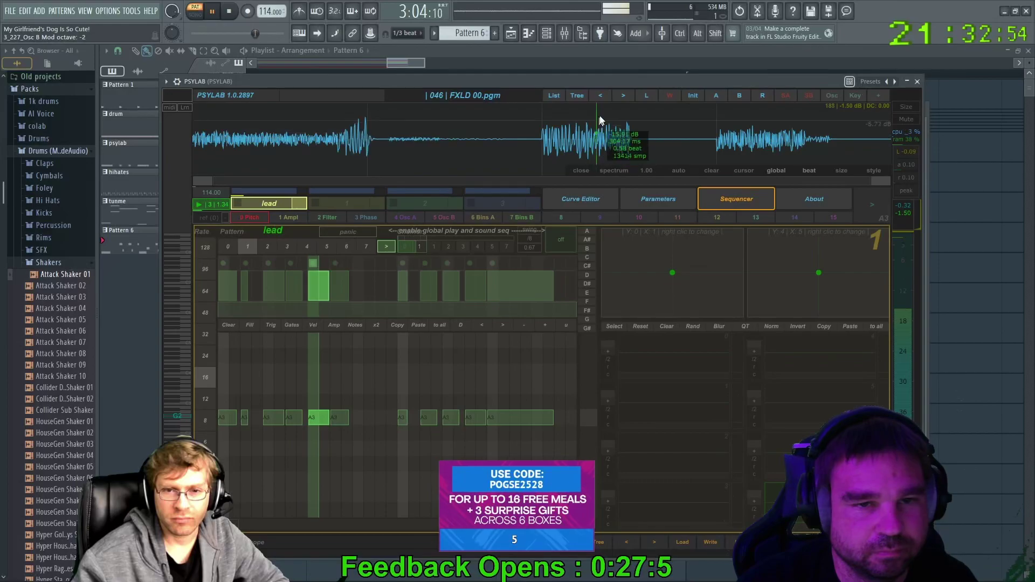
left_click(623, 95)
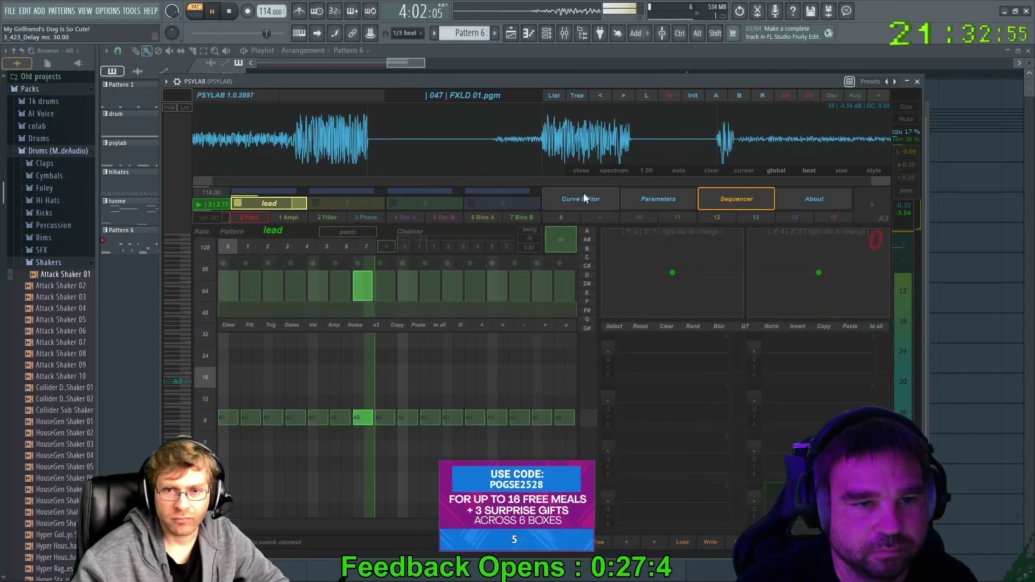
left_click(558, 239)
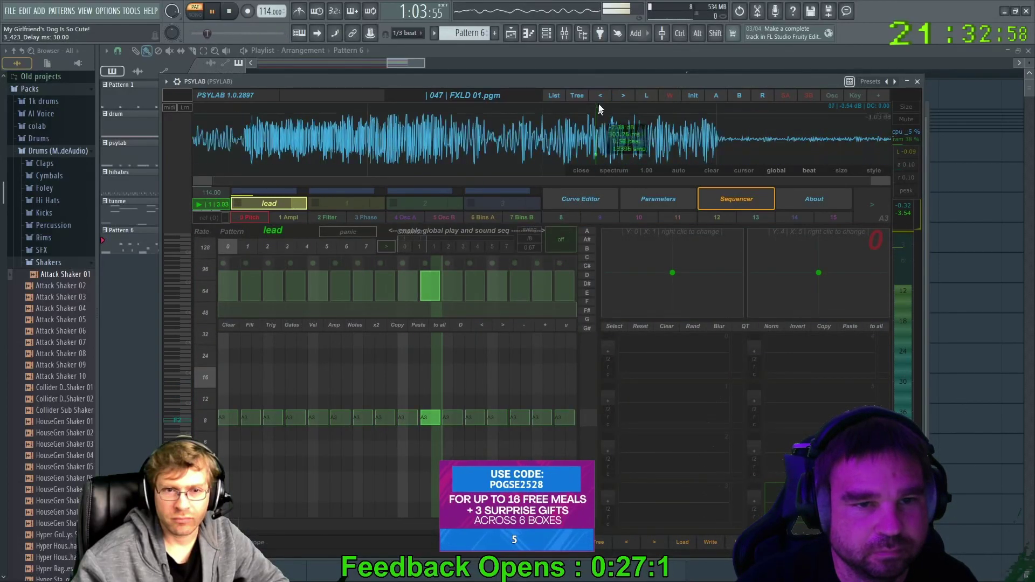
Audition the presets FXLD 02 and FXLD 03 with their sequencers off, and open the parameters of FXLD 03
left_click(623, 96)
left_click(560, 235)
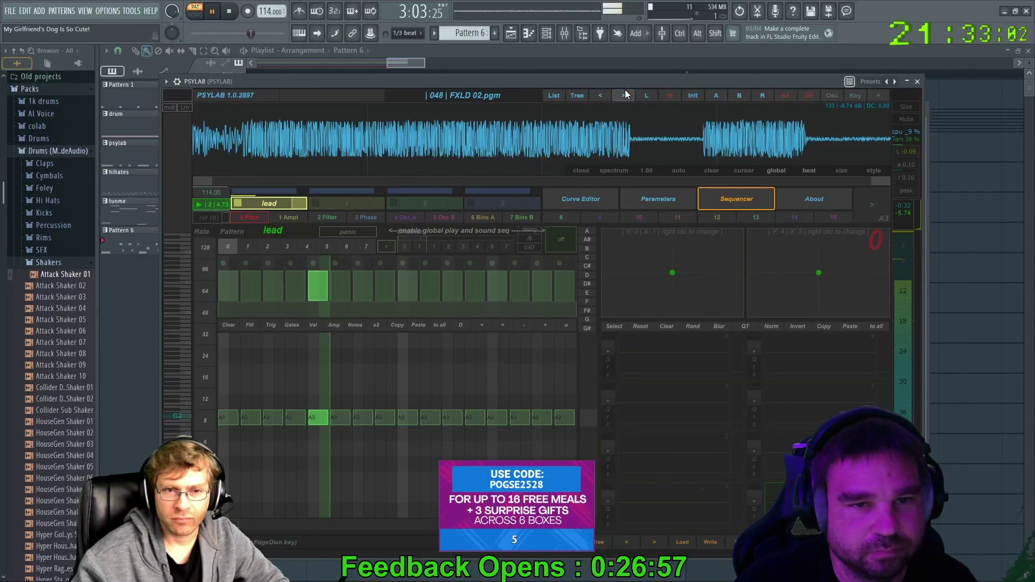
left_click(623, 95)
left_click(563, 240)
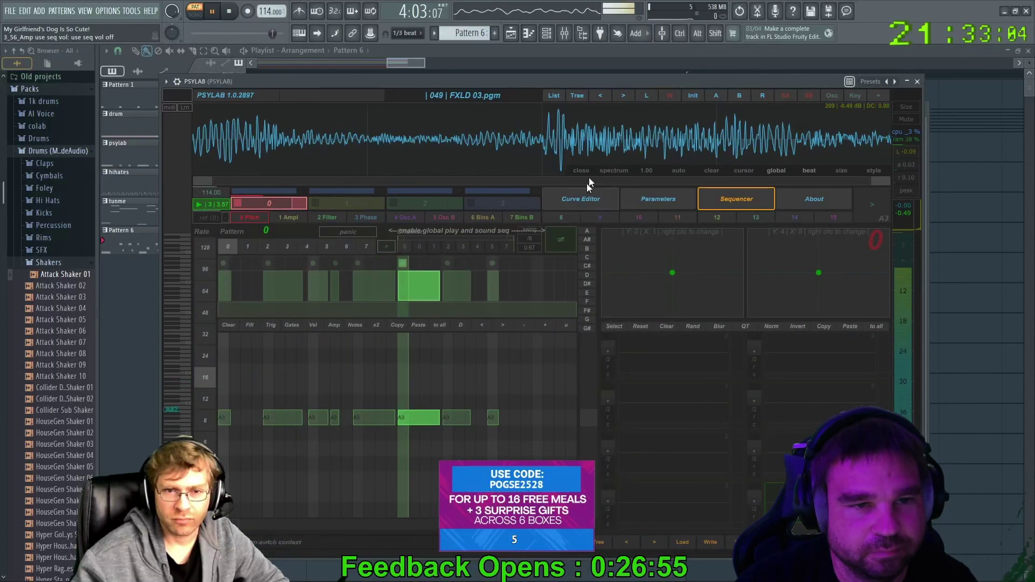
left_click(686, 206)
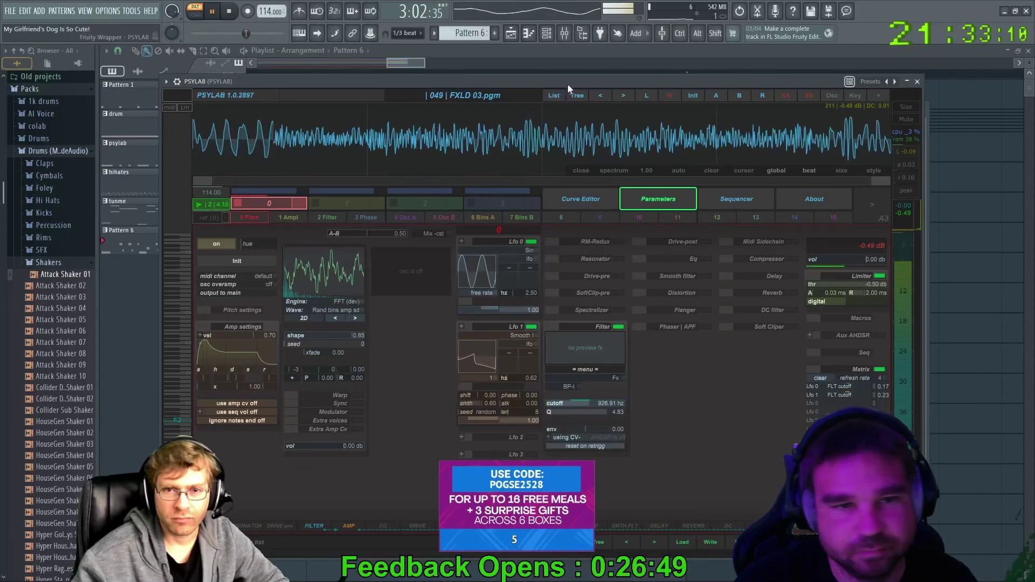
Load the FORMANT 4 preset from the 02_LEADS_KEYS list, check its sequencer and return to its parameters
left_click(557, 95)
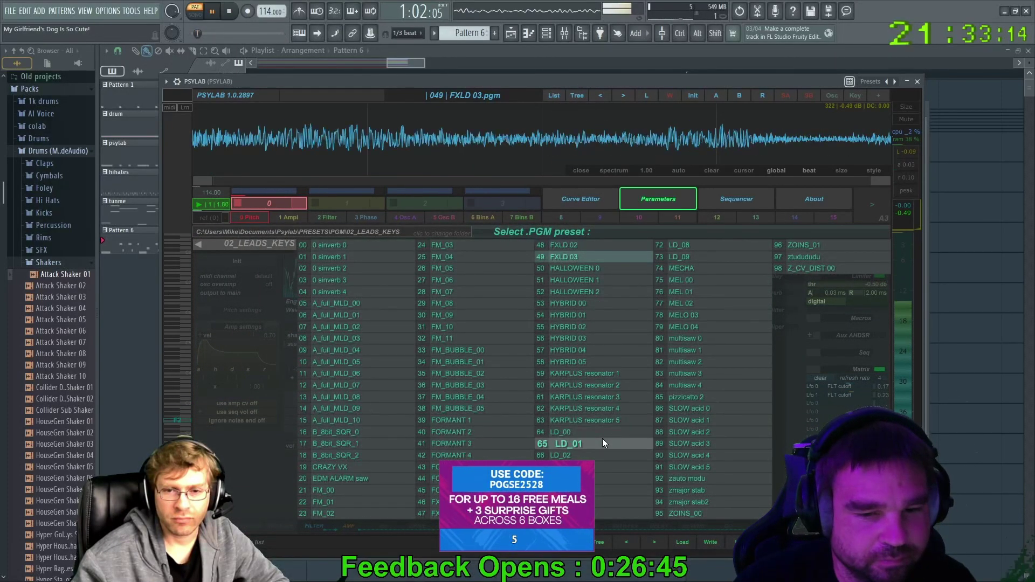
left_click(461, 454)
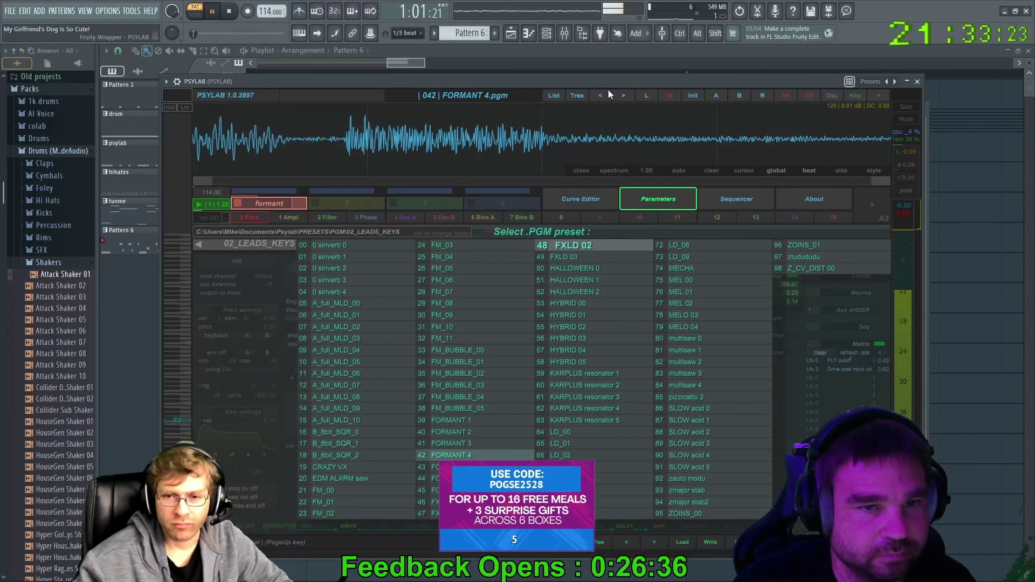
left_click(560, 95)
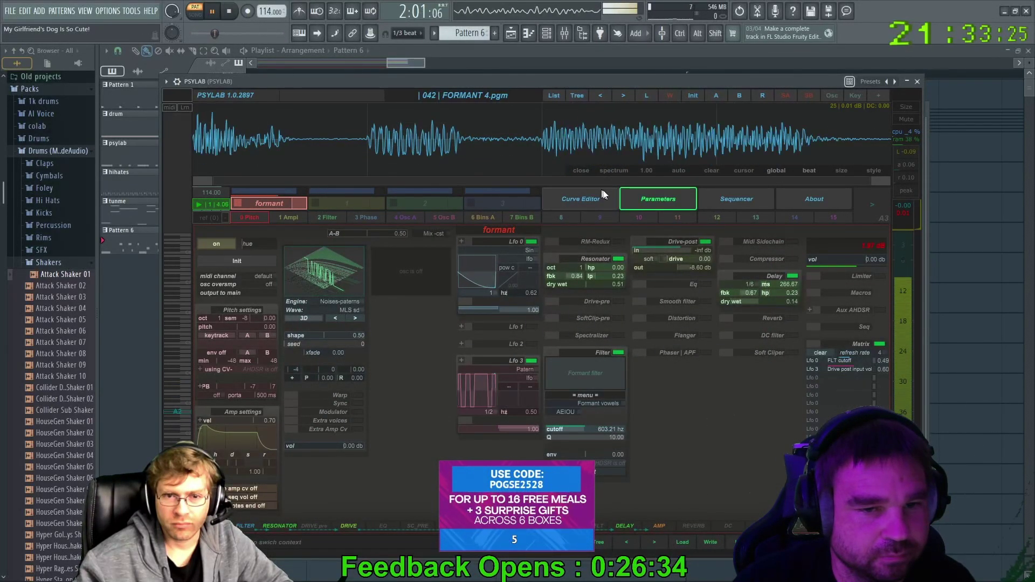
left_click(730, 199)
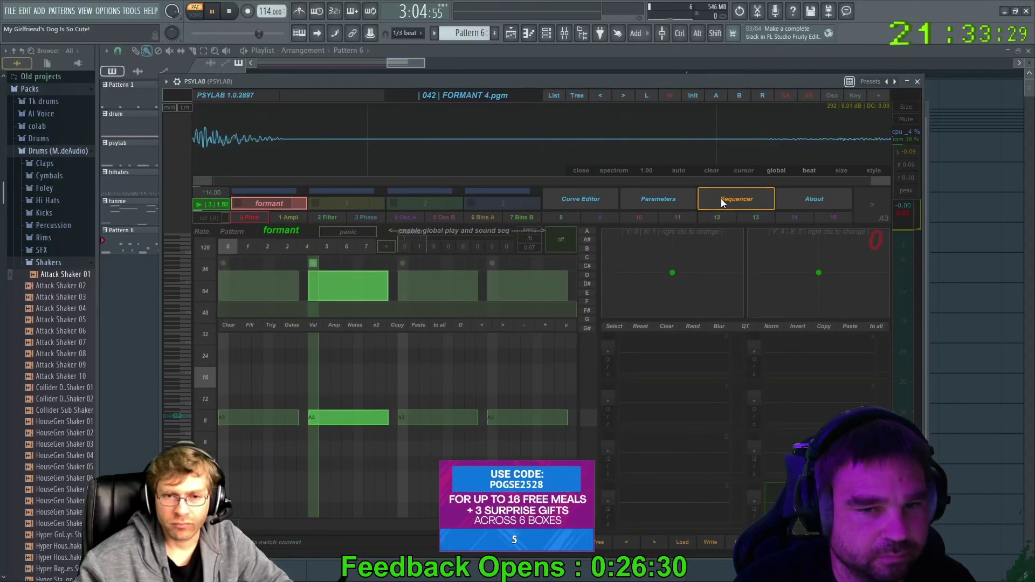
left_click(680, 197)
Switch off the formant sound's Delay and compare the playing pattern with Drive-post off and on
left_click(784, 274)
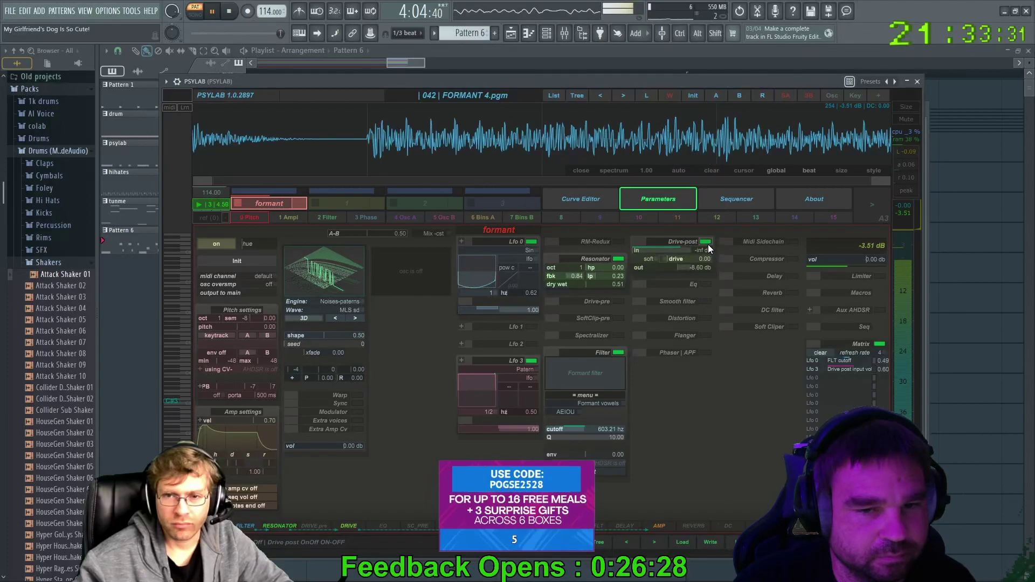
left_click(707, 244)
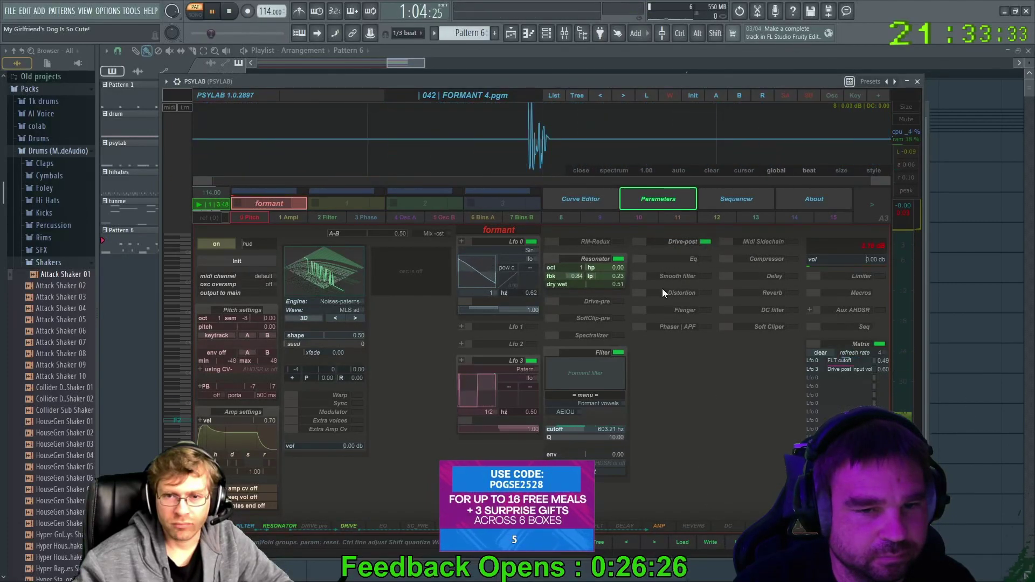
left_click(705, 243)
left_click(705, 243)
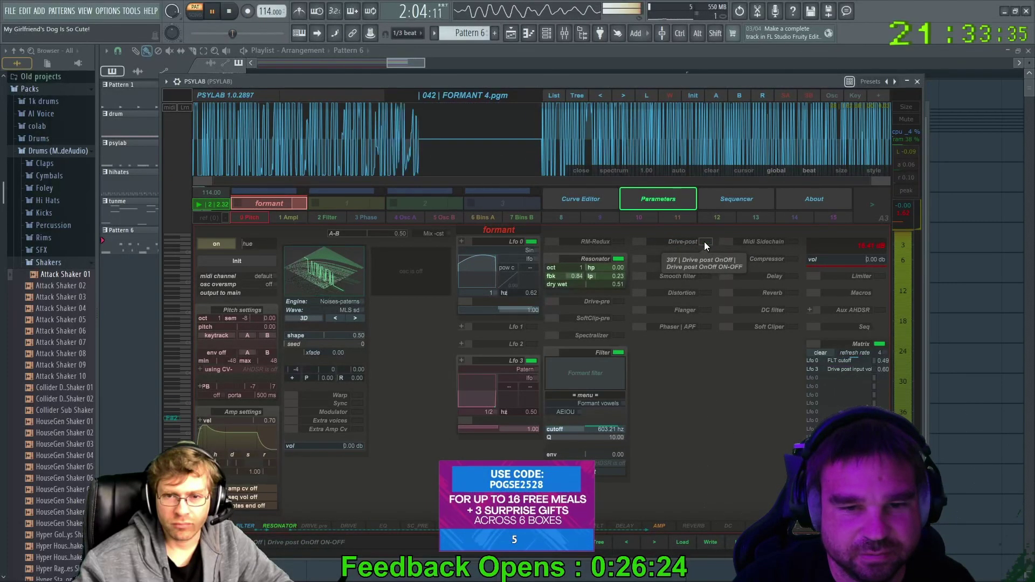
left_click(705, 243)
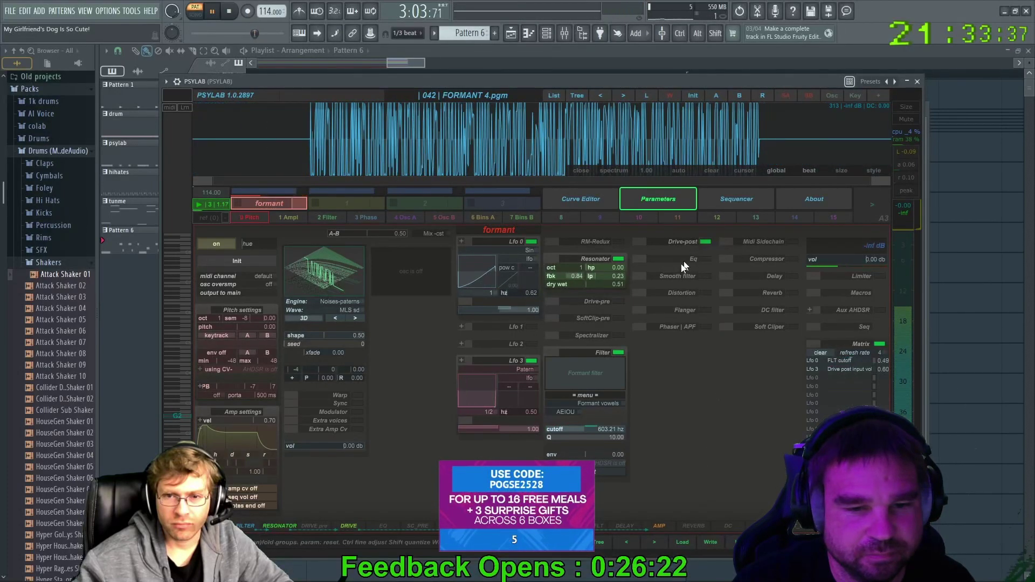
Switch off the formant sound's Resonator and compare the pattern with the Filter off and on
left_click(618, 260)
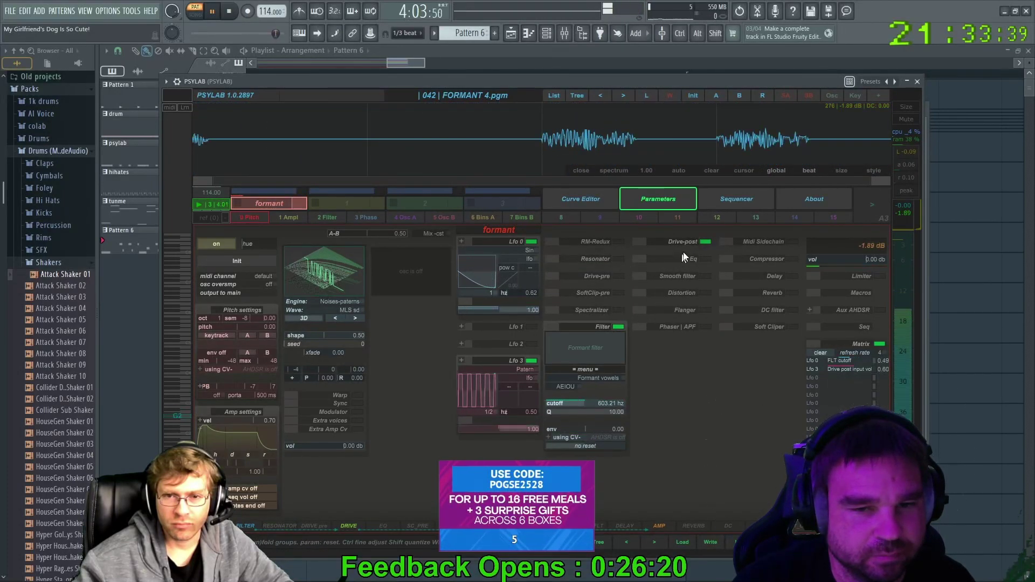
left_click(618, 326)
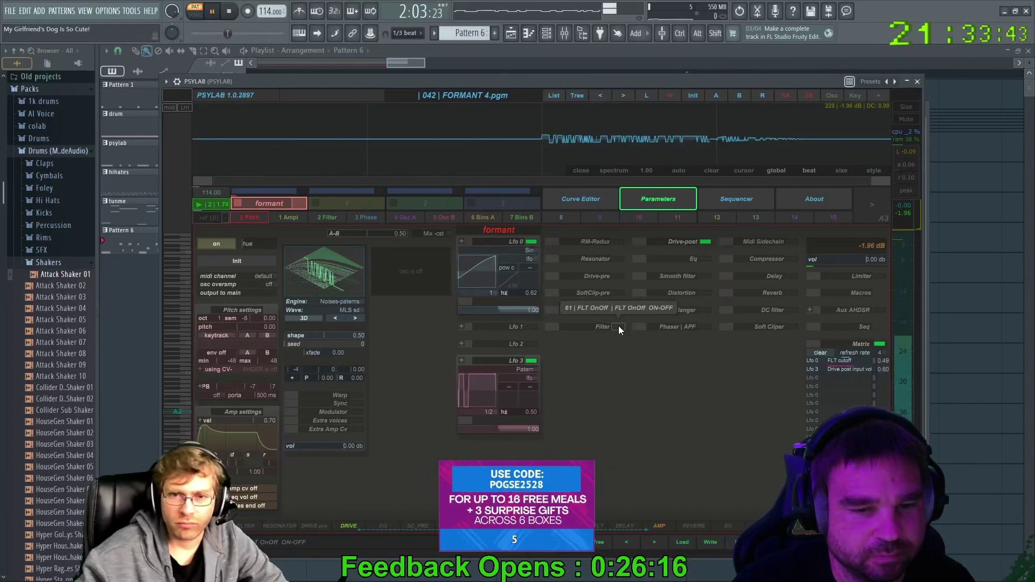
left_click(619, 327)
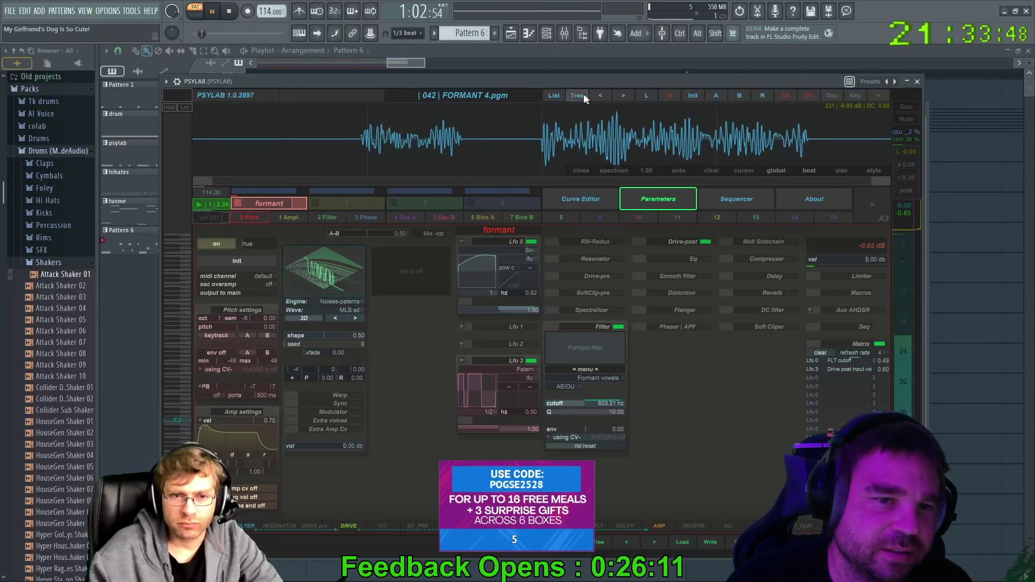
Load the zmajor stab2 preset from the preset list and show its sequencer
left_click(558, 98)
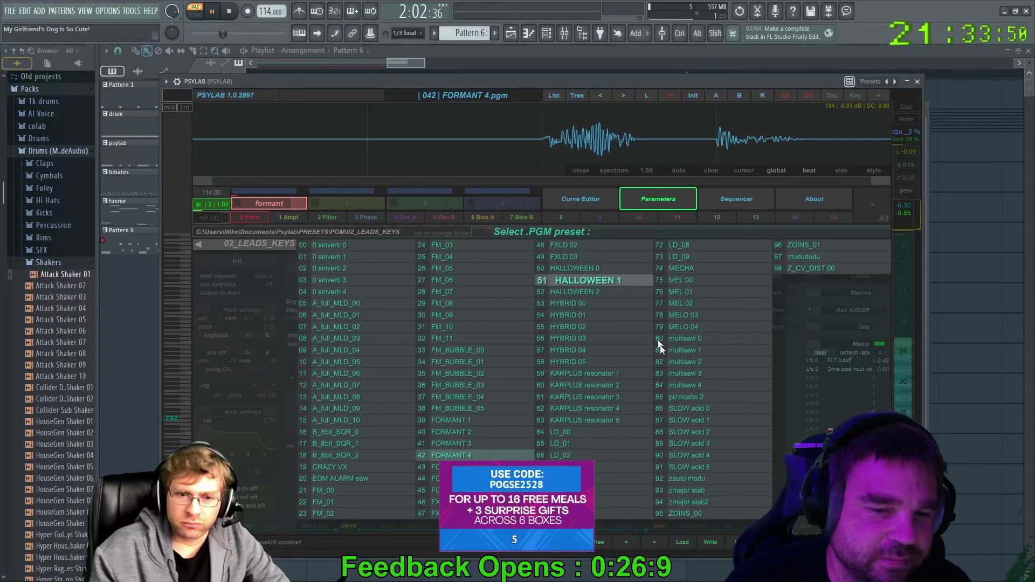
left_click(680, 494)
left_click(679, 499)
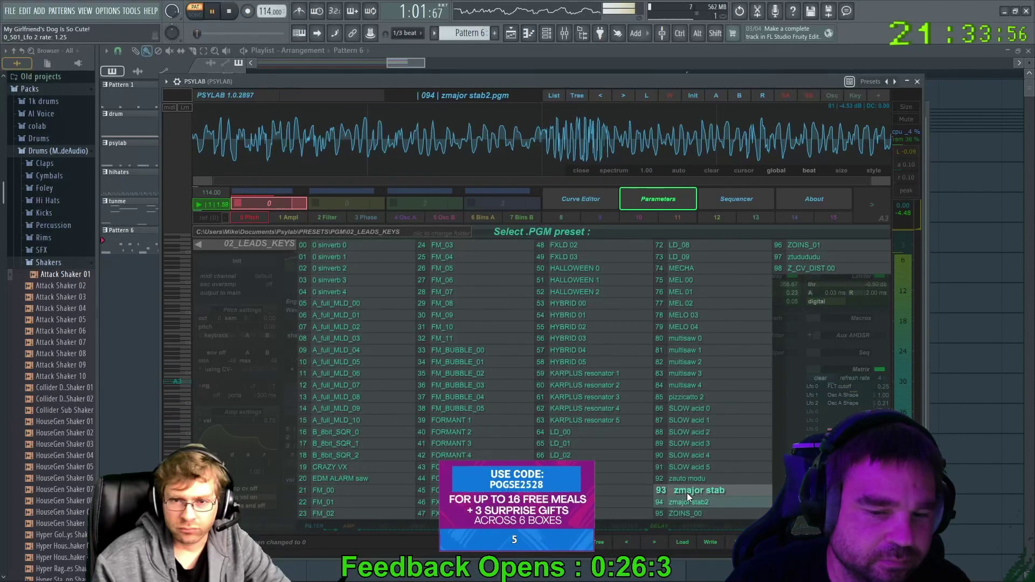
left_click(736, 199)
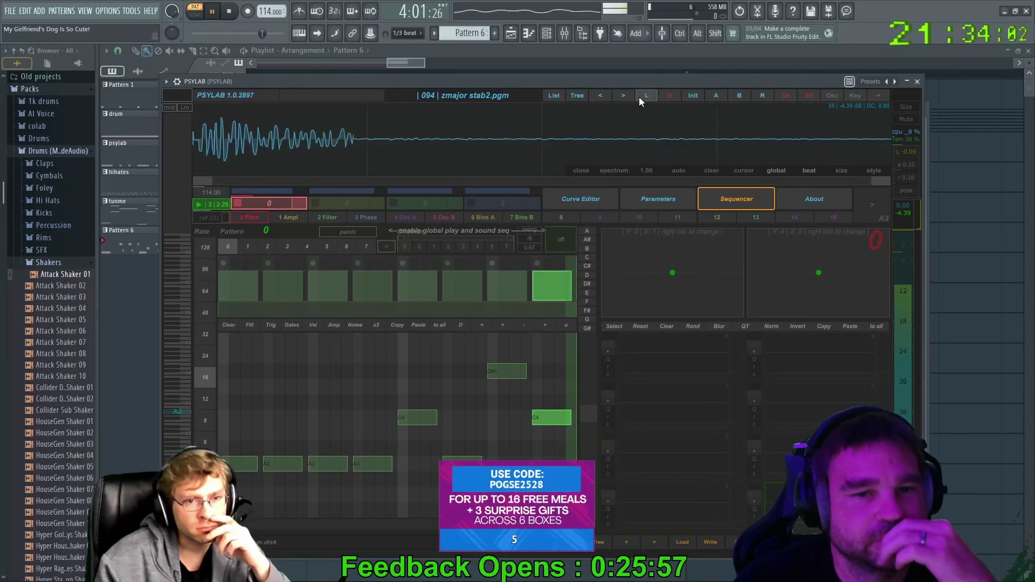
Step through the neighbouring presets, settle on SLOW acid 5 and switch off its internal sequencer
left_click(622, 96)
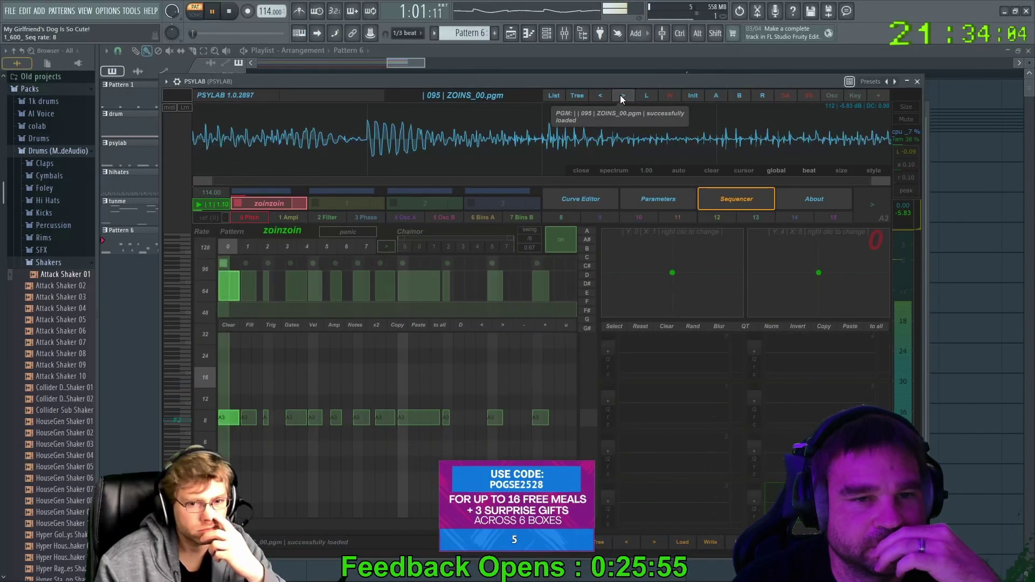
left_click(604, 94)
left_click(604, 95)
left_click(603, 96)
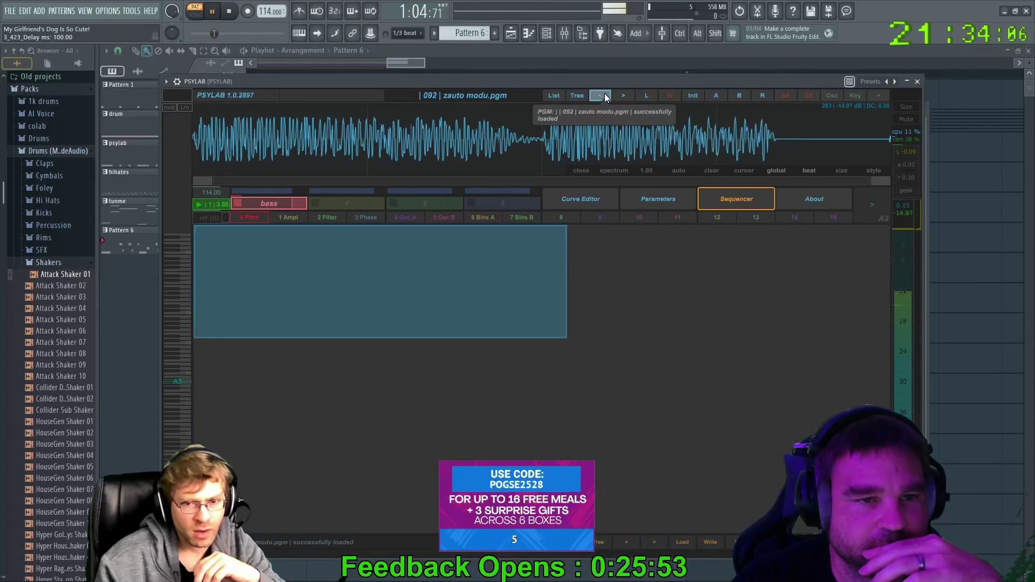
left_click(603, 95)
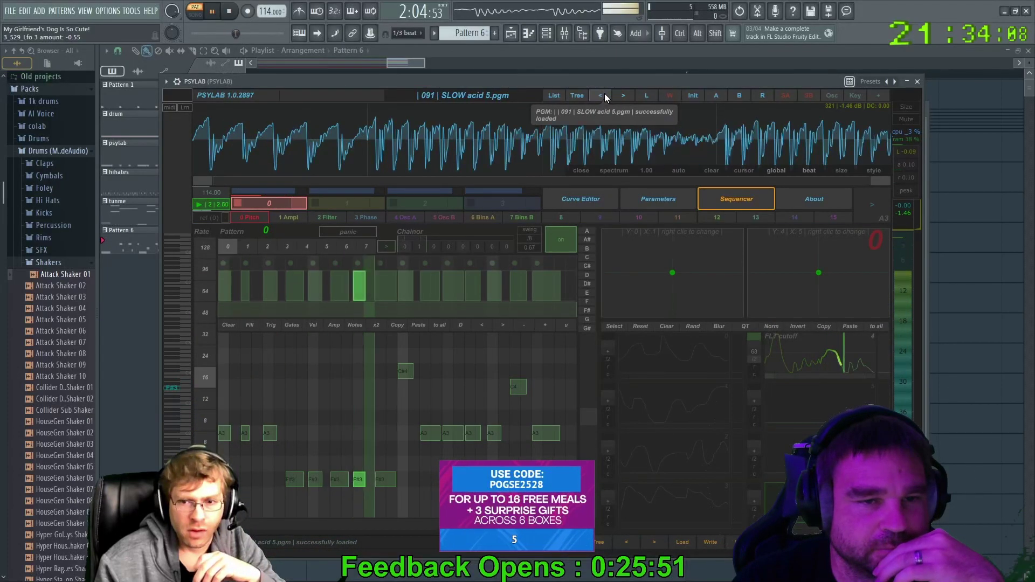
left_click(561, 238)
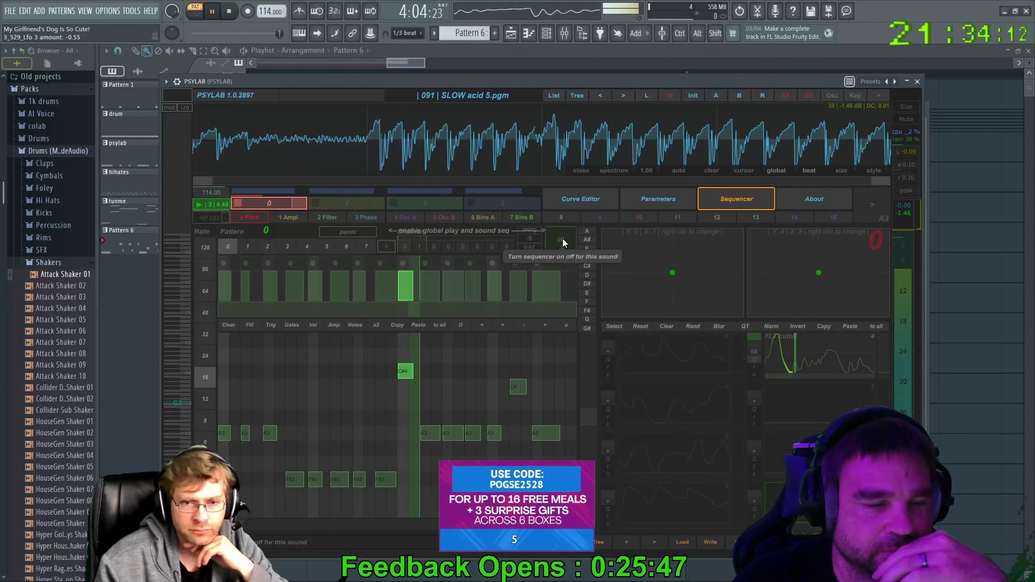
left_click(561, 238)
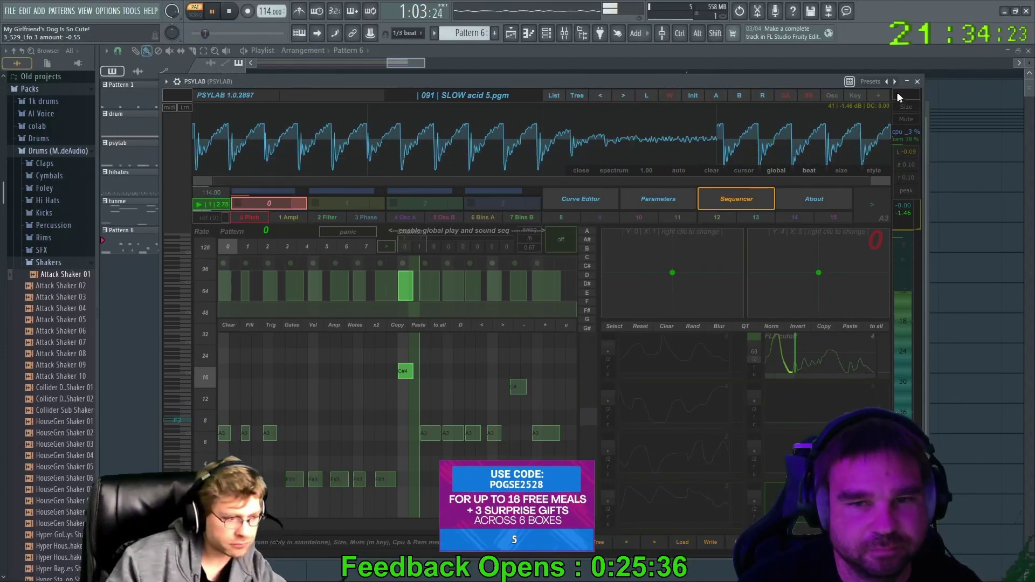
Close PSYLAB, move the channel rack lower and open the PSYLAB channel's Pattern 6 notes in the piano roll
left_click(917, 82)
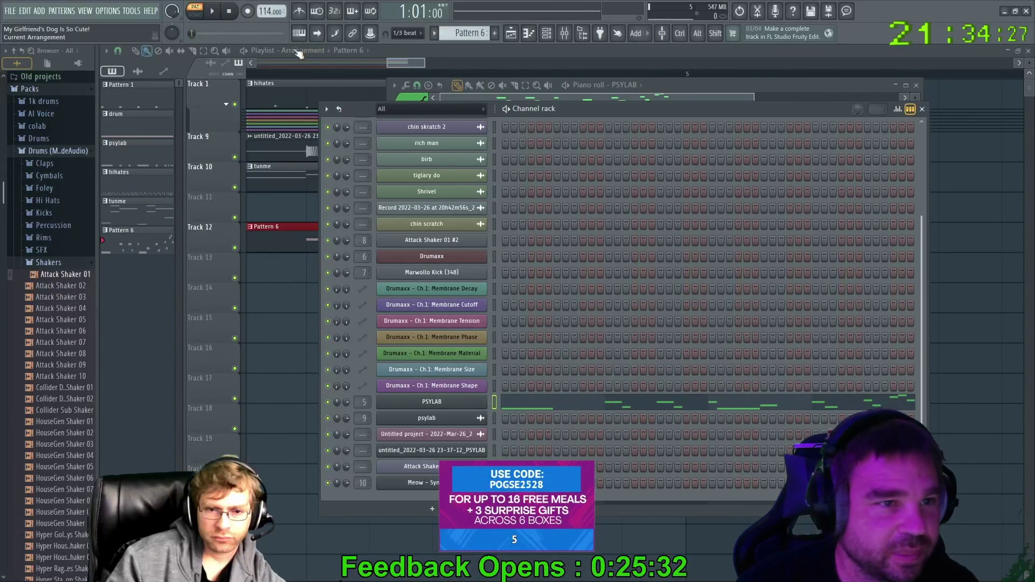
left_click_drag(574, 102, 565, 158)
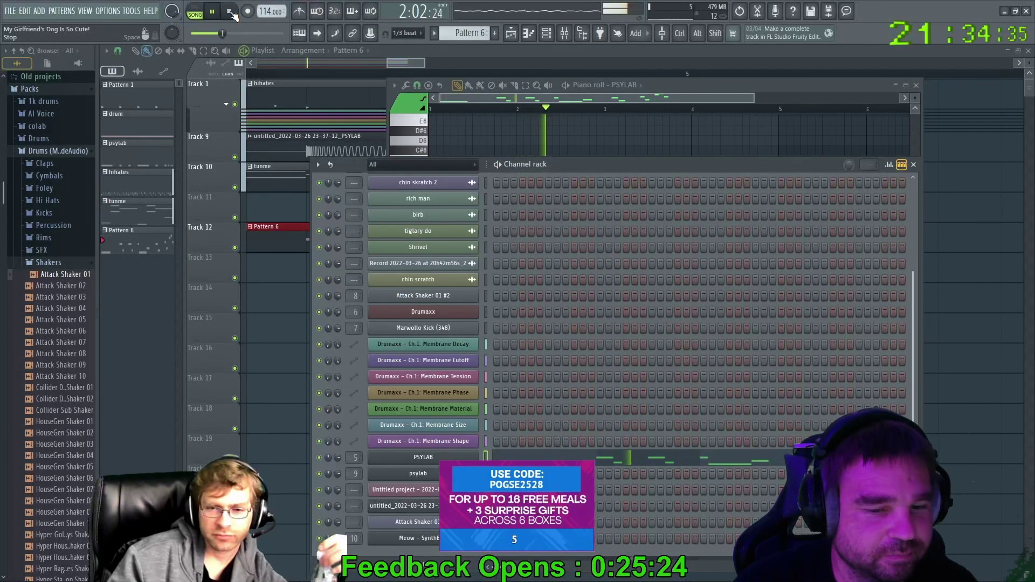
left_click(511, 457)
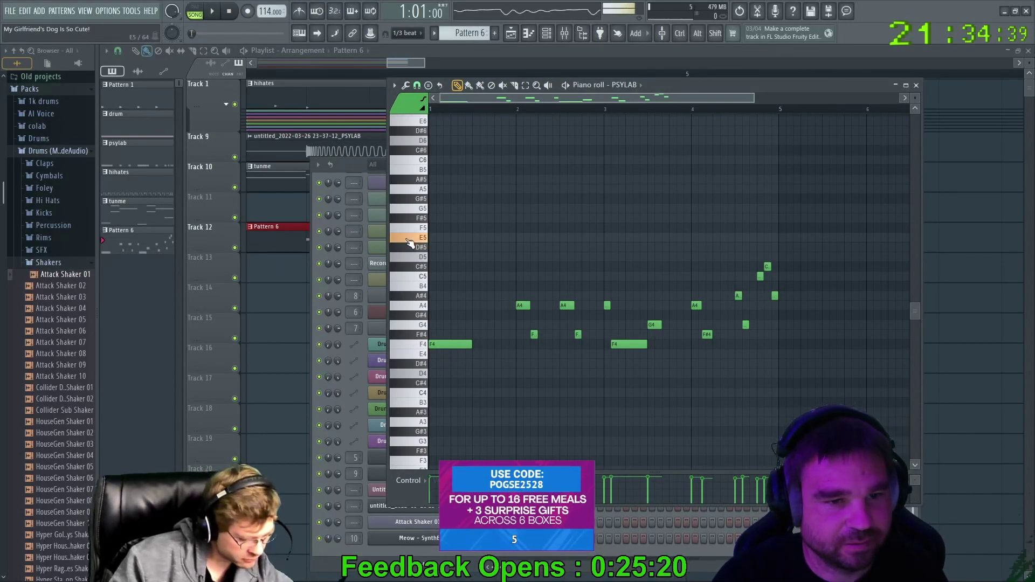
Transpose all Pattern 6 notes up one octave, play the arrangement in song mode and close the piano roll
left_click(405, 142)
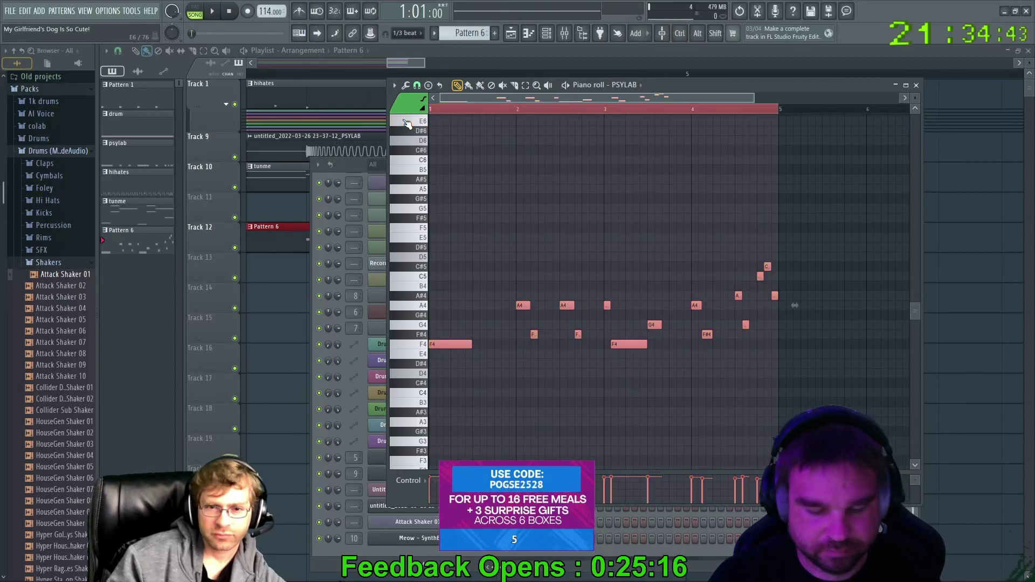
key("ctrl+Up")
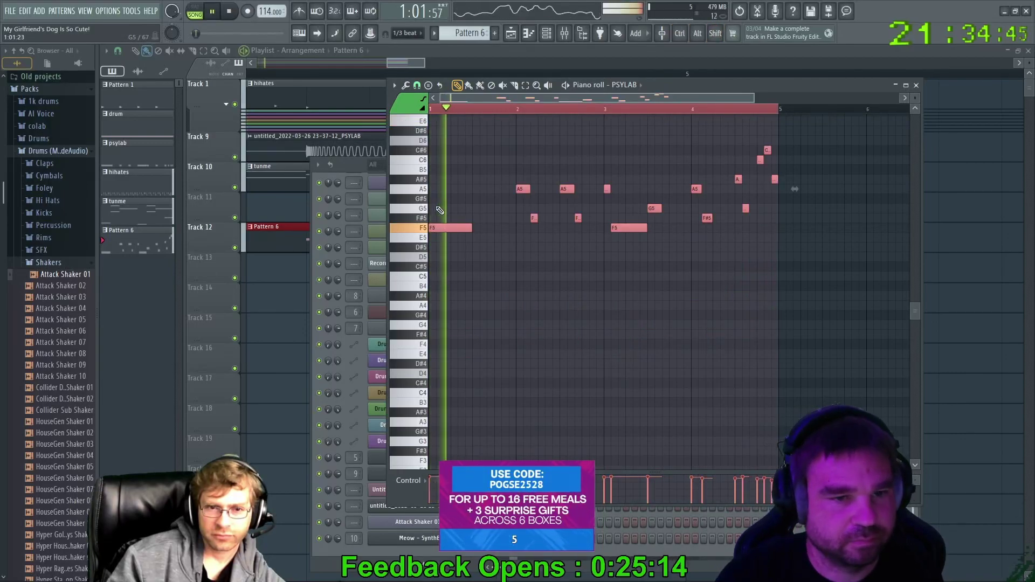
key("space")
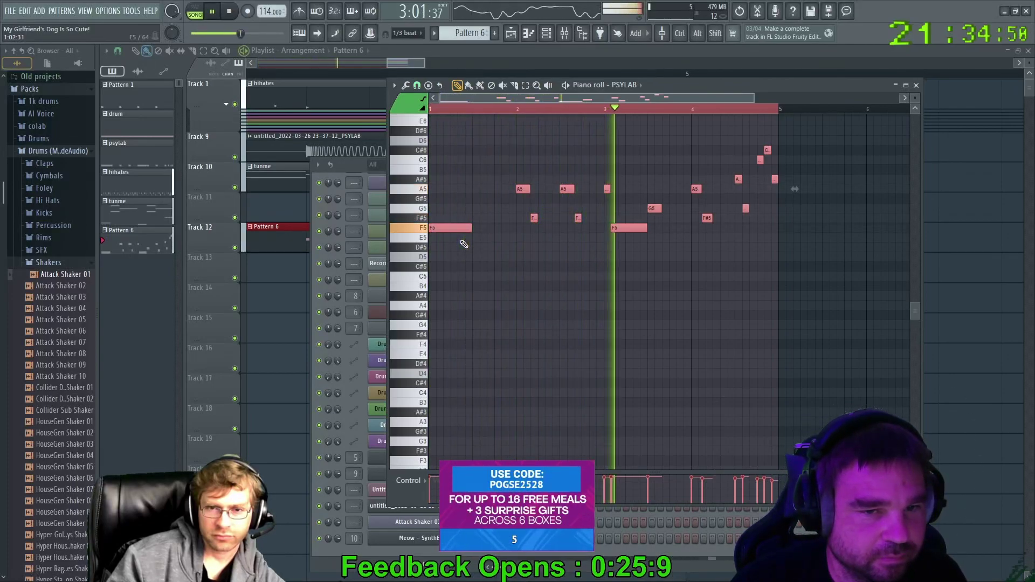
key("space")
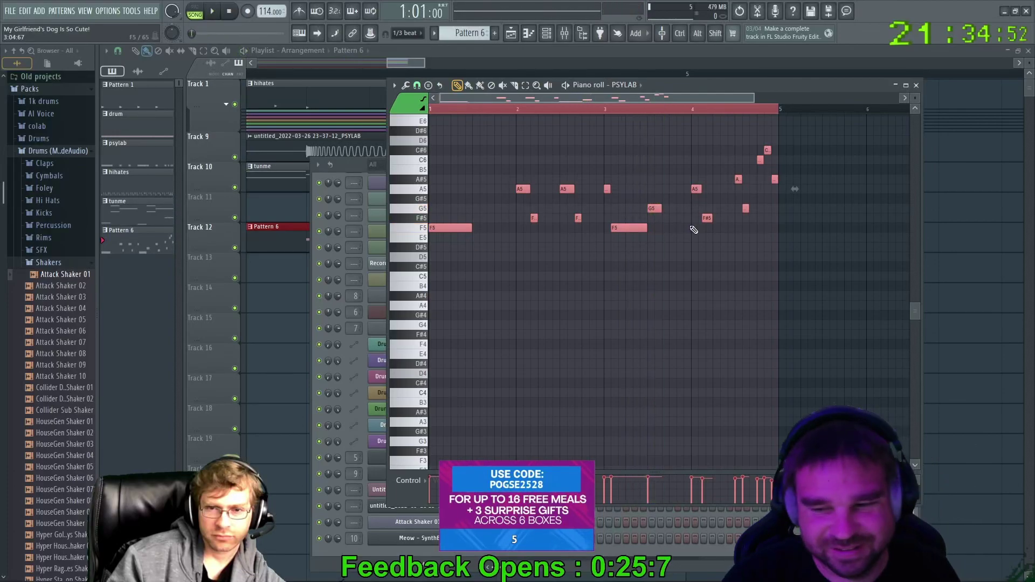
left_click(916, 86)
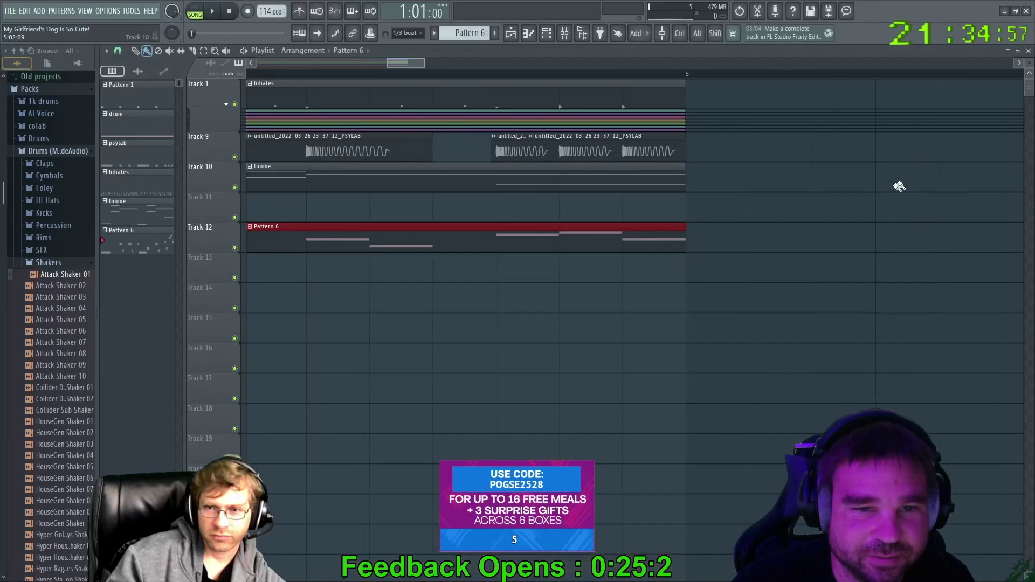
Delete Pattern 6 from the project and confirm the deletion
left_click(913, 164)
right_click(137, 249)
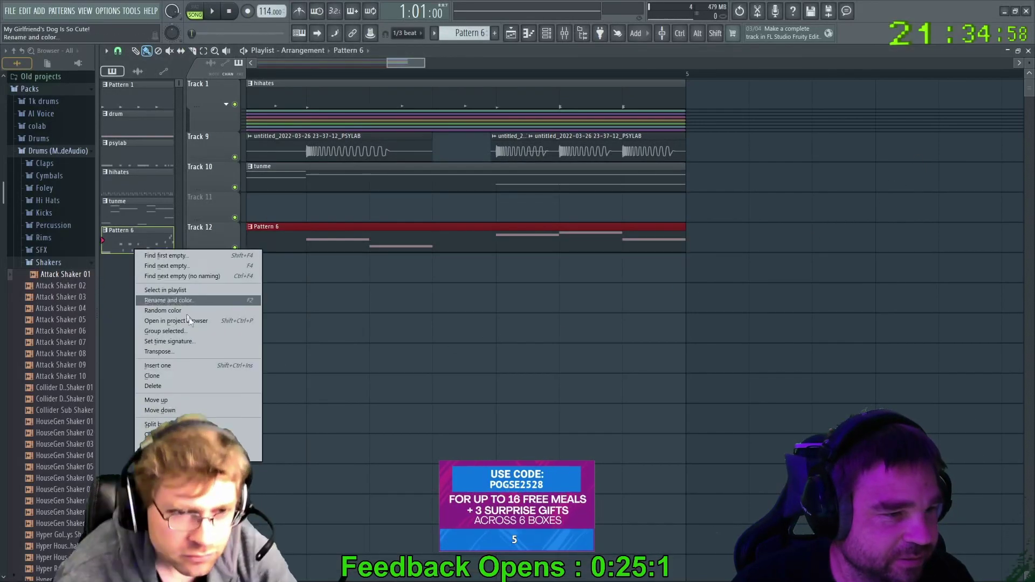
left_click(176, 385)
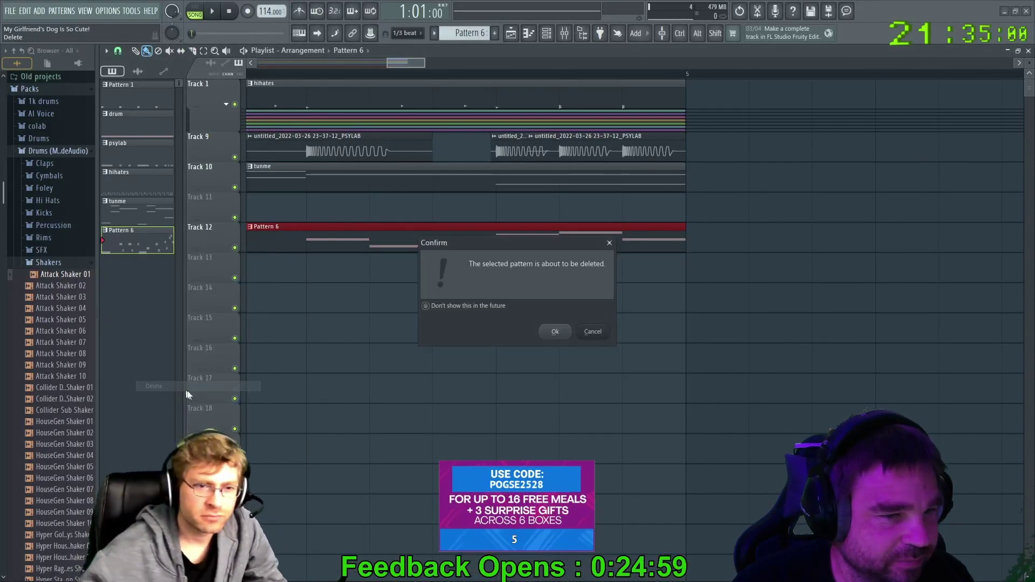
left_click(565, 333)
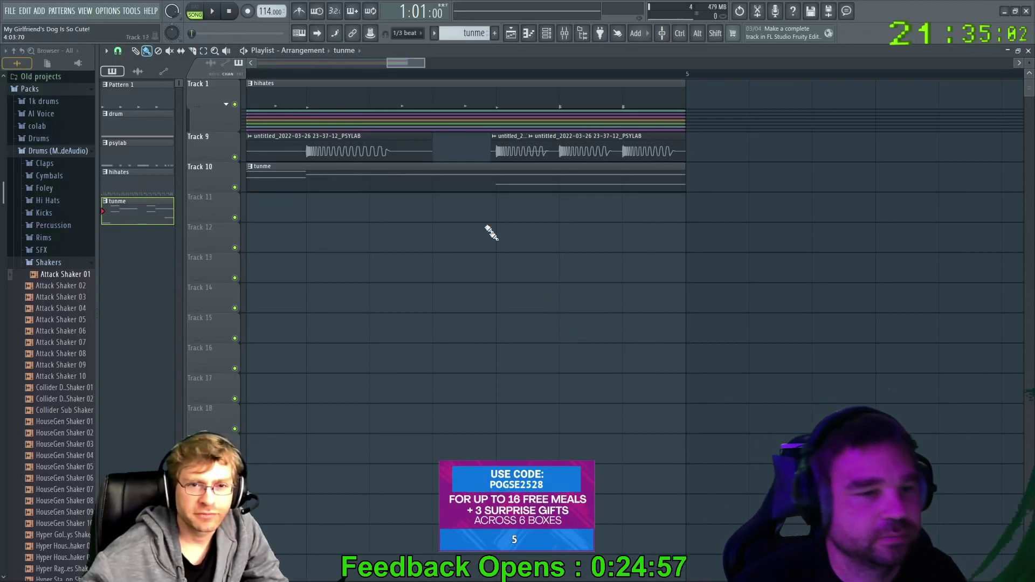
Open the tunme pattern's notes from the start of the arrangement and move its two low bass notes to F2
left_click_drag(409, 63, 155, 74)
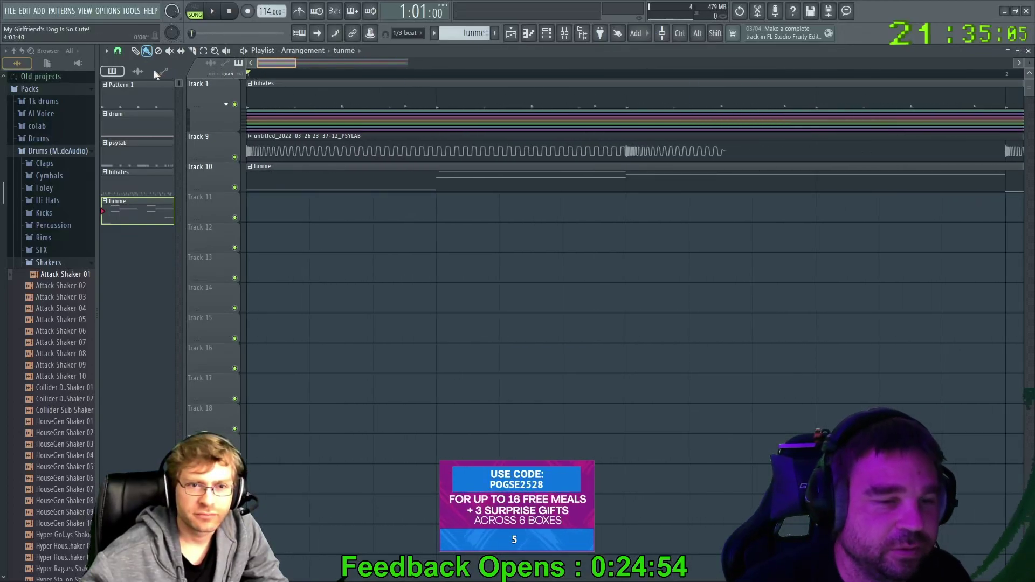
double_click(275, 178)
scroll(515, 354, "down", 8)
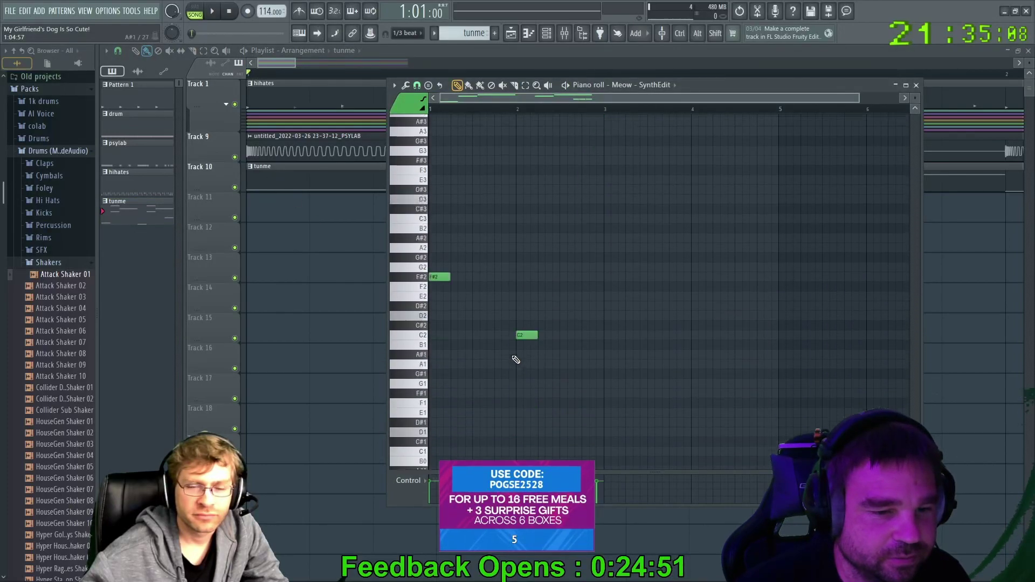
scroll(513, 367, "up", 2)
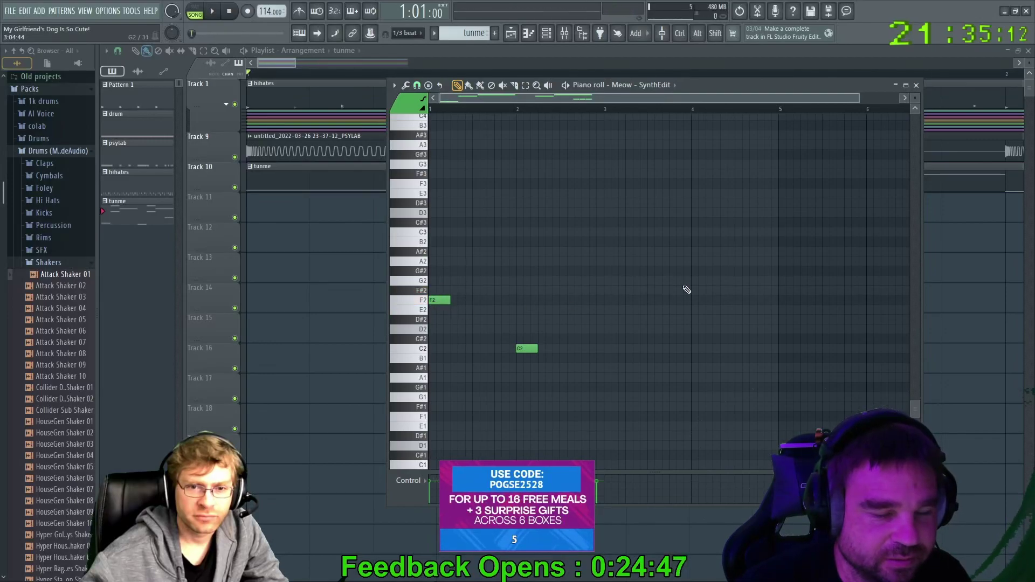
key("space")
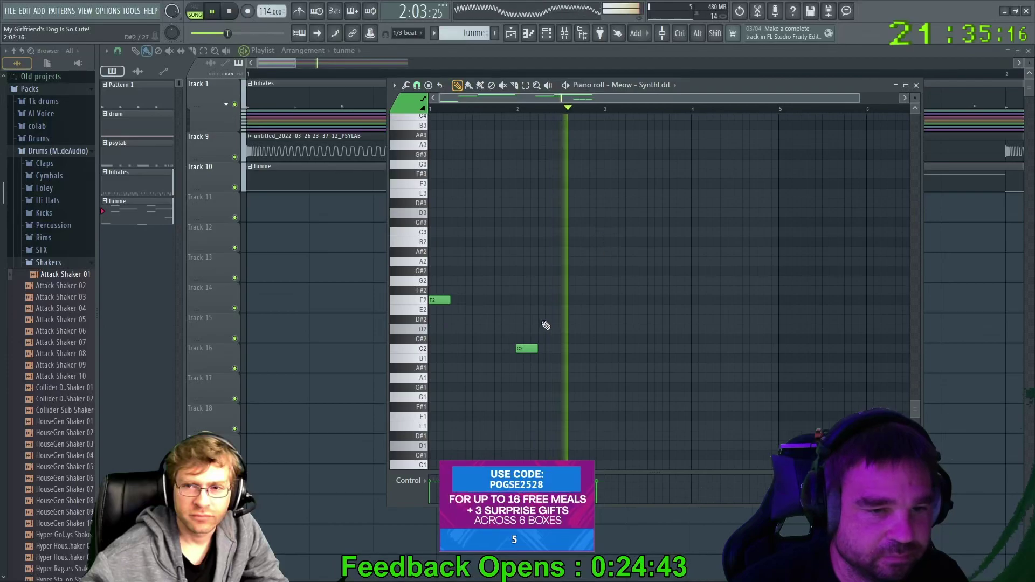
key("space")
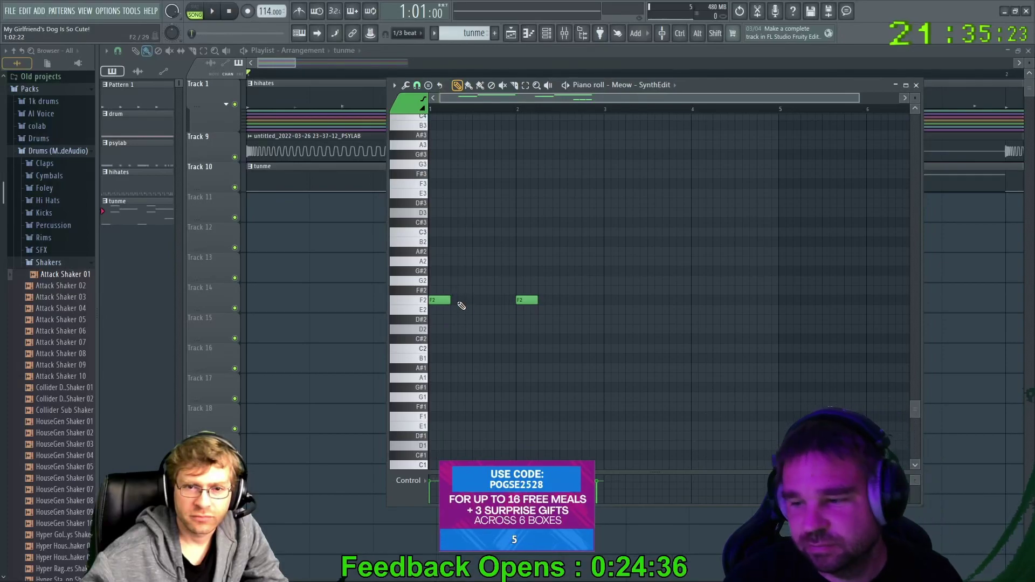
Play the arrangement to hear the edited tunme notes, move the piano roll lower and close it
key("space")
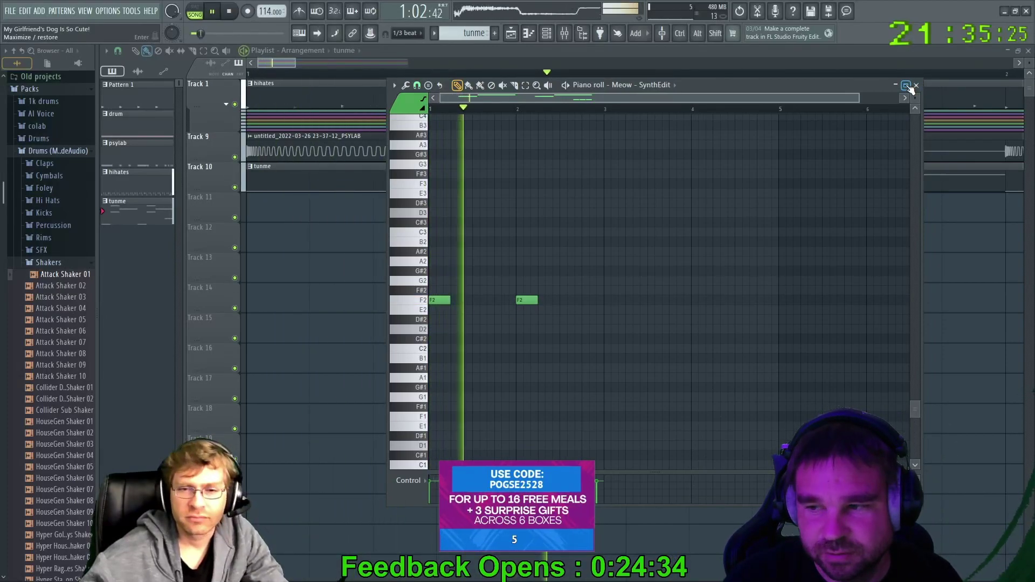
key("space")
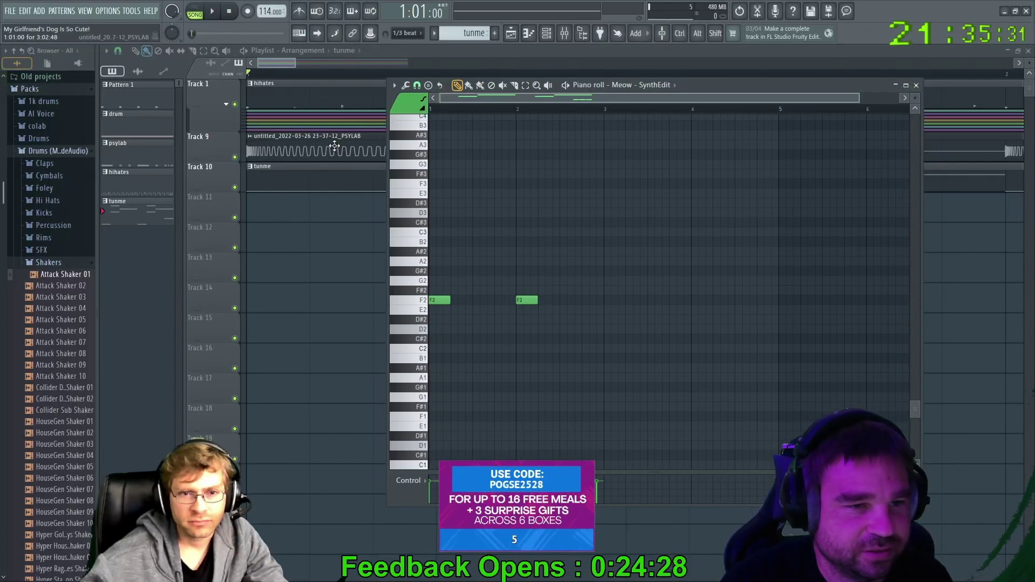
left_click_drag(686, 86, 717, 139)
key("space")
key("space")
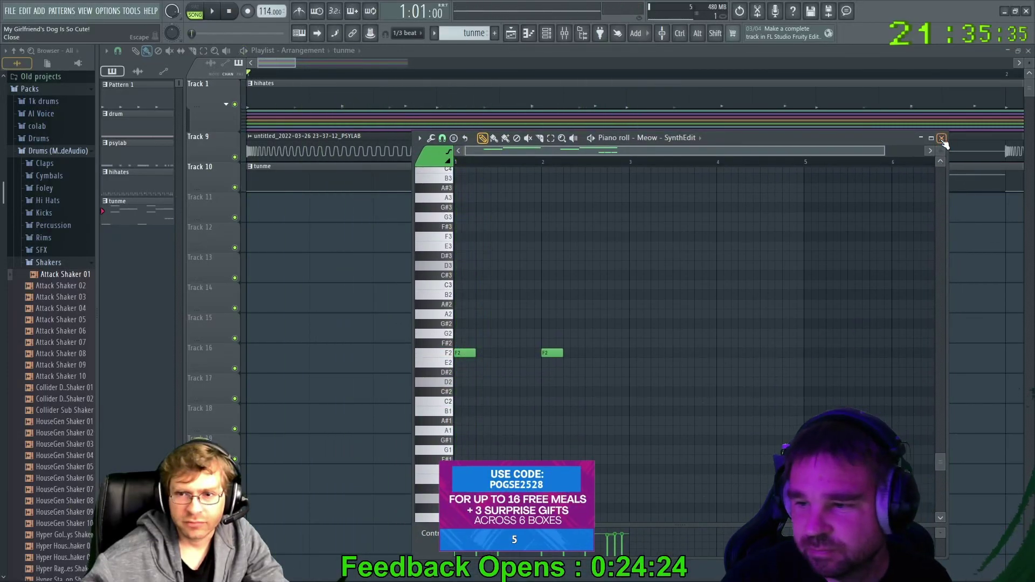
left_click(941, 138)
Clone the tunme pattern as tunme #2
right_click(122, 212)
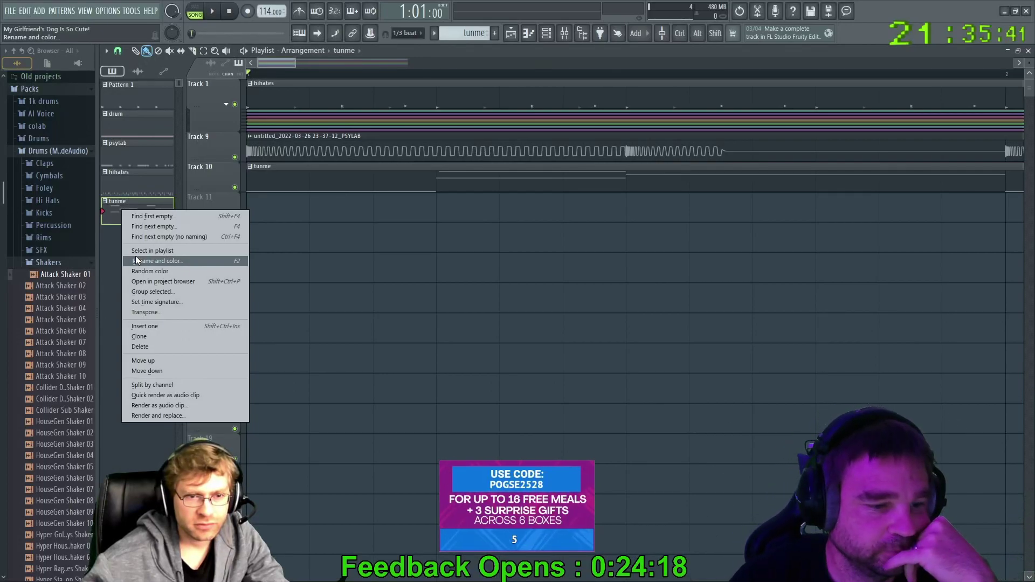
left_click(103, 372)
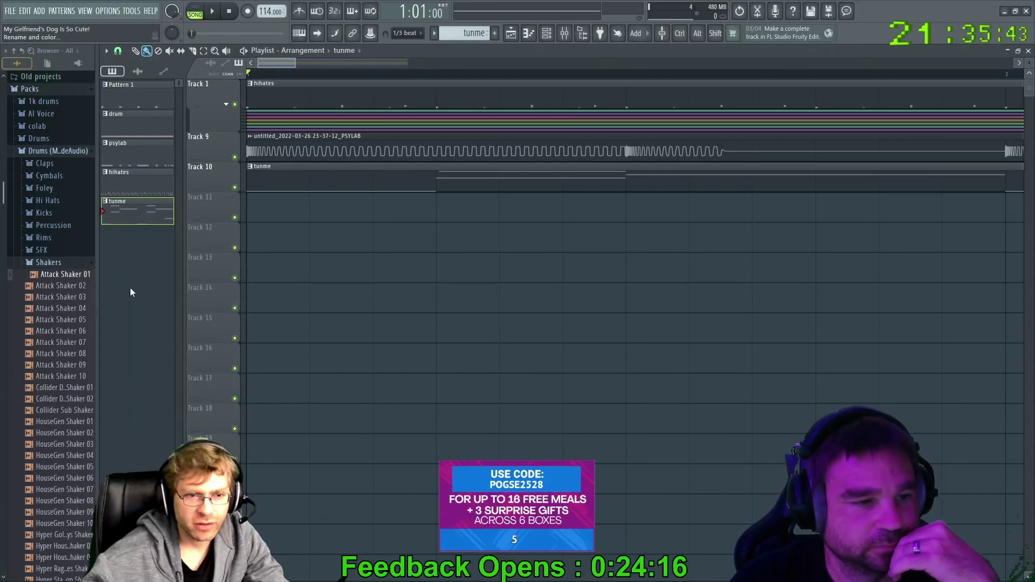
right_click(139, 221)
left_click(156, 348)
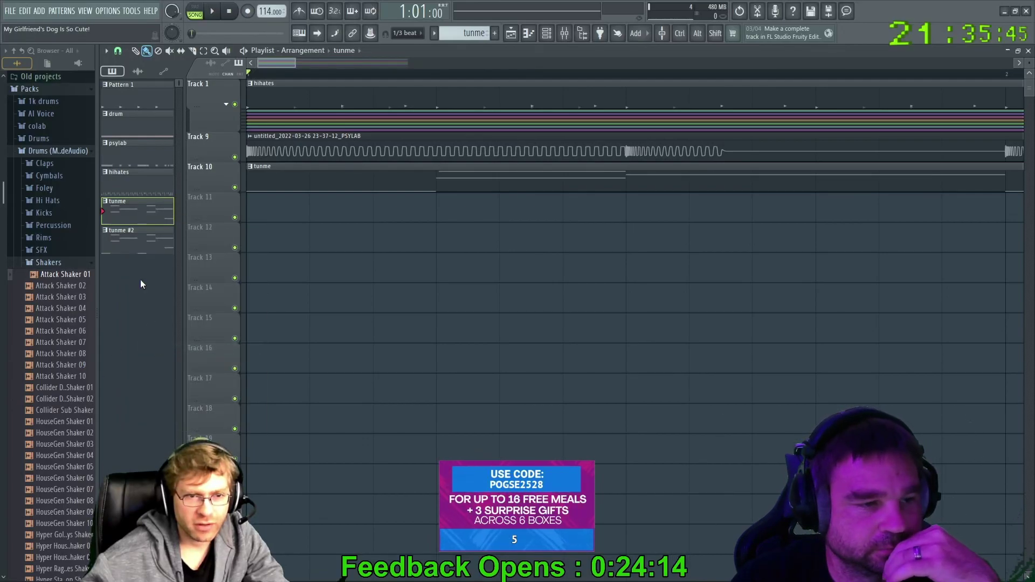
Show the channel rack for tunme #2 and add a FLEX synth channel
left_click(548, 34)
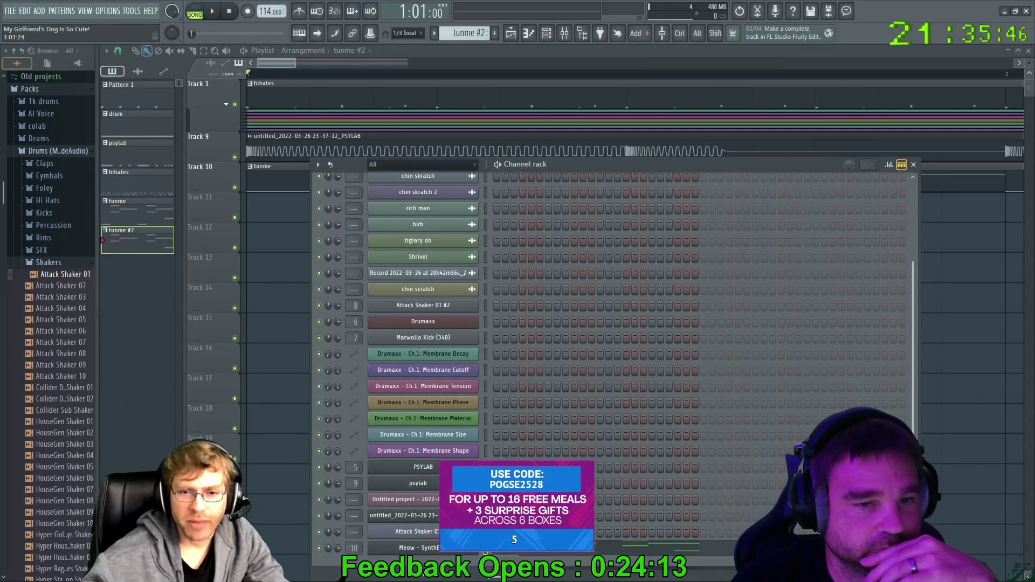
left_click(430, 575)
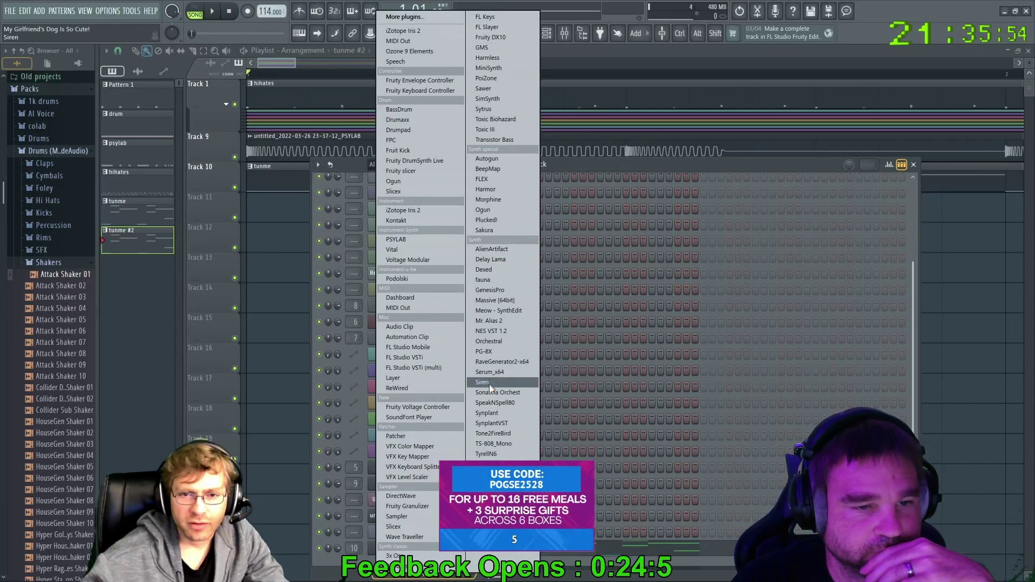
left_click(488, 177)
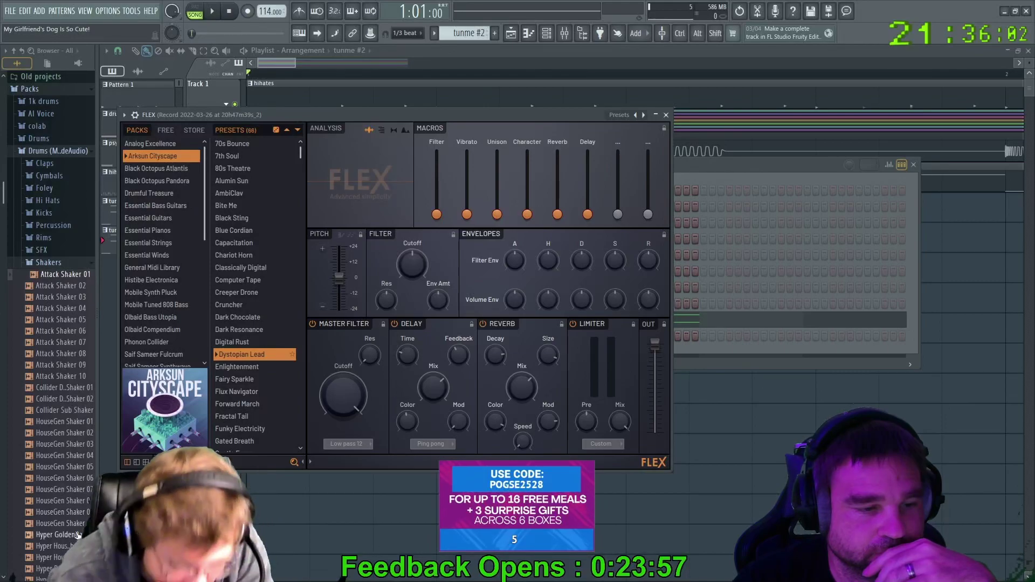
Filter the FLEX presets by the Pluck type across all packs and load the Avix preset
left_click(165, 462)
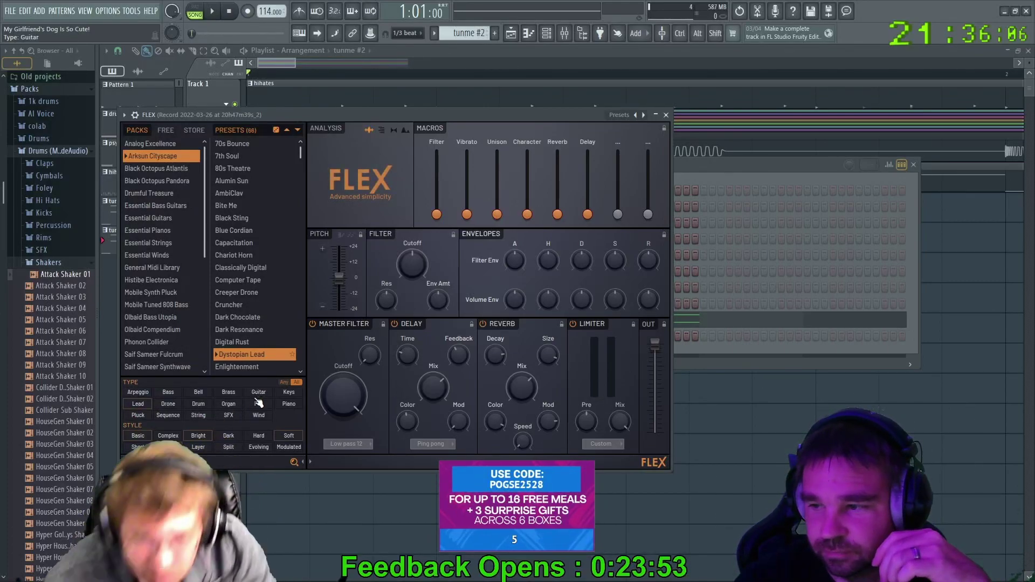
left_click(168, 416)
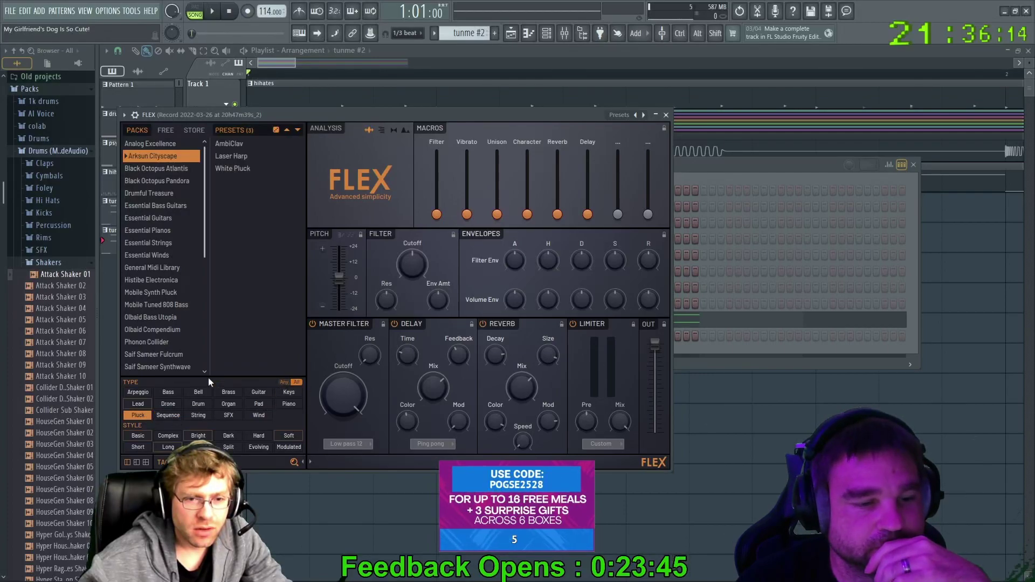
scroll(162, 351, "down", 5)
left_click(154, 345)
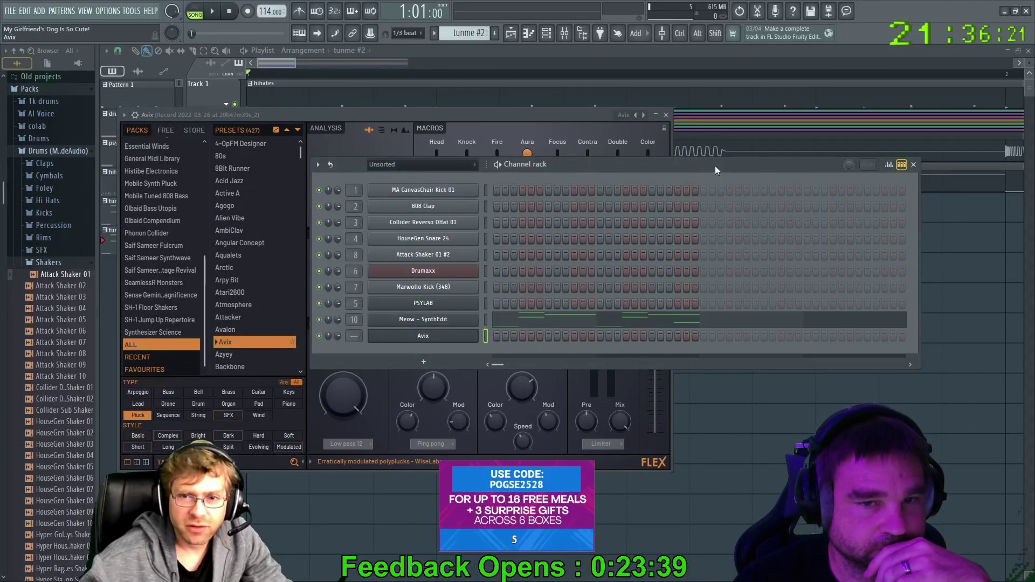
Cut the Meow - SynthEdit notes in tunme #2, paste them into the Avix channel and open its piano roll
right_click(488, 318)
left_click(552, 334)
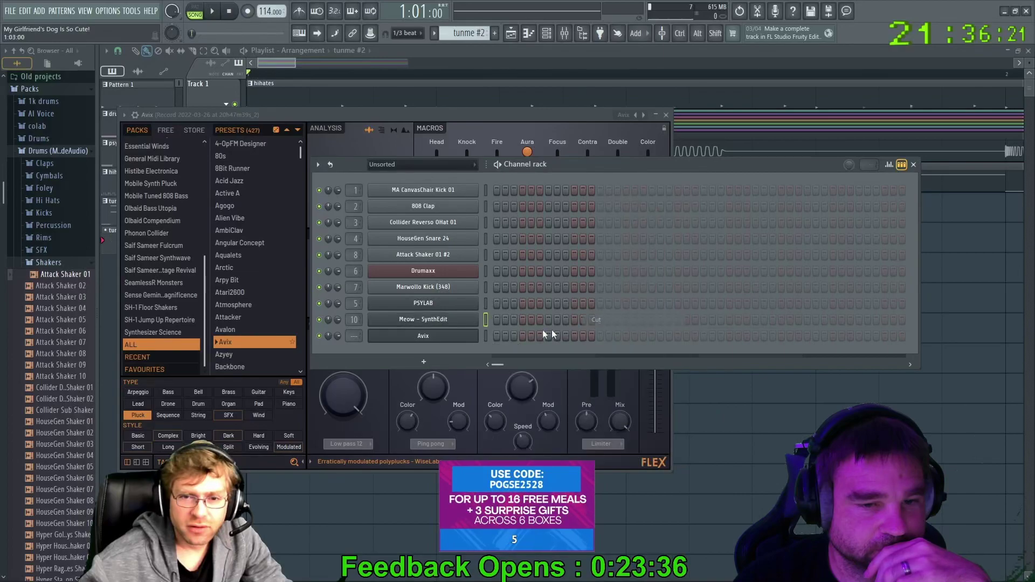
right_click(481, 331)
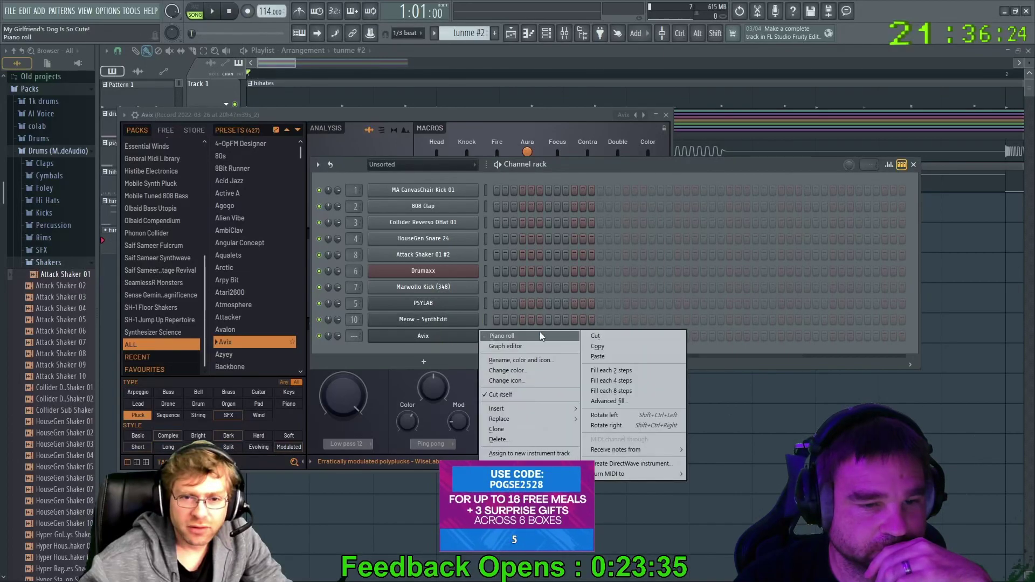
left_click(603, 354)
right_click(480, 331)
left_click(499, 331)
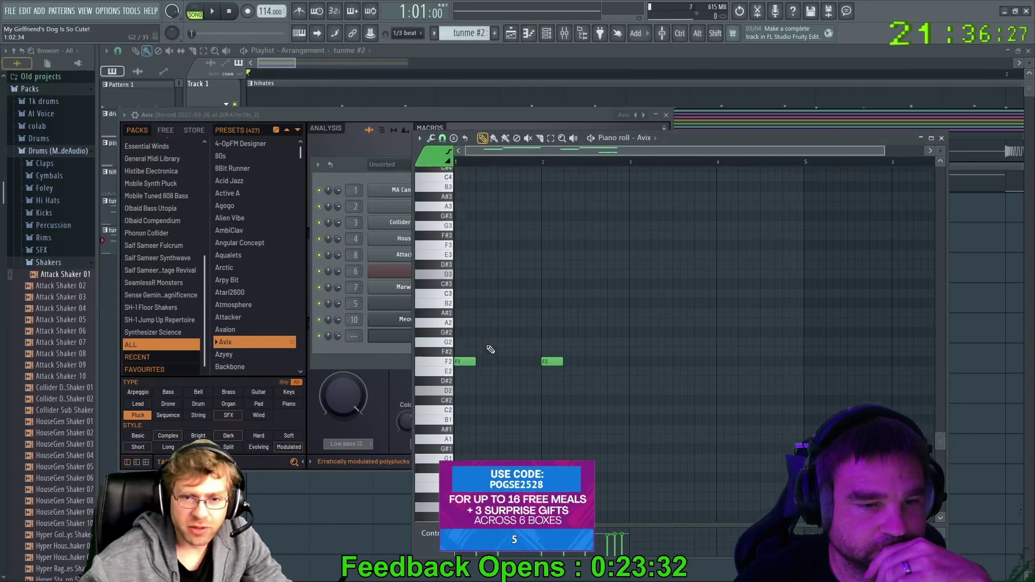
Play tunme #2 in pattern mode and add an F4 note at beat 1 and an F#4 note at beat 2
scroll(490, 349, "up", 10)
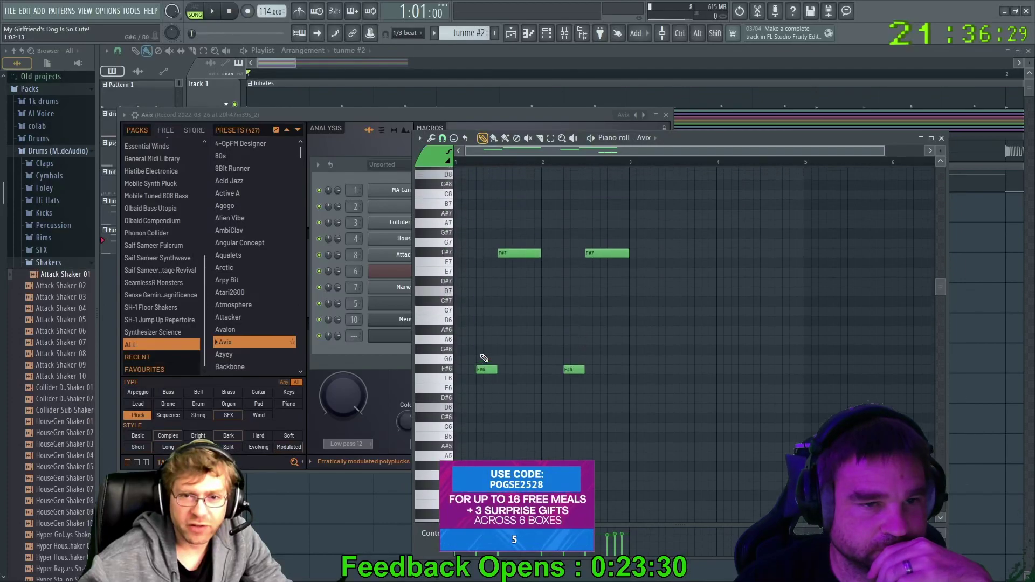
scroll(485, 407, "down", 3)
key("space")
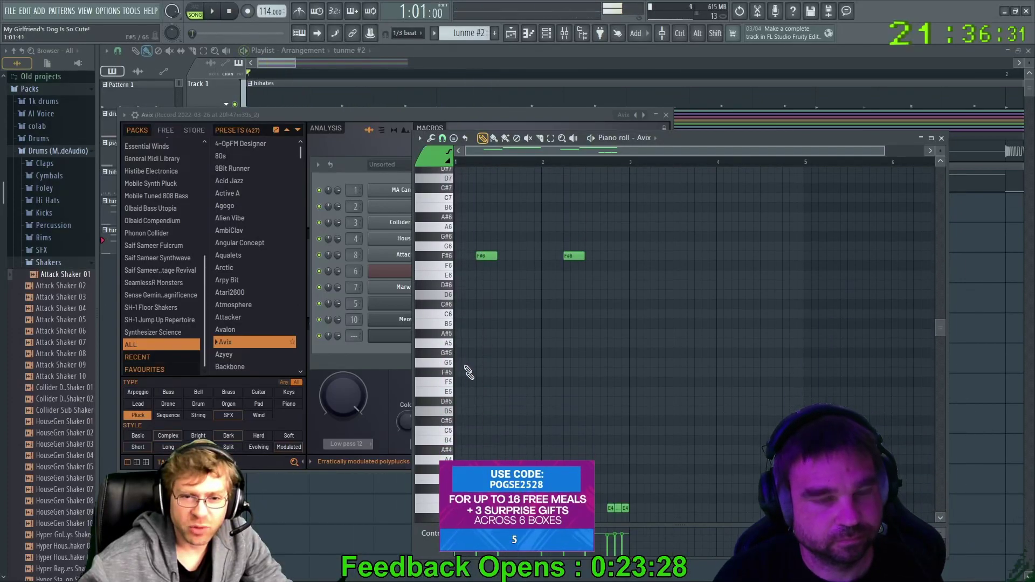
key("space")
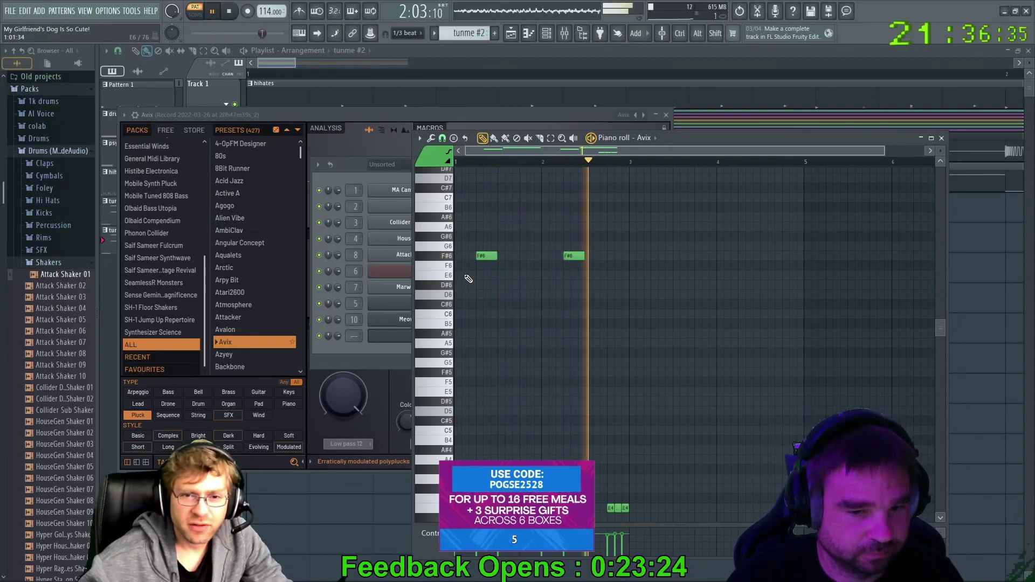
scroll(458, 424, "down", 5)
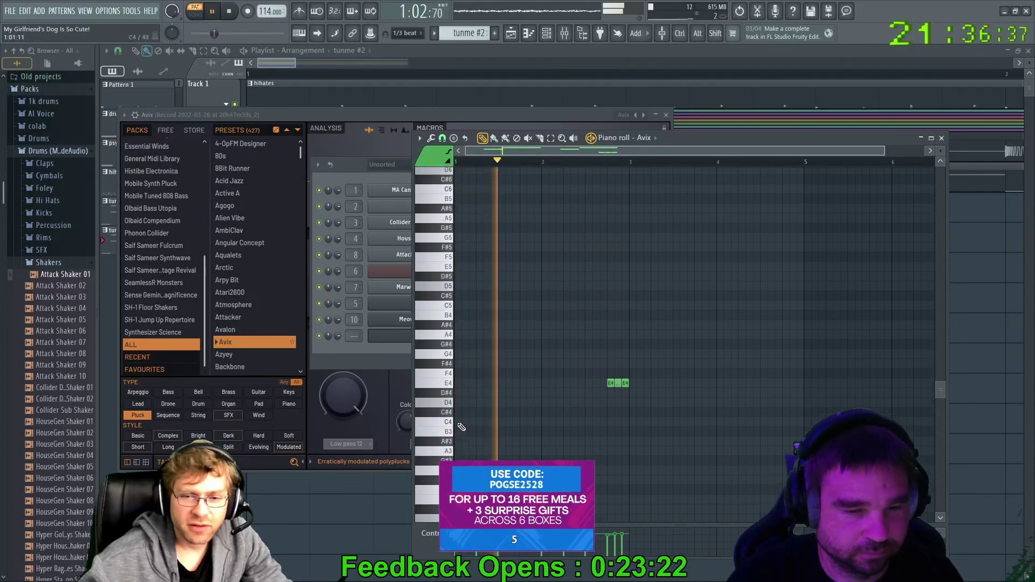
scroll(459, 431, "up", 4)
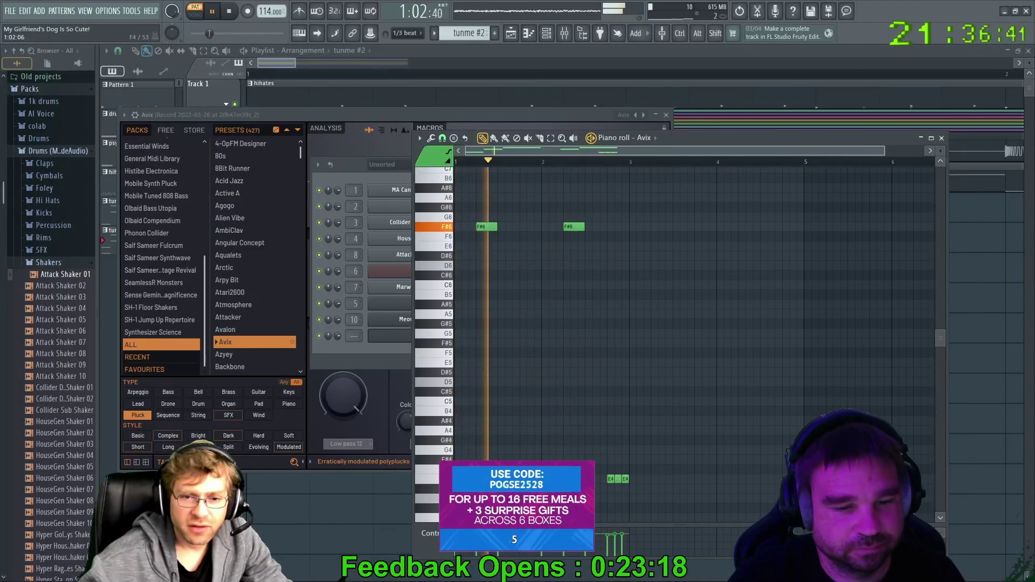
left_click(476, 458)
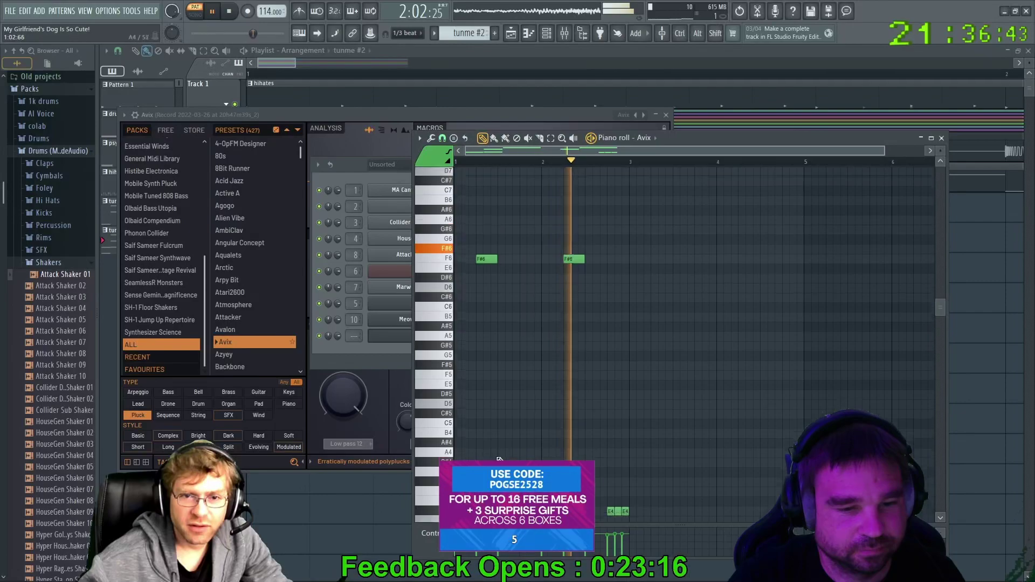
scroll(501, 426, "down", 3)
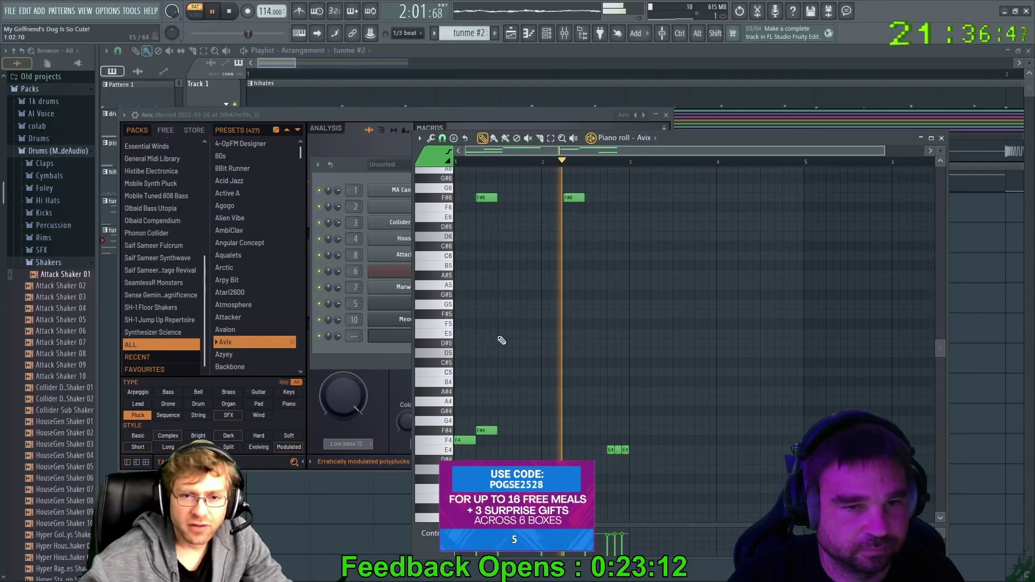
Add a short note at beat 3 of bar 1 and move it down to G4
scroll(502, 420, "up", 8)
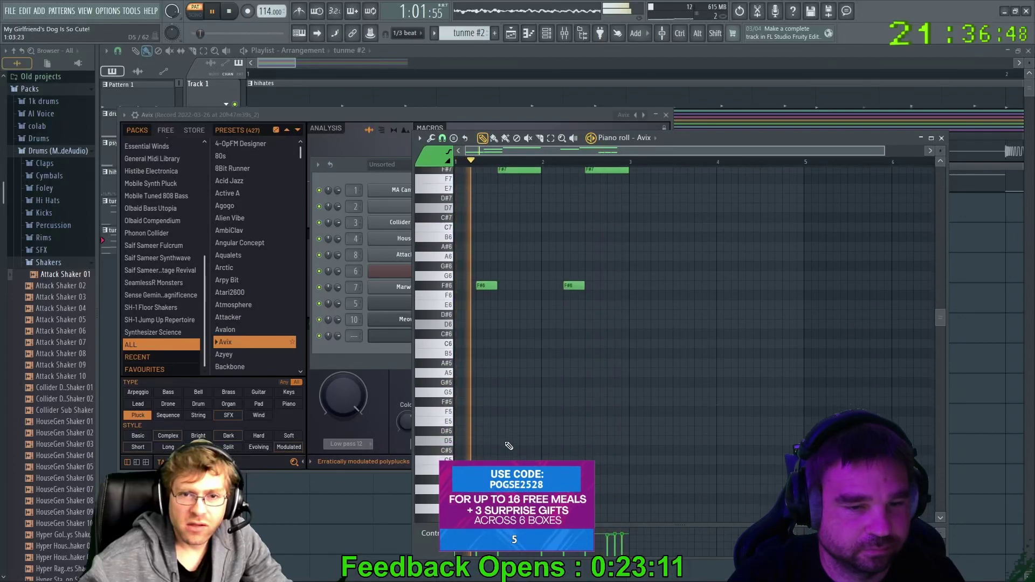
scroll(507, 443, "up", 1)
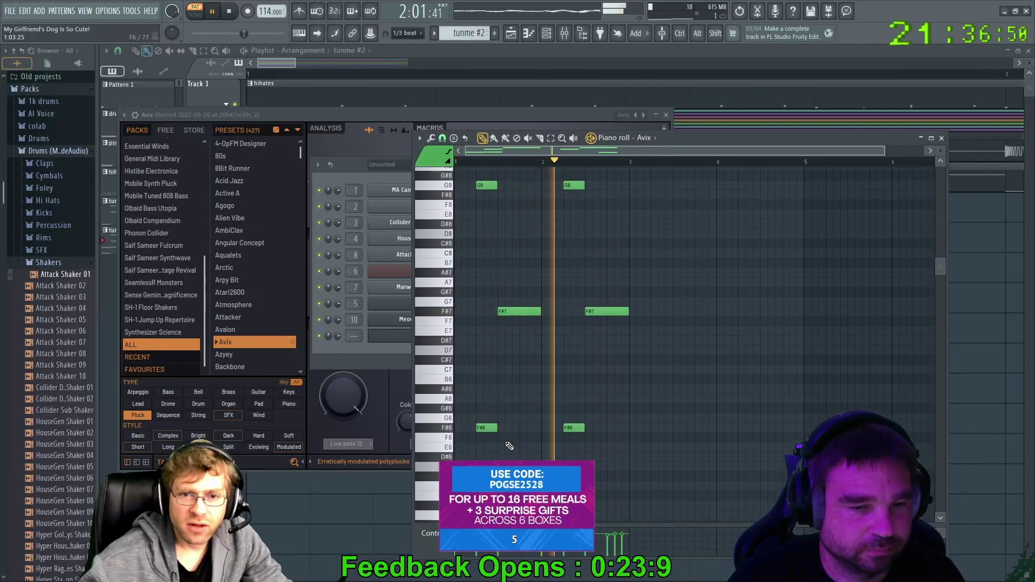
scroll(504, 377, "down", 9)
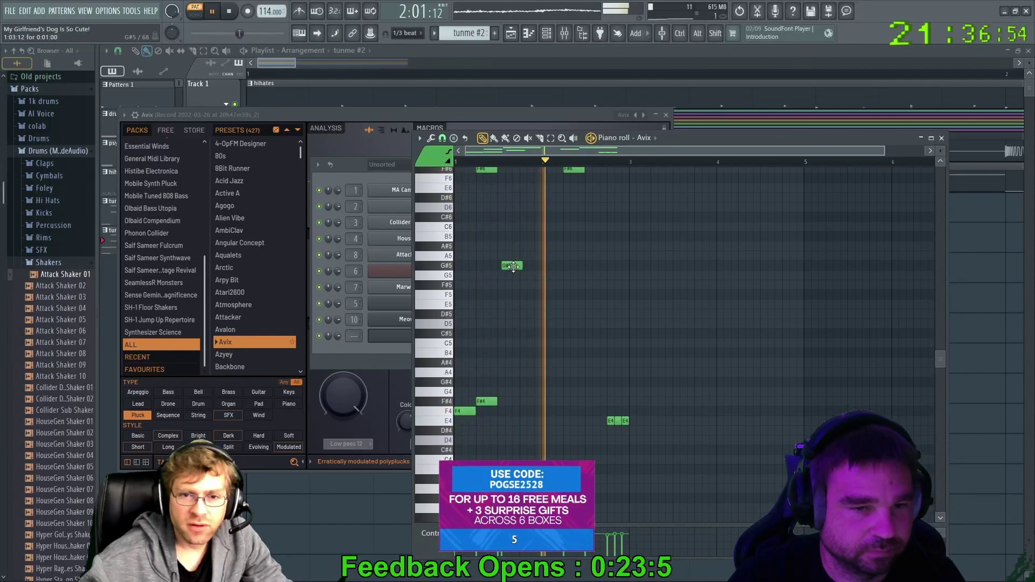
scroll(510, 264, "down", 1)
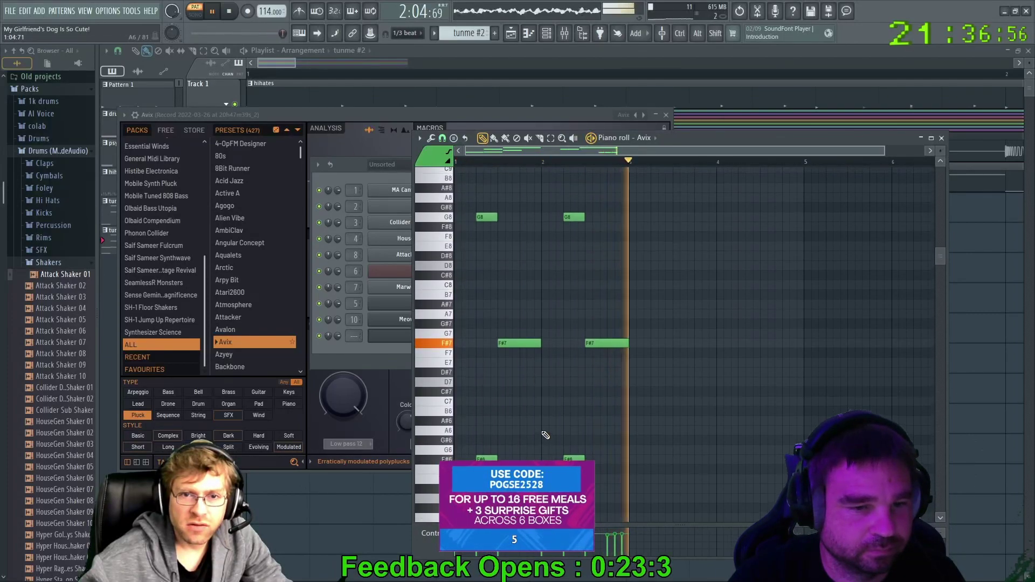
left_click_drag(507, 236, 507, 364)
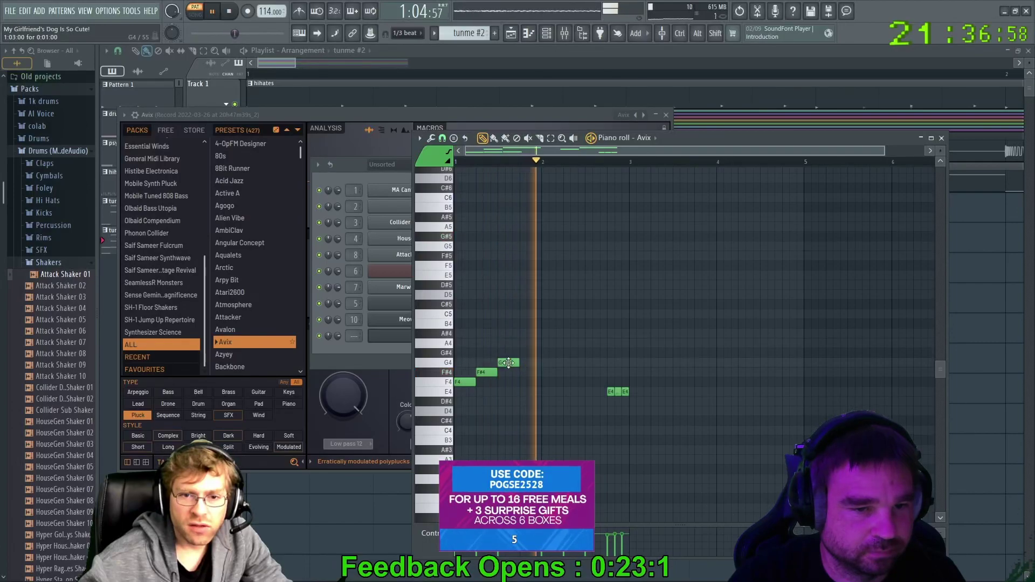
Set the notes on beats 2 and 3 of bar 1 to G4 and F#4, and extend the F#4 note to the bar's end
scroll(517, 365, "up", 10)
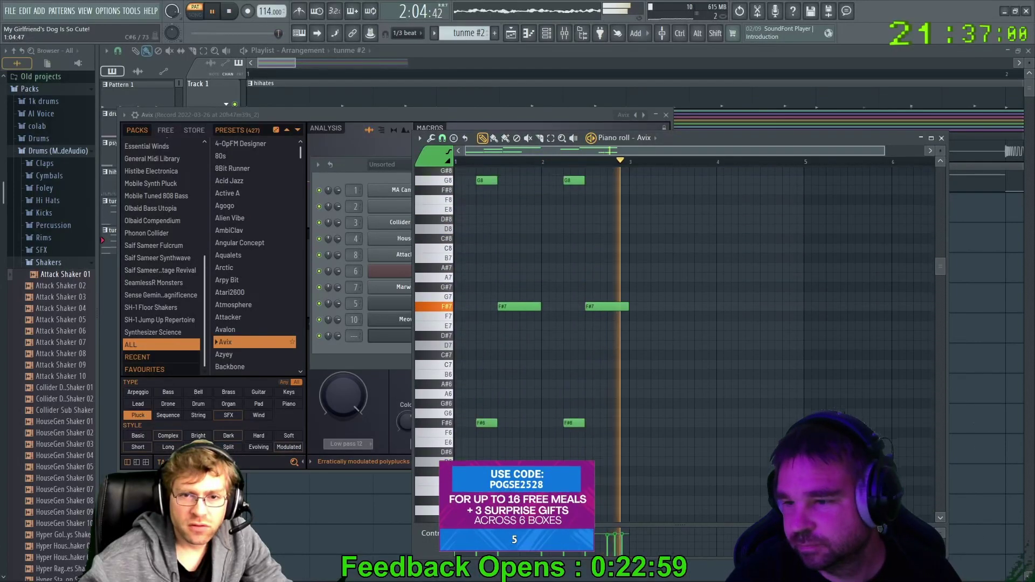
scroll(674, 323, "up", 2)
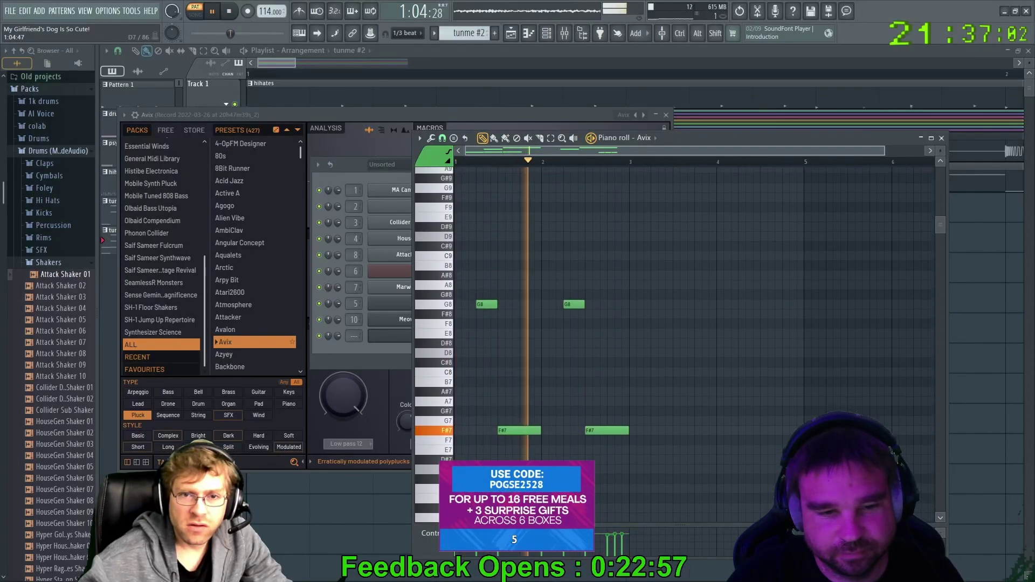
scroll(546, 449, "down", 8)
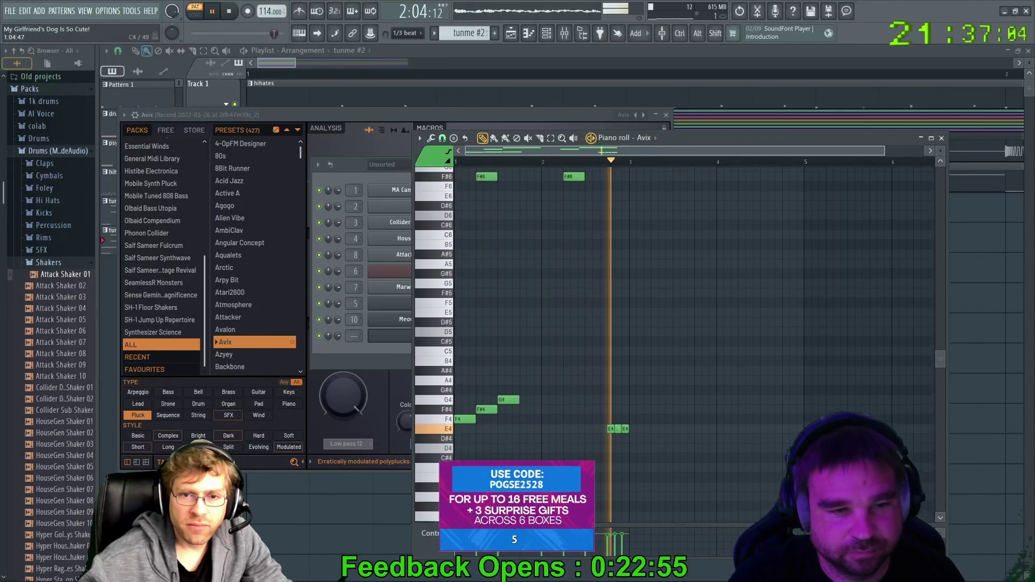
scroll(546, 449, "down", 2)
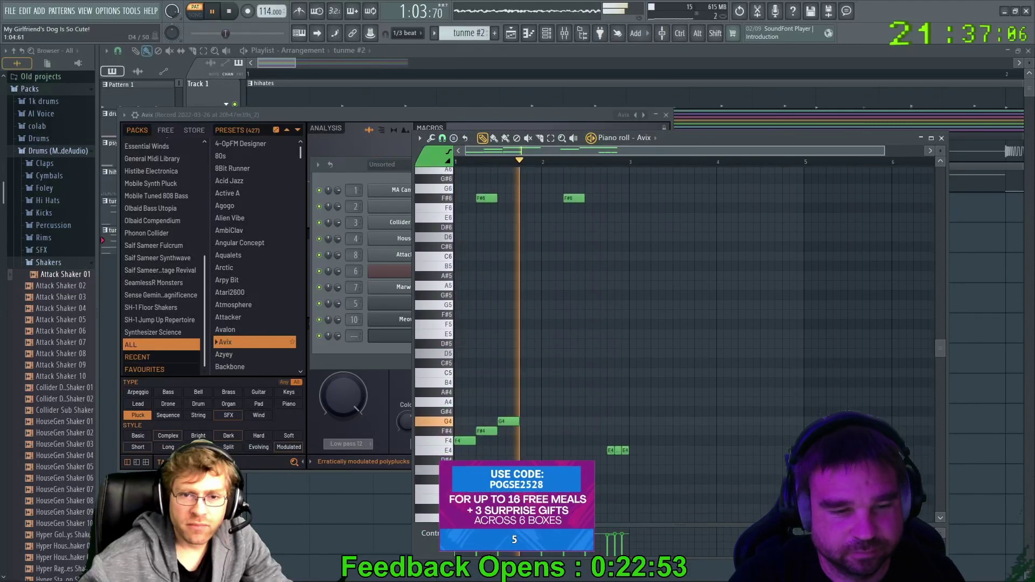
left_click_drag(509, 421, 512, 431)
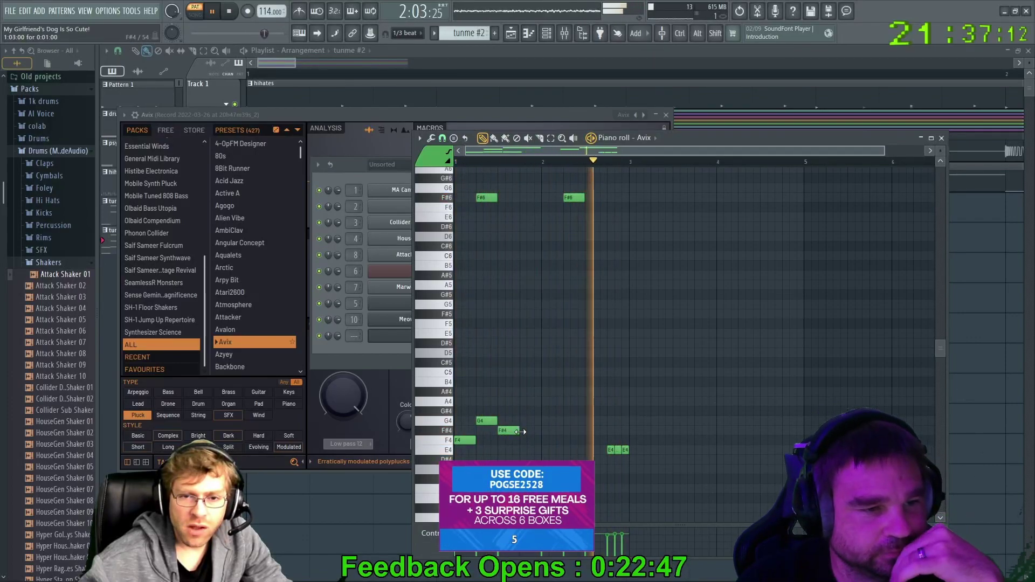
scroll(539, 442, "up", 8)
scroll(546, 447, "down", 10)
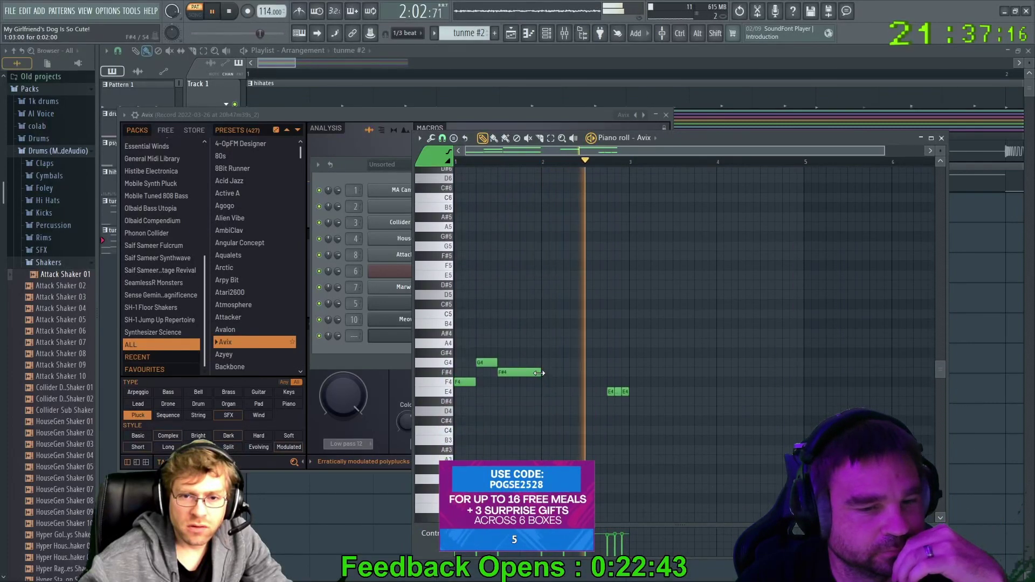
left_click_drag(504, 373, 540, 375)
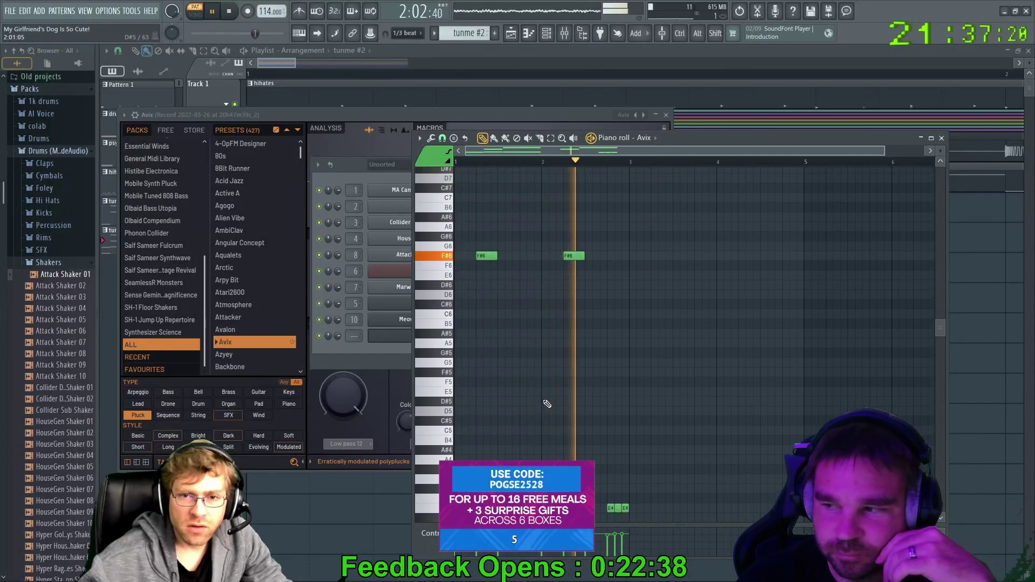
Add a one-beat F5 note at the start of bar 2, followed by G4 on beat 2 and F#4 on beat 3
scroll(547, 403, "up", 9)
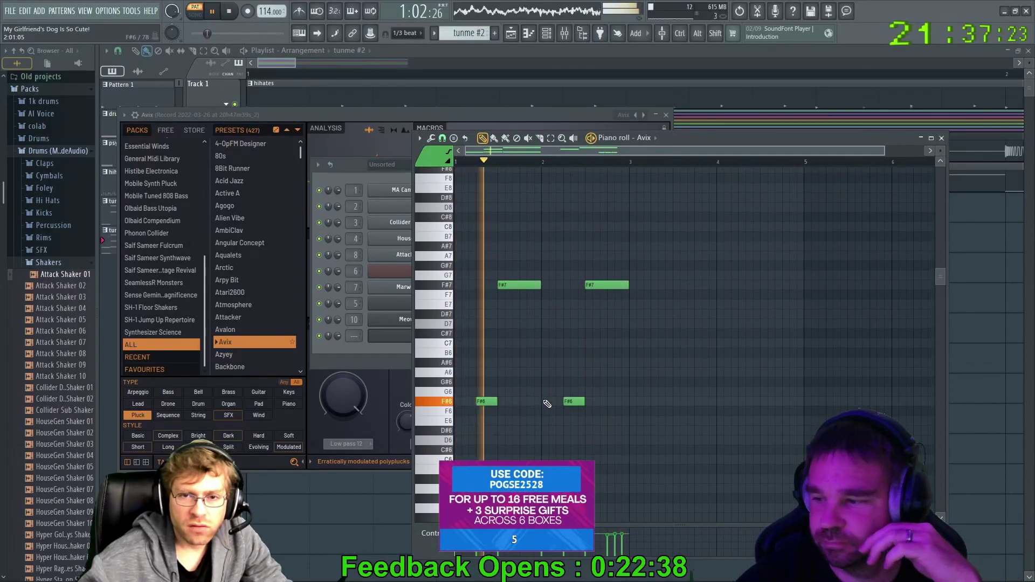
scroll(547, 404, "down", 11)
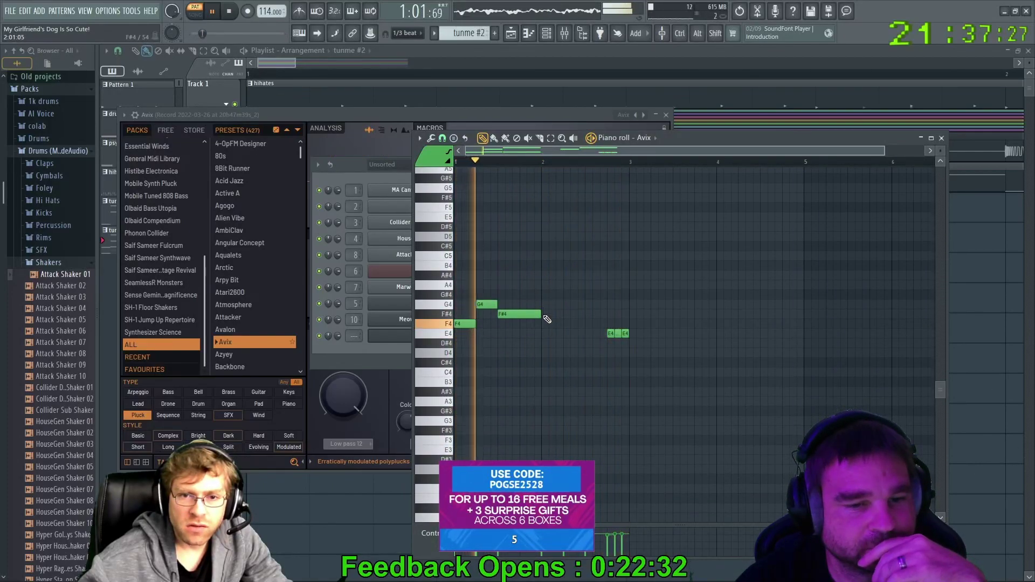
left_click(547, 211)
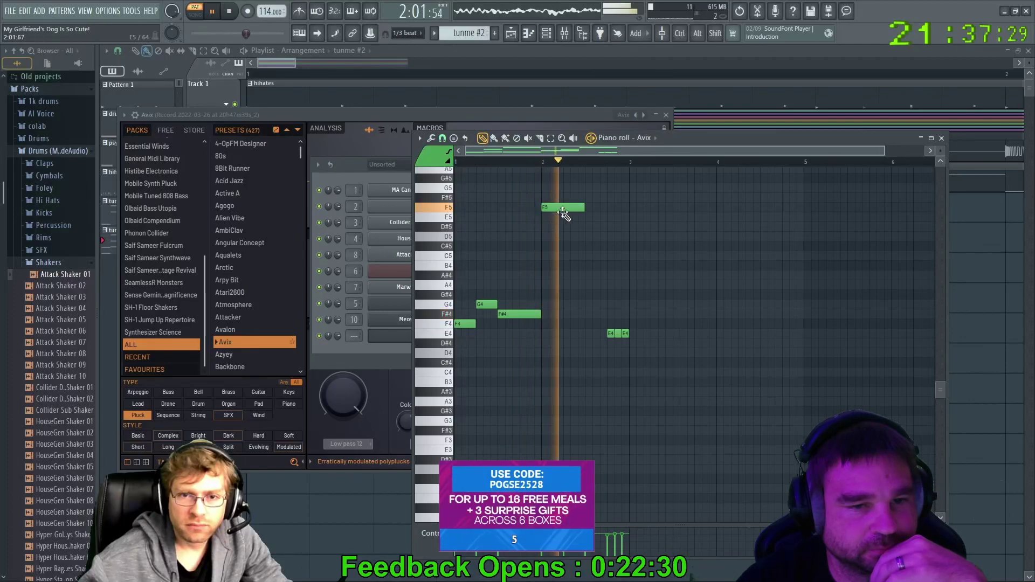
left_click_drag(582, 207, 563, 208)
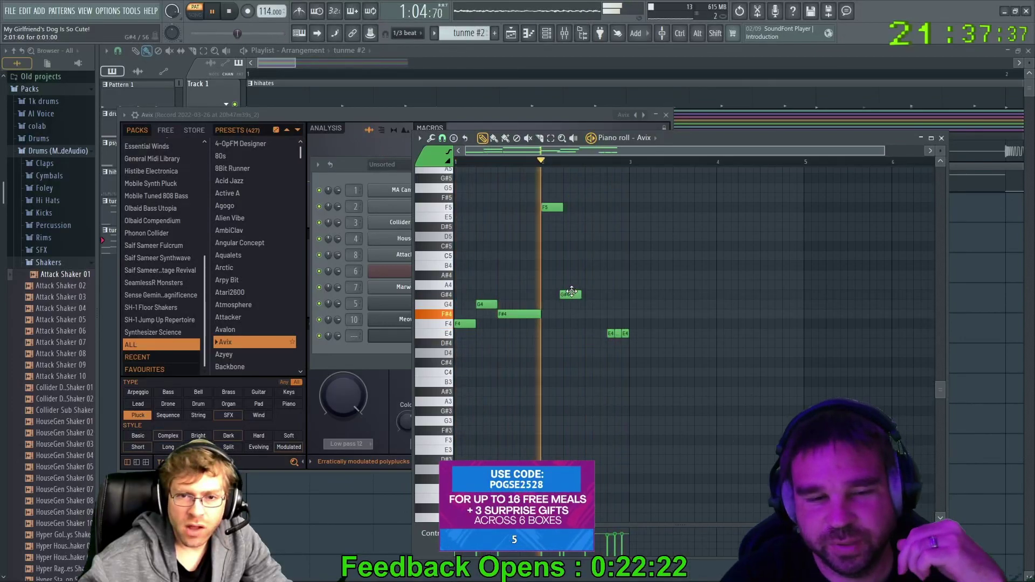
left_click(575, 304)
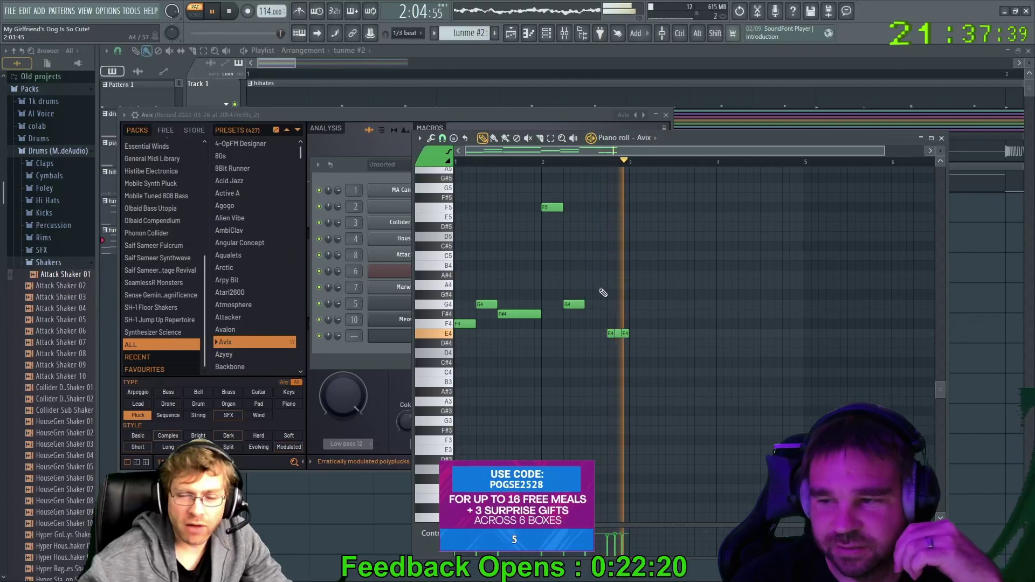
left_click(588, 315)
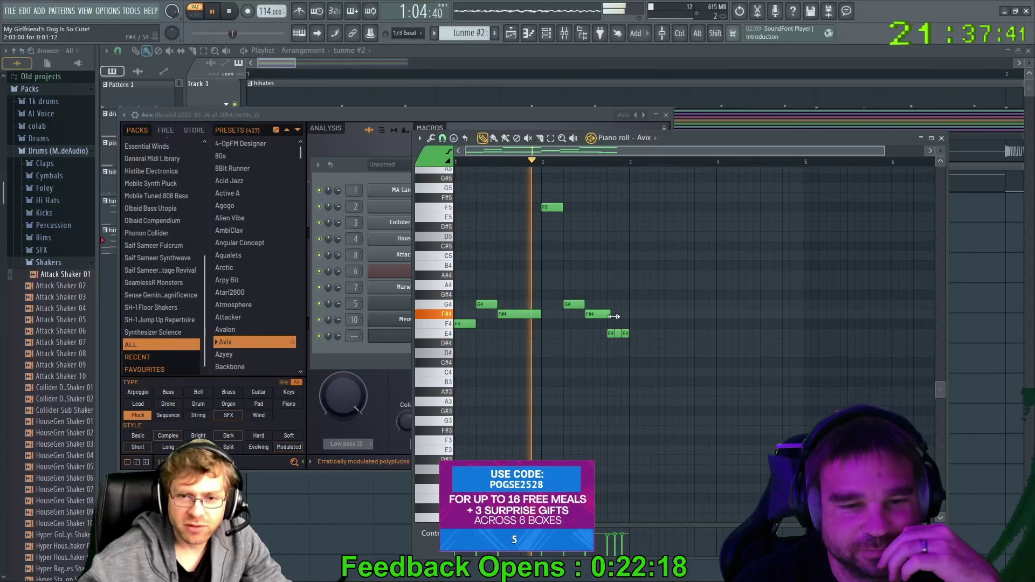
Replace the two short E4 notes in bar 2 with one E4 on beat 4 and trim the preceding F#4 to one beat
right_click(611, 335)
right_click(624, 335)
left_click_drag(628, 315, 607, 314)
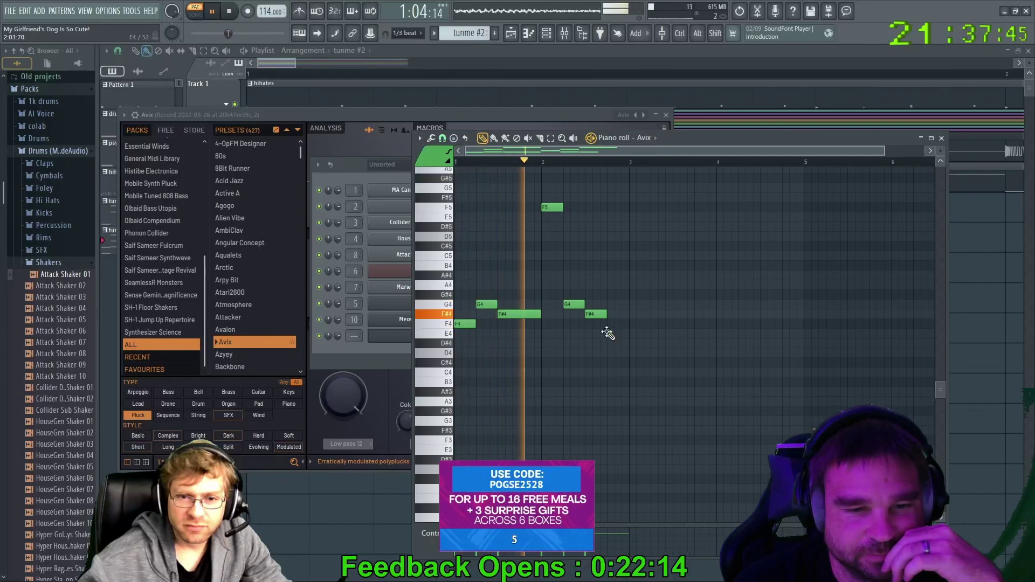
Delete the old high F#6 and F#7 notes from both bars of the melody
scroll(593, 345, "up", 8)
right_click(492, 370)
right_click(519, 255)
right_click(573, 372)
right_click(611, 256)
scroll(638, 448, "down", 3)
scroll(639, 447, "down", 10)
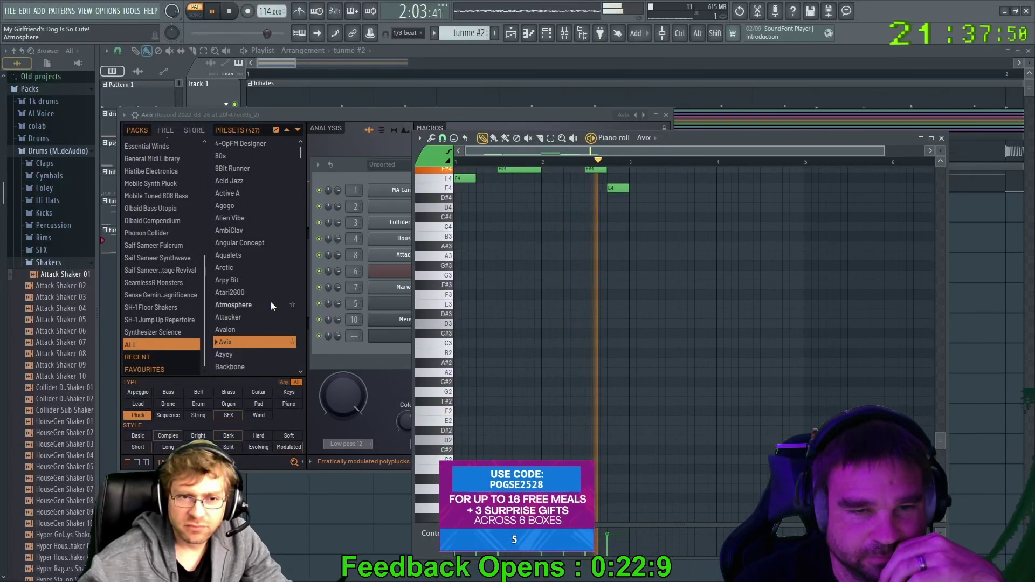
scroll(531, 442, "down", 5)
scroll(531, 441, "up", 12)
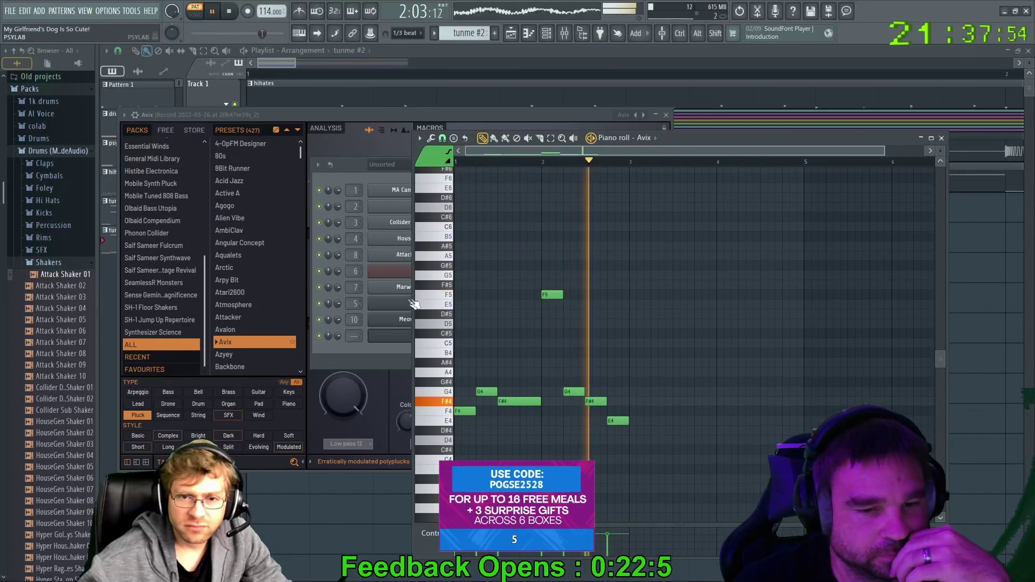
Load the Atmosphere preset in FLEX and lower the F5 note at the start of bar 2 to F4
left_click(241, 305)
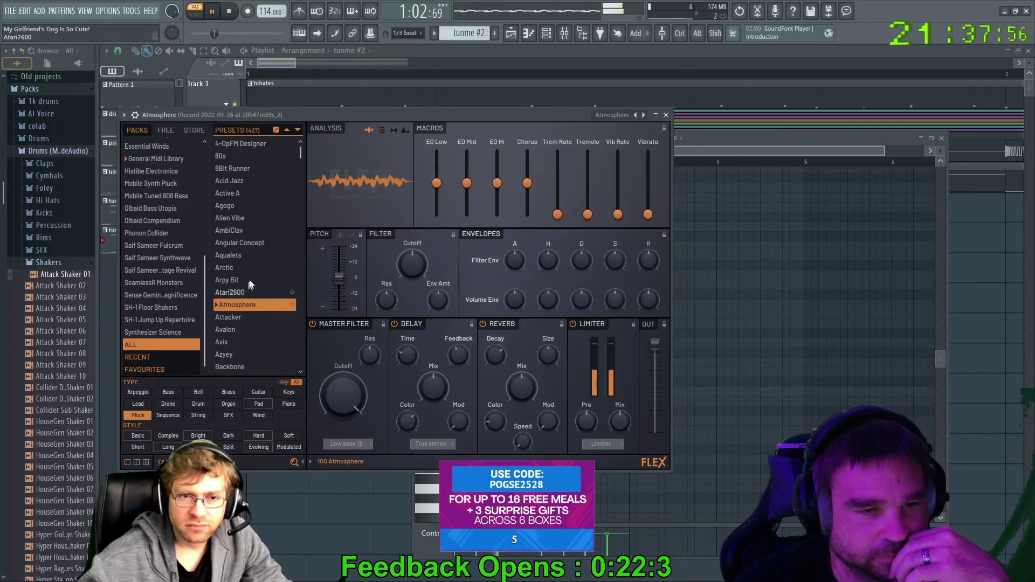
left_click(747, 140)
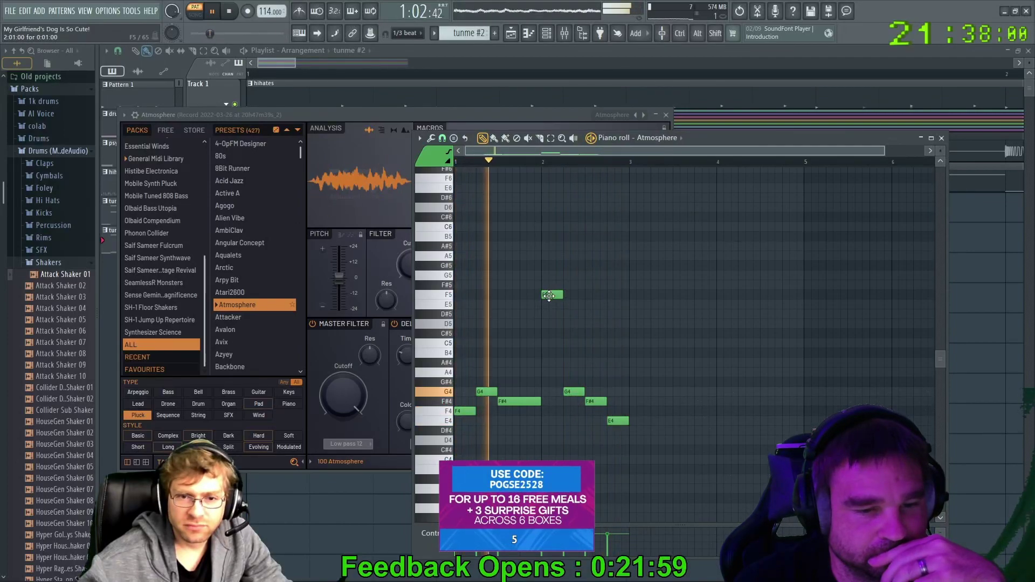
left_click_drag(549, 296, 552, 412)
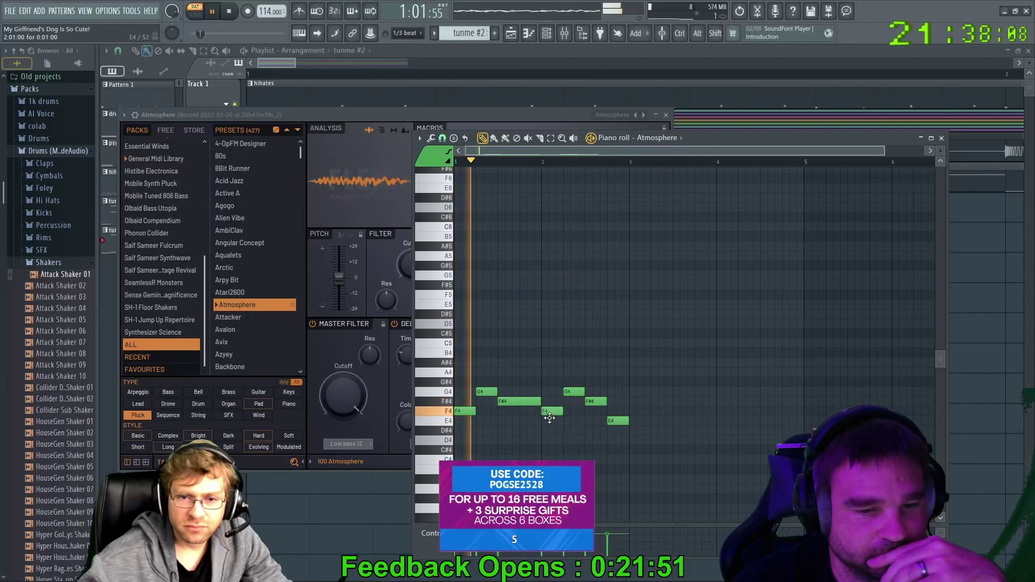
Delete the two remaining G8 notes in bars 1 and 2
scroll(604, 315, "up", 10)
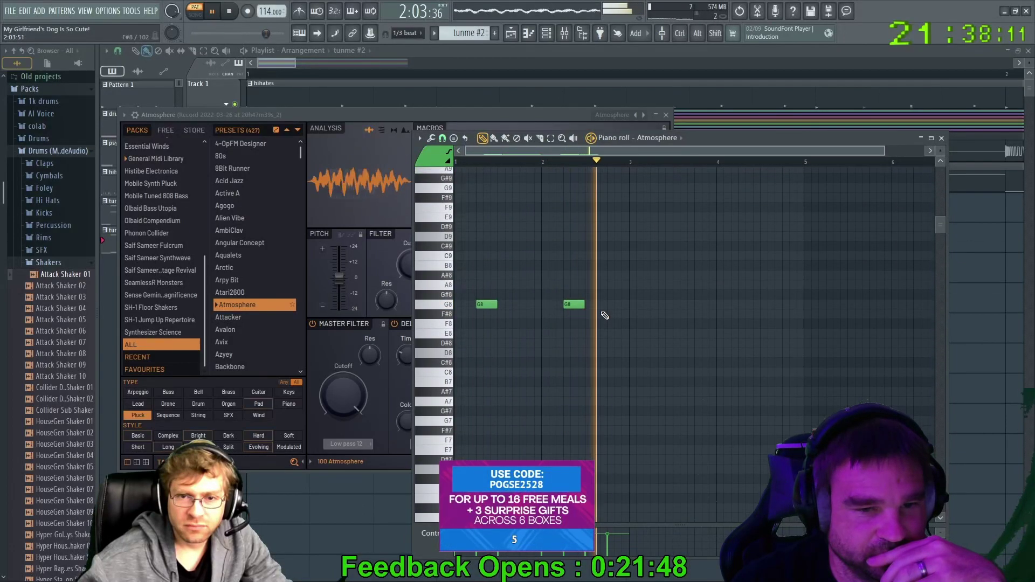
right_click(486, 305)
right_click(575, 305)
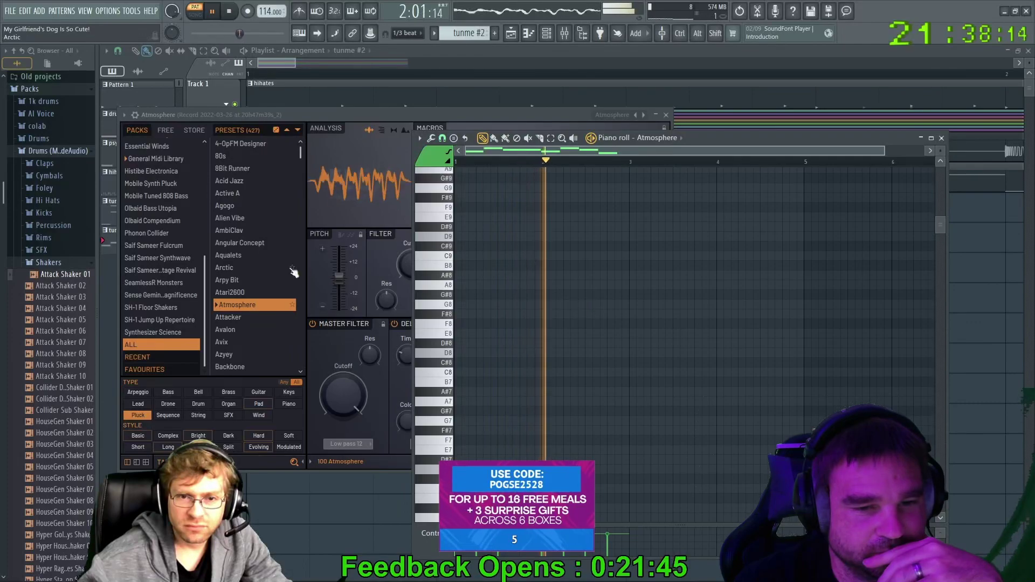
Audition the Atari2600, Beach Pluck and Bell Array presets in FLEX, and load Biker Behind
left_click(255, 291)
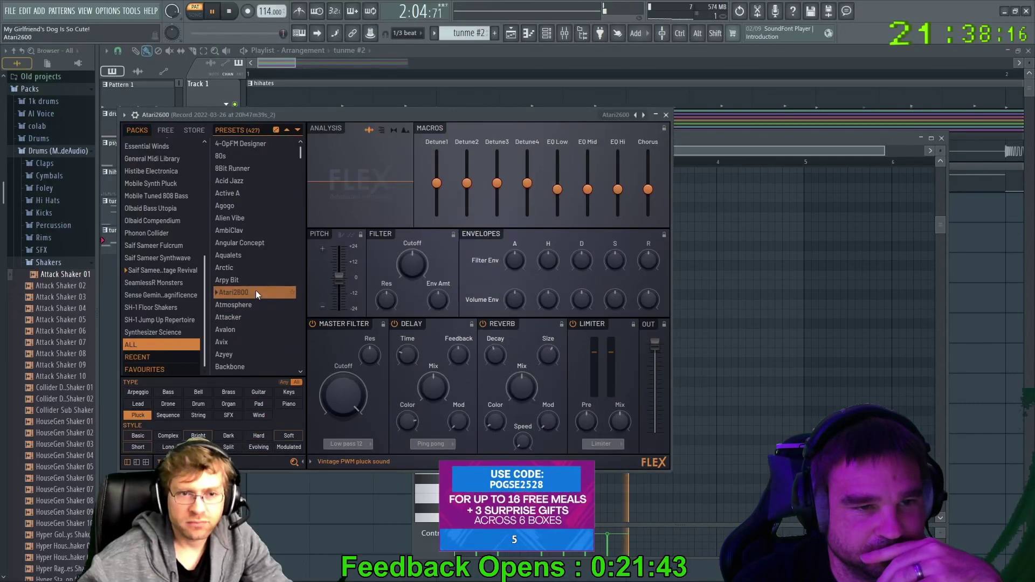
scroll(245, 268, "down", 4)
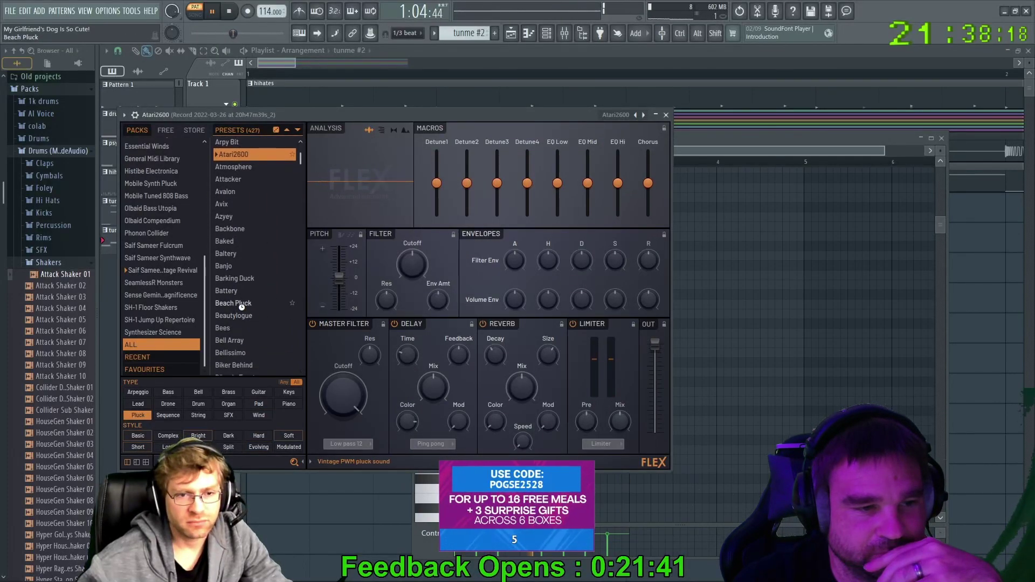
left_click(242, 304)
left_click(235, 339)
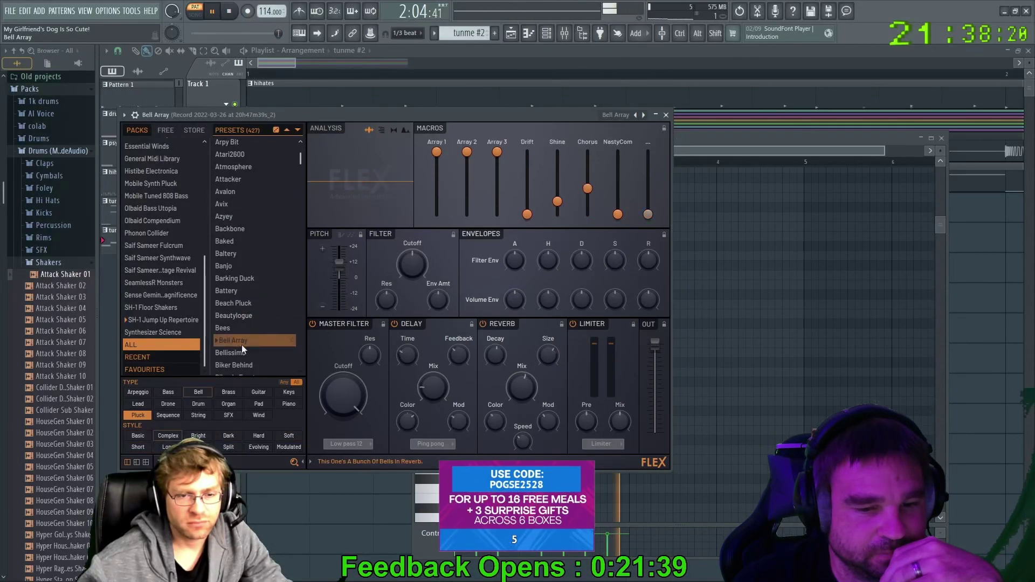
scroll(269, 365, "down", 2)
left_click(232, 296)
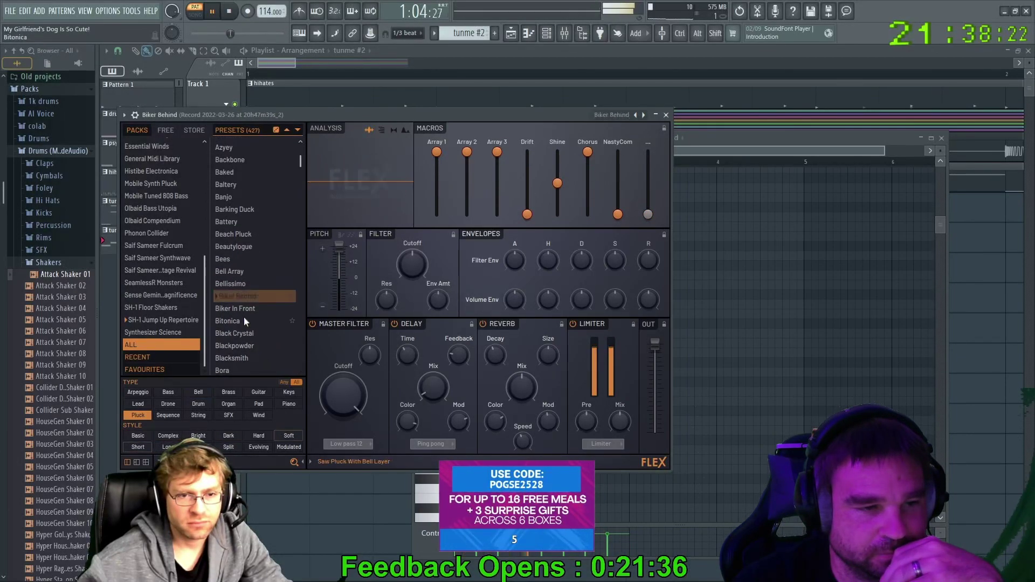
Place a tunme #2 clip on Track 11 and a tunme clip on Track 10 of the playlist, both starting at bar 5
left_click(706, 89)
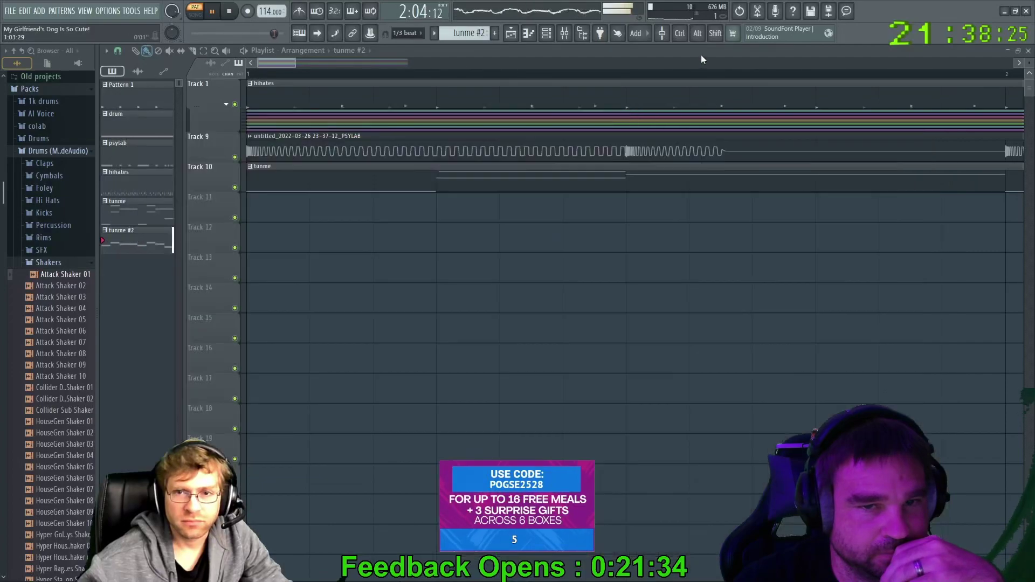
left_click_drag(293, 64, 538, 63)
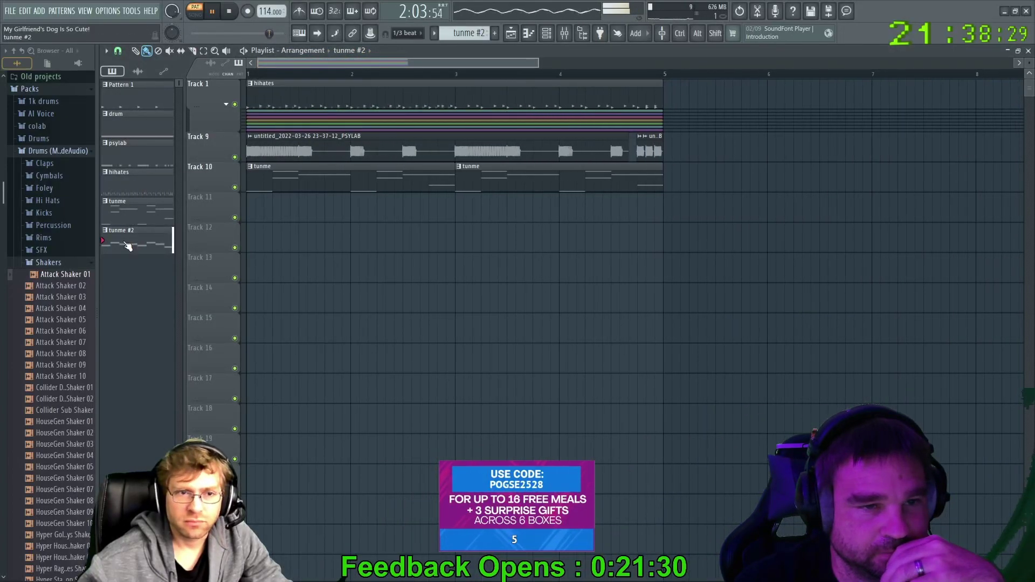
left_click_drag(464, 213, 727, 207)
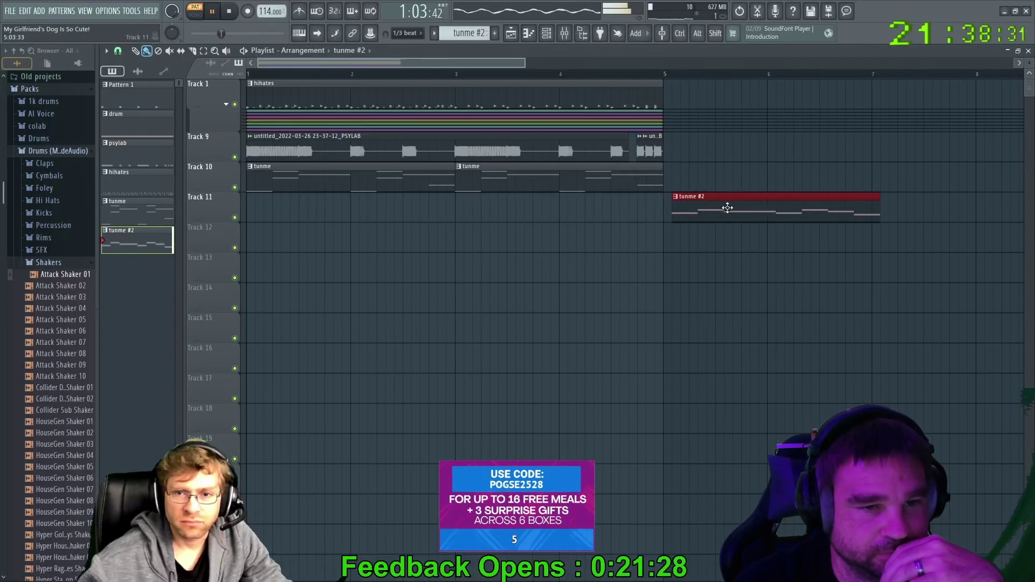
left_click_drag(98, 208, 100, 208)
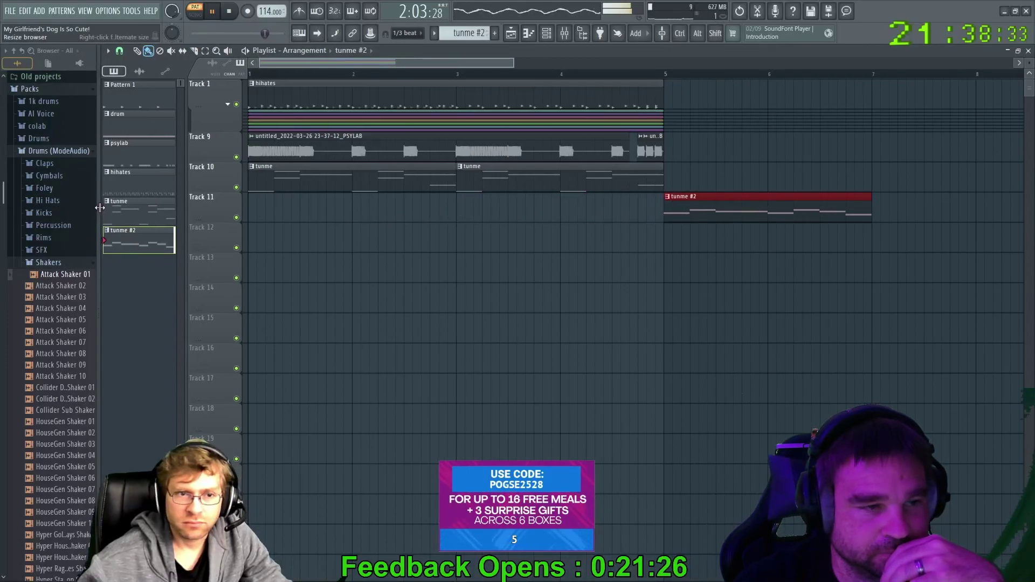
left_click(677, 183)
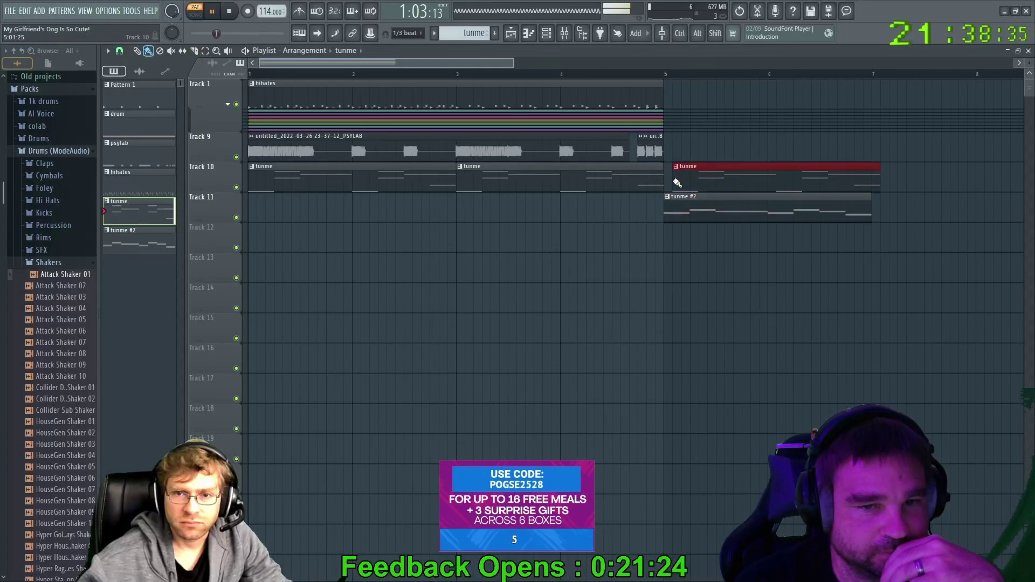
Switch playback to song mode and play the arrangement from bar 5 to hear the two tunme clips together
key("l")
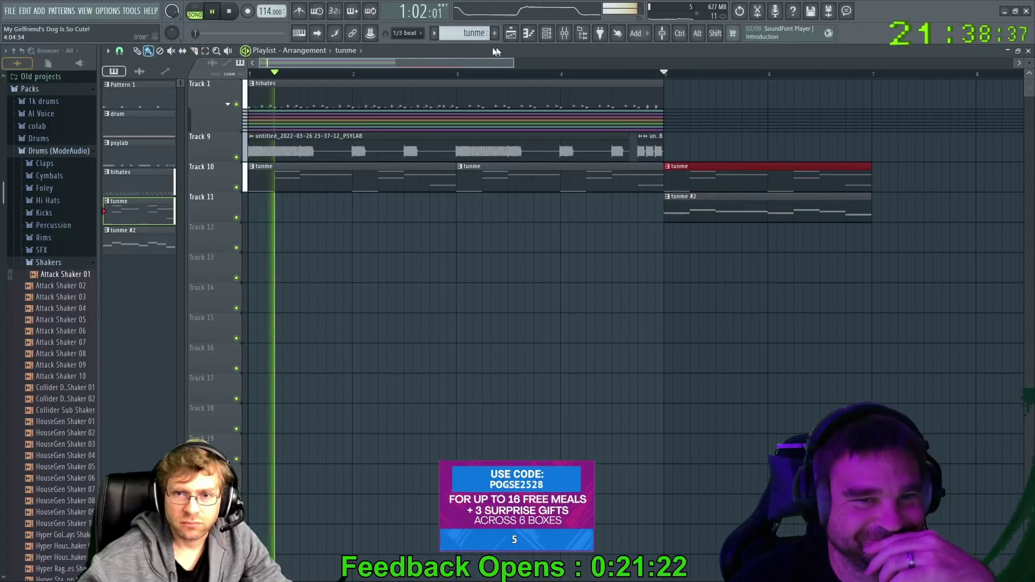
key("space")
key("space")
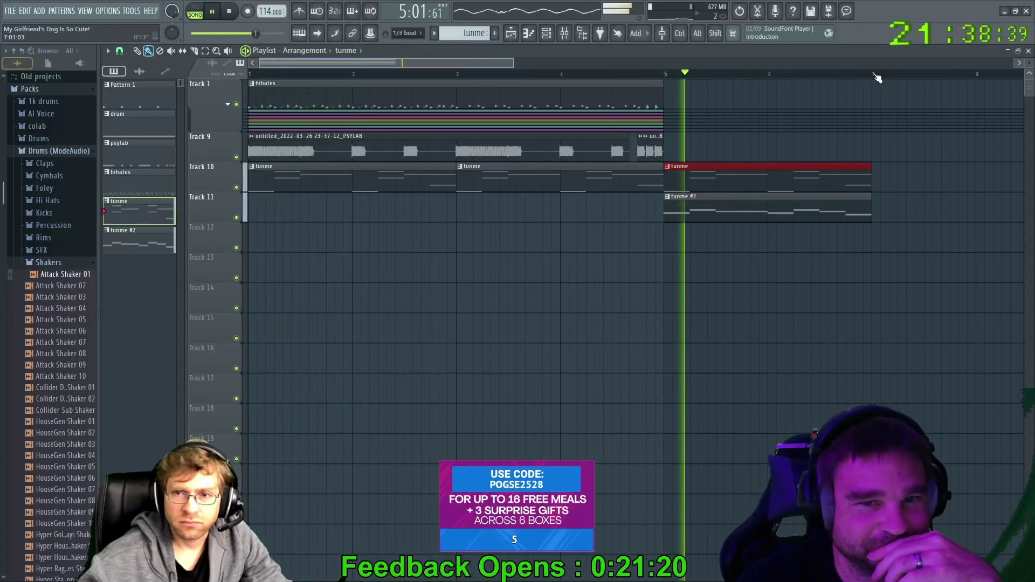
key("space")
key("space")
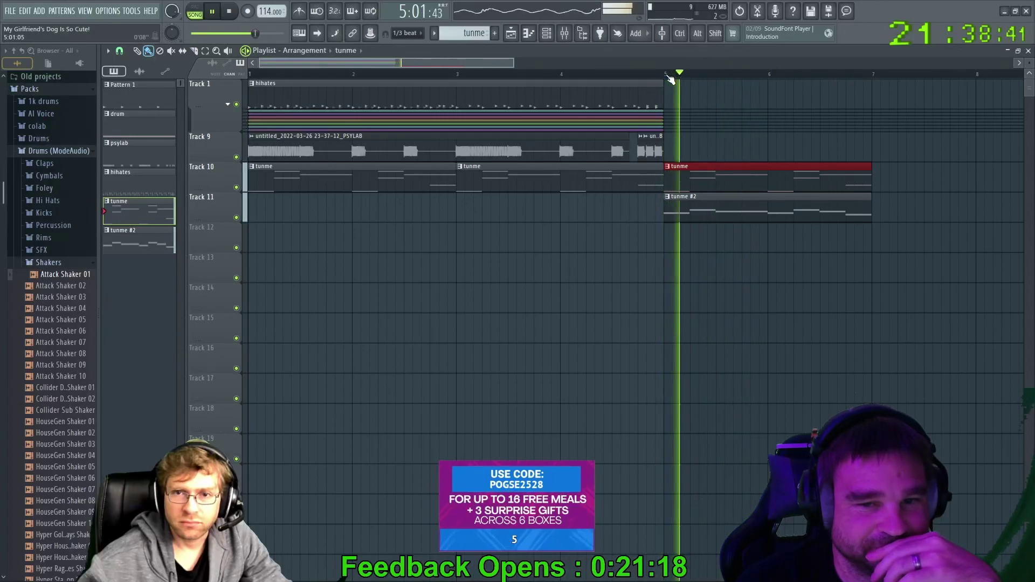
Open the Meow - SynthEdit notes of the tunme pattern in the piano roll
left_click(547, 34)
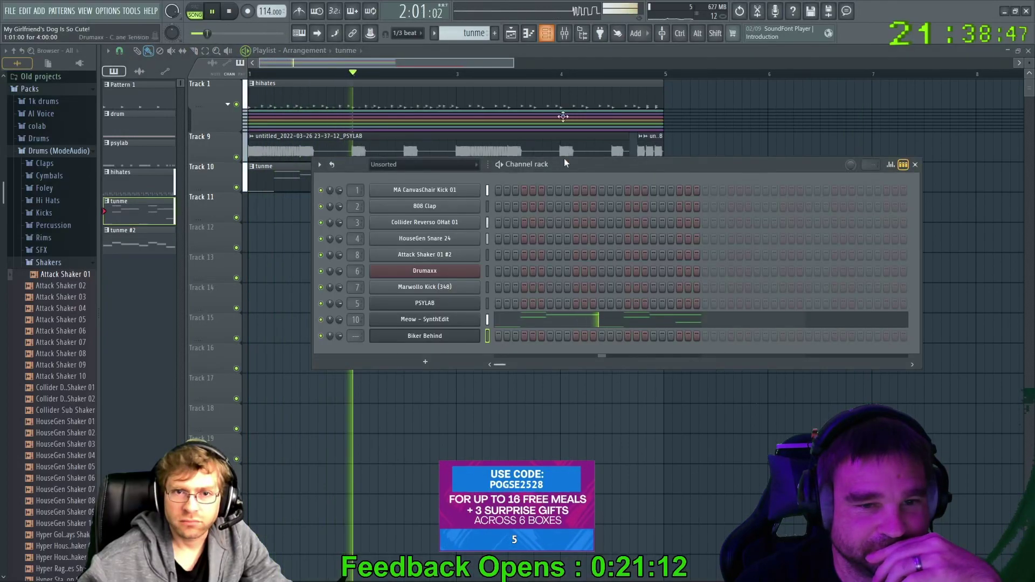
right_click(480, 321)
left_click(502, 319)
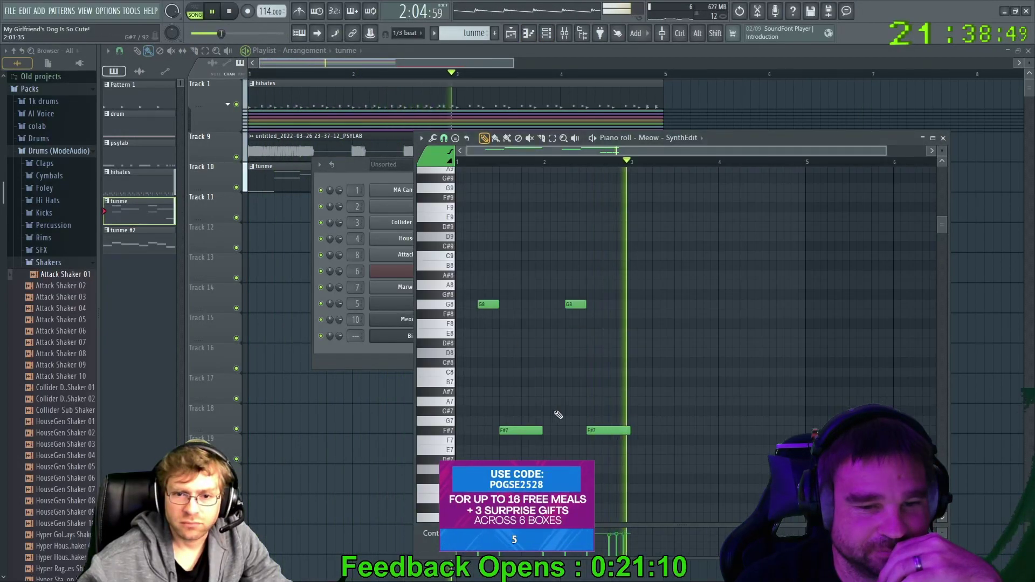
Check the lower Meow - SynthEdit notes of the tunme pattern, close the piano roll and stop playback
scroll(622, 415, "down", 1)
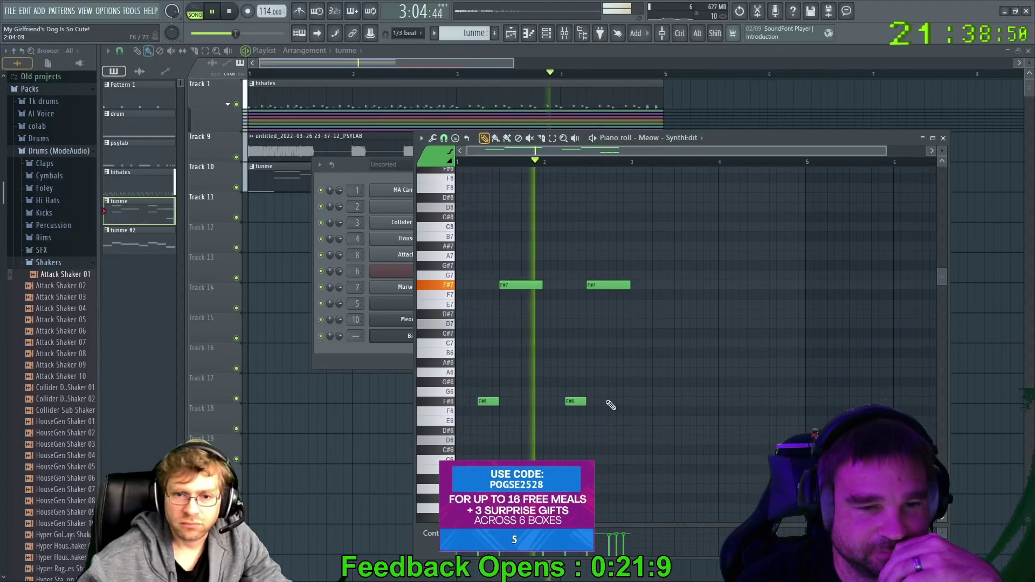
left_click(945, 139)
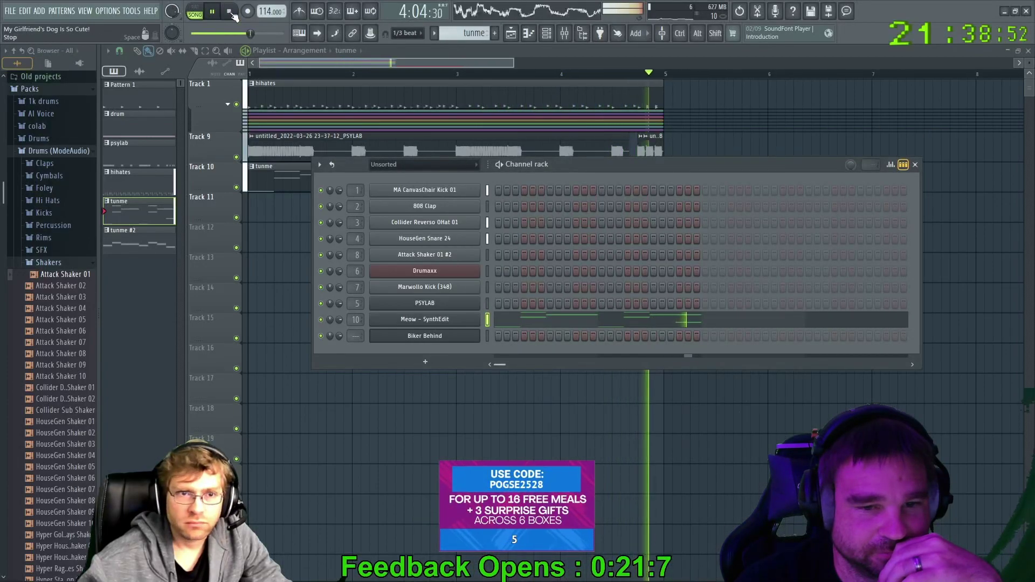
key("space")
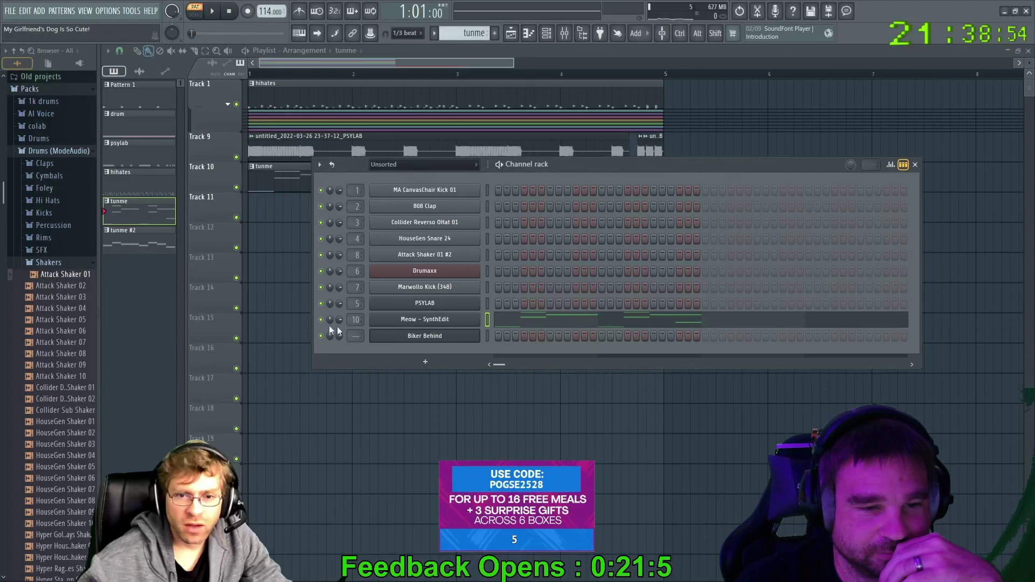
Play the tunme #2 pattern and review its Biker Behind notes in the piano roll through the final E4
key("F6")
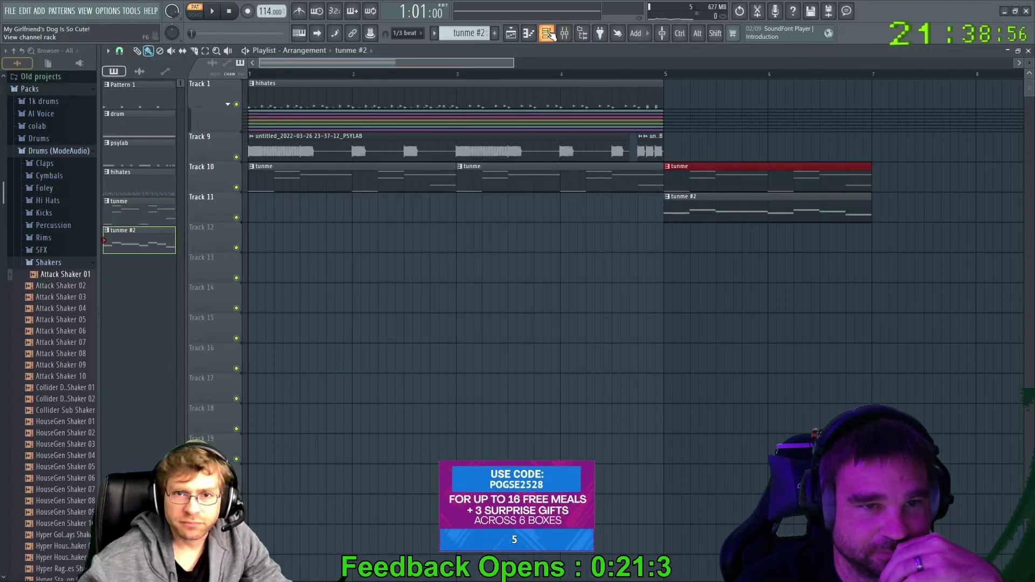
left_click(549, 33)
key("space")
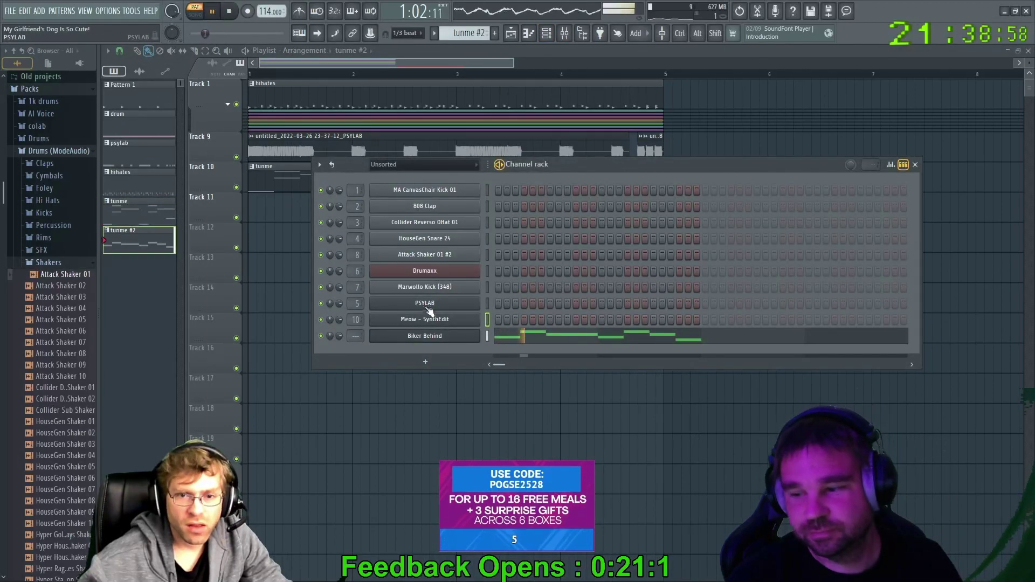
right_click(429, 336)
scroll(473, 338, "down", 6)
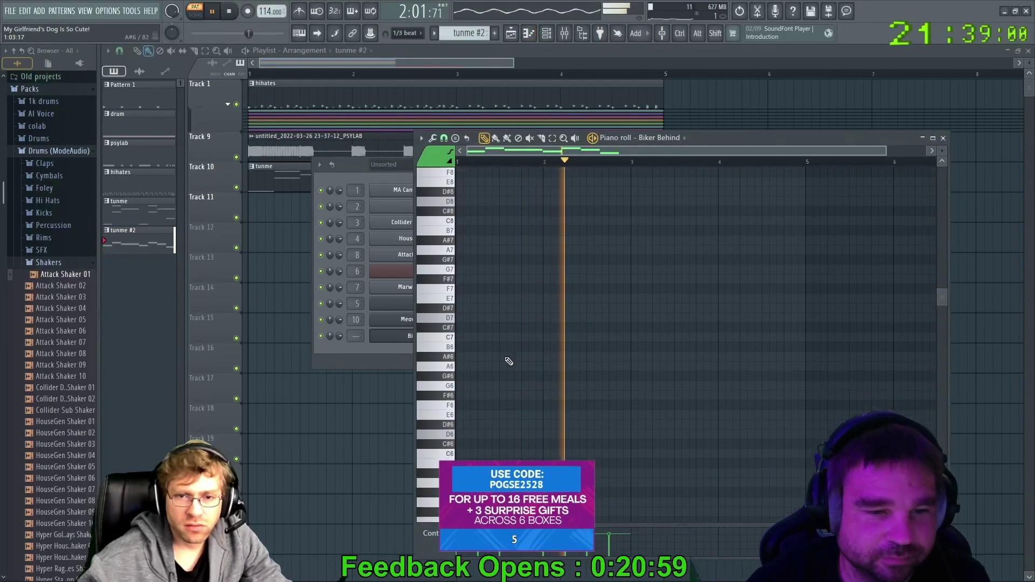
left_click_drag(630, 330, 621, 332)
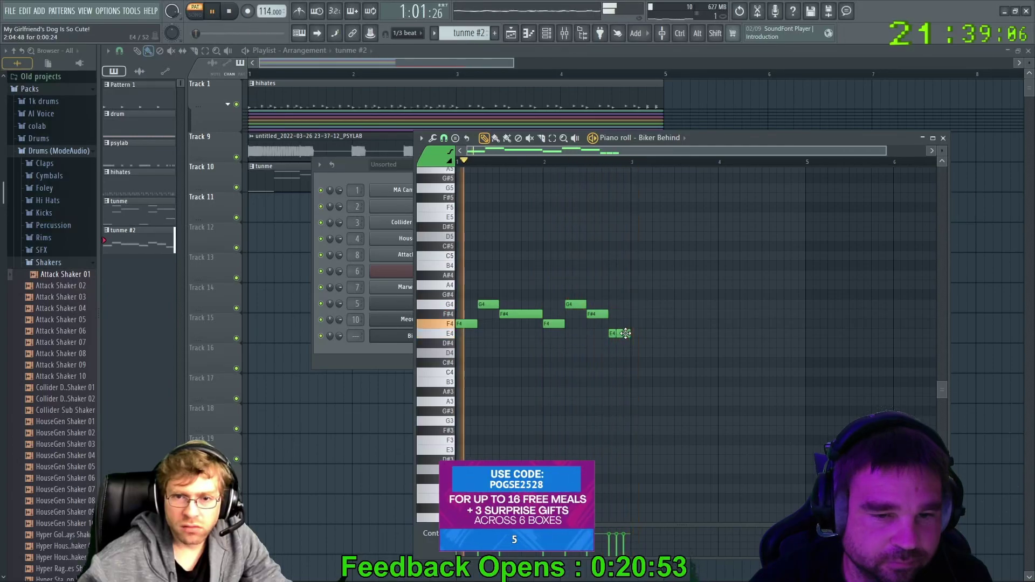
left_click(923, 138)
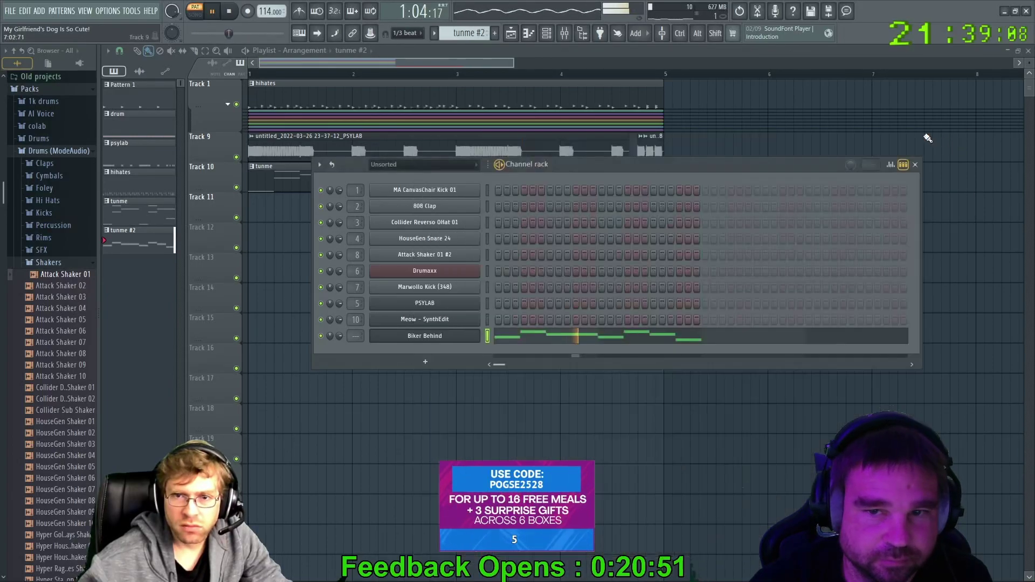
Audition the Bell Array, Banjo and Bees pluck presets in FLEX on the Biker Behind channel and browse further presets
left_click(440, 337)
left_click(238, 344)
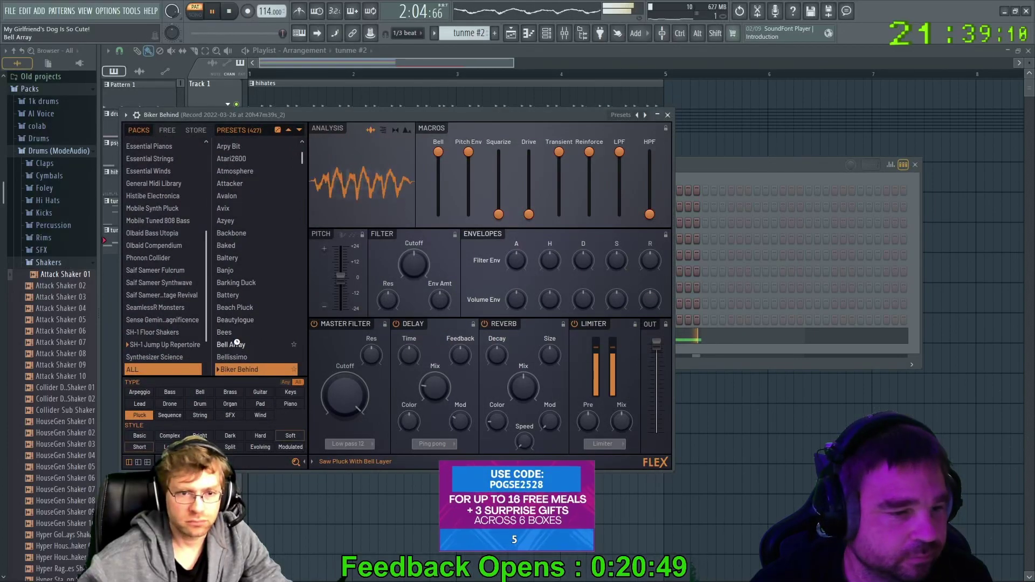
left_click(224, 271)
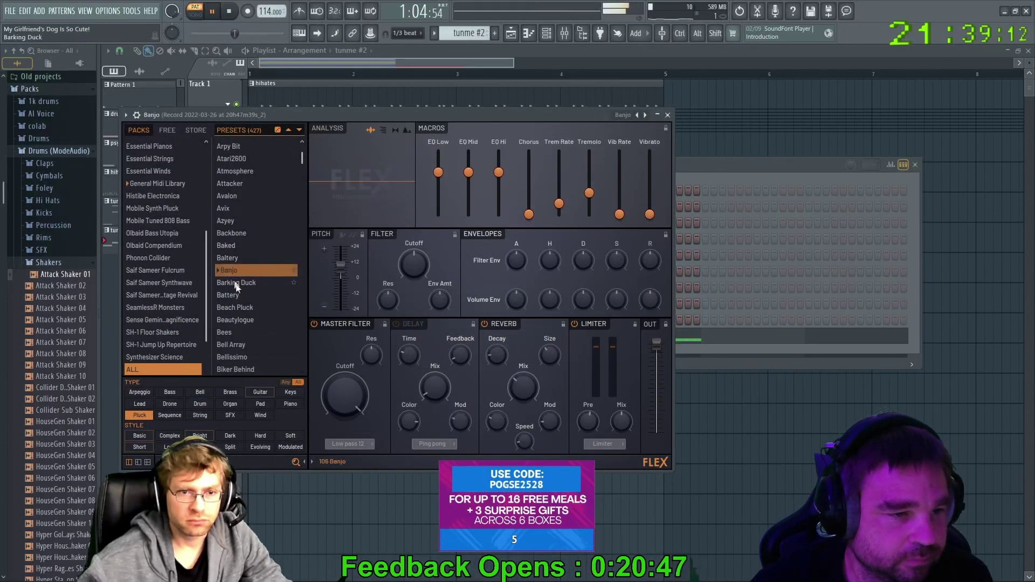
scroll(267, 341, "down", 5)
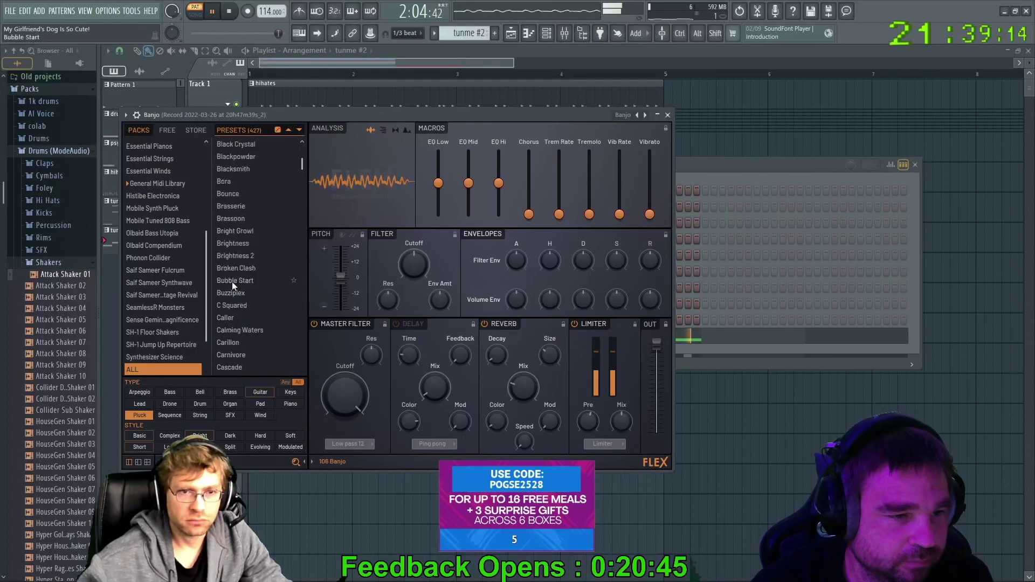
left_click(226, 193)
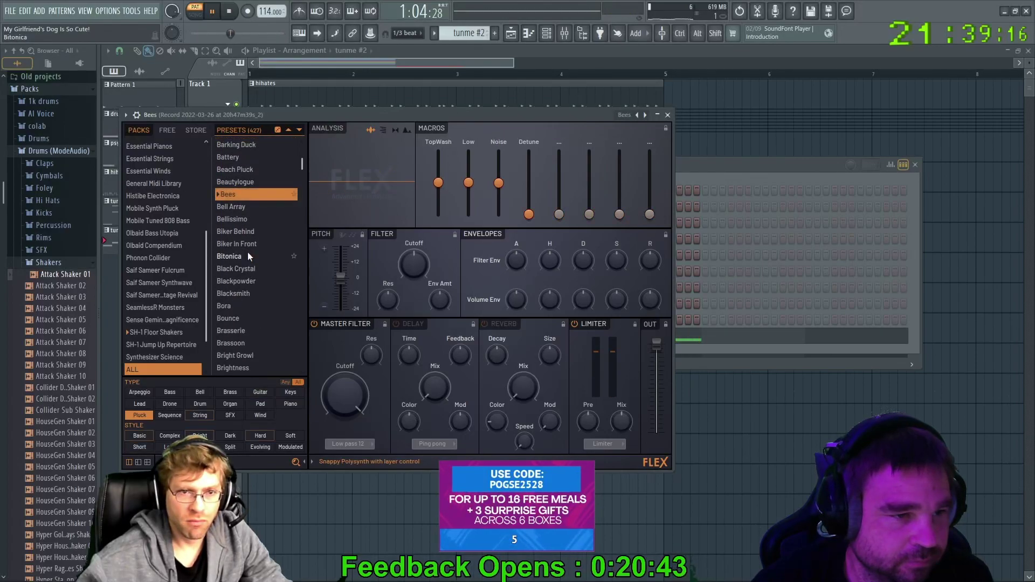
scroll(245, 340, "down", 10)
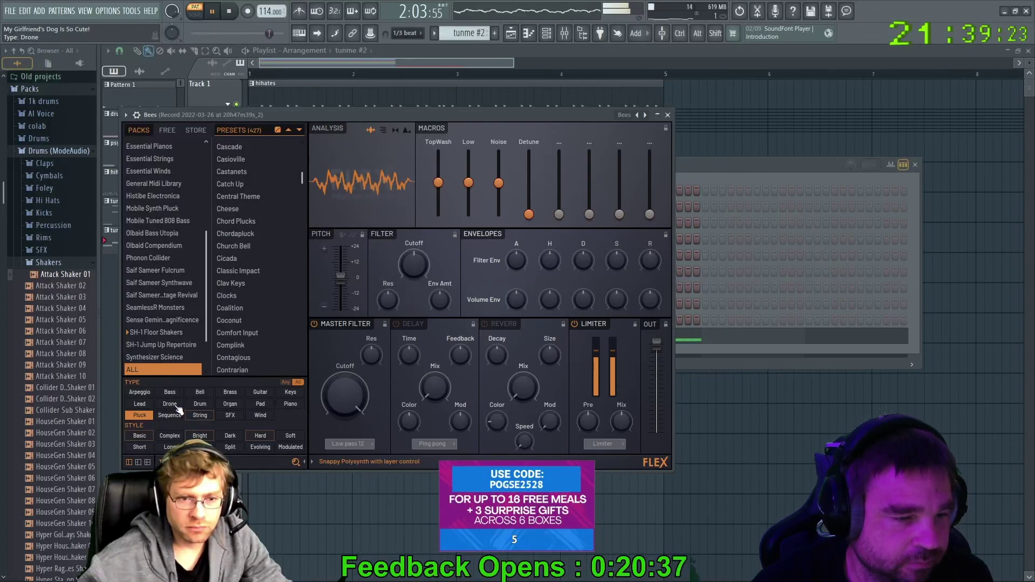
Clear the Pluck filter and audition Battery, BB FlatWound Tough, Bella and Between Voices, plus Clarinets Staccato from the Wind type
left_click(139, 415)
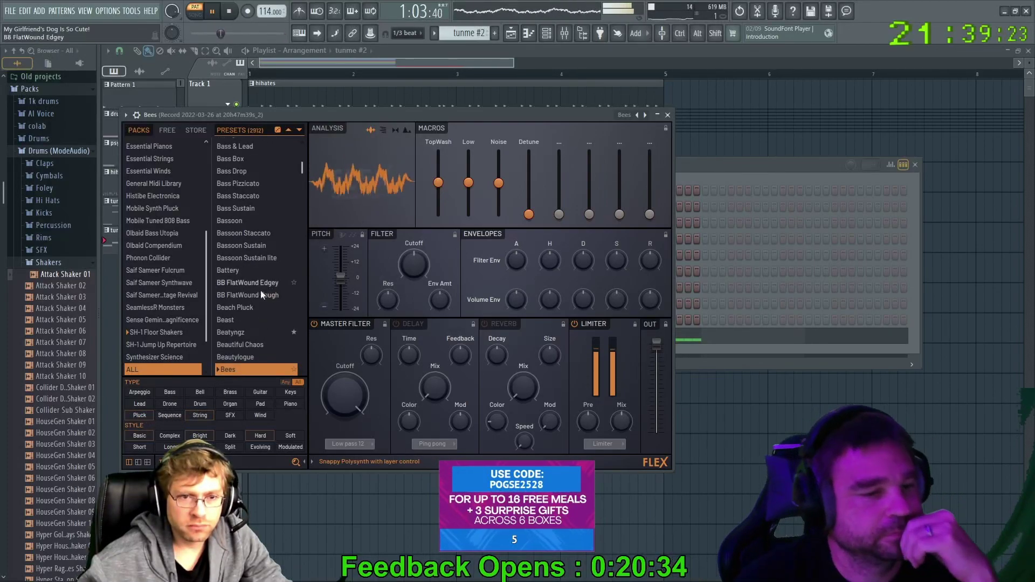
left_click(237, 271)
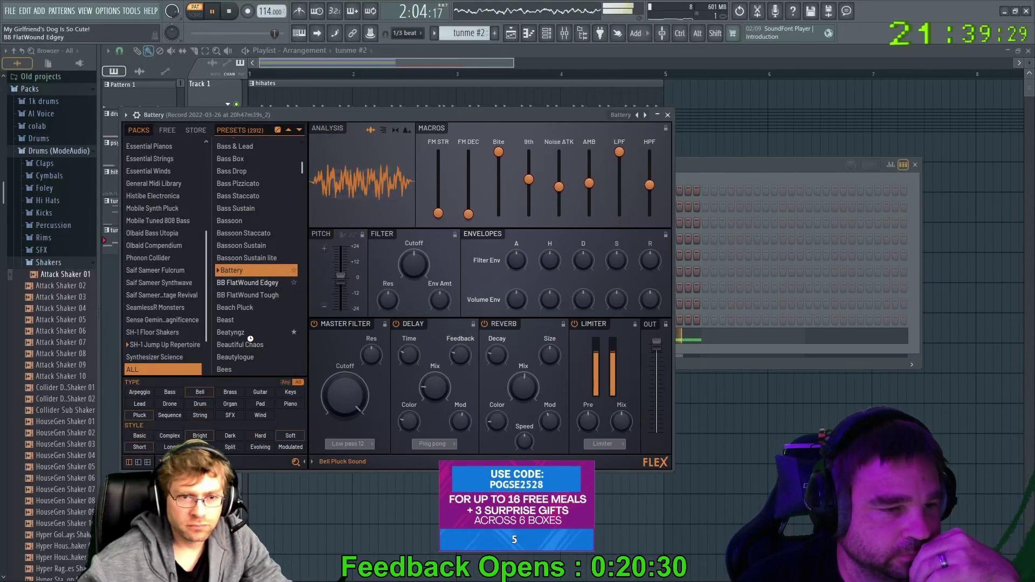
left_click(245, 295)
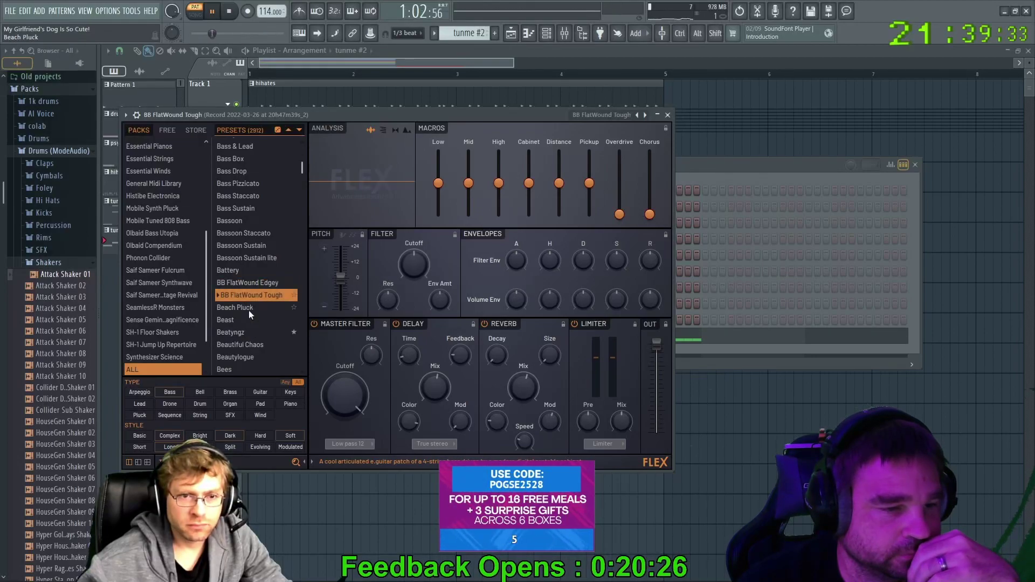
scroll(259, 345, "down", 4)
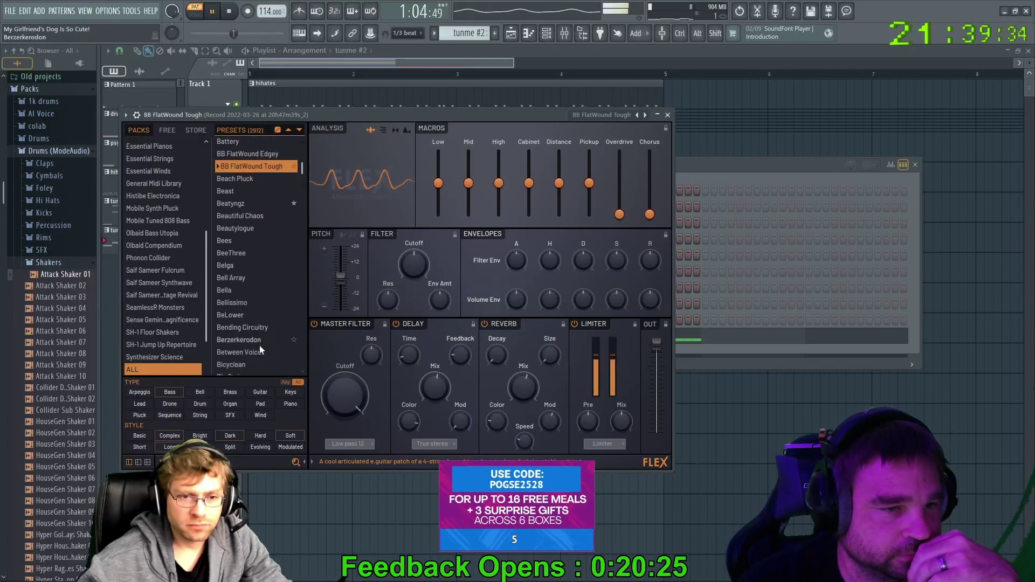
left_click(231, 283)
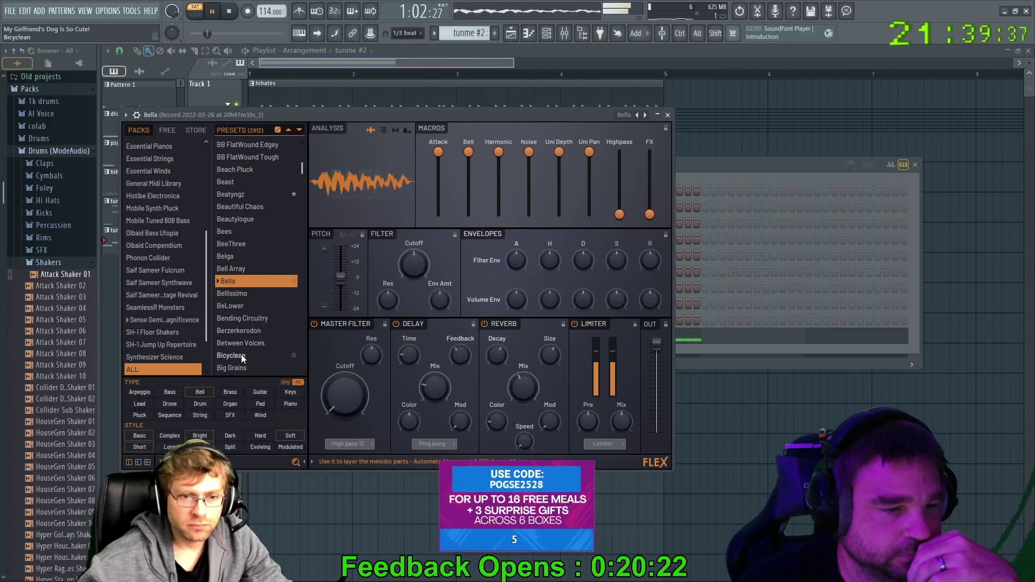
left_click(247, 343)
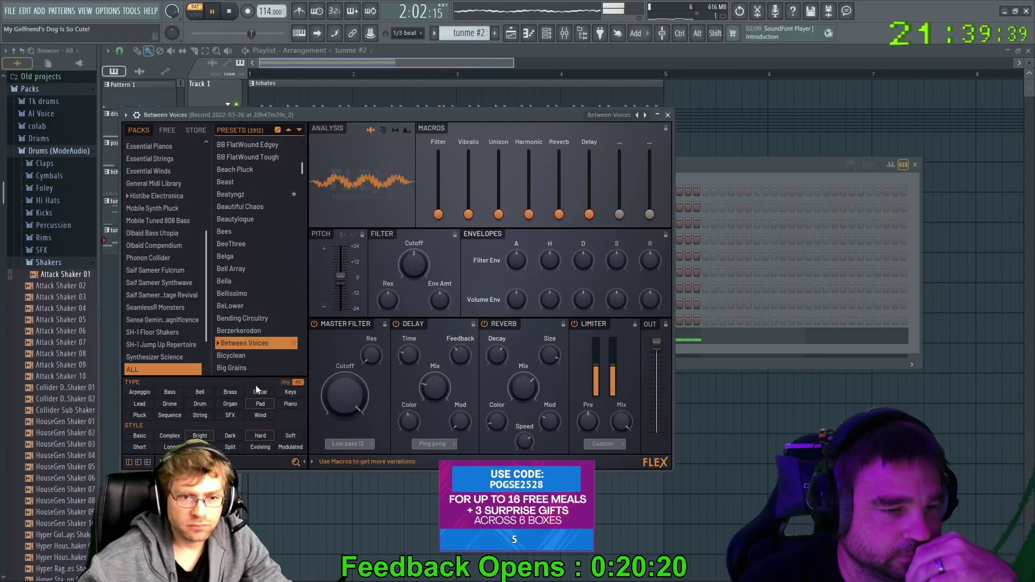
left_click(260, 415)
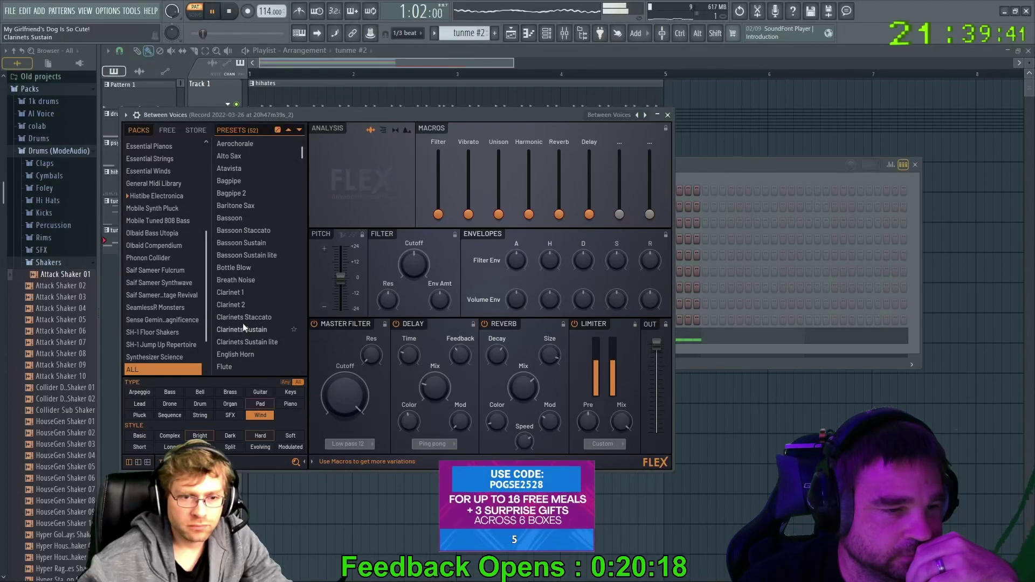
left_click(243, 321)
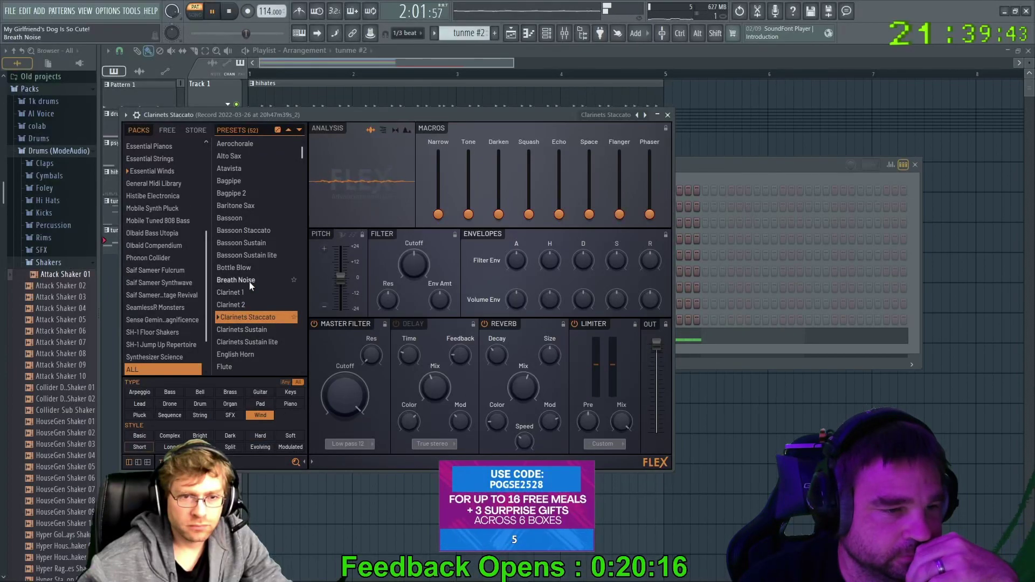
Filter the FLEX presets to the Sequence type, audition 7th Soul, load Black Flash and put the plugin window away
left_click(200, 415)
left_click(170, 415)
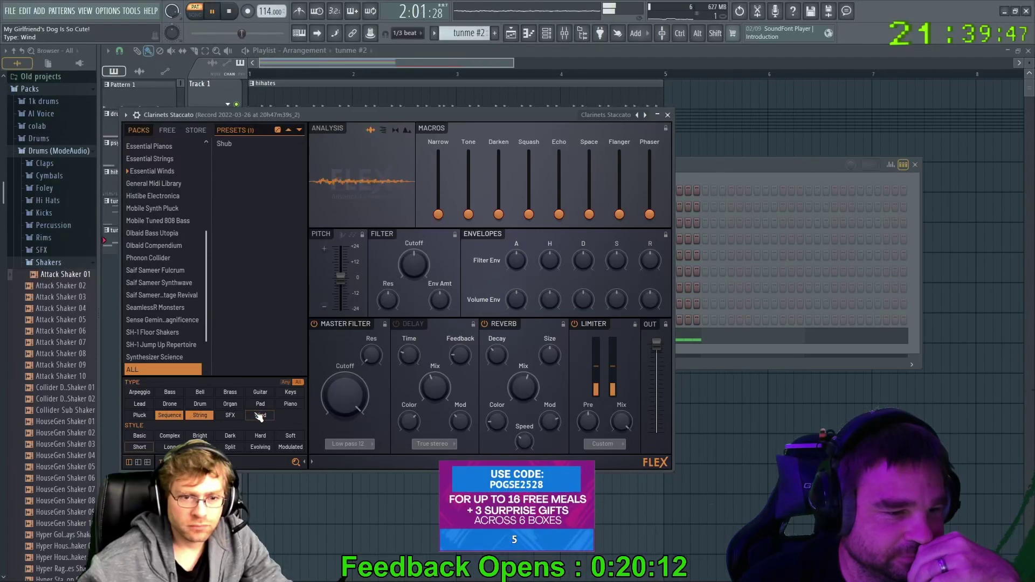
left_click(233, 155)
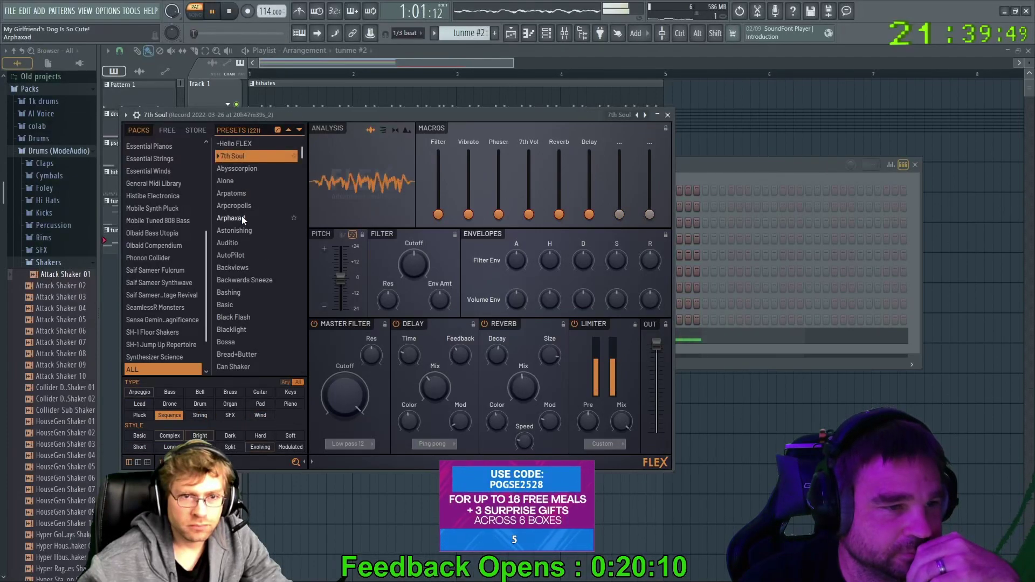
left_click(232, 318)
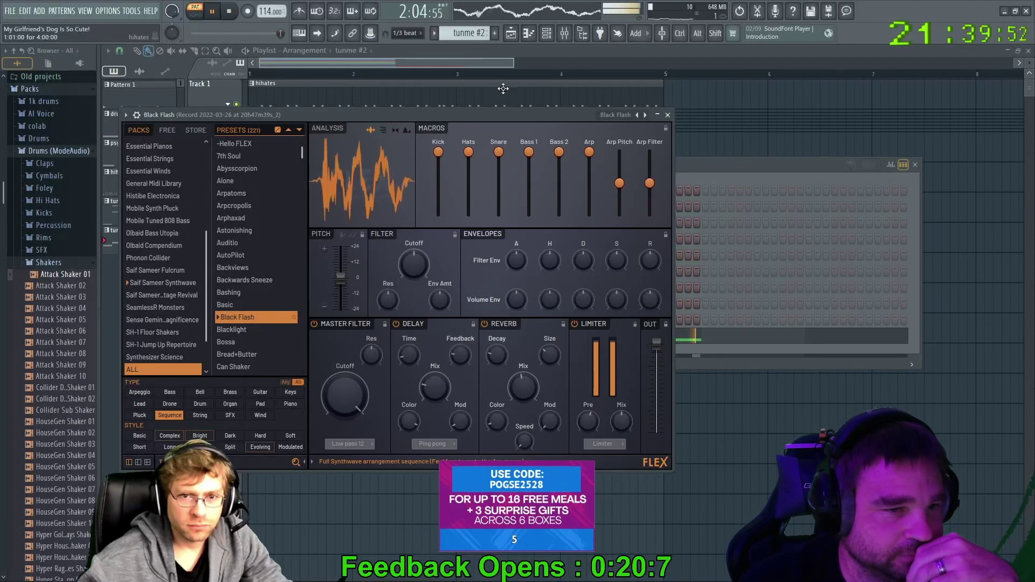
left_click_drag(496, 118, 587, 252)
left_click(571, 60)
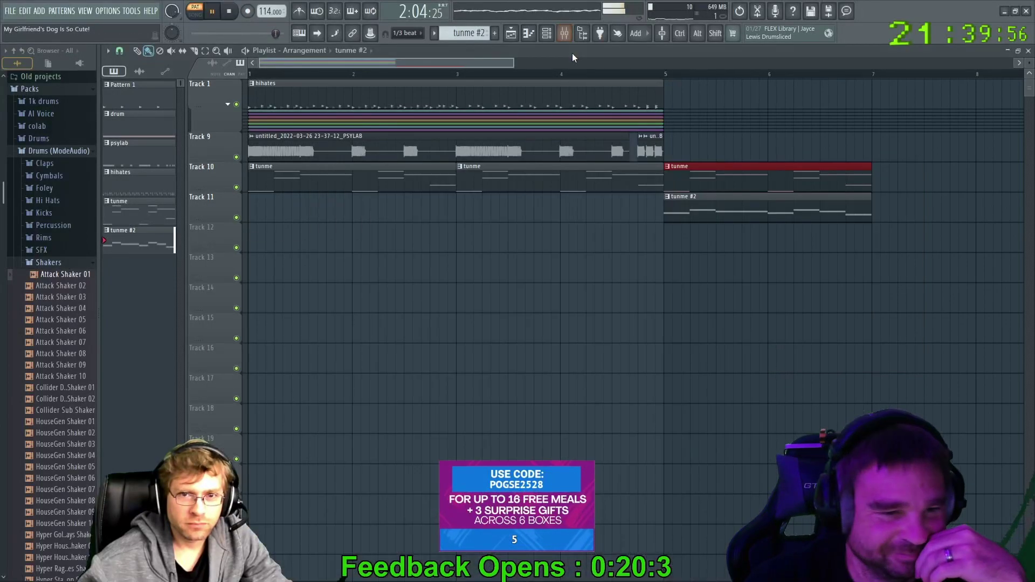
Switch to song mode, play the arrangement with the Black Flash sound, and stop with the playhead at bar 5
key("l")
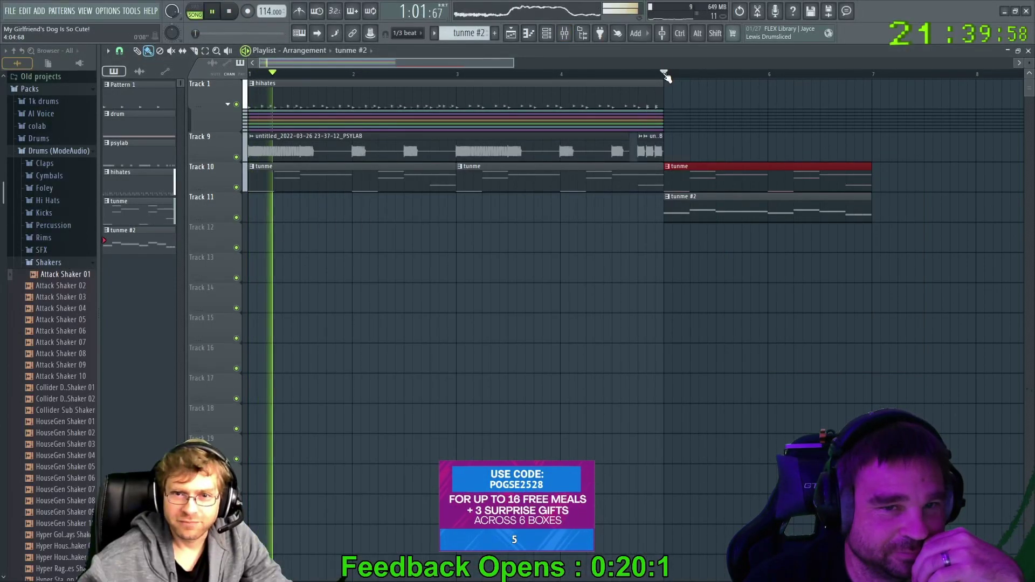
key("space")
key("space")
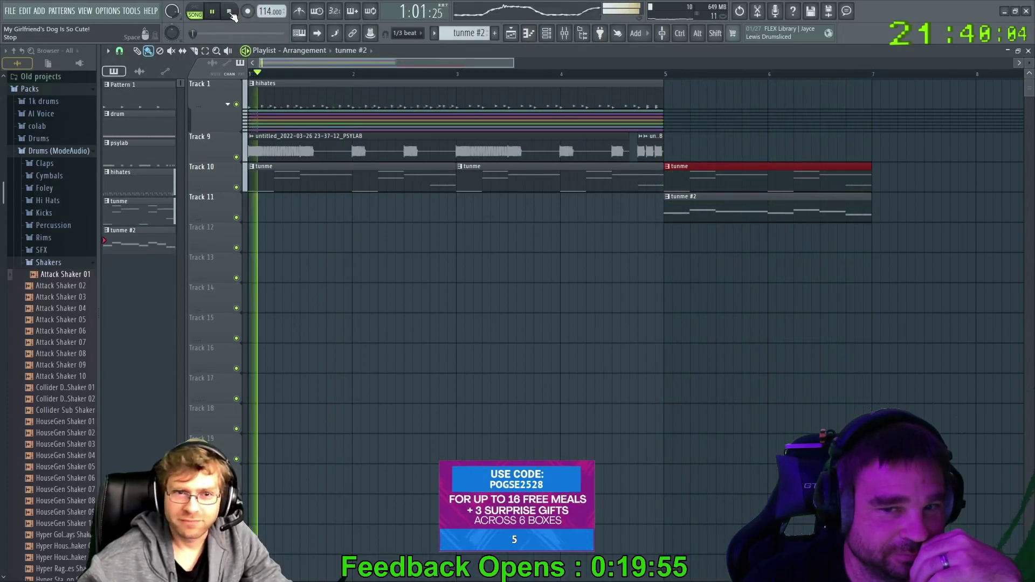
left_click(230, 12)
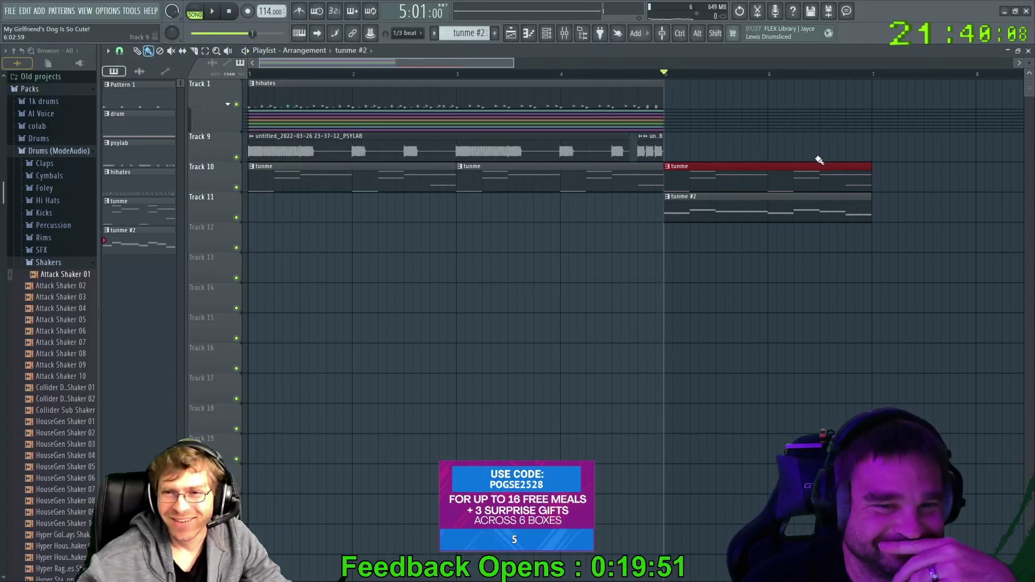
Duplicate the bar 5 tunme and tunme #2 clips to bar 7 and play the extended section
left_click_drag(901, 250, 966, 175)
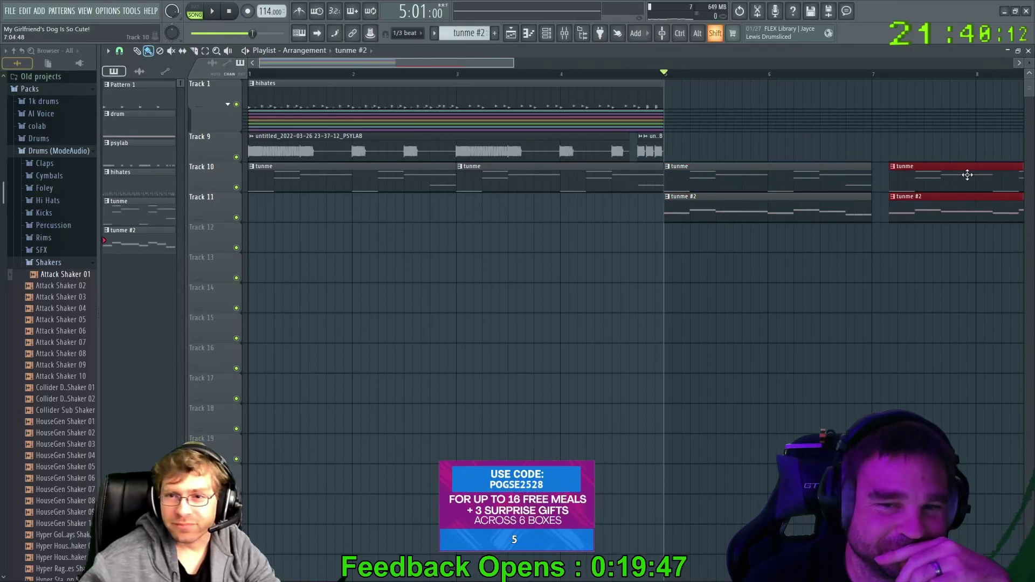
left_click(215, 13)
left_click_drag(453, 60, 554, 63)
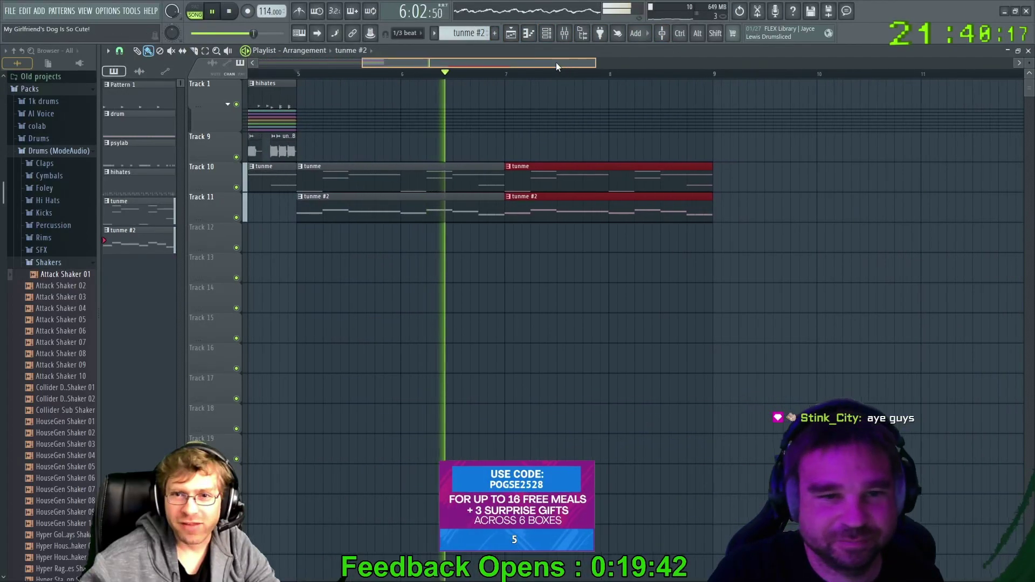
Stop playback, select bars 5 to 9 of the playlist as the loop range and play it
left_click(236, 13)
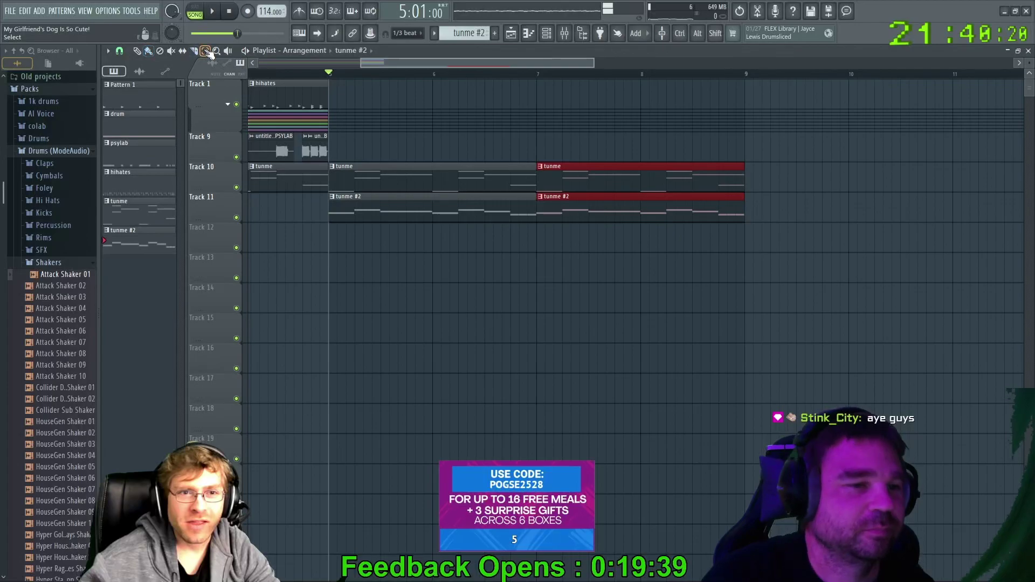
left_click_drag(333, 77, 695, 213)
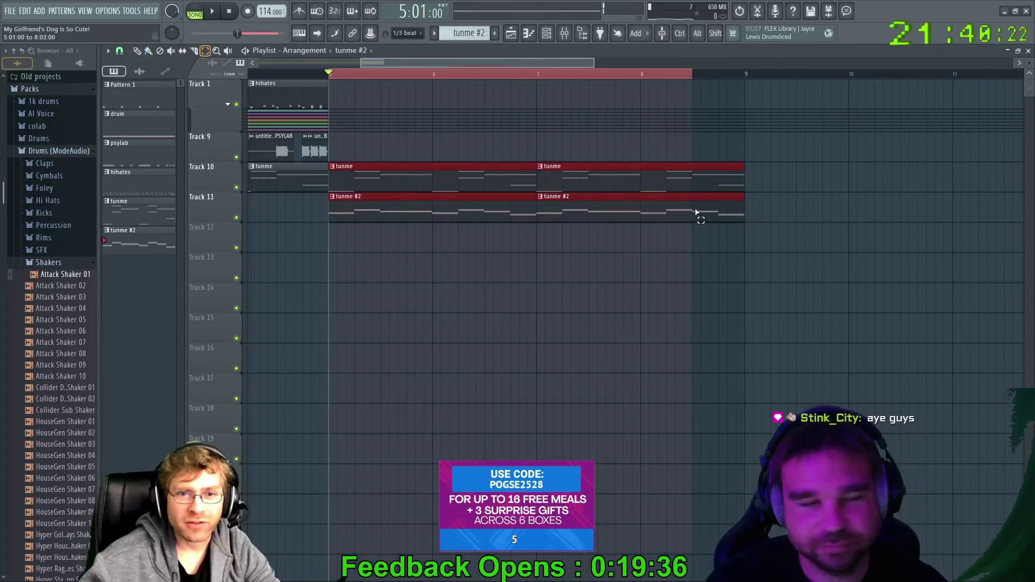
key("space")
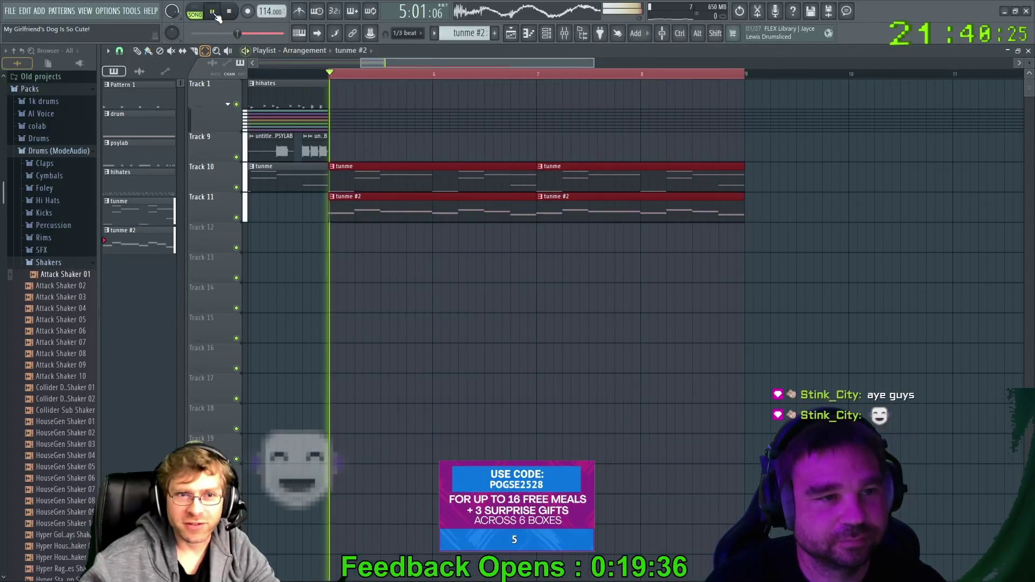
Reopen the Black Flash FLEX channel and audition the Blacklight, Clockwork 1, Crowave and Daft Arp Machine presets during playback
key("F6")
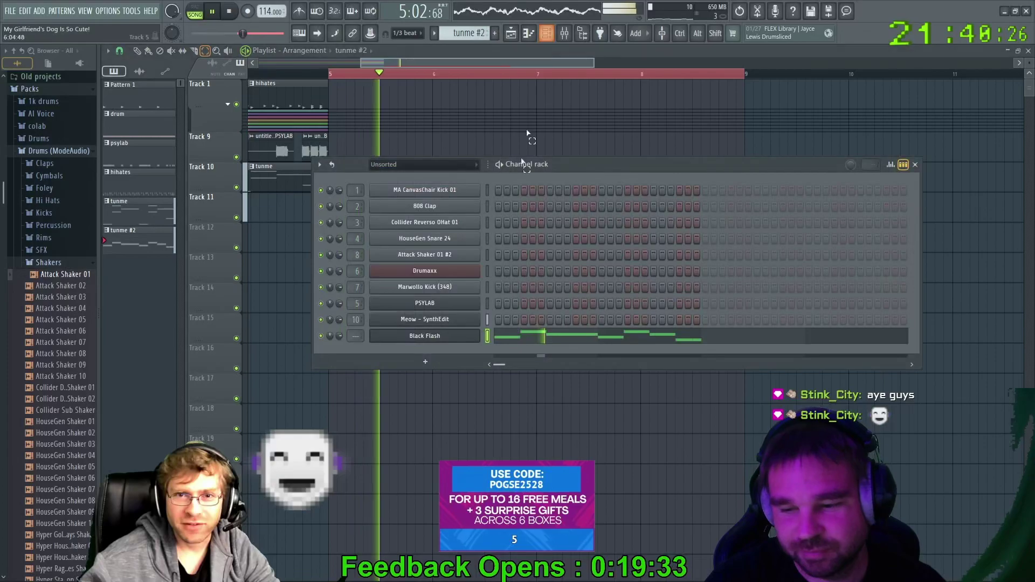
left_click(413, 336)
left_click(329, 467)
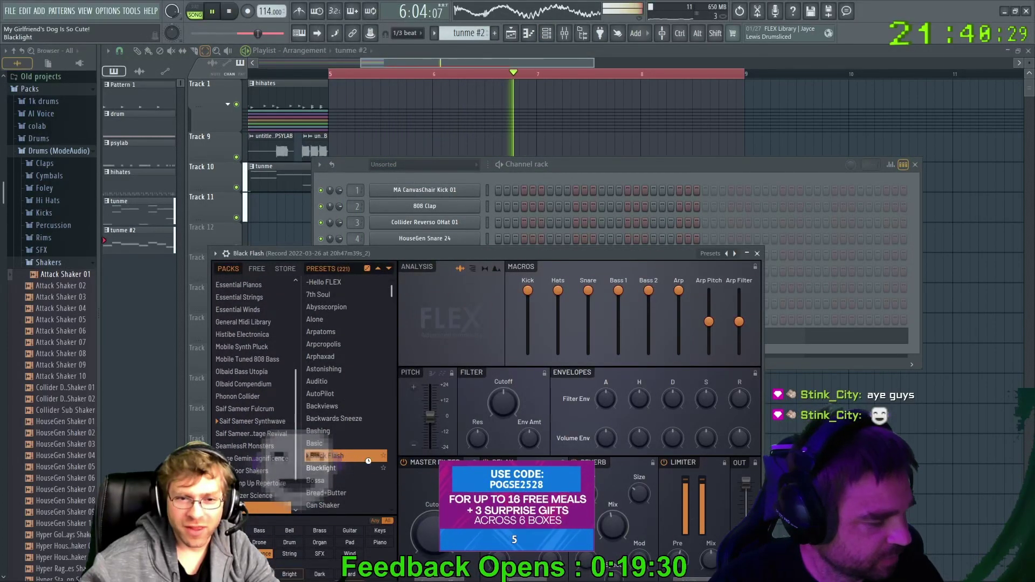
scroll(364, 453, "down", 4)
left_click(339, 442)
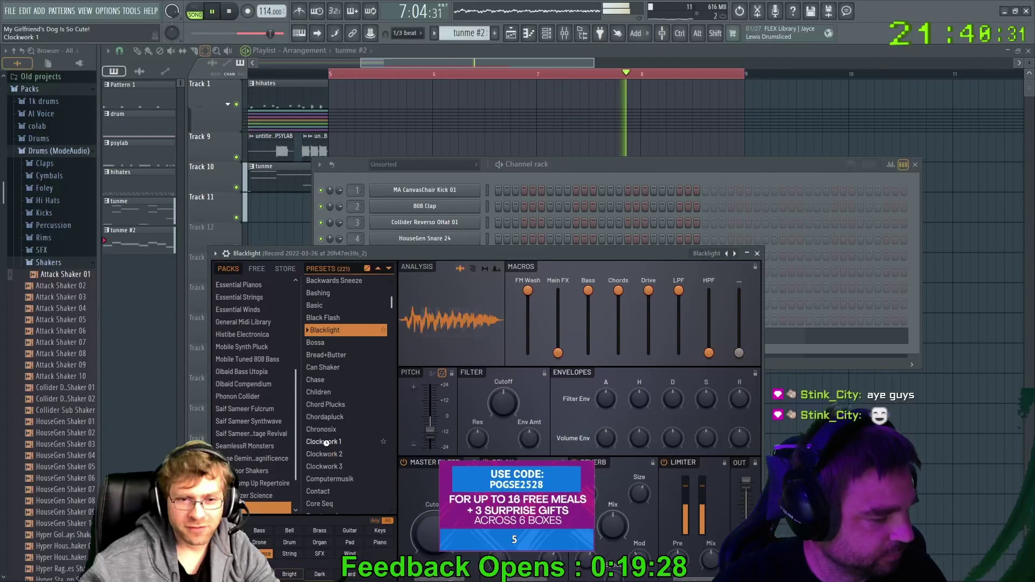
scroll(352, 462, "down", 4)
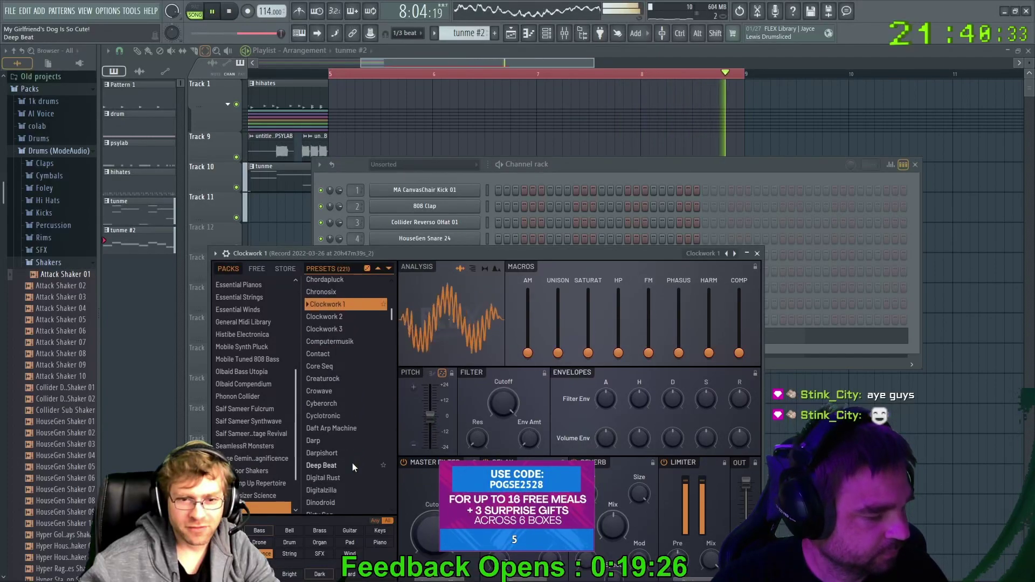
left_click(323, 391)
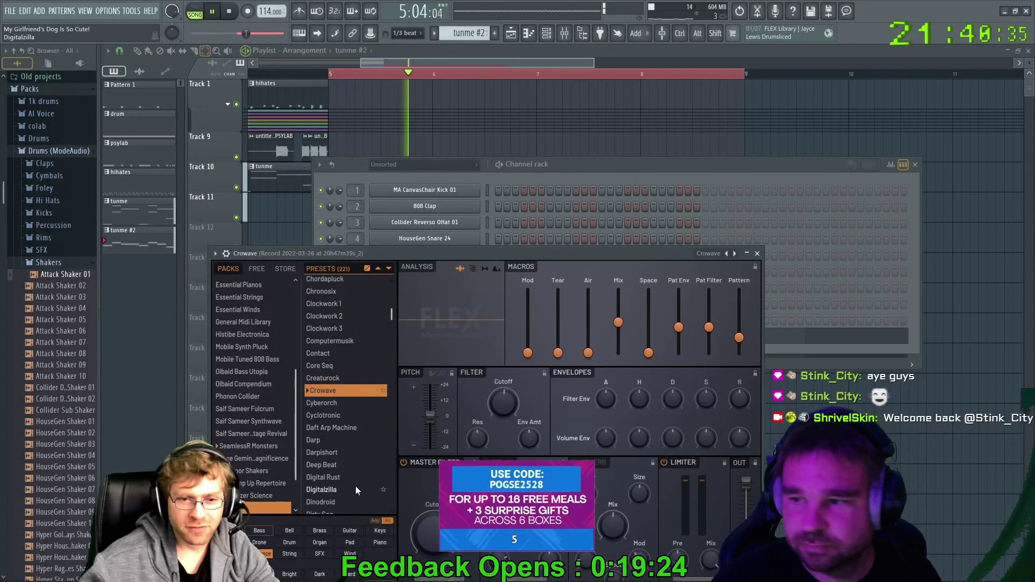
left_click(337, 429)
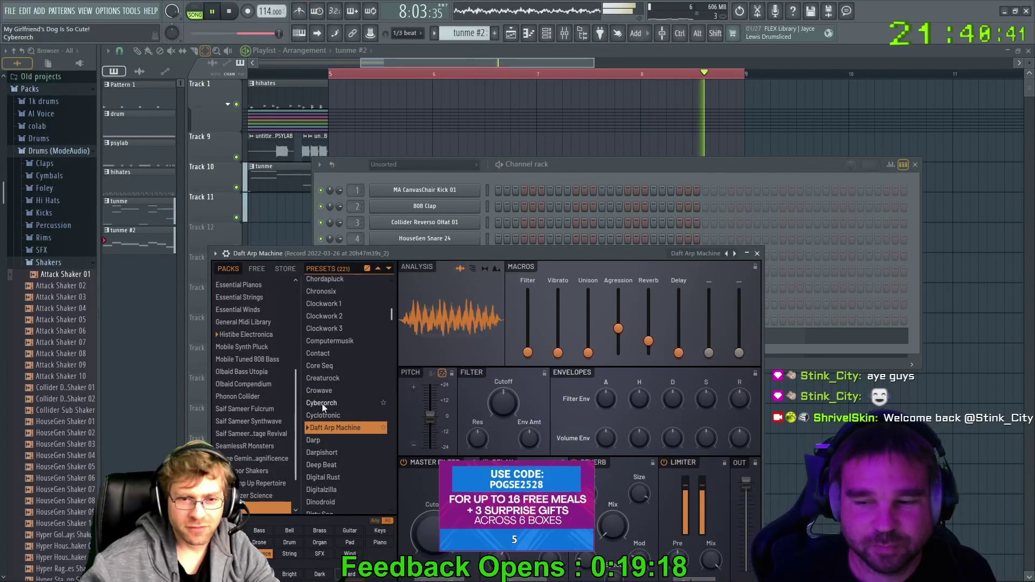
Audition the Eight Kingdoms 1 and Jam Strut presets, then load Jarring Beat
scroll(327, 434, "down", 7)
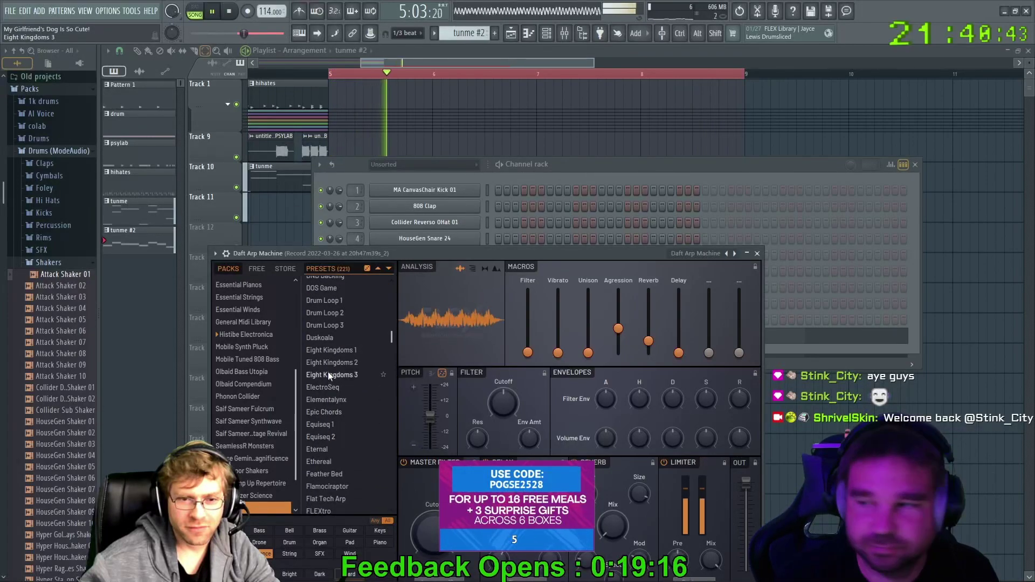
left_click(324, 351)
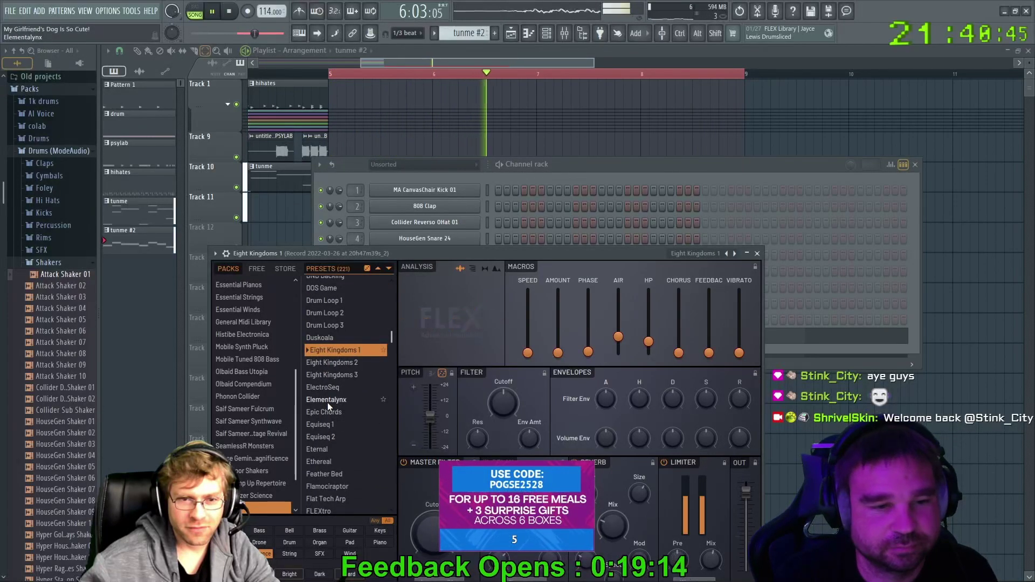
scroll(329, 483, "down", 8)
left_click(328, 449)
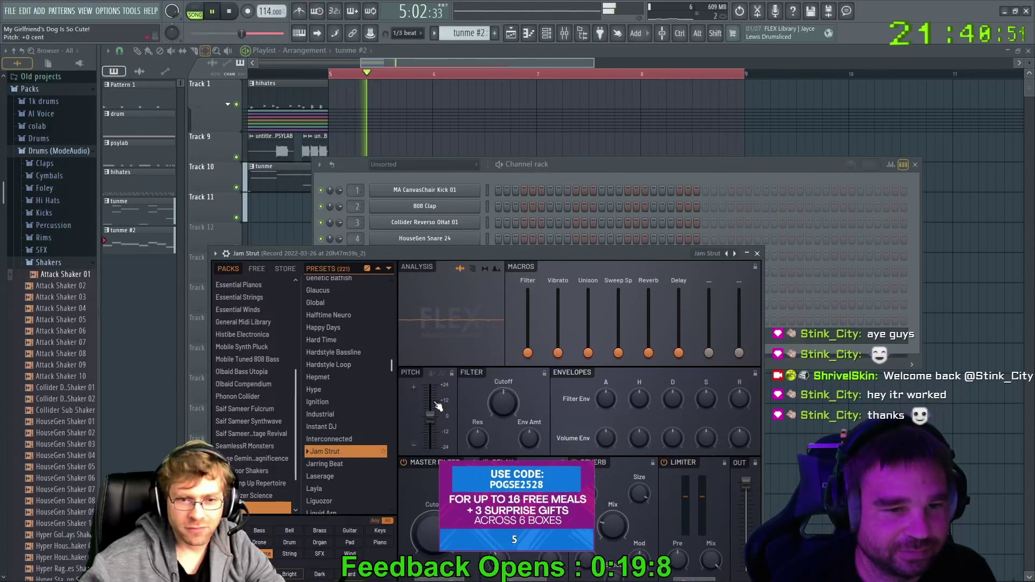
scroll(375, 429, "down", 4)
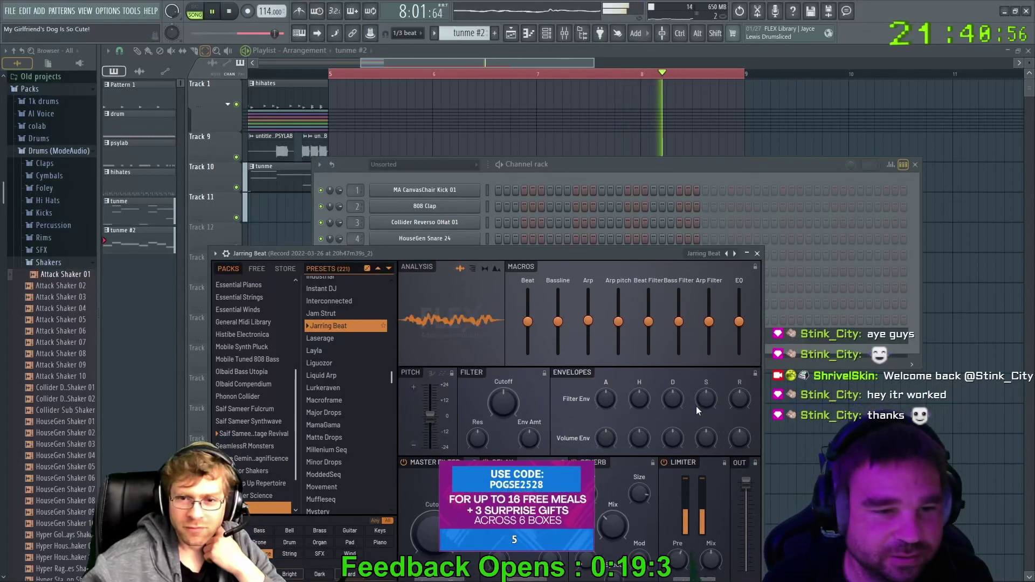
Turn Jarring Beat's Beat, Arp and EQ macros fully down and raise Bassline to maximum and Bass Filter to 100%
left_click_drag(528, 323, 529, 291)
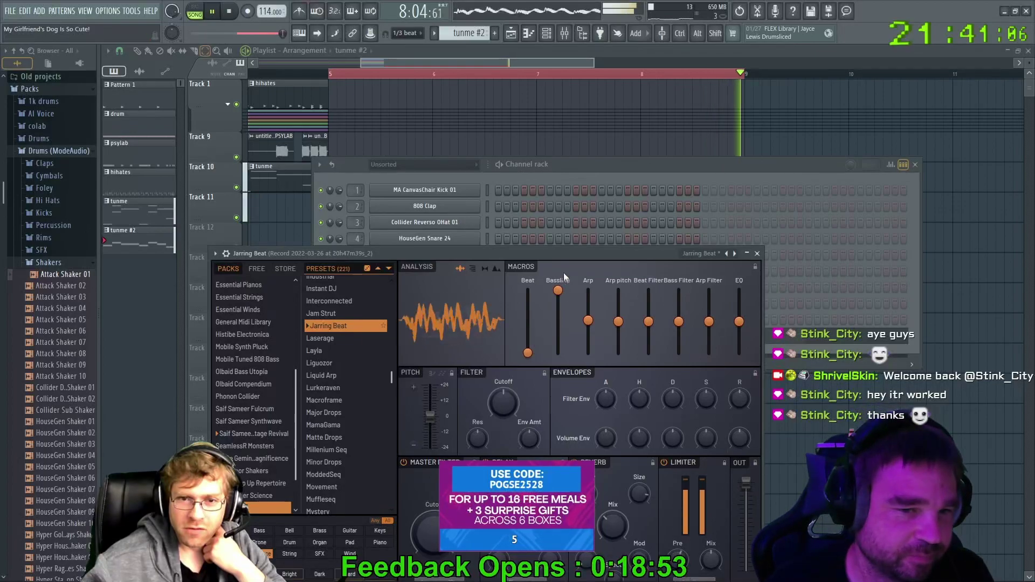
left_click_drag(590, 324, 591, 290)
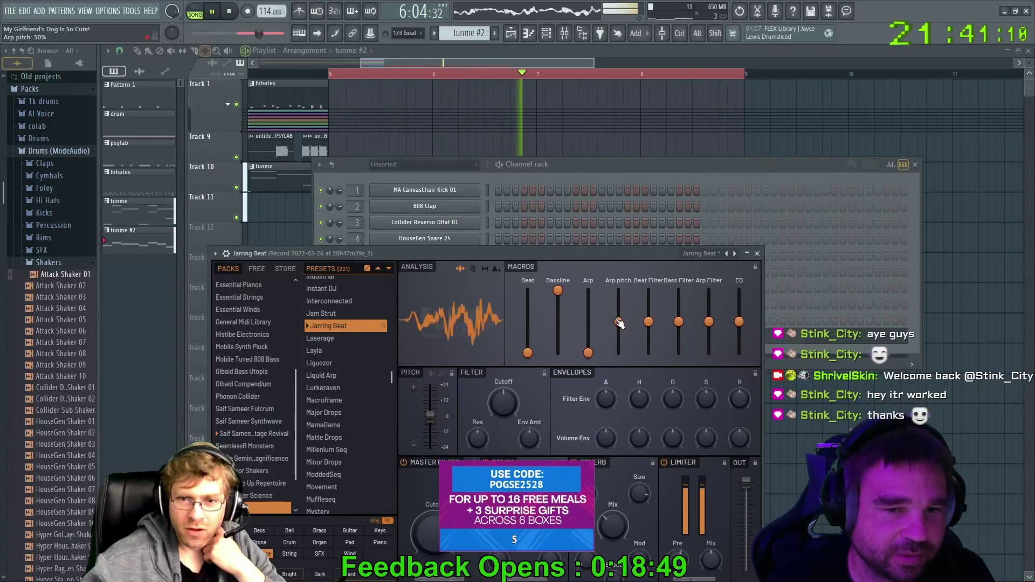
left_click_drag(618, 292, 648, 291)
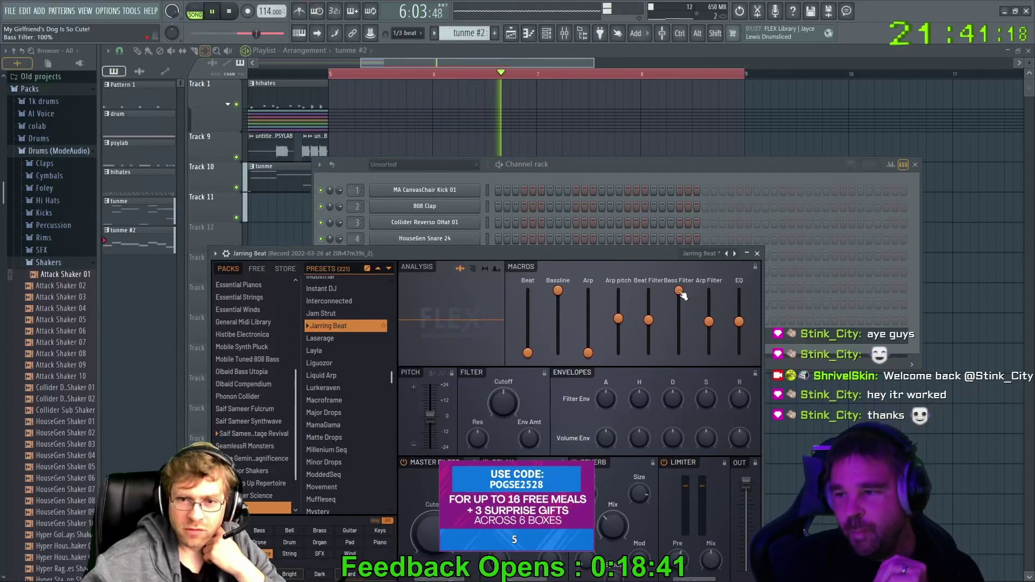
left_click_drag(750, 323, 751, 296)
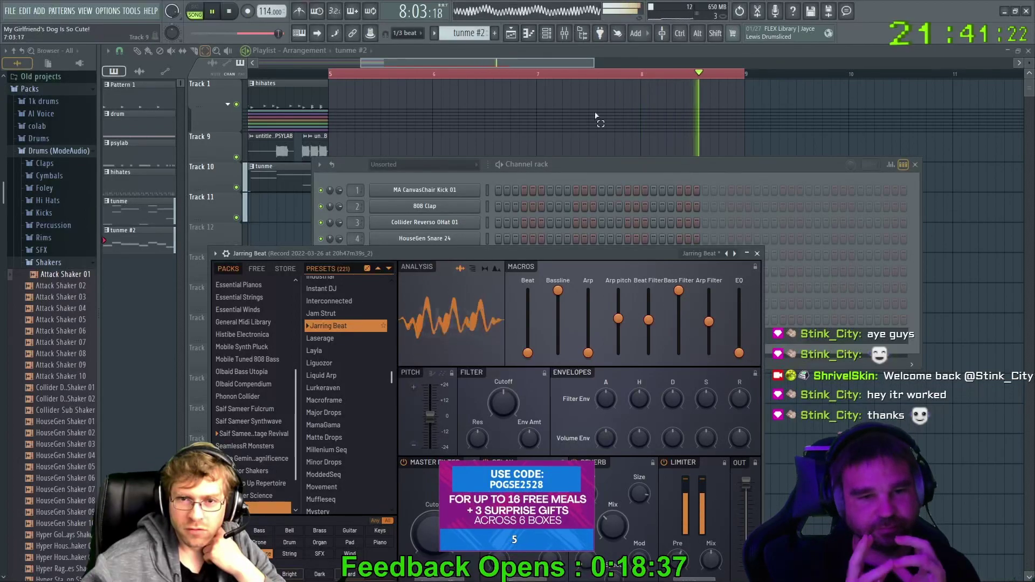
Bring the playlist forward and place a hihates clip on Track 1 from bar 5 to bar 9
left_click(477, 51)
left_click(333, 102)
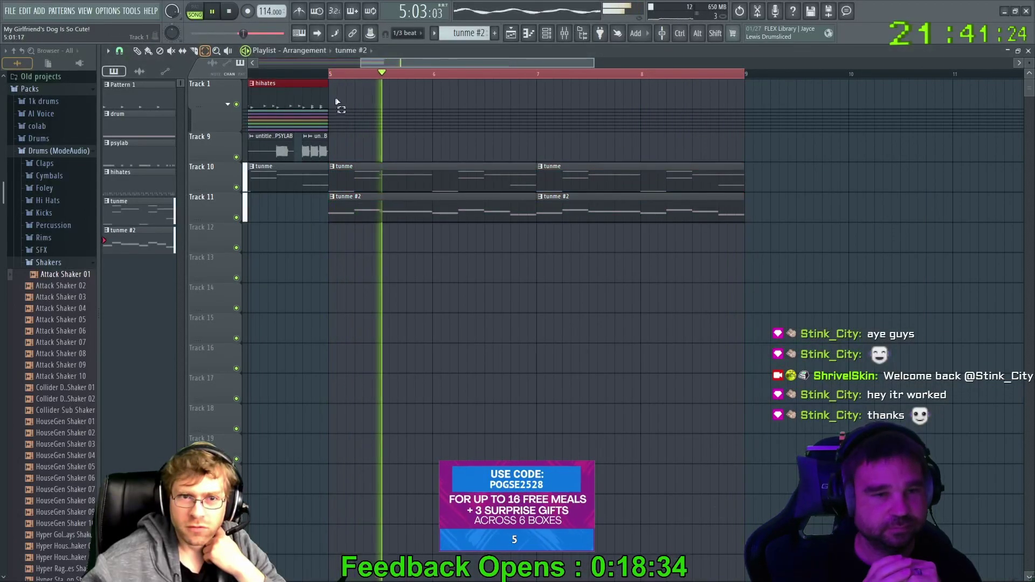
left_click(289, 108)
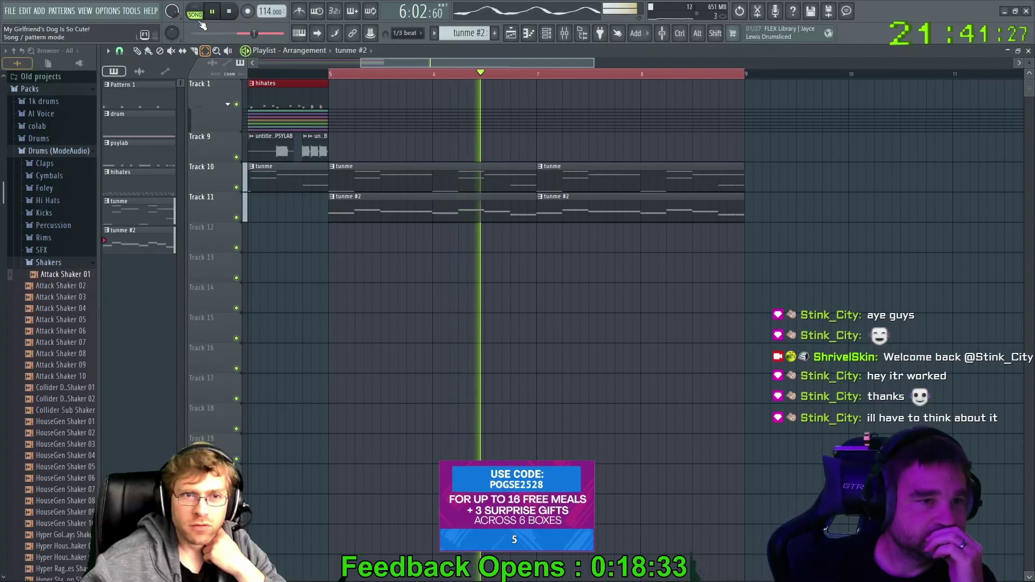
left_click(137, 51)
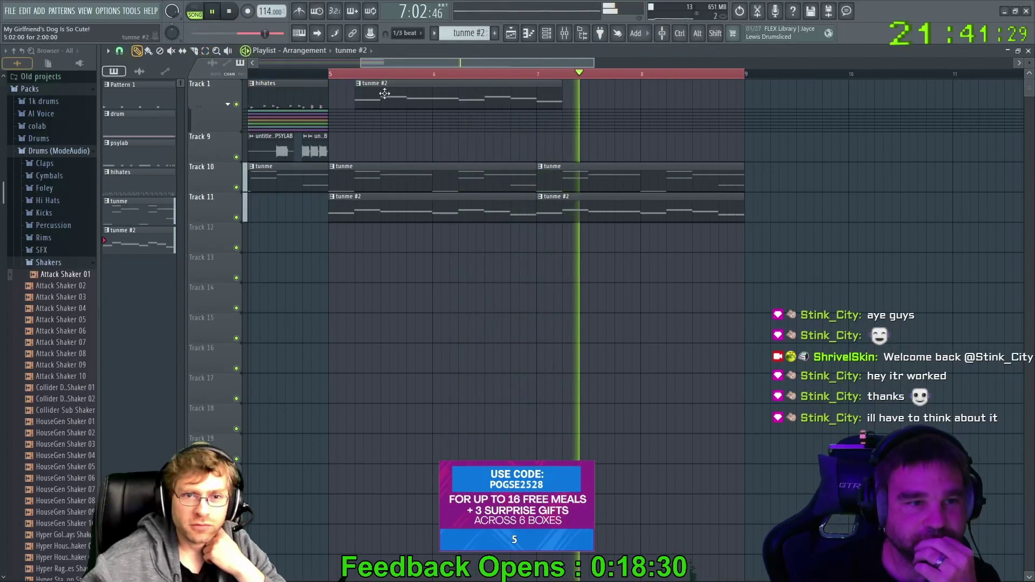
left_click(372, 92)
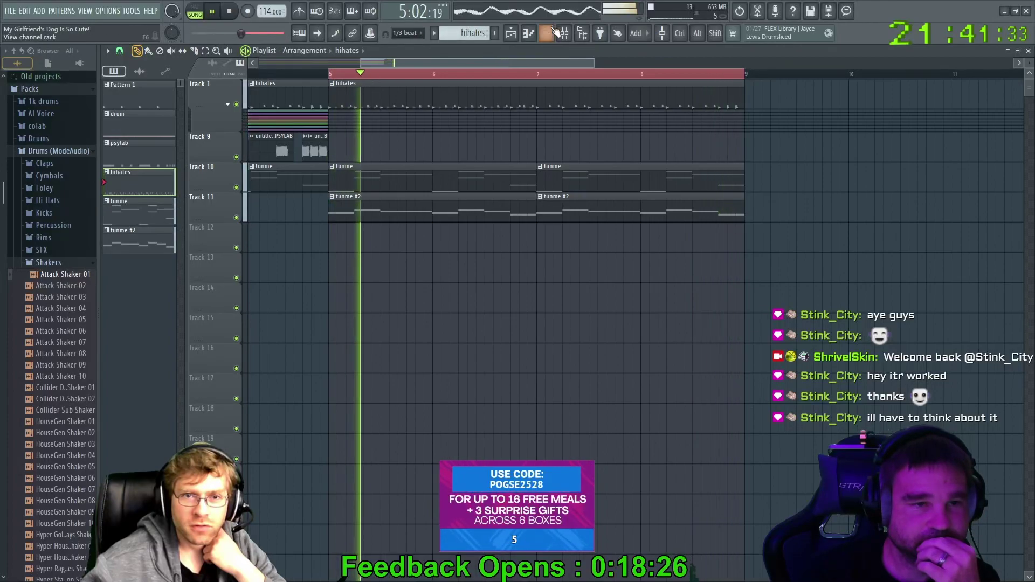
Make tunme #2 the active pattern again and open its Jarring Beat FLEX channel
key("F6")
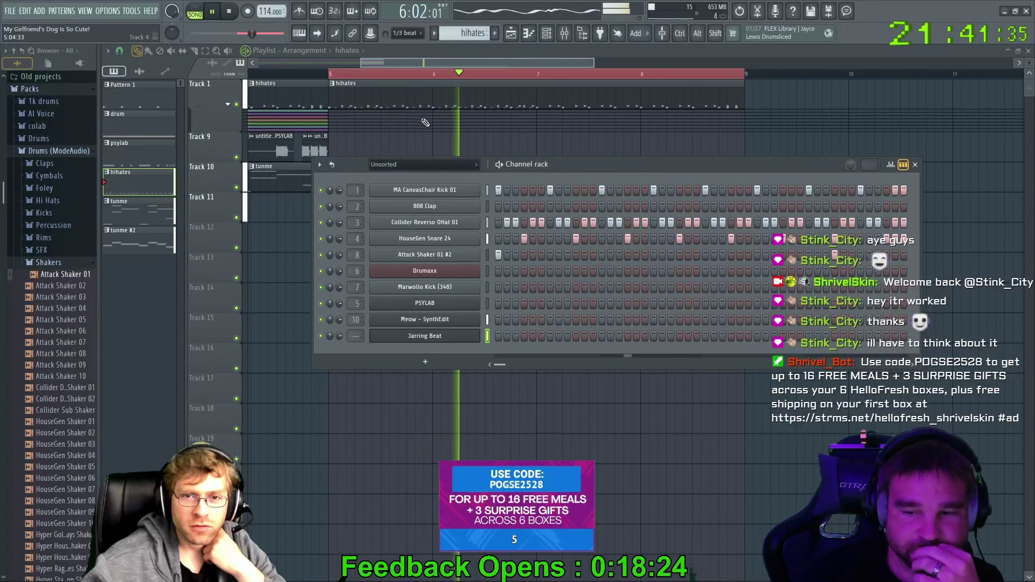
left_click(916, 166)
left_click(361, 208)
left_click(530, 34)
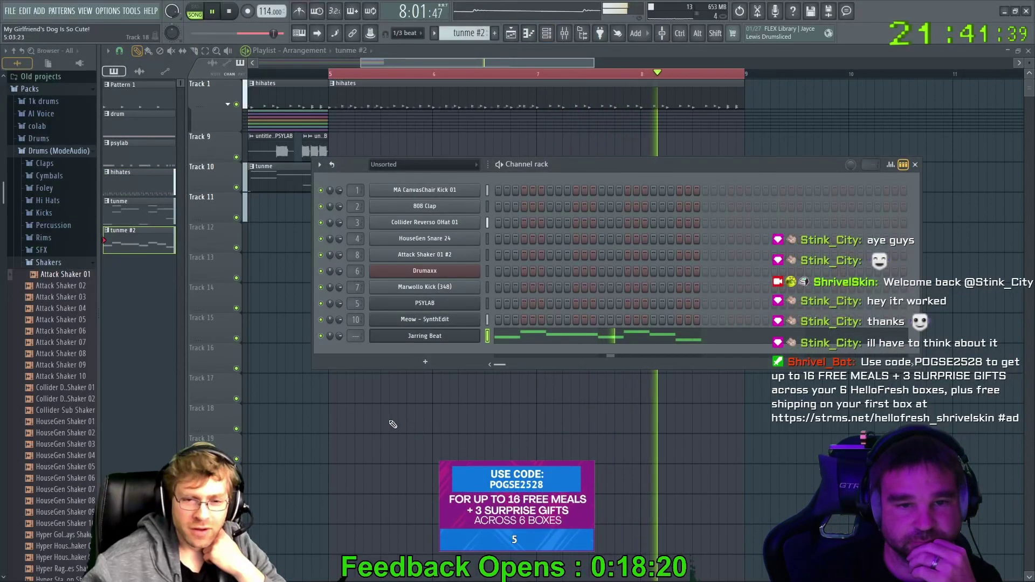
left_click(421, 342)
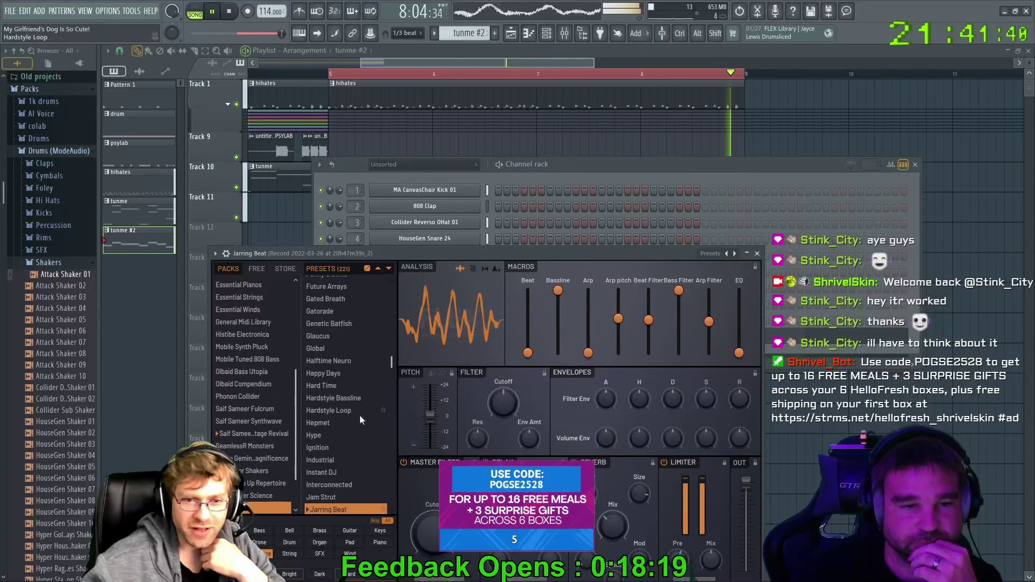
Audition the Ignition, Neat Sequence, Minor Drops and Pentametric presets, then load PolyTime
left_click(327, 444)
scroll(350, 401, "down", 10)
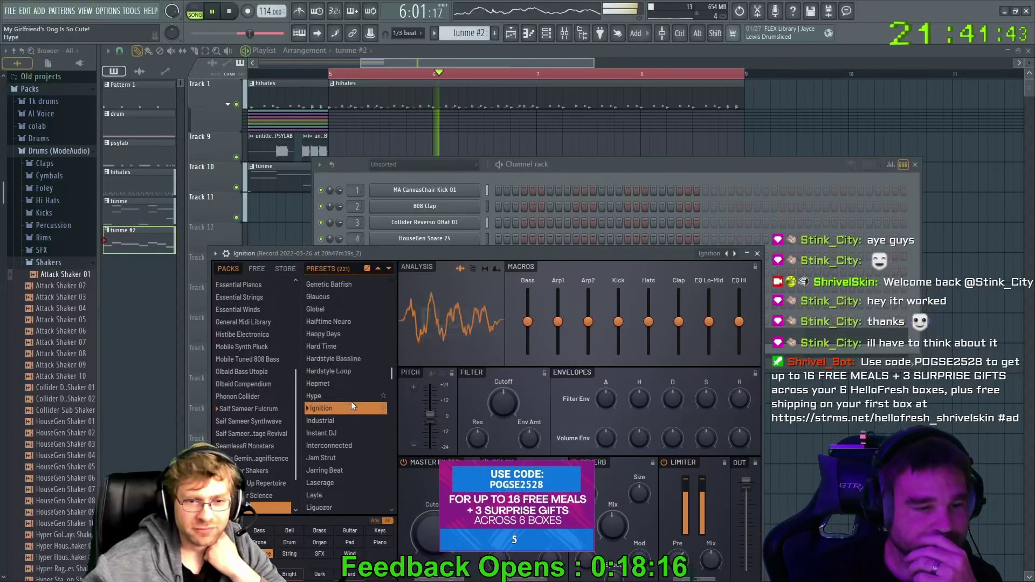
left_click(328, 443)
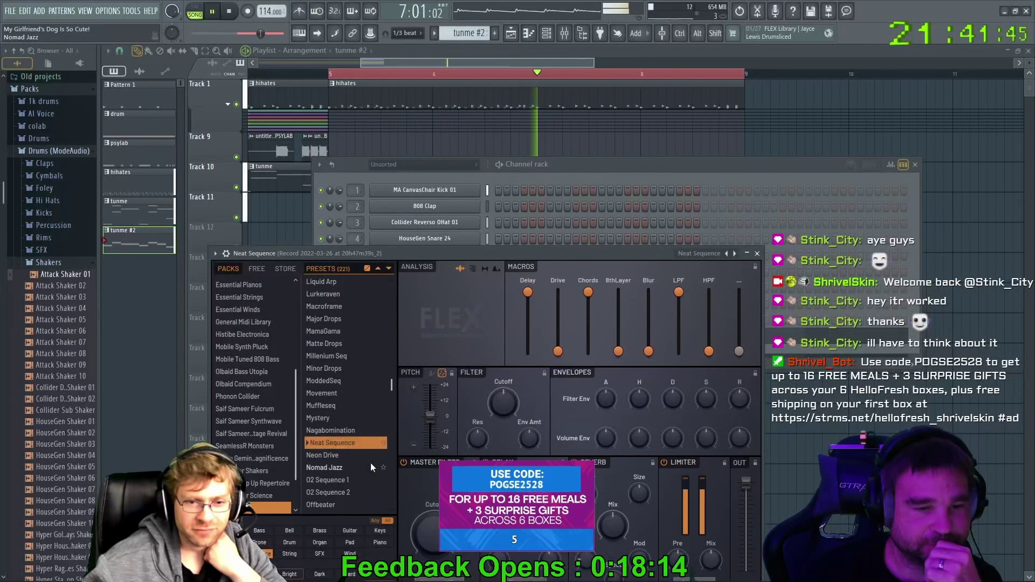
left_click(328, 369)
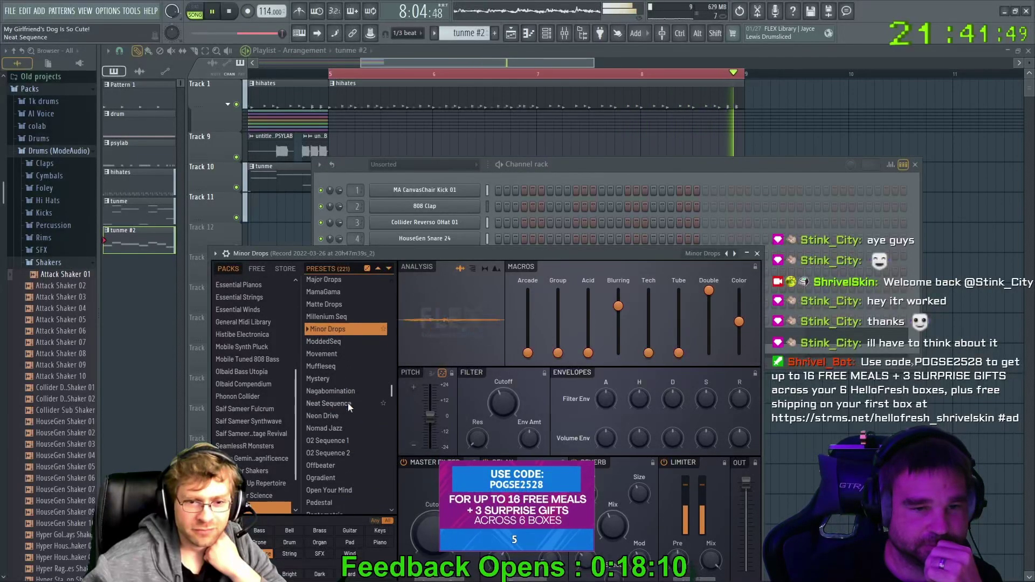
scroll(348, 402, "down", 3)
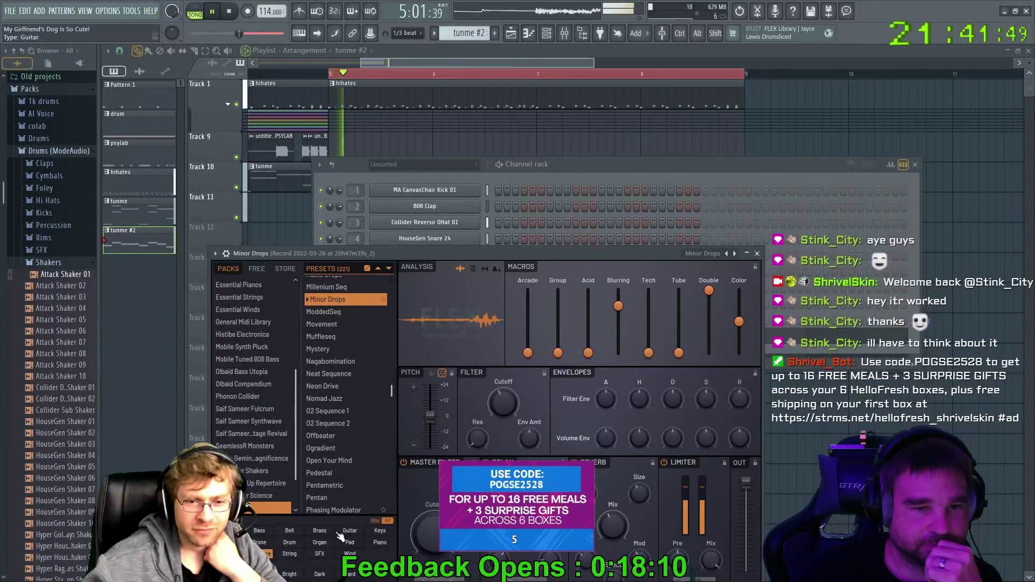
left_click(331, 487)
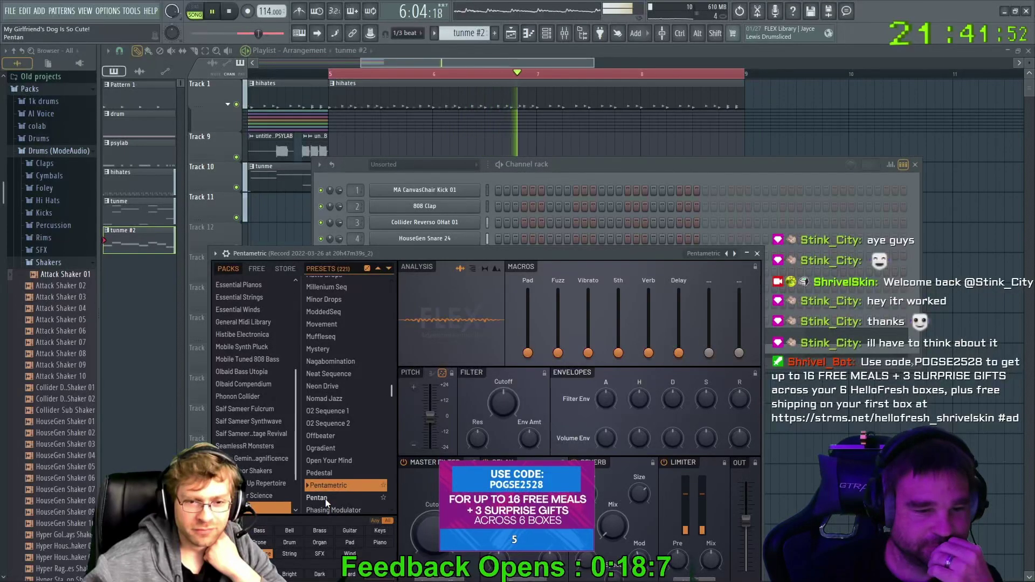
scroll(325, 499, "down", 9)
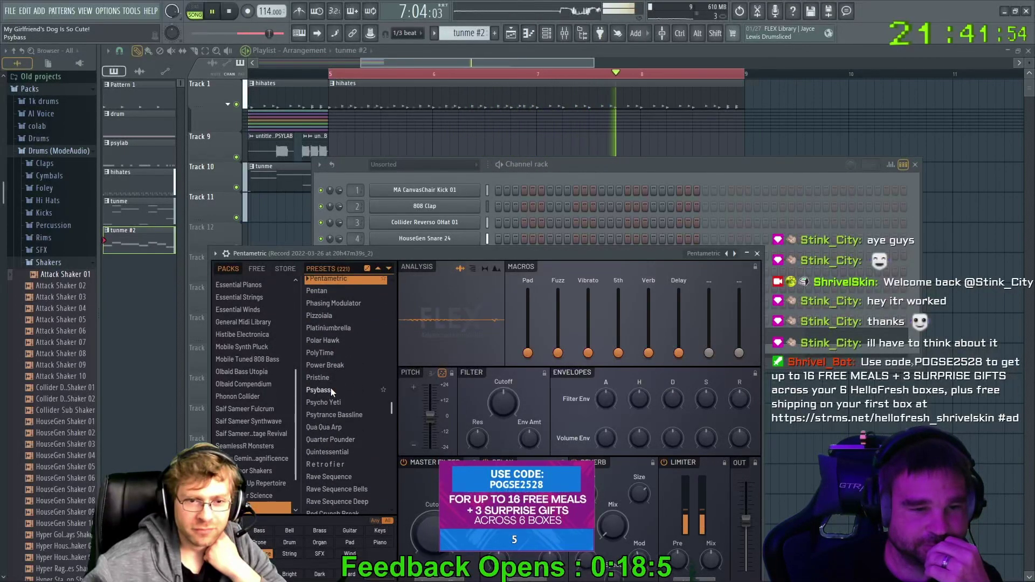
left_click(326, 352)
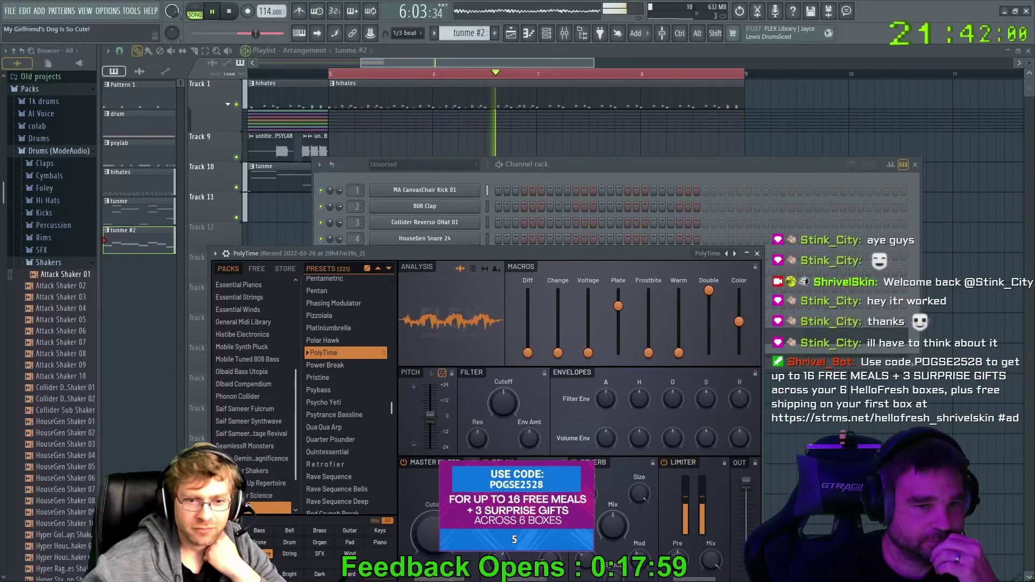
Try out PolyTime's macros, including Color and Frostbite at 100%, and return them to about their initial levels
scroll(376, 407, "down", 4)
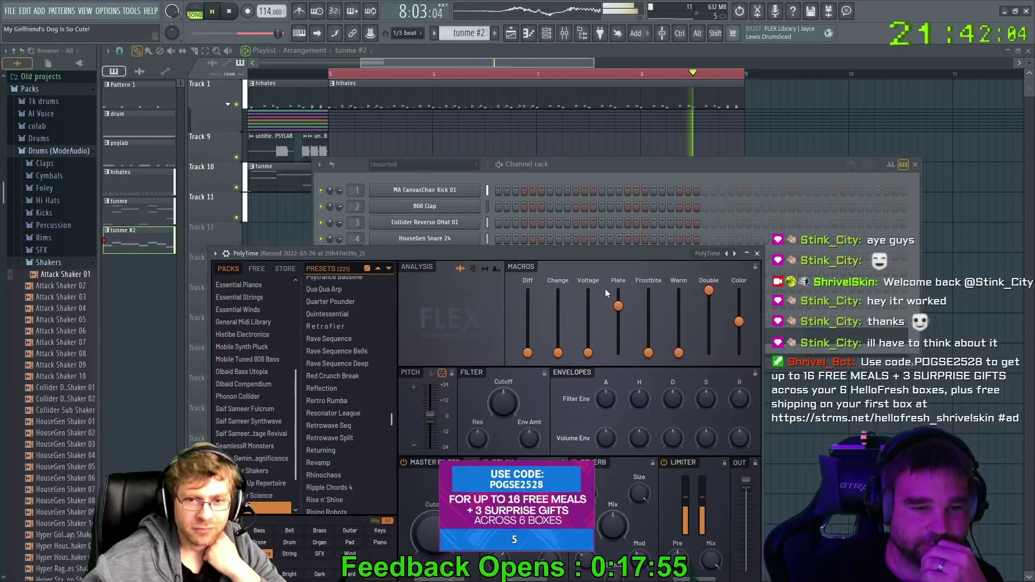
left_click_drag(588, 354, 588, 317)
mouse_move(558, 354)
left_mouse_down()
mouse_move(558, 291)
mouse_move(558, 354)
left_mouse_up()
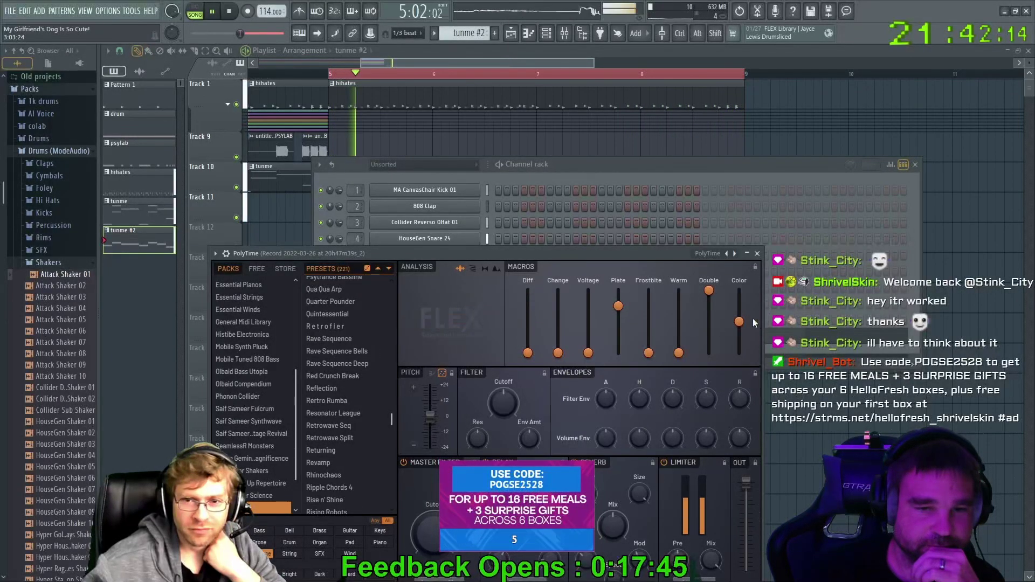
left_click_drag(739, 291, 739, 325)
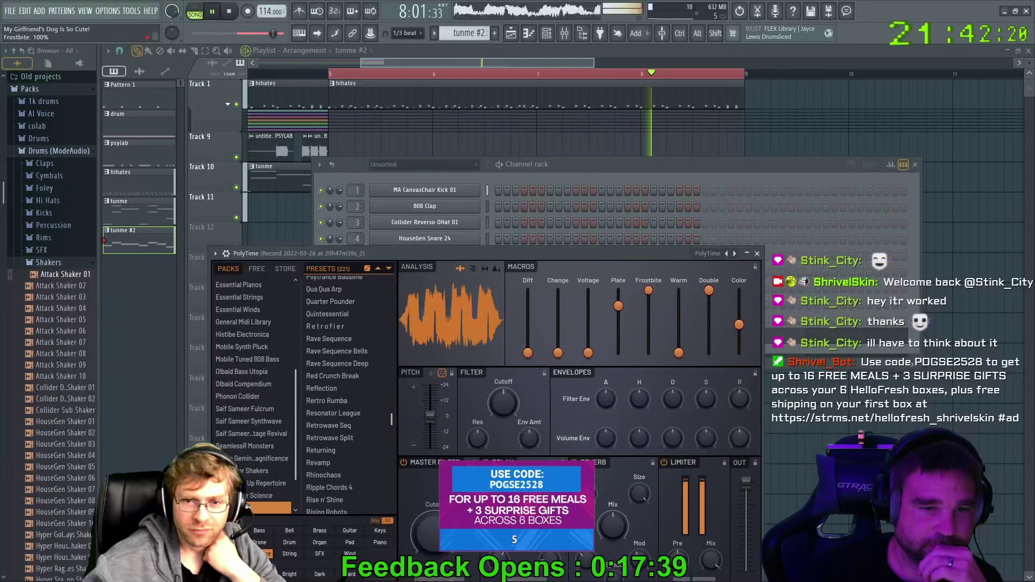
left_click_drag(649, 290, 679, 290)
Switch playback to pattern mode for tunme #2, check the playlist, and reopen the PolyTime plugin window
key("l")
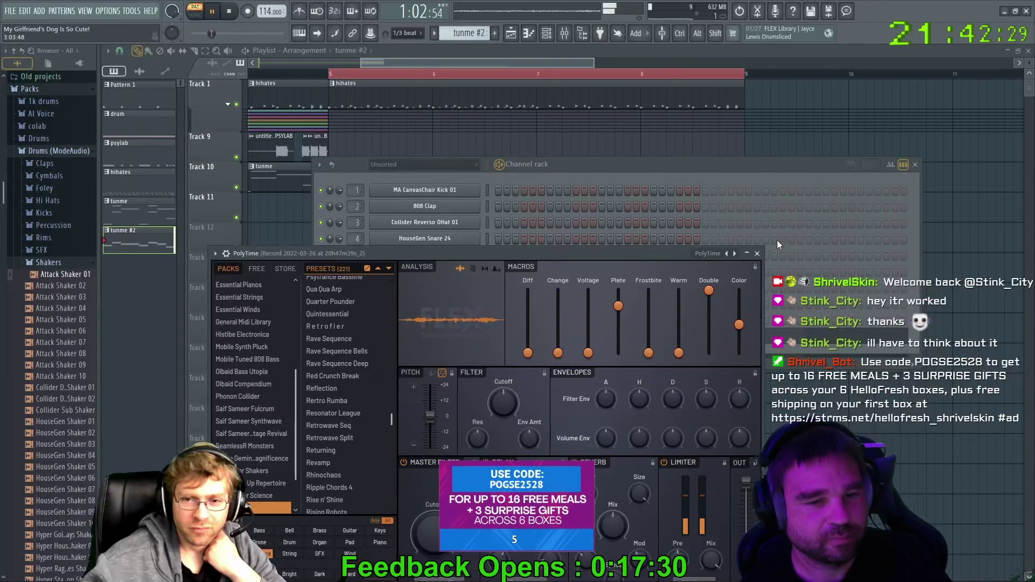
left_click(757, 254)
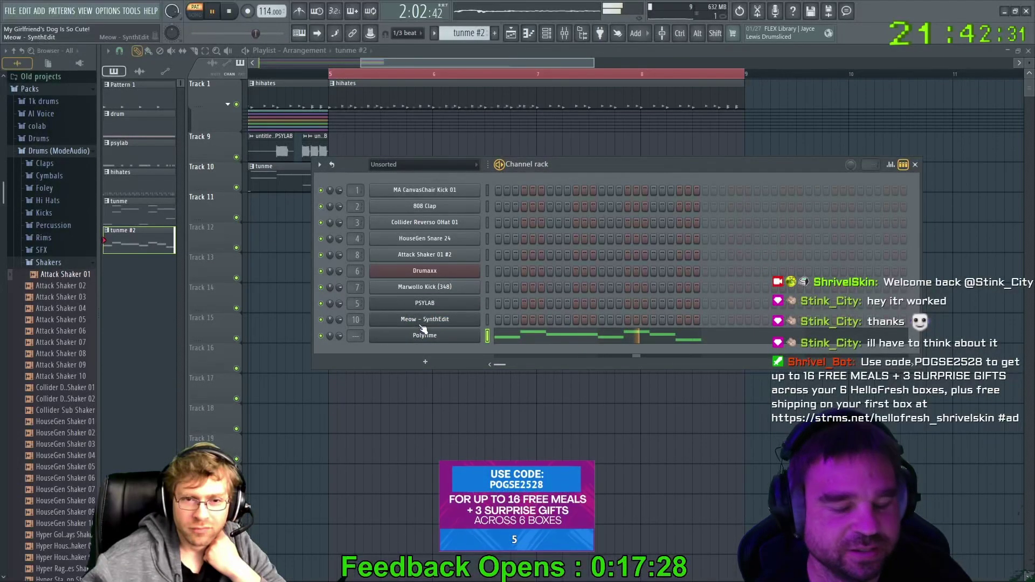
left_click(547, 34)
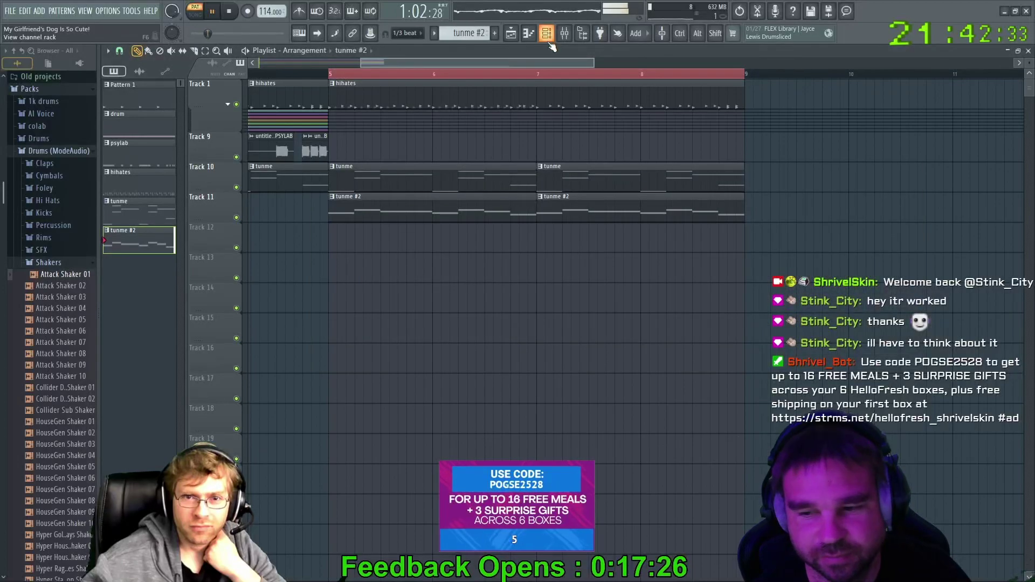
left_click(547, 33)
left_click(452, 335)
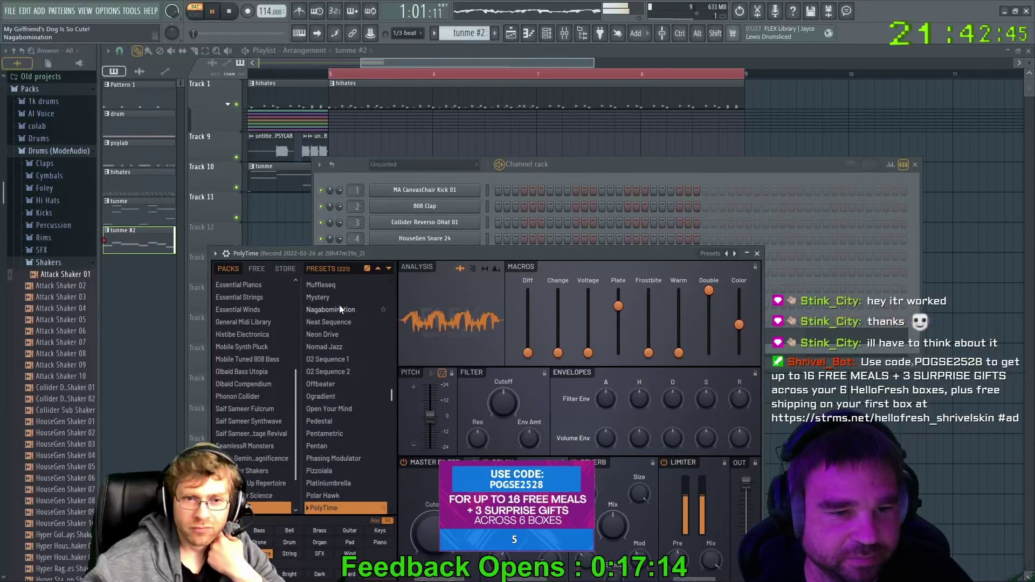
Play the arrangement from bar 5 while trying out PolyTime's pitch, reset it to 0 cents, and return to pattern playback
key("l")
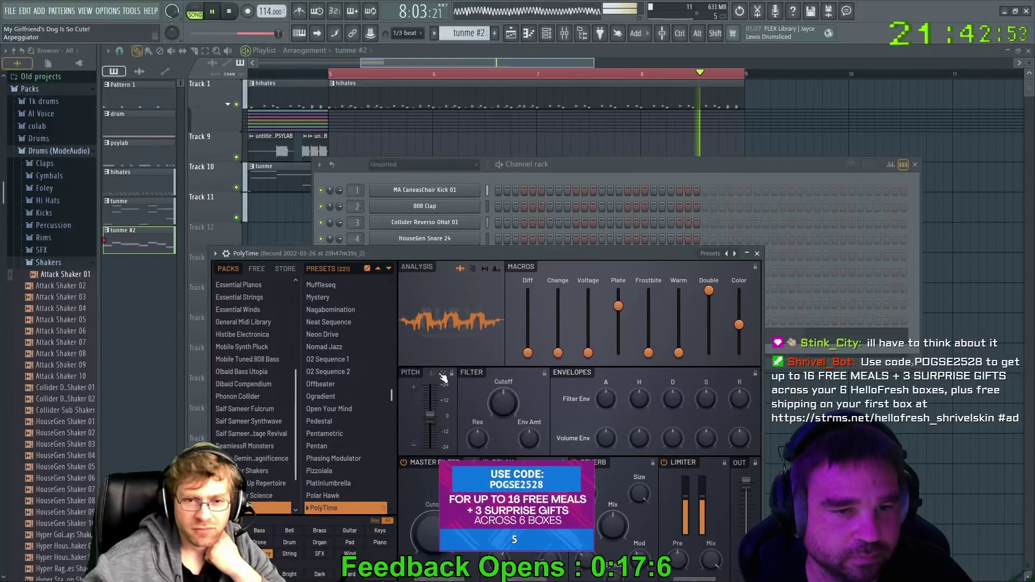
key("space")
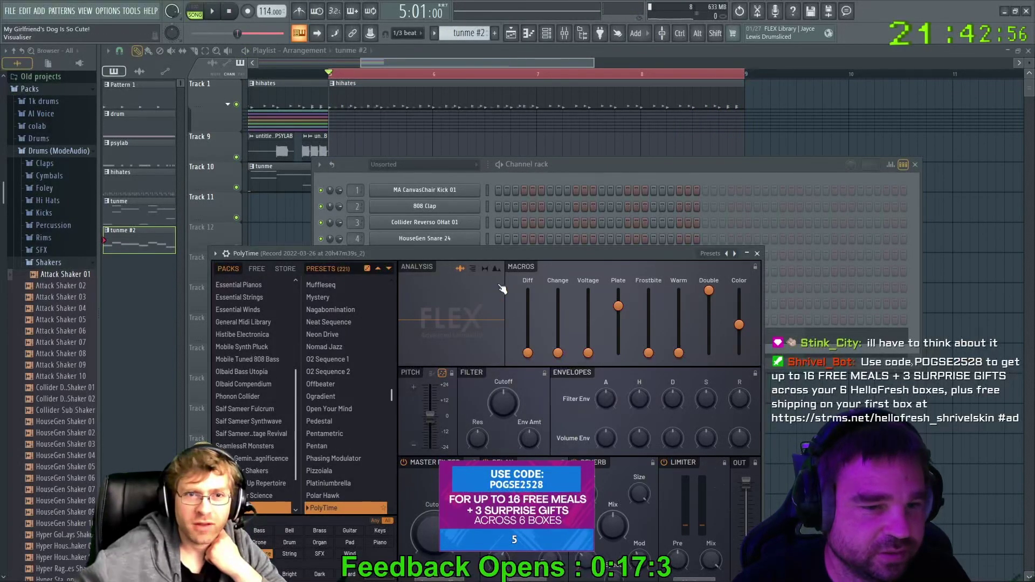
left_click_drag(502, 253, 506, 224)
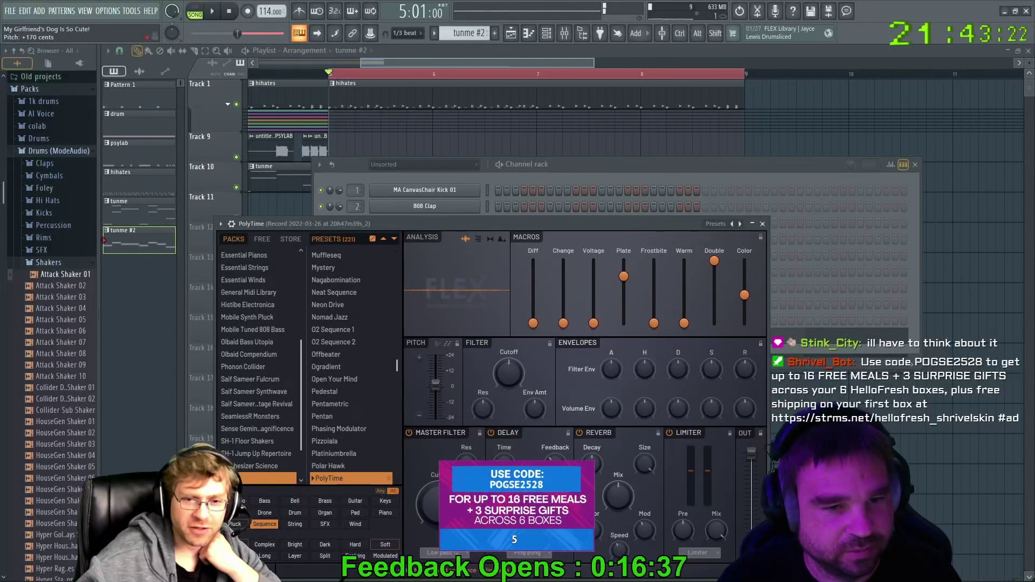
left_click(212, 12)
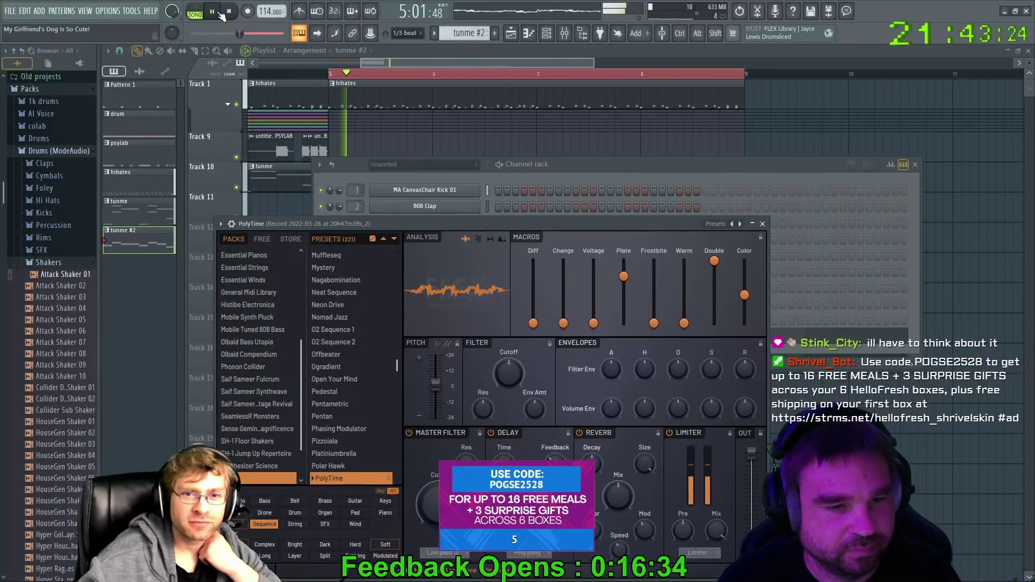
mouse_move(436, 383)
left_mouse_down()
mouse_move(439, 391)
mouse_move(435, 370)
mouse_move(434, 416)
mouse_move(435, 353)
mouse_move(435, 386)
left_mouse_up()
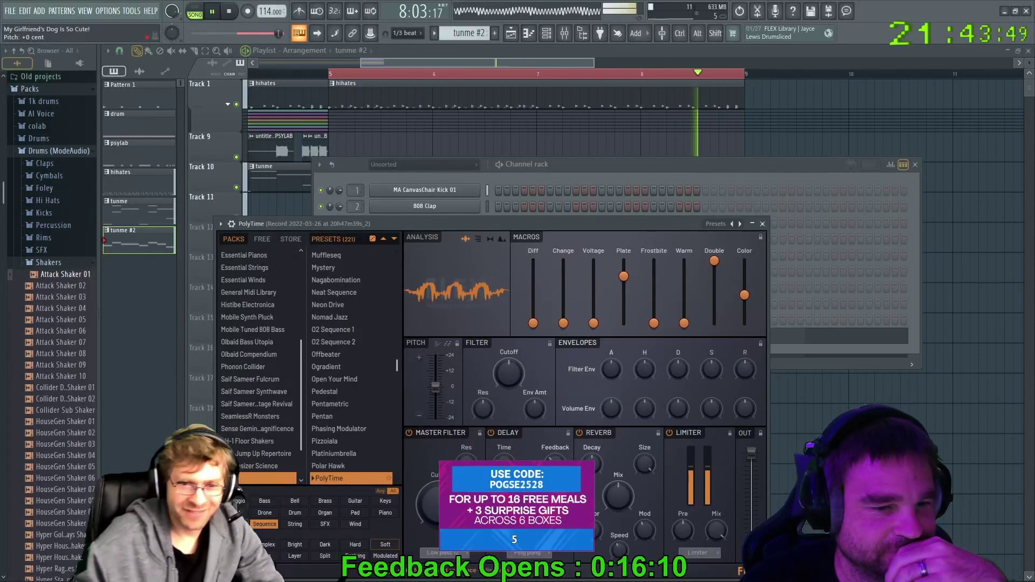
left_click_drag(435, 386, 442, 393)
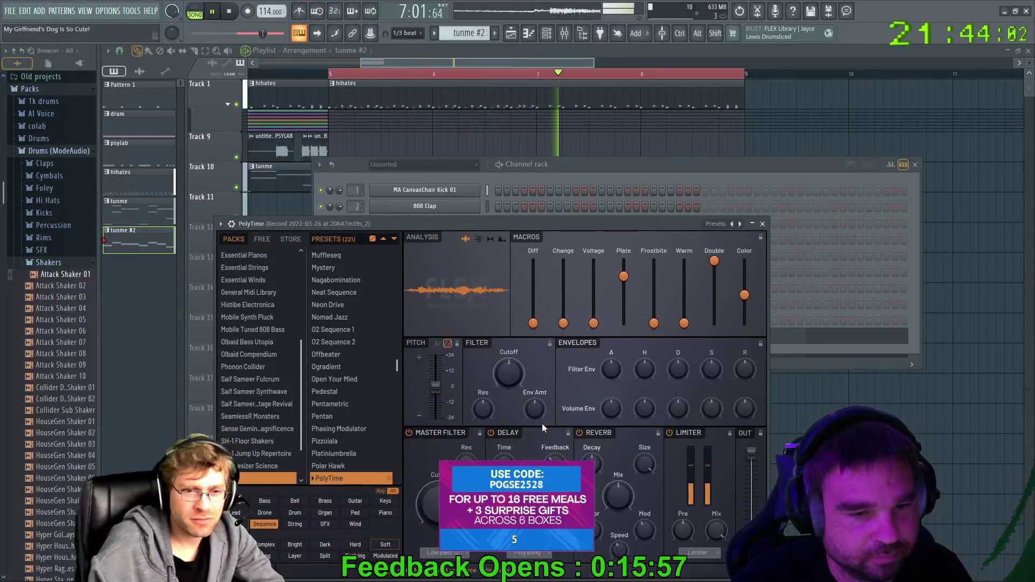
left_click(299, 34)
key("l")
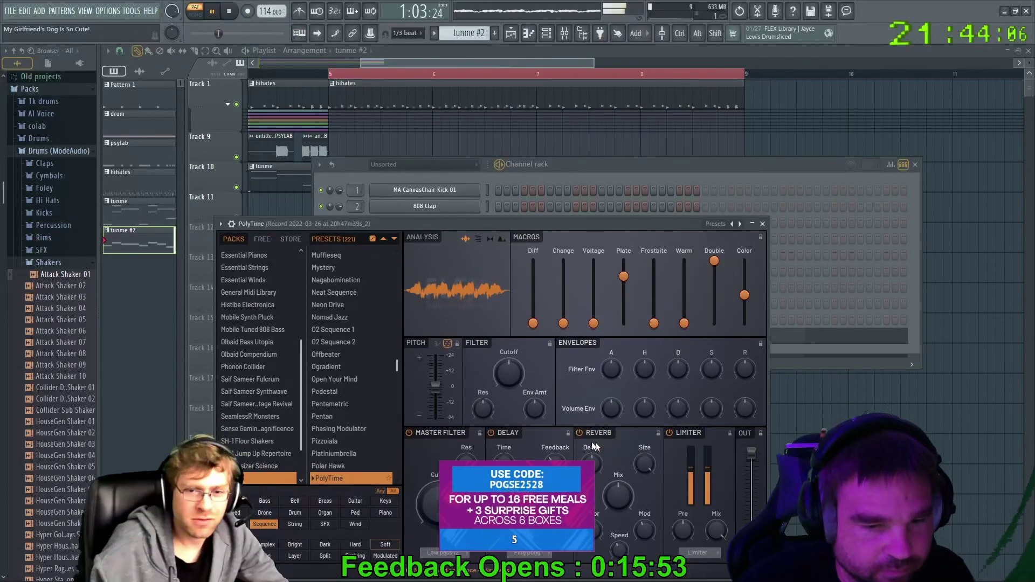
Turn off the delay and reverb effects of the PolyTime preset
key("space")
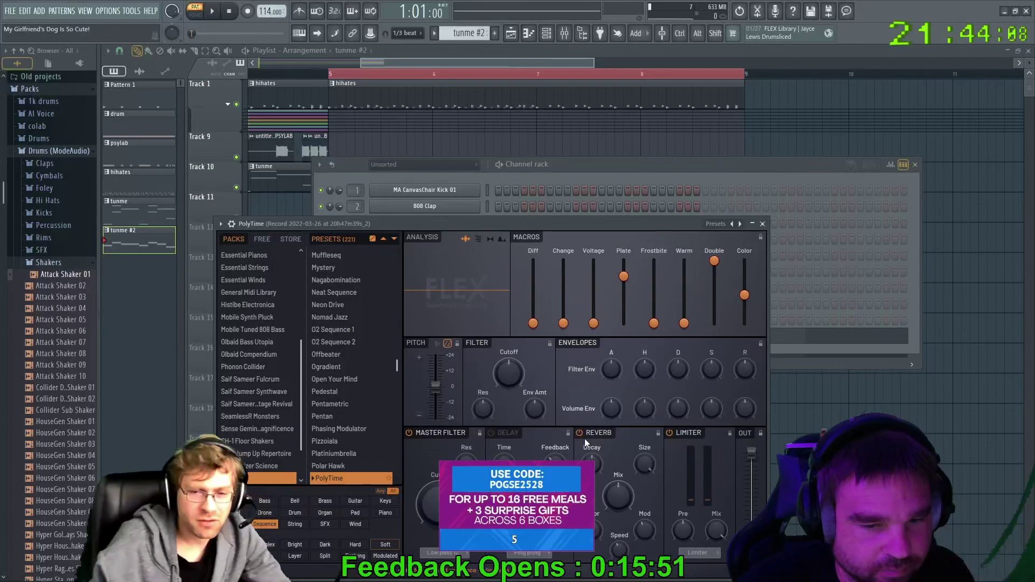
key("space")
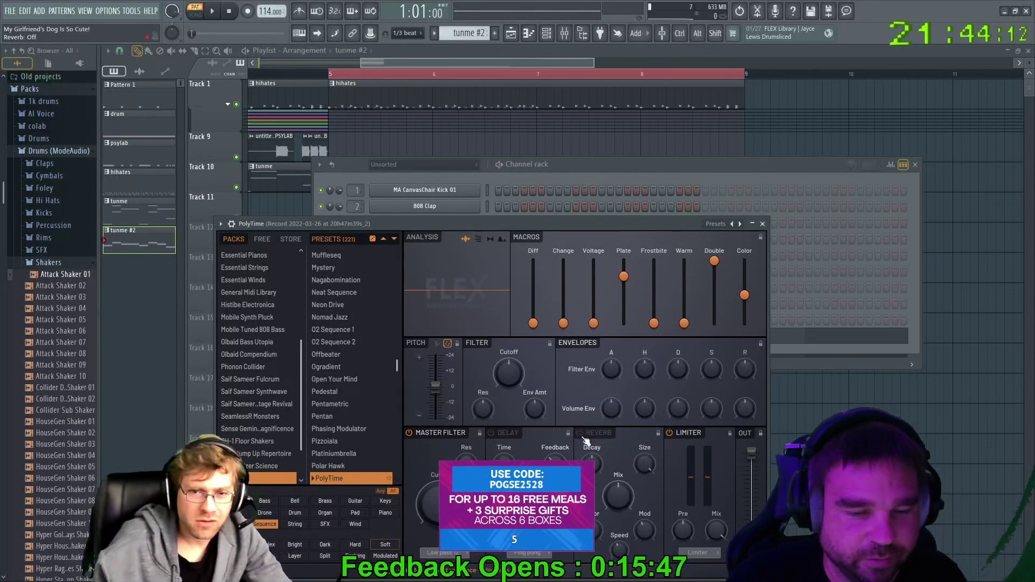
left_click_drag(511, 248, 512, 189)
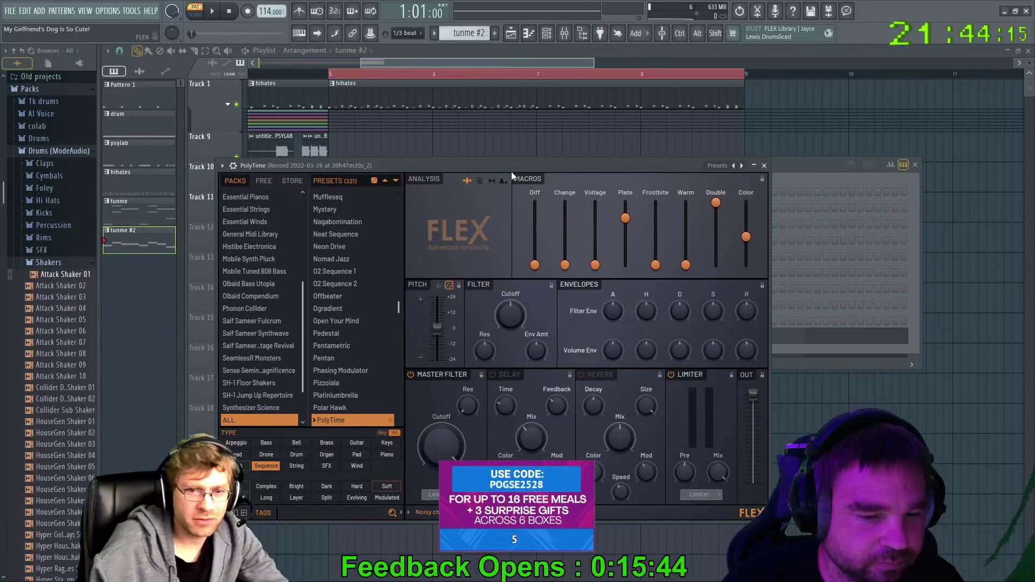
left_click(580, 375)
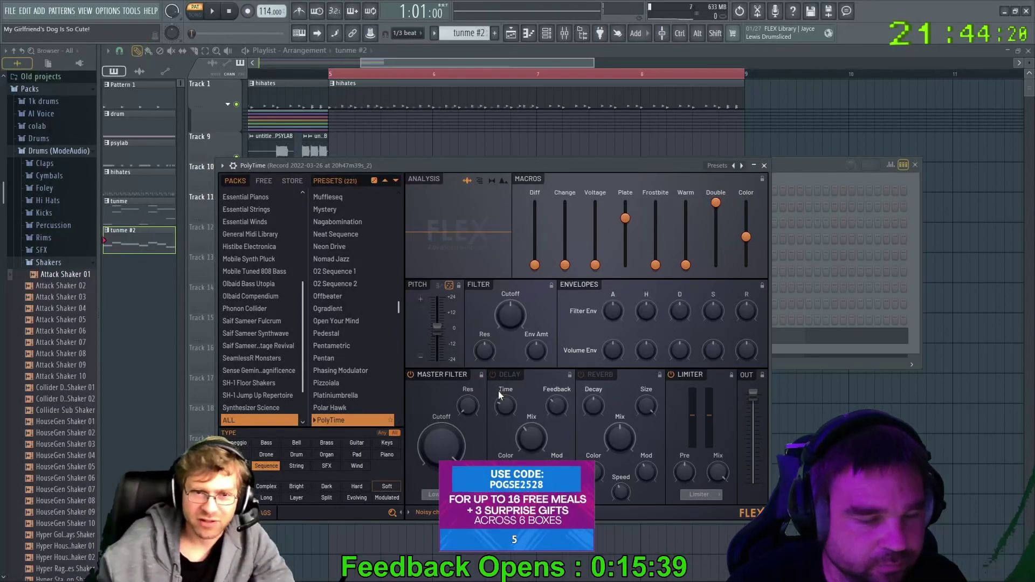
Play tunme #2 and try different resonance and cutoff levels on PolyTime's Low pass 12 master filter
key("space")
left_click_drag(465, 409, 464, 388)
left_click_drag(441, 445, 441, 455)
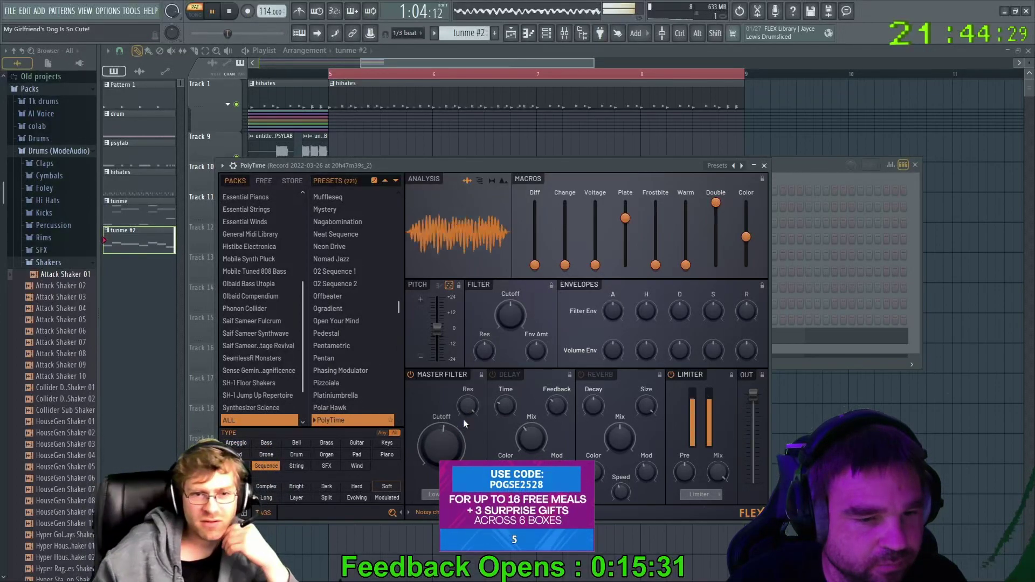
left_click_drag(441, 455, 441, 451)
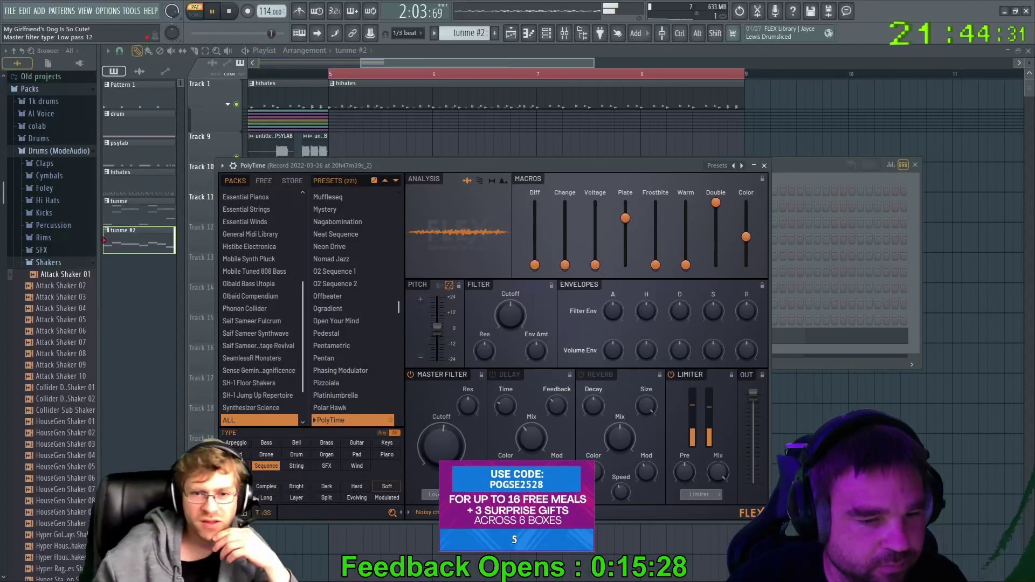
Try the Comb + and Comb - master filter types, sweeping the cutoff up to 70% and raising the resonance to 100%
left_click(434, 494)
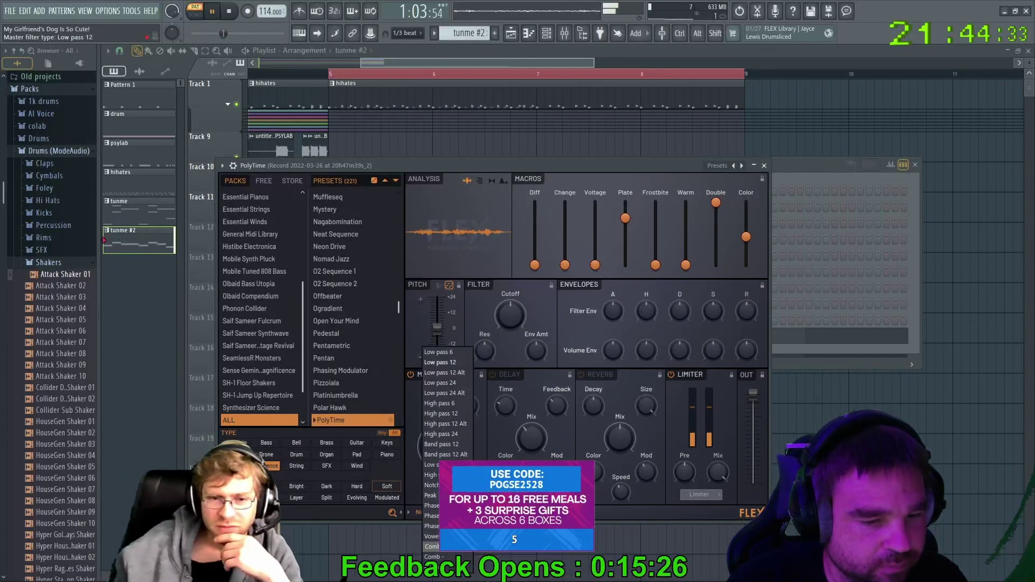
left_click(431, 546)
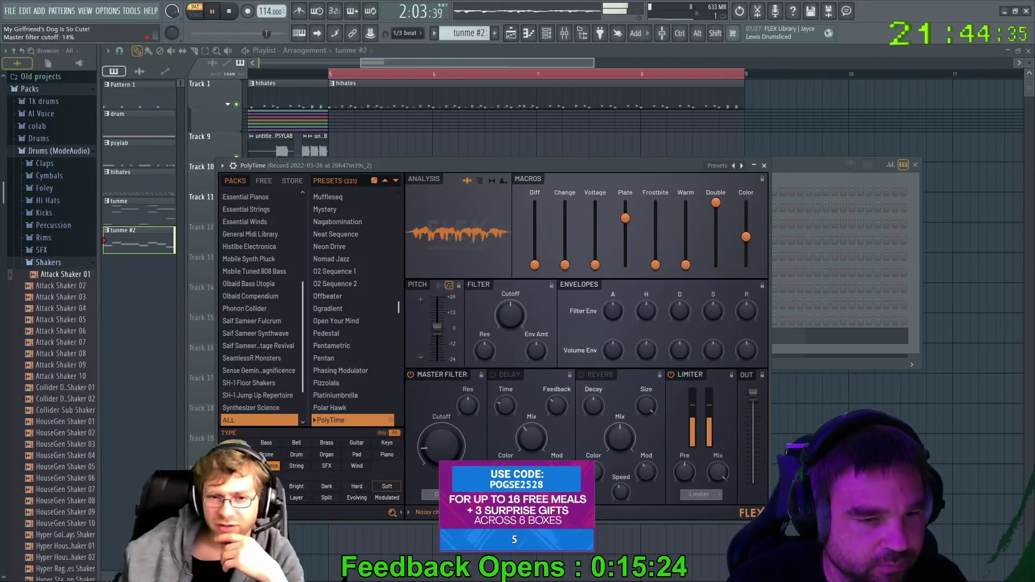
left_click(434, 494)
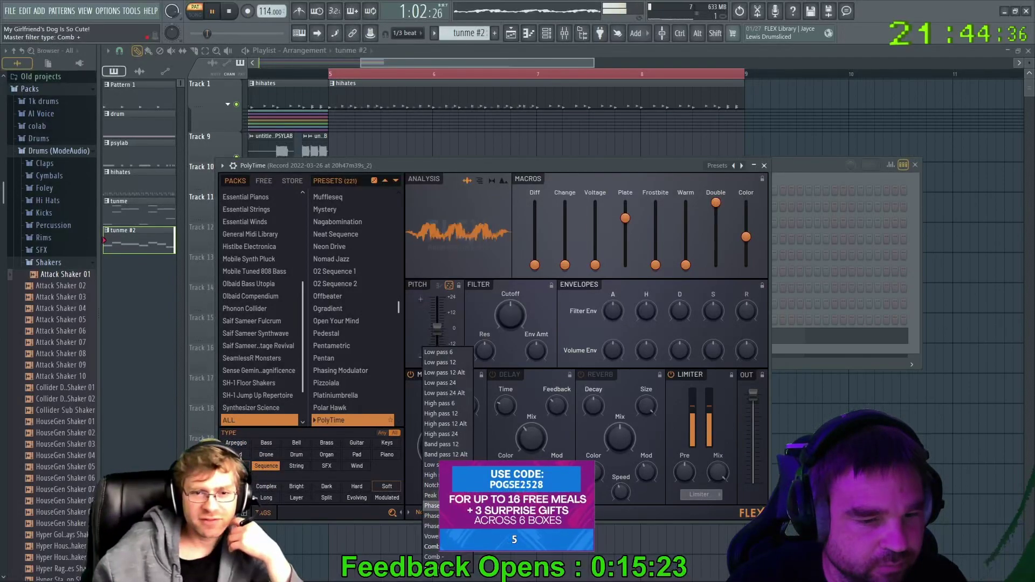
left_click(440, 555)
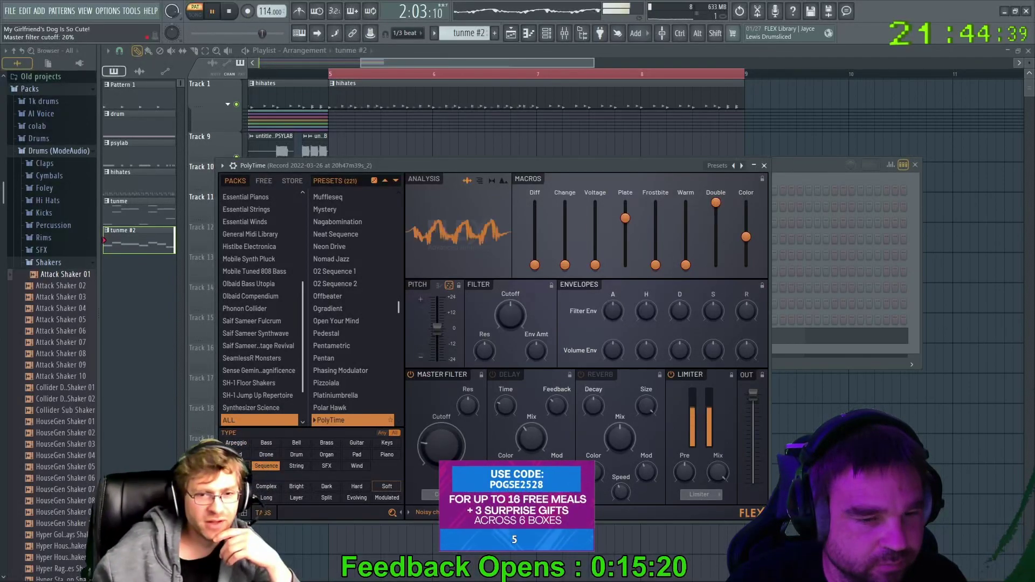
left_click_drag(441, 445, 441, 420)
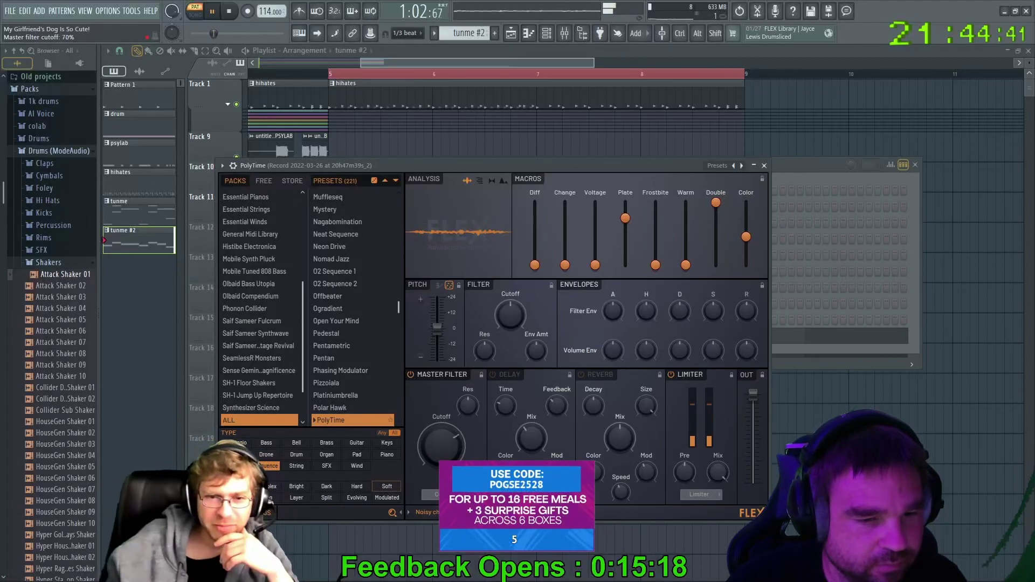
left_click_drag(443, 453, 443, 461)
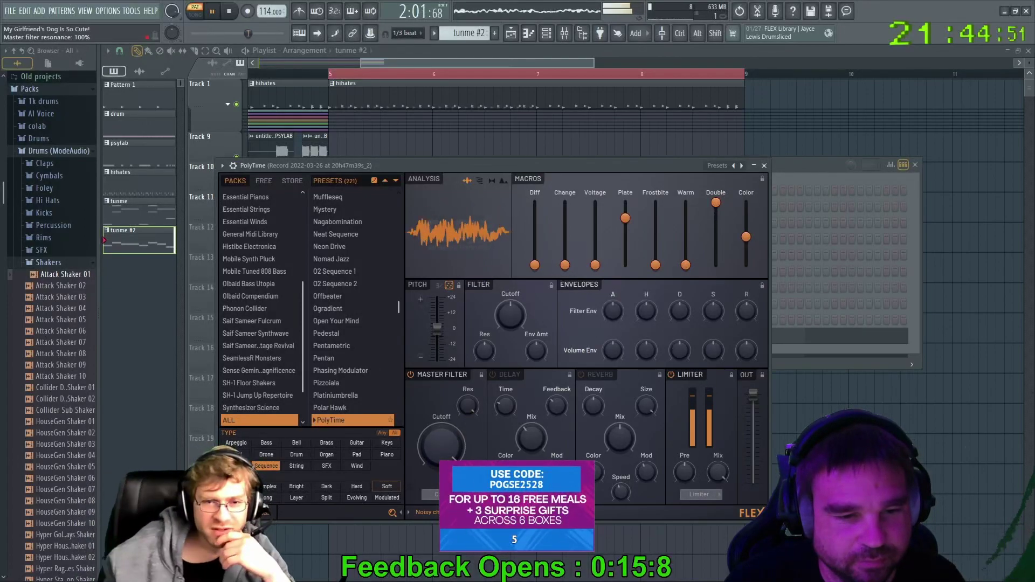
Change the master filter type to Vowel, adjust its resonance and cutoff by ear, and stop playback
left_click(442, 374)
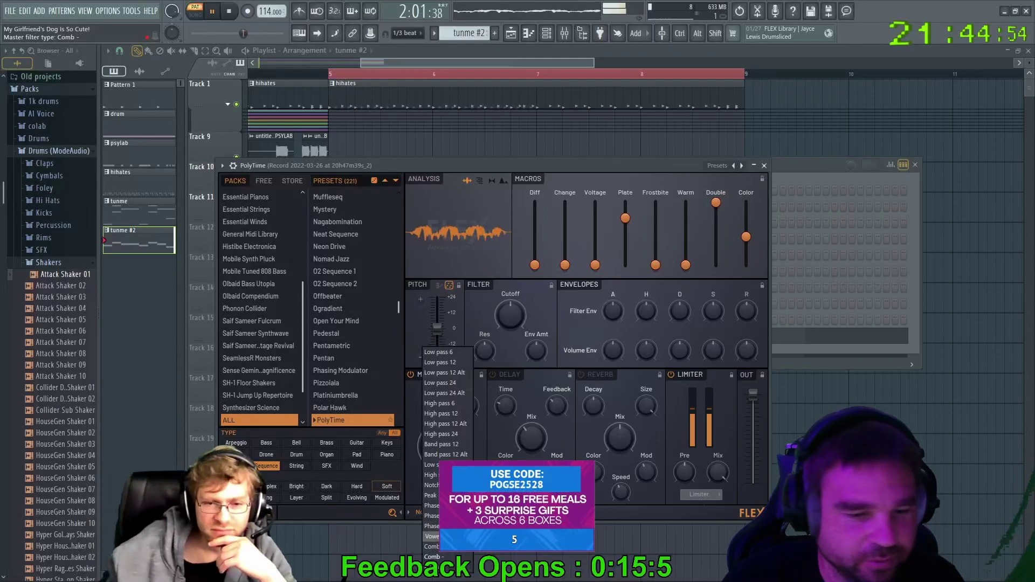
left_click(431, 537)
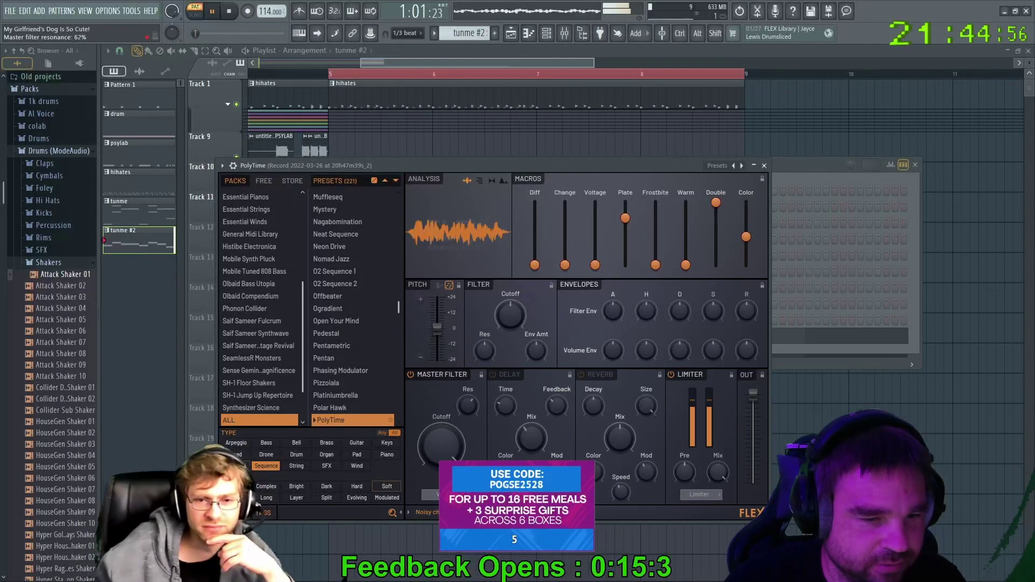
left_click_drag(467, 405, 467, 401)
mouse_move(441, 445)
left_mouse_down()
mouse_move(441, 426)
mouse_move(441, 458)
mouse_move(452, 433)
left_mouse_up()
key("space")
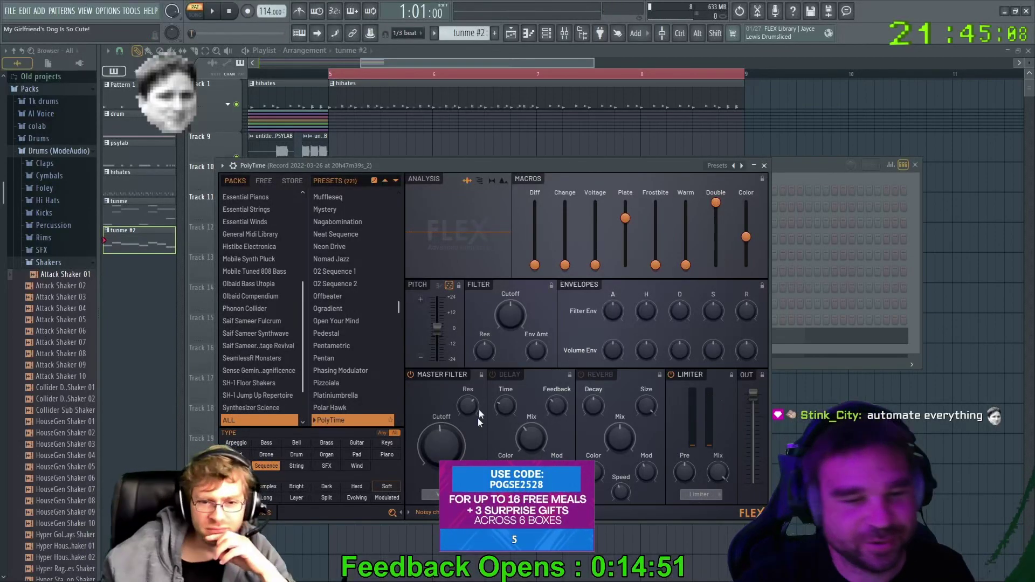
Try the Diff macro at 100%, then audition Change and Voltage during playback, returning all three to 0%
left_click_drag(477, 167, 537, 134)
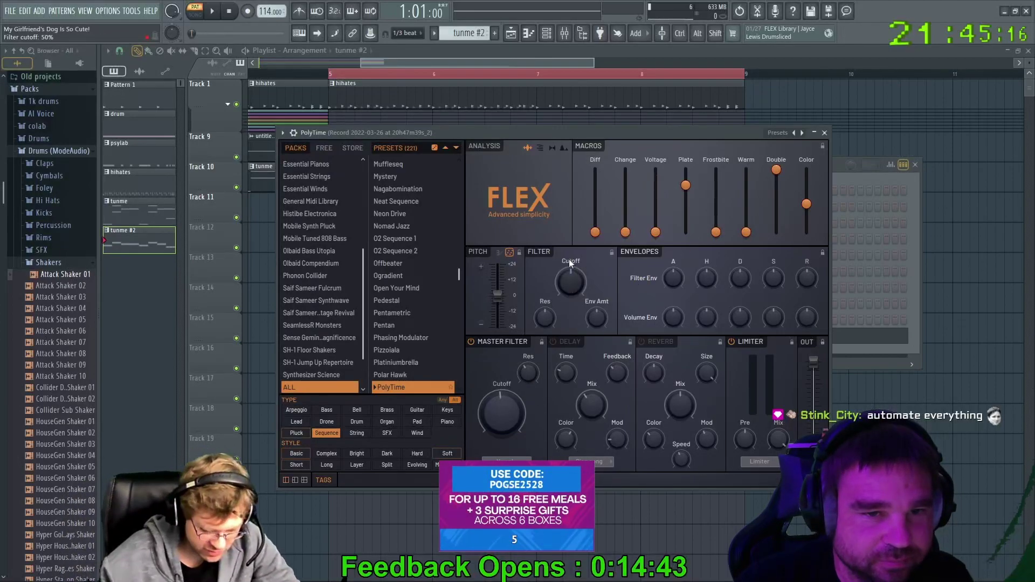
left_click_drag(595, 232, 595, 228)
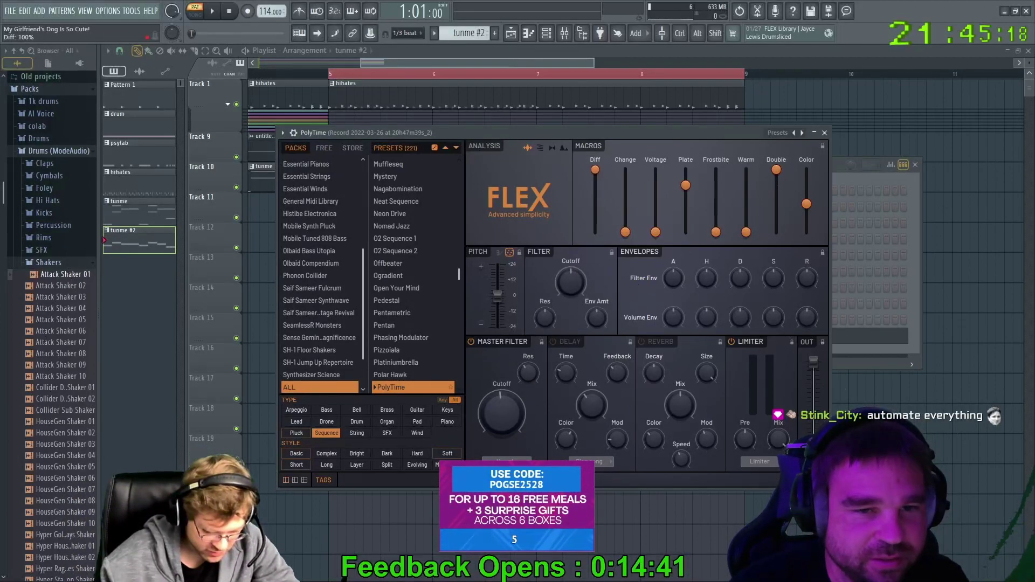
left_click_drag(595, 170, 594, 231)
key("space")
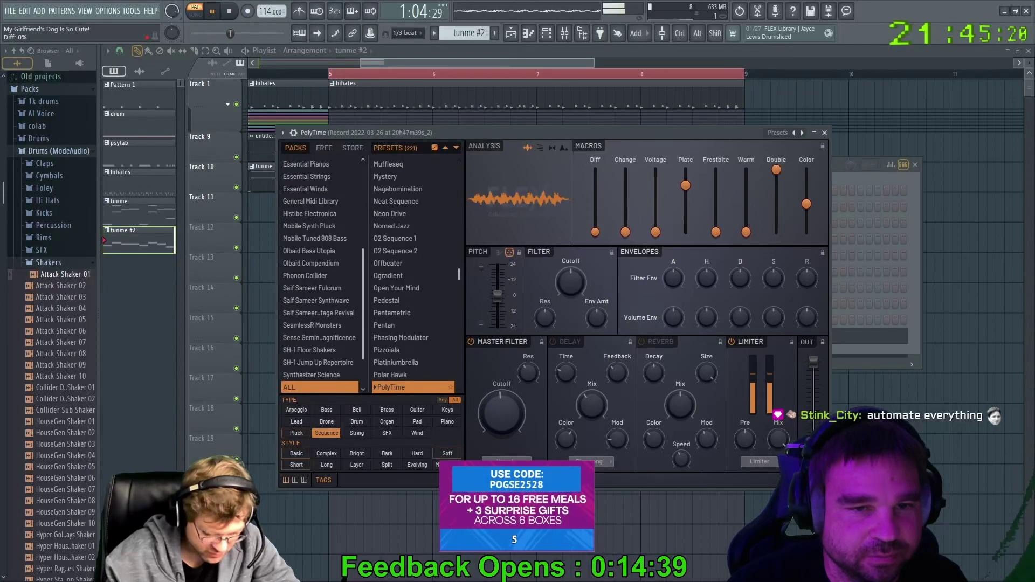
left_click_drag(625, 231, 655, 231)
Audition Plate at 100% and Frostbite at 79%, then lower Plate, Frostbite, Warm, Double and Color to 0%
left_click_drag(685, 179, 685, 170)
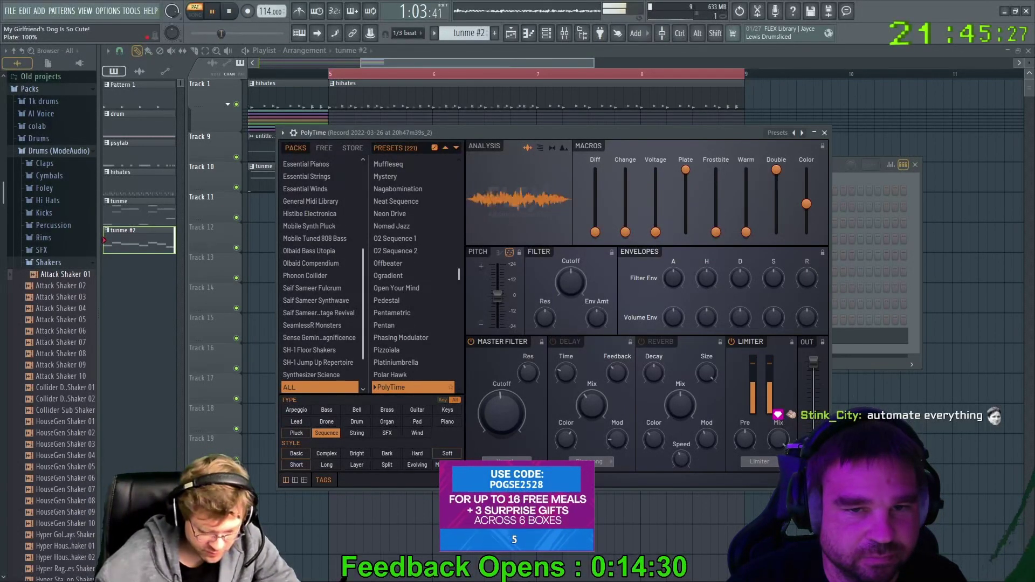
mouse_move(685, 213)
left_mouse_down()
mouse_move(685, 232)
mouse_move(684, 194)
left_mouse_up()
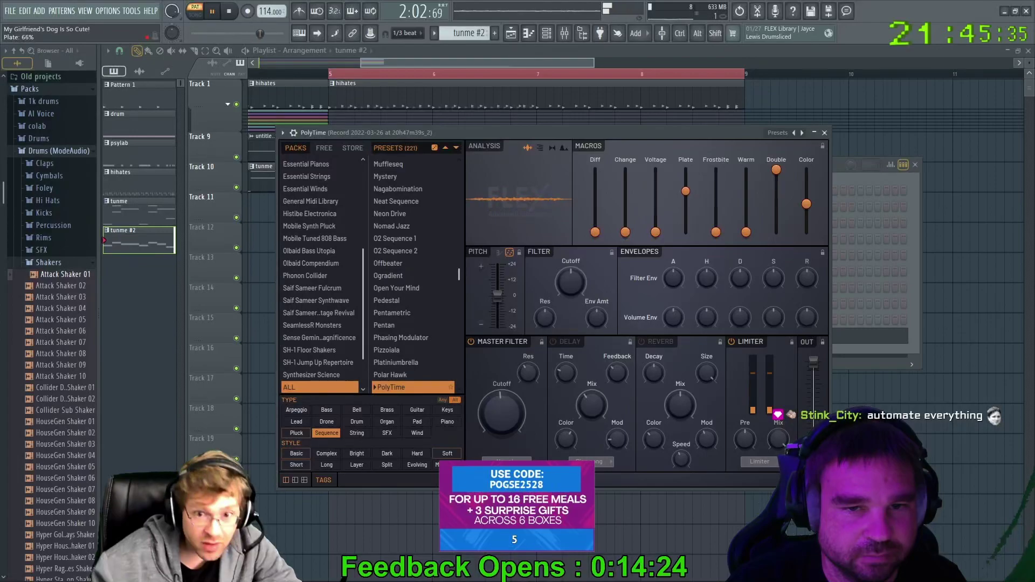
left_click_drag(715, 226, 715, 182)
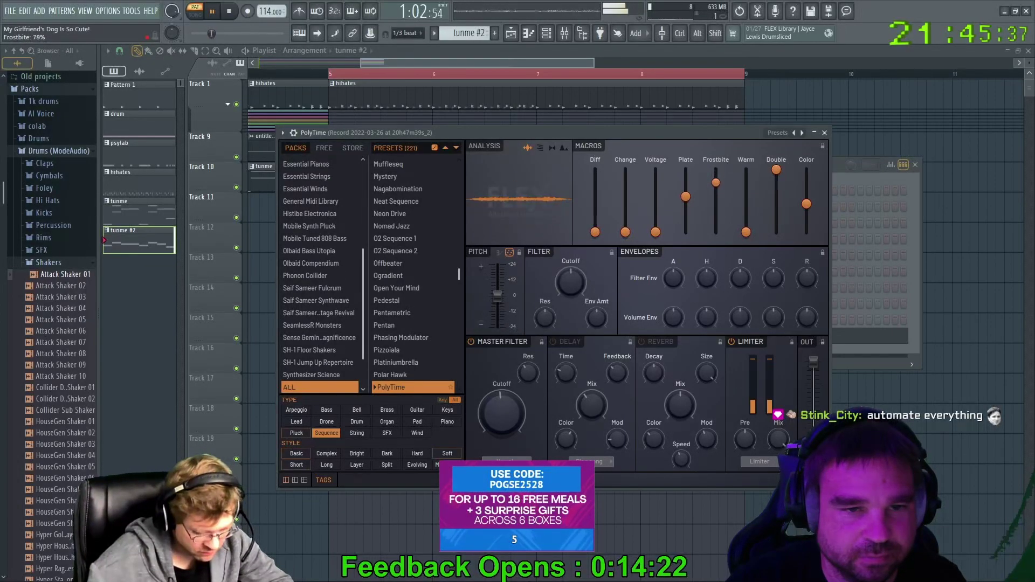
left_click_drag(715, 217, 715, 190)
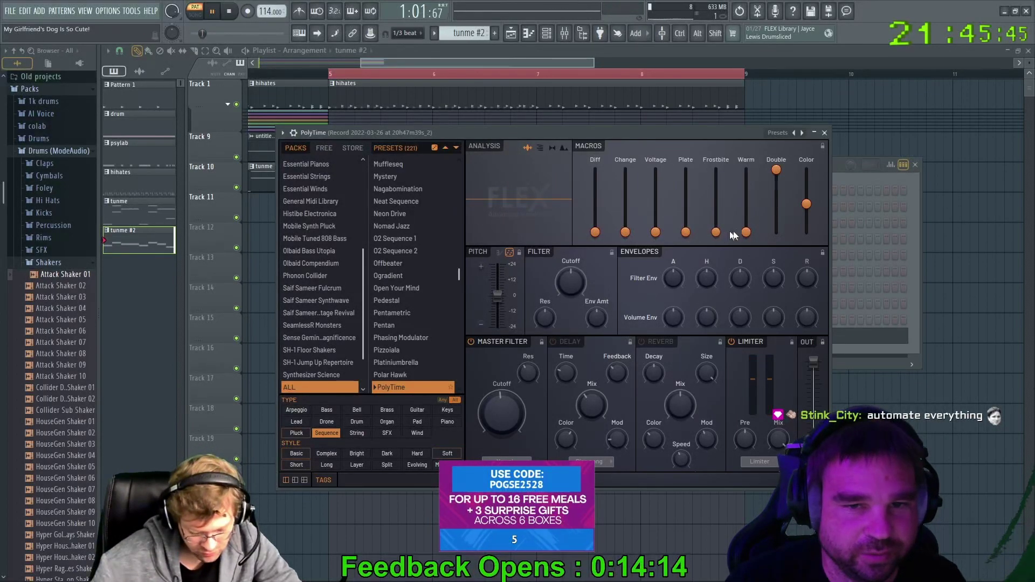
mouse_move(746, 219)
left_mouse_down()
mouse_move(747, 171)
mouse_move(745, 232)
left_mouse_up()
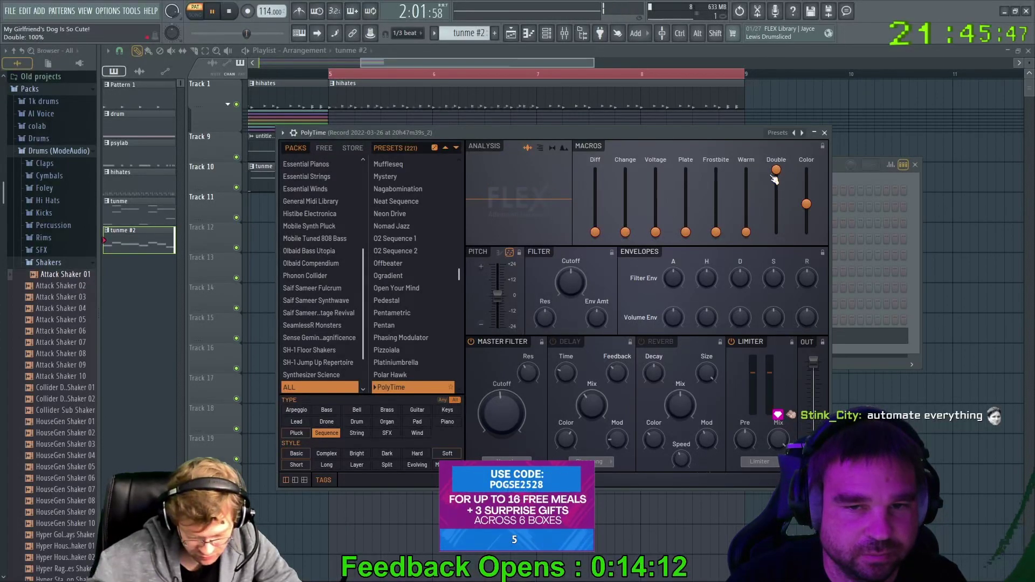
left_click_drag(776, 183, 806, 231)
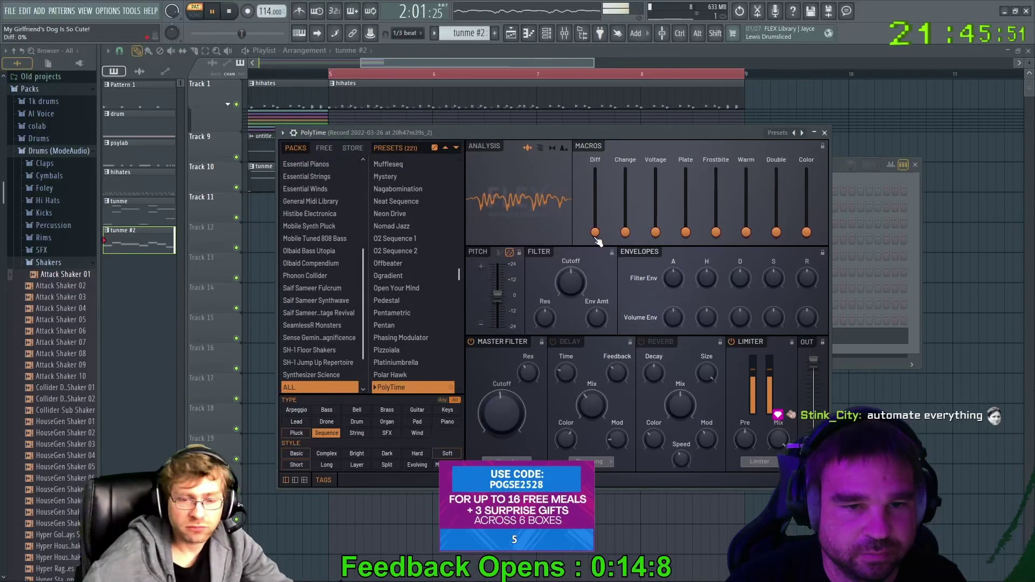
Raise the Diff and Voltage macros to about halfway, and try out Change and Frostbite before returning them to 0%
left_click_drag(595, 173, 595, 204)
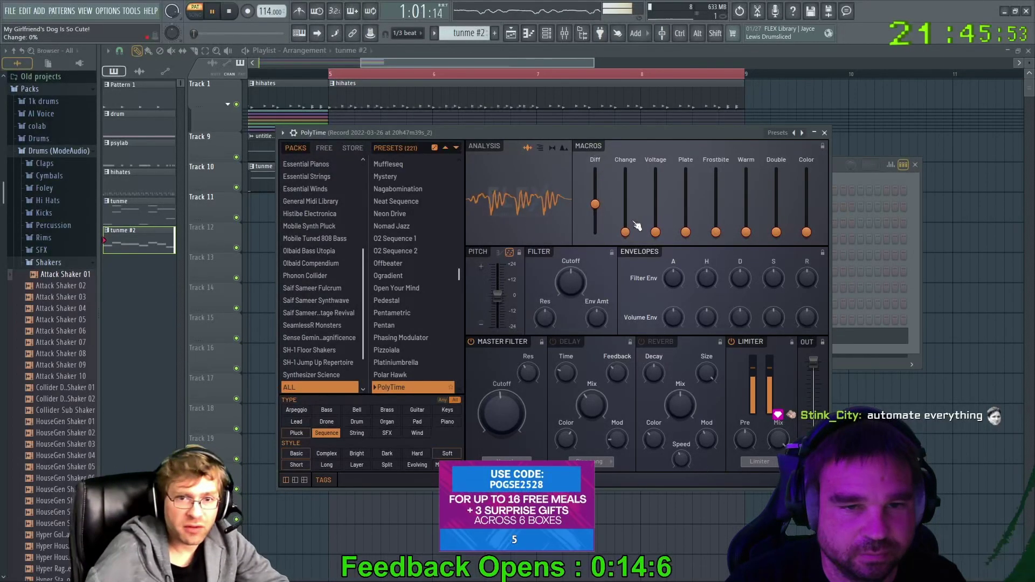
left_click_drag(628, 234, 625, 170)
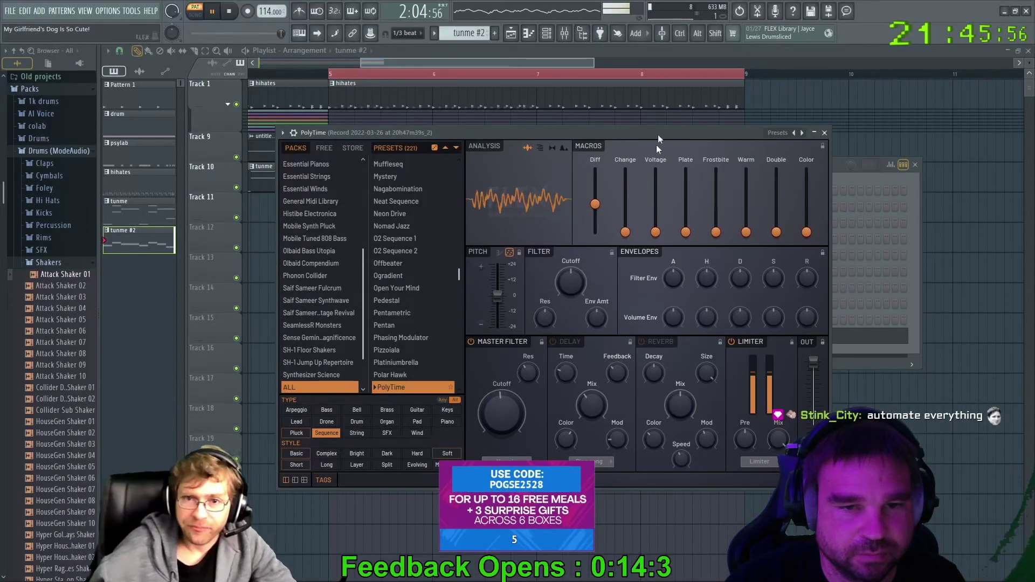
left_click_drag(655, 225, 655, 174)
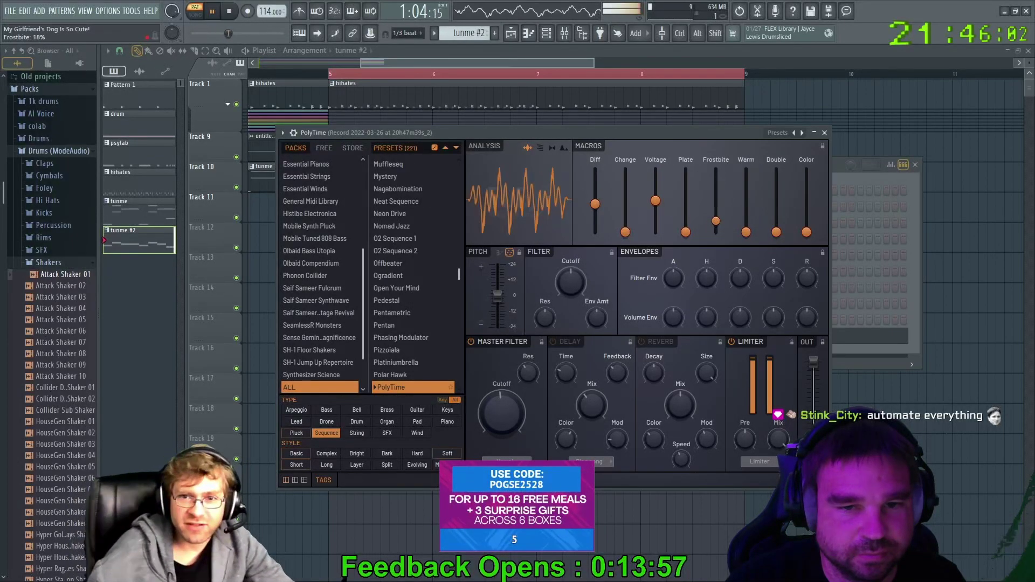
left_click_drag(715, 221, 715, 178)
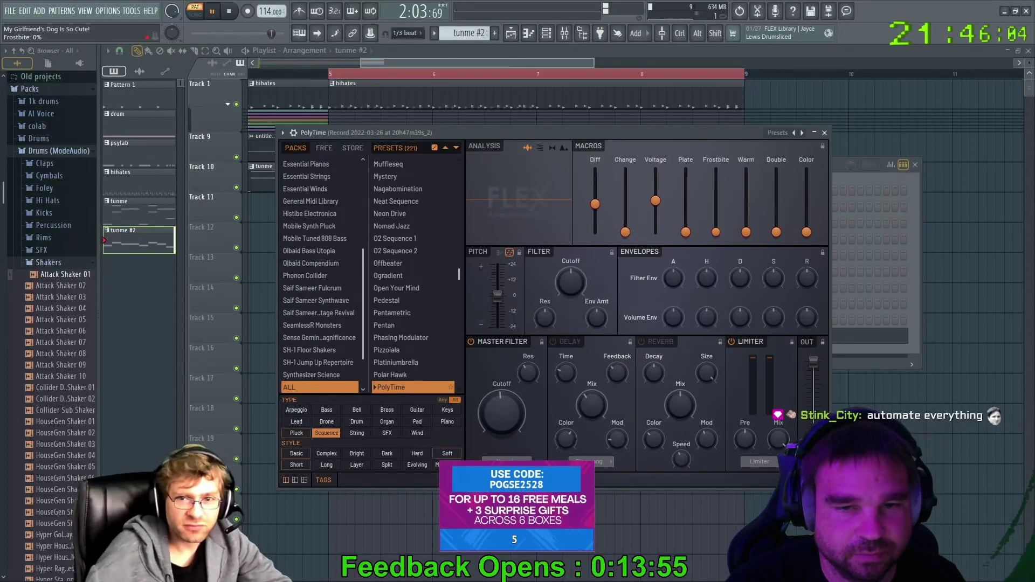
Audition Warm at 100% with Voltage at 0%, then set Warm to about 30%, Double near maximum and Color to about halfway
left_click_drag(654, 220, 666, 237)
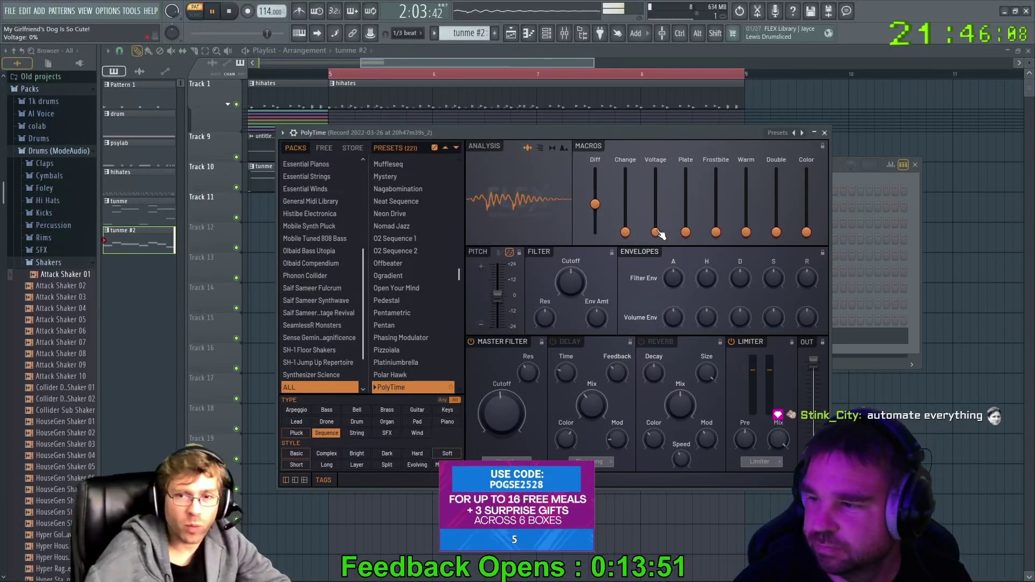
left_click_drag(745, 232, 746, 235)
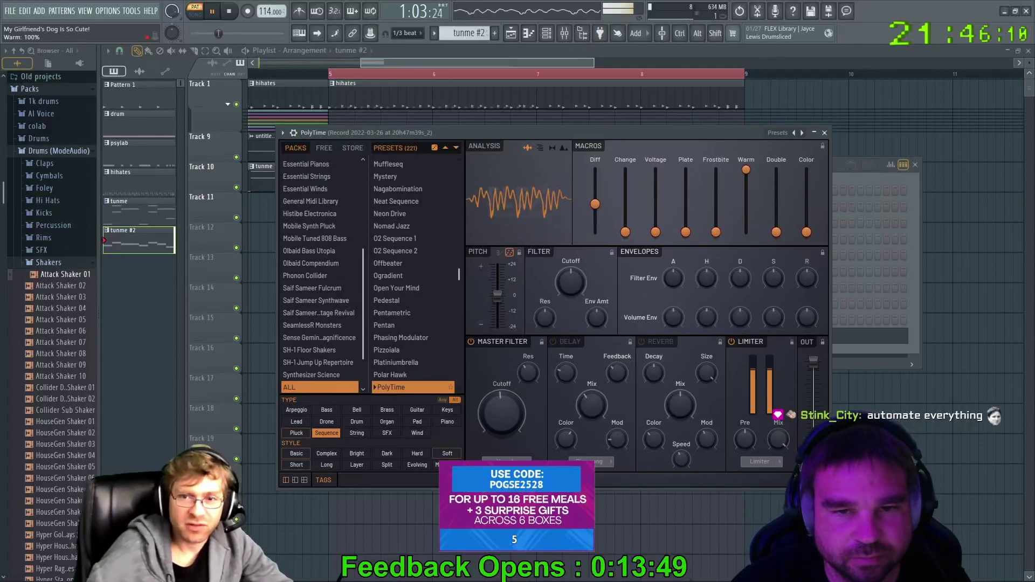
left_click_drag(747, 170, 745, 223)
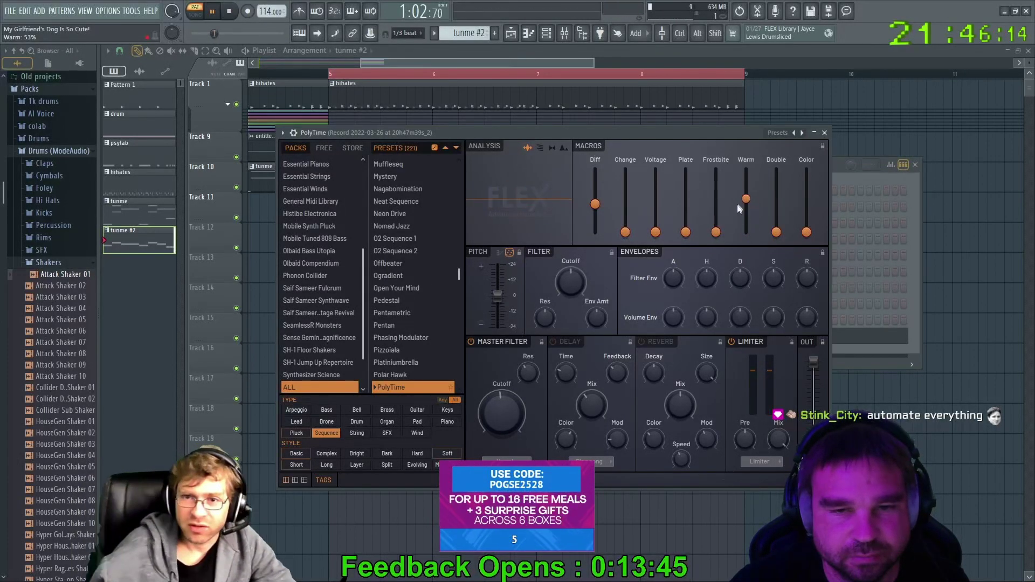
left_click_drag(746, 201, 776, 179)
key("space")
mouse_move(798, 215)
left_mouse_down()
mouse_move(812, 171)
mouse_move(806, 203)
left_mouse_up()
Raise the Voltage macro to about halfway, return Frostbite to 0%, set Change to about 33%, and stop playback
mouse_move(717, 233)
left_mouse_down()
mouse_move(718, 189)
mouse_move(716, 221)
left_mouse_up()
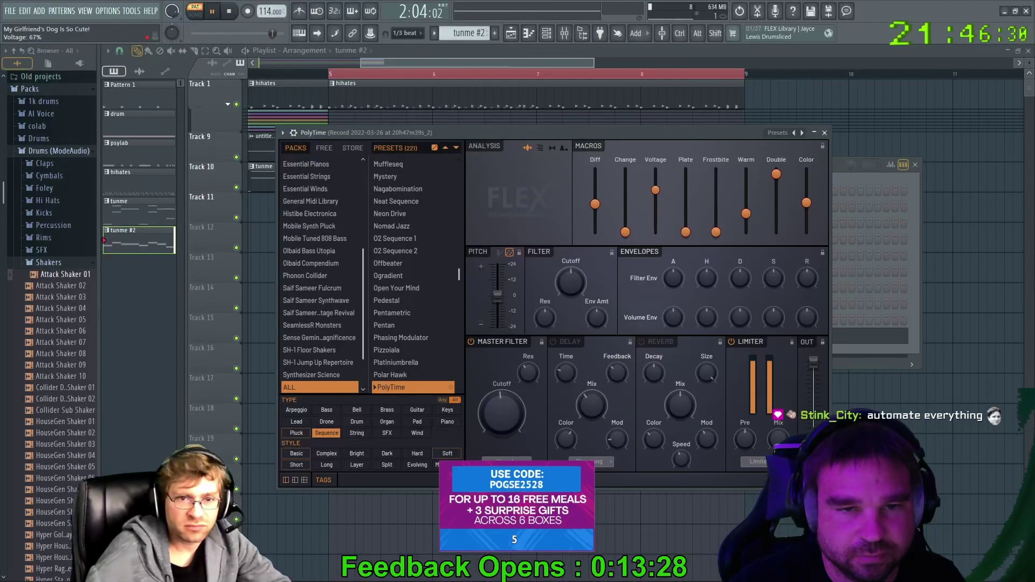
left_click_drag(720, 222, 720, 217)
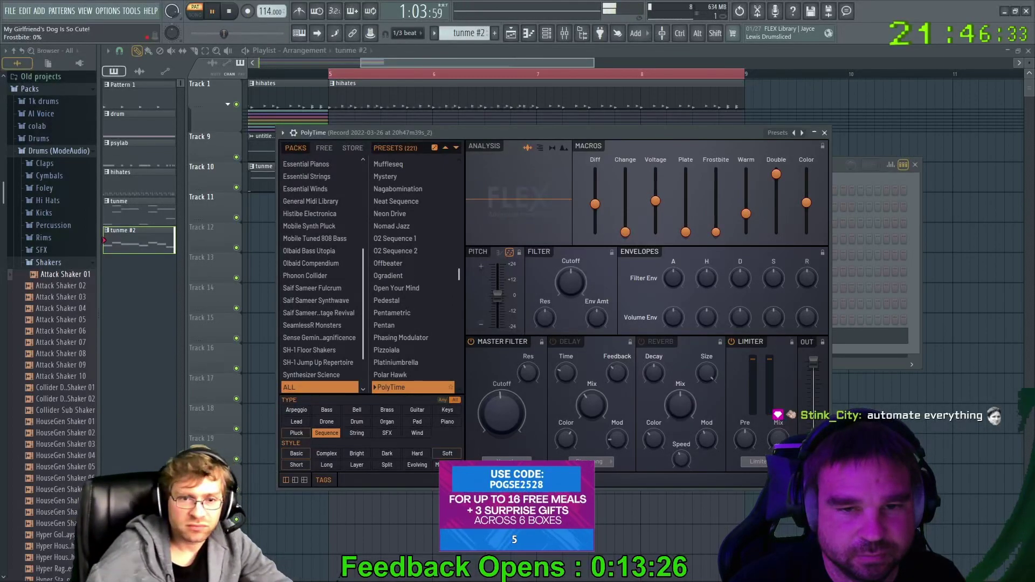
mouse_move(625, 225)
left_mouse_down()
mouse_move(625, 170)
mouse_move(625, 213)
left_mouse_up()
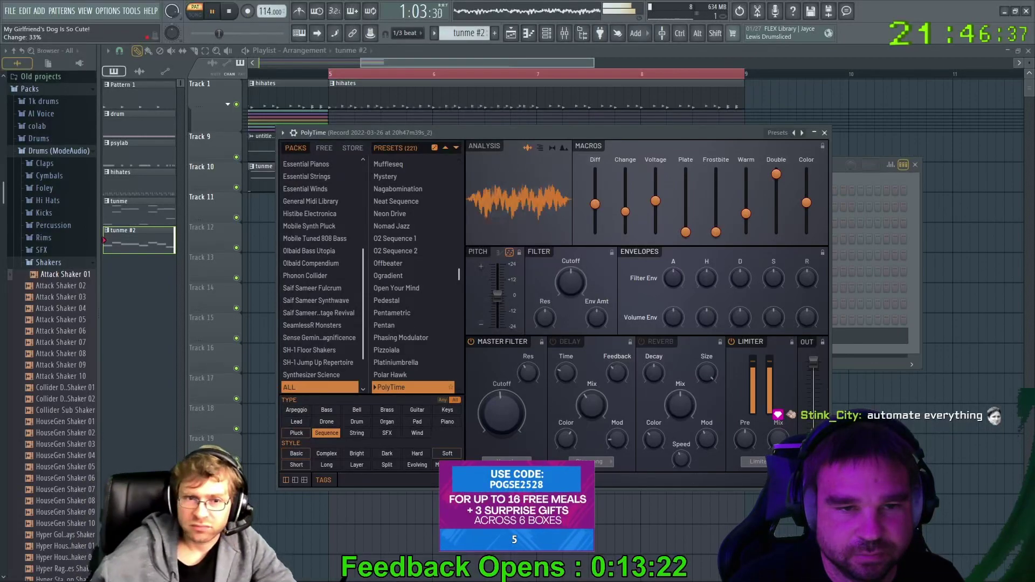
left_click_drag(625, 131, 668, 133)
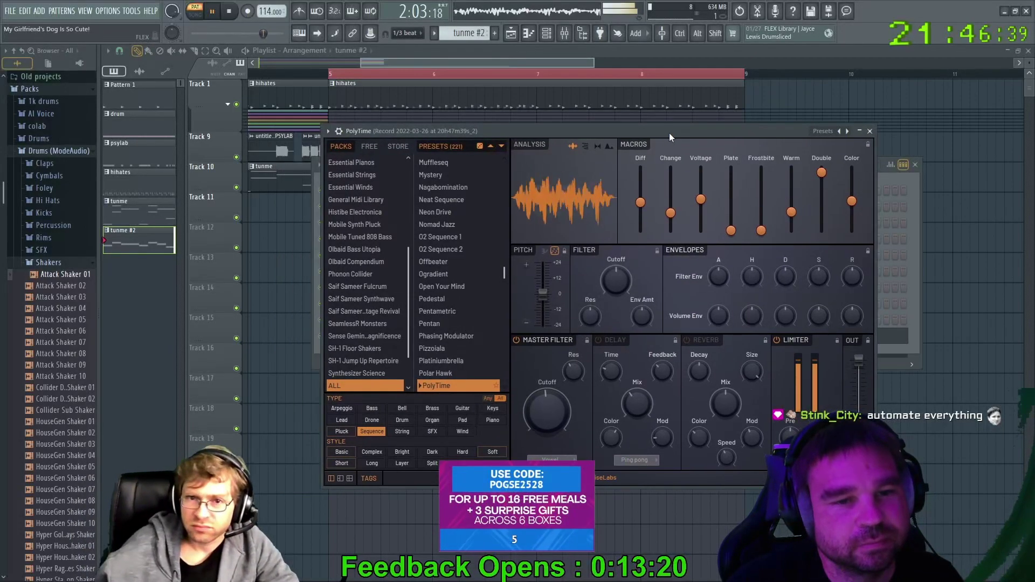
key("space")
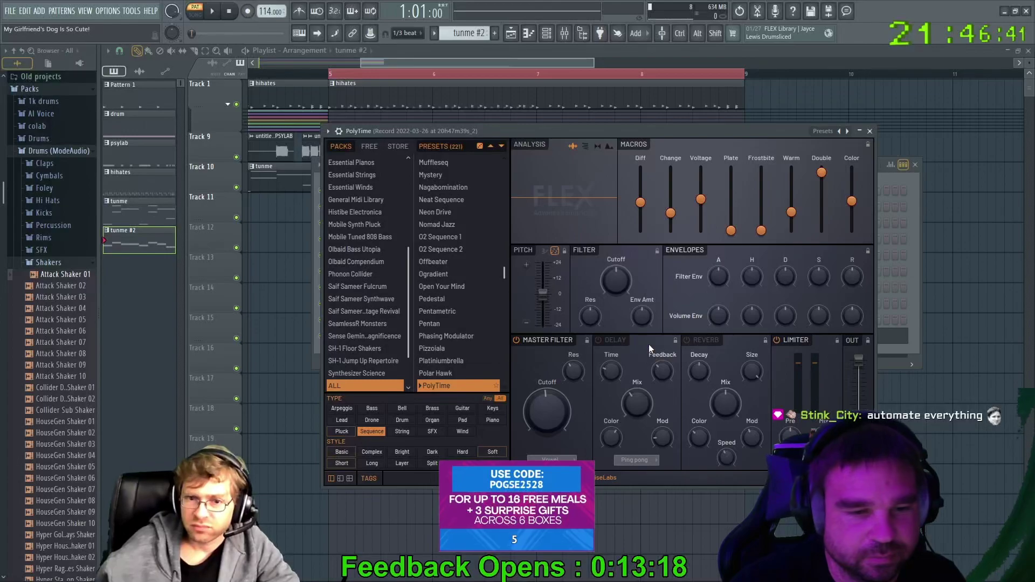
Enable the Delay effect on PolyTime, audition the melody with it, and try out the delay time
left_click(616, 340)
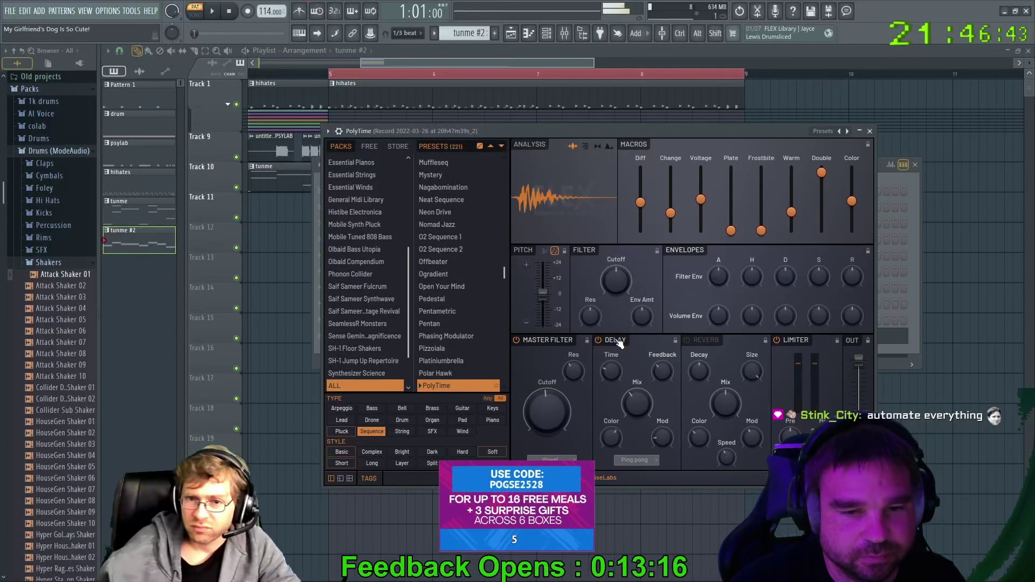
key("space")
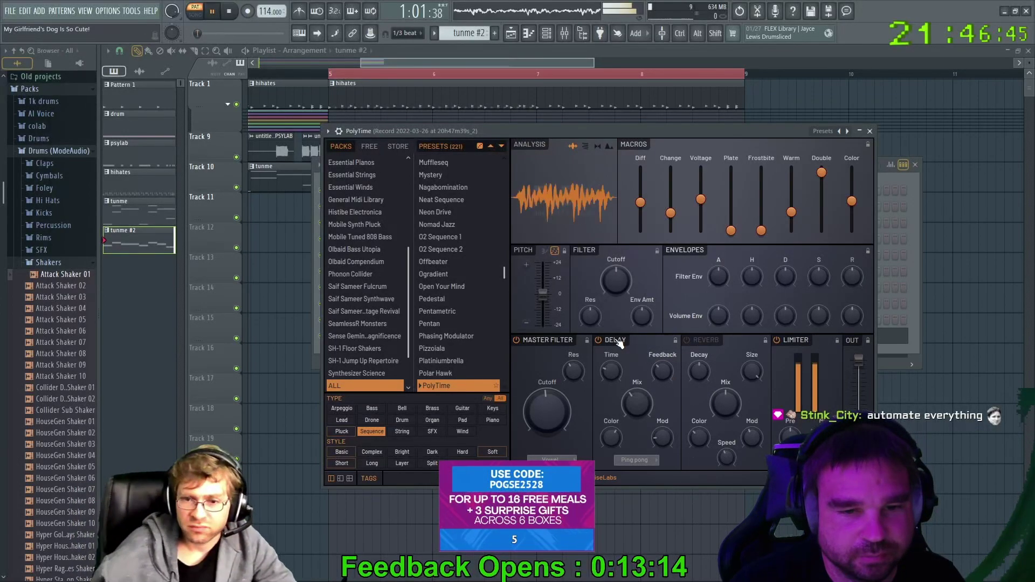
key("space")
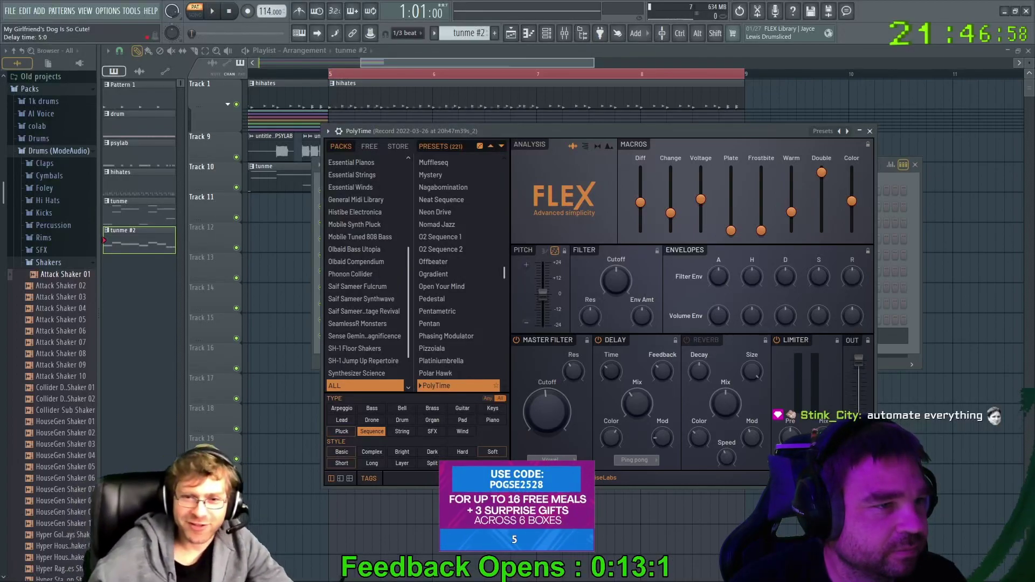
key("space")
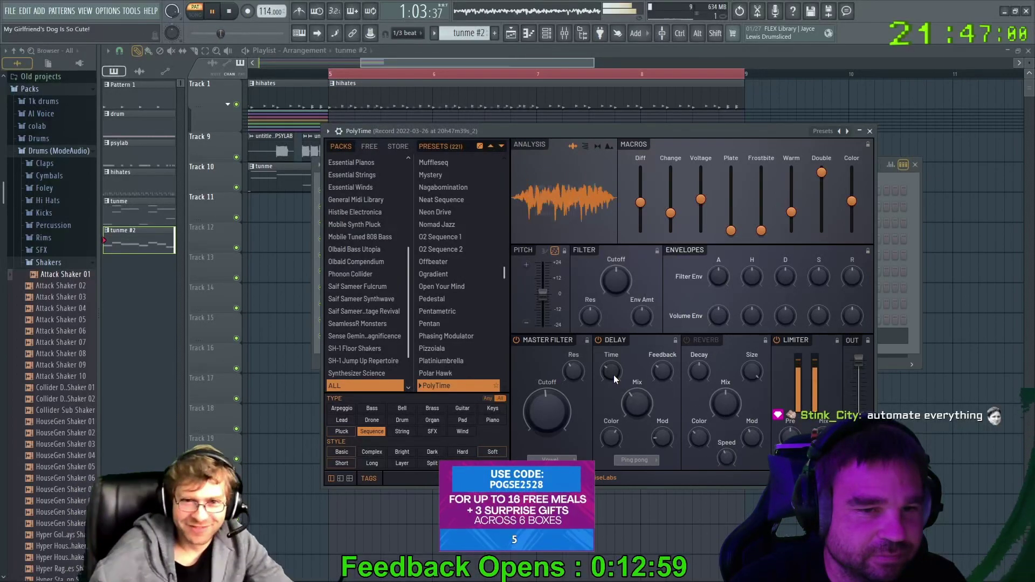
key("space")
mouse_move(613, 372)
left_mouse_down()
mouse_move(613, 350)
mouse_move(613, 368)
left_mouse_up()
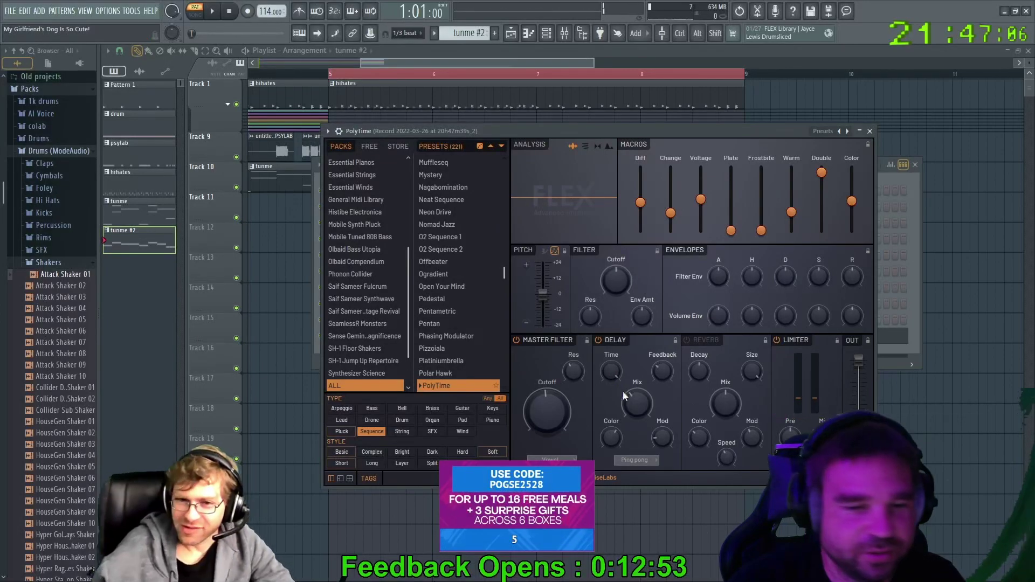
Create an automation clip for the PolyTime delay time, and close the instrument and channel rack
right_click(615, 370)
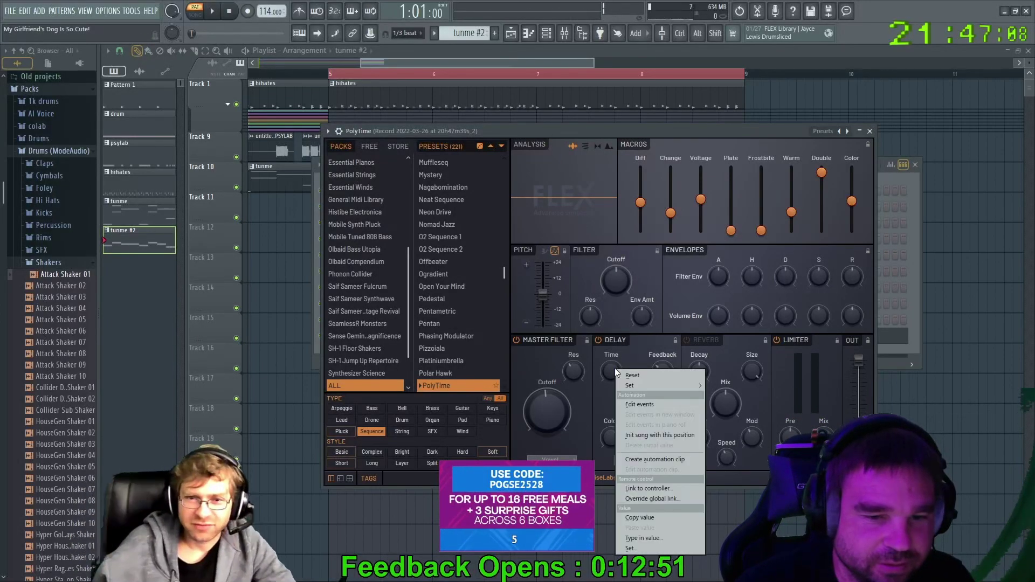
left_click(644, 459)
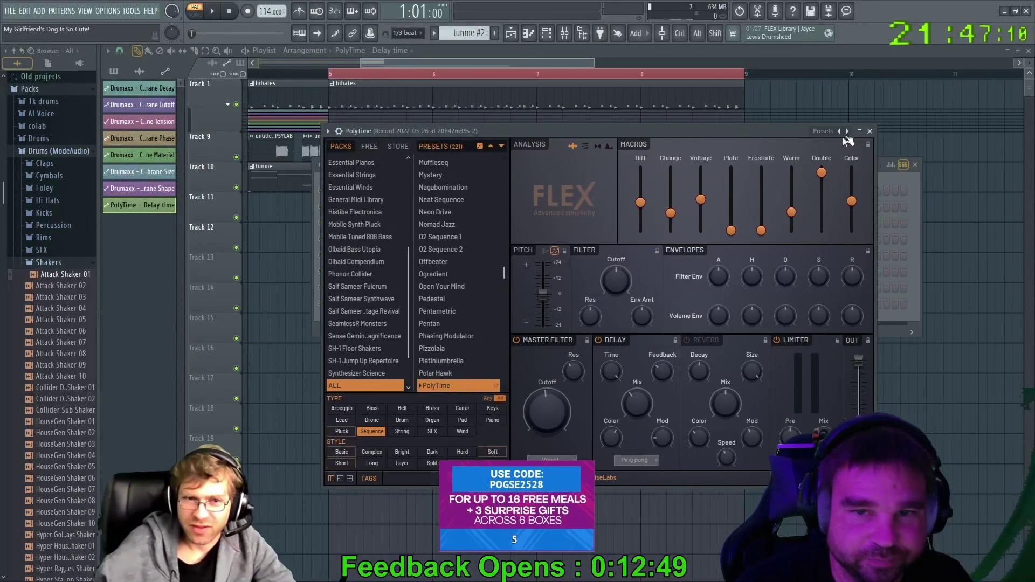
left_click(870, 132)
left_click(914, 165)
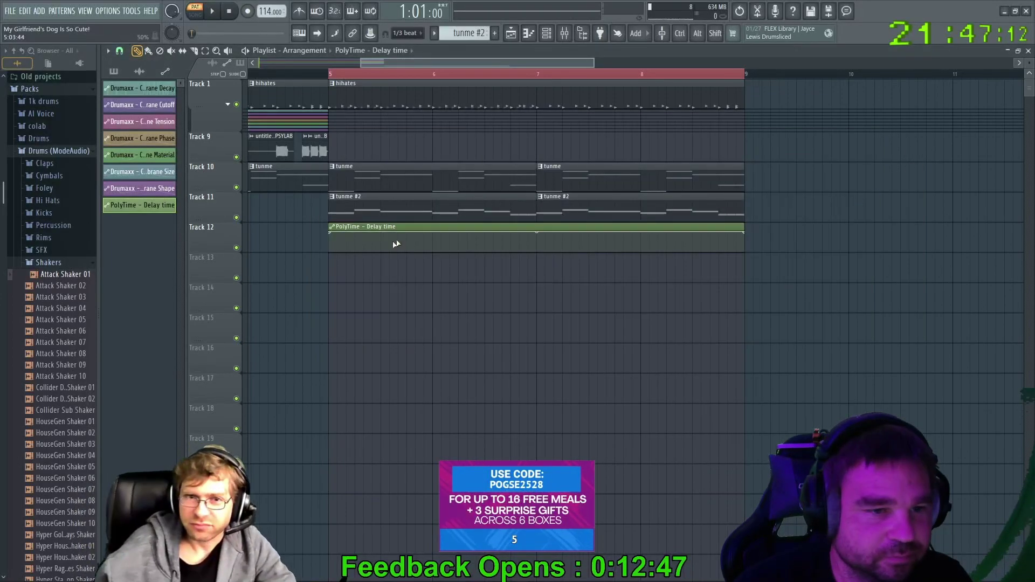
Ramp the delay time automation down to its minimum at bar 9 and audition the song from bar 5
left_click_drag(745, 234, 748, 268)
left_click(343, 77)
key("space")
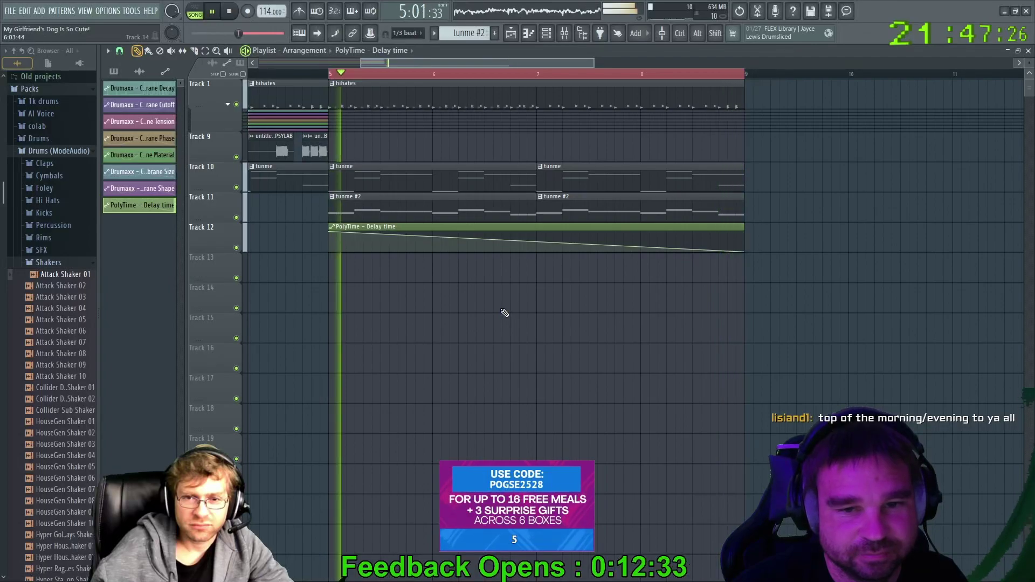
key("space")
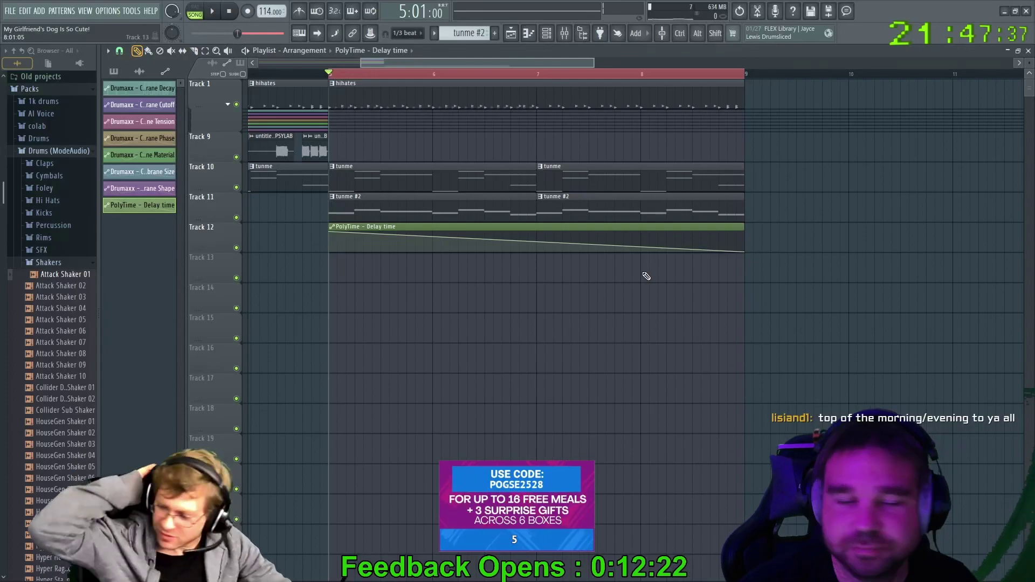
Show all channels in the channel rack and reopen the PolyTime instrument
key("F6")
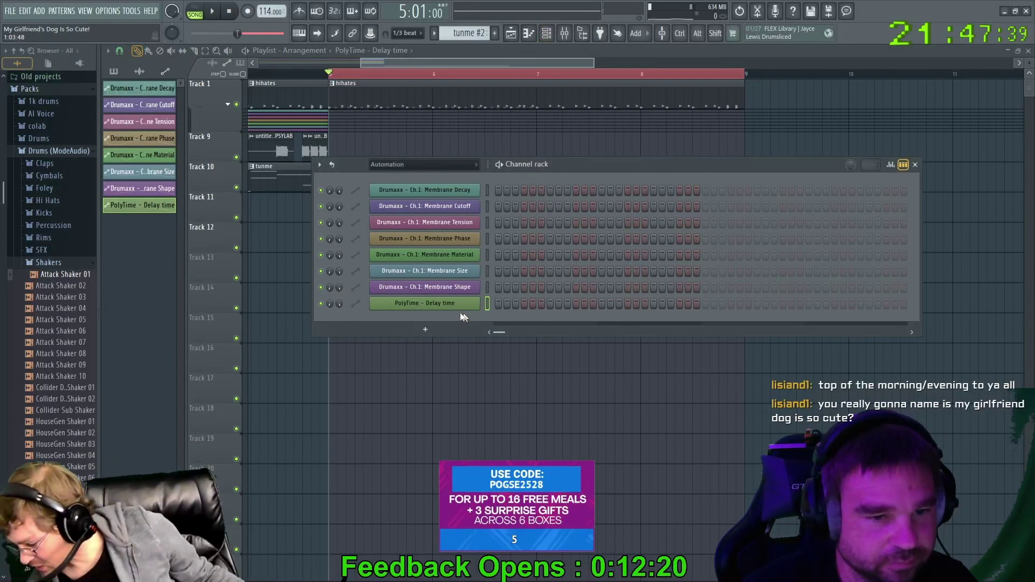
left_click(438, 302)
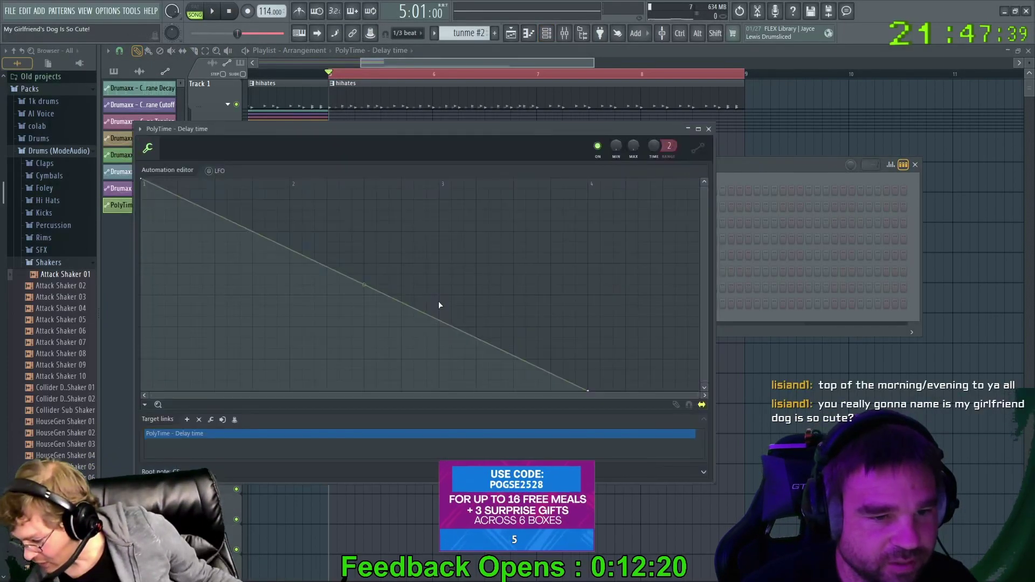
left_click(708, 130)
left_click(411, 166)
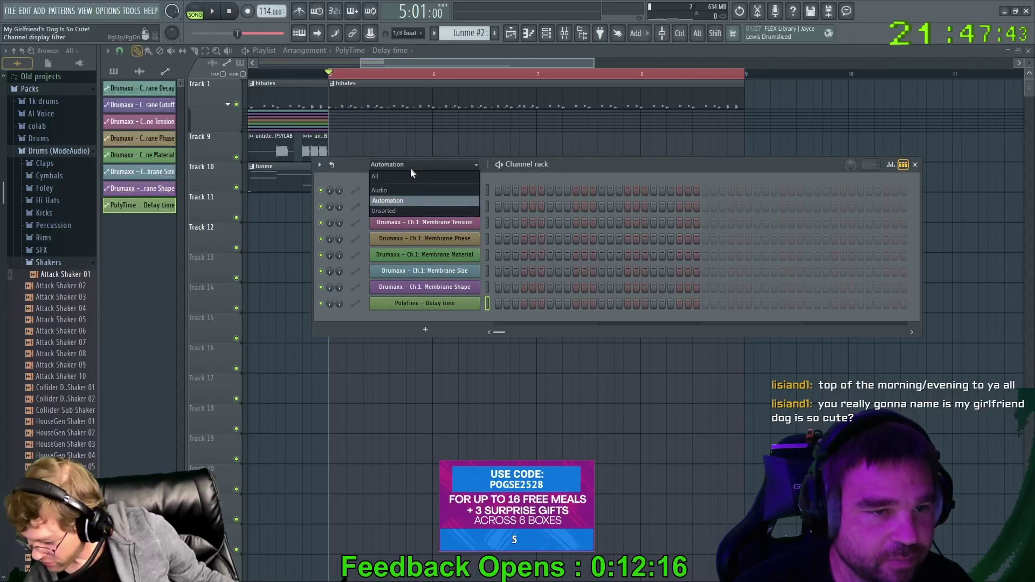
left_click(409, 176)
left_click_drag(584, 166, 568, 84)
scroll(518, 409, "down", 5)
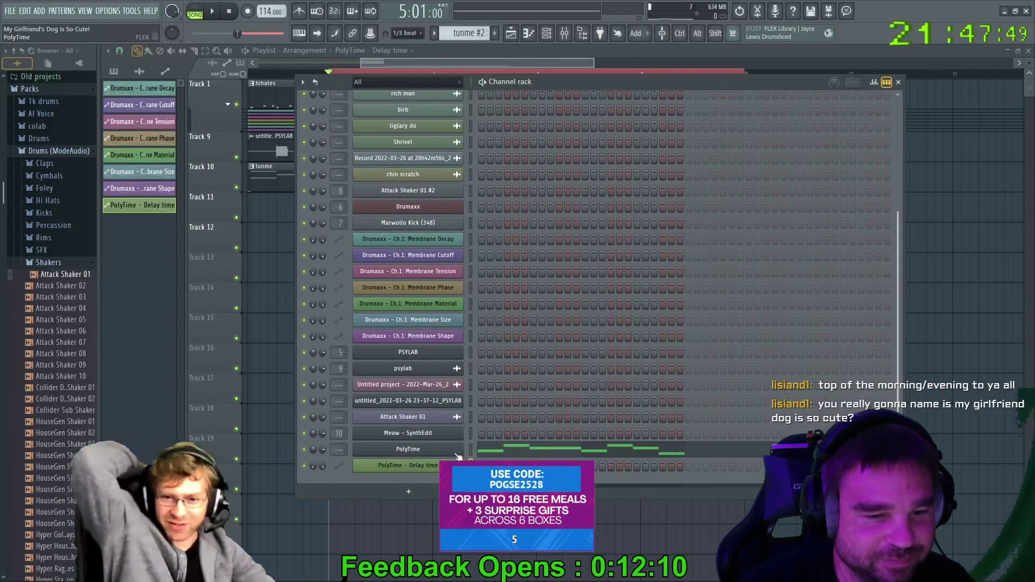
left_click(428, 452)
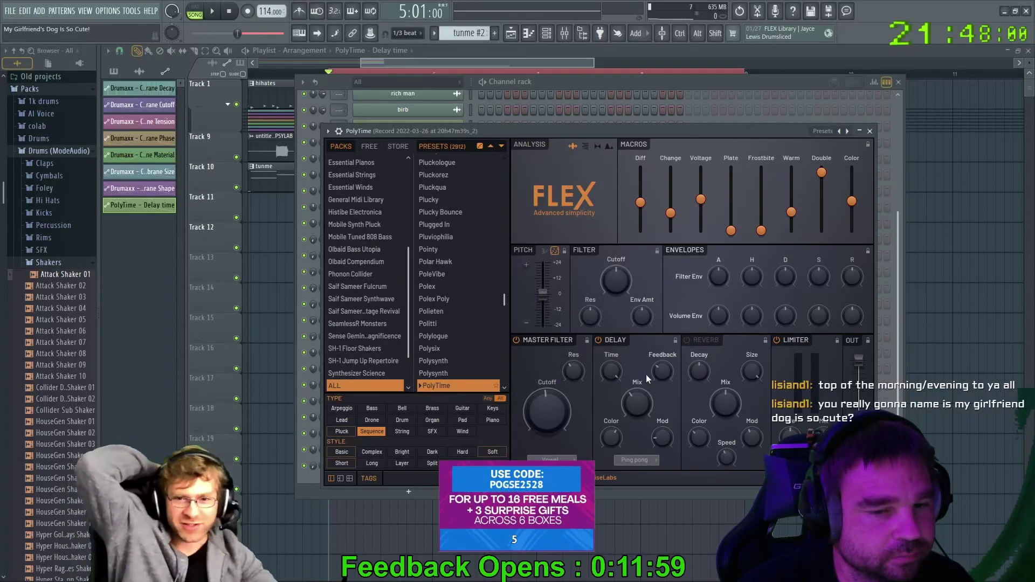
Raise the Delay mix and set its feedback to about 106%, auditioning the song before and after the change
key("space")
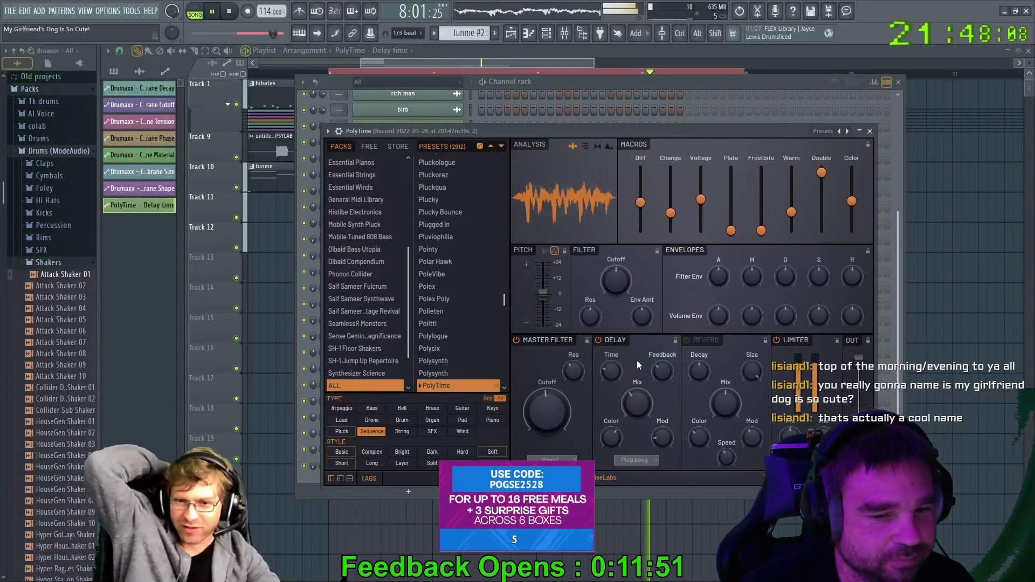
key("space")
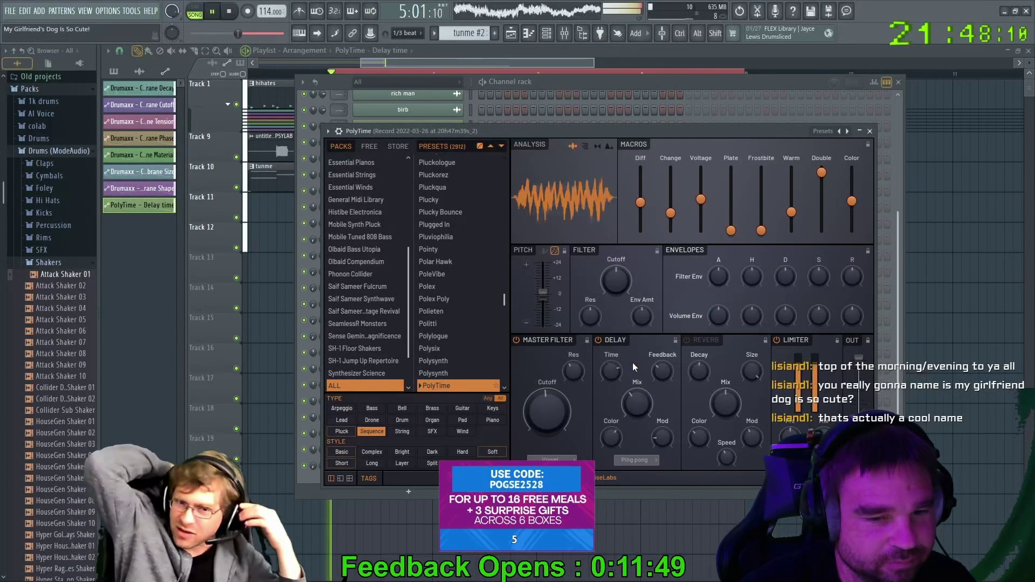
left_click_drag(636, 403, 662, 361)
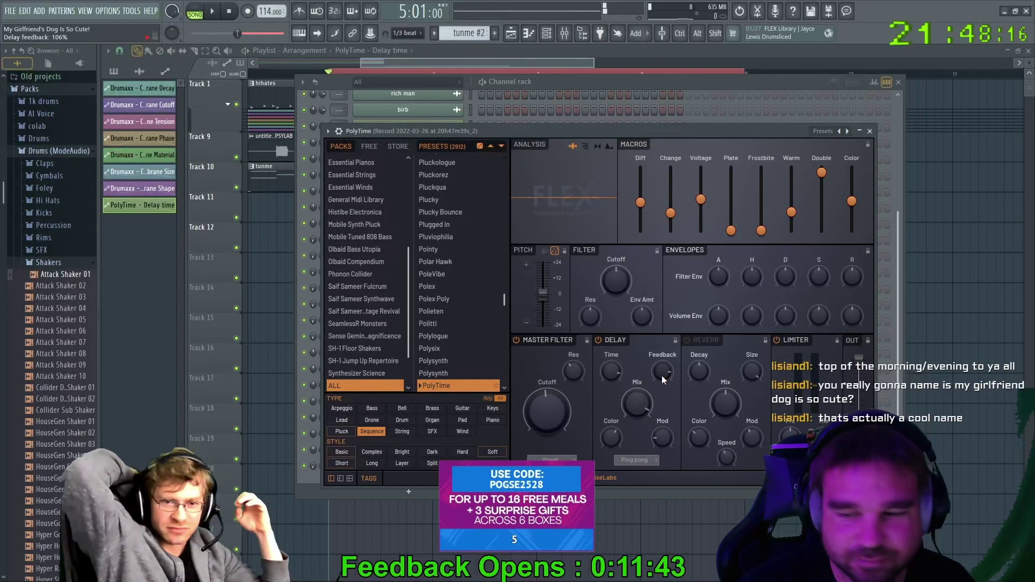
key("space")
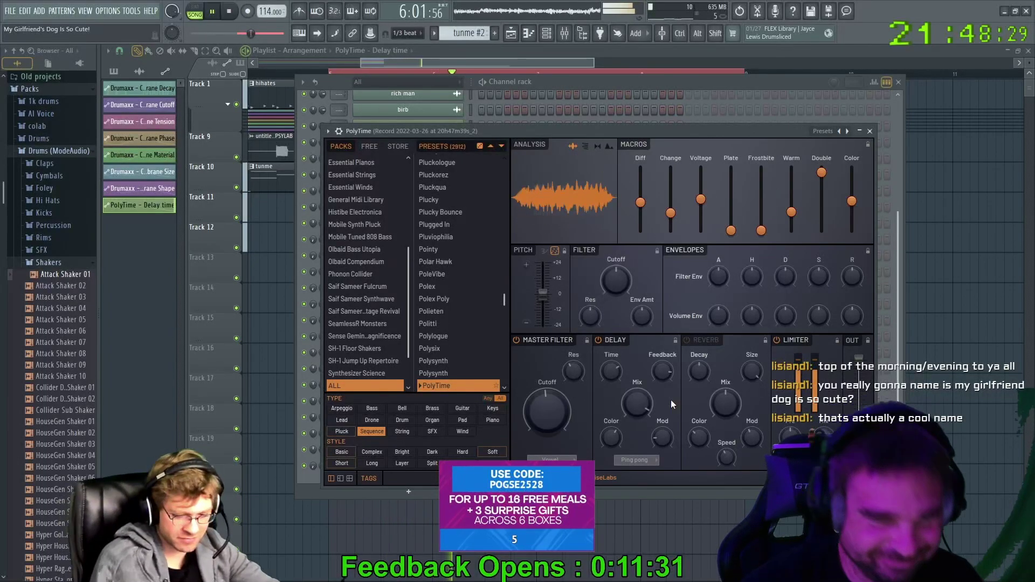
key("space")
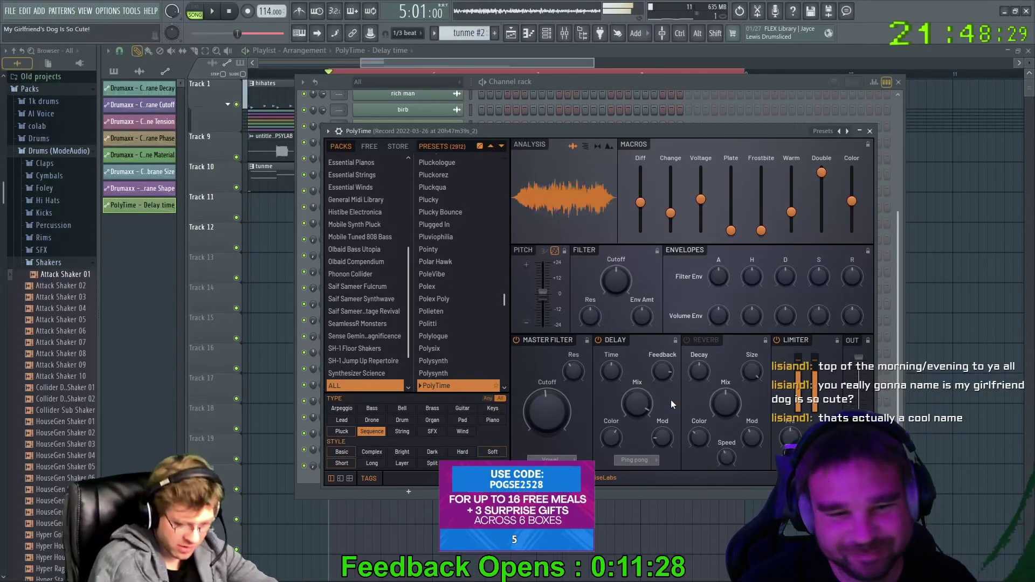
Clear the open windows off the playlist and reverse the delay time automation so it rises from minimum at bar 5 to maximum at bar 9
left_click_drag(756, 130, 703, 187)
left_click(898, 81)
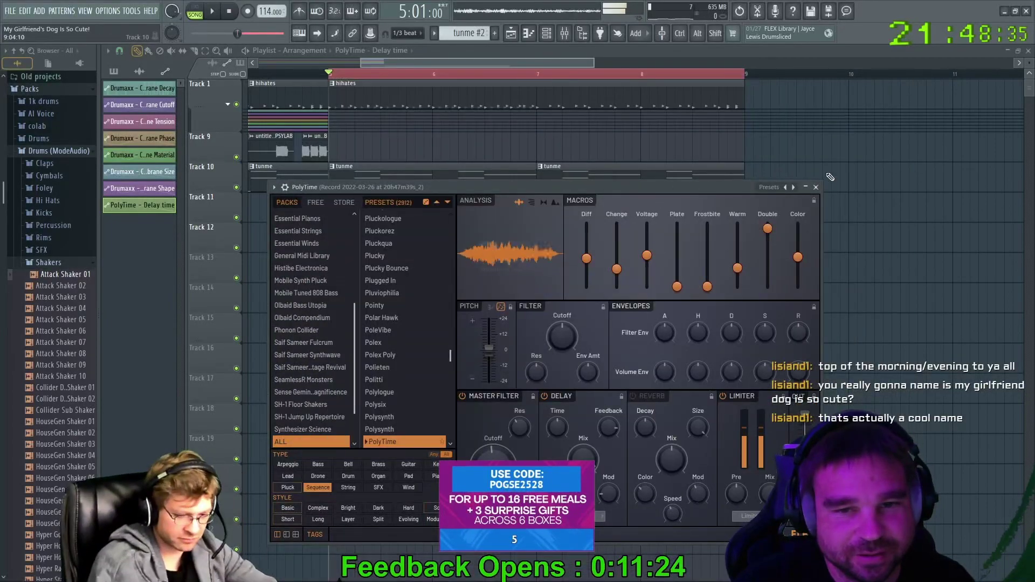
left_click(805, 187)
left_click_drag(334, 235, 329, 252)
left_click_drag(744, 254, 747, 232)
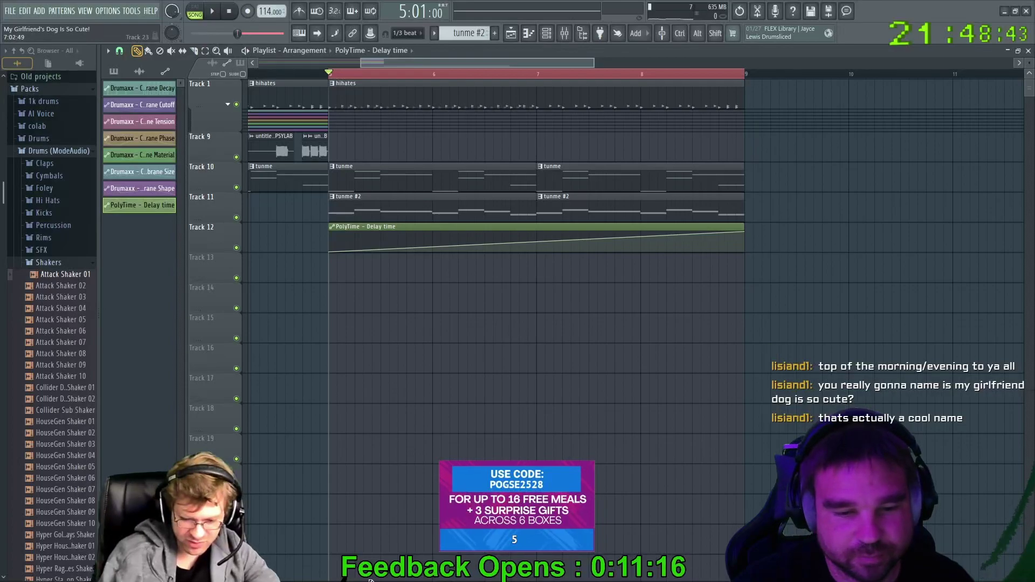
Switch to the web browser showing the Uberduck text to speech page
mouse_move(370, 581)
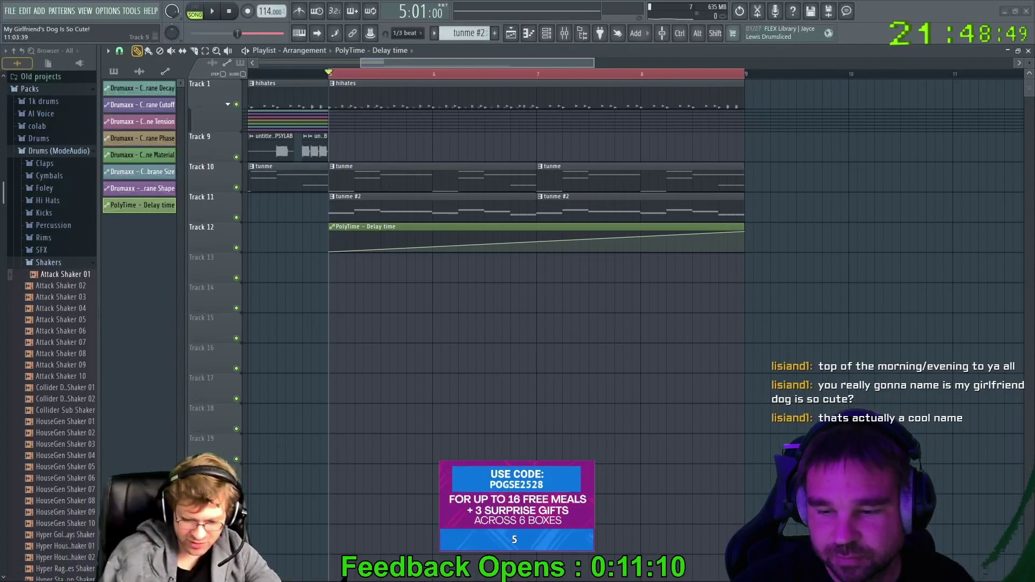
key("super+d")
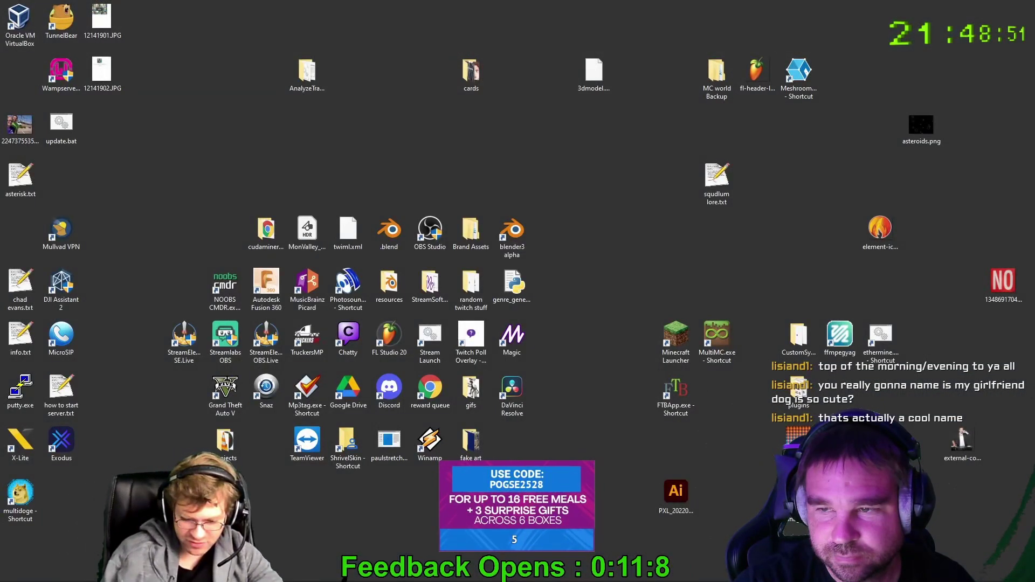
key("super+d")
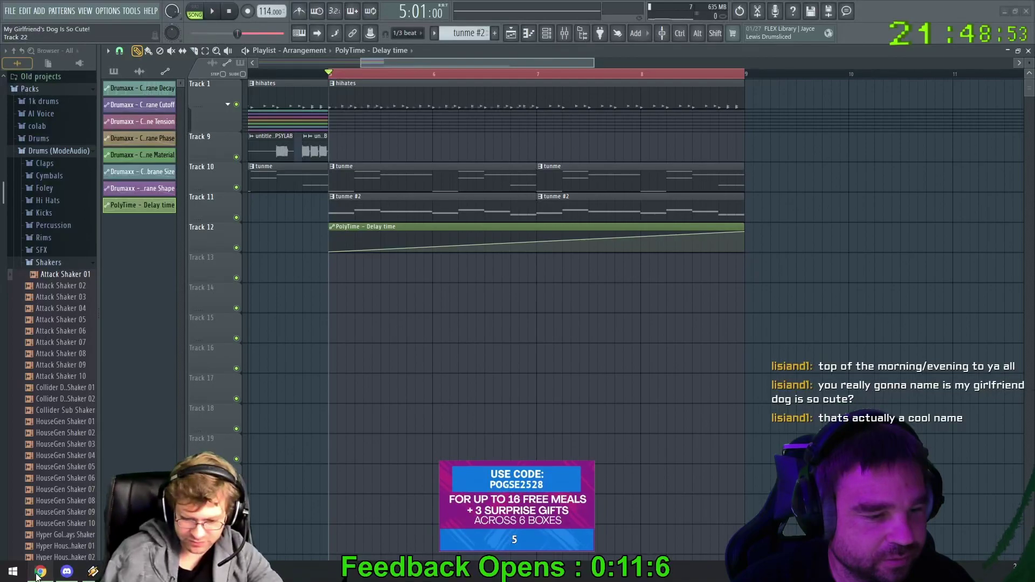
left_click(39, 573)
left_click(40, 572)
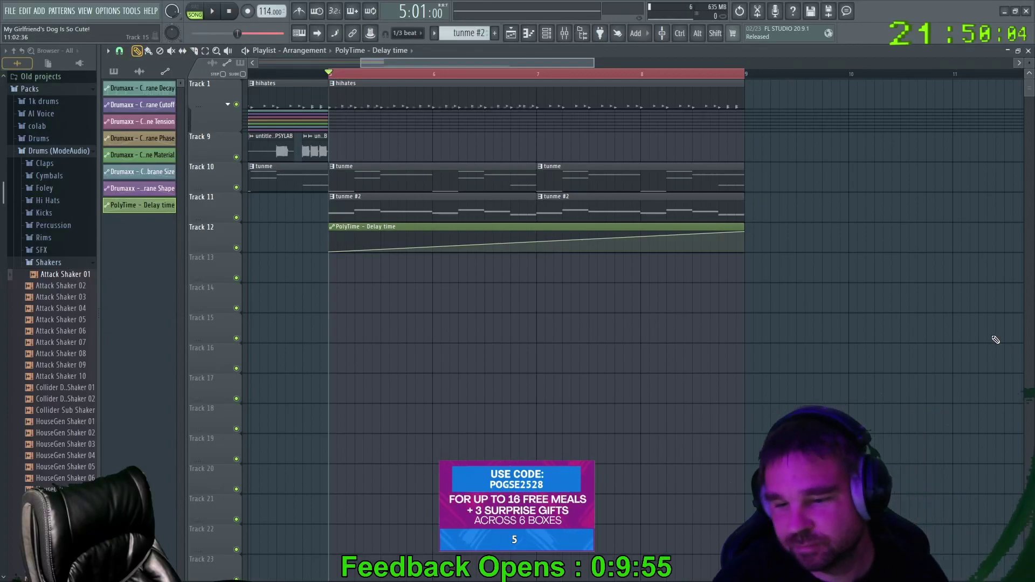
key("alt+Tab")
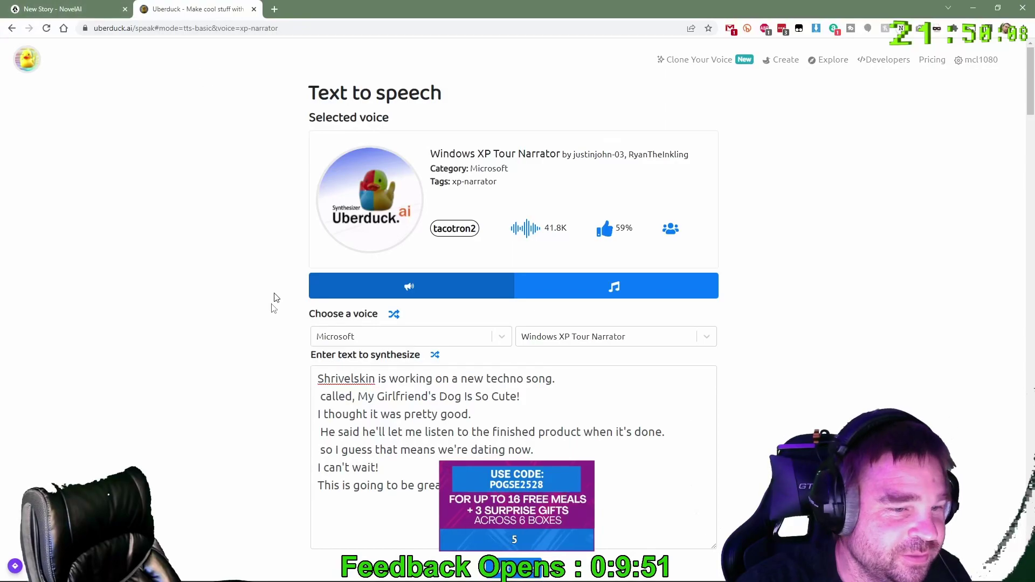
Play the generated Windows XP Tour Narrator clip and restore the browser to a smaller window over the playlist
scroll(250, 348, "down", 8)
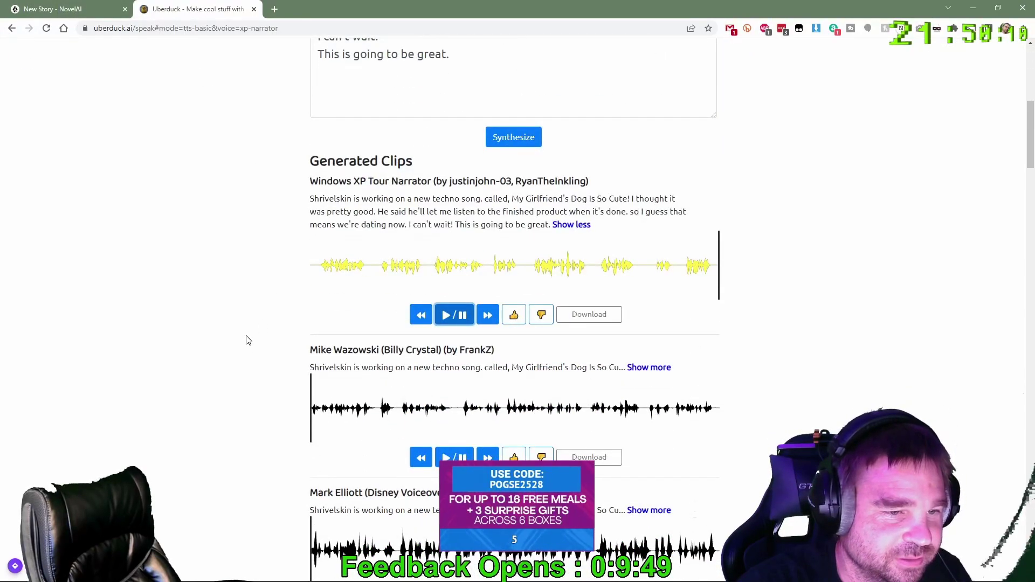
left_click(453, 316)
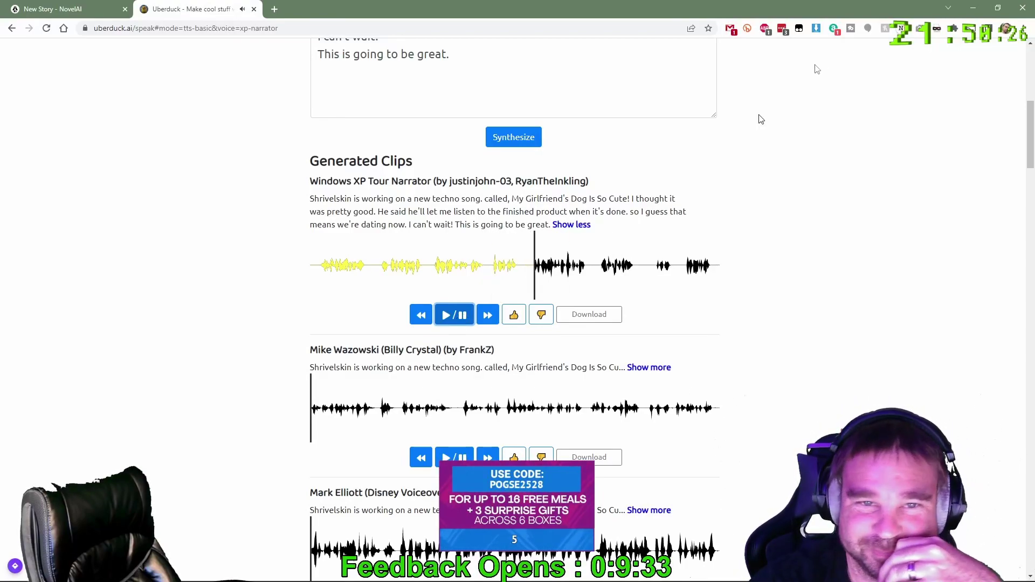
left_click(998, 7)
left_click_drag(629, 38, 644, 38)
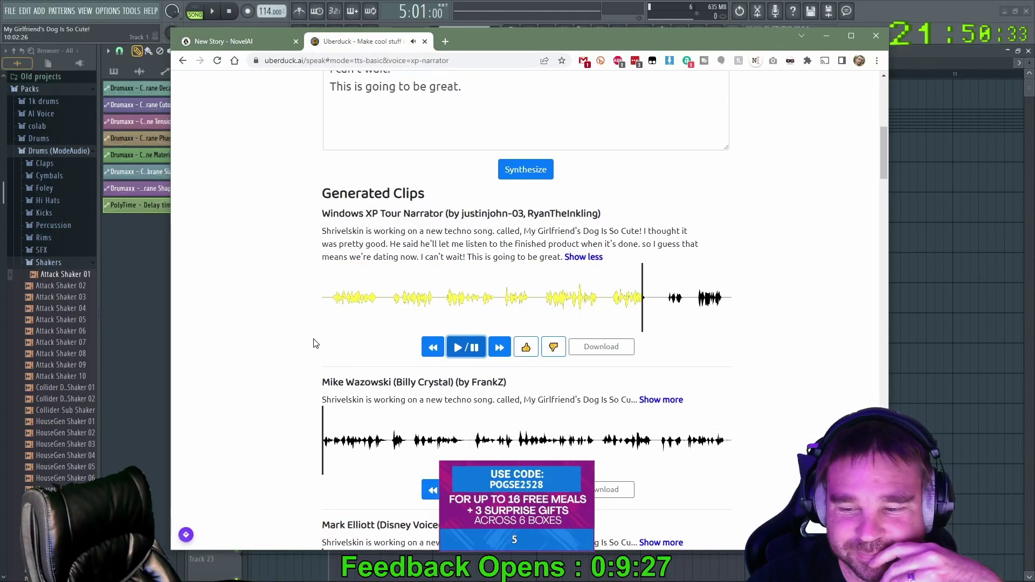
scroll(315, 343, "up", 1)
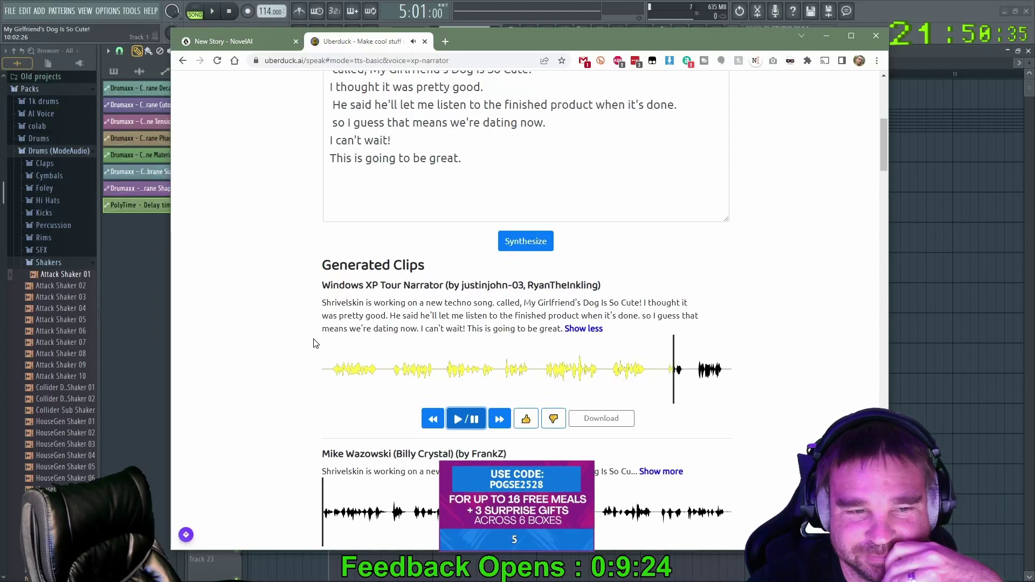
scroll(300, 356, "down", 1)
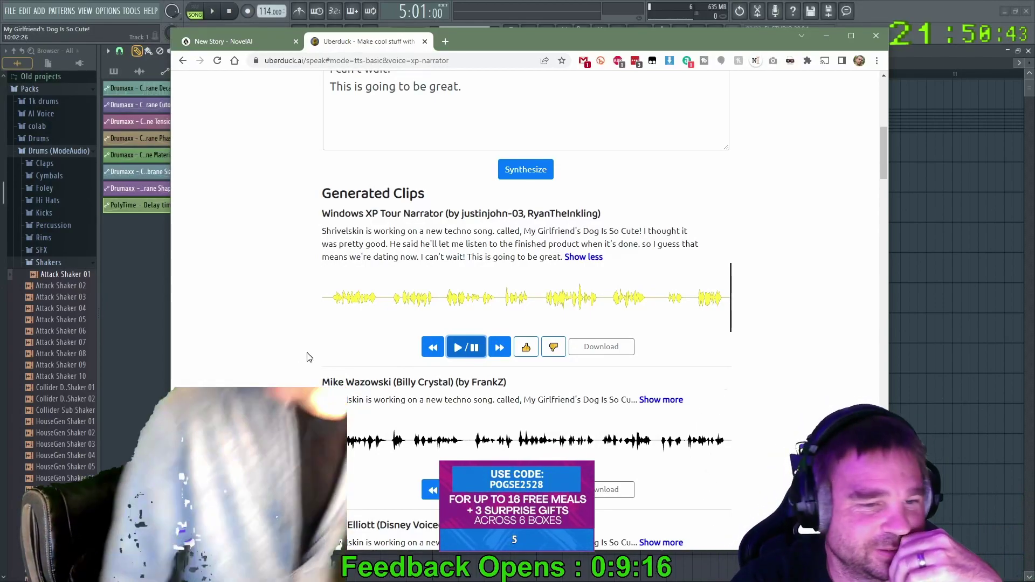
Replay the Windows XP Tour Narrator clip from its second and third phrases, pausing between passes, and return playback to the first phrase
left_click(388, 309)
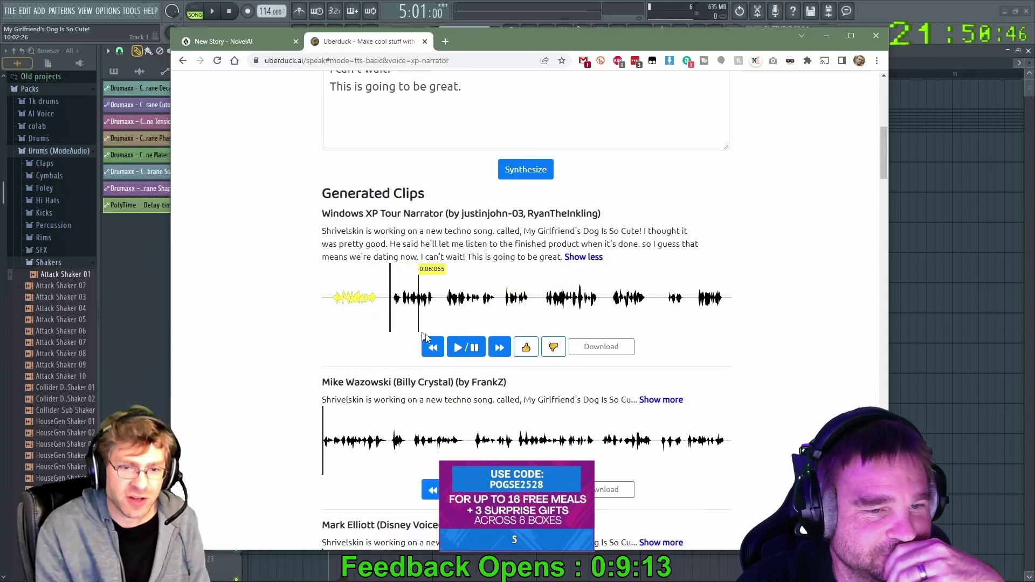
left_click(464, 347)
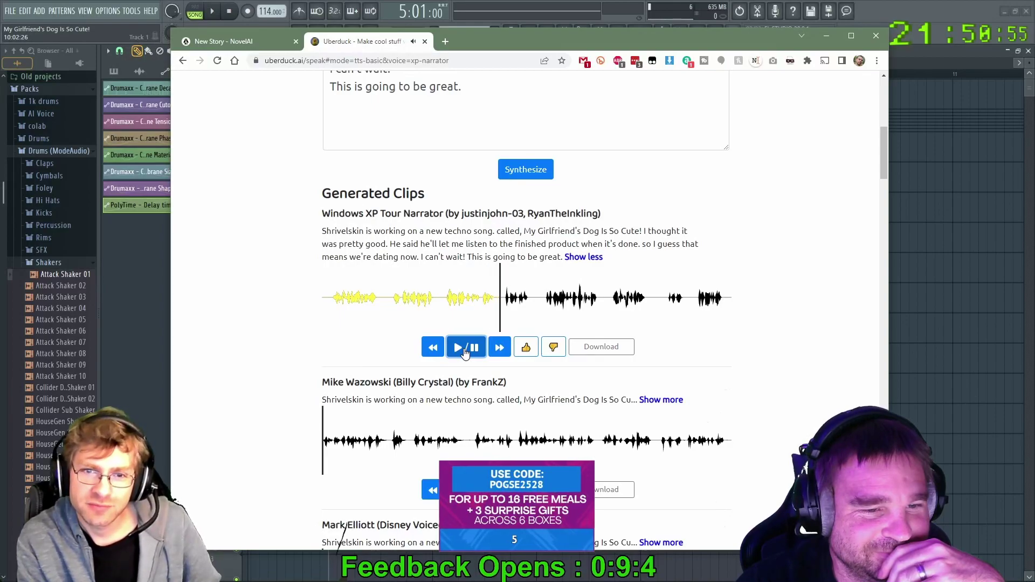
left_click(466, 349)
left_click(448, 298)
left_click(443, 298)
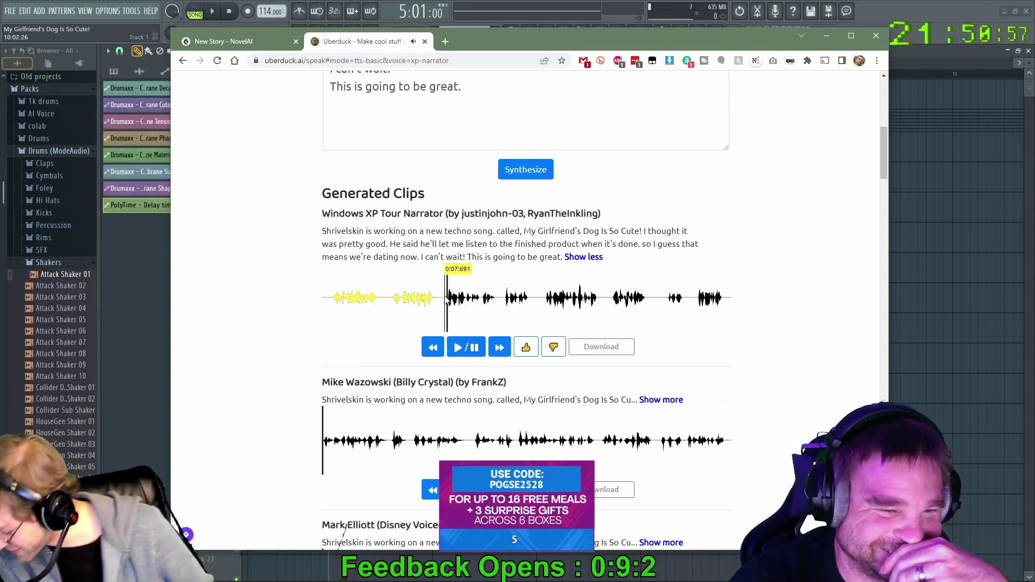
left_click(466, 348)
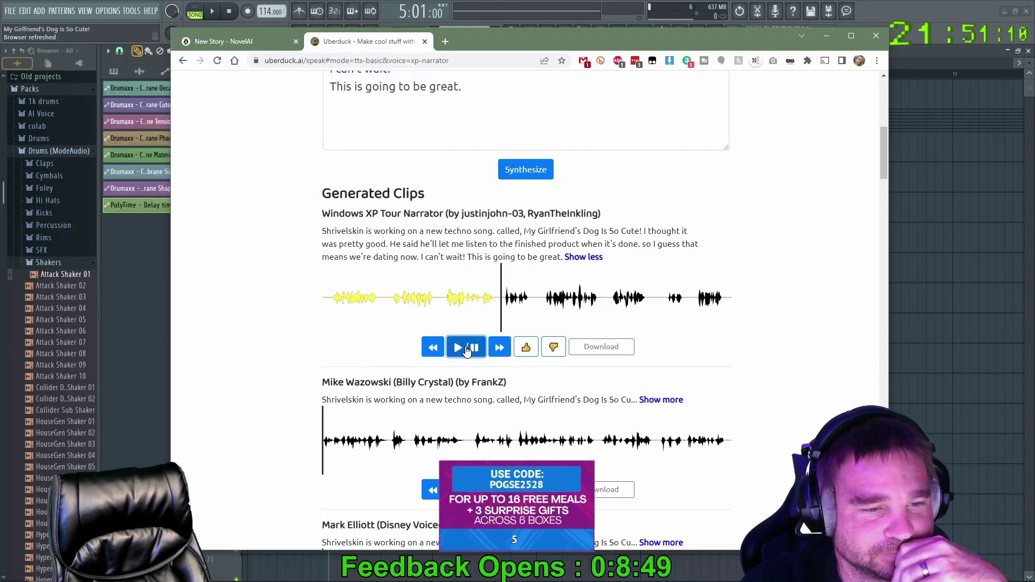
left_click(332, 300)
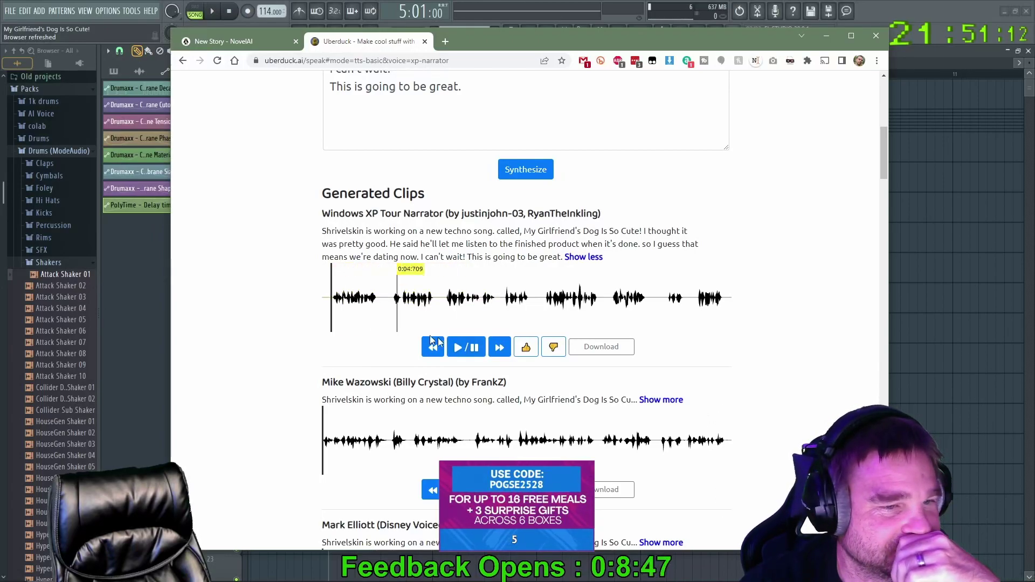